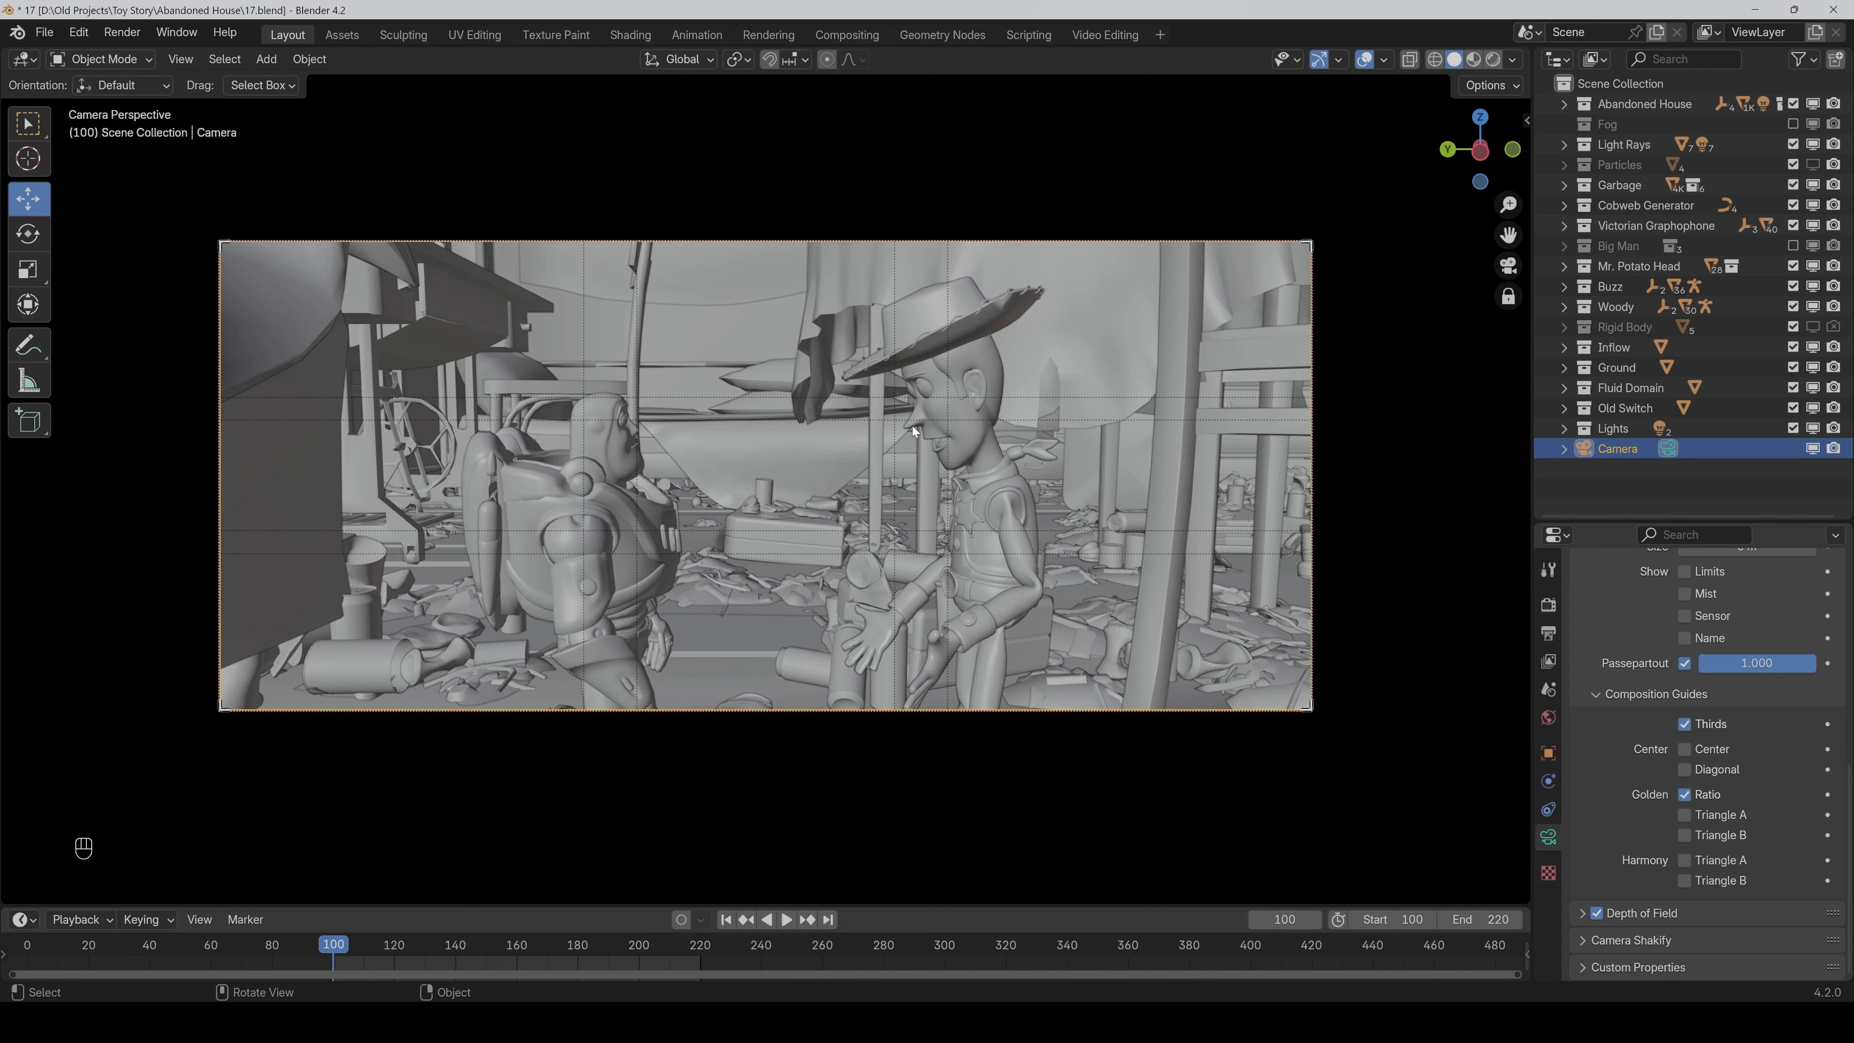
Hide the camera's Golden Ratio guide and reframe the shot so Woody's head lines up with the left vertical thirds line.
{"action": "left_click", "coordinate": [1685, 796]}
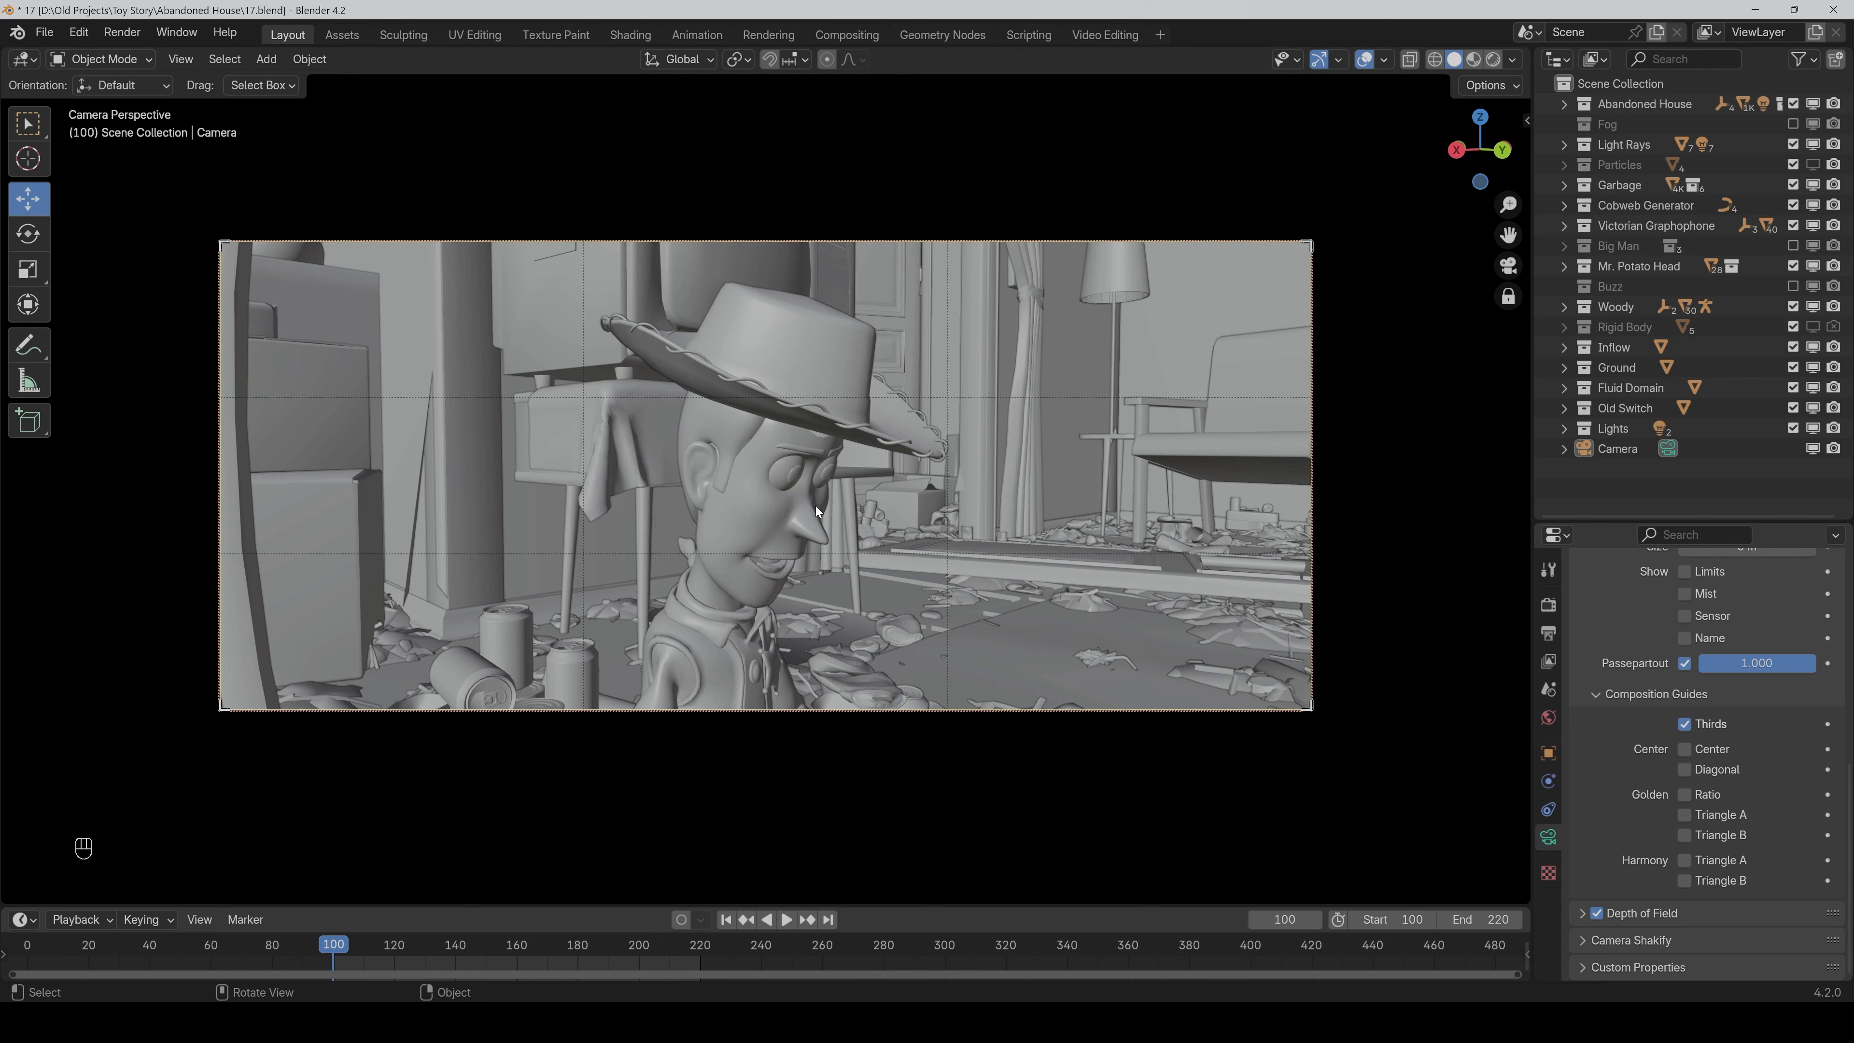
{"action": "left_click_drag", "start_coordinate": [1508, 235], "coordinate": [1346, 236]}
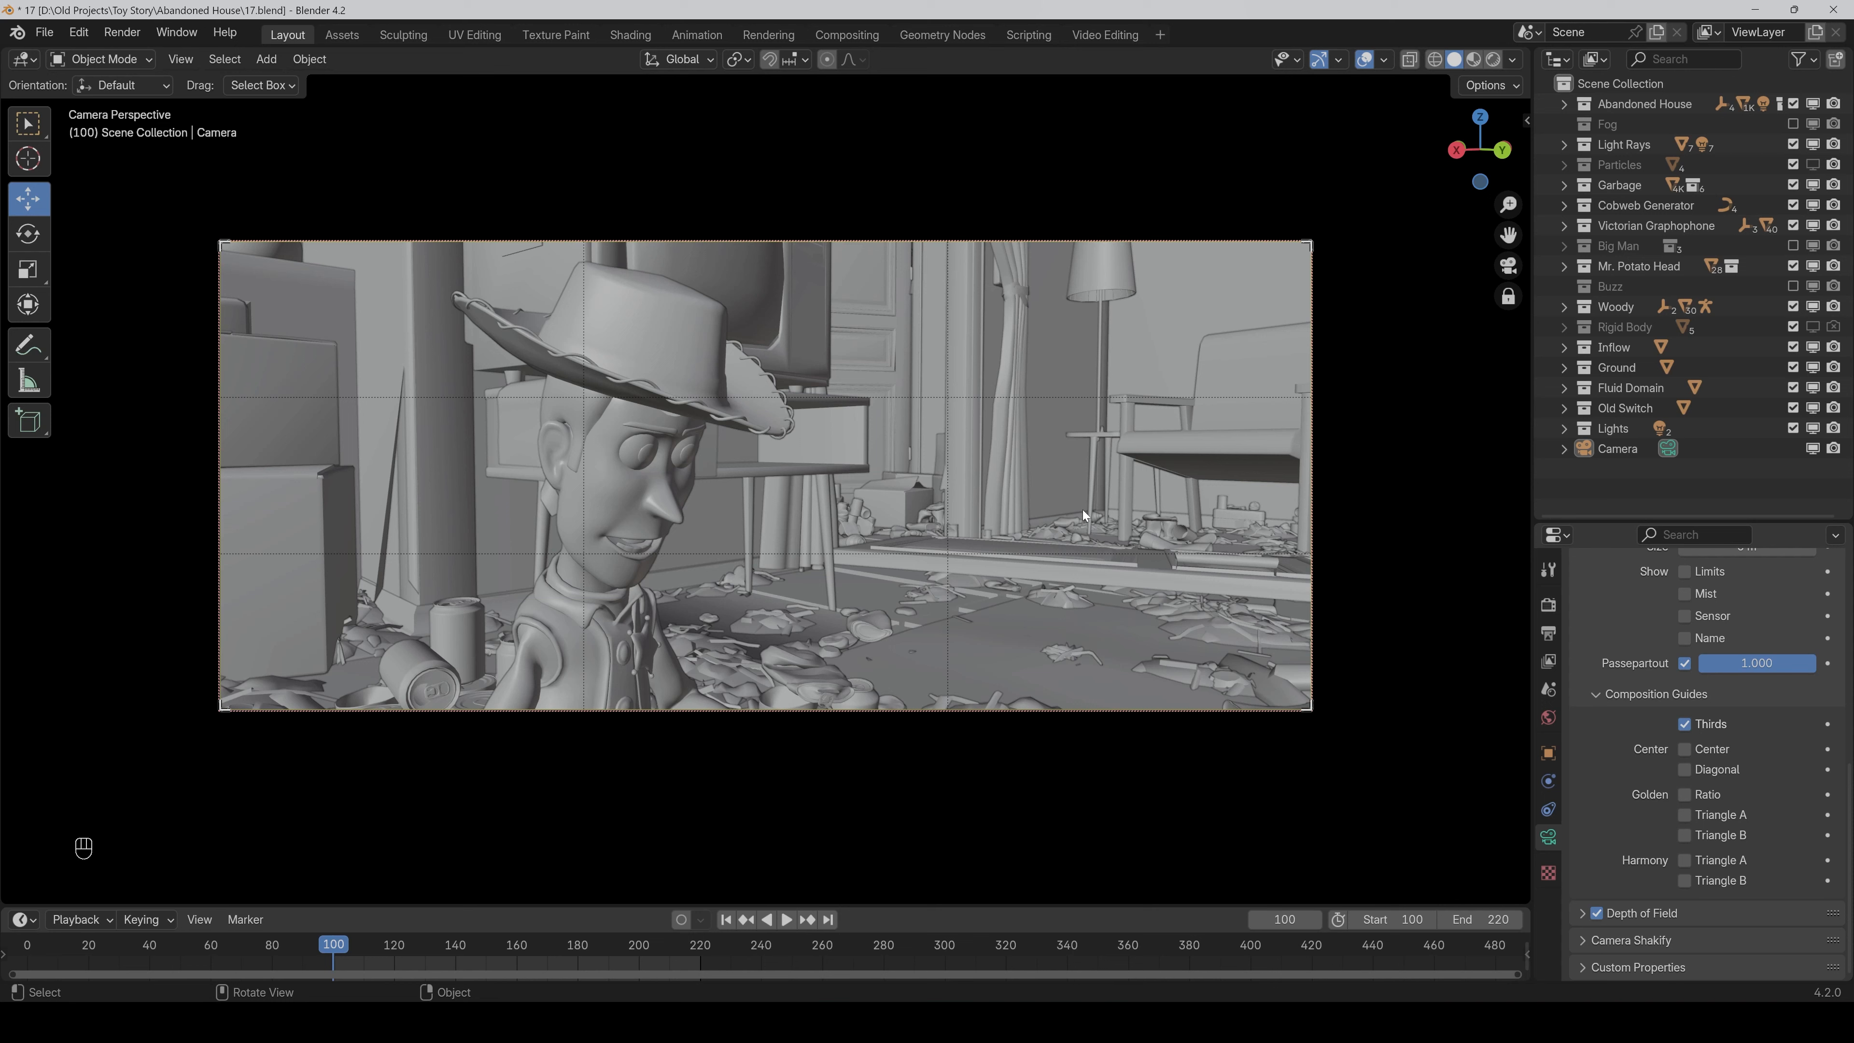
Replace the camera's Thirds composition guide with the Golden Ratio guide and shift the framing of Woody slightly to match.
{"action": "left_click", "coordinate": [1686, 796]}
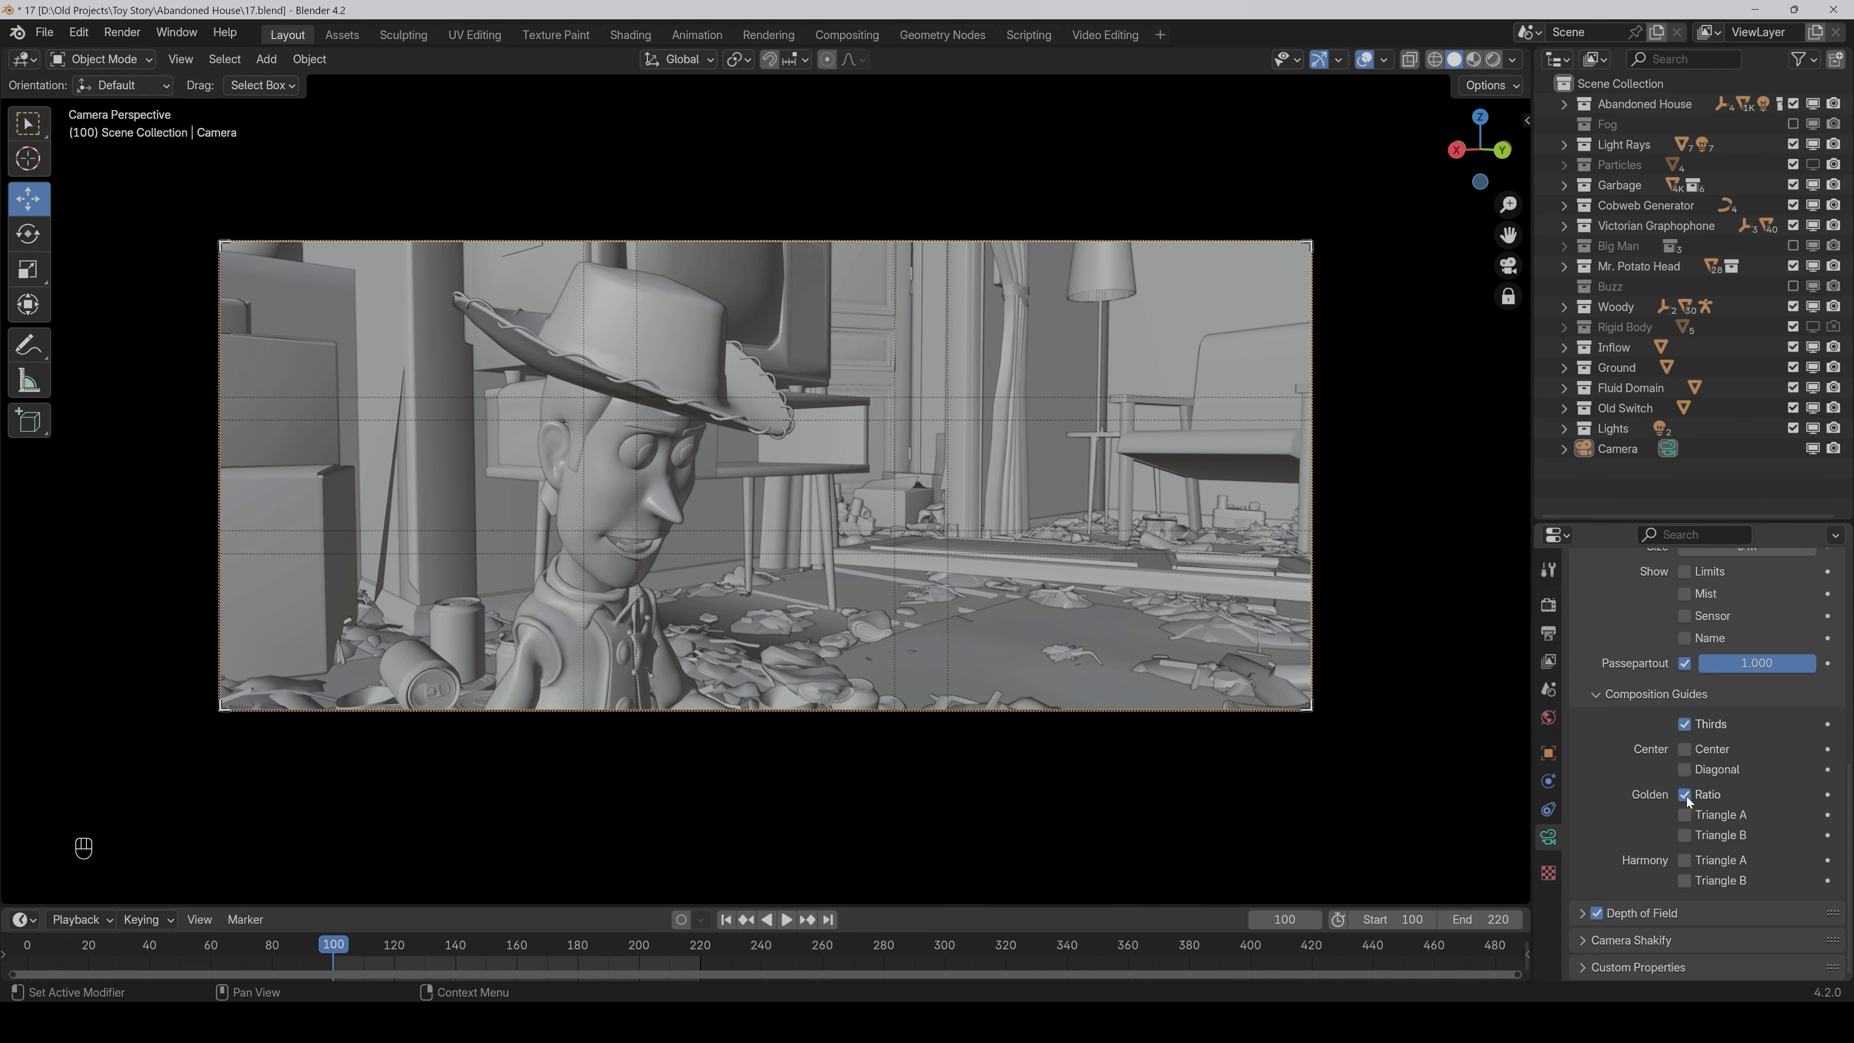
{"action": "left_click", "coordinate": [1685, 724]}
{"action": "left_click_drag", "start_coordinate": [1508, 234], "coordinate": [1514, 235]}
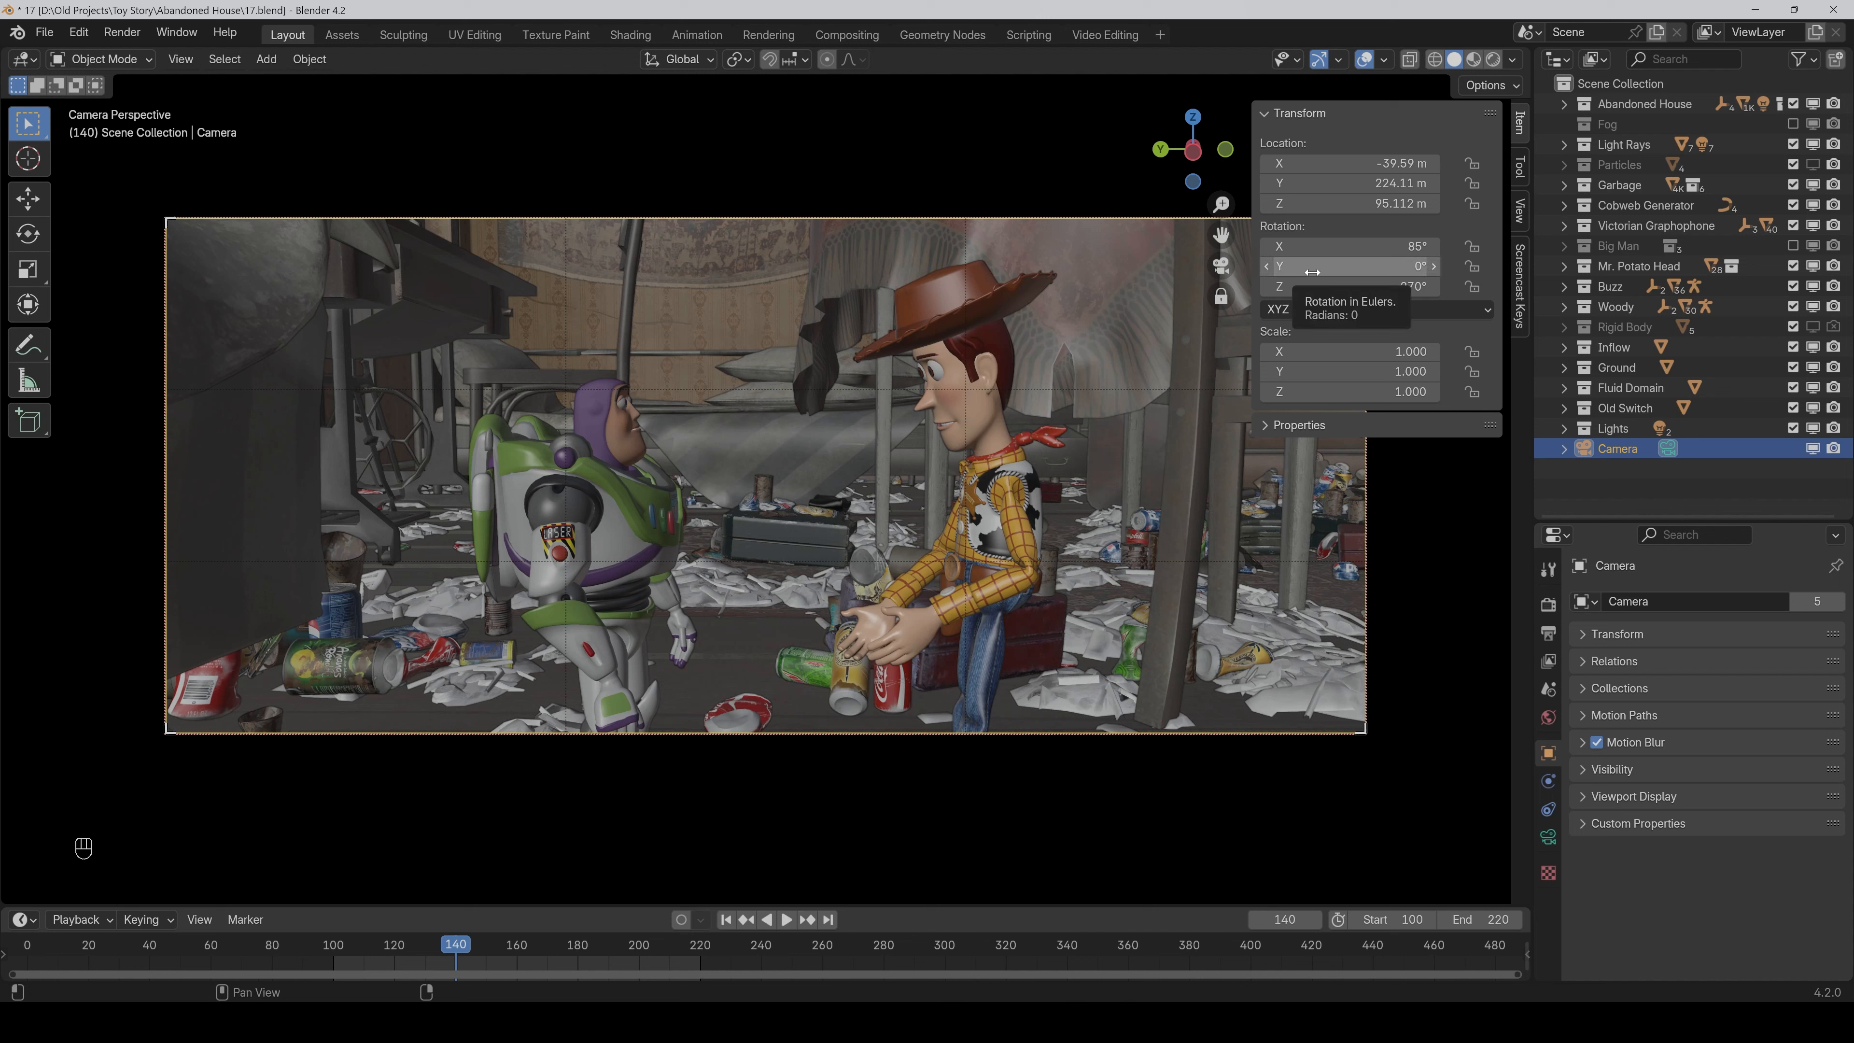
Keyframe the camera's location and rotation at frame 140 and again at frame 141 with Z rotation 275° and both characters reframed.
{"action": "key", "text": "i"}
{"action": "key", "text": "i"}
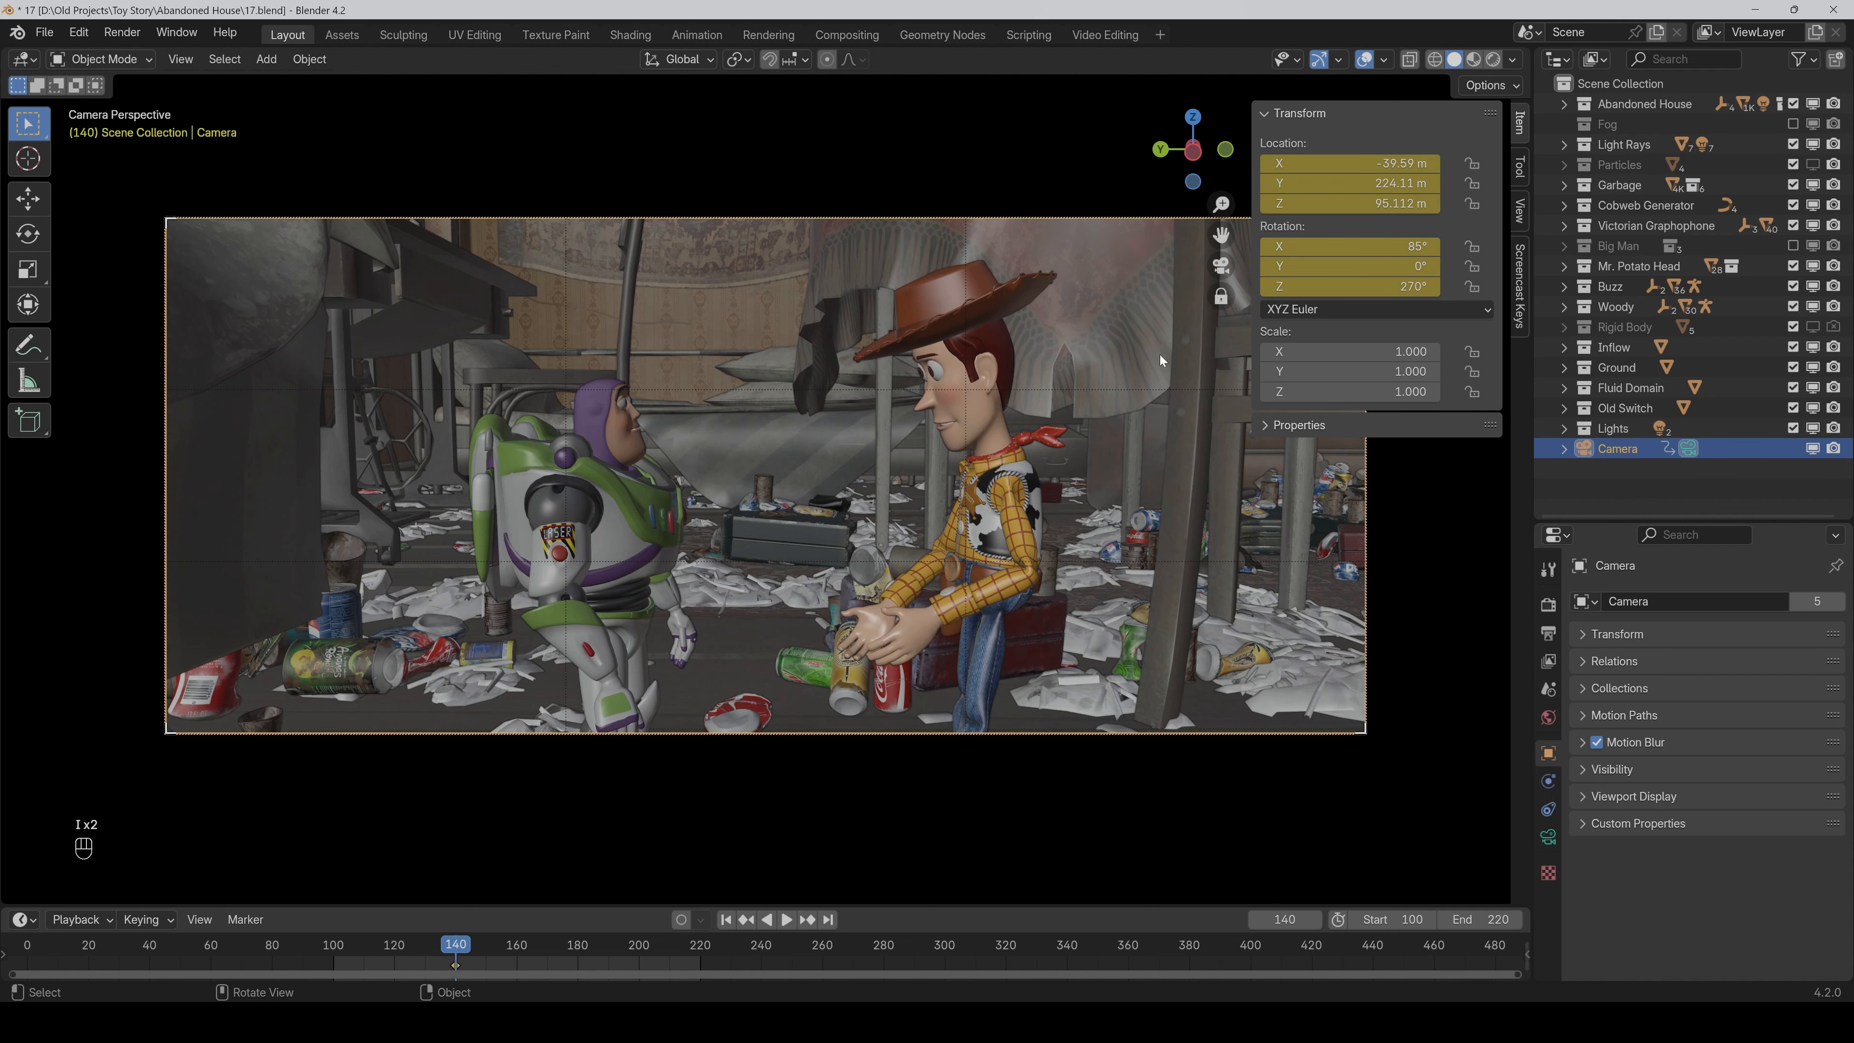
{"action": "key", "text": "Right"}
{"action": "left_click", "coordinate": [1350, 286]}
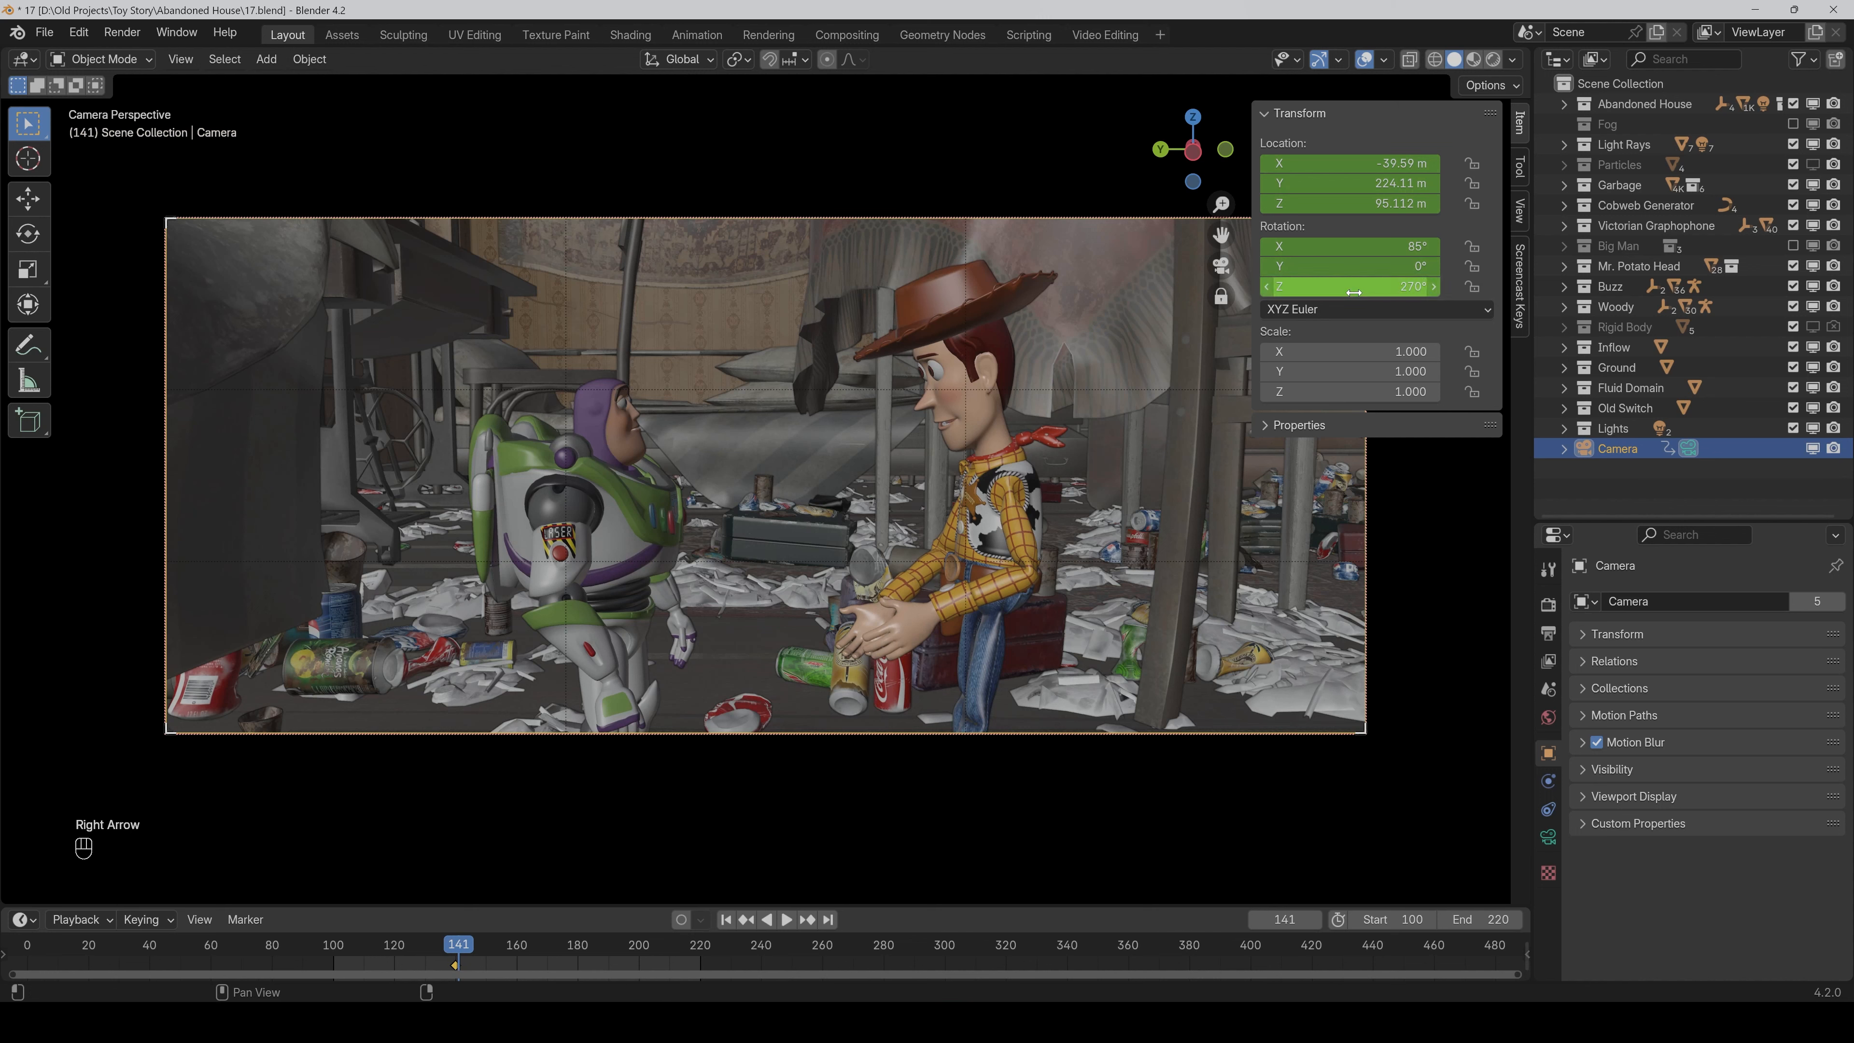
{"action": "type", "text": "275"}
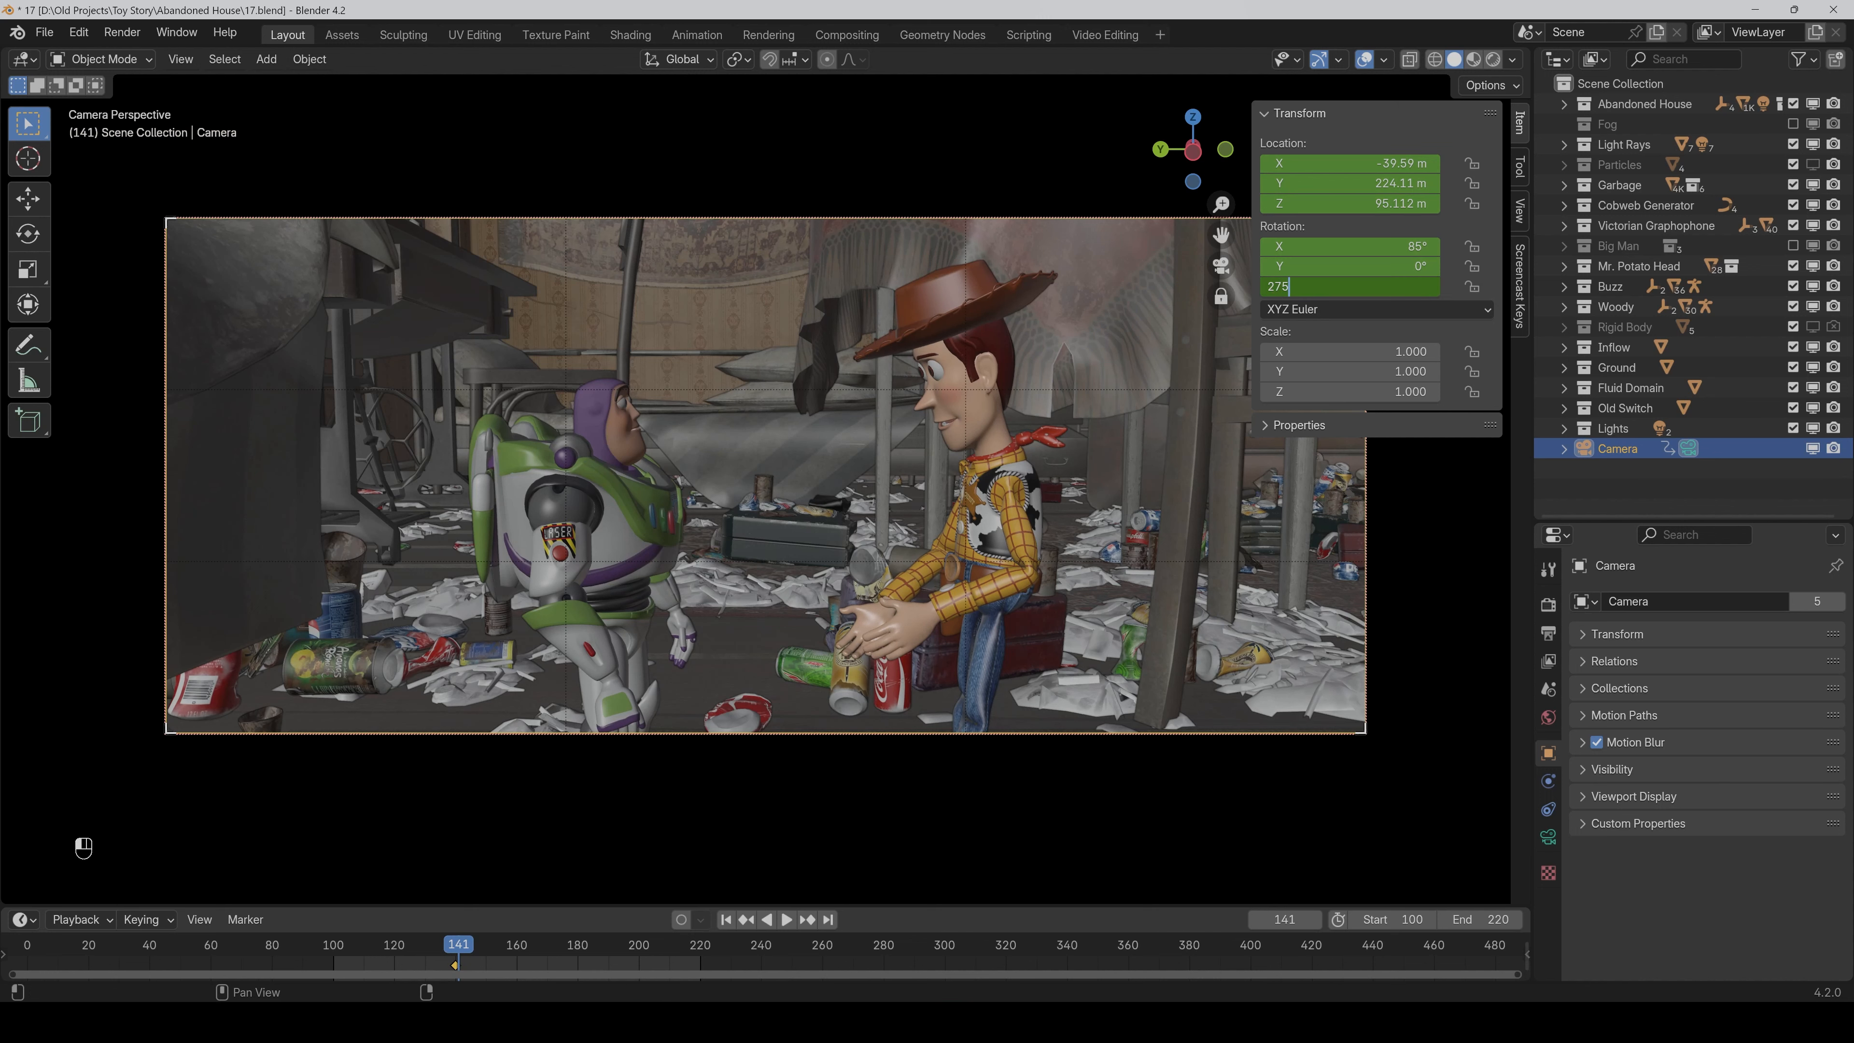
{"action": "key", "text": "Return"}
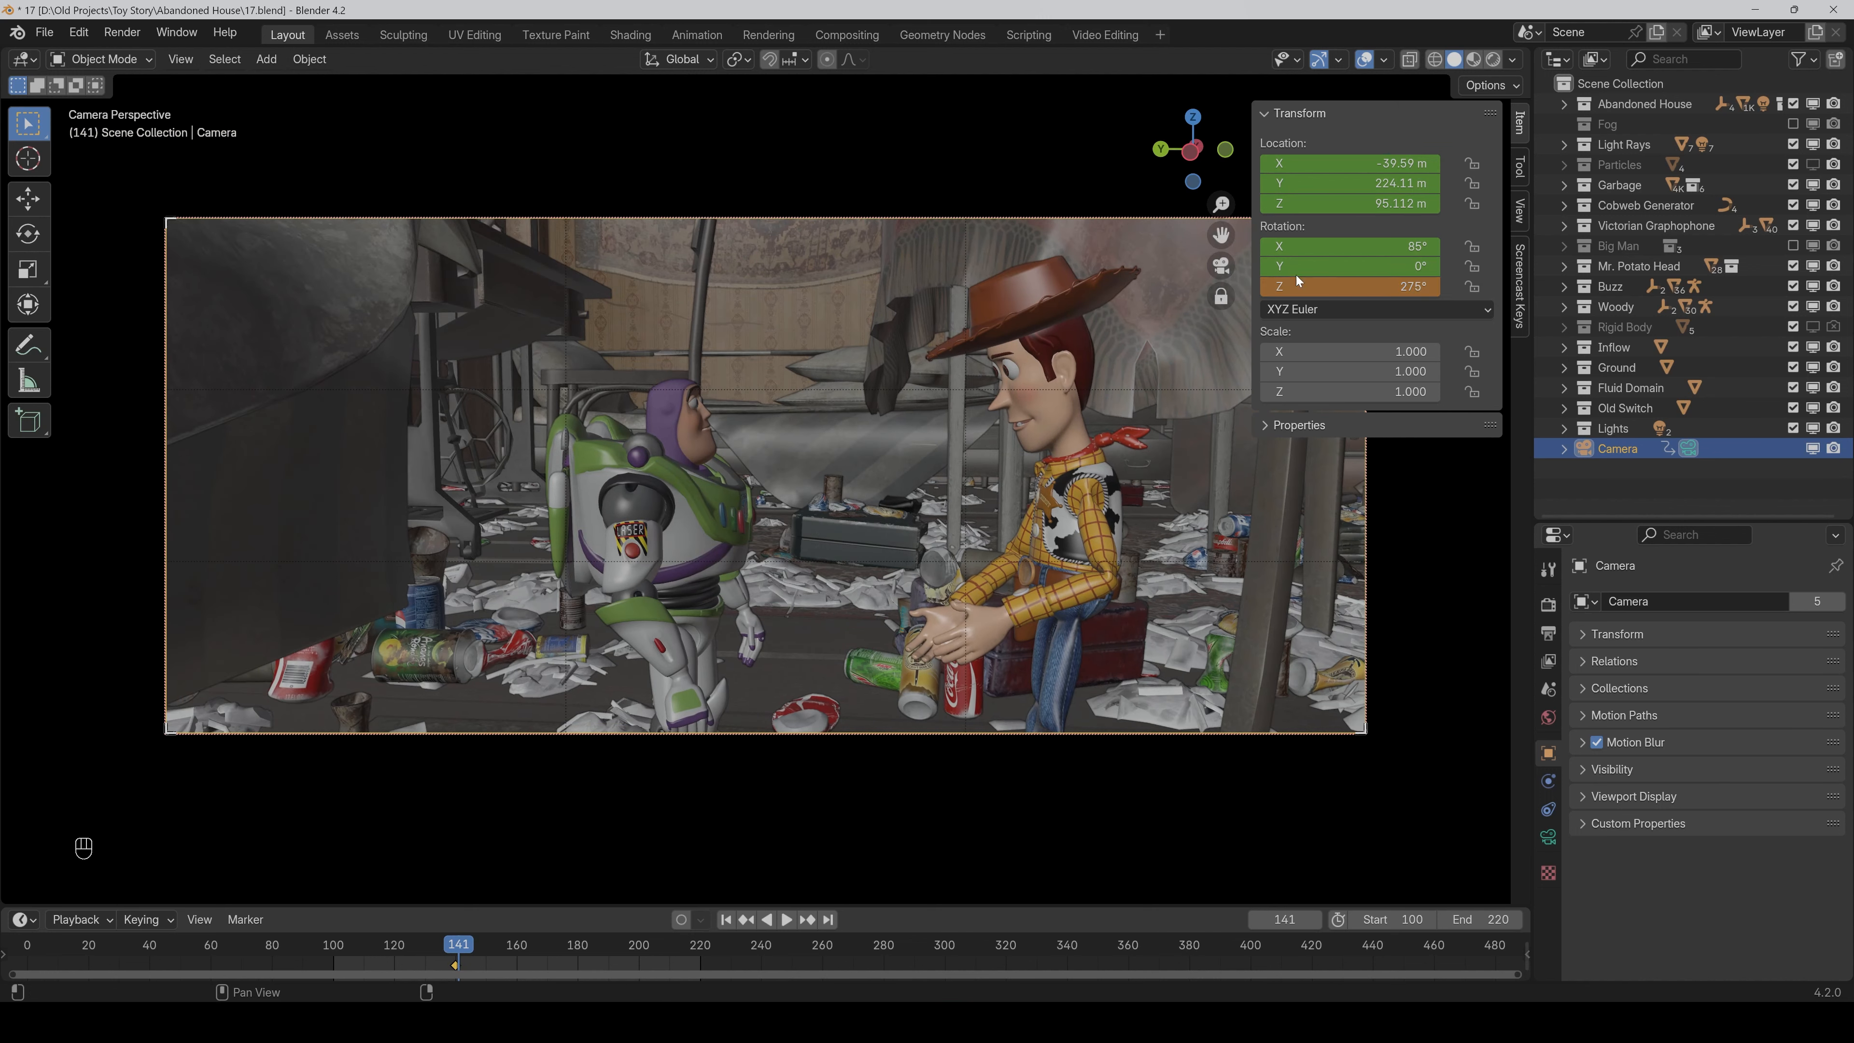
{"action": "left_click_drag", "start_coordinate": [1224, 235], "coordinate": [1157, 240]}
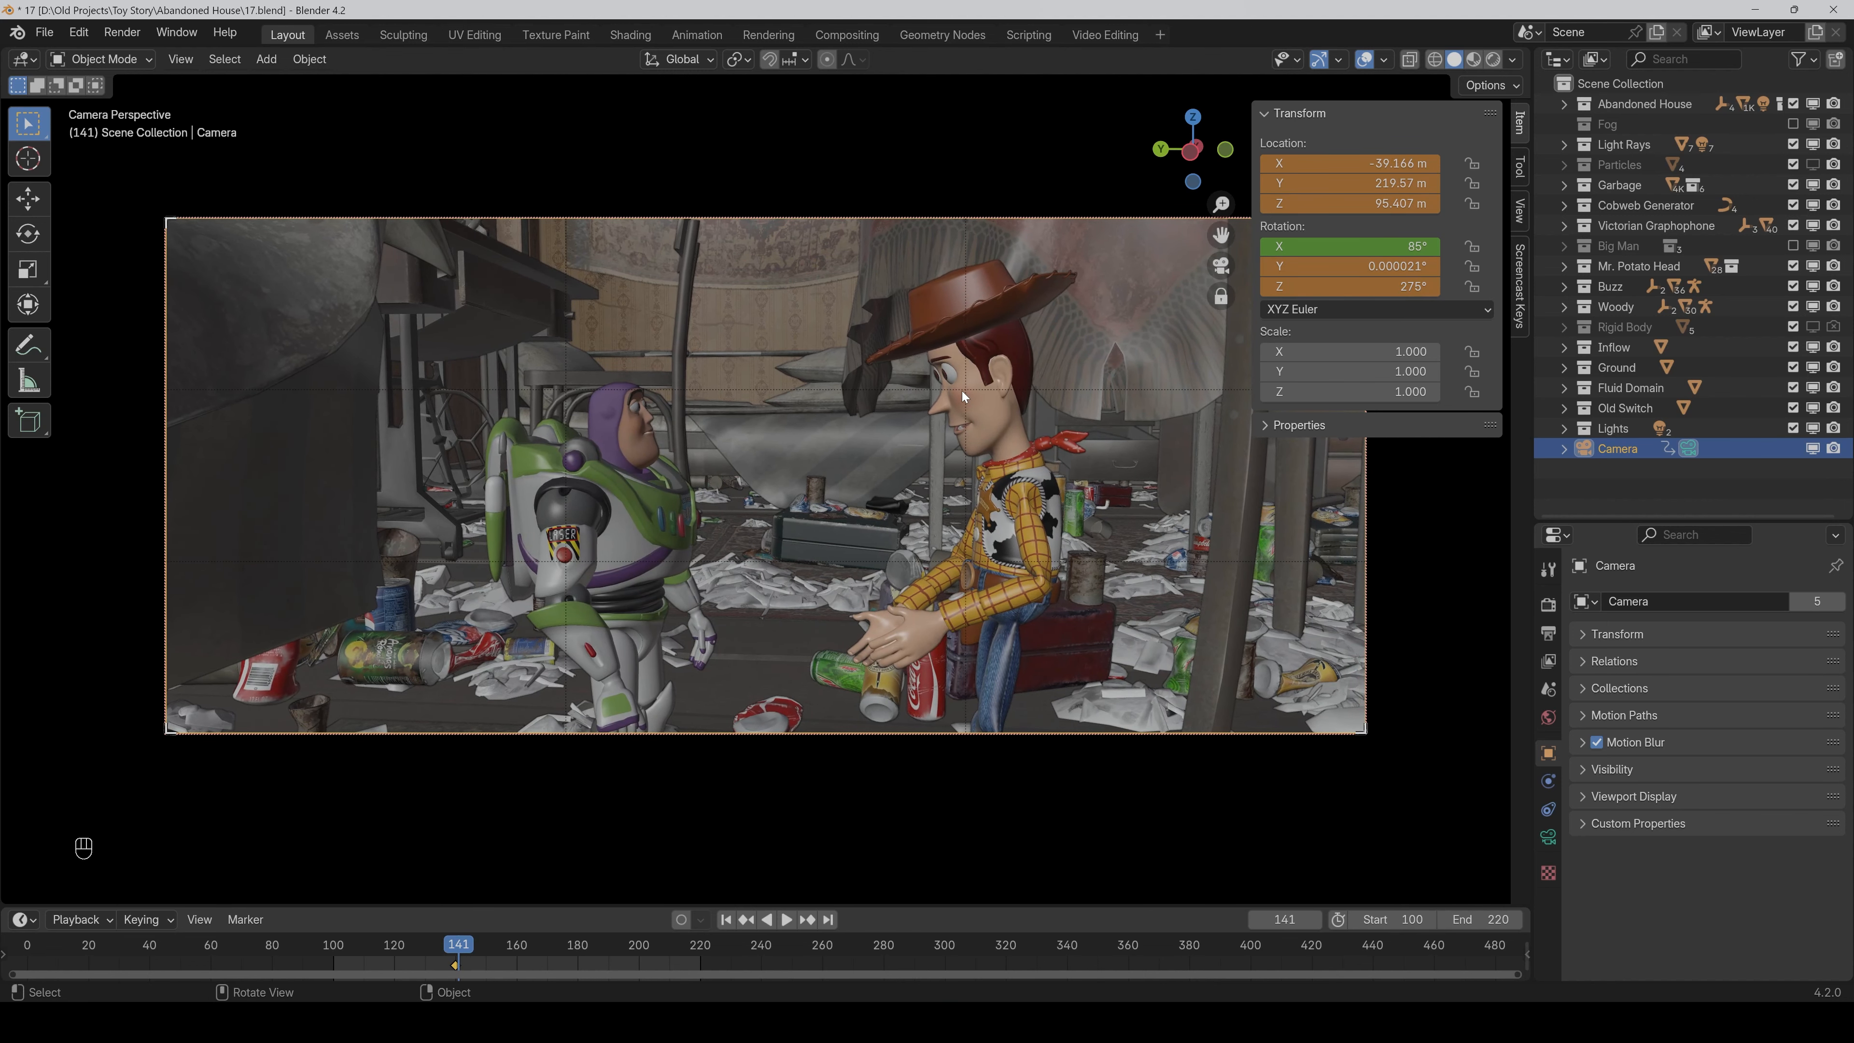
{"action": "key", "text": "i"}
{"action": "key", "text": "i"}
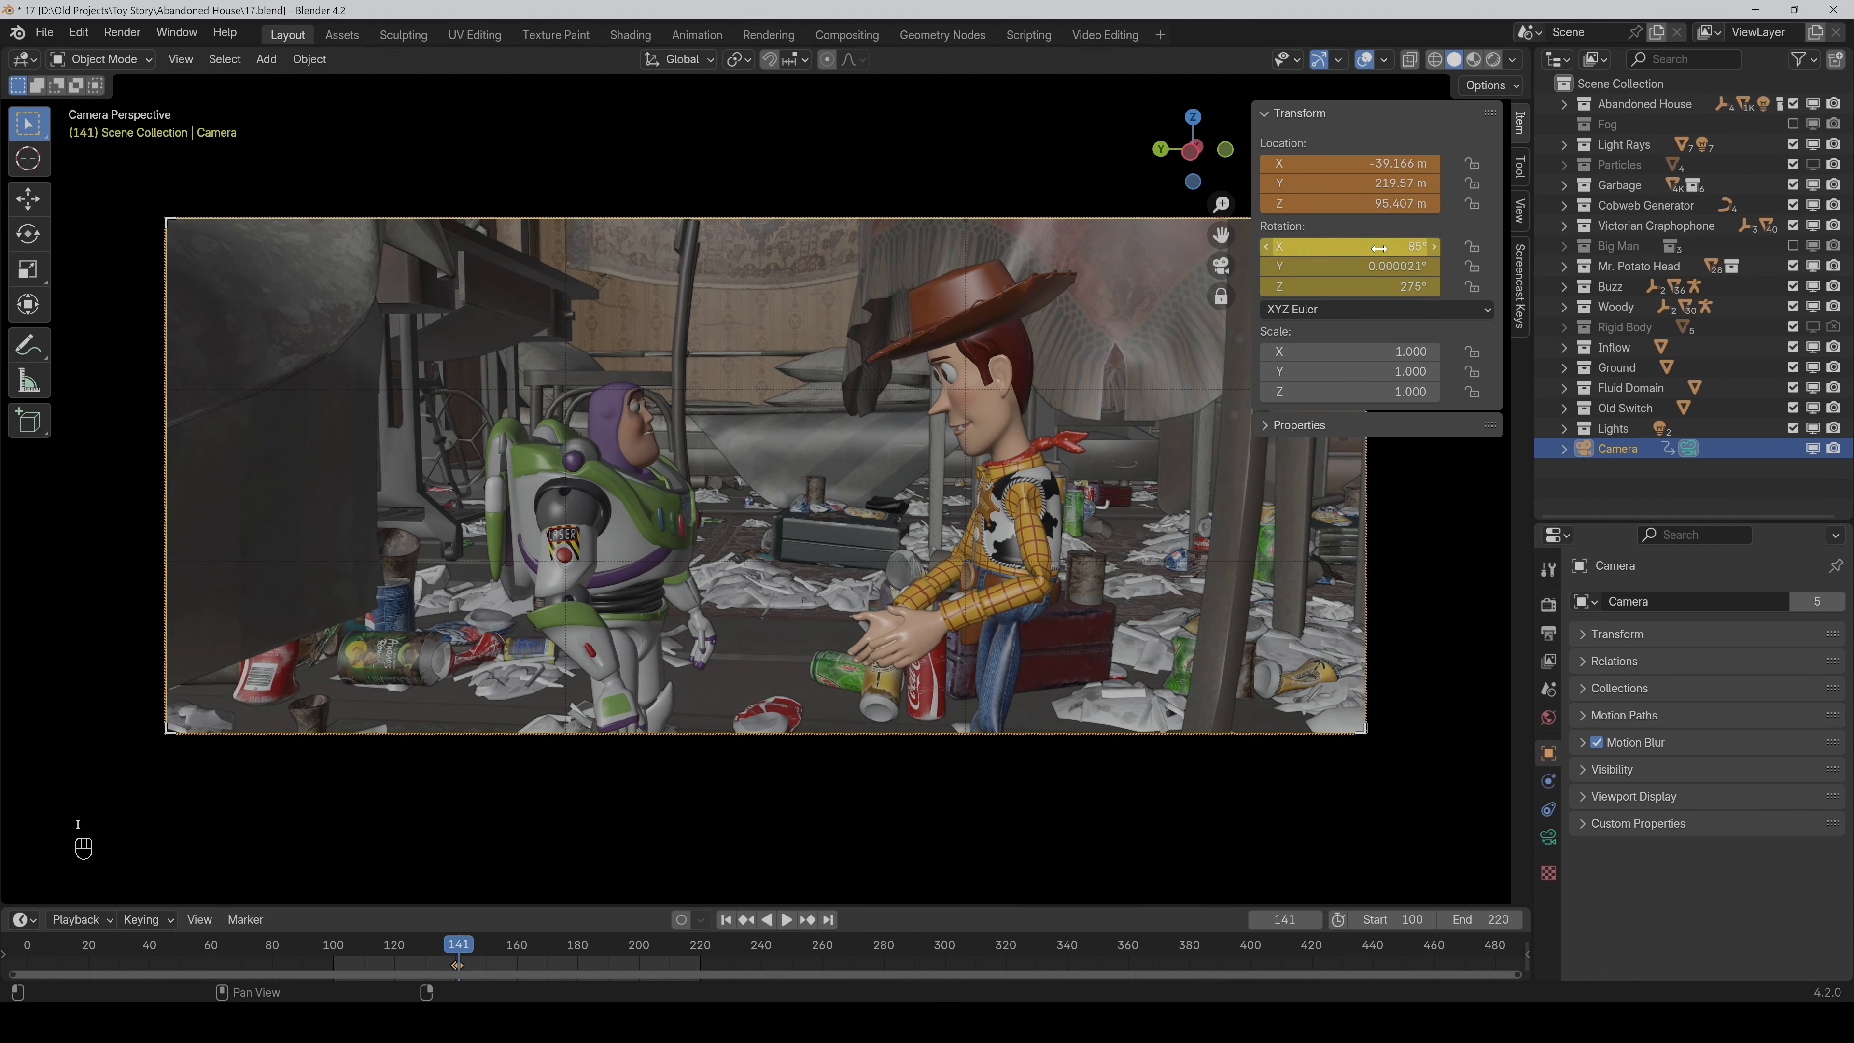
Play the animation from frame 122 past the camera keyframes to review the 5° angle change.
{"action": "left_click", "coordinate": [401, 951]}
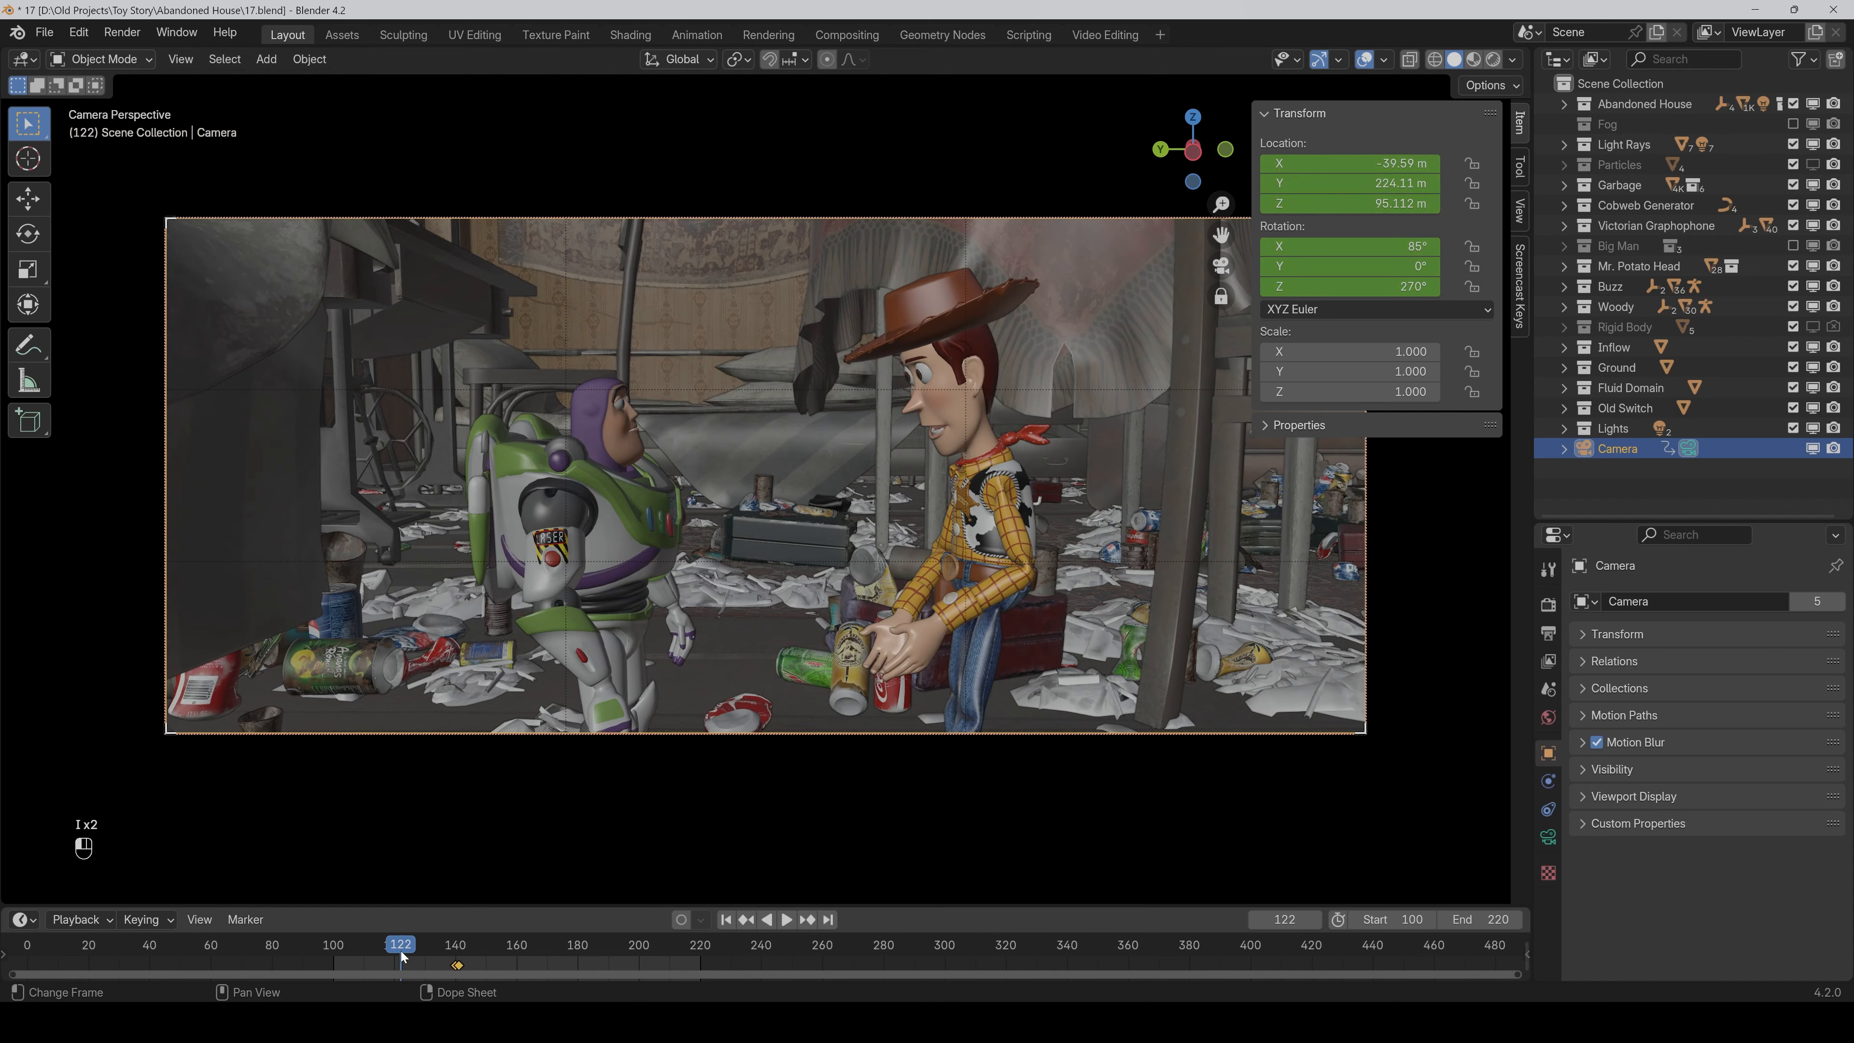
{"action": "key", "text": "space"}
{"action": "key", "text": "space"}
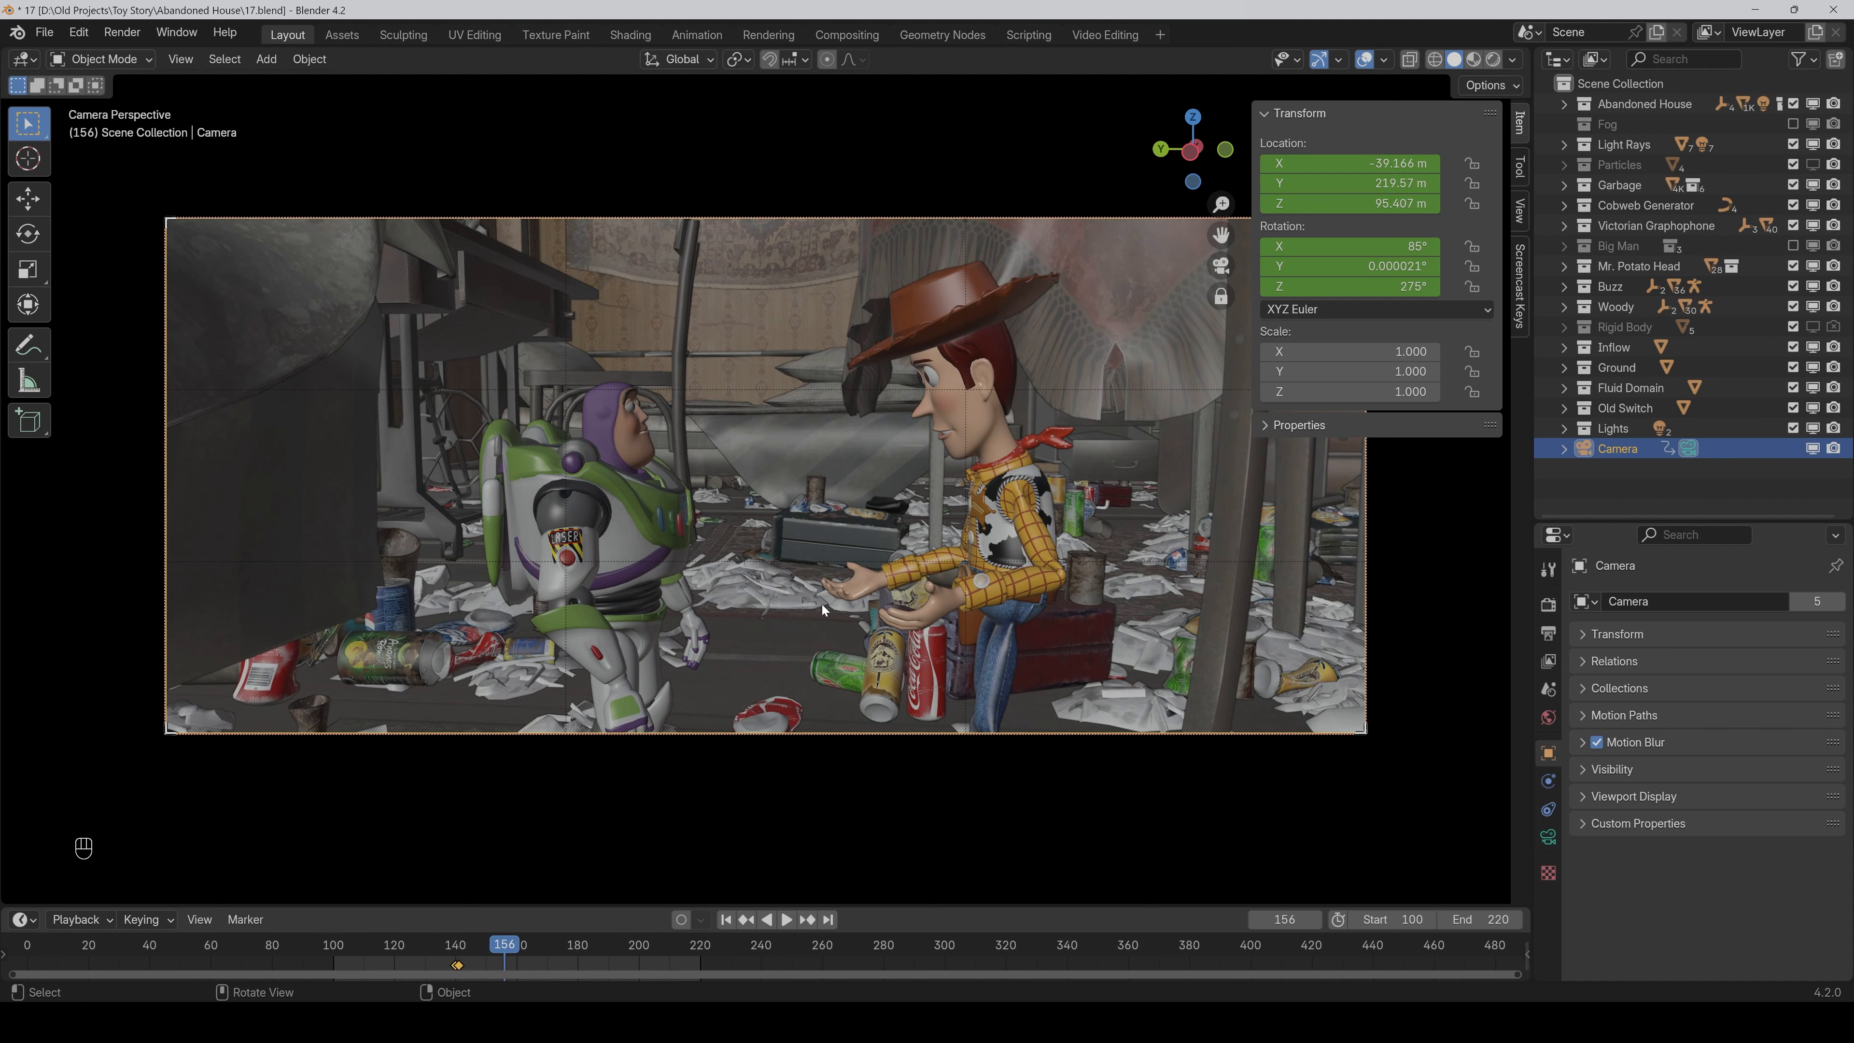
At frame 141, set the camera's Z rotation to 300°, reframe both characters, and keyframe its location and rotation.
{"action": "key", "text": "Down"}
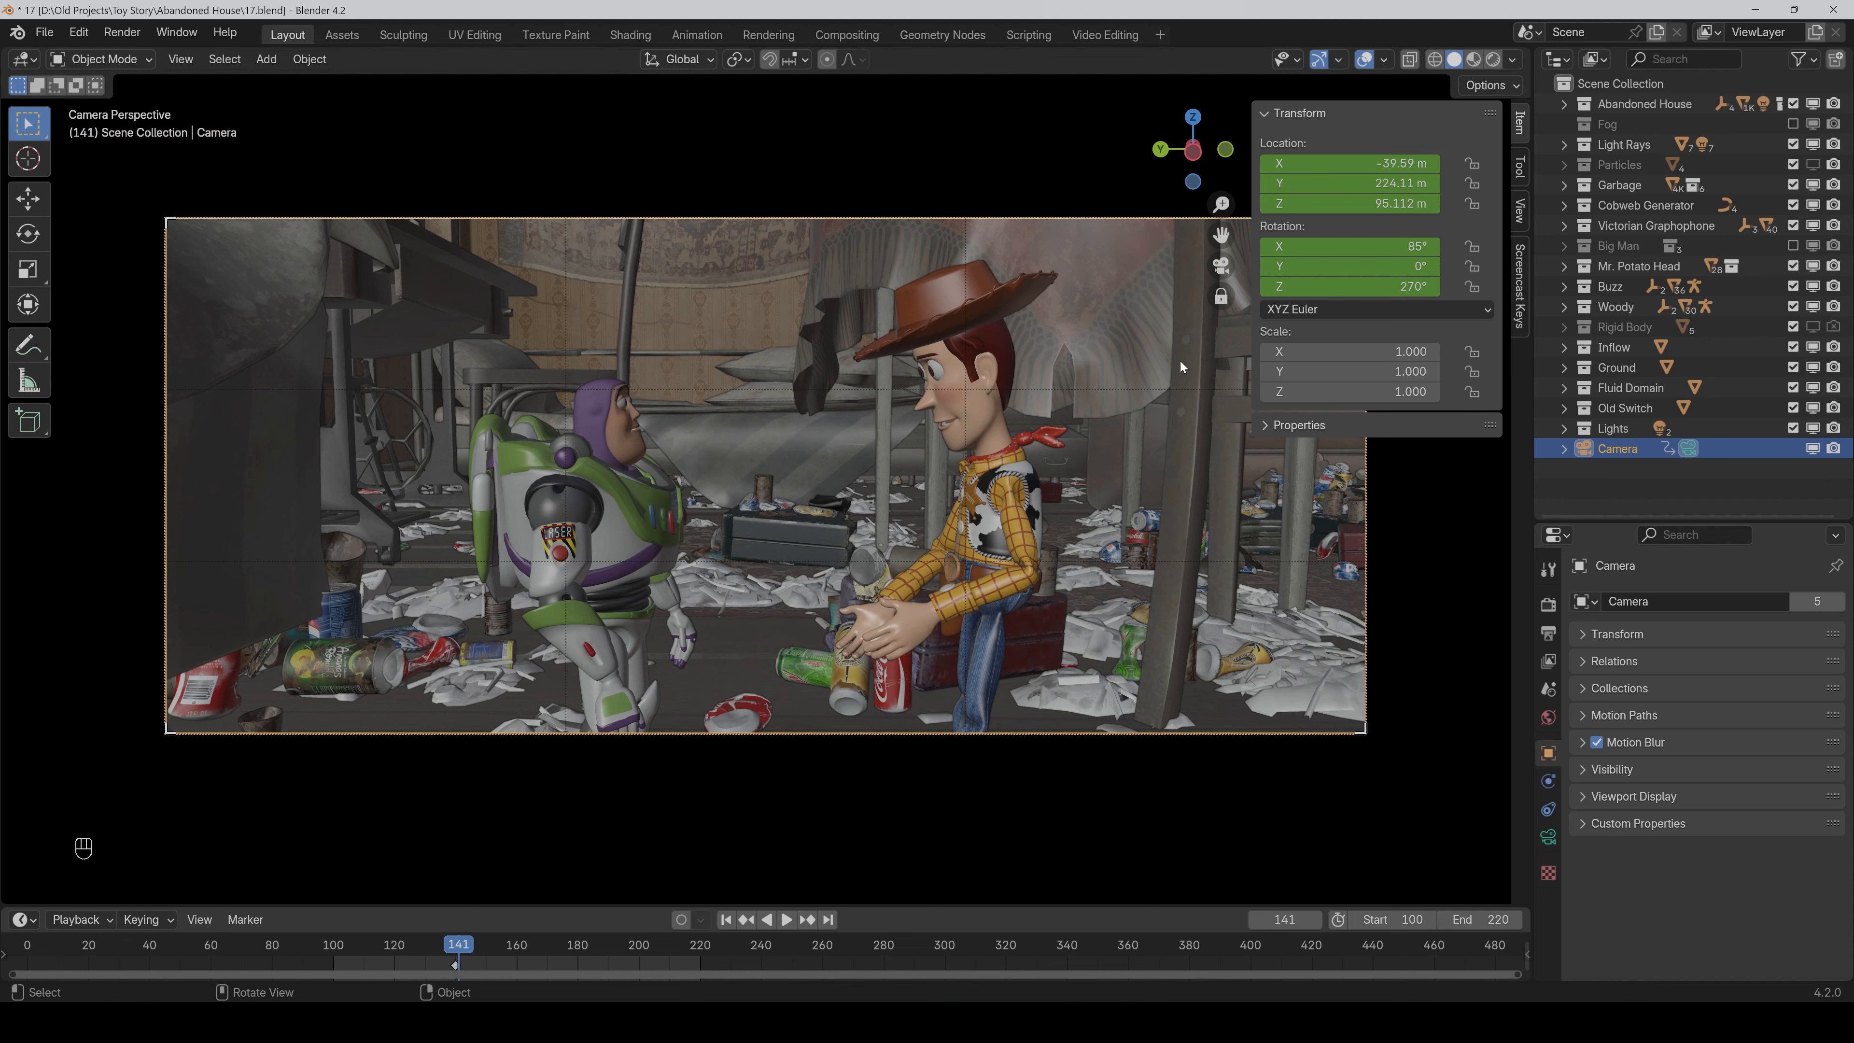
{"action": "left_click", "coordinate": [1320, 285]}
{"action": "type", "text": "300"}
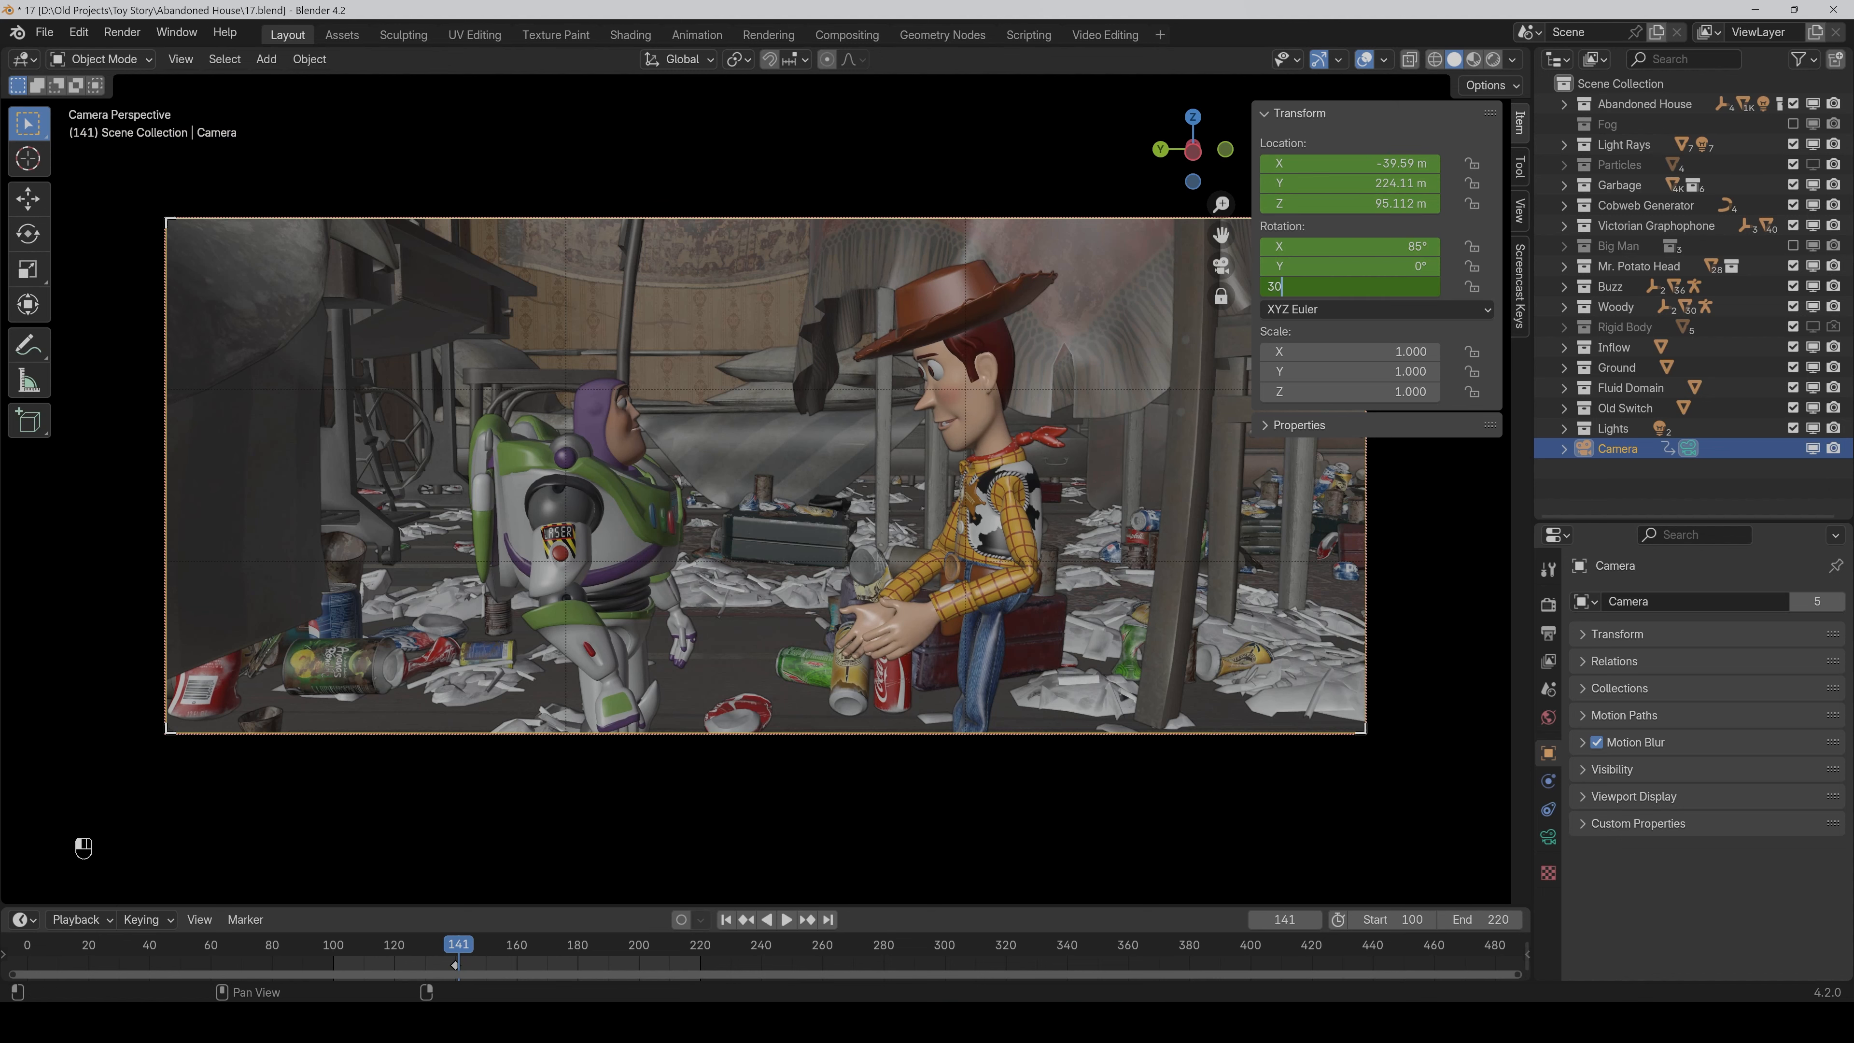
{"action": "key", "text": "Return"}
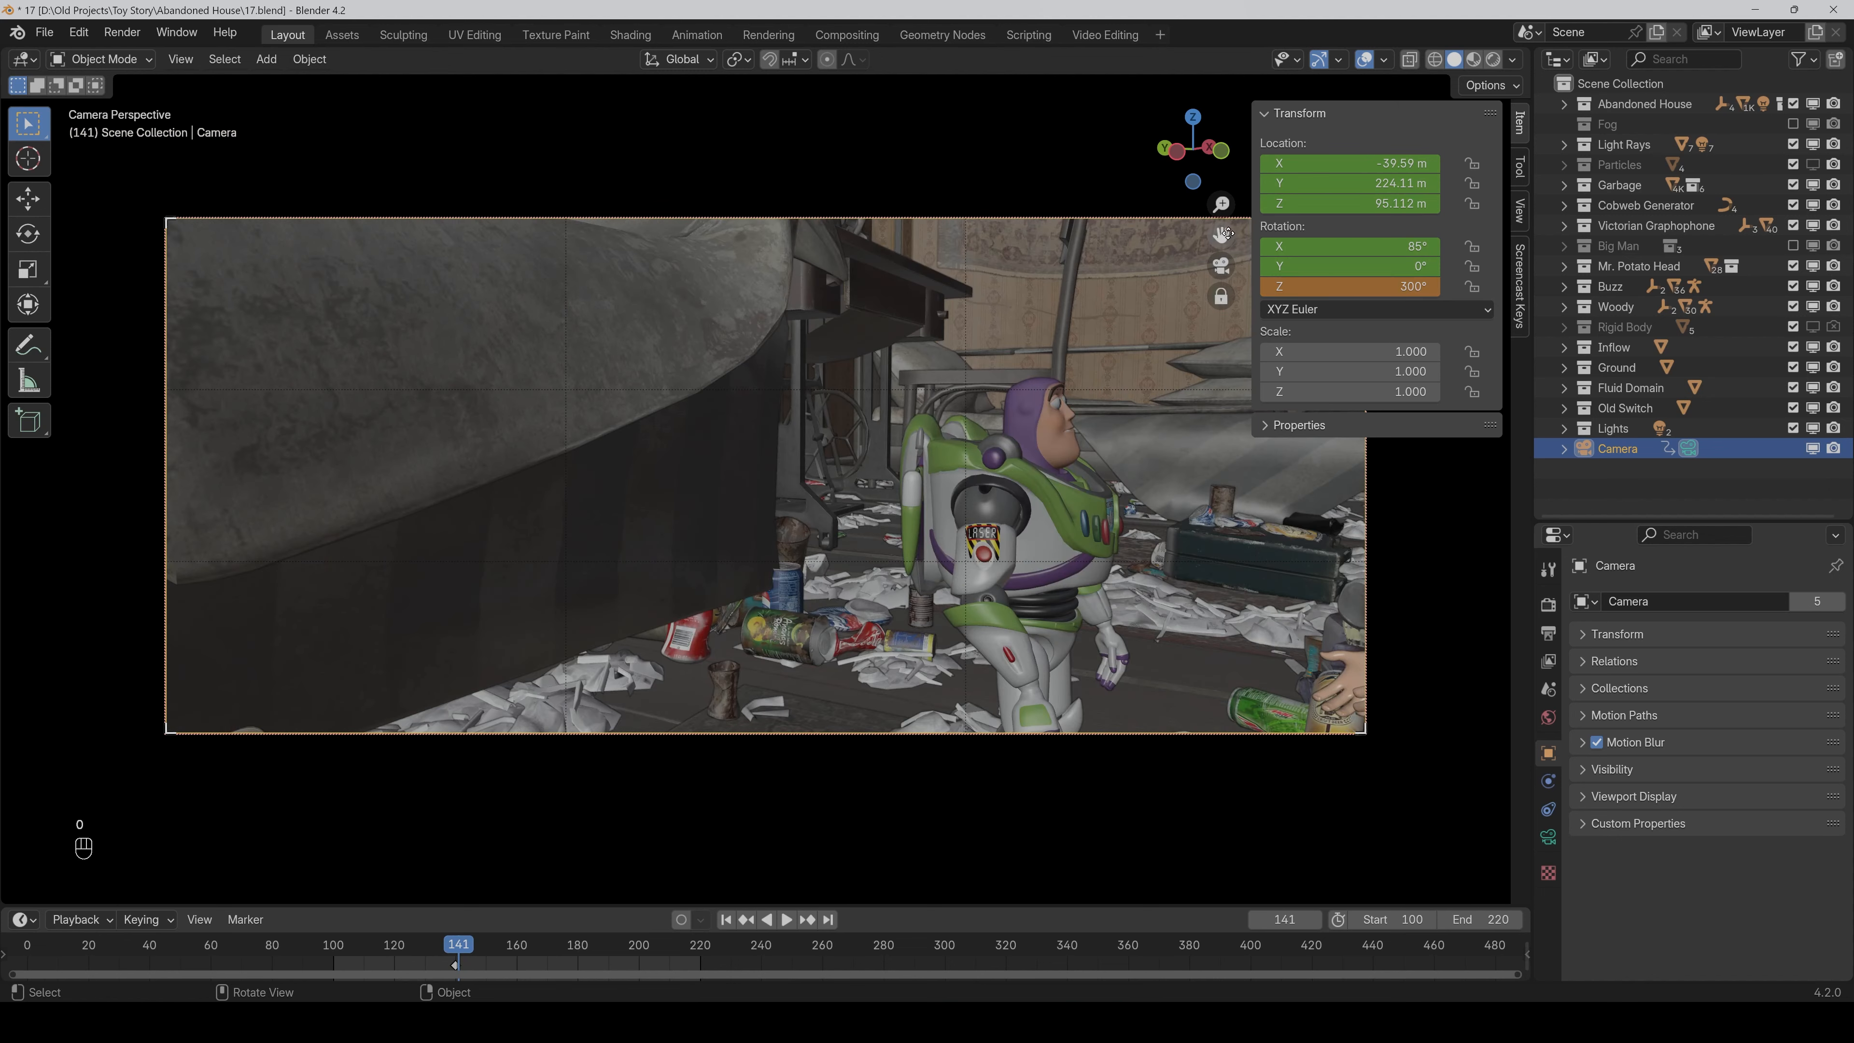
{"action": "left_click_drag", "start_coordinate": [1221, 235], "coordinate": [942, 243]}
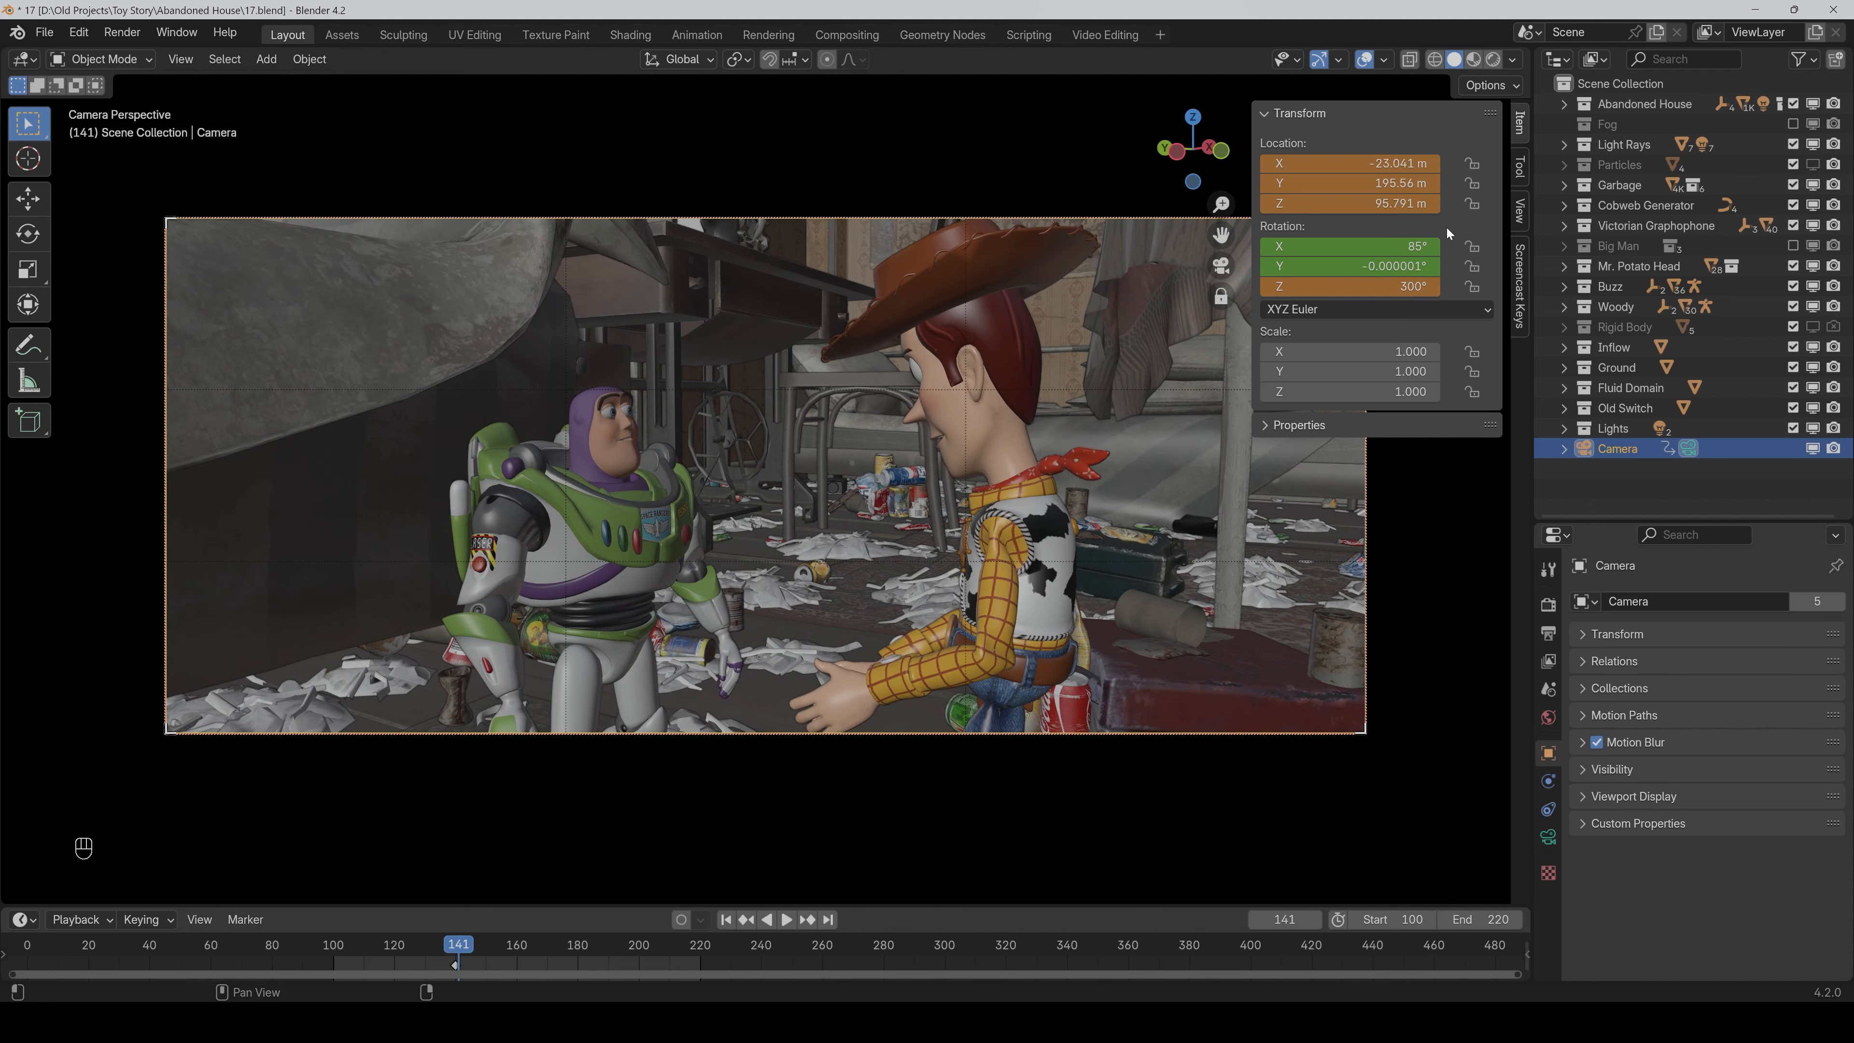
{"action": "key", "text": "i"}
{"action": "key", "text": "i"}
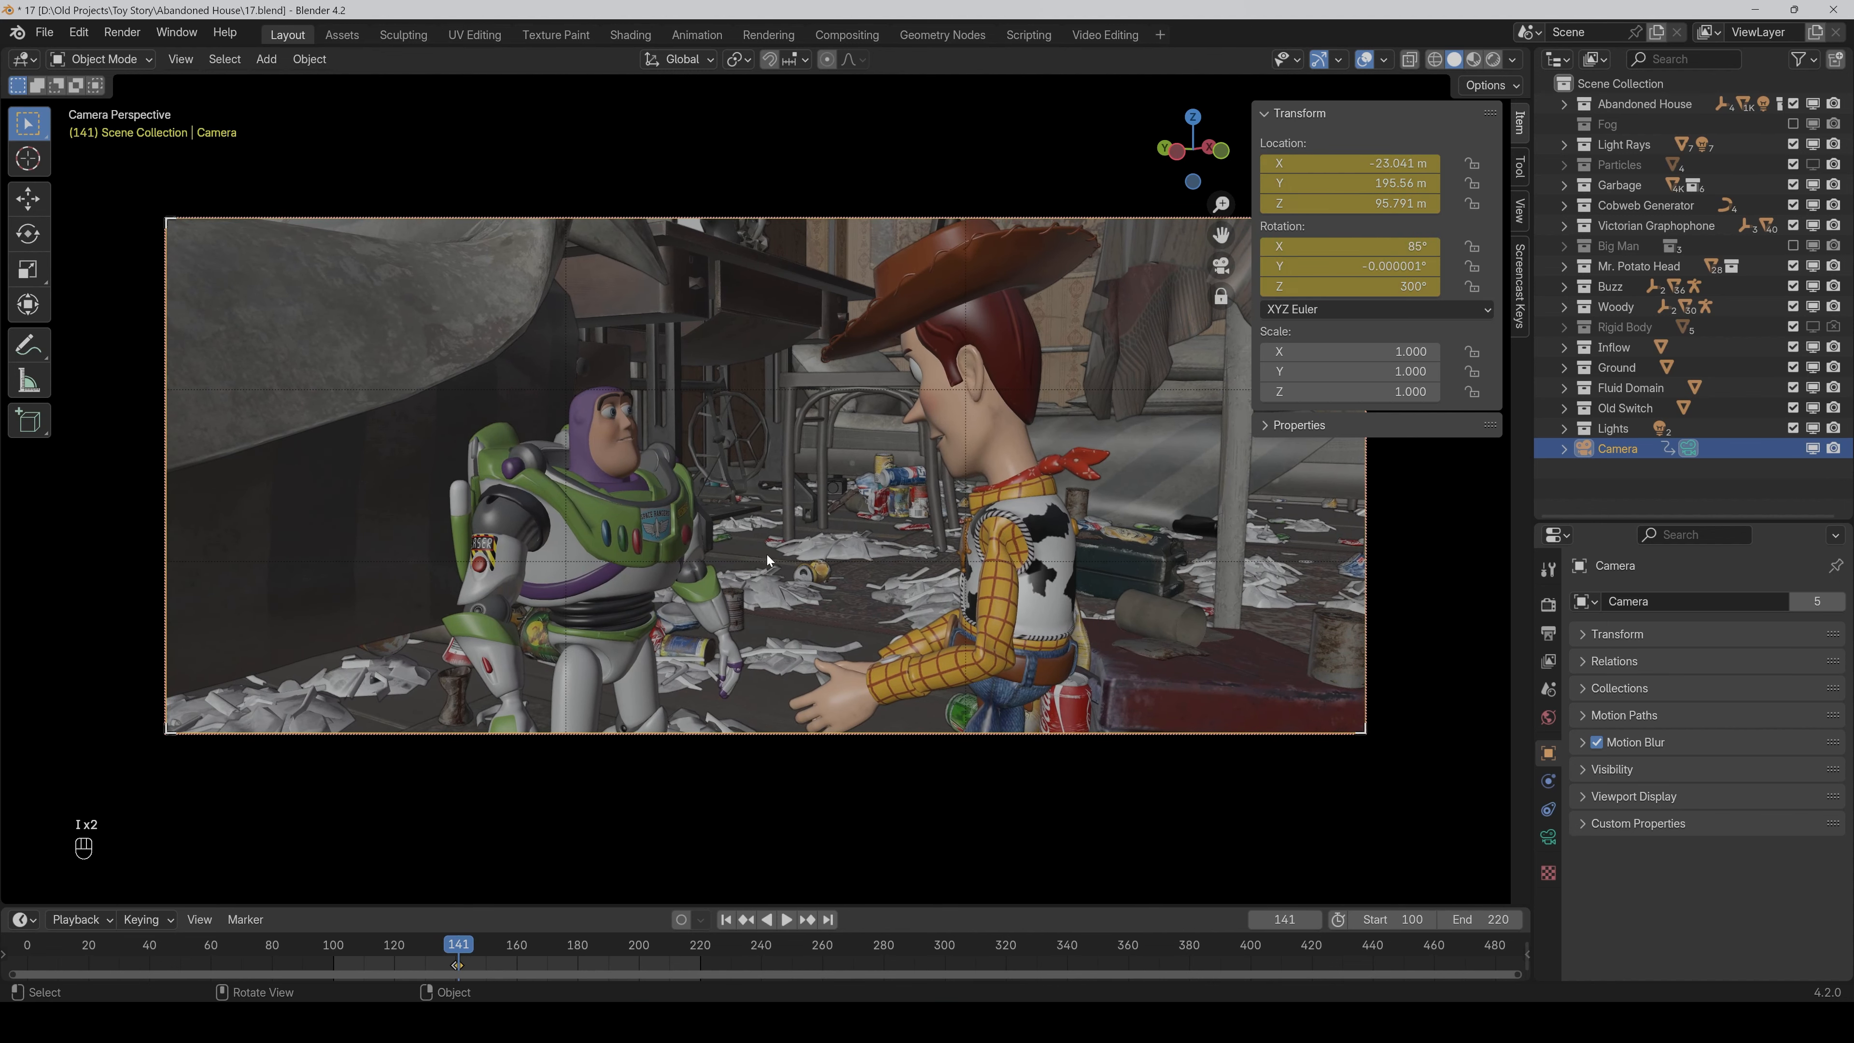
Play the animation from before frame 140 to review the cut to the 300° camera angle.
{"action": "left_click", "coordinate": [386, 947]}
{"action": "key", "text": "space"}
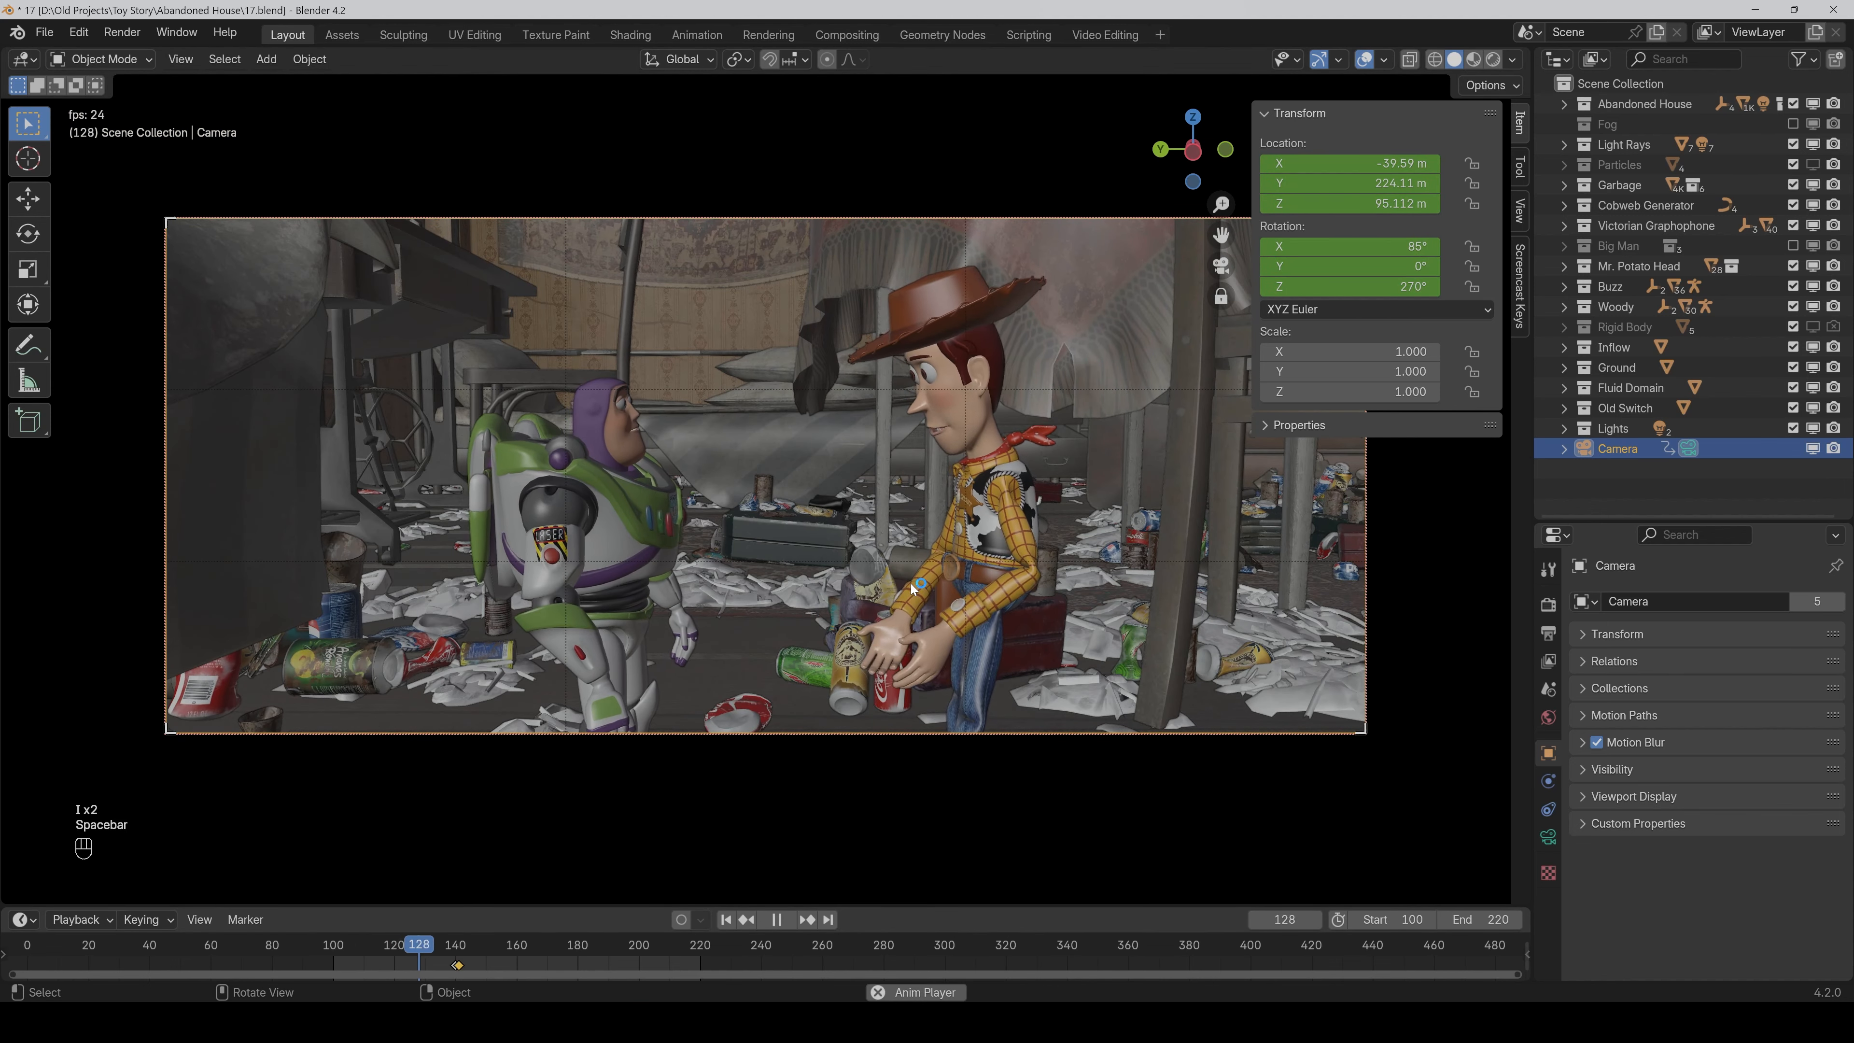
{"action": "key", "text": "space"}
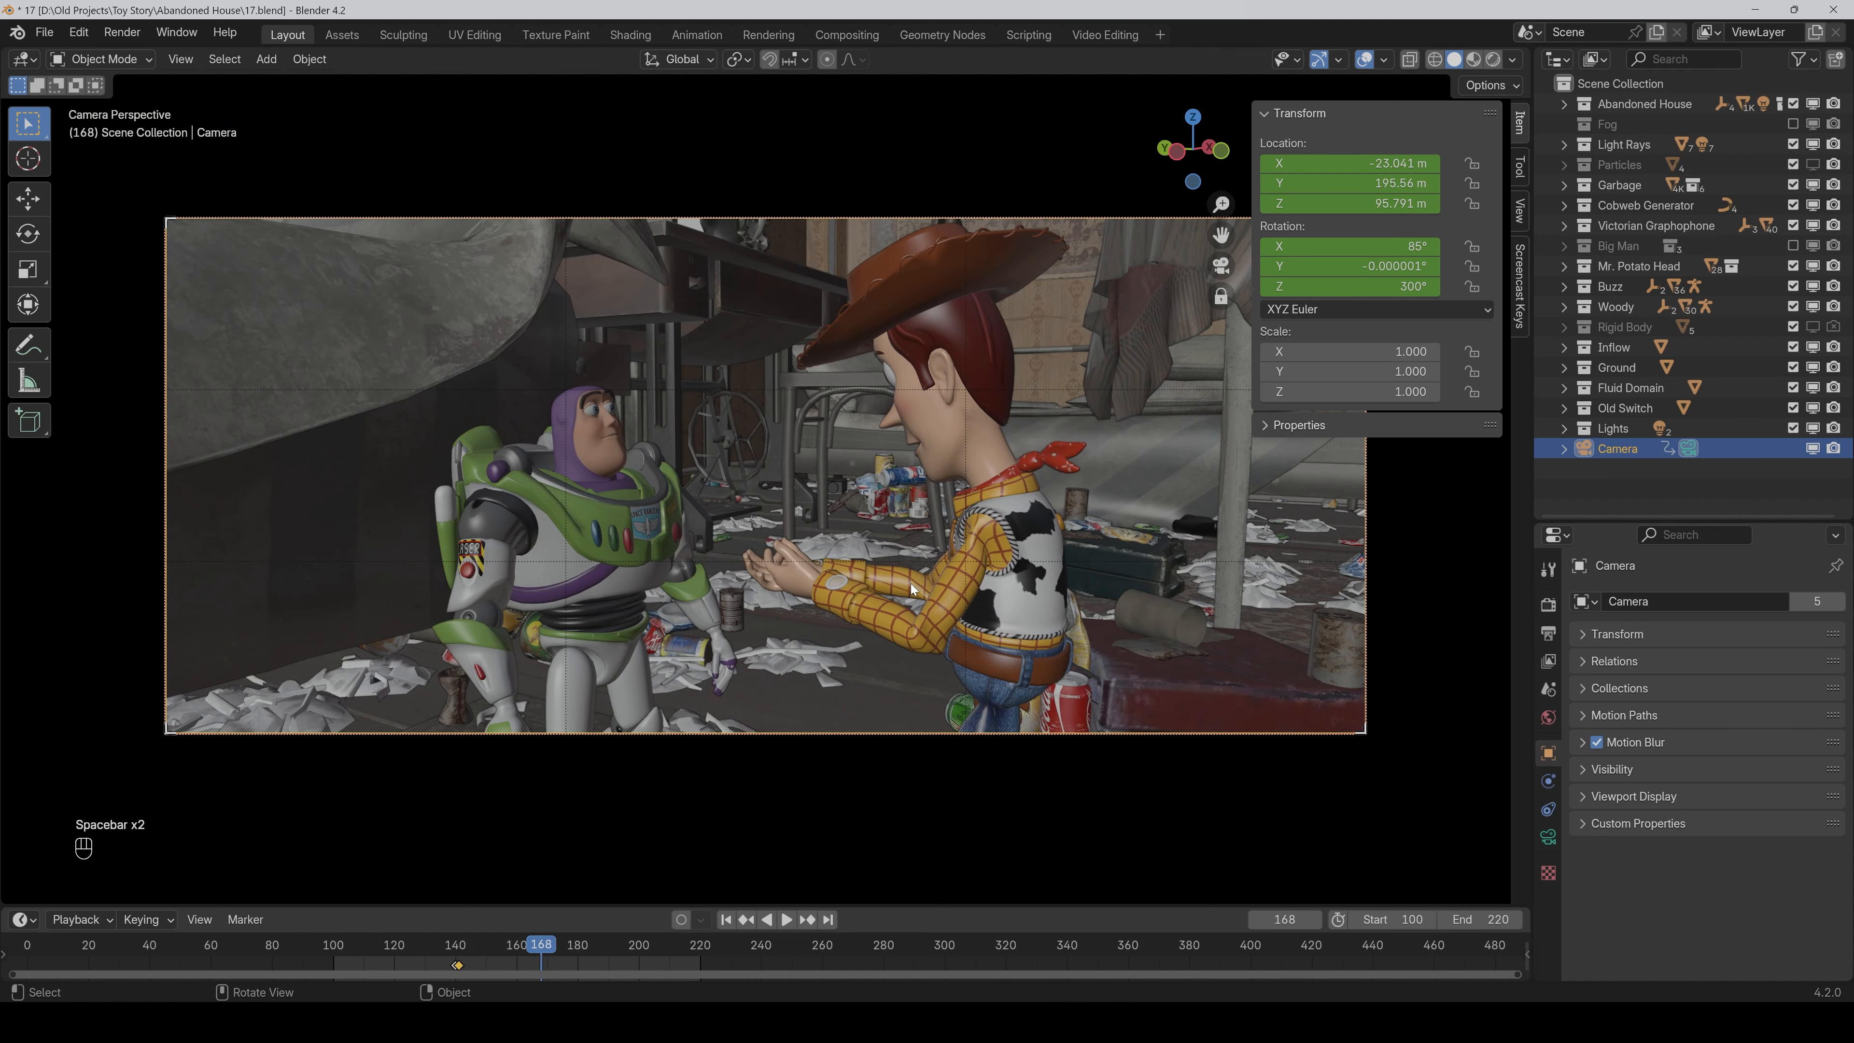
At frame 141, pull the camera back to a wide shot of both characters and keyframe its location.
{"action": "key", "text": "Down"}
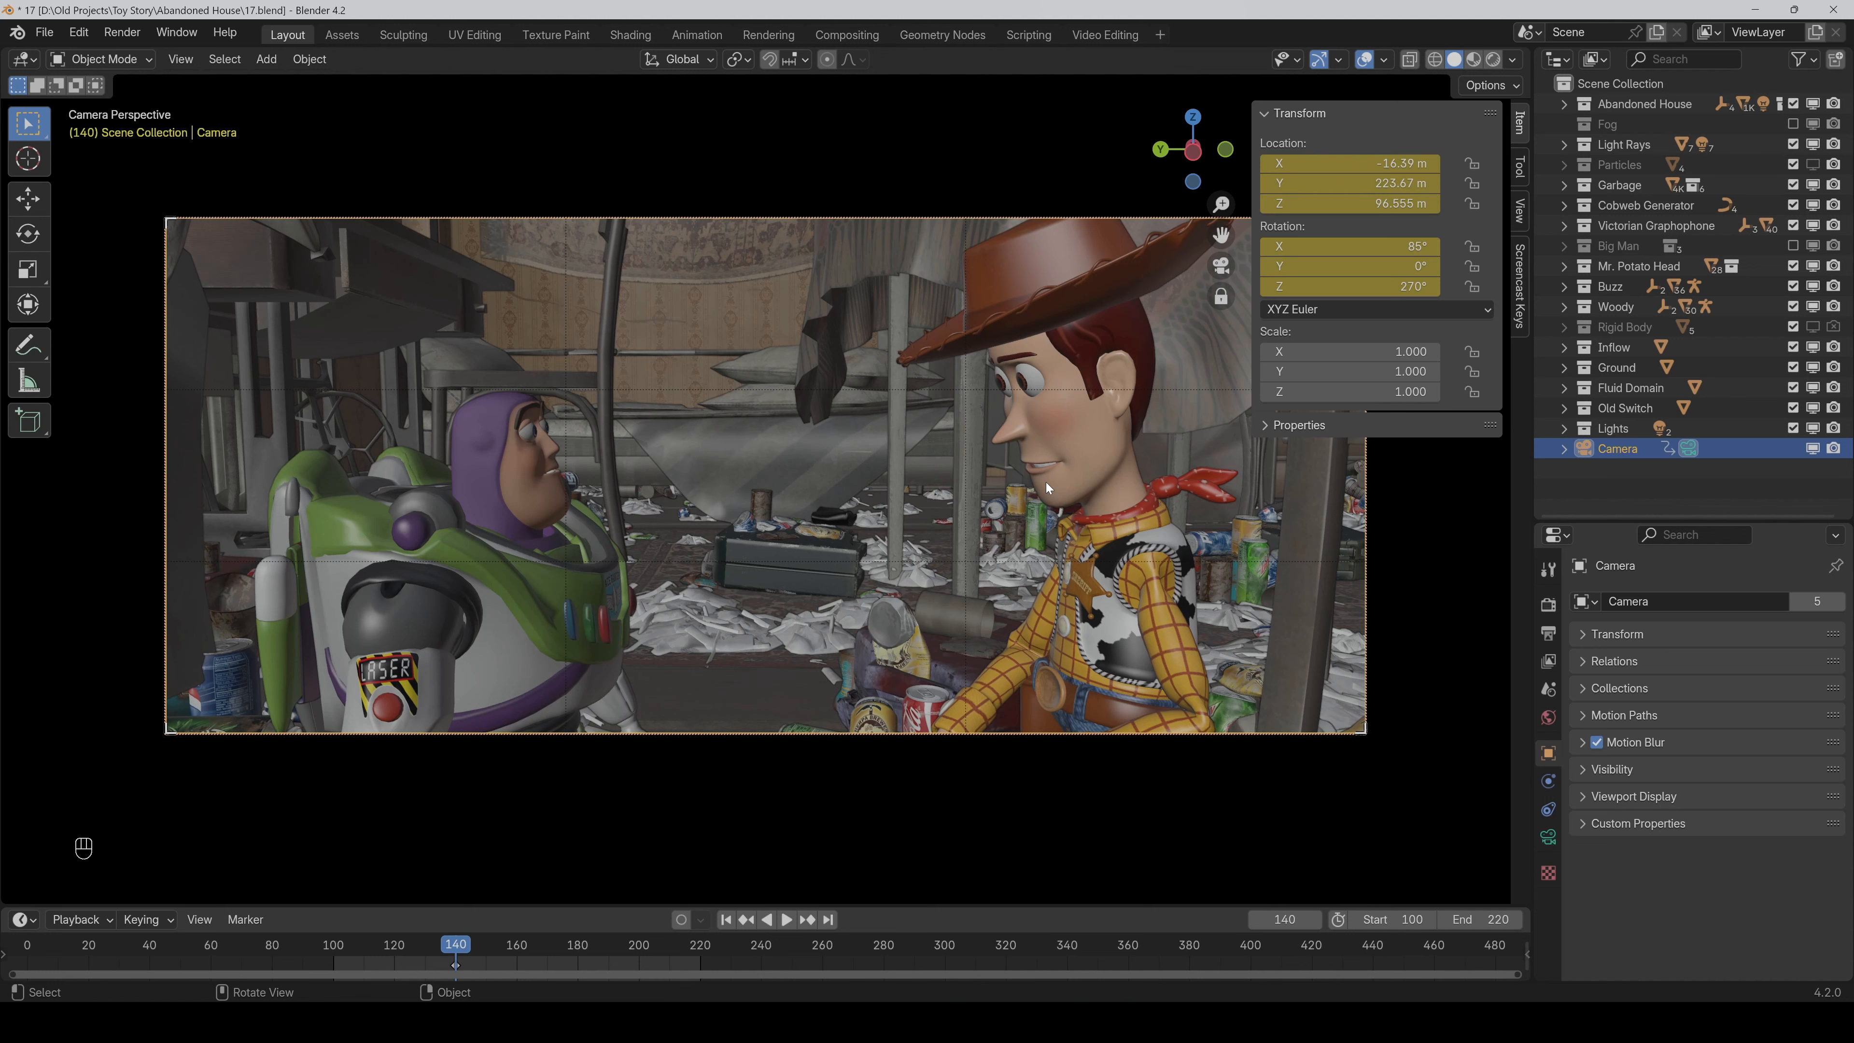
{"action": "key", "text": "Right"}
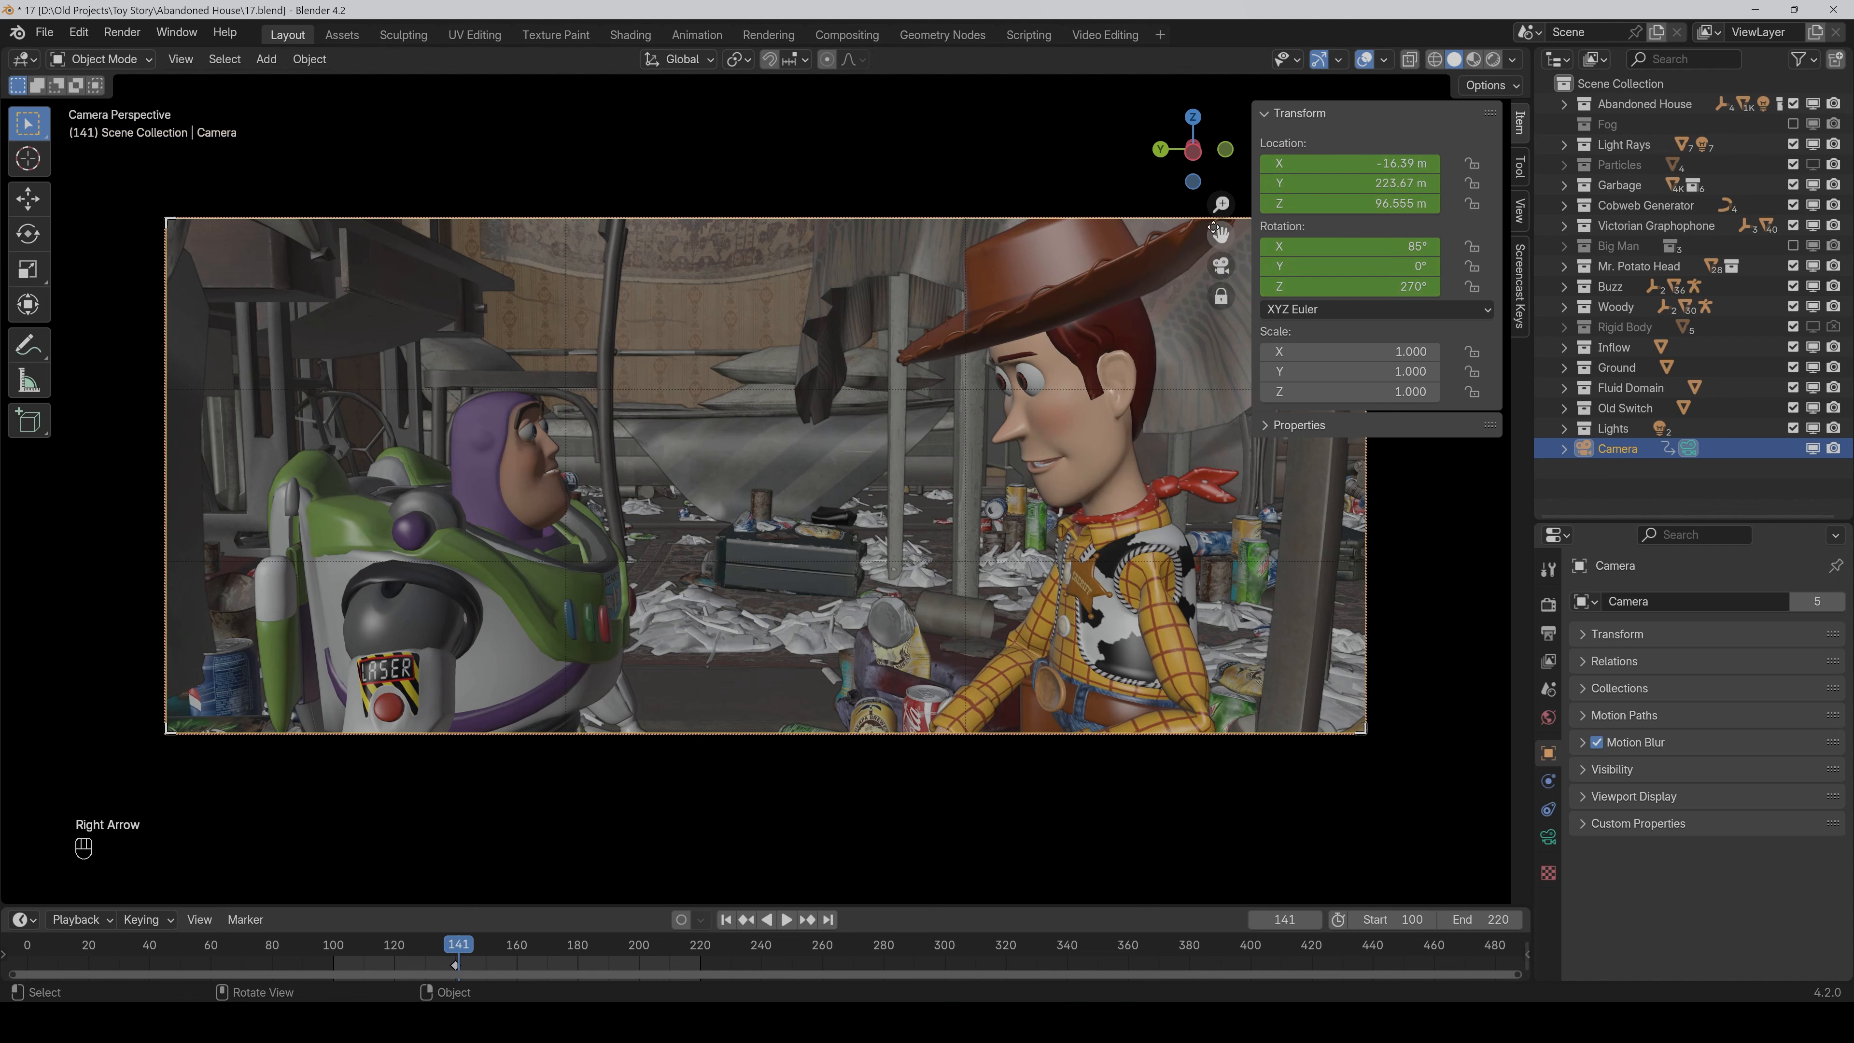
{"action": "mouse_move", "coordinate": [1221, 204]}
{"action": "left_mouse_down"}
{"action": "mouse_move", "coordinate": [1221, 289]}
{"action": "mouse_move", "coordinate": [1224, 168]}
{"action": "left_mouse_up"}
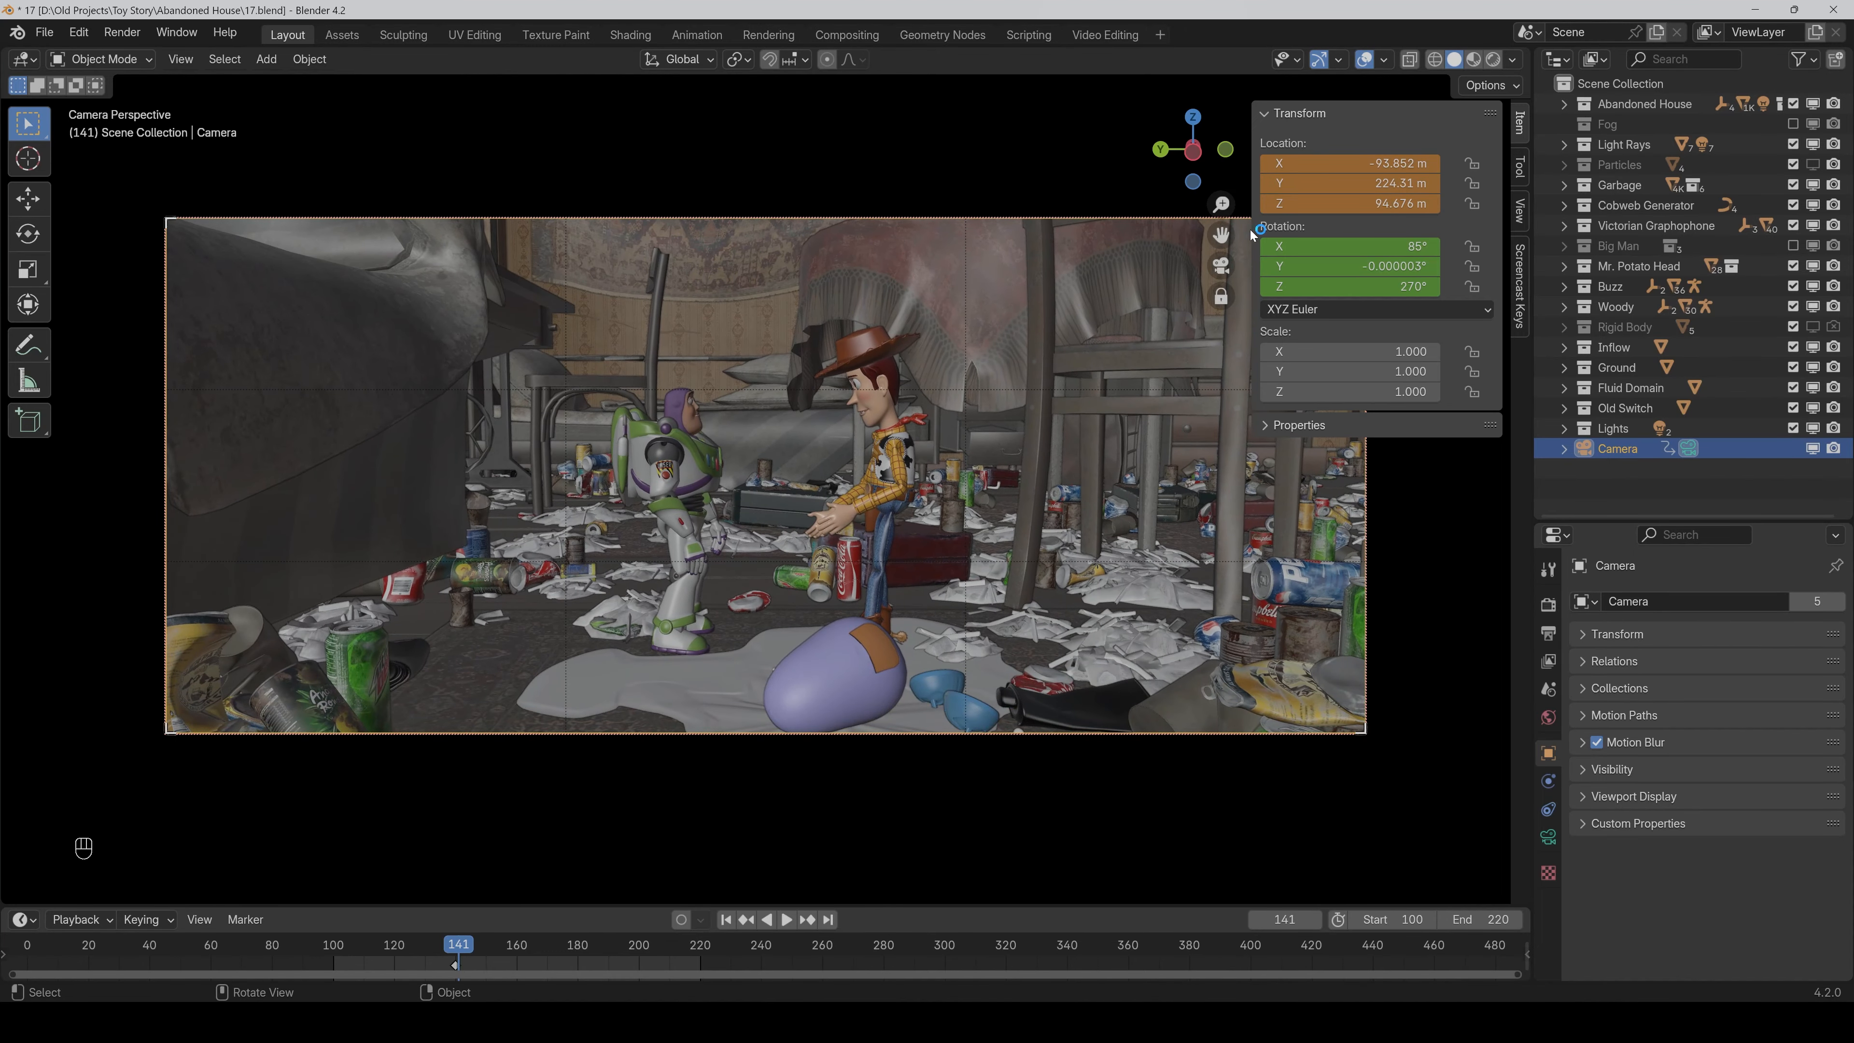
{"action": "key", "text": "i"}
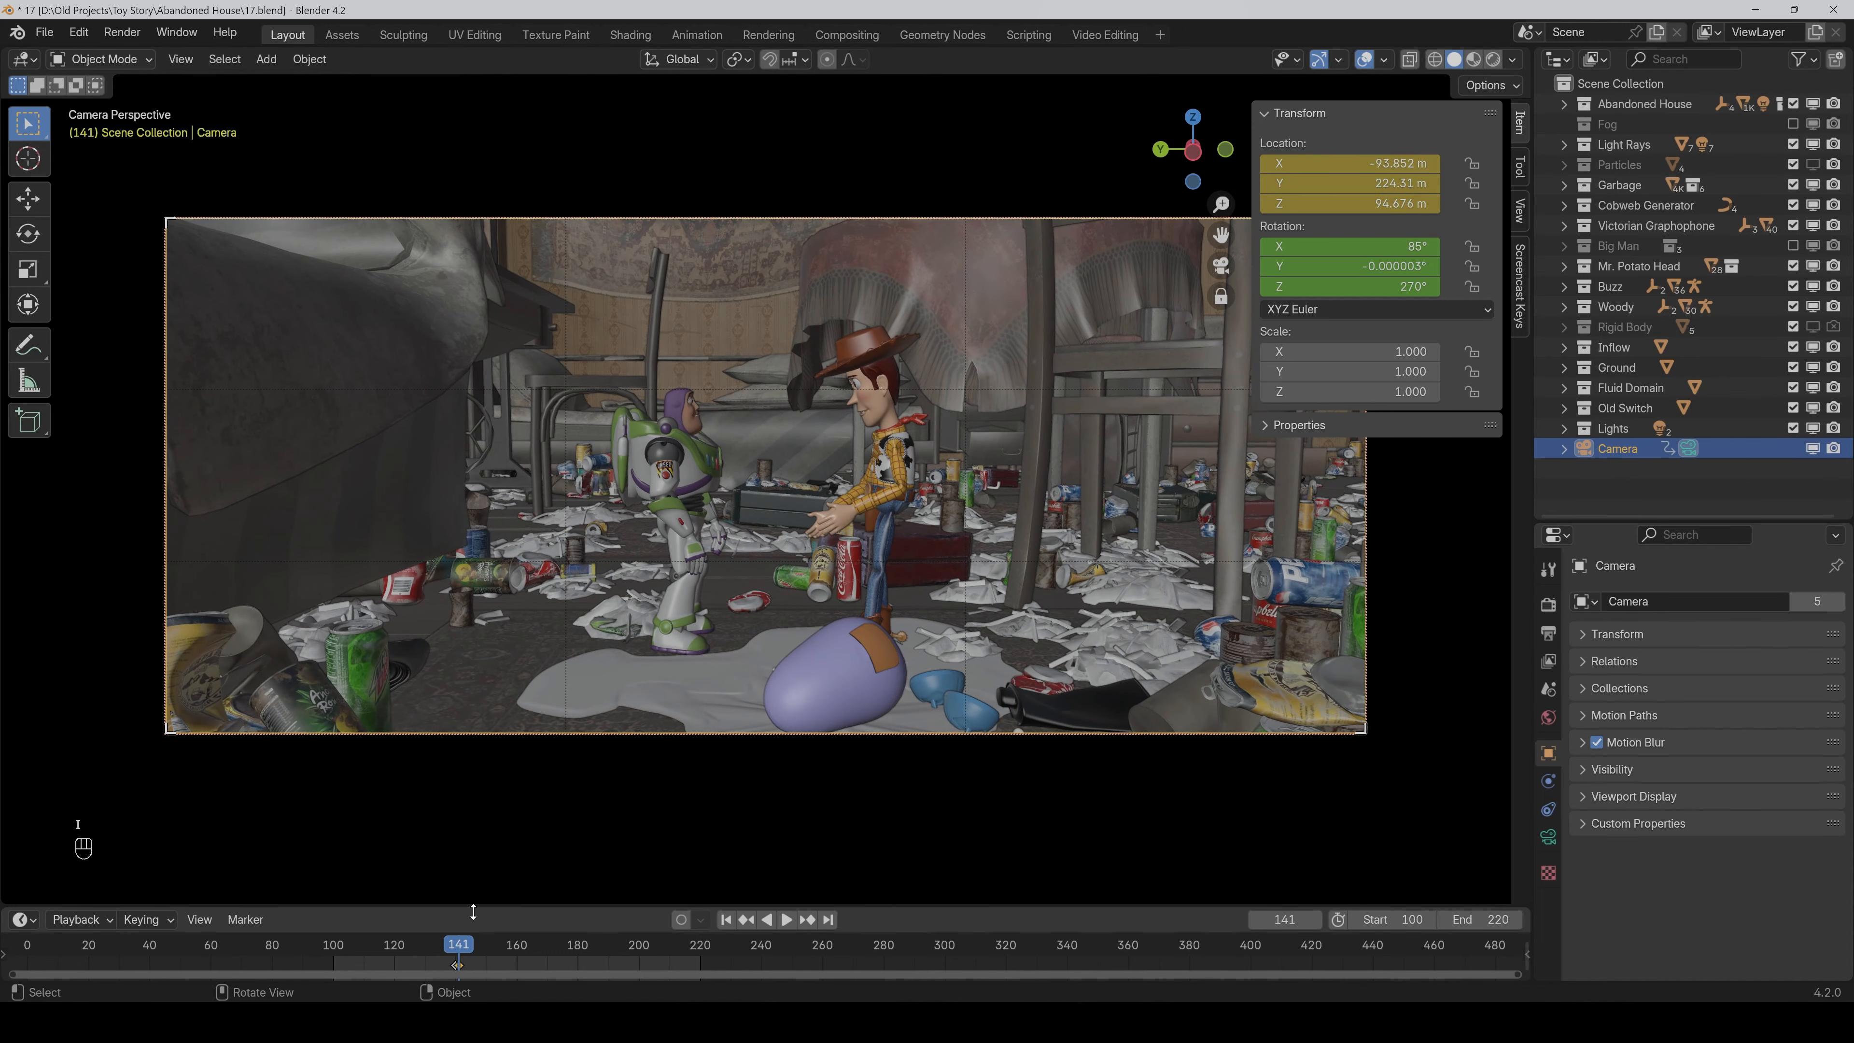
Play the animation from before frame 140 to review the cut from close-up to wide shot.
{"action": "left_click", "coordinate": [390, 948]}
{"action": "key", "text": "space"}
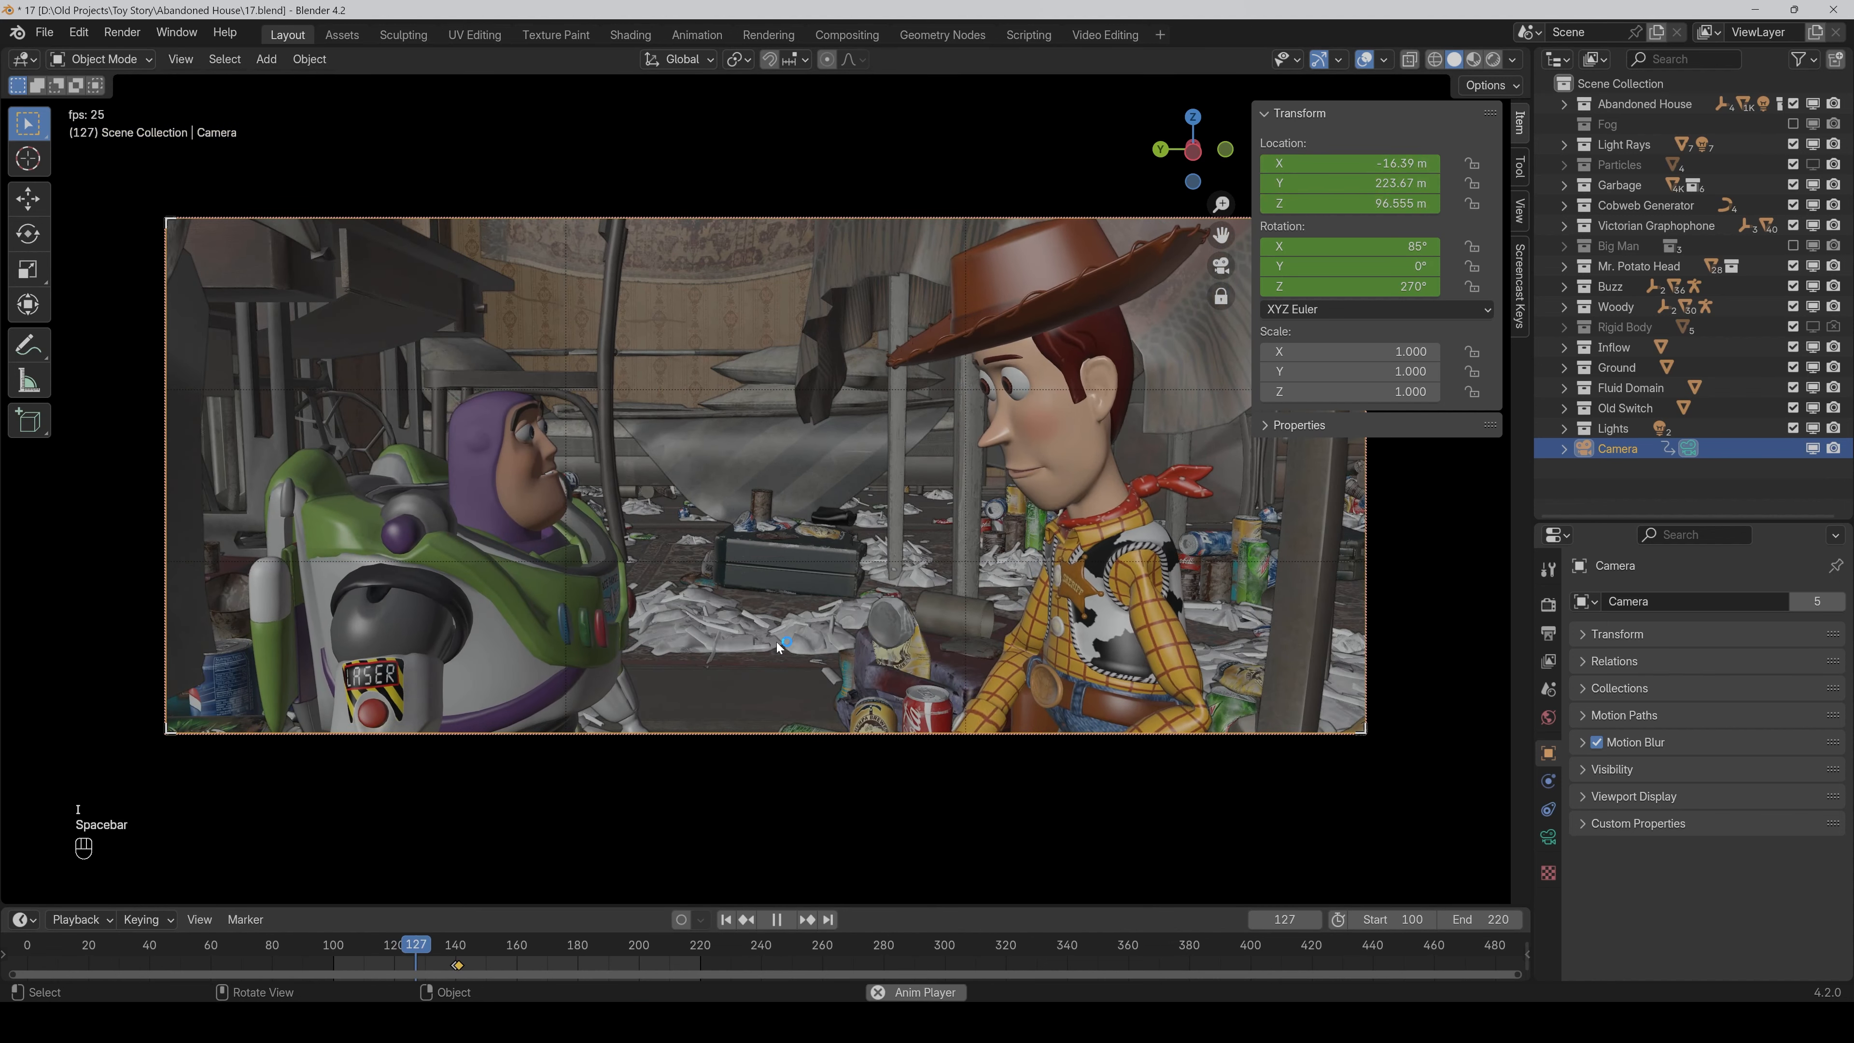
{"action": "key", "text": "space"}
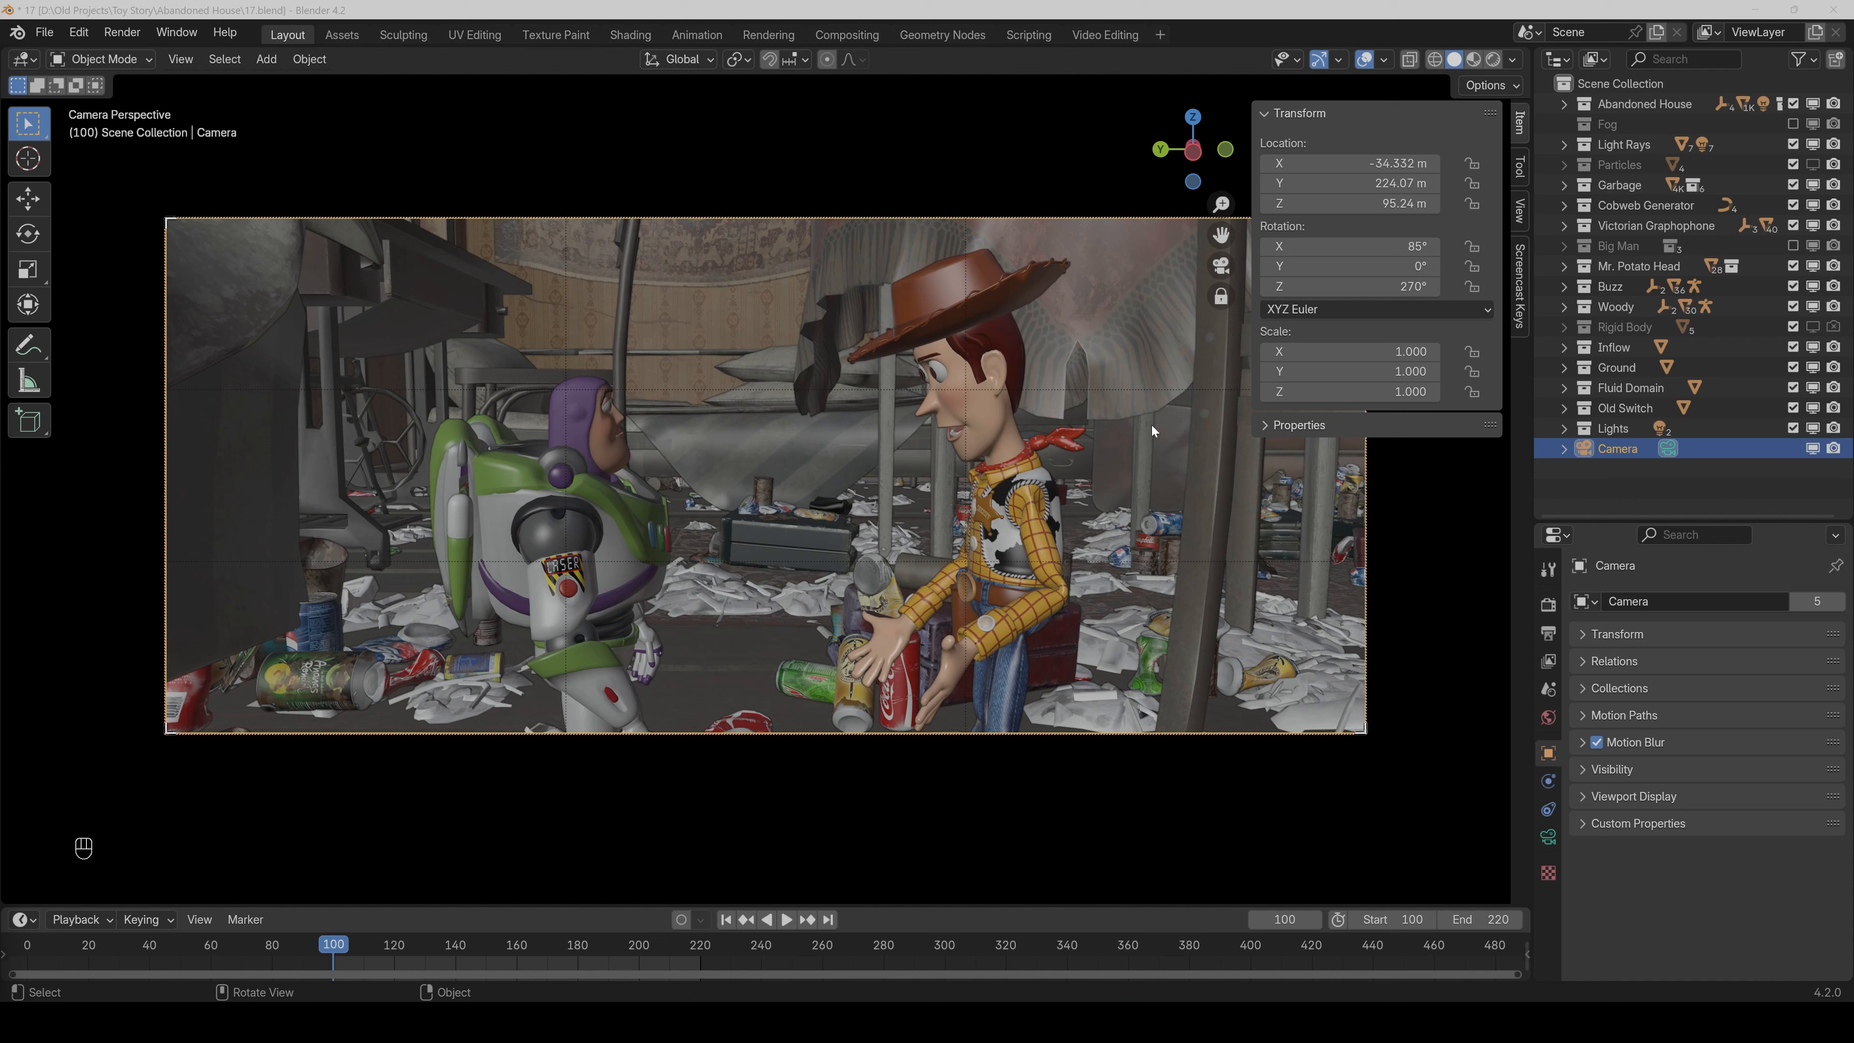
Set the camera's Passepartout opacity to 0.5 in its viewport display settings.
{"action": "middle_click_drag", "start_coordinate": [781, 511], "coordinate": [982, 593]}
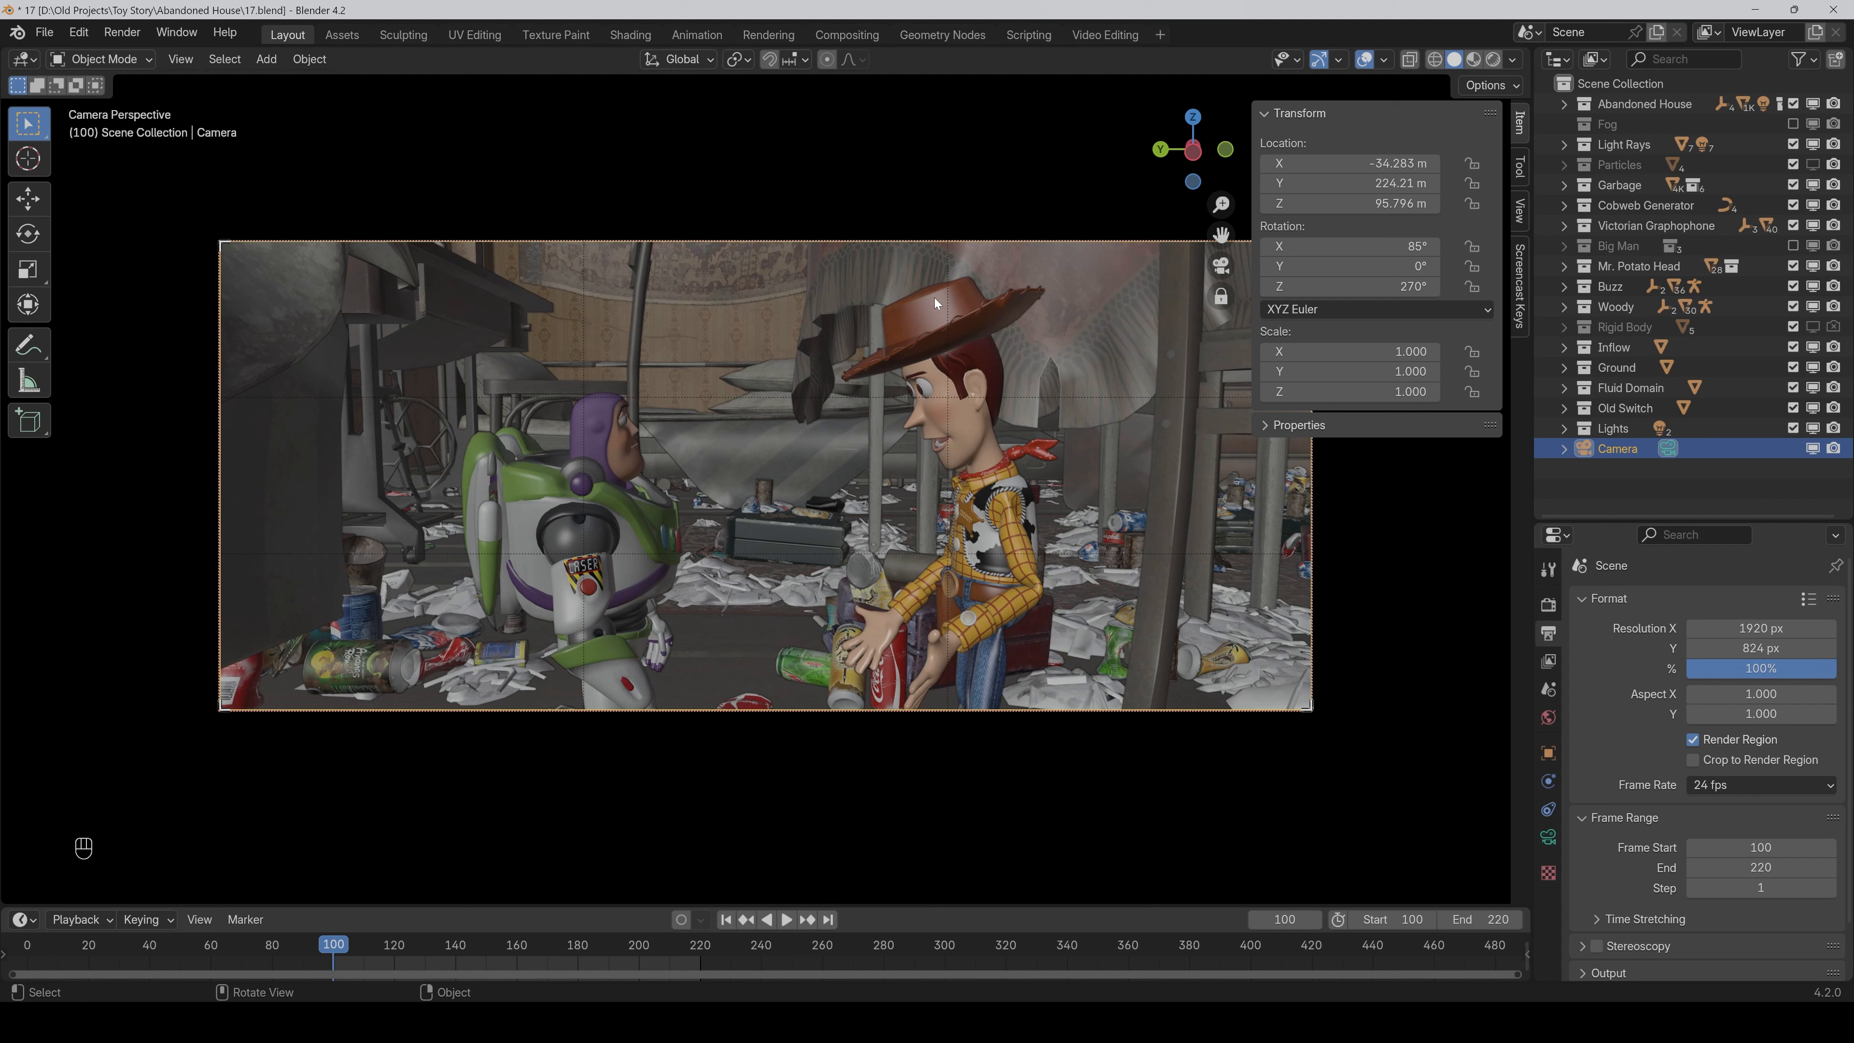
{"action": "left_click", "coordinate": [1548, 839]}
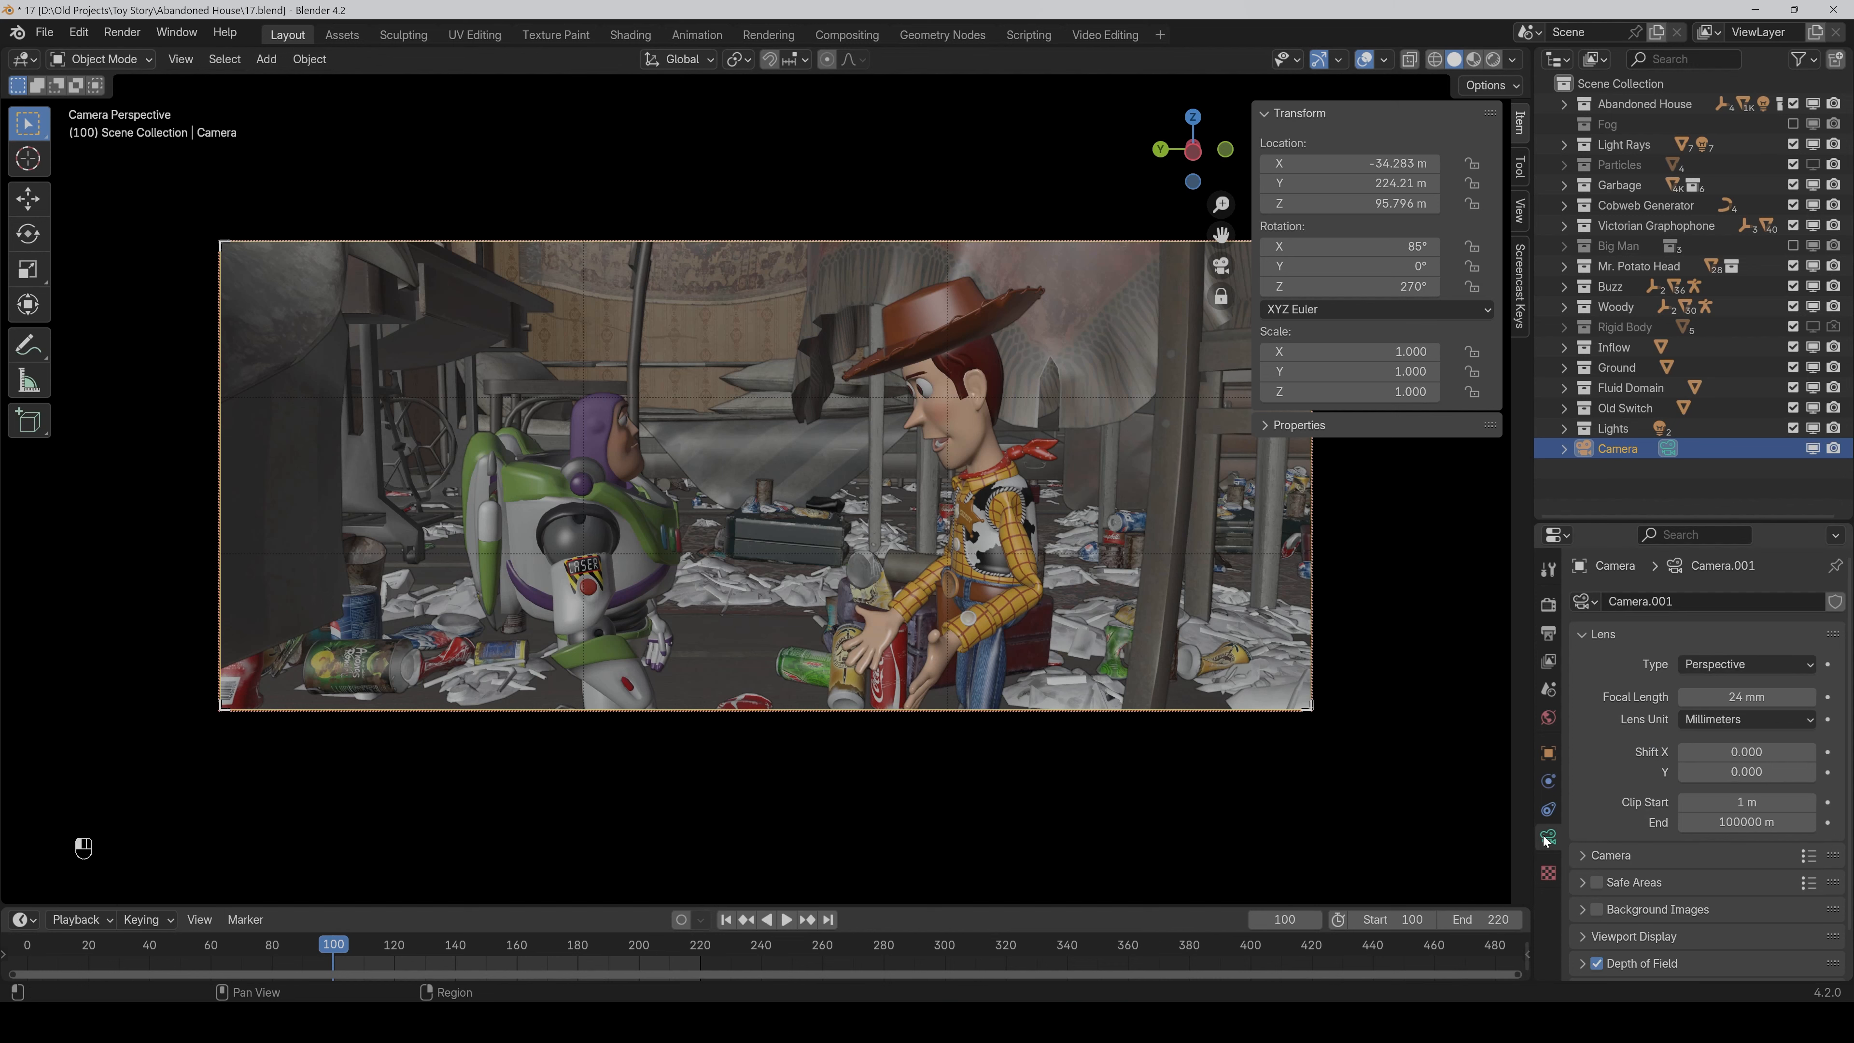
{"action": "left_click", "coordinate": [1583, 937]}
{"action": "scroll", "coordinate": [1595, 847], "scroll_direction": "down", "scroll_amount": 5}
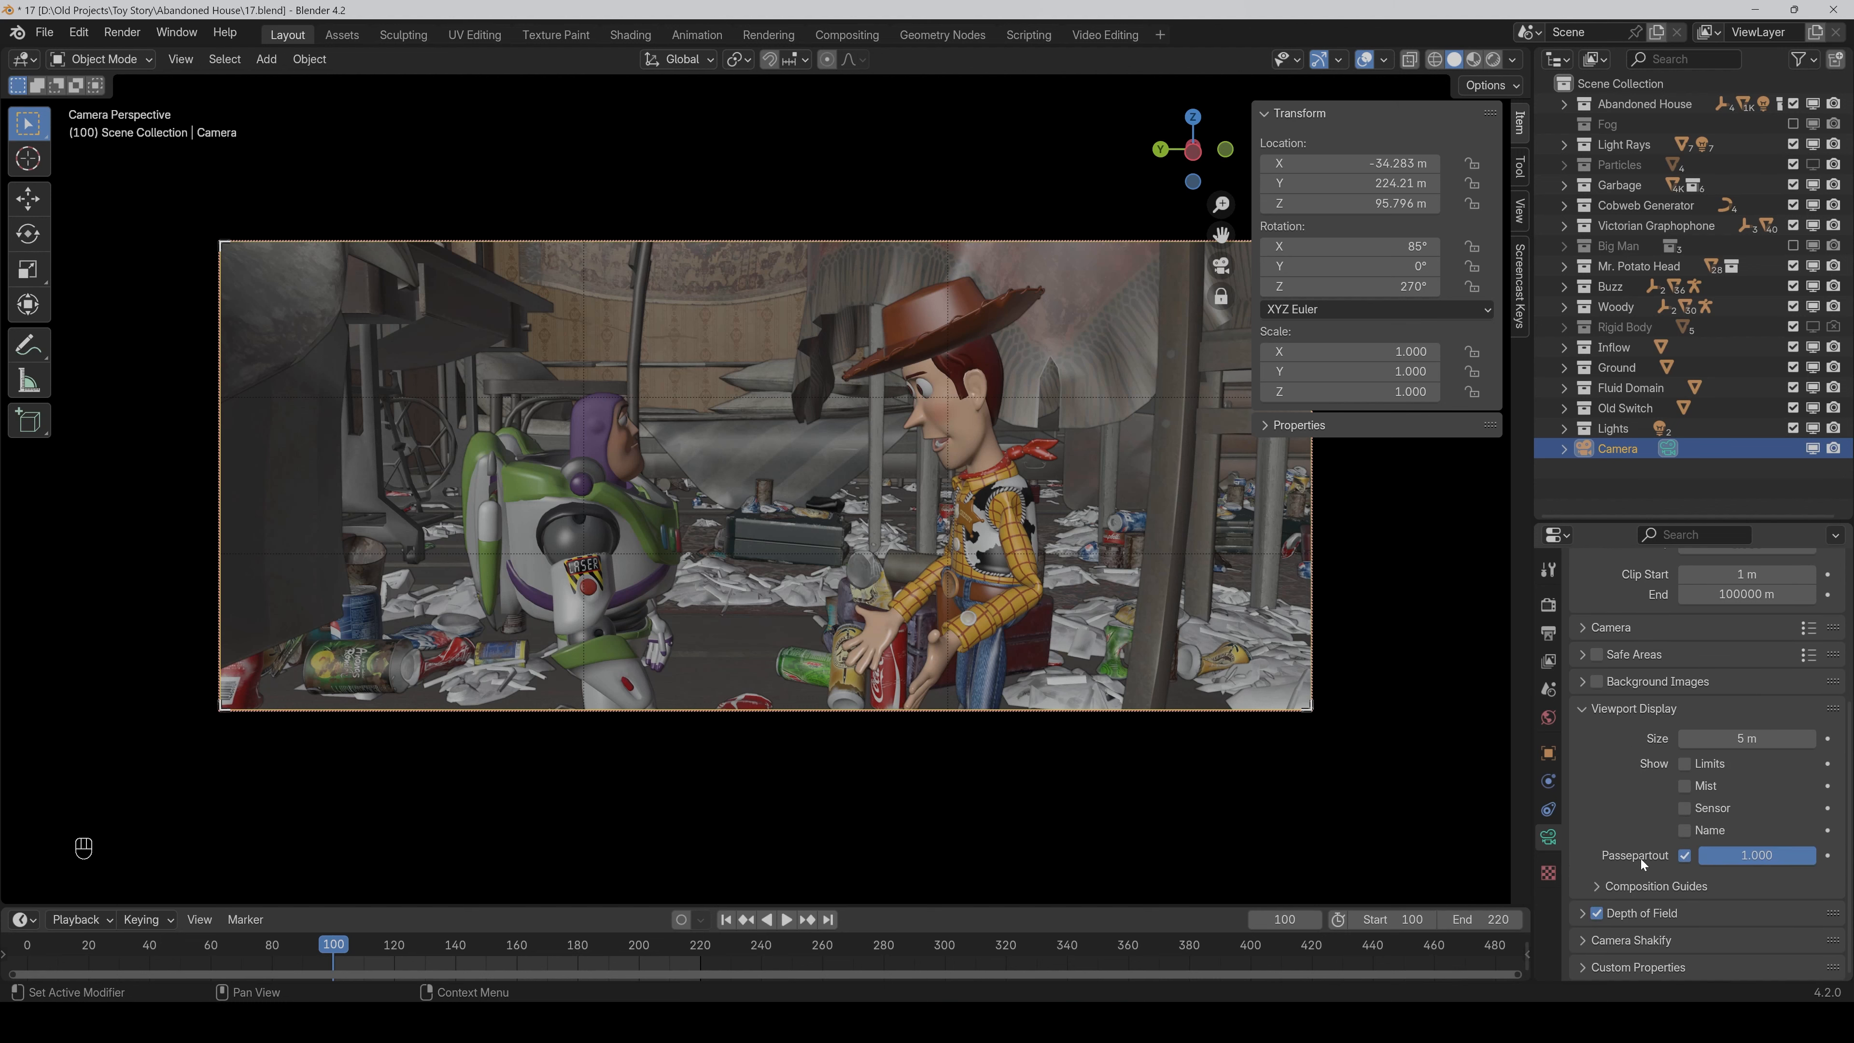
{"action": "left_click", "coordinate": [1756, 856]}
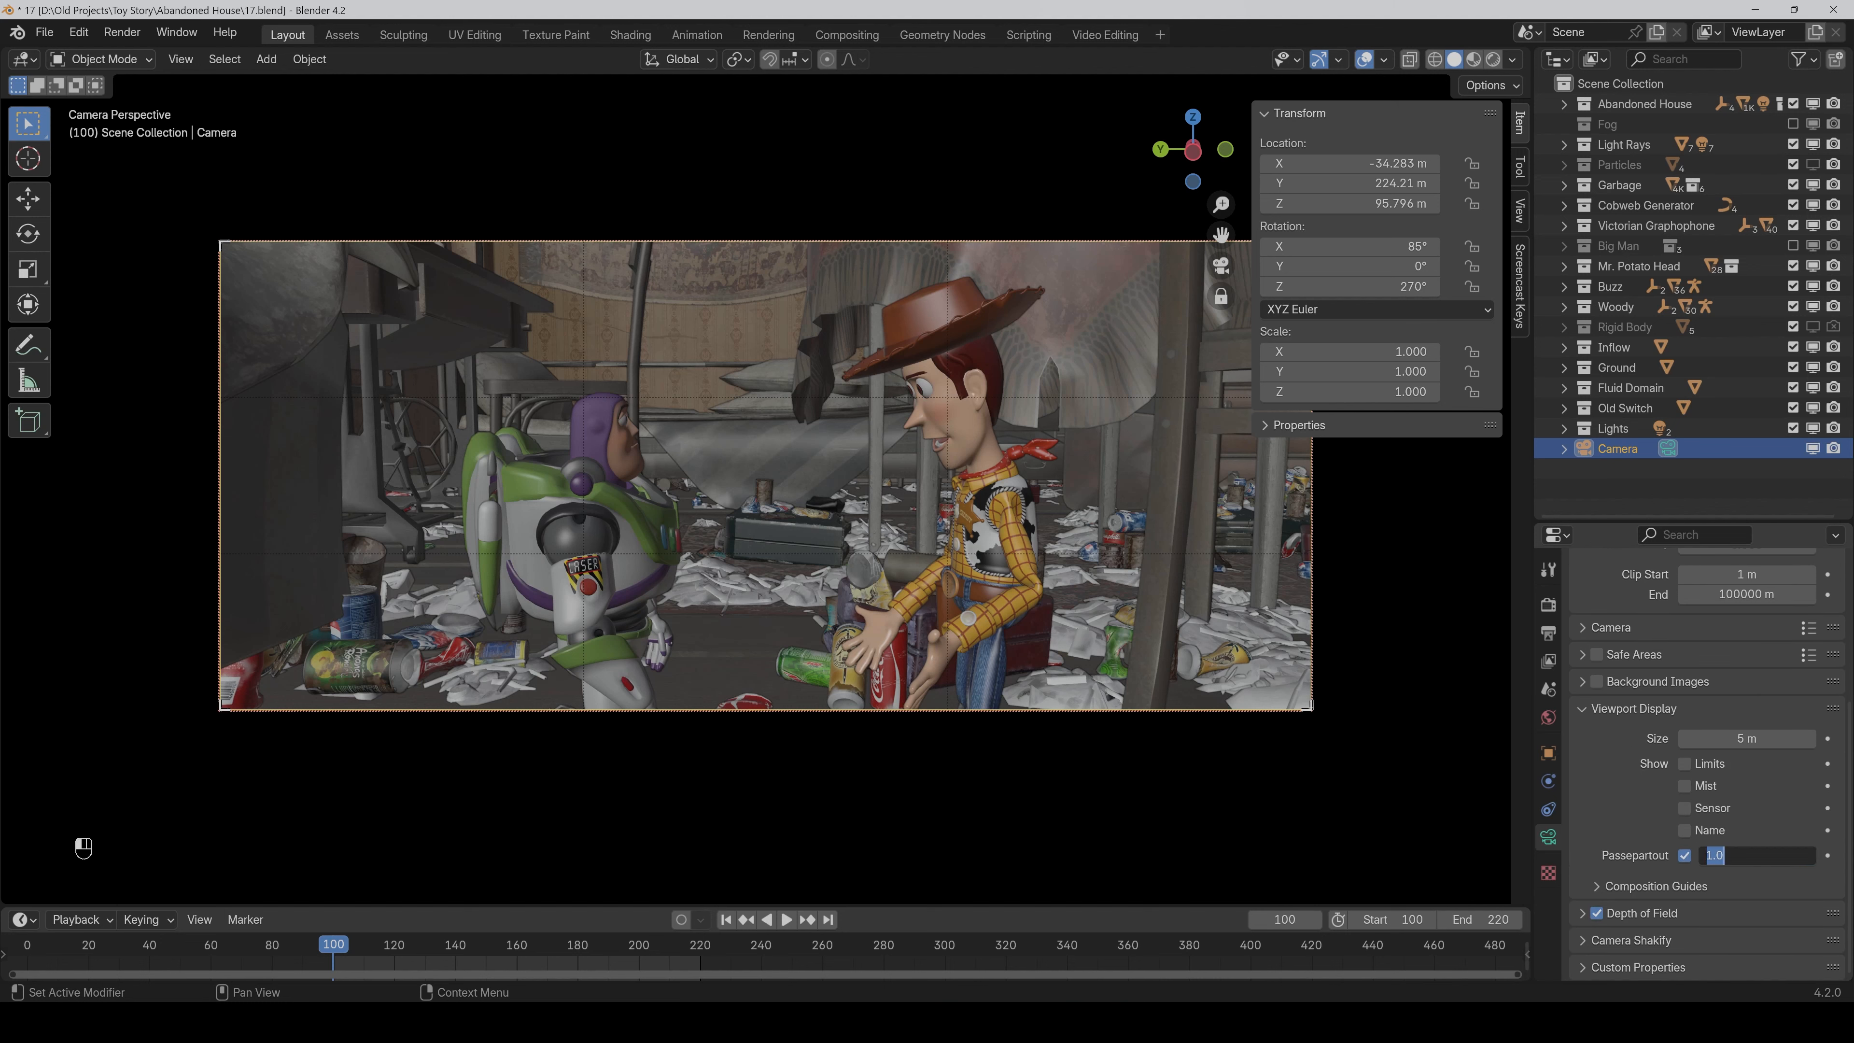
{"action": "type", "text": "0.5"}
{"action": "key", "text": "Return"}
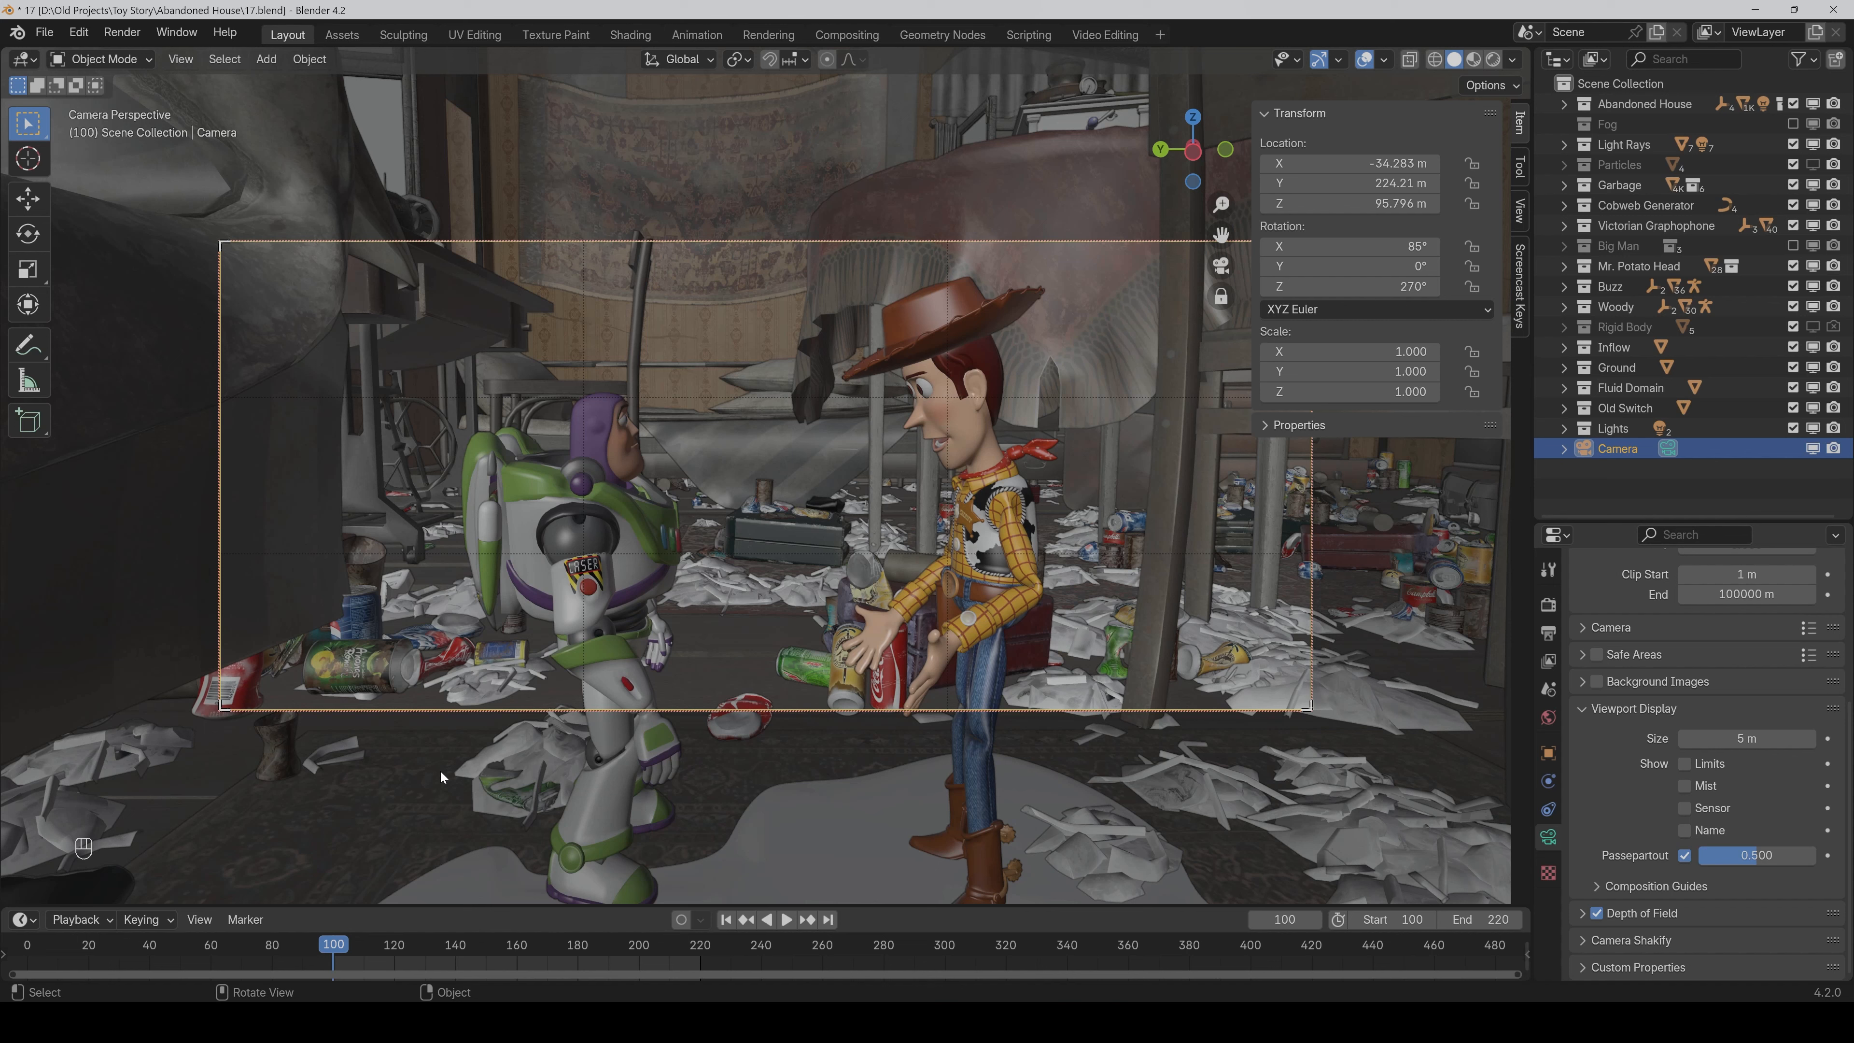
Set the camera's Passepartout opacity back to 1.
{"action": "left_click", "coordinate": [1759, 855]}
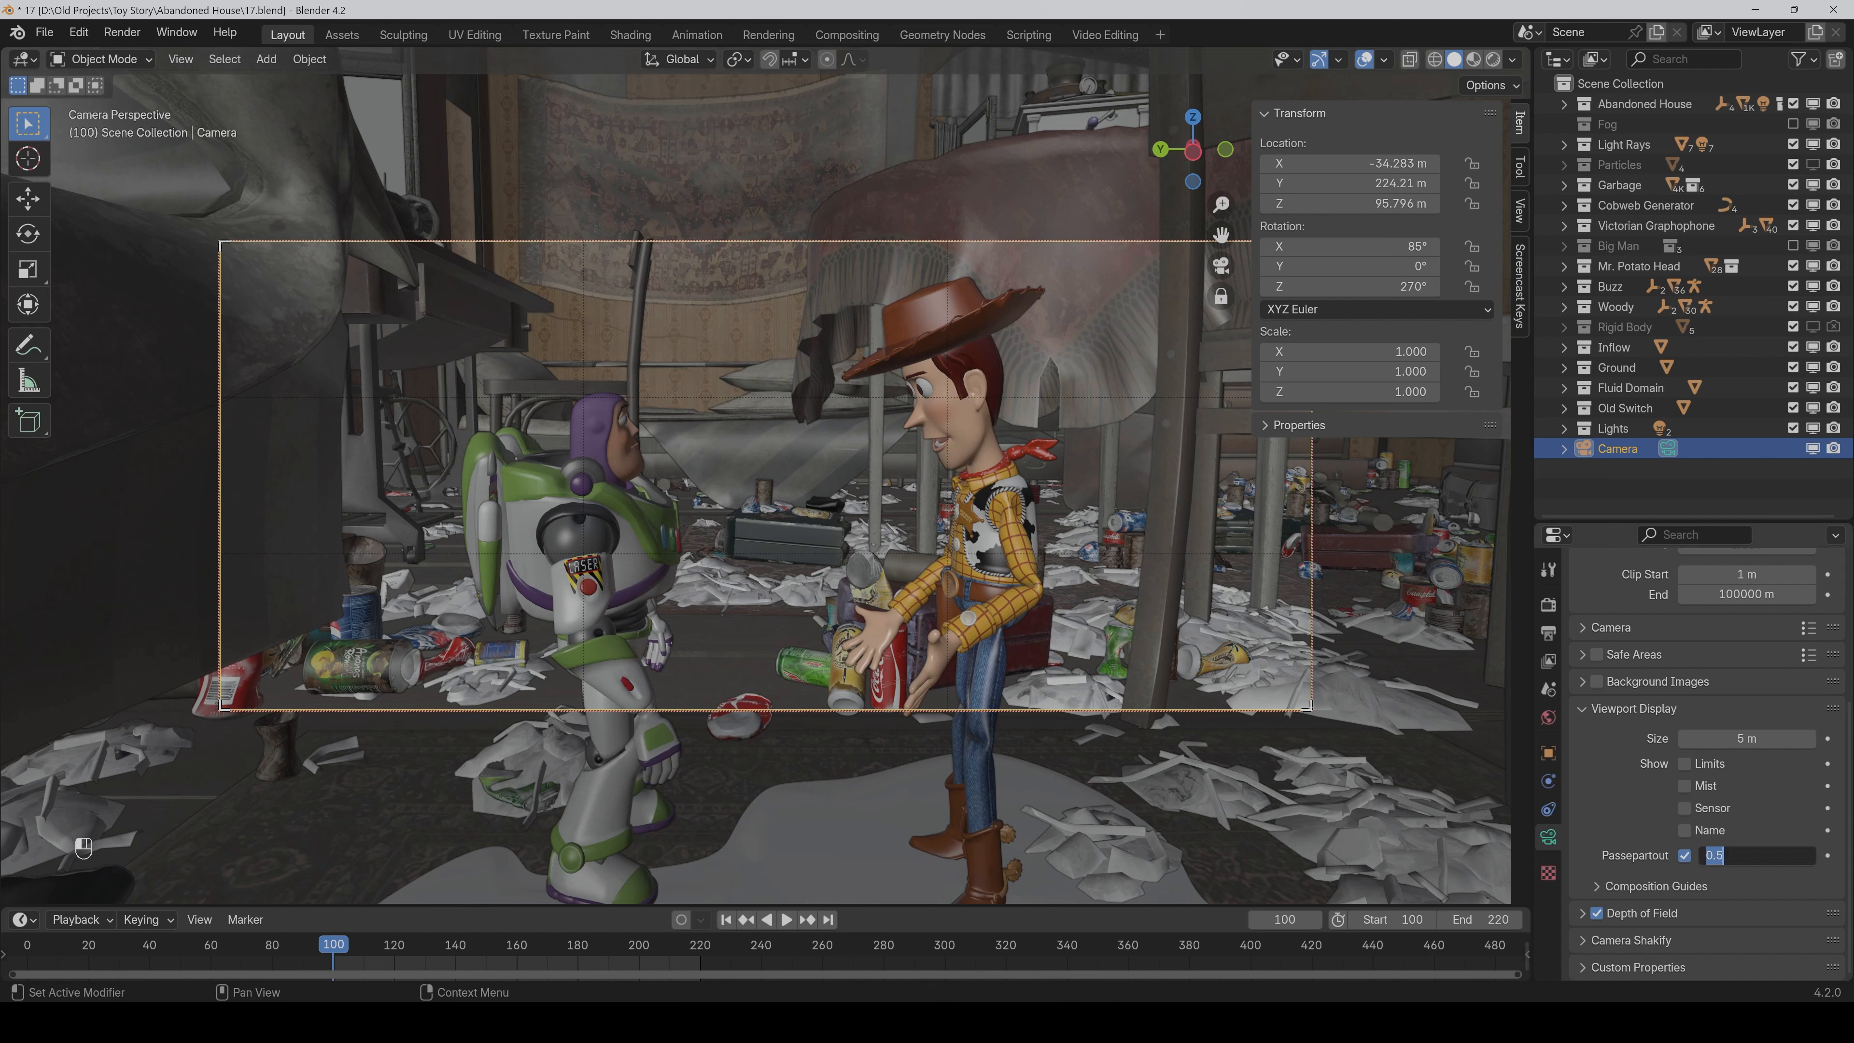
{"action": "type", "text": "1"}
{"action": "key", "text": "Return"}
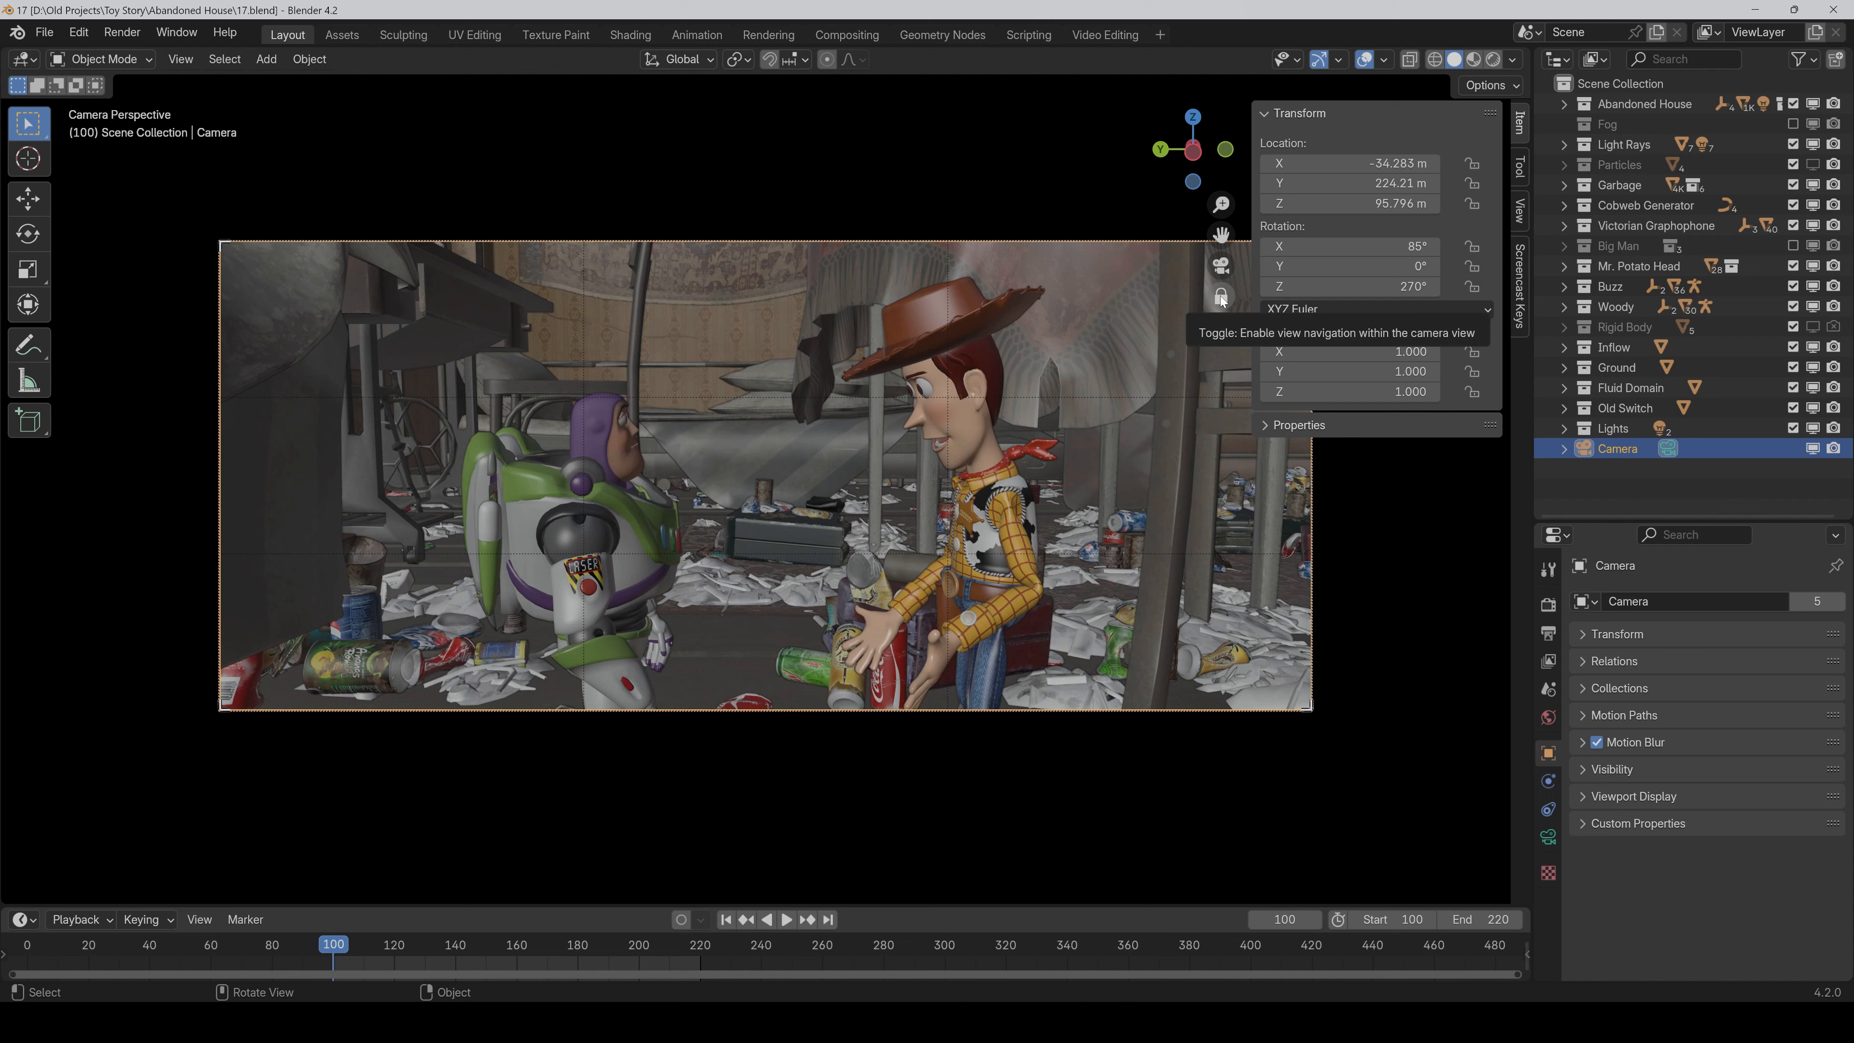
Lock the camera to the viewport by enabling the Camera to View option.
{"action": "left_click_drag", "start_coordinate": [1221, 234], "coordinate": [1182, 319]}
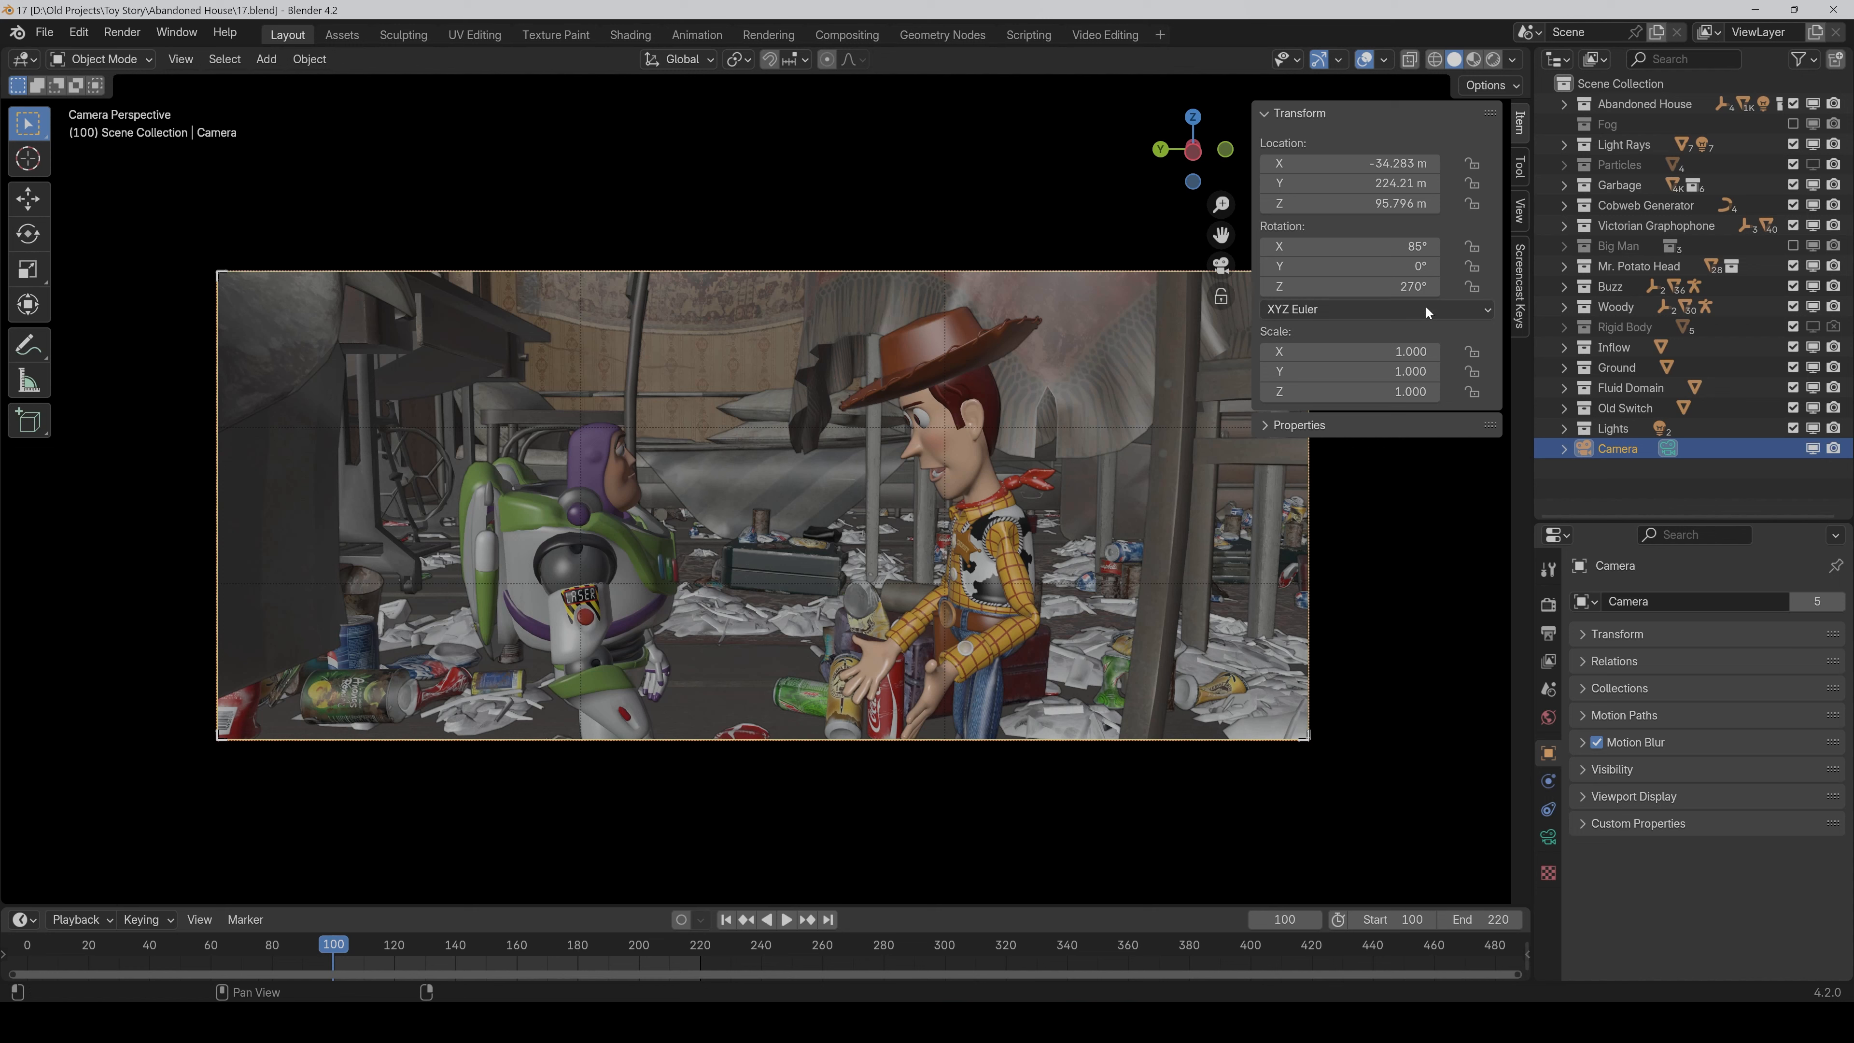
{"action": "left_click", "coordinate": [1521, 212]}
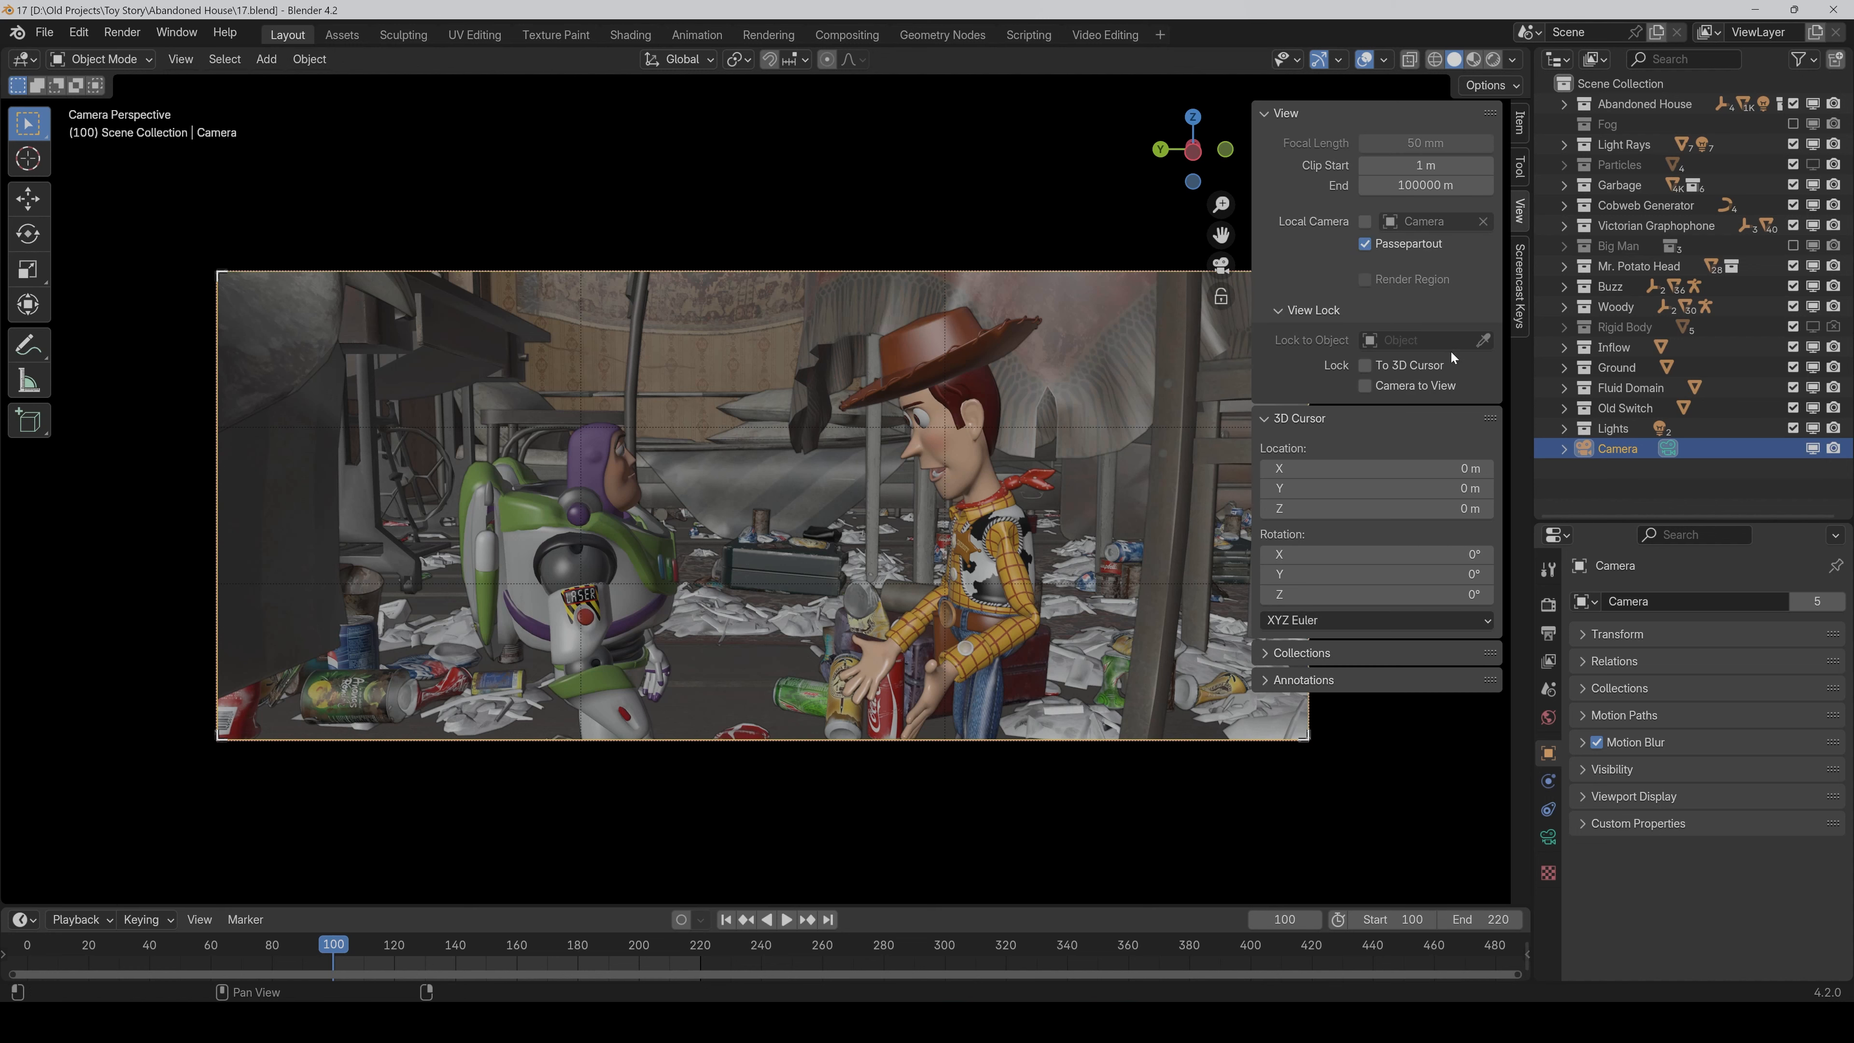
{"action": "left_click", "coordinate": [1363, 388]}
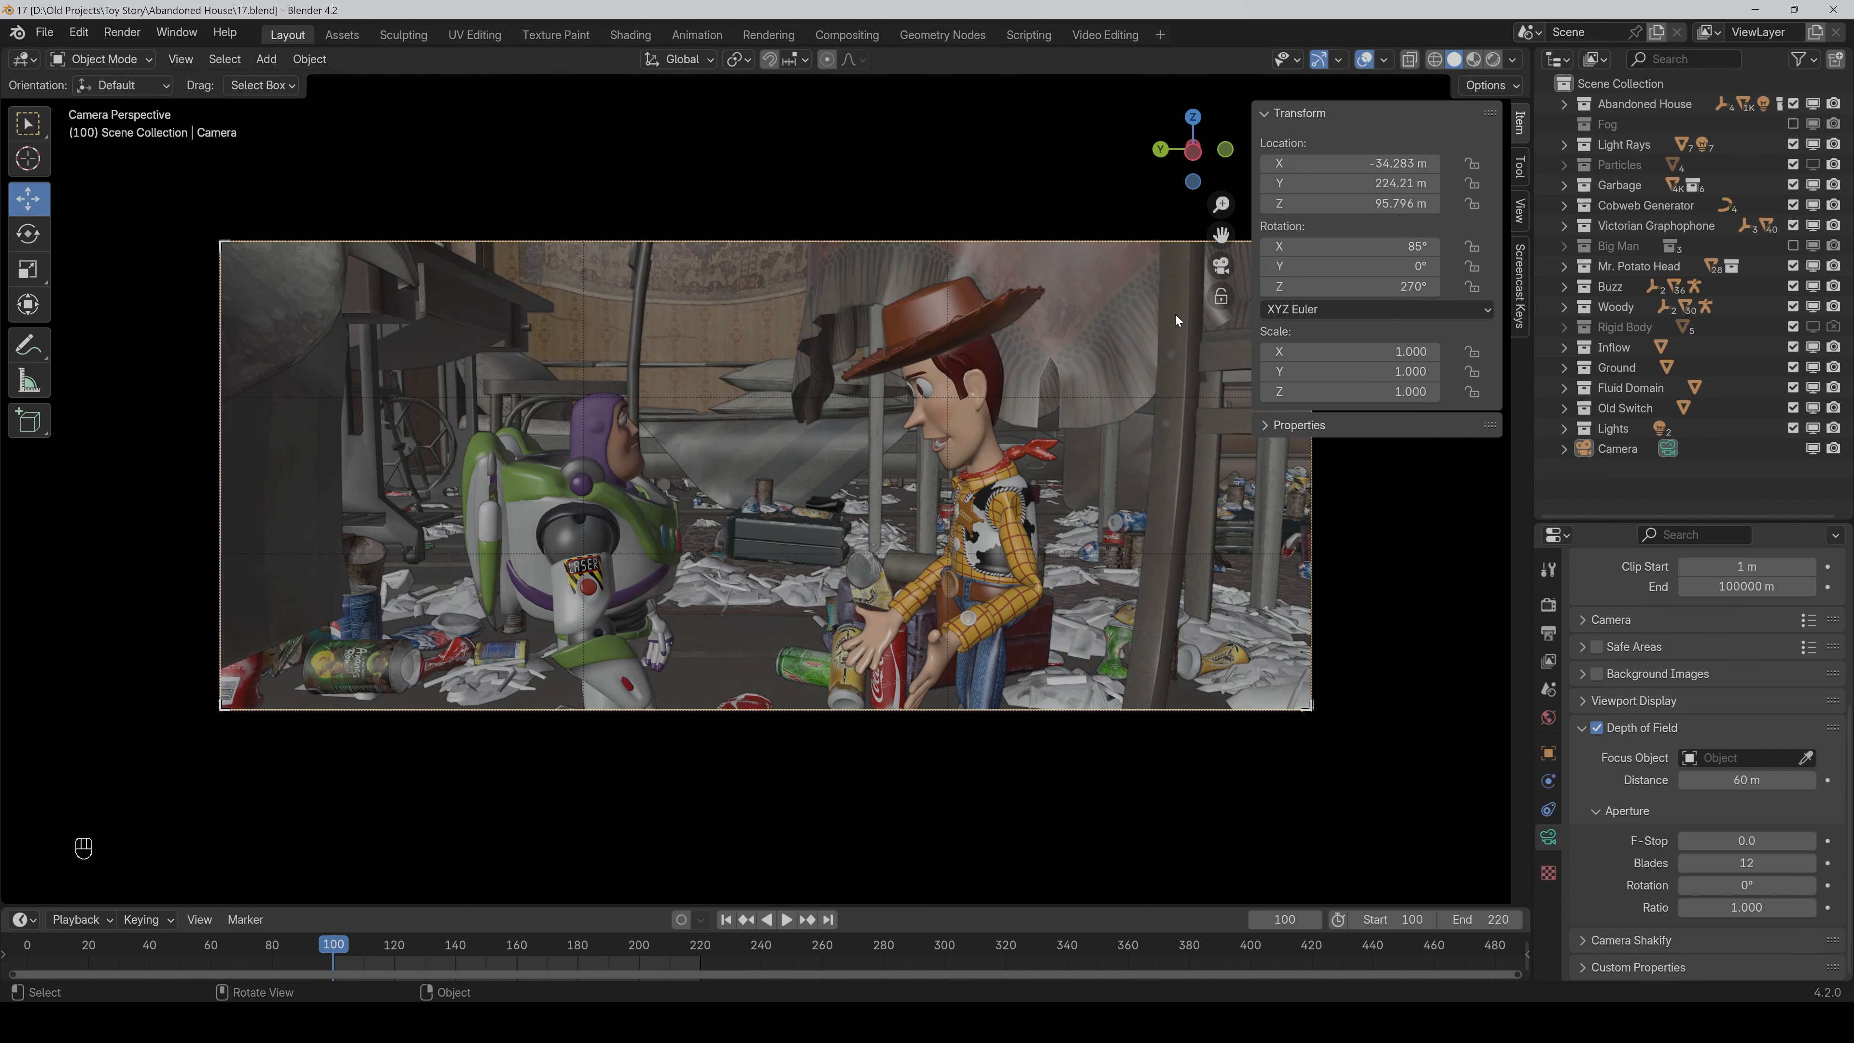
Turn on the lock that ties the camera to viewport navigation for the current shot.
{"action": "left_click_drag", "start_coordinate": [1221, 204], "coordinate": [1216, 256]}
{"action": "left_click", "coordinate": [1222, 296]}
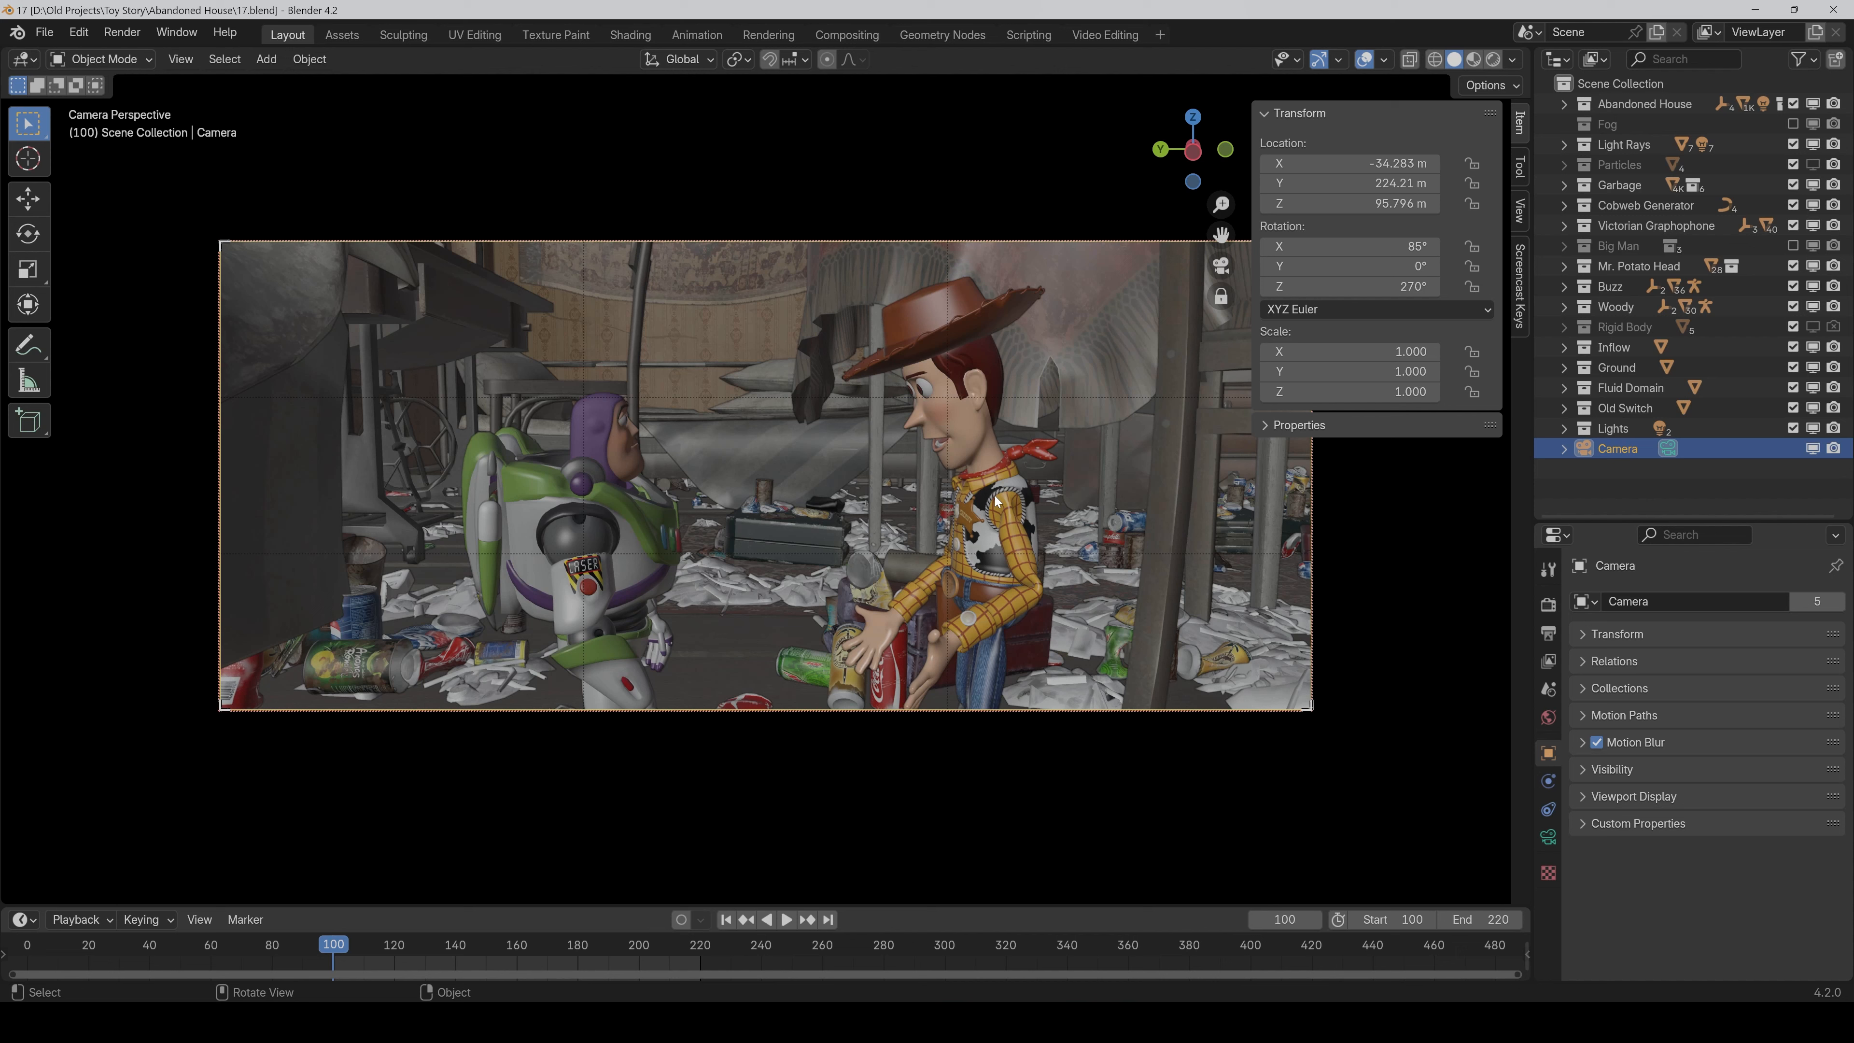
Set the solid viewport shading color to Material and back to Texture.
{"action": "left_click", "coordinate": [1515, 61]}
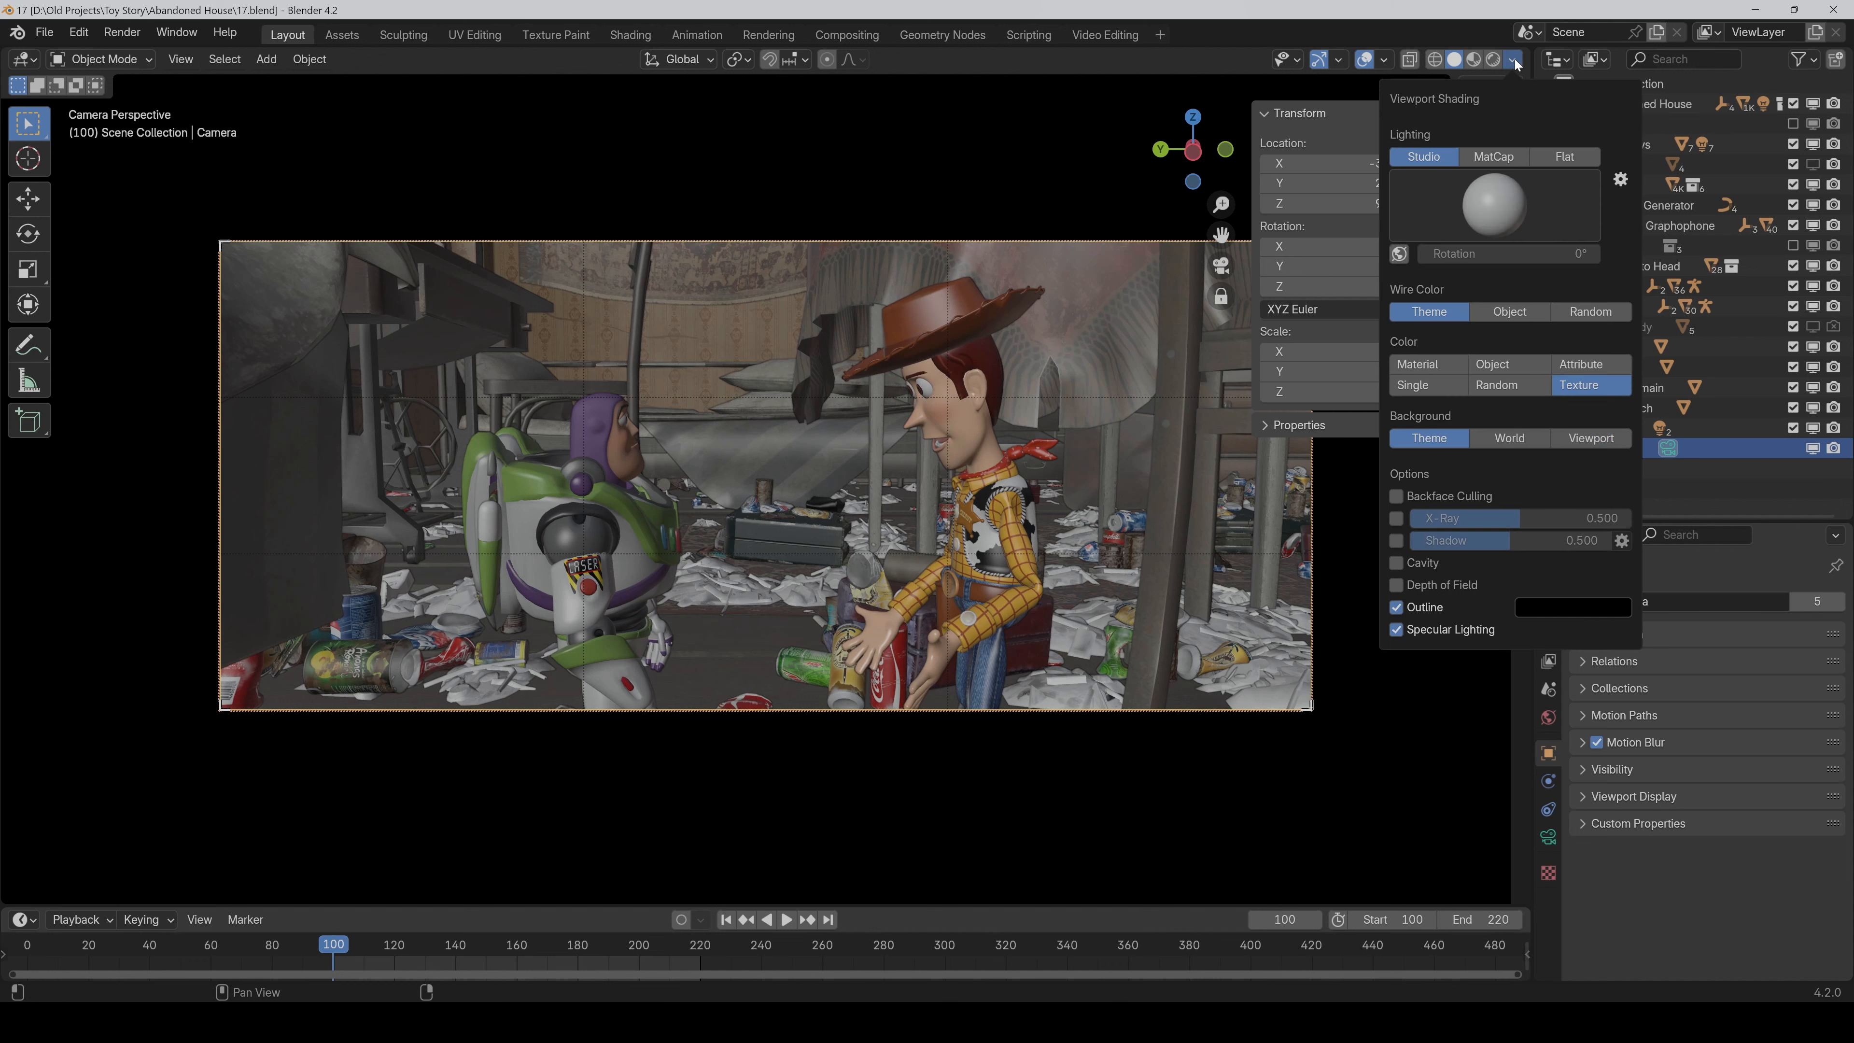
{"action": "left_click", "coordinate": [1432, 365]}
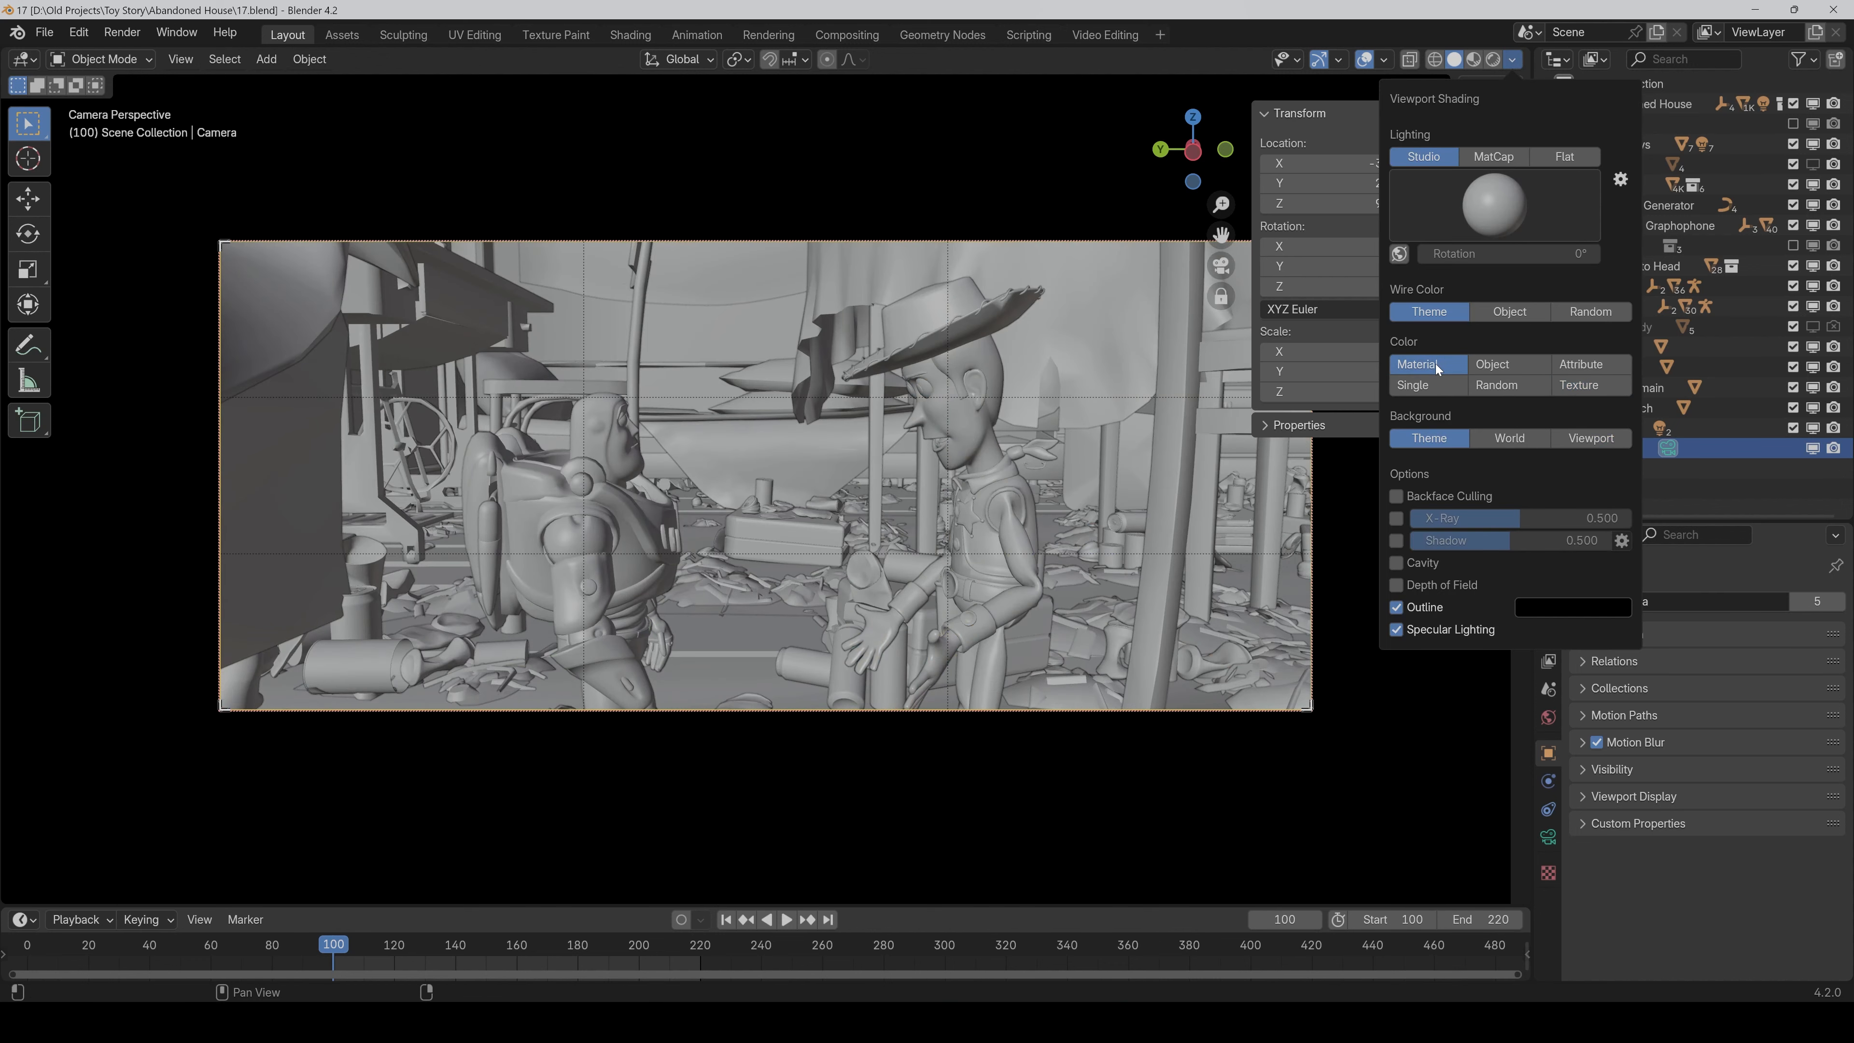
{"action": "left_click", "coordinate": [1579, 386]}
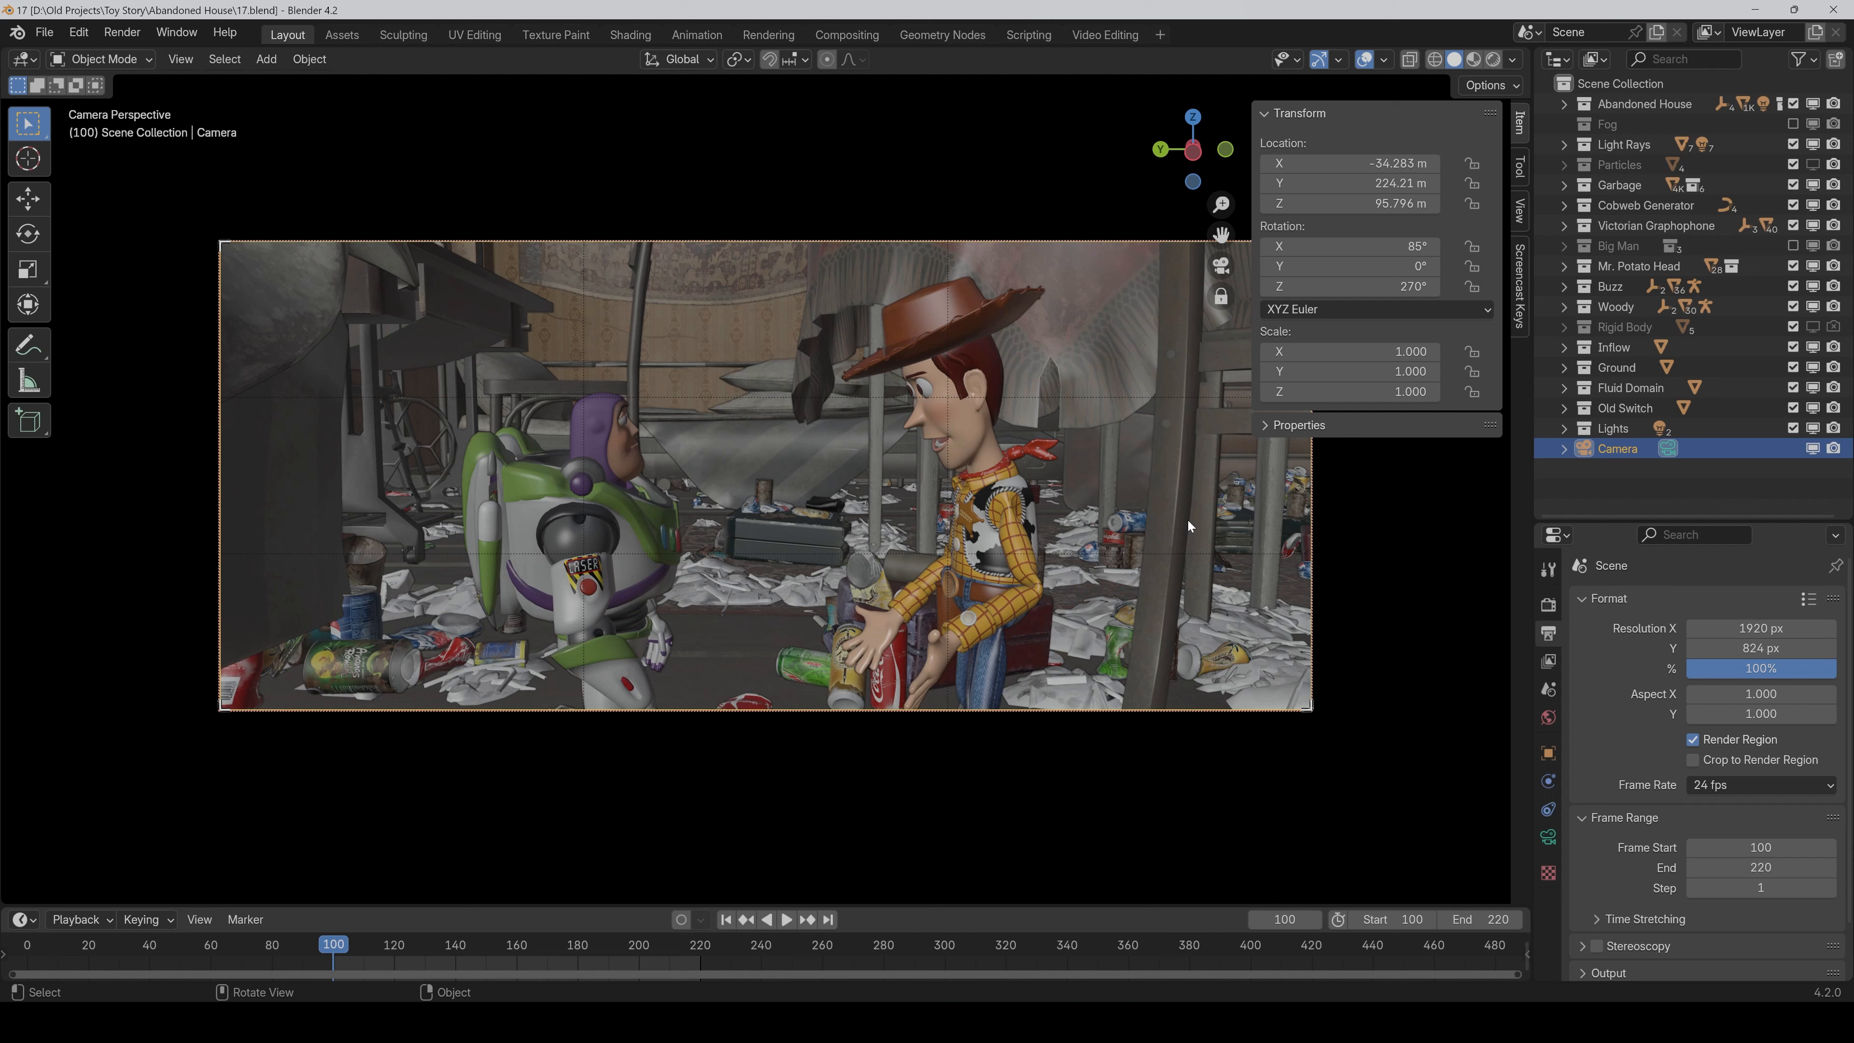
Expand the camera's Depth of Field settings and enable Depth of Field in the viewport shading options.
{"action": "left_click", "coordinate": [1548, 837]}
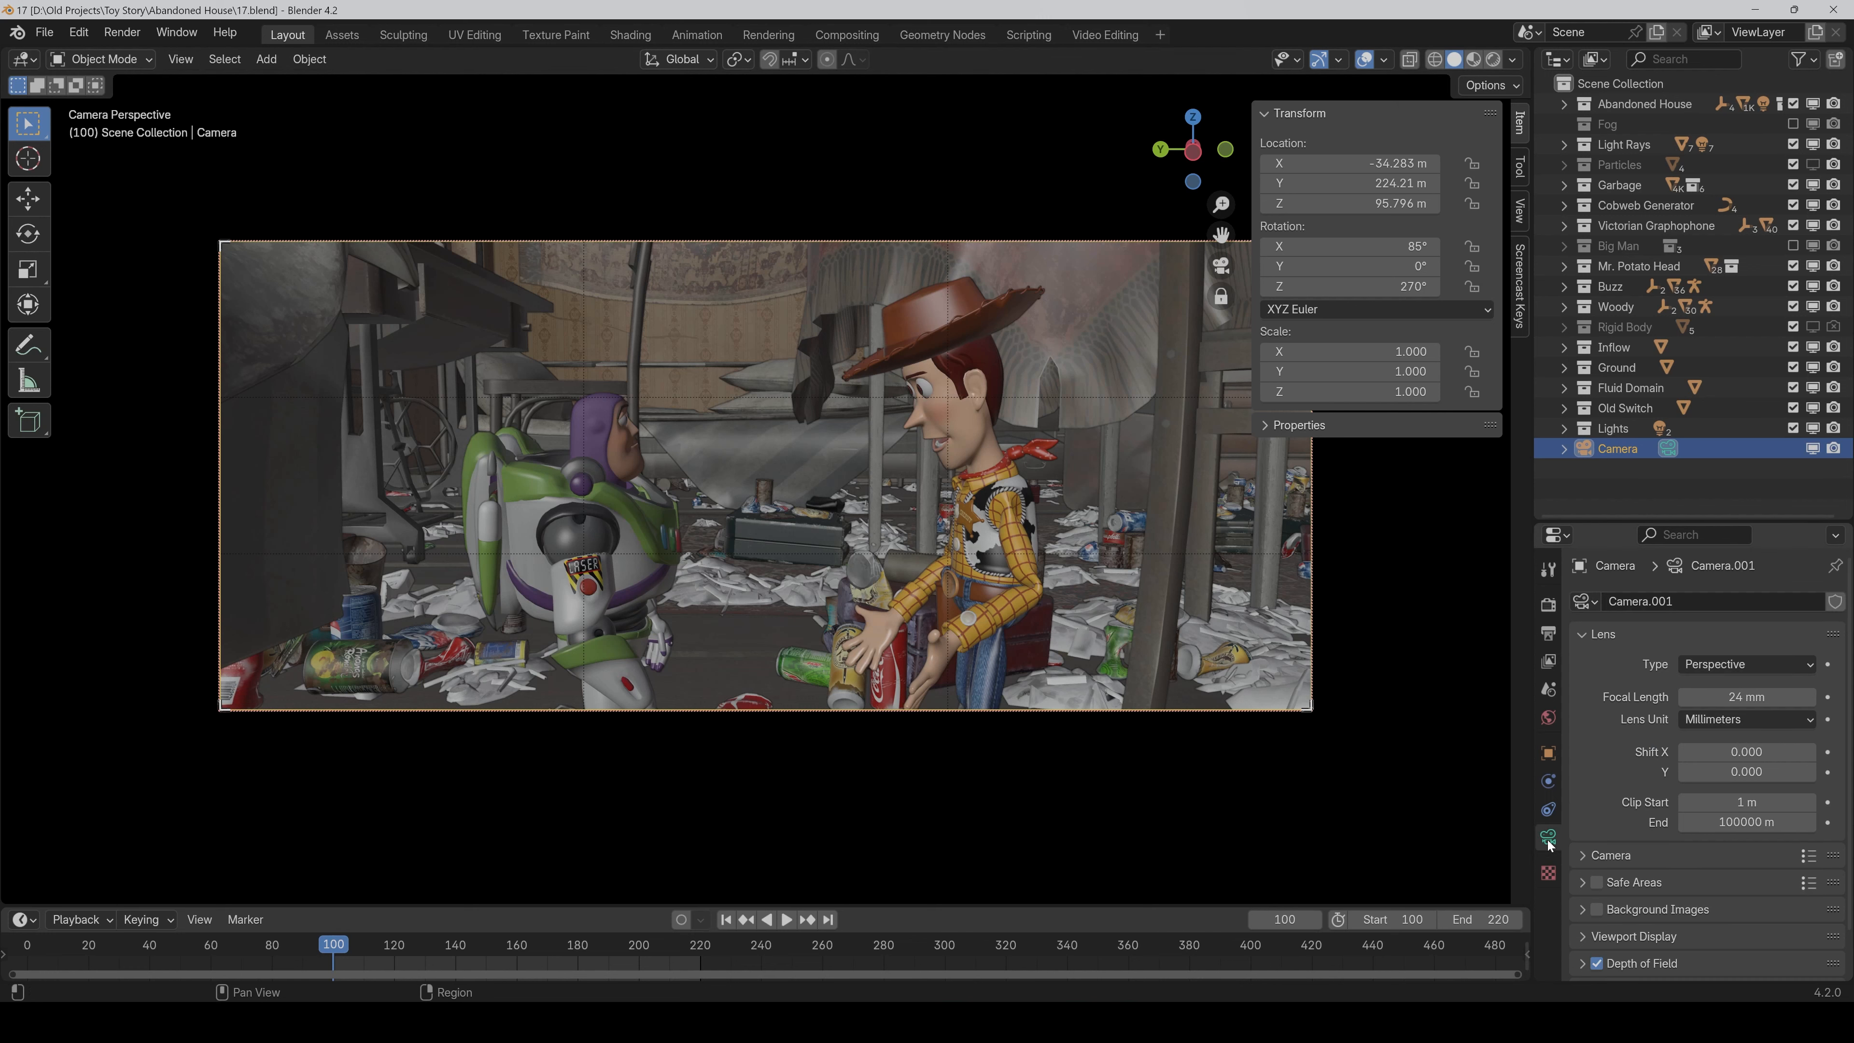
{"action": "left_click", "coordinate": [1589, 924]}
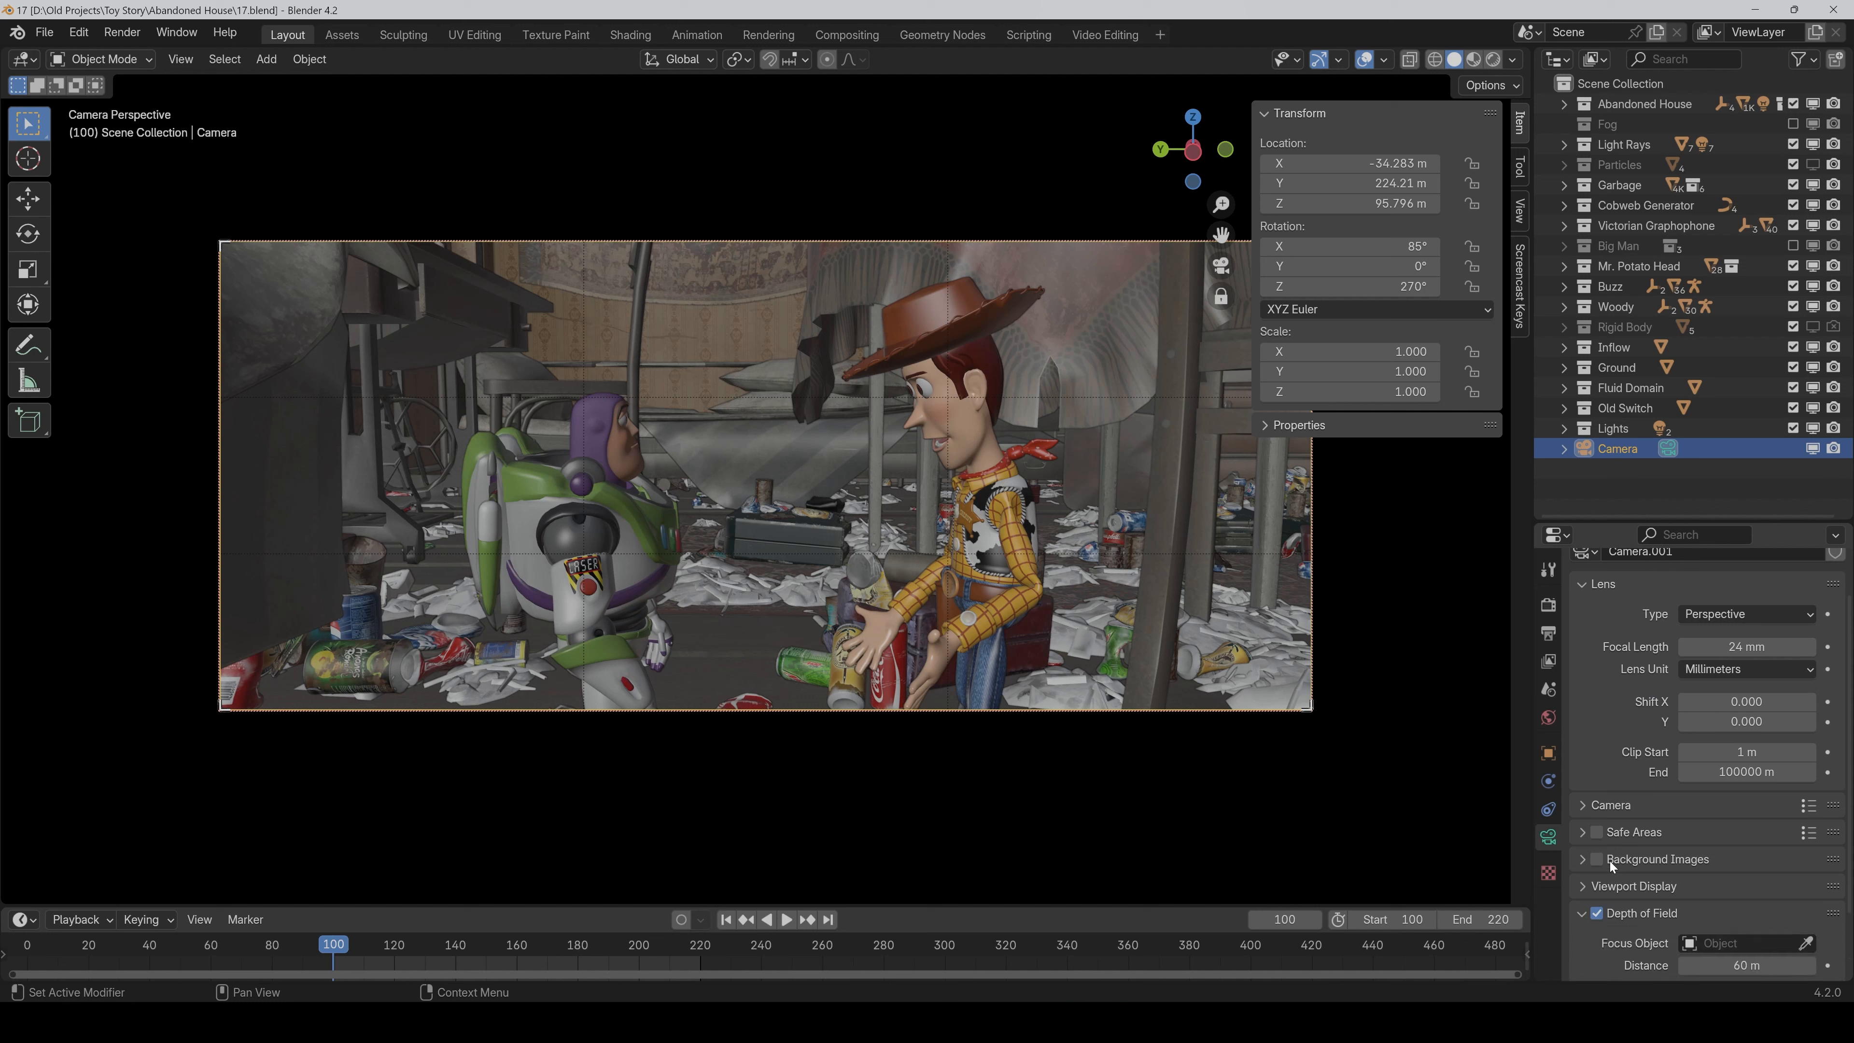
{"action": "scroll", "coordinate": [1646, 818], "scroll_direction": "down", "scroll_amount": 3}
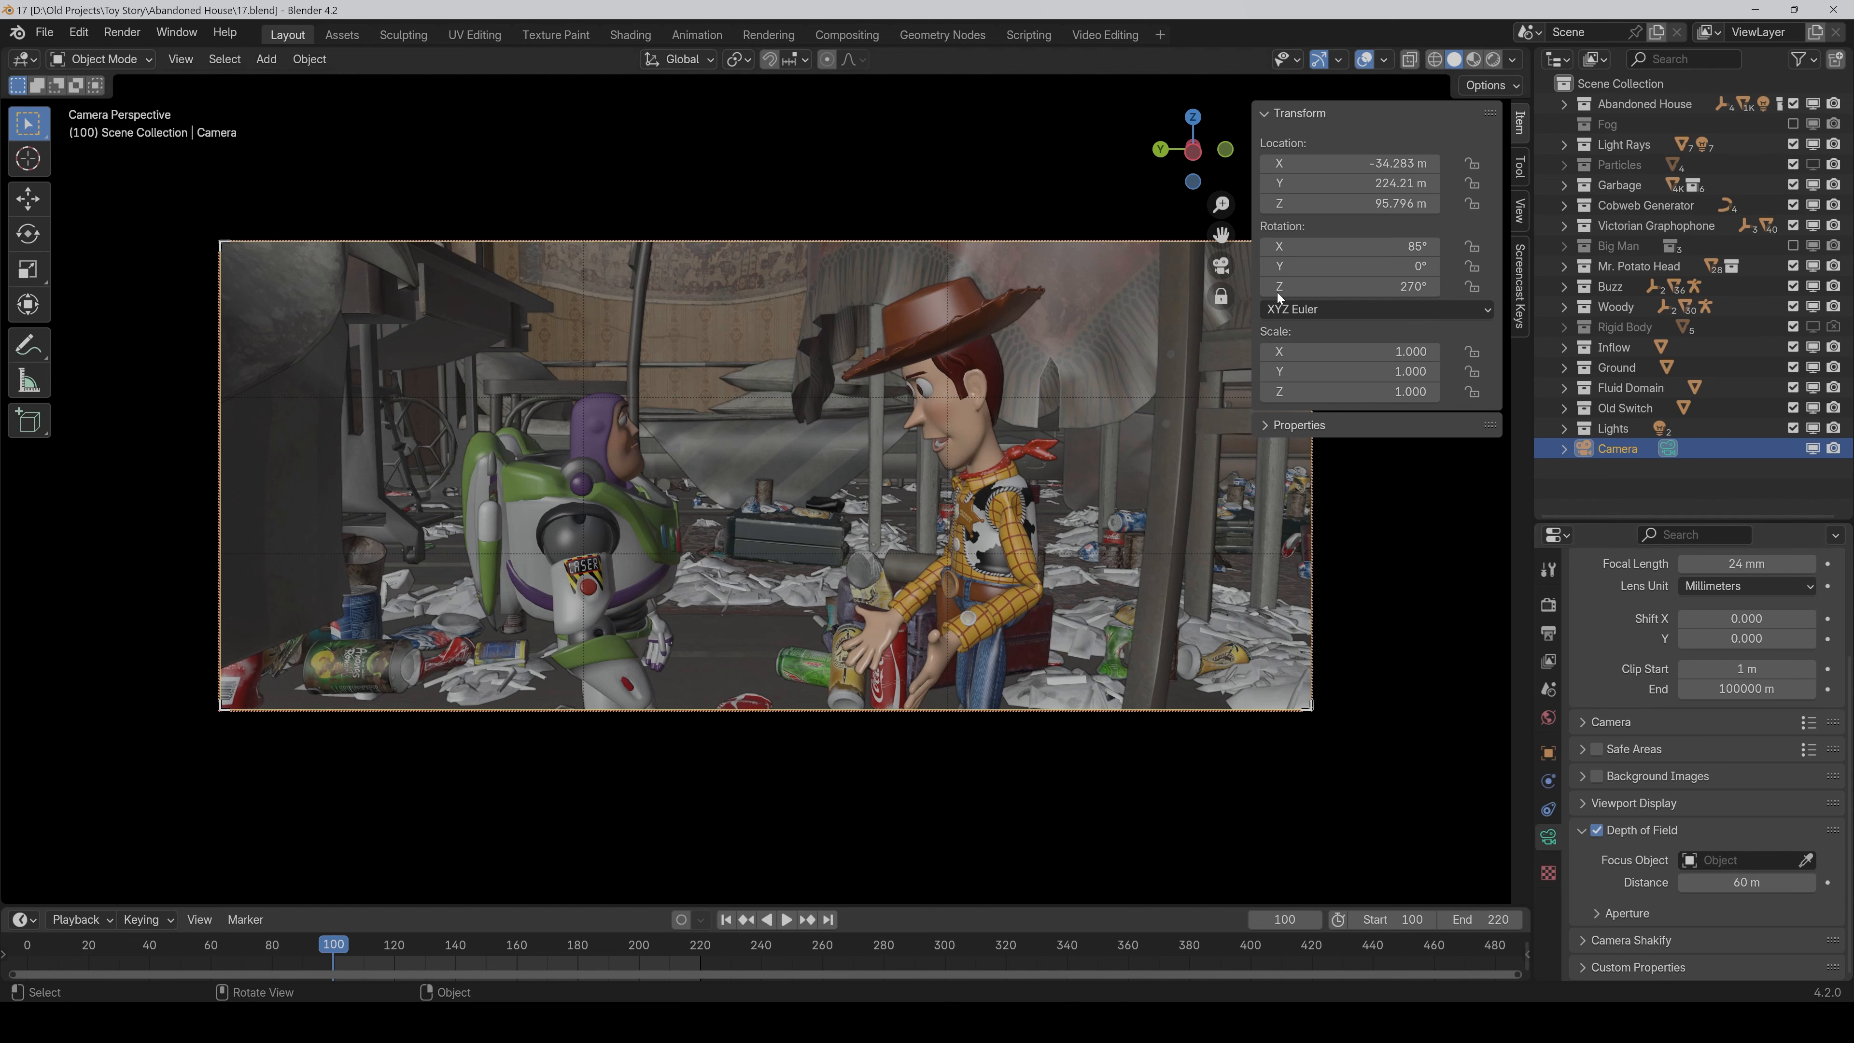
{"action": "left_click", "coordinate": [1514, 61]}
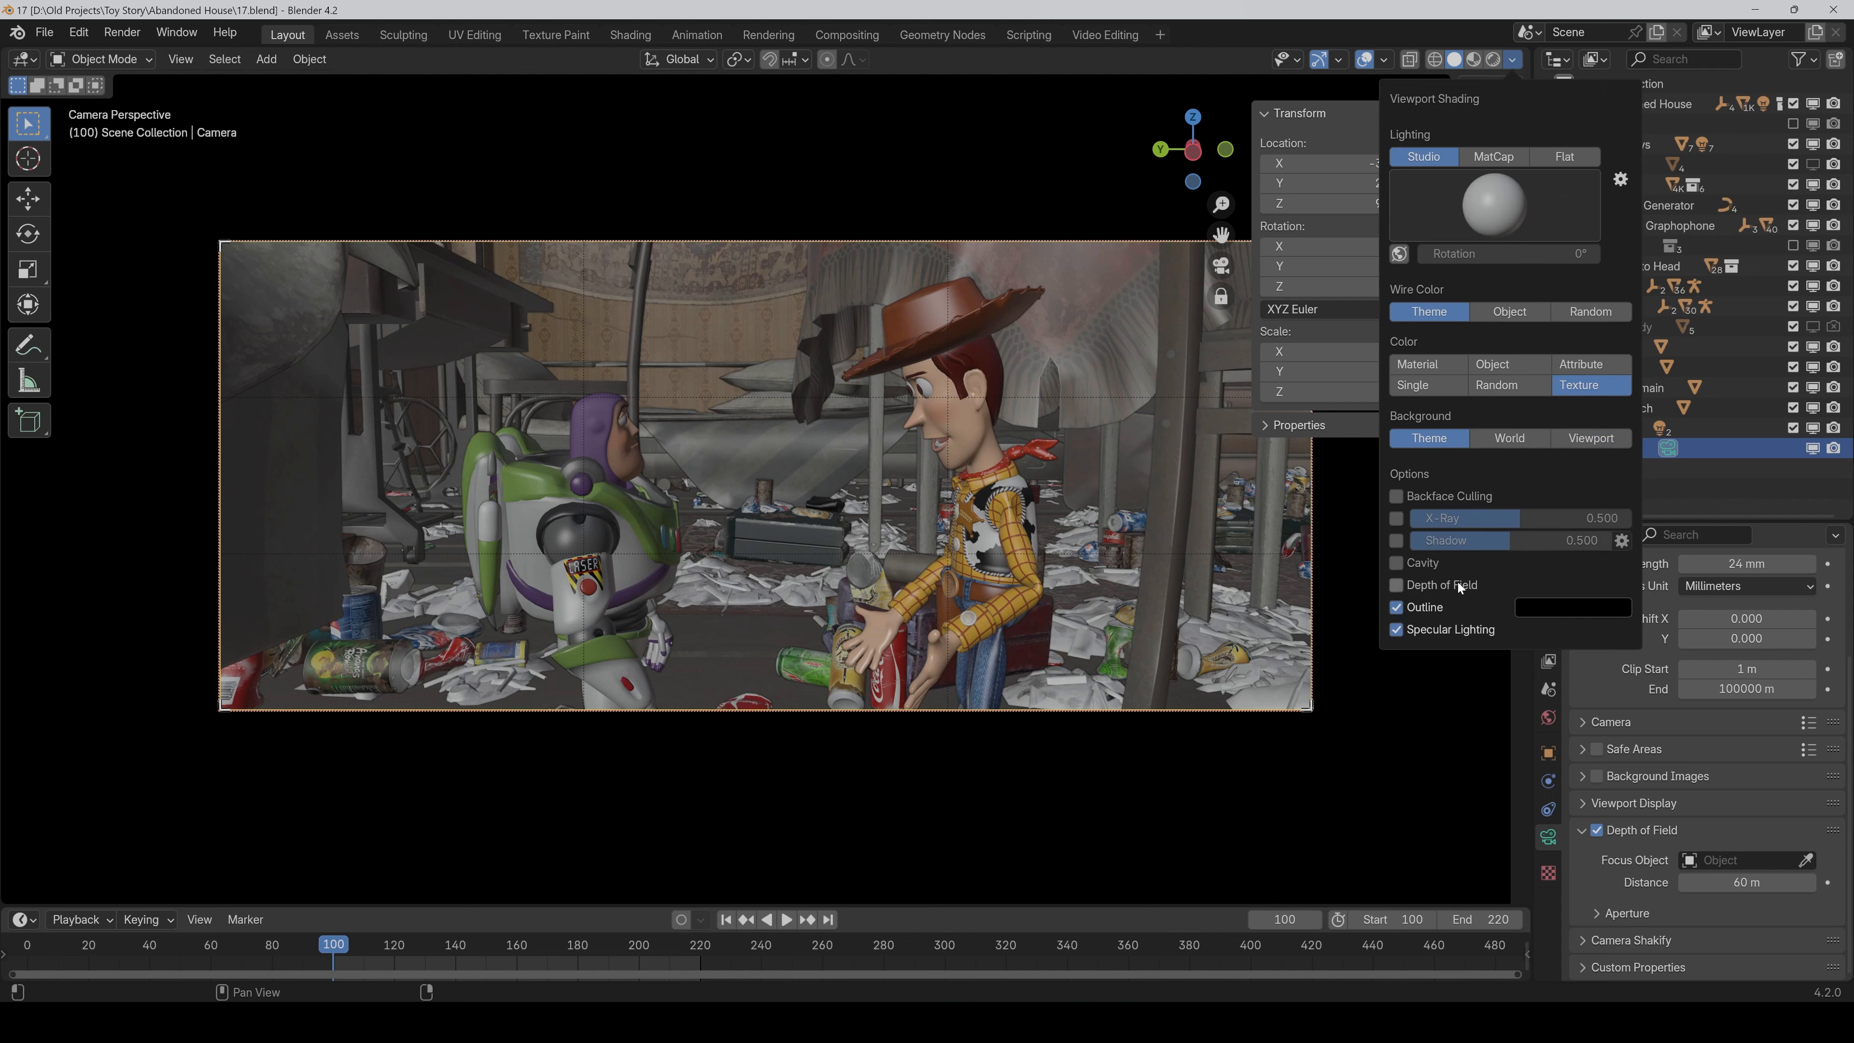
{"action": "left_click", "coordinate": [1397, 585]}
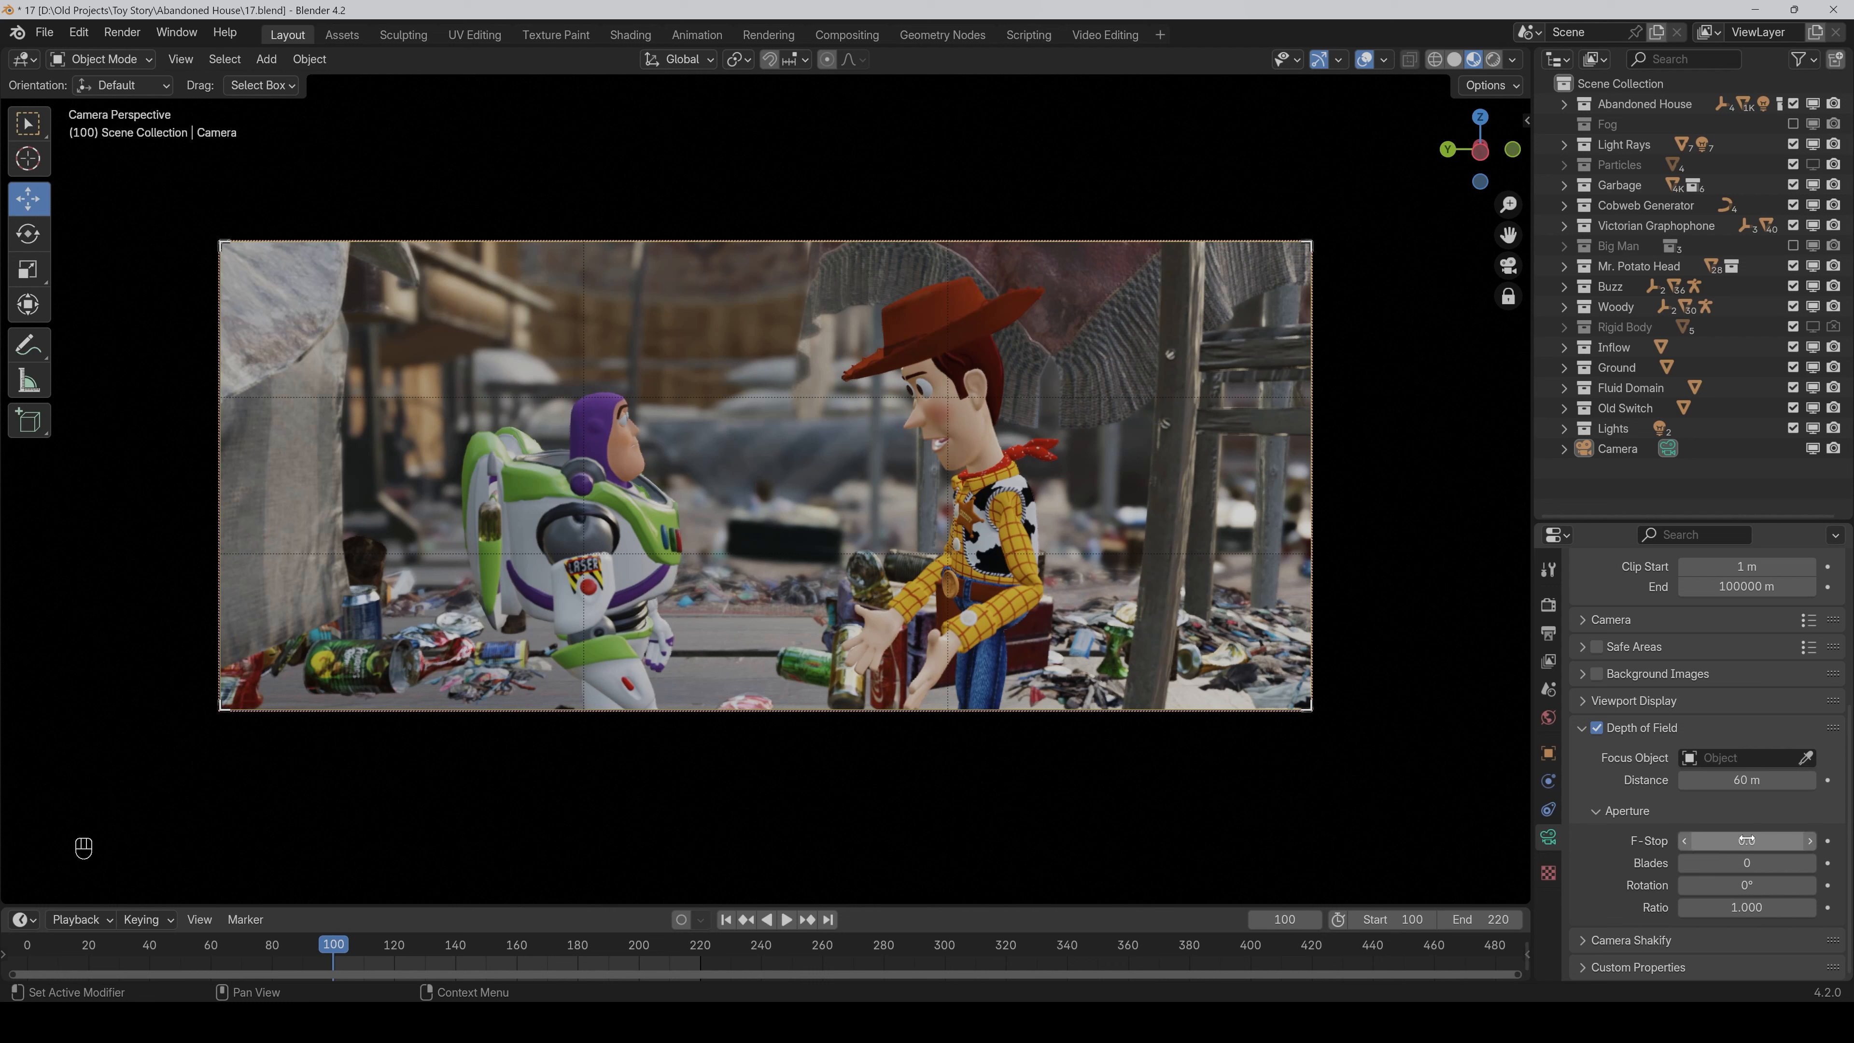
Try to pick Woody as the camera's depth of field focus object with the eyedropper.
{"action": "left_click", "coordinate": [1809, 760]}
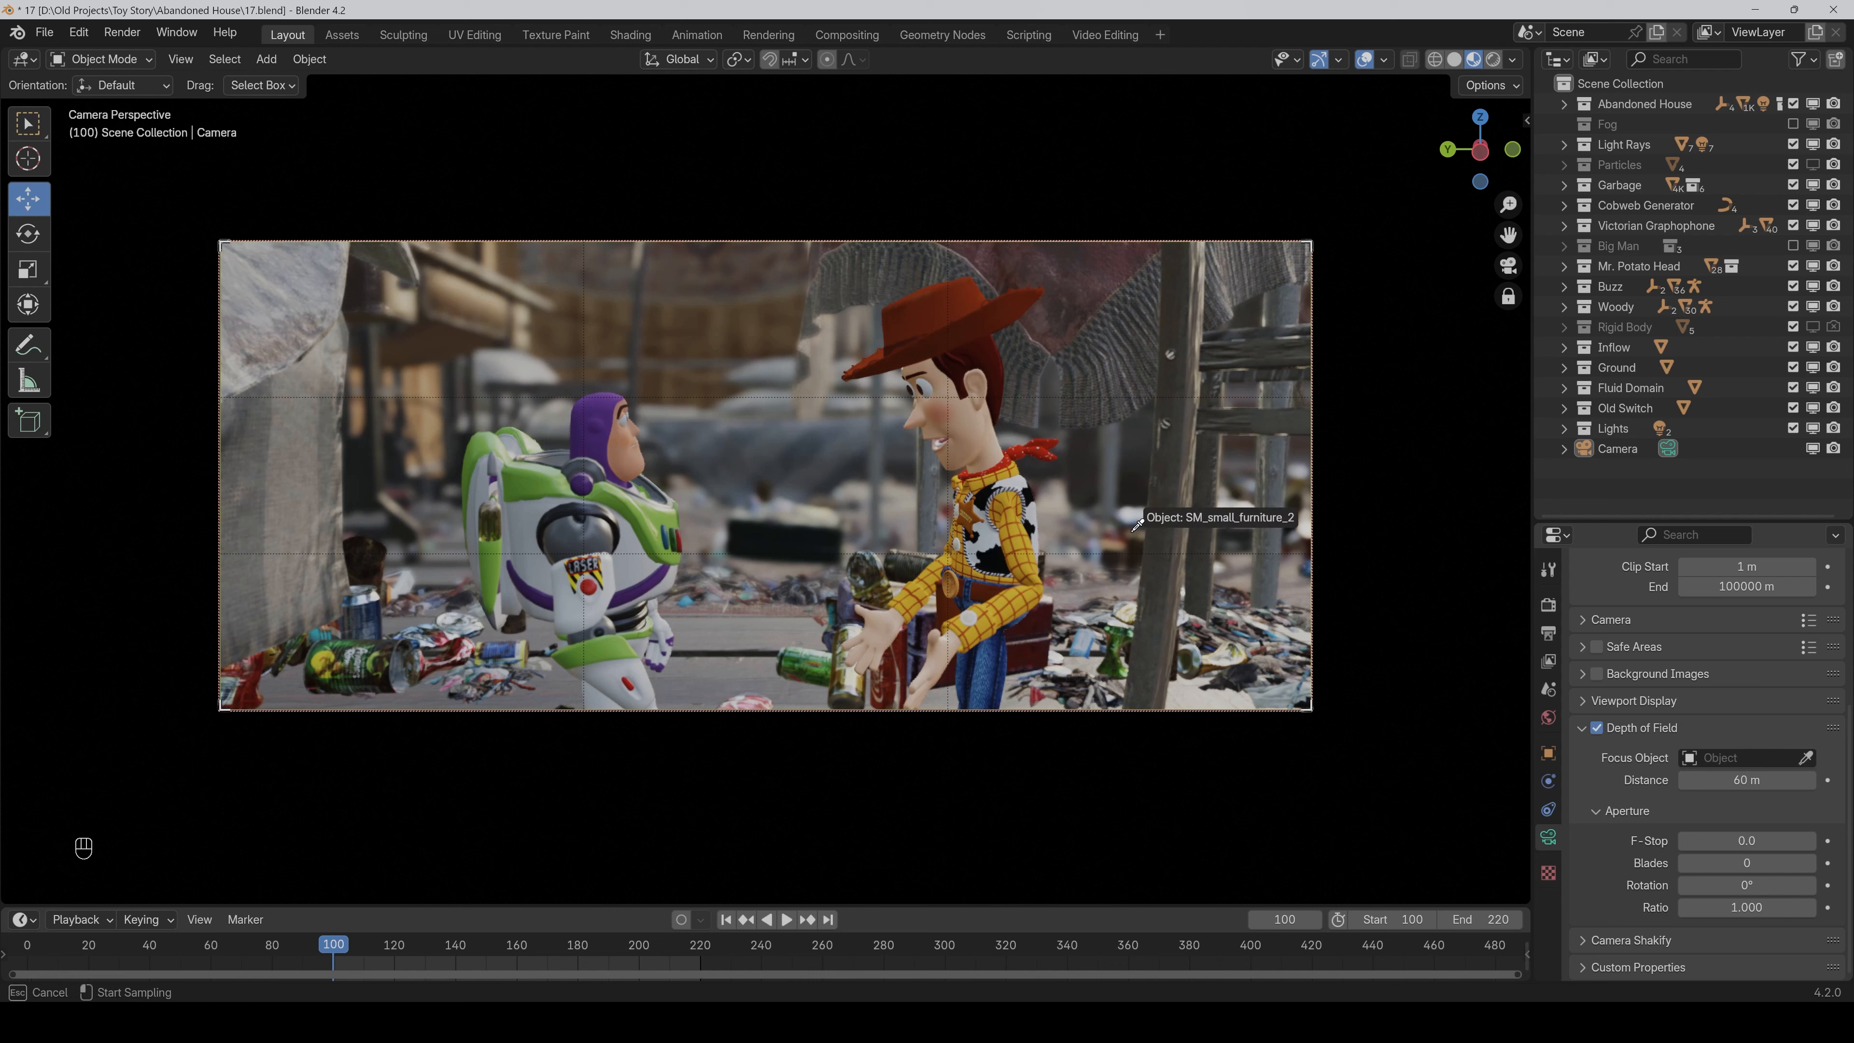
{"action": "left_click", "coordinate": [994, 502]}
{"action": "left_click", "coordinate": [1807, 759]}
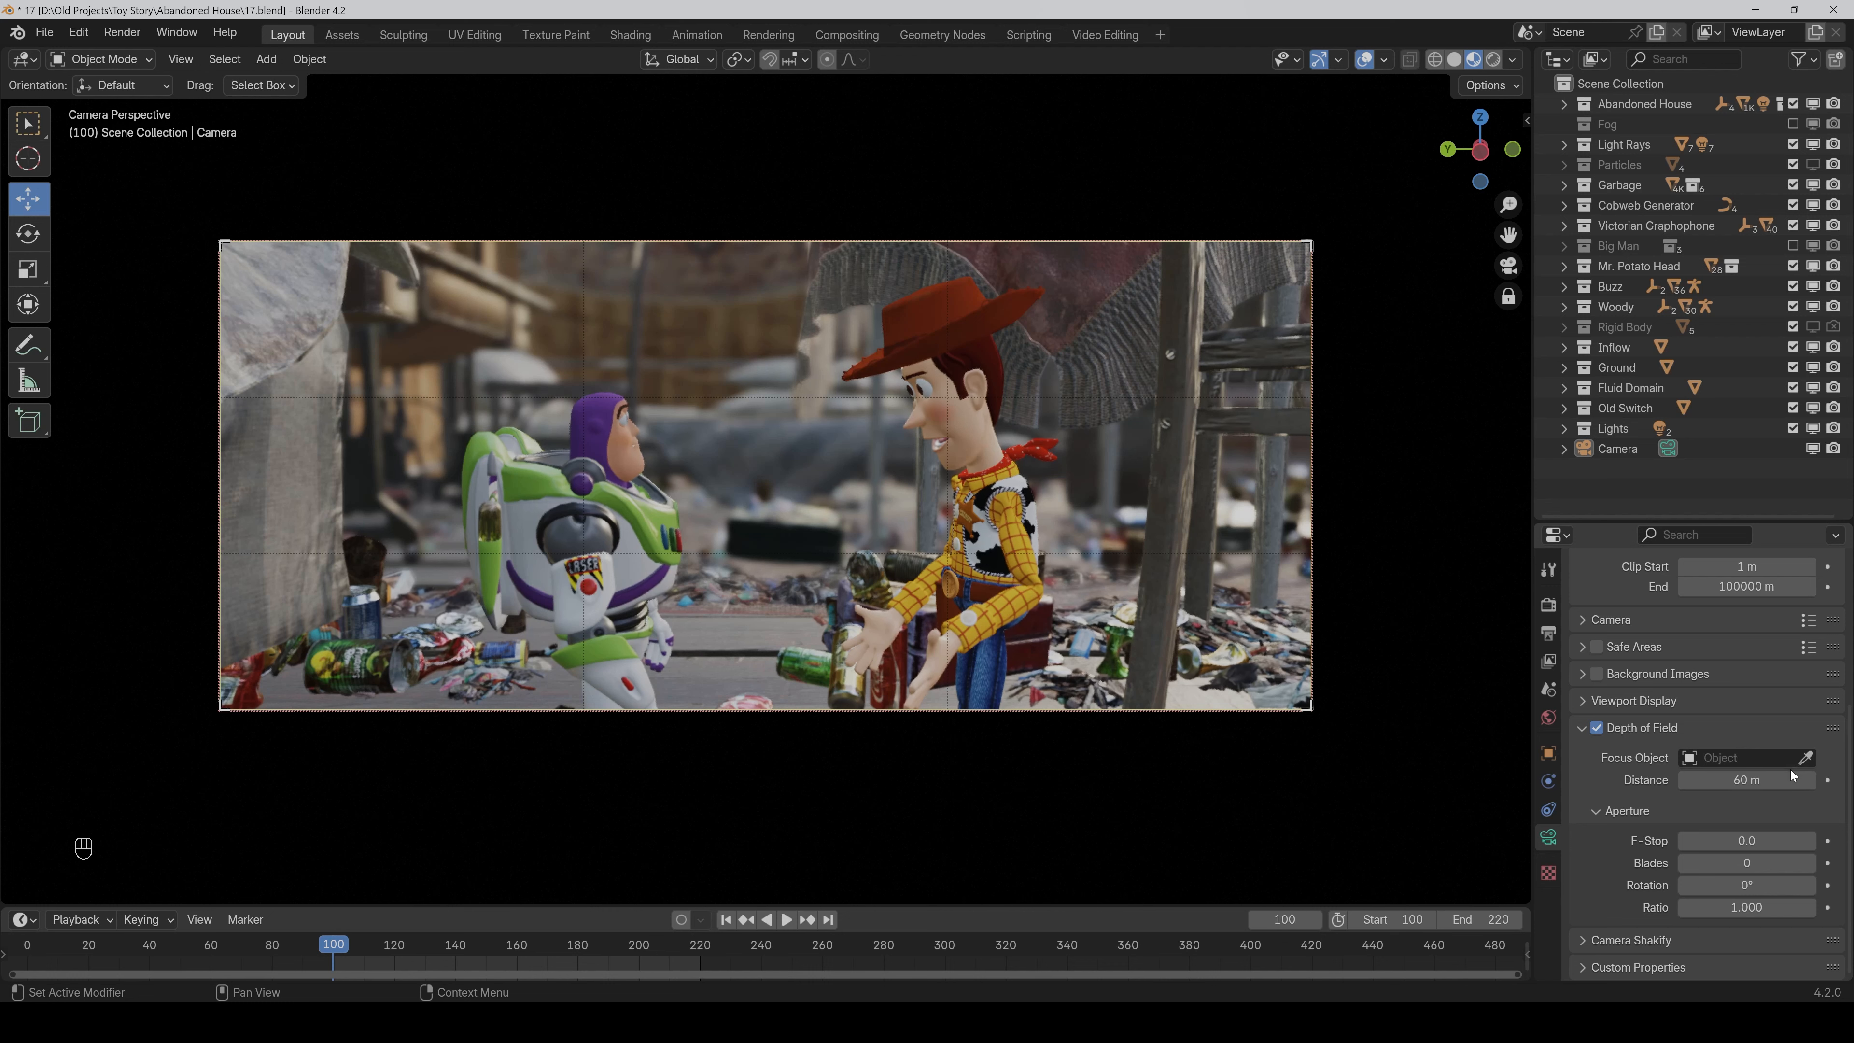
Adjust the camera's focus distance and set it back to 60 m.
{"action": "left_click_drag", "start_coordinate": [1747, 780], "coordinate": [1771, 780]}
{"action": "left_click", "coordinate": [1747, 780]}
{"action": "type", "text": "60"}
{"action": "key", "text": "Return"}
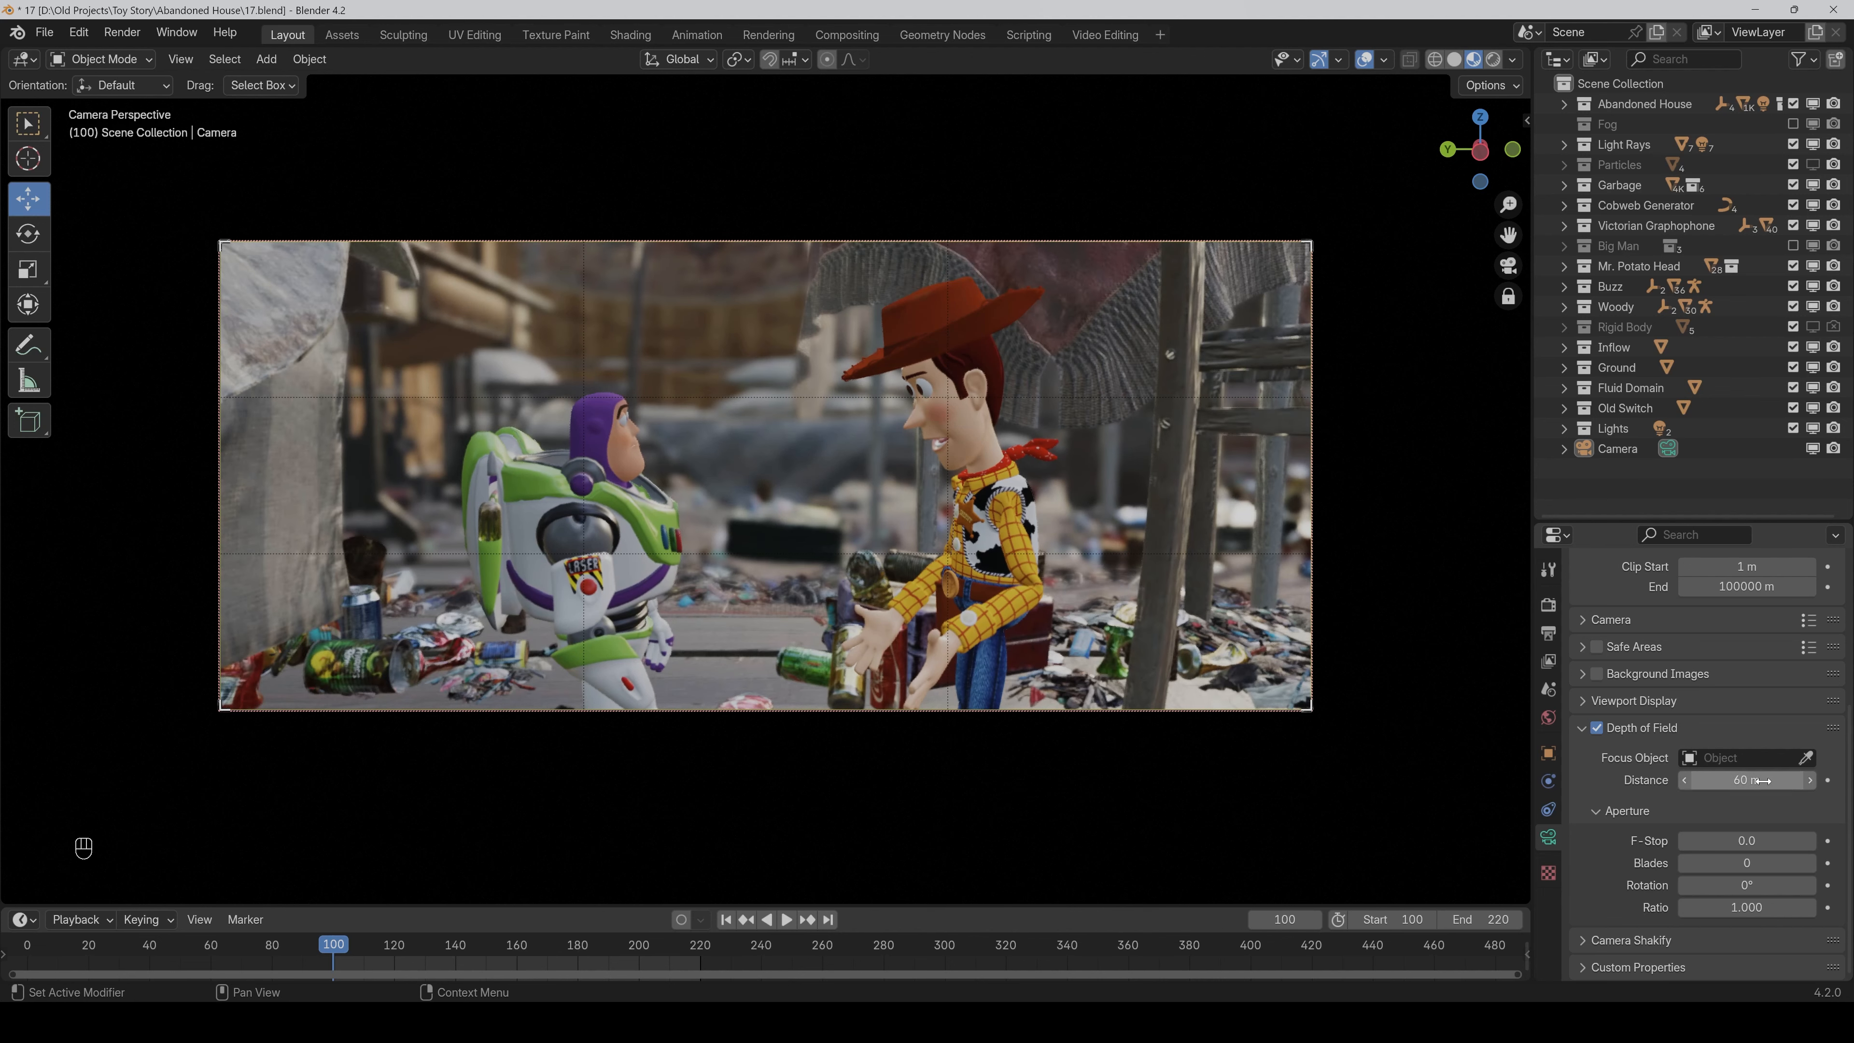
Raise the camera's aperture F-Stop to 18.1 for a deep focus.
{"action": "left_click", "coordinate": [1767, 841]}
{"action": "type", "text": "2.8"}
{"action": "key", "text": "Return"}
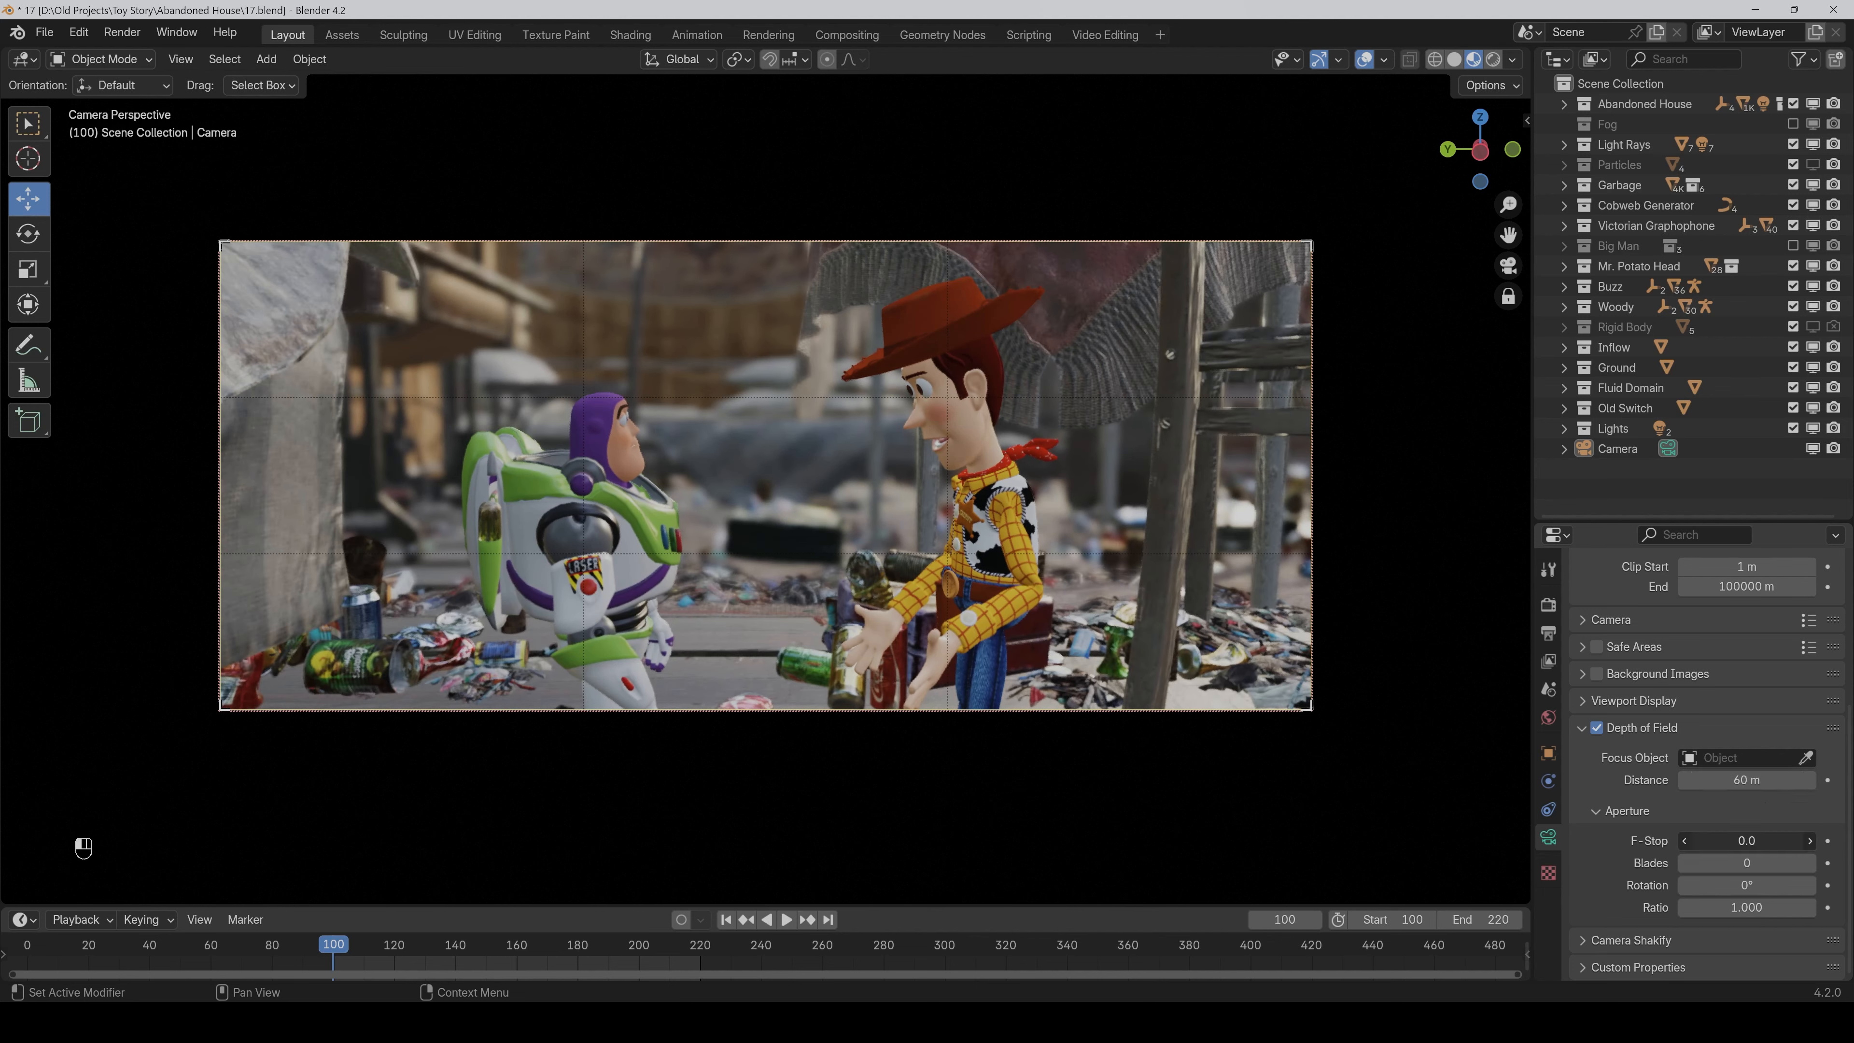
{"action": "left_click_drag", "start_coordinate": [1745, 841], "coordinate": [1795, 841]}
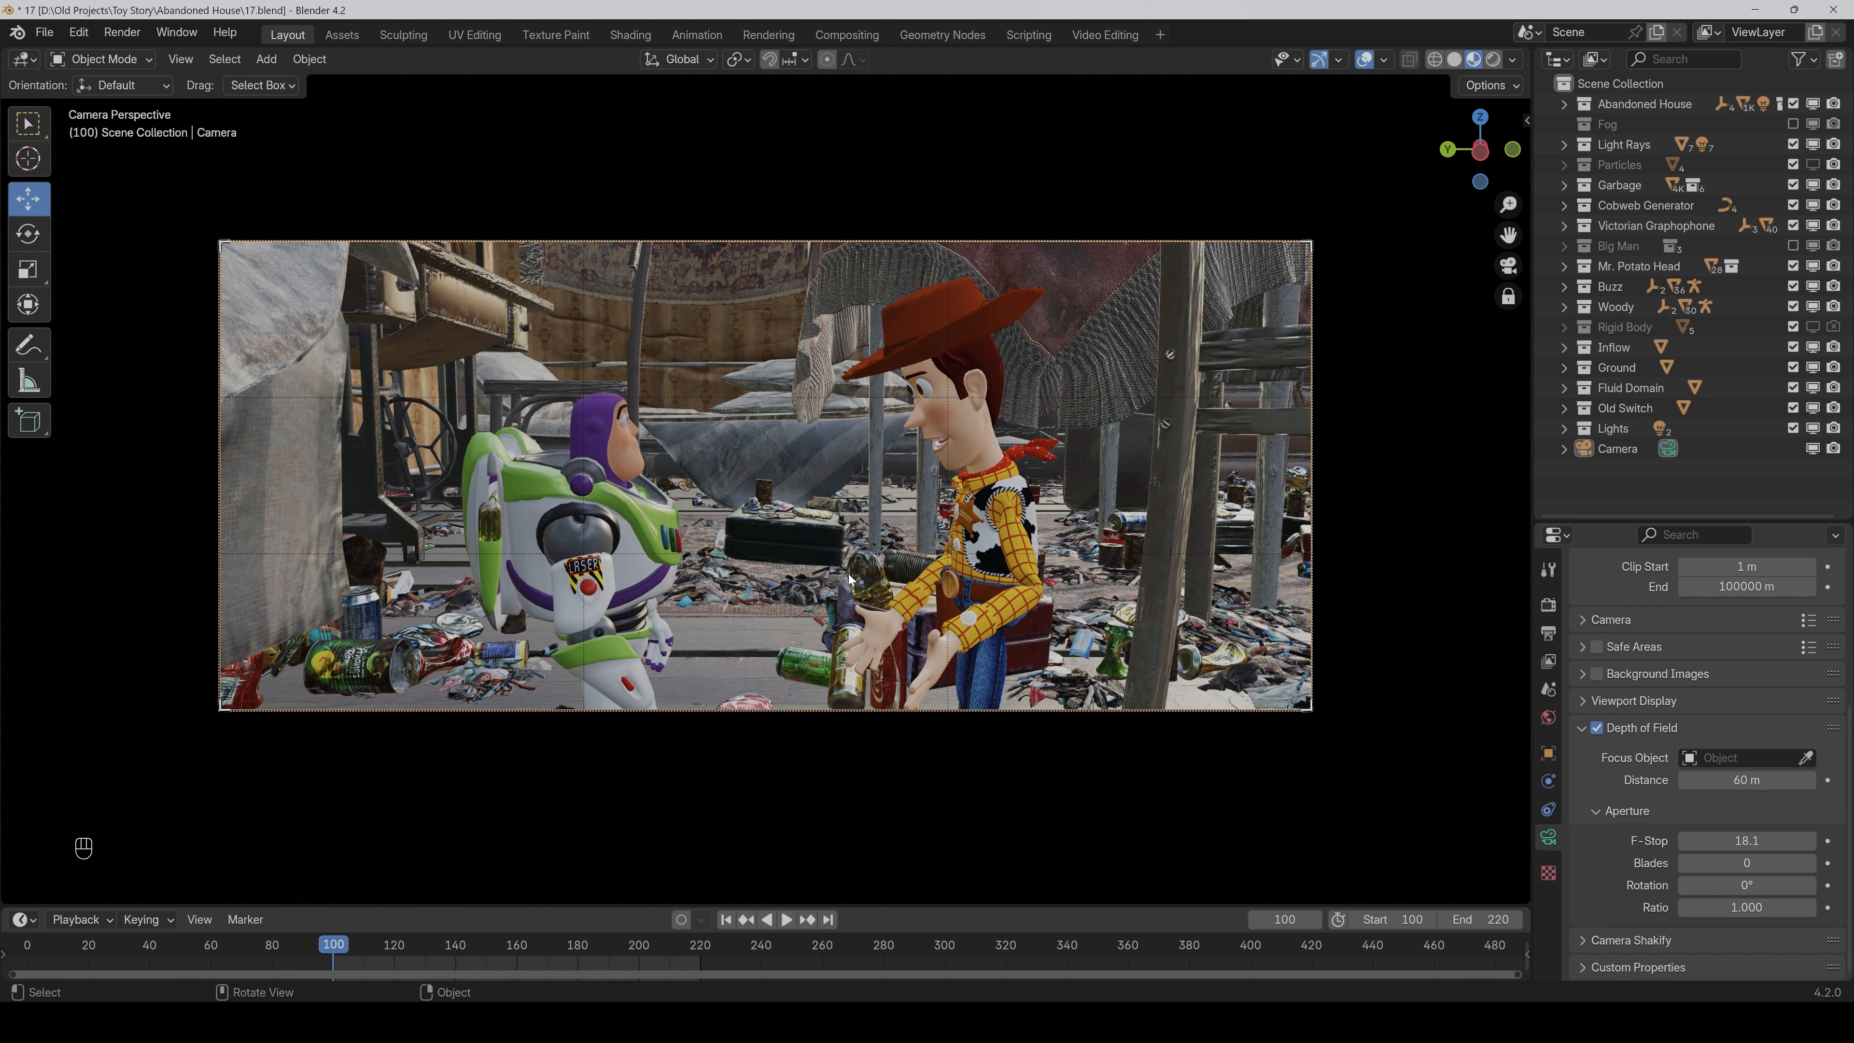
Set the camera's F-Stop back to 0.0 and save the file.
{"action": "left_click", "coordinate": [1747, 841]}
{"action": "type", "text": "0"}
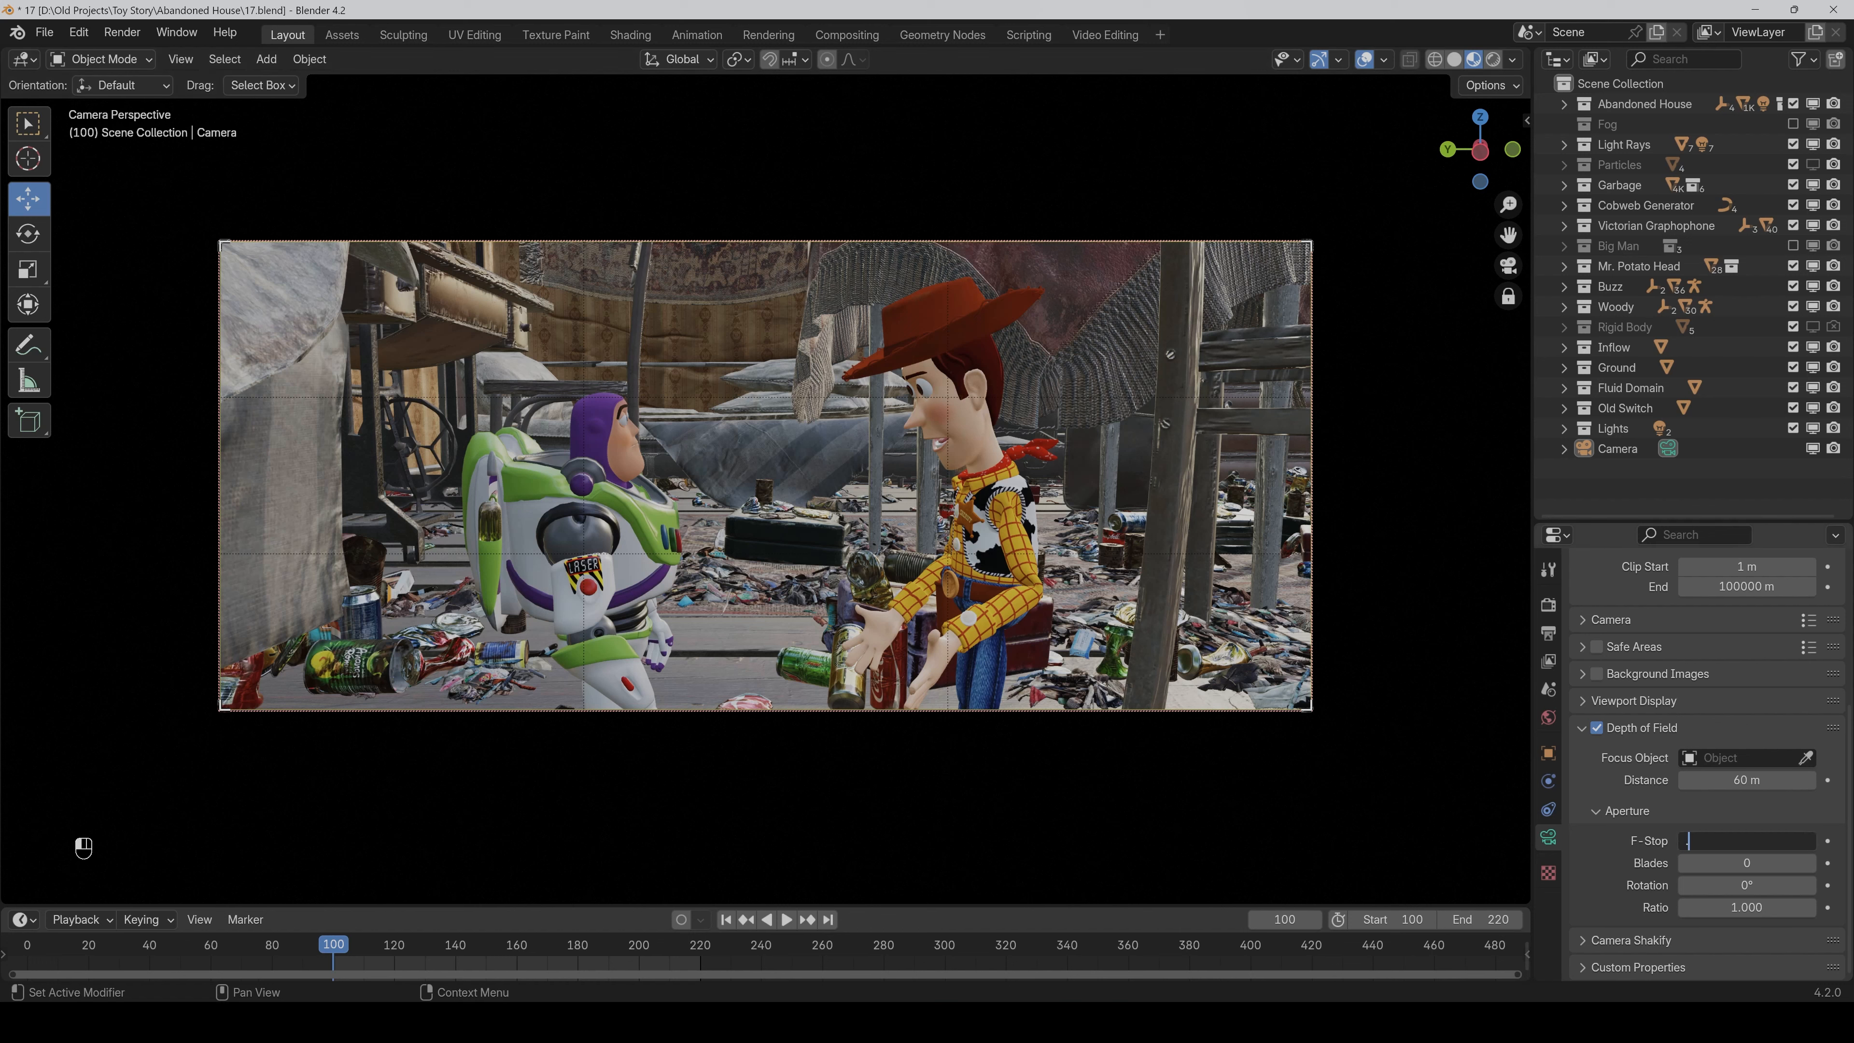
{"action": "key", "text": "Return"}
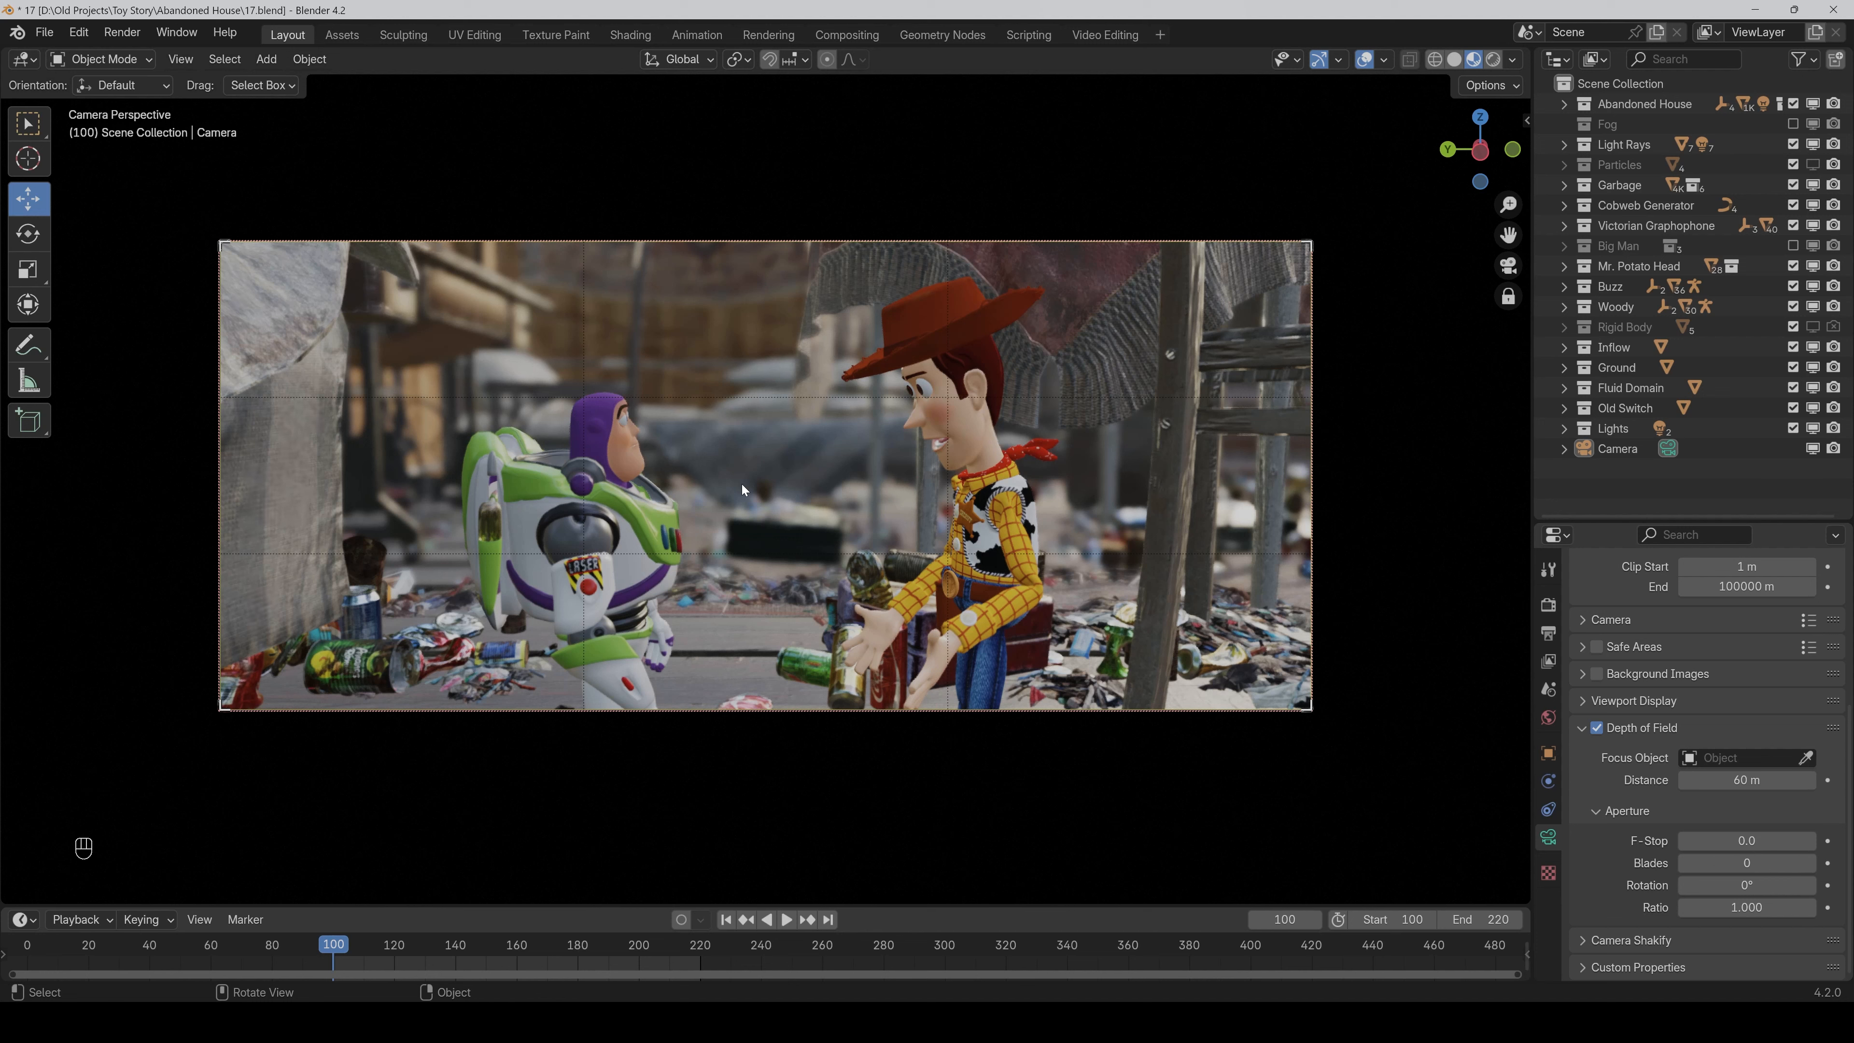
{"action": "key", "text": "ctrl+s"}
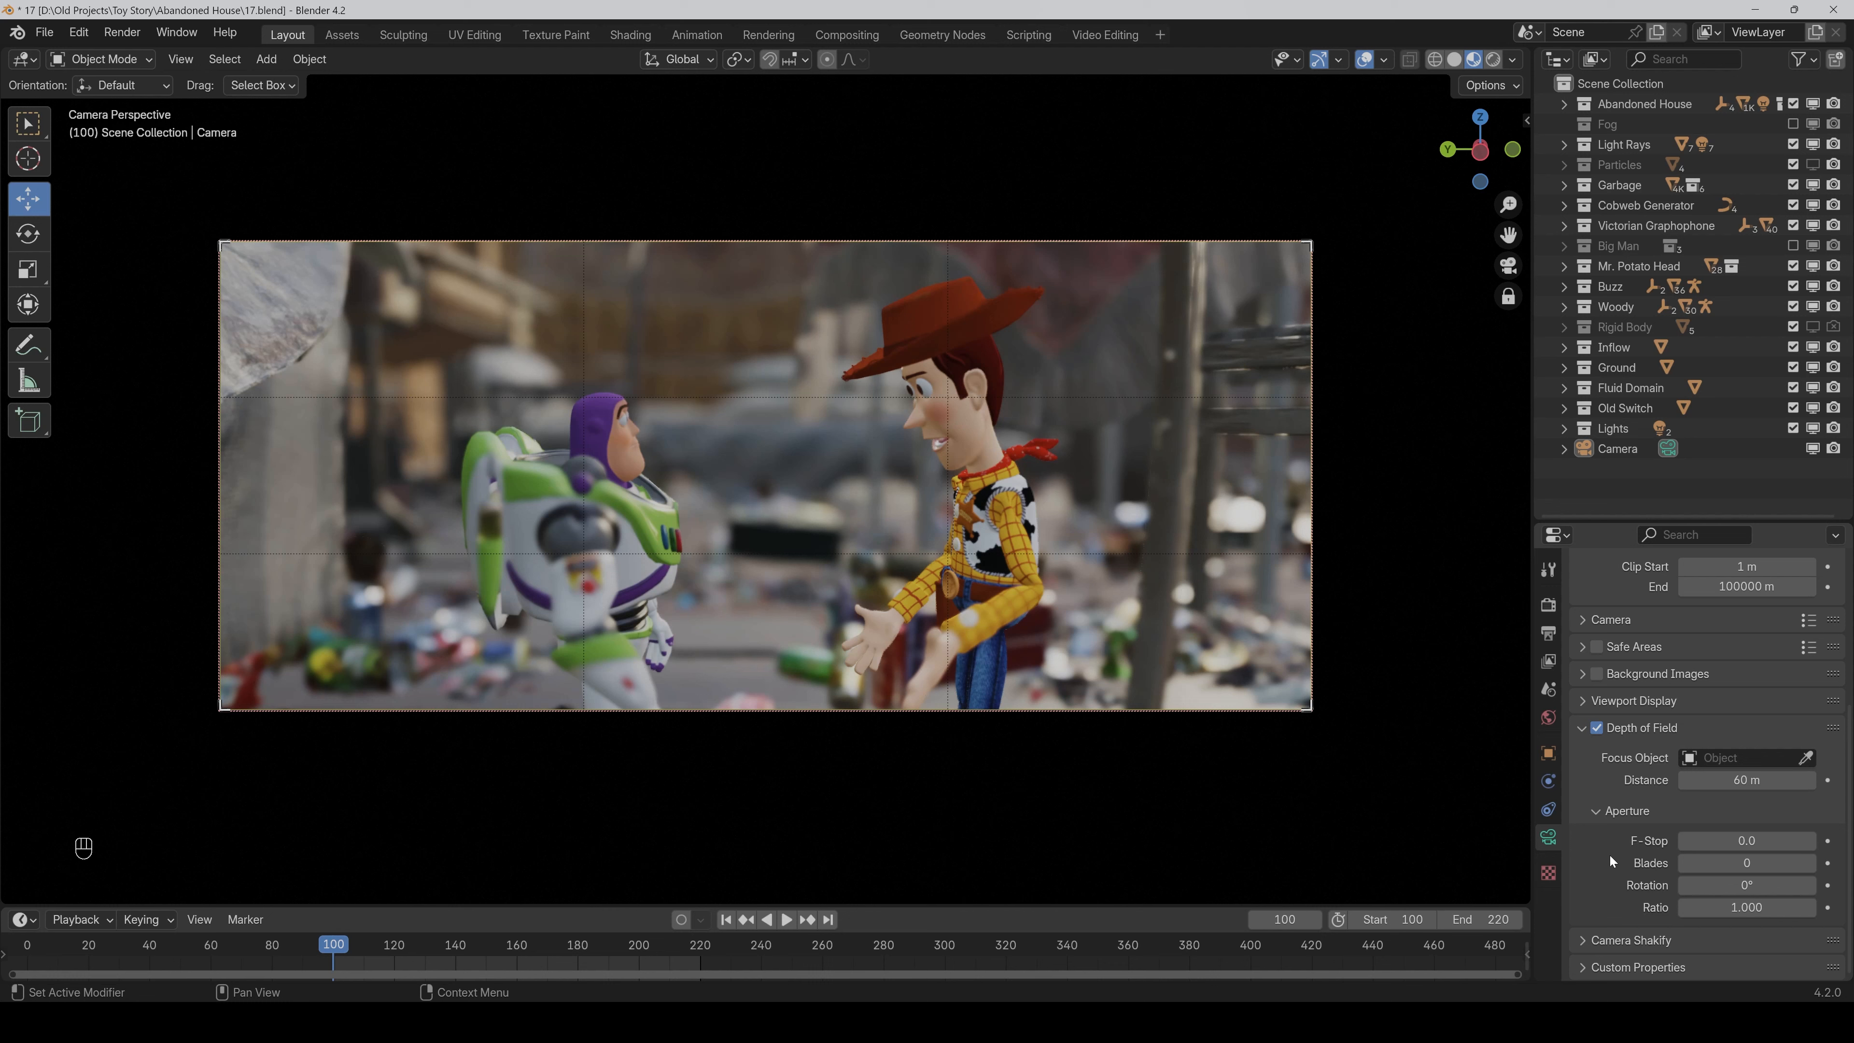
Set the camera's aperture blades to 12.
{"action": "left_click", "coordinate": [1741, 862]}
{"action": "type", "text": "2"}
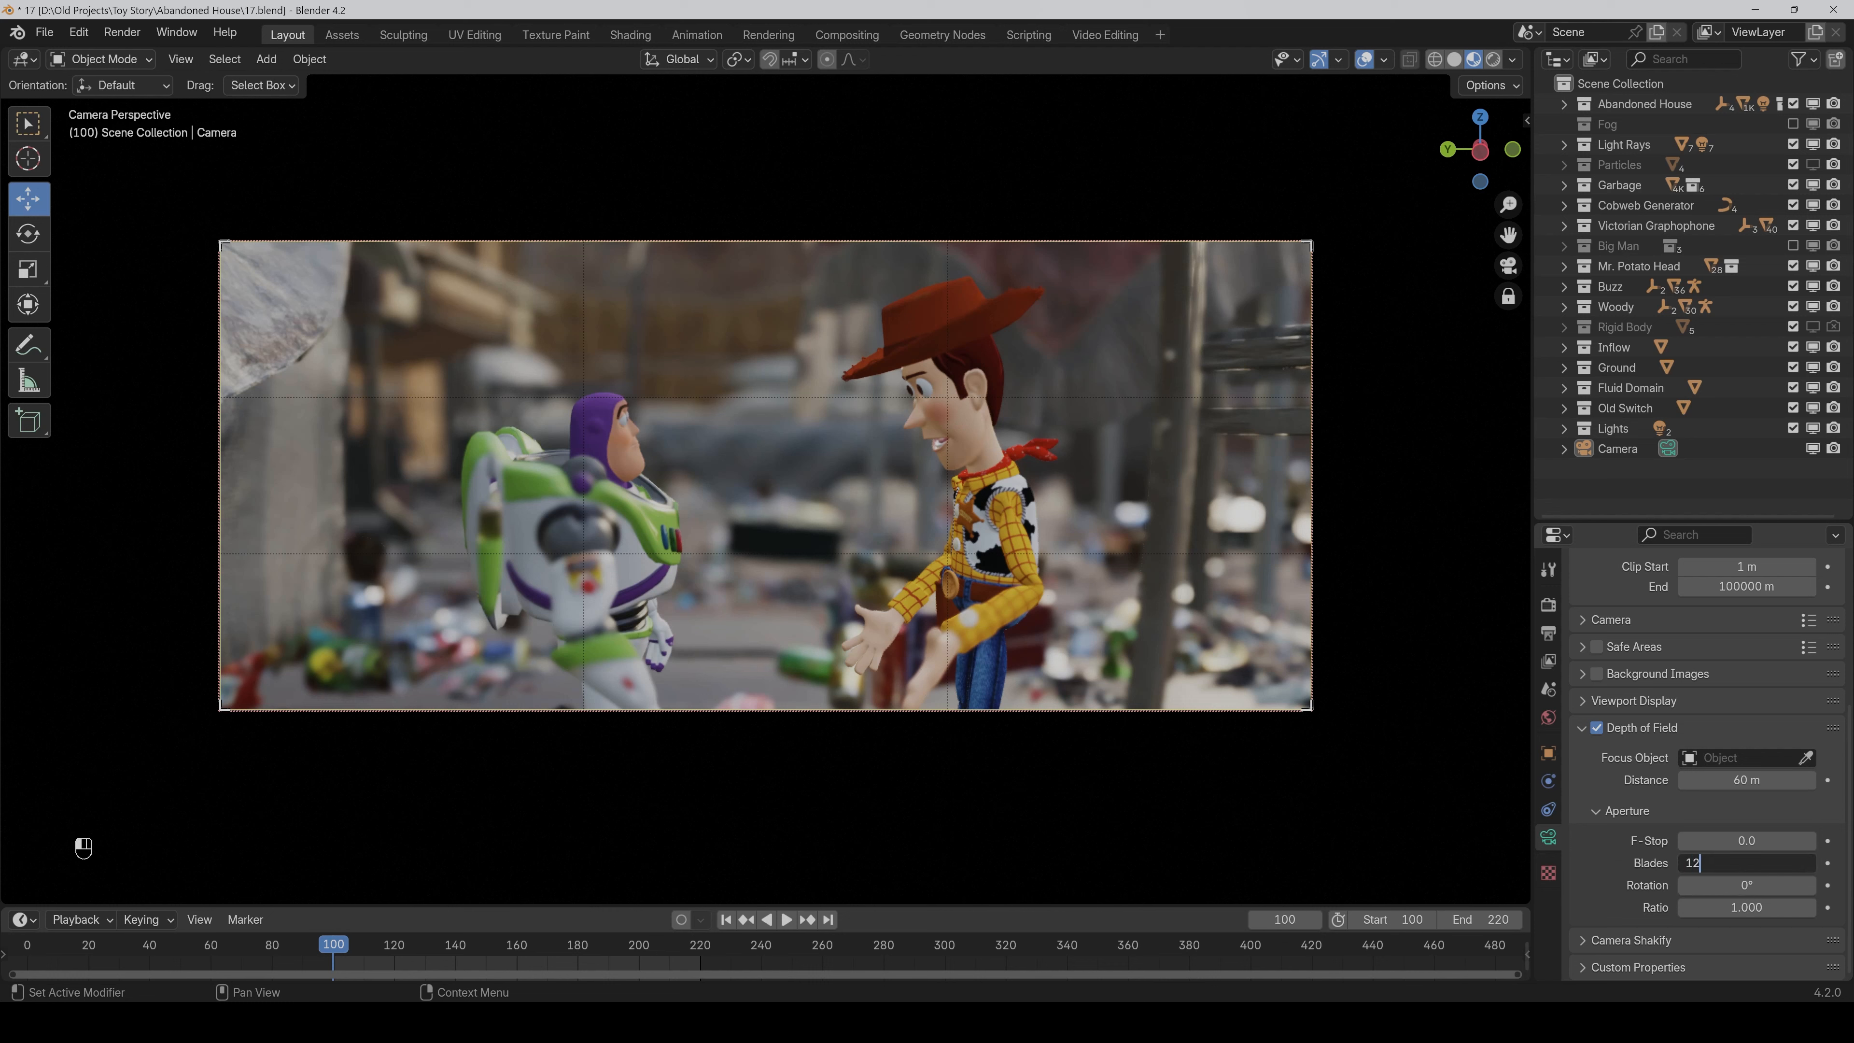
{"action": "key", "text": "Return"}
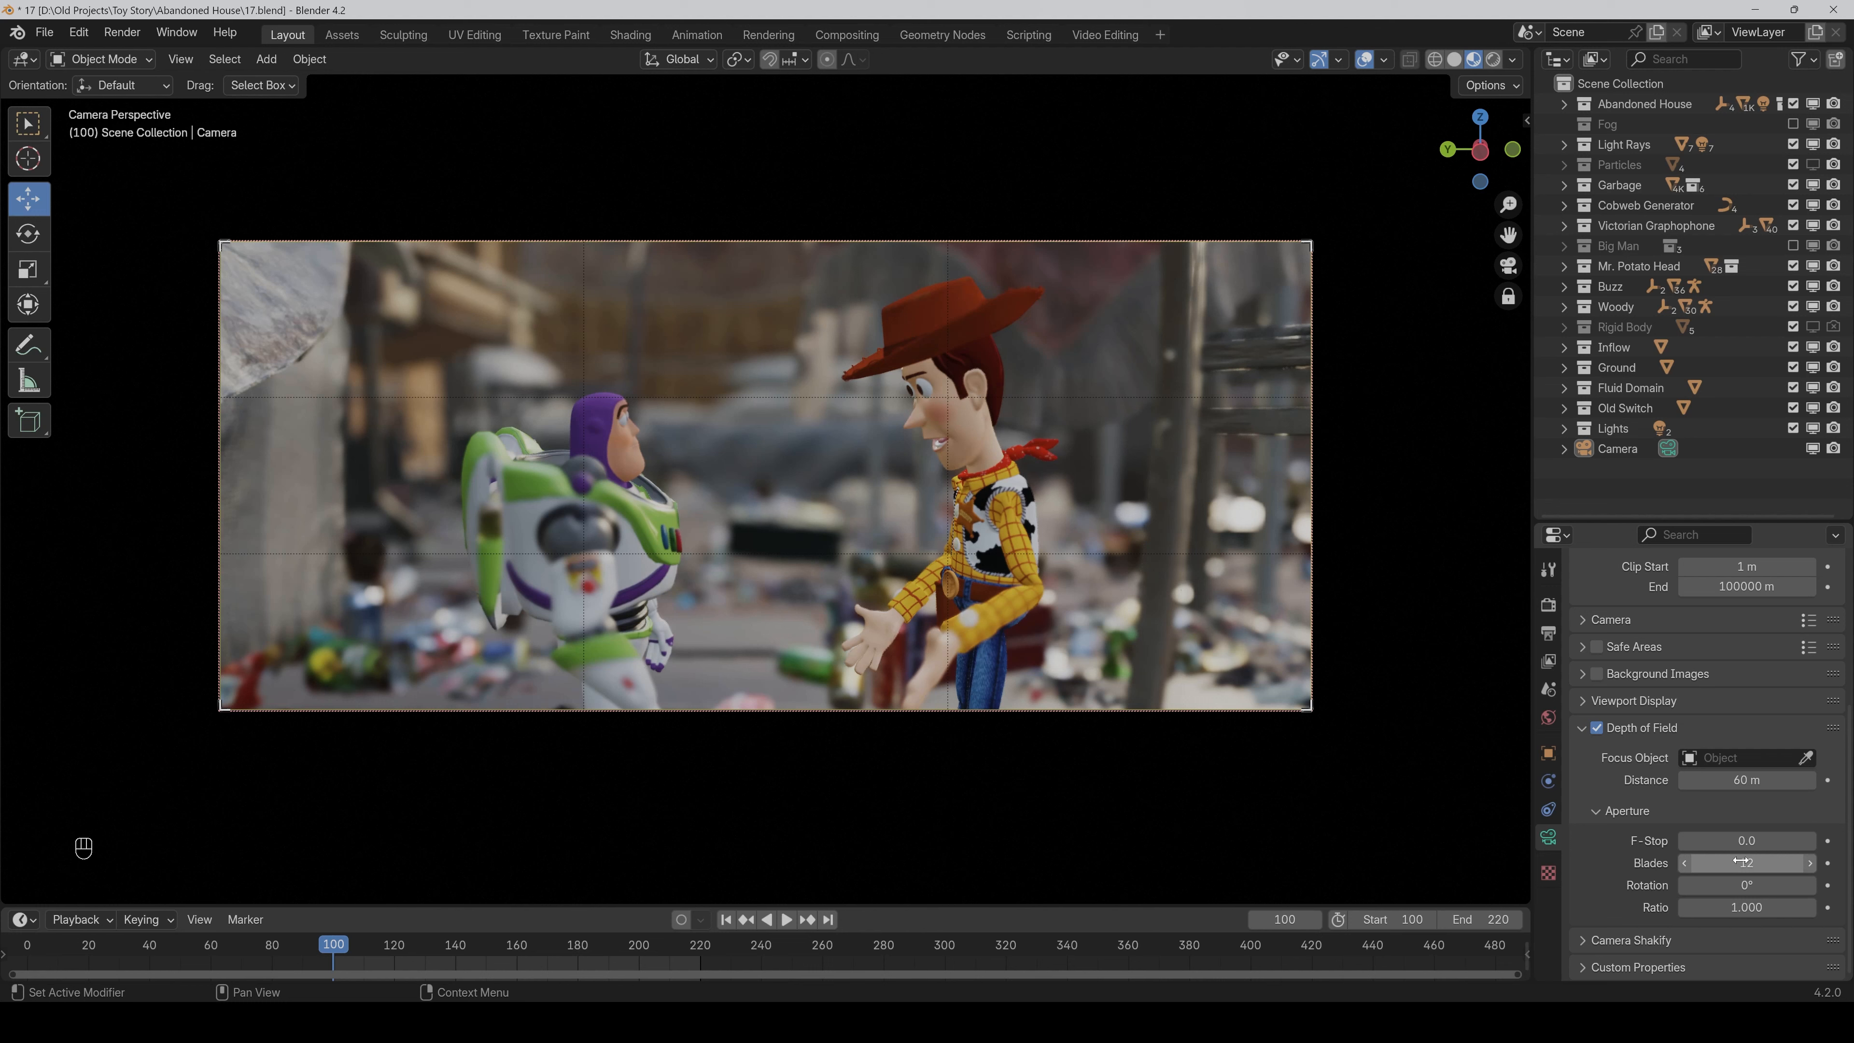
Set the camera's aperture blades to 3.
{"action": "left_click", "coordinate": [1742, 862]}
{"action": "type", "text": "3"}
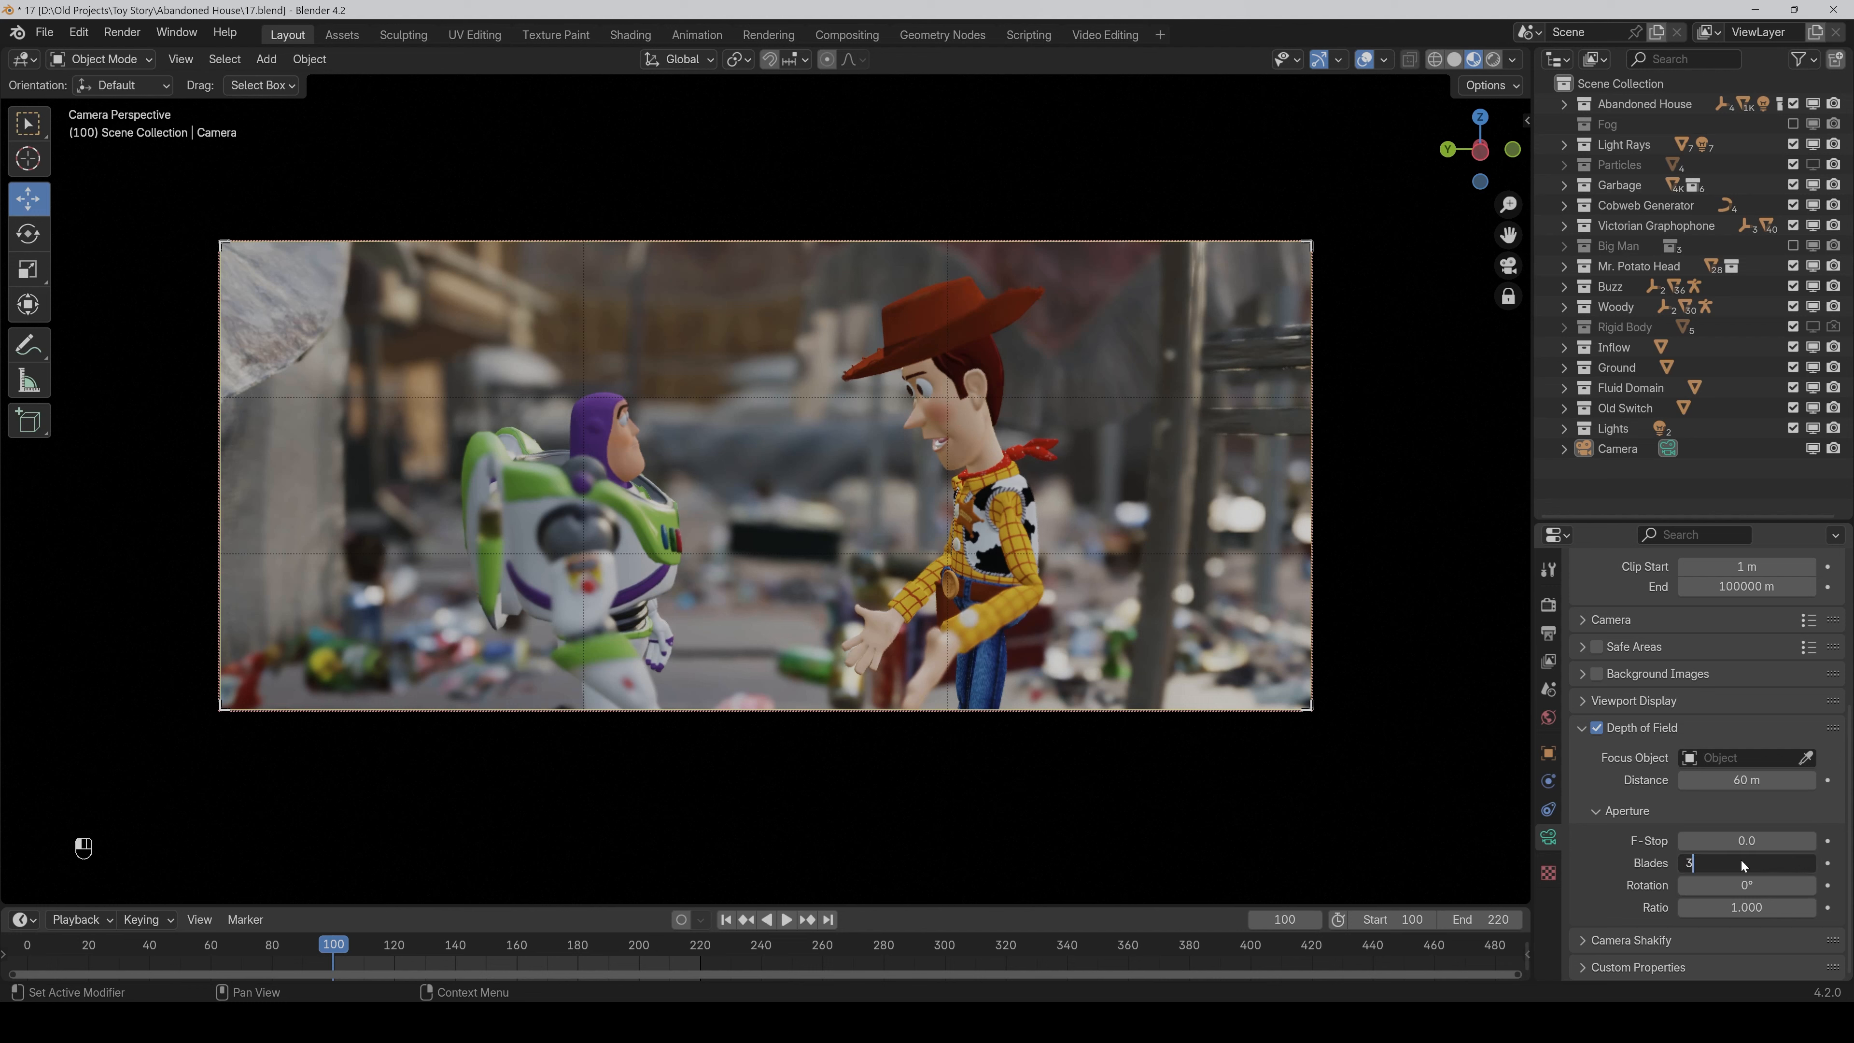
{"action": "key", "text": "Return"}
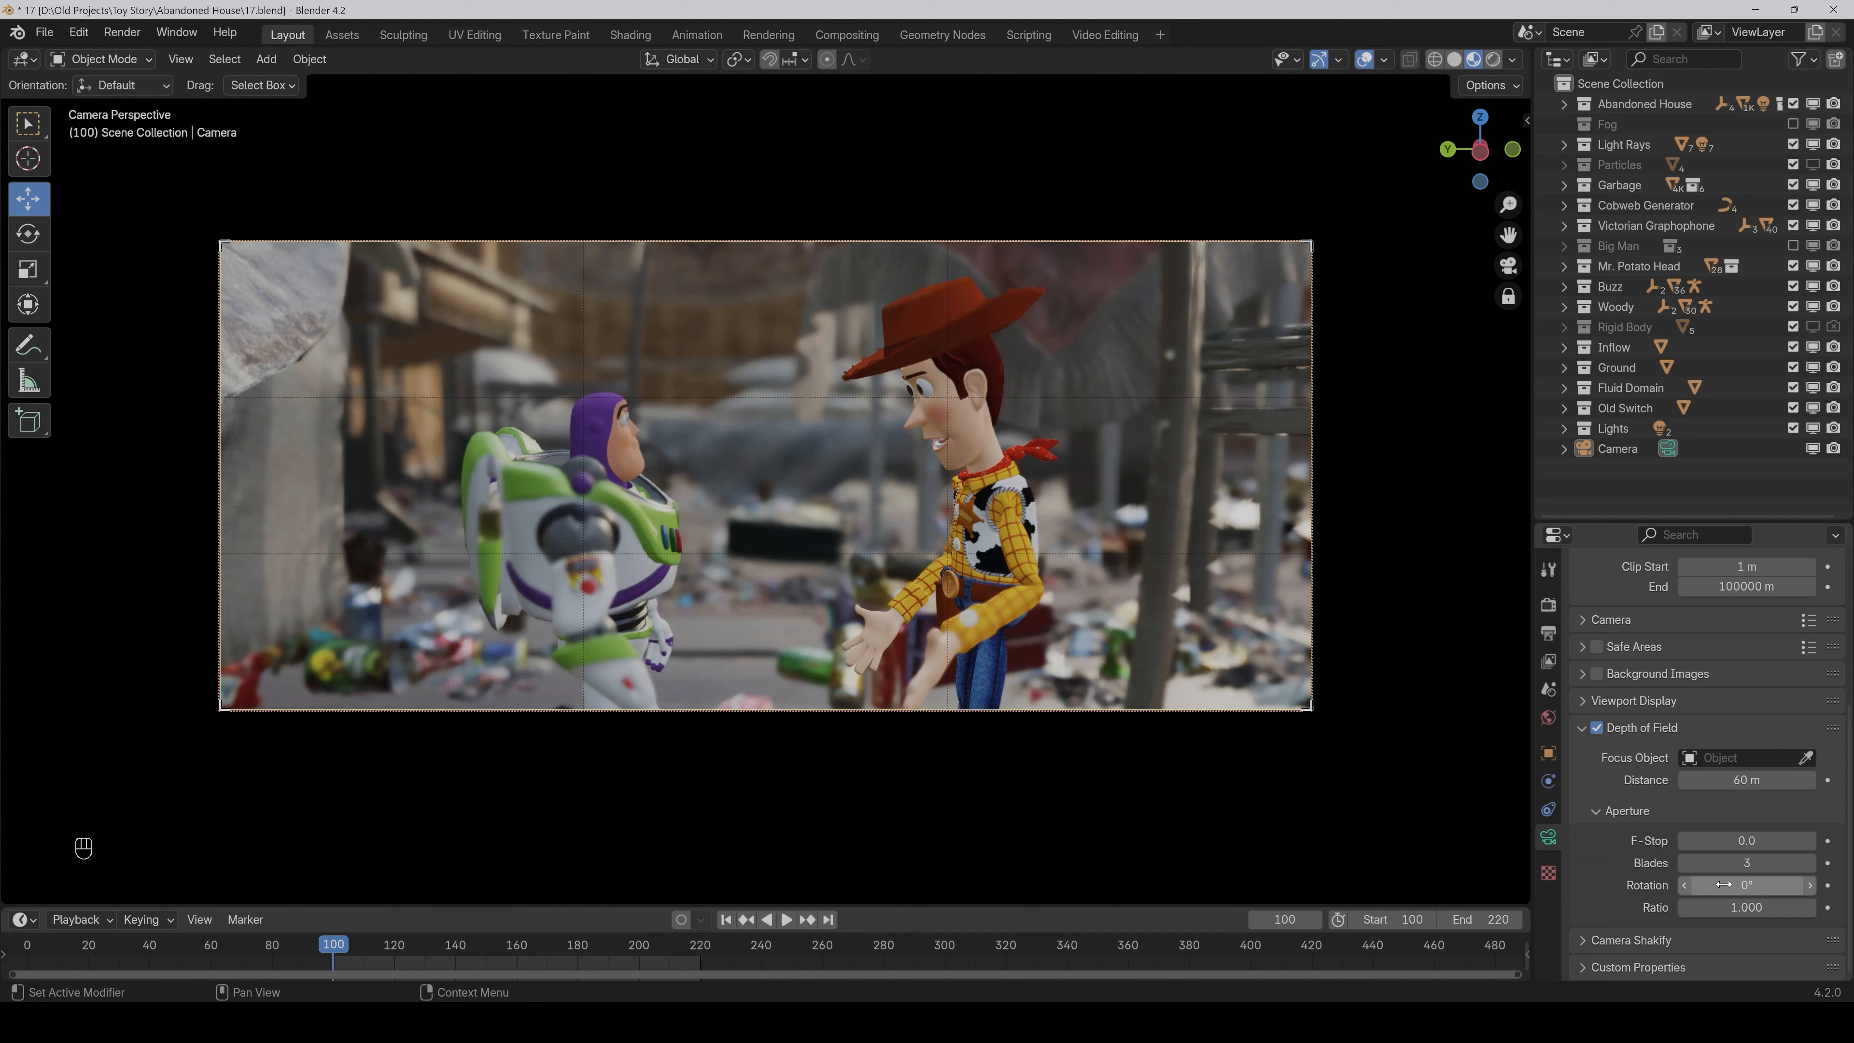
{"action": "mouse_move", "coordinate": [1723, 884]}
{"action": "left_mouse_down"}
{"action": "mouse_move", "coordinate": [1795, 884]}
{"action": "mouse_move", "coordinate": [1723, 885]}
{"action": "mouse_move", "coordinate": [1720, 909]}
{"action": "mouse_move", "coordinate": [1737, 908]}
{"action": "mouse_move", "coordinate": [1614, 909]}
{"action": "mouse_move", "coordinate": [1717, 906]}
{"action": "left_mouse_up"}
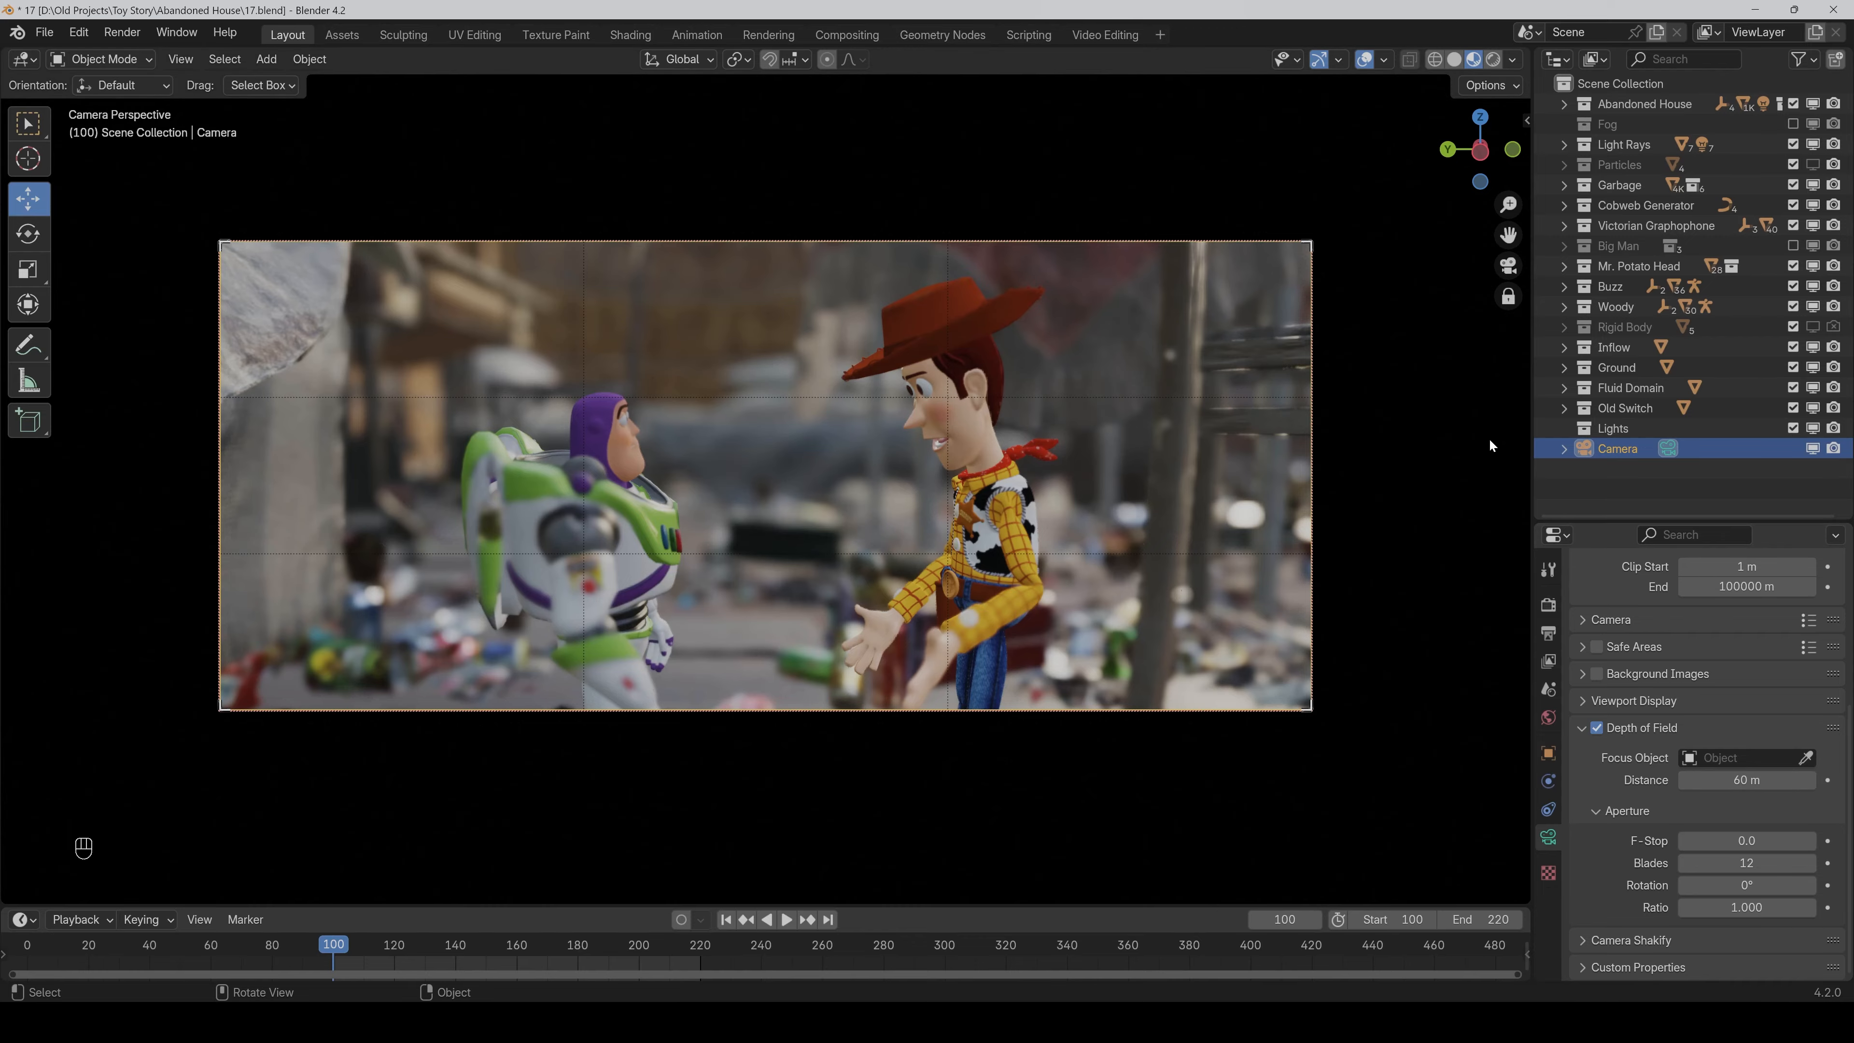
Leave the camera view and enable Limits in the camera's viewport display settings.
{"action": "left_click", "coordinate": [1508, 267]}
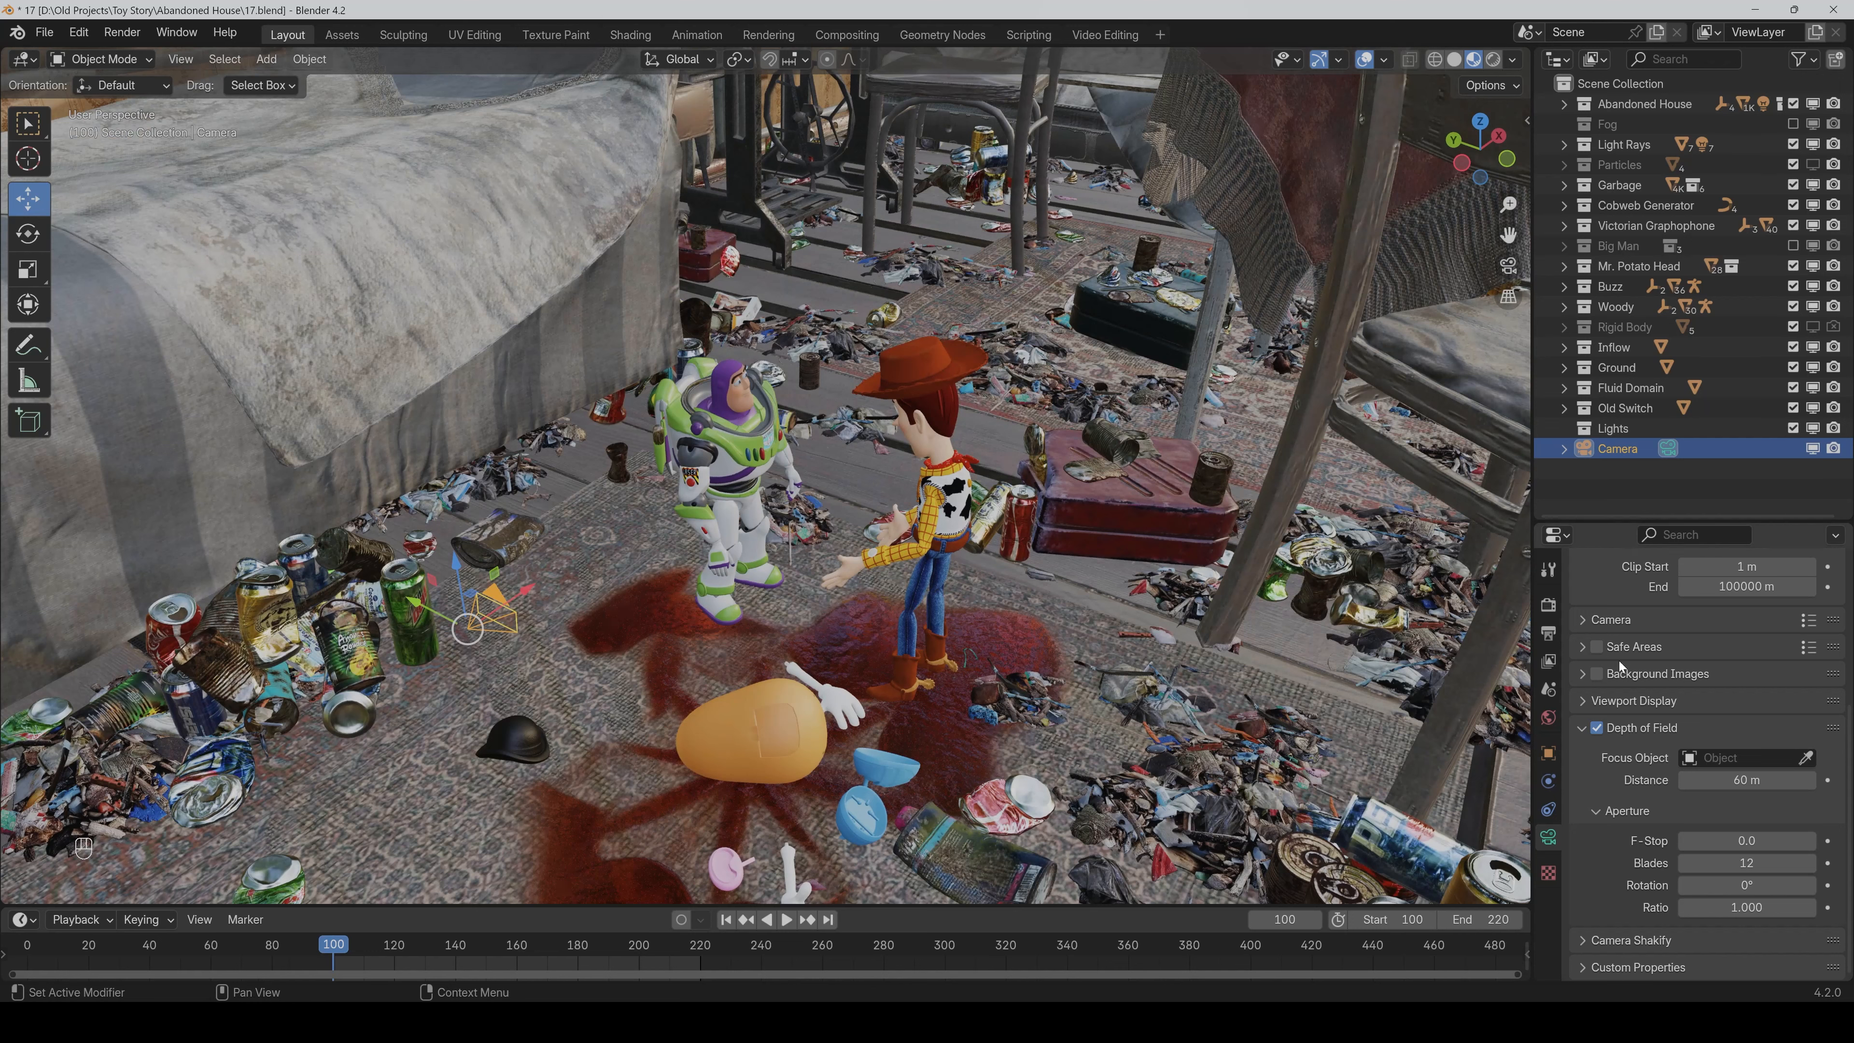
{"action": "left_click", "coordinate": [1619, 701]}
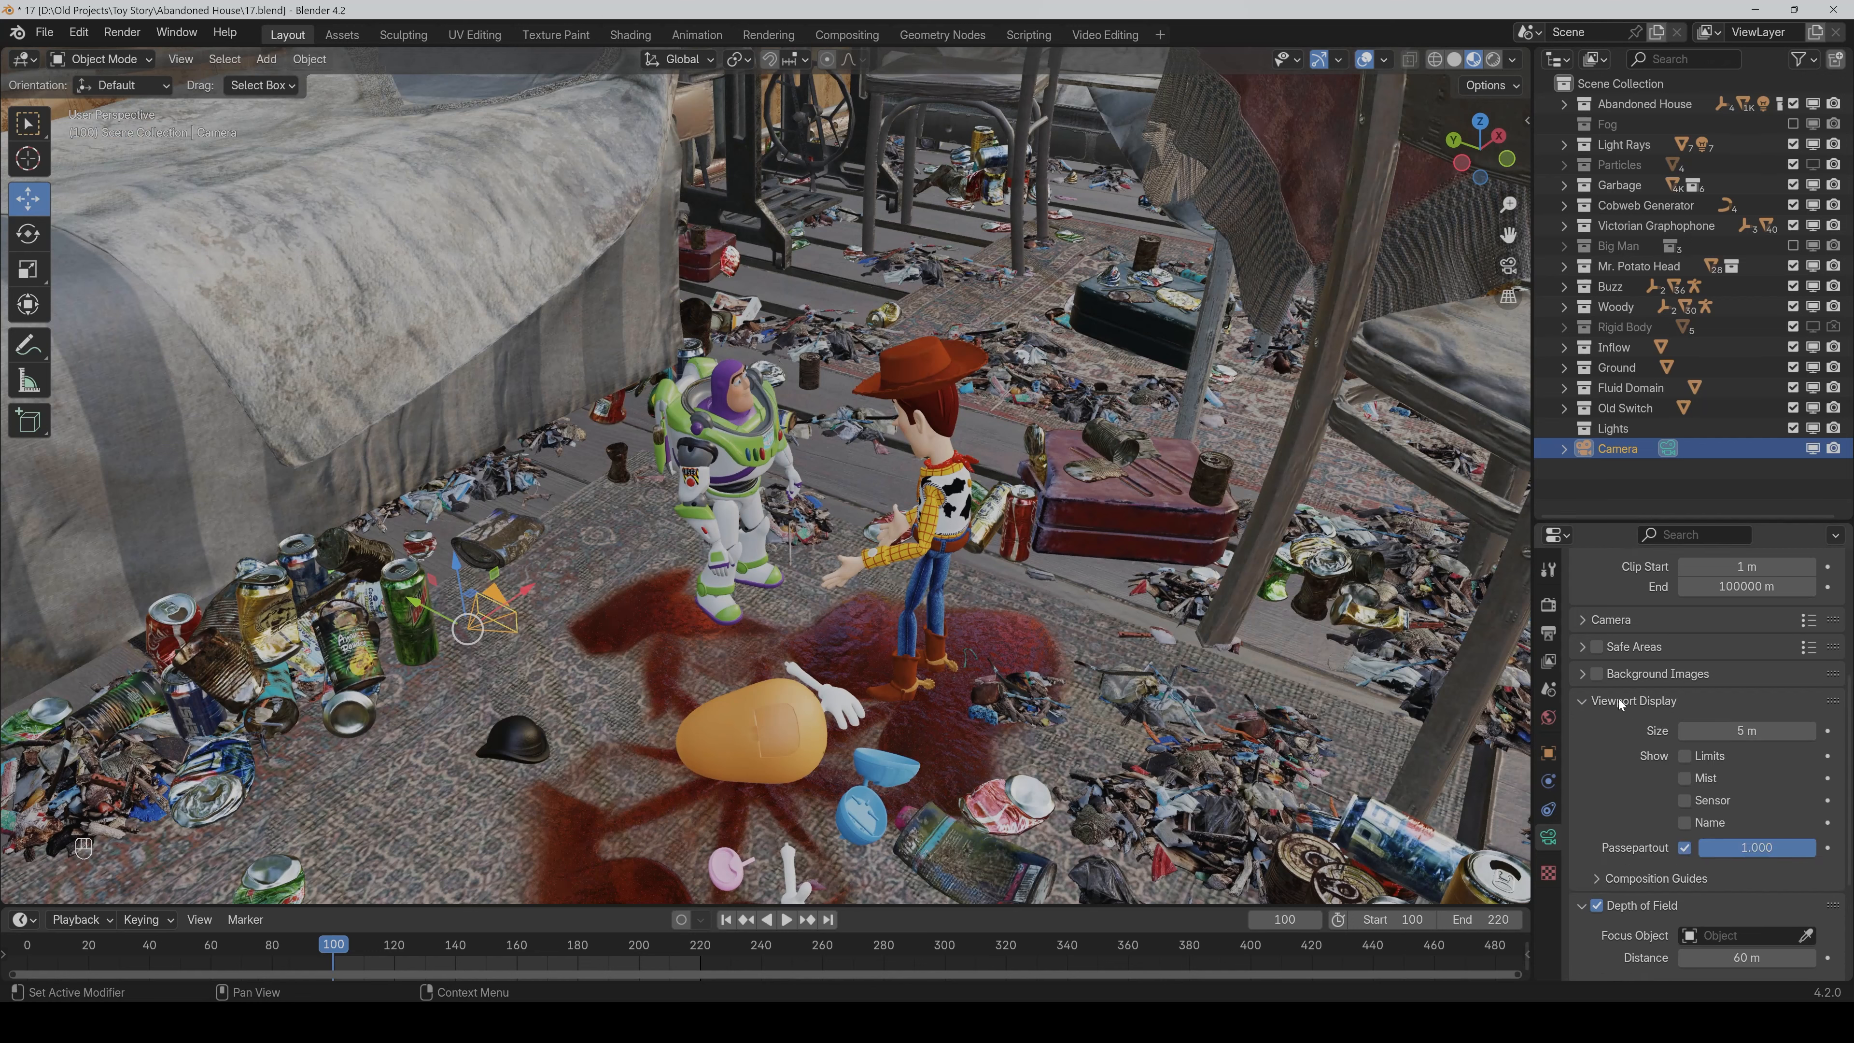
{"action": "left_click", "coordinate": [1686, 755]}
{"action": "middle_click_drag", "start_coordinate": [937, 365], "coordinate": [843, 483]}
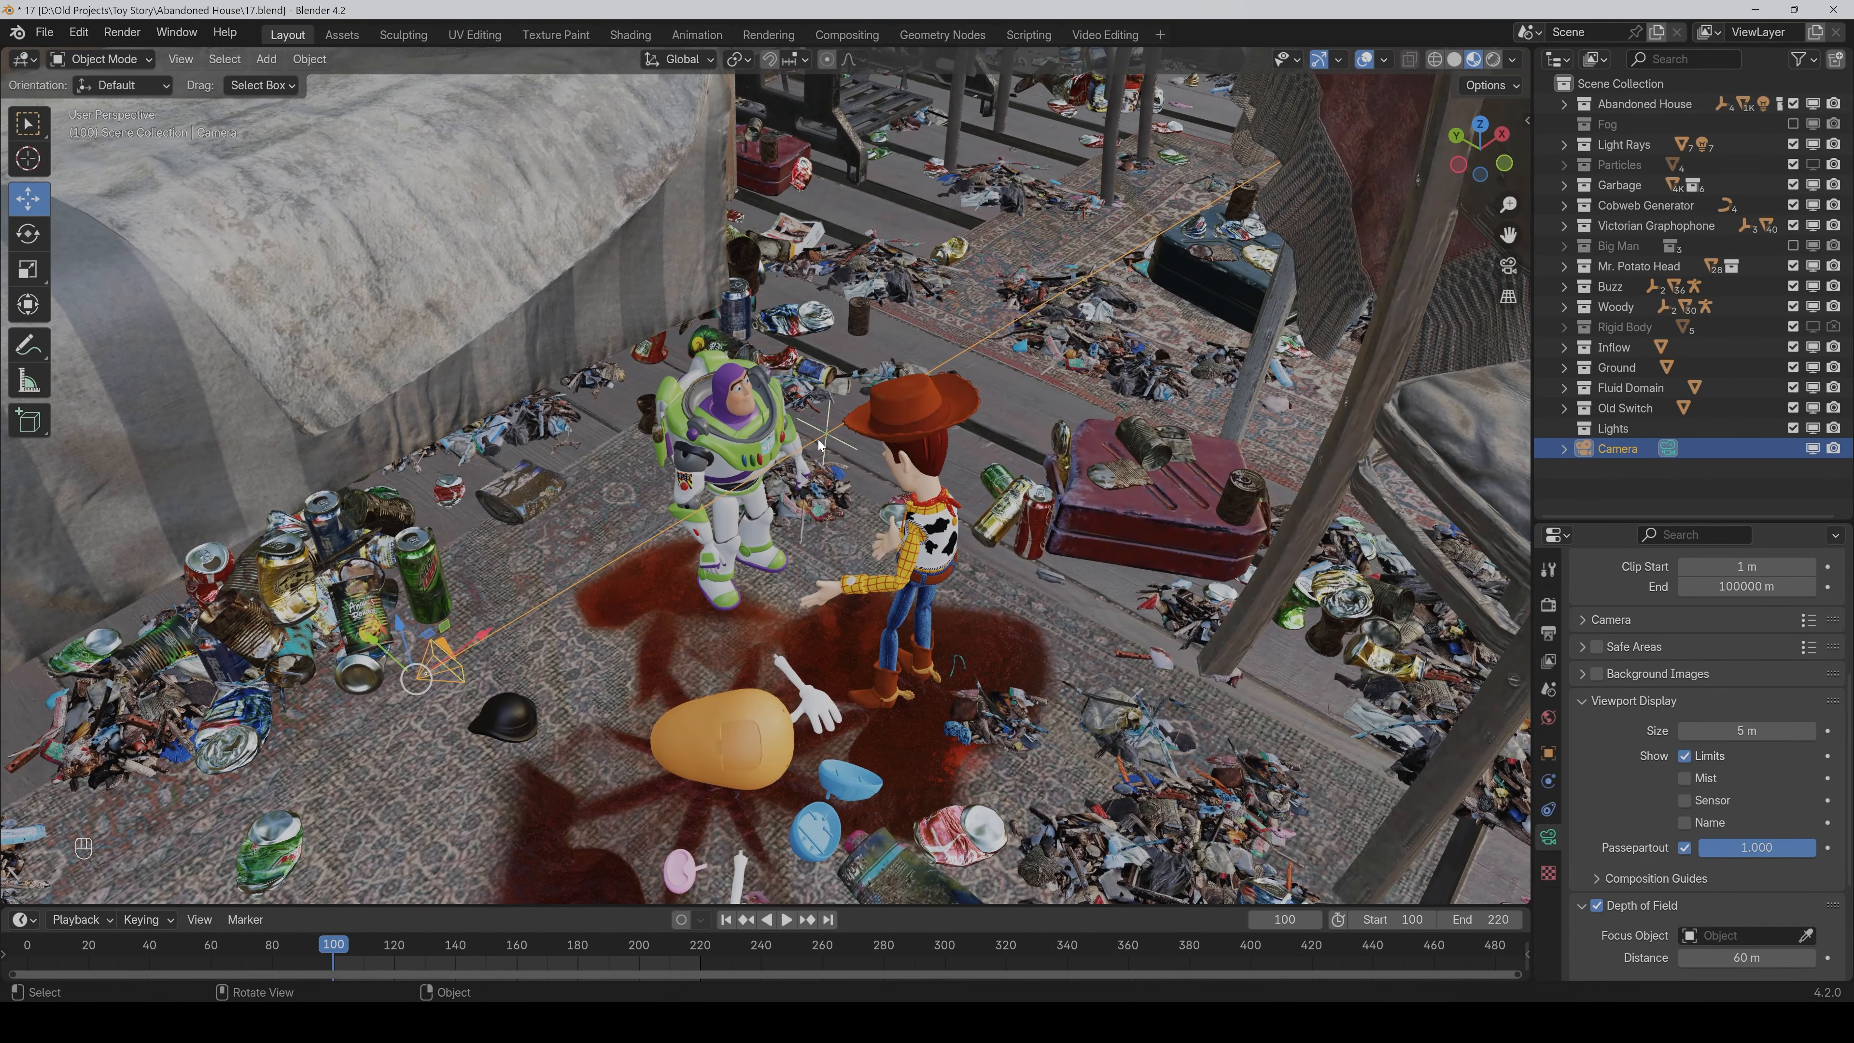
Lower the camera's depth of field focus distance to about 54.41 m.
{"action": "scroll", "coordinate": [1612, 774], "scroll_direction": "down", "scroll_amount": 5}
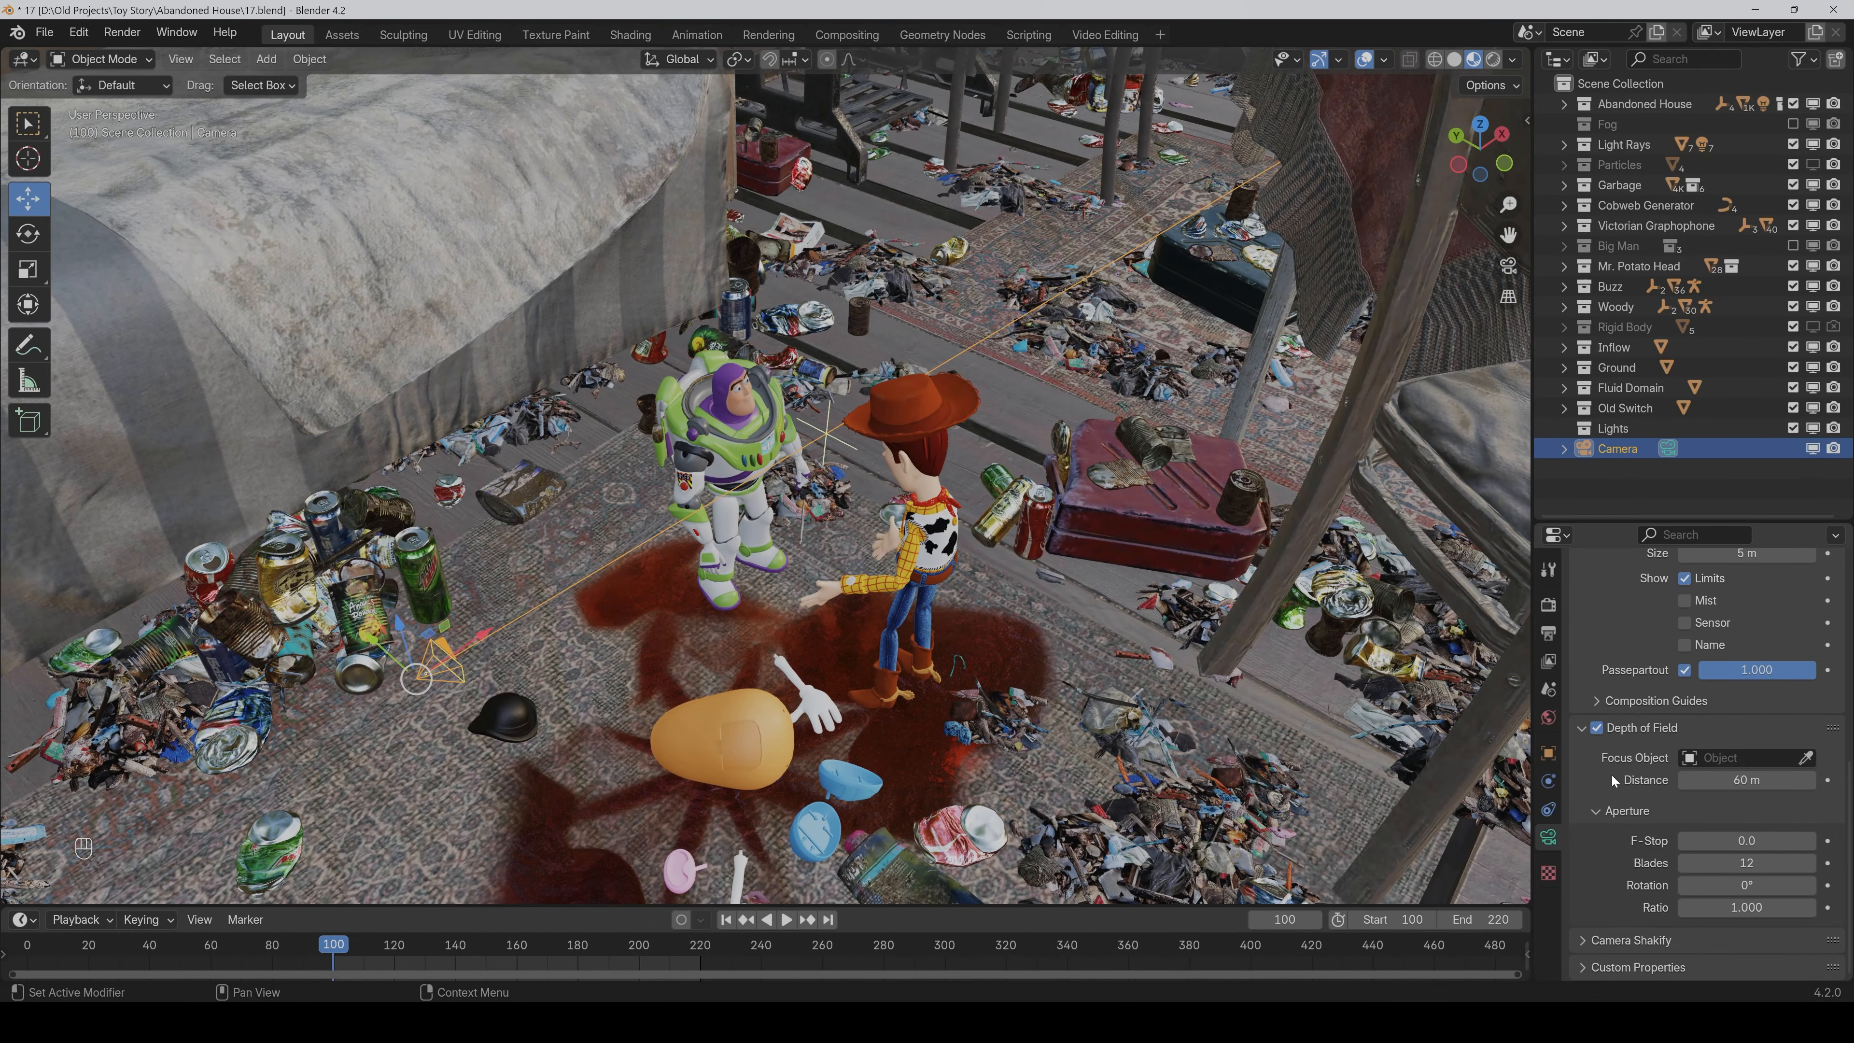
{"action": "left_click_drag", "start_coordinate": [1740, 781], "coordinate": [1703, 781]}
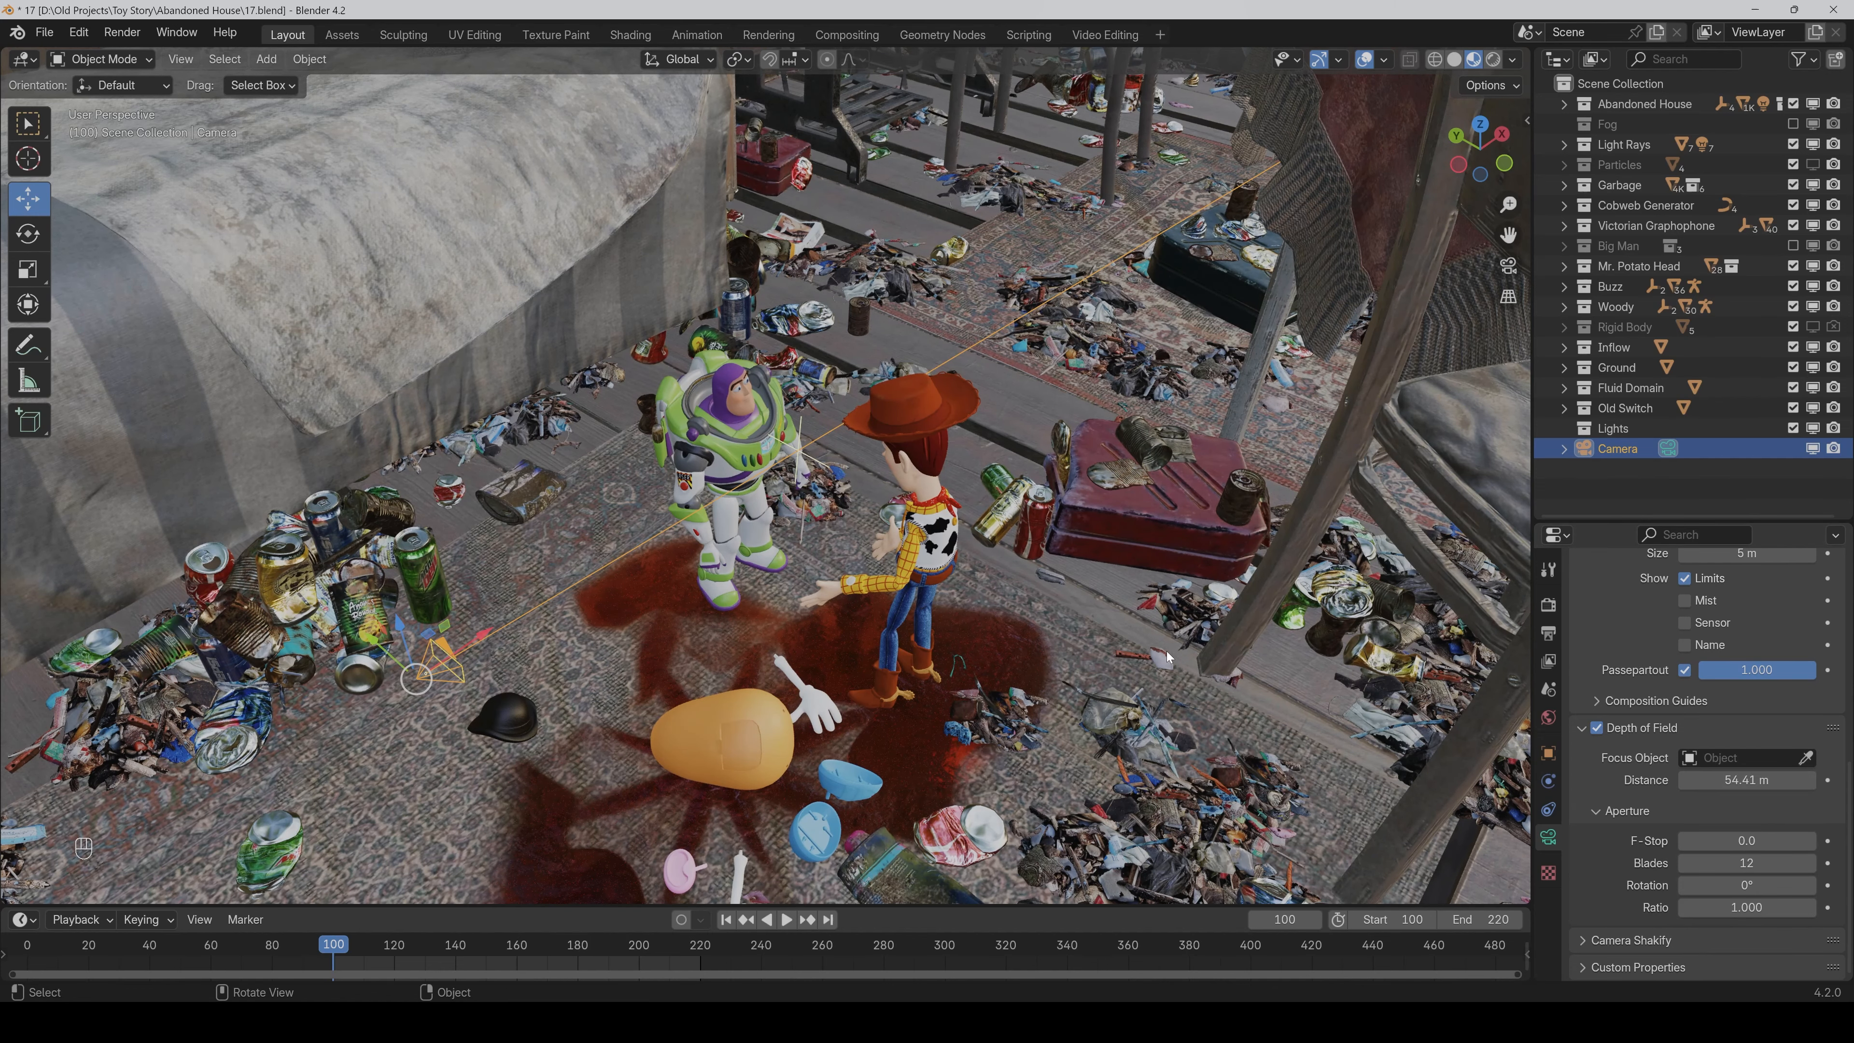
{"action": "middle_click_drag", "start_coordinate": [1163, 654], "coordinate": [1119, 653]}
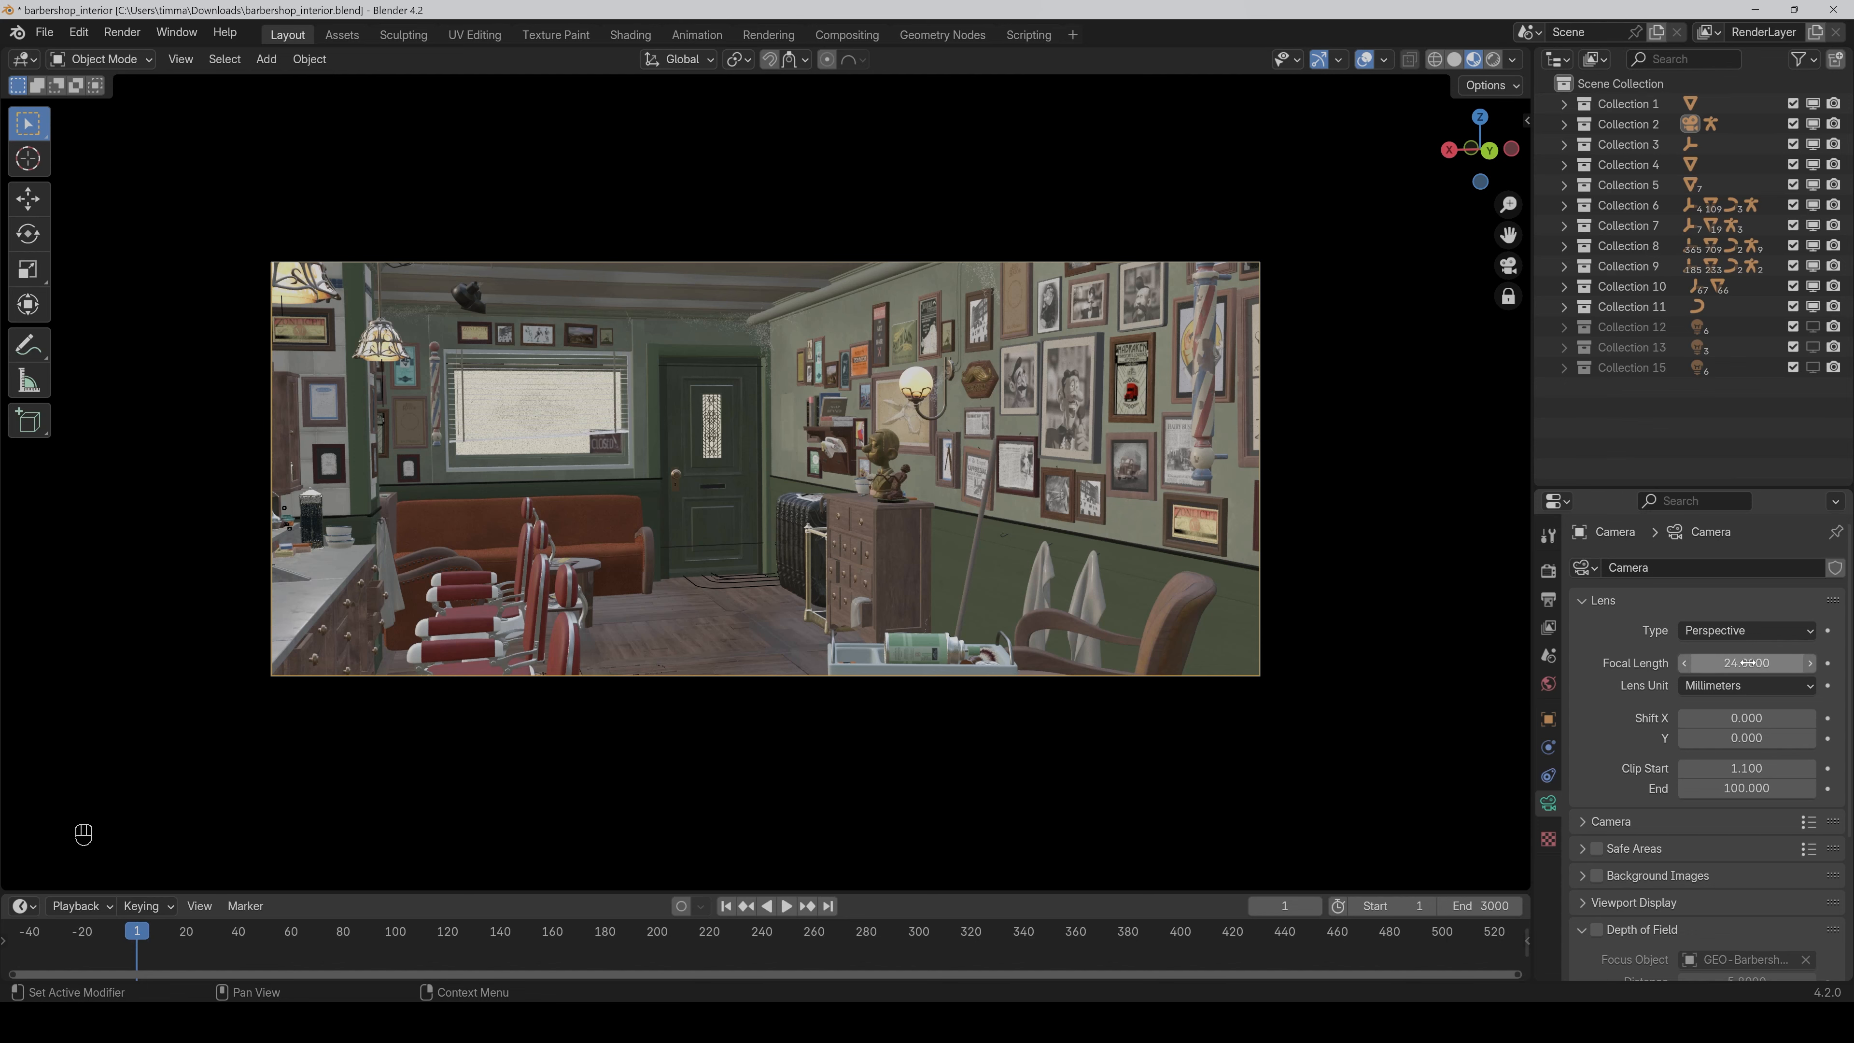
In the barbershop interior scene, lower the camera's focal length to 9 mm and save the file.
{"action": "left_click_drag", "start_coordinate": [1748, 663], "coordinate": [644, 663]}
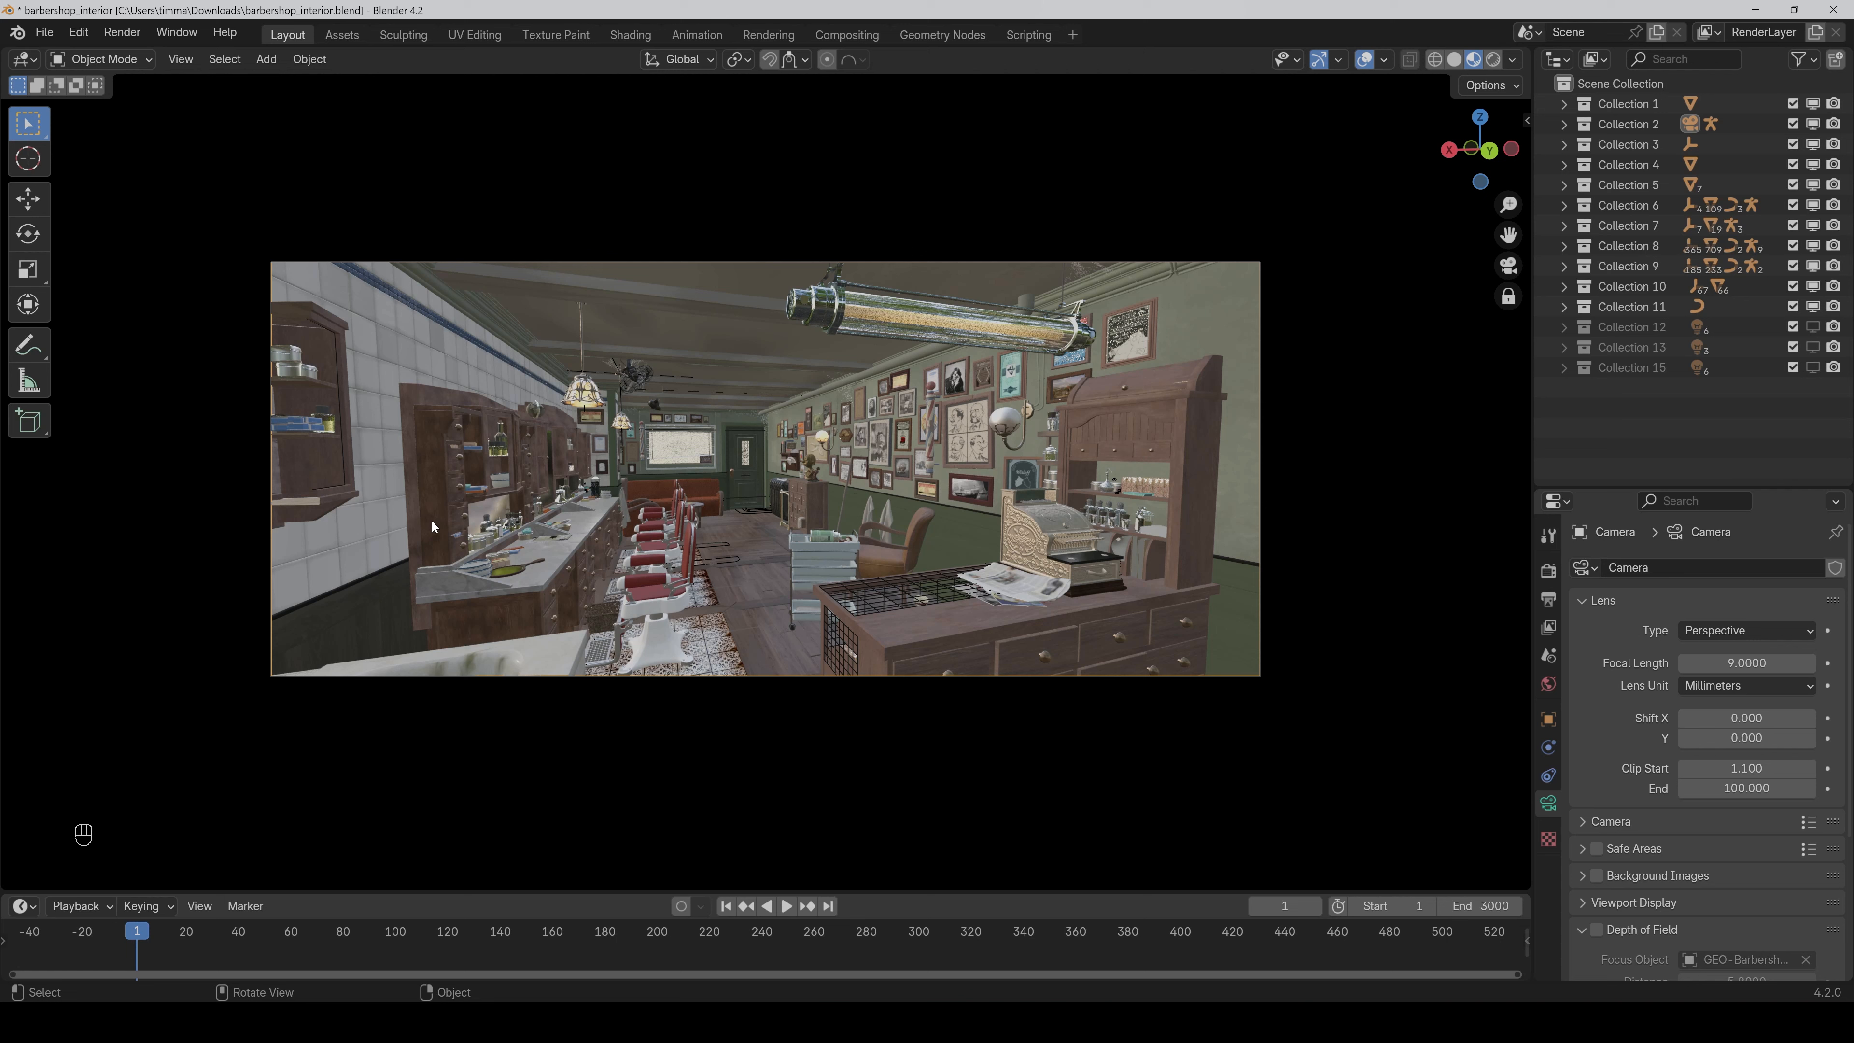
{"action": "key", "text": "ctrl+s"}
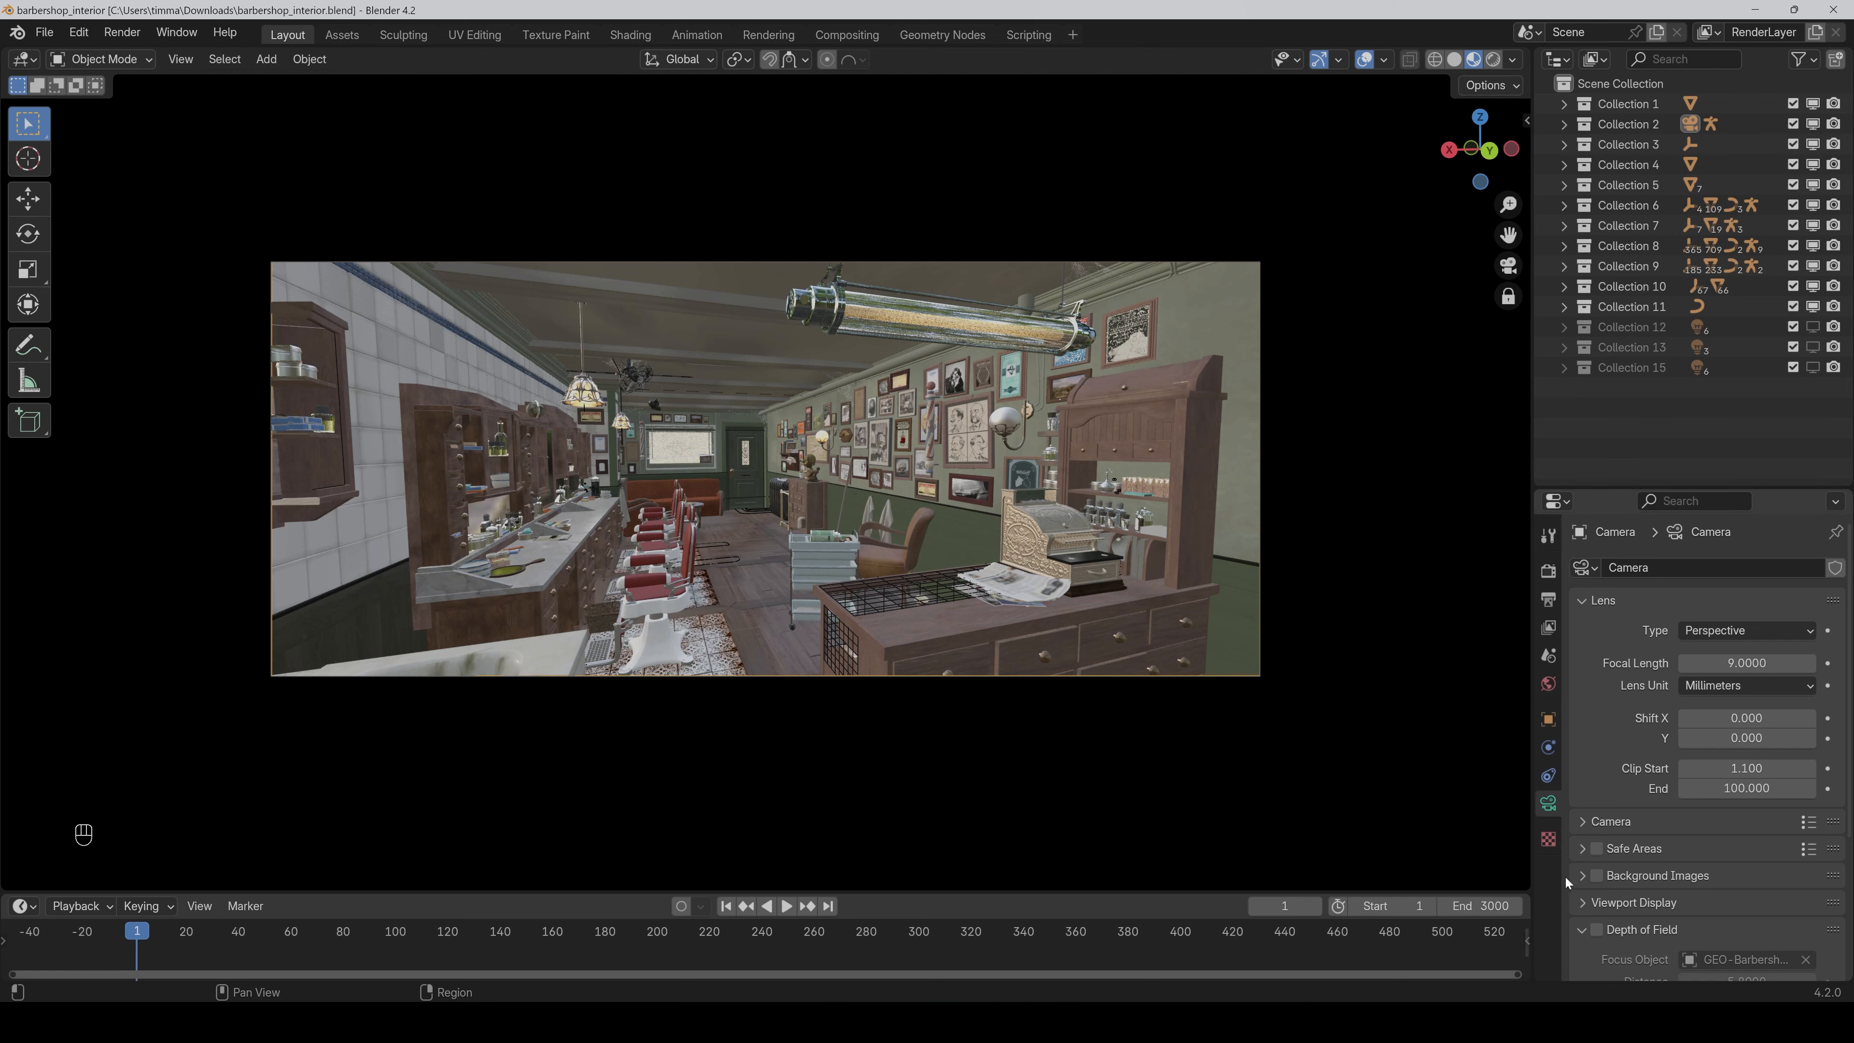
Enable Depth of Field on the barbershop camera and set its focal length to 17 mm.
{"action": "left_click", "coordinate": [1598, 929]}
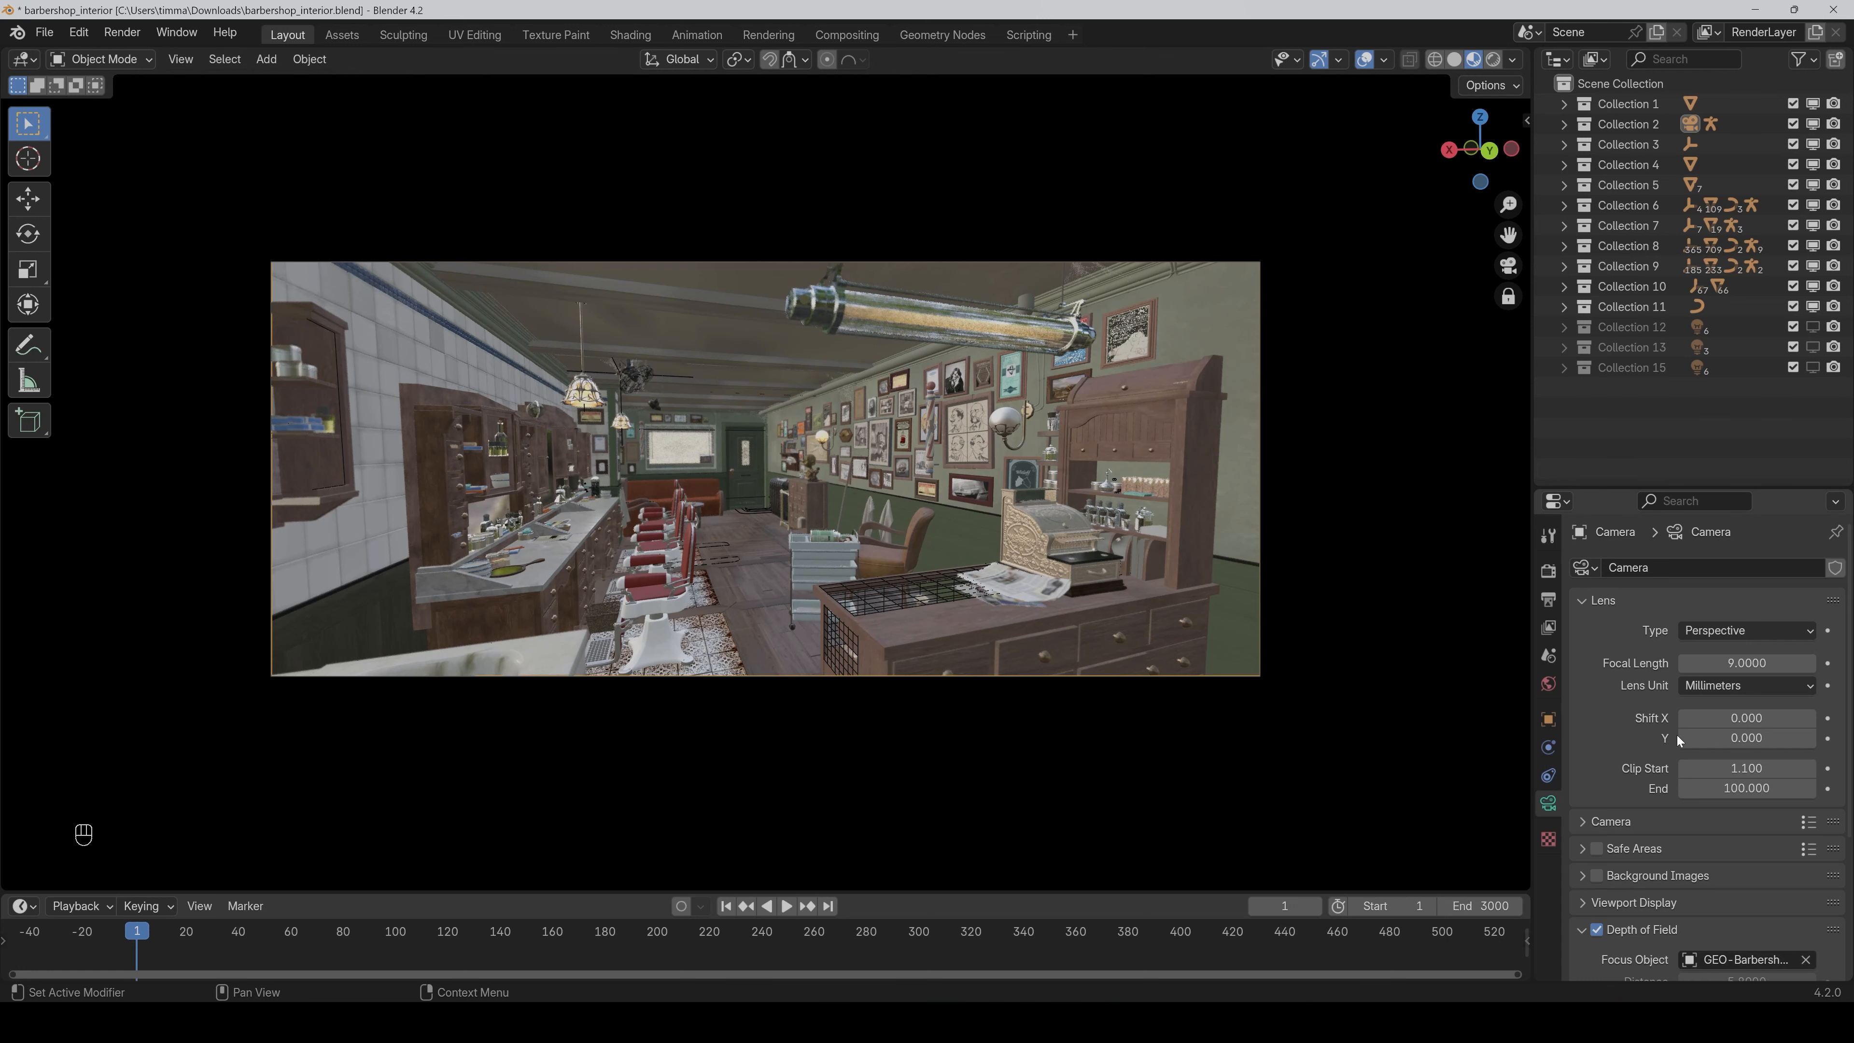
{"action": "double_click", "coordinate": [1747, 662]}
{"action": "type", "text": "17"}
{"action": "key", "text": "Return"}
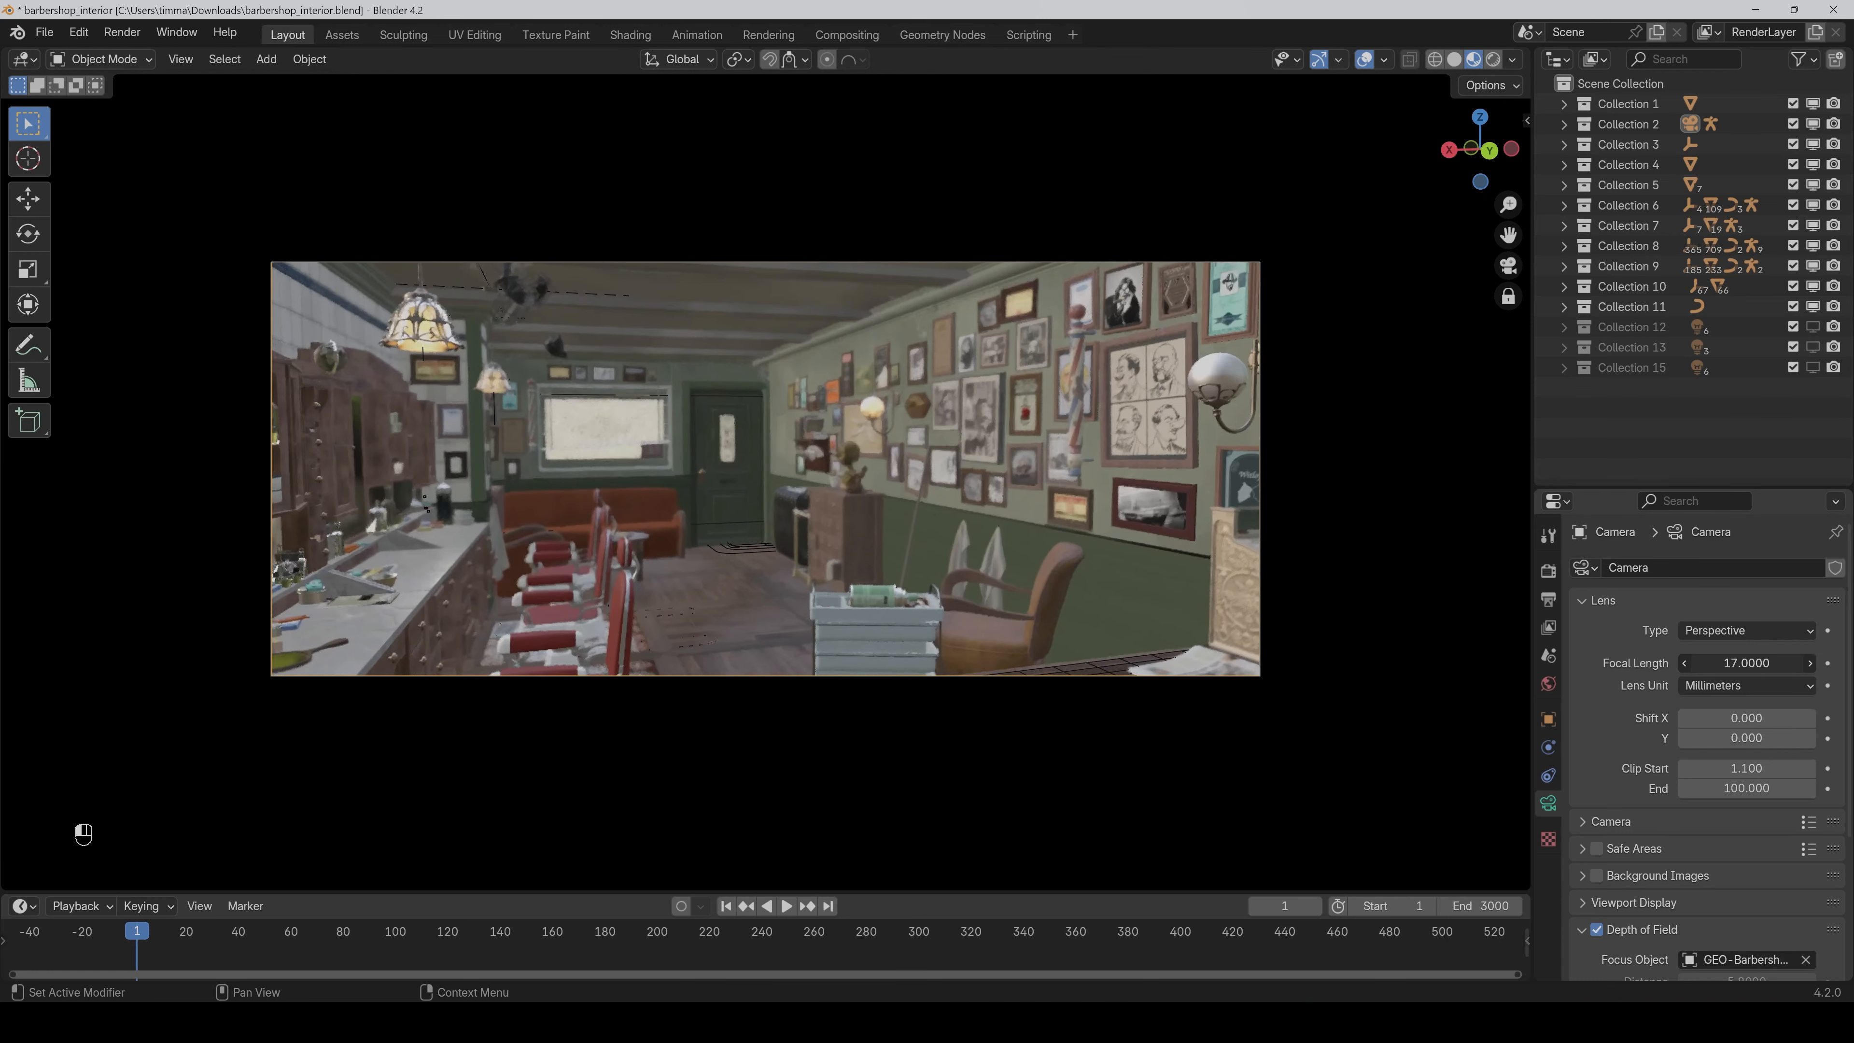
Set the barbershop camera's focal length to 24 mm.
{"action": "left_click_drag", "start_coordinate": [1727, 663], "coordinate": [1739, 663]}
{"action": "left_click", "coordinate": [1727, 663]}
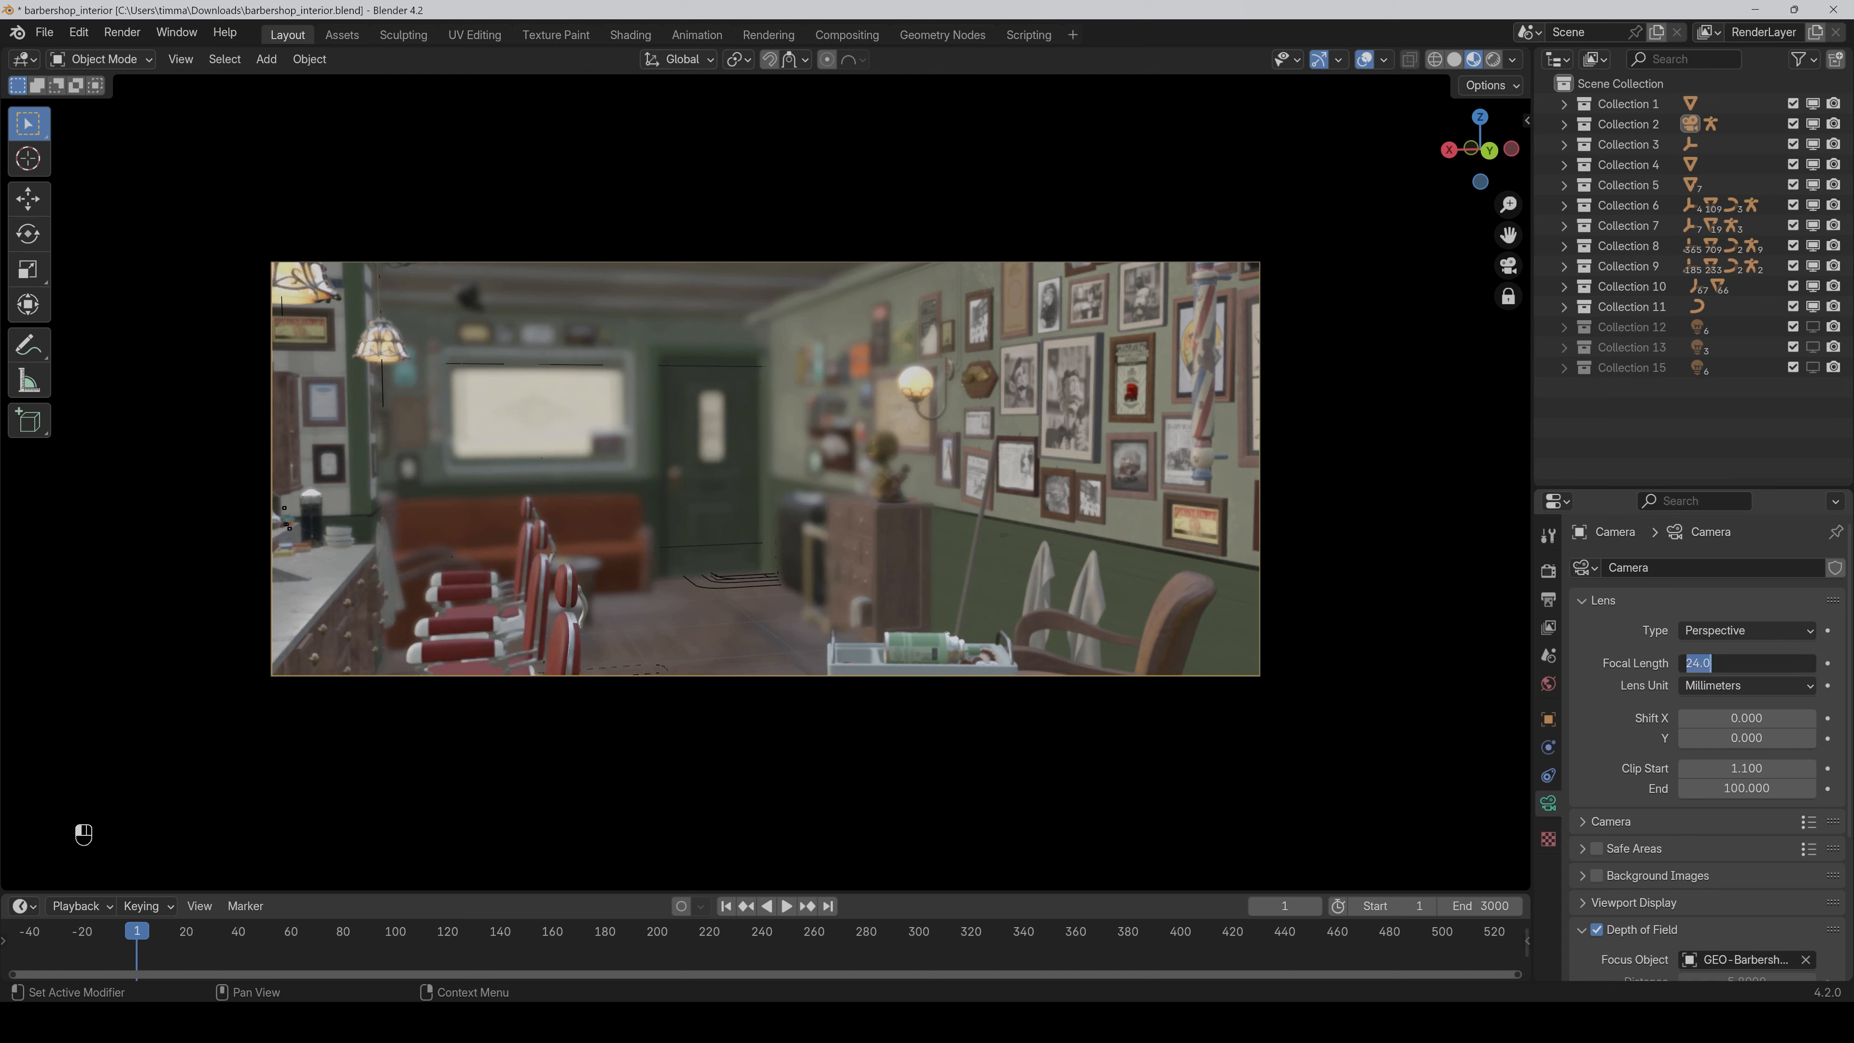
{"action": "key", "text": "Return"}
Try the barbershop camera's focal length at 5 mm and settle on 10 mm.
{"action": "left_click_drag", "start_coordinate": [1746, 662], "coordinate": [1620, 662]}
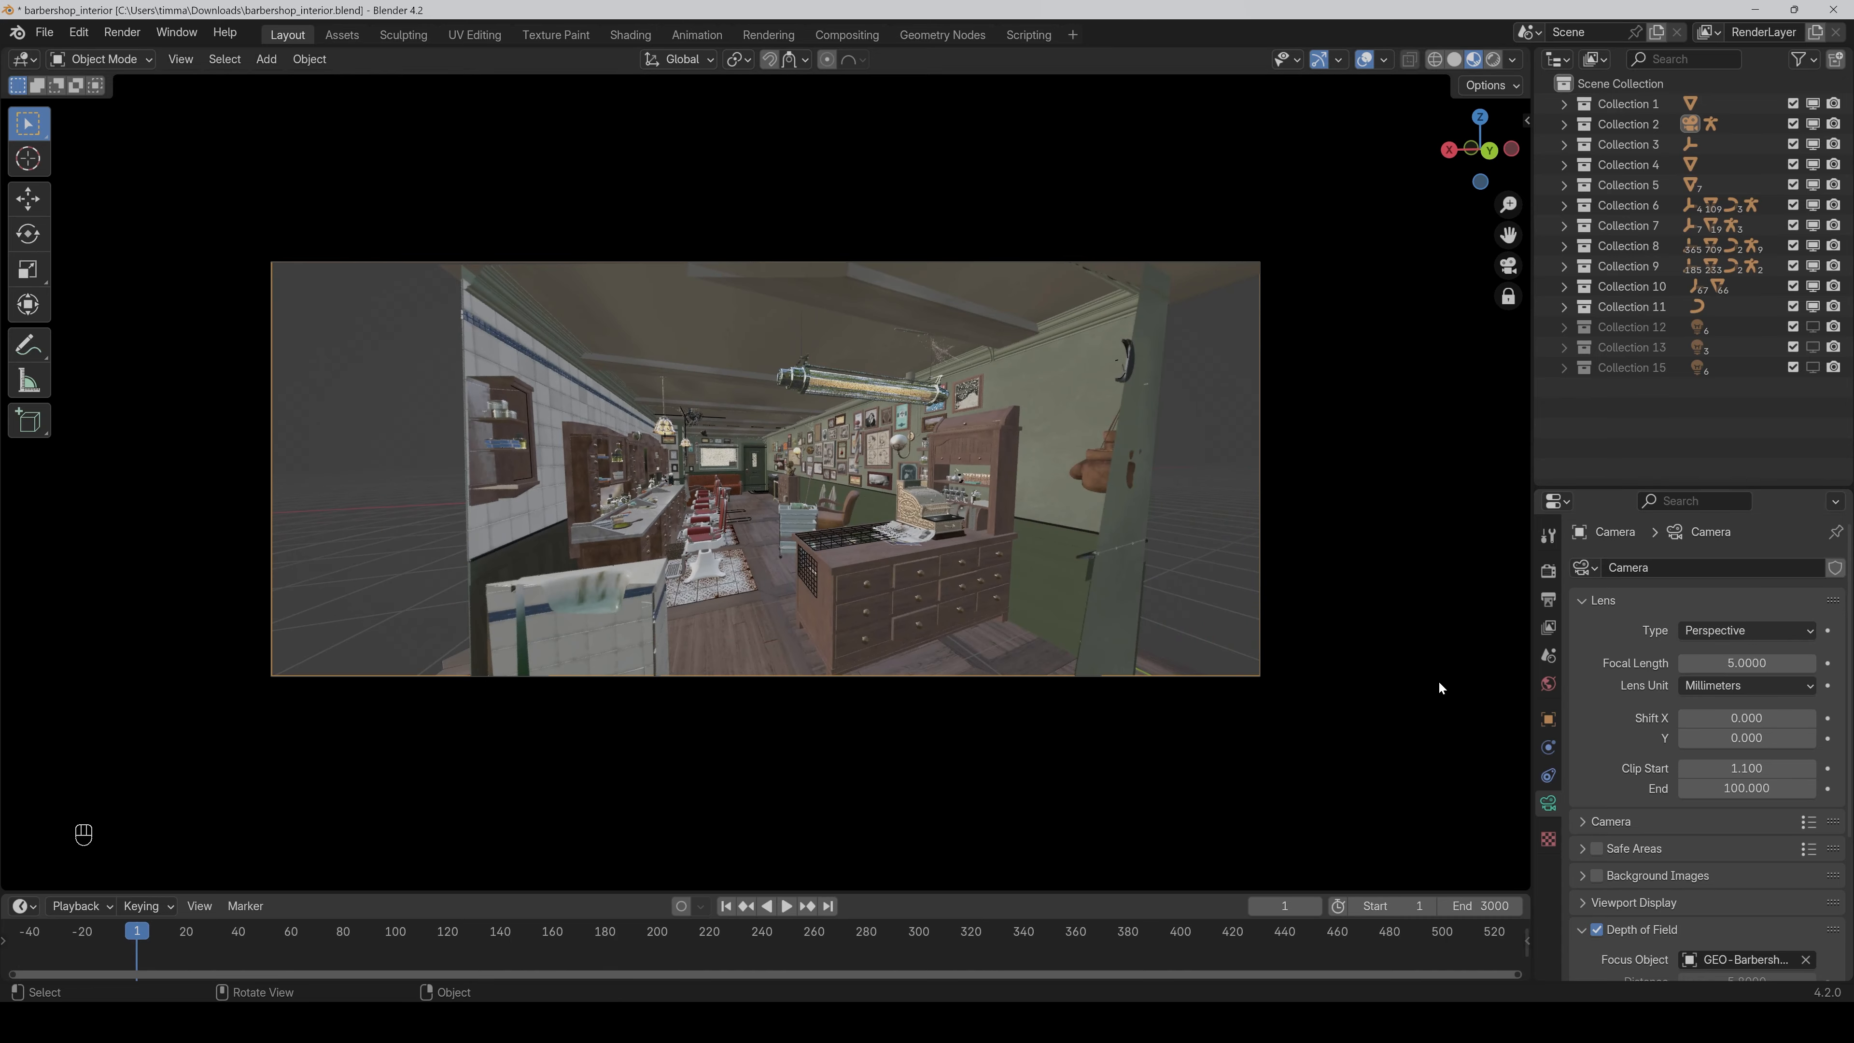
{"action": "left_click", "coordinate": [1746, 662]}
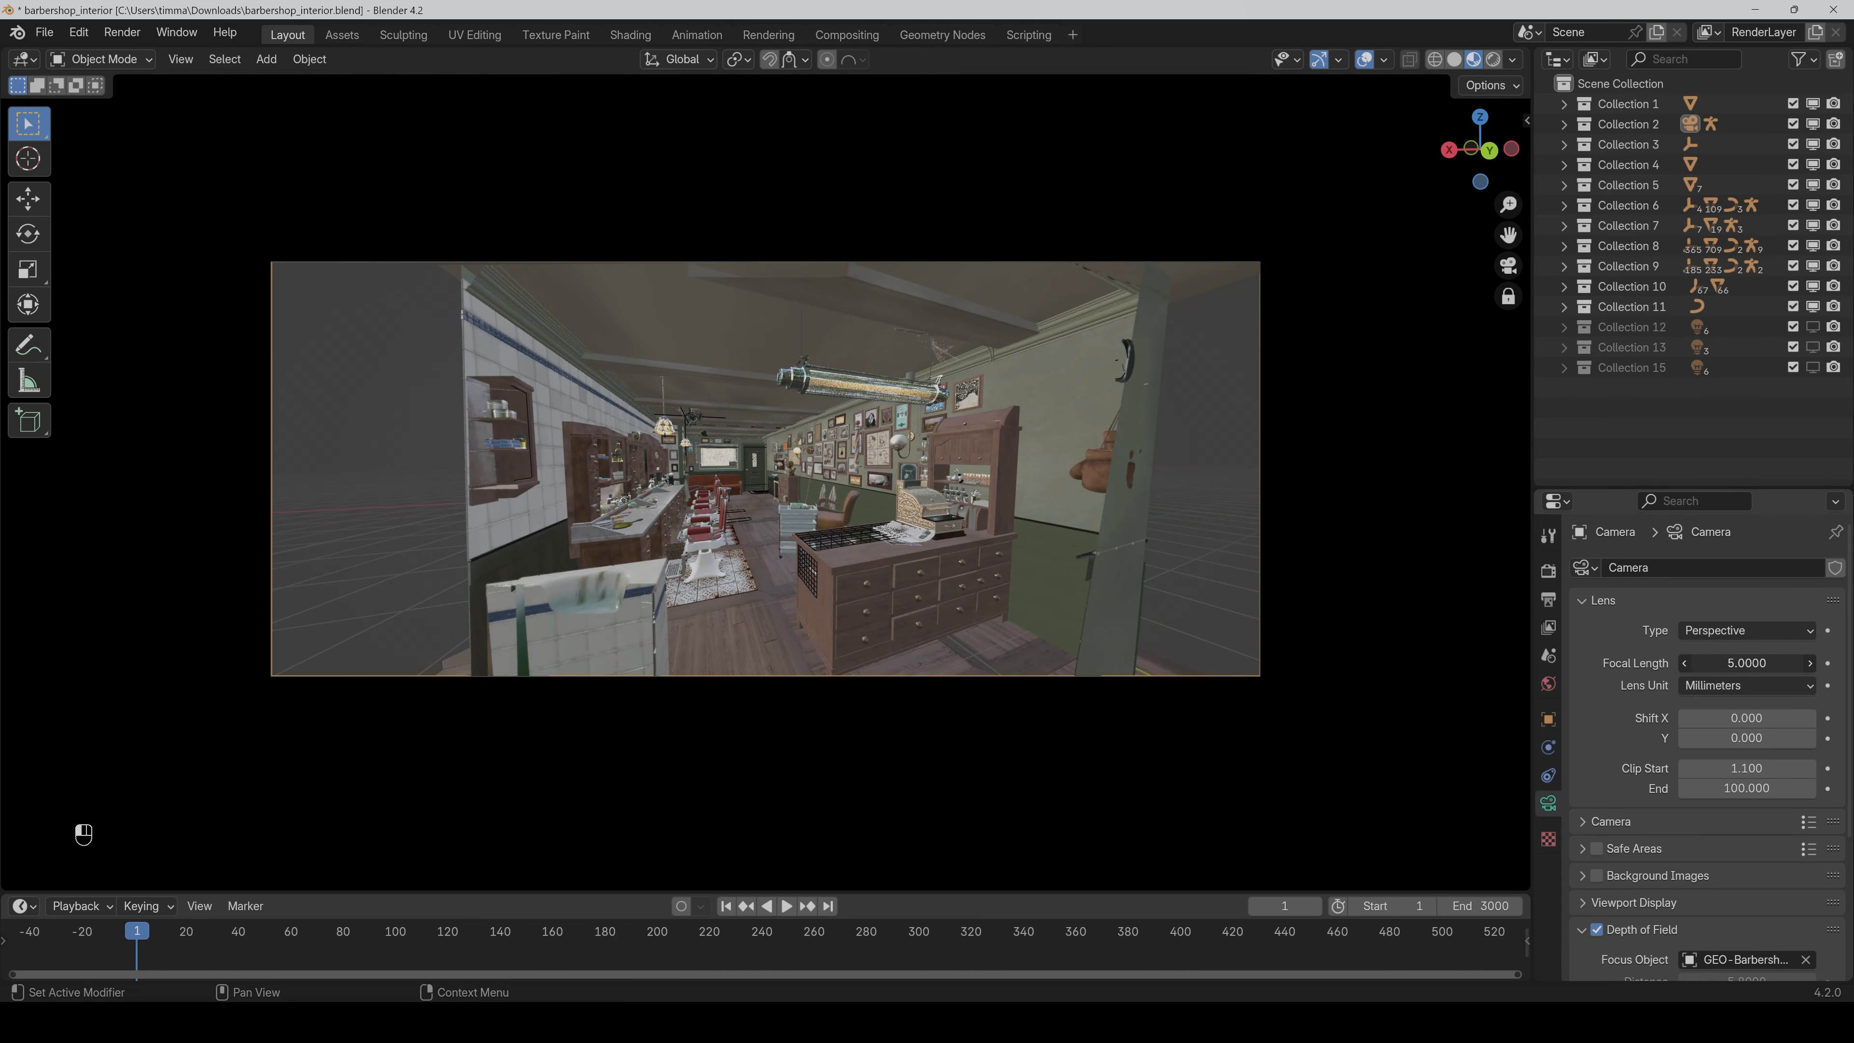
{"action": "type", "text": "10"}
{"action": "key", "text": "Return"}
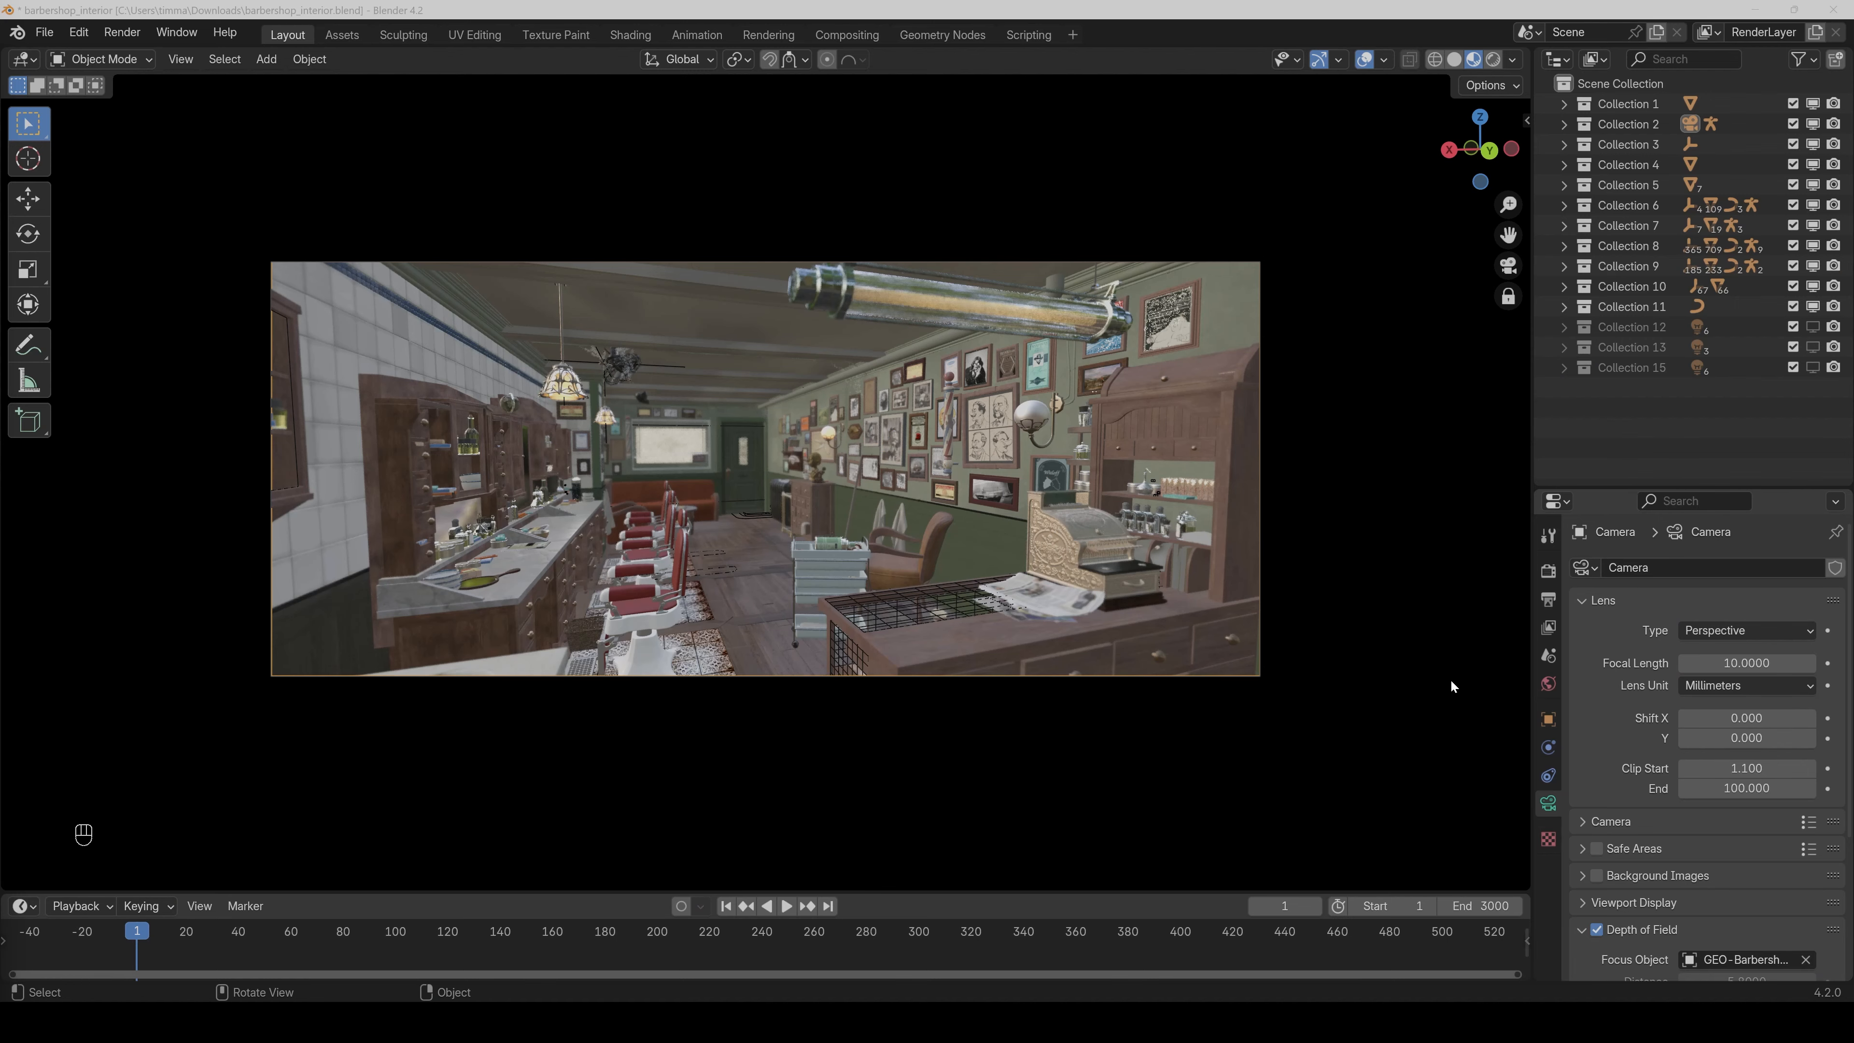
Set the F-Stop of the barbershop camera's depth of field aperture to 0.1.
{"action": "scroll", "coordinate": [1643, 797], "scroll_direction": "down", "scroll_amount": 5}
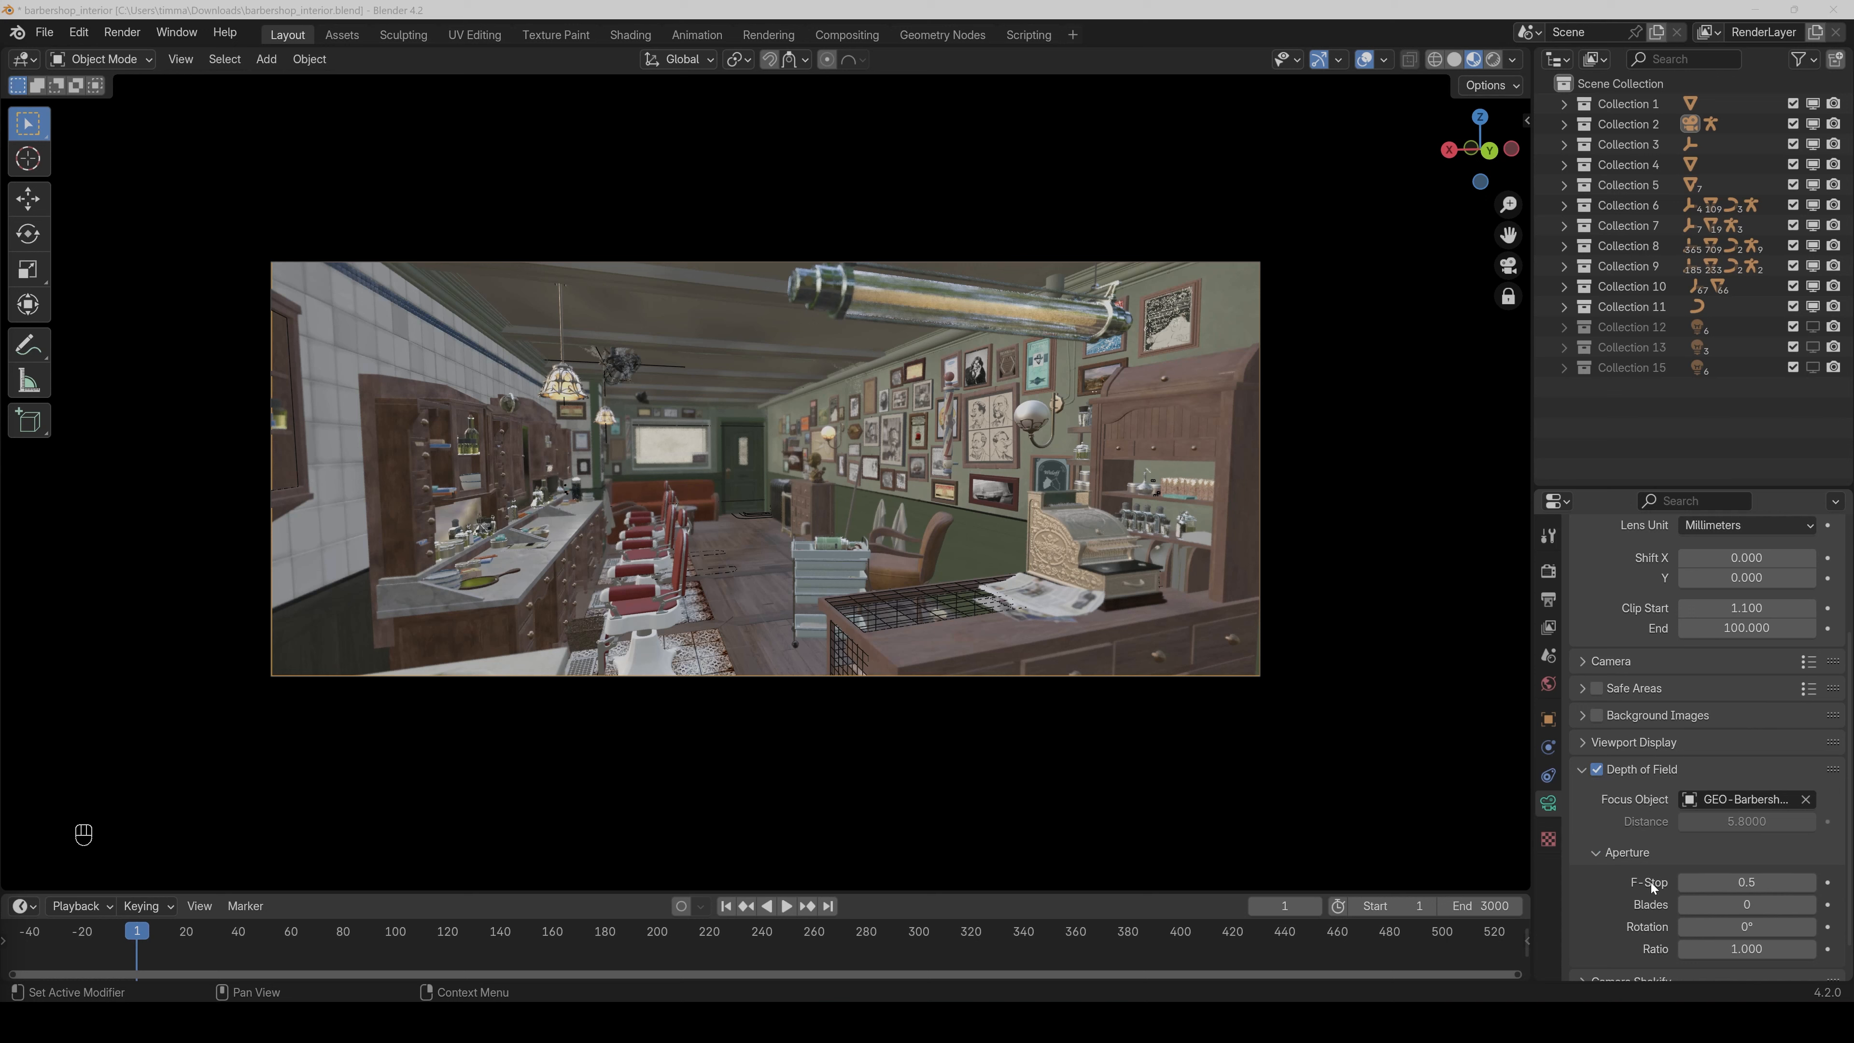
{"action": "left_click", "coordinate": [1742, 882]}
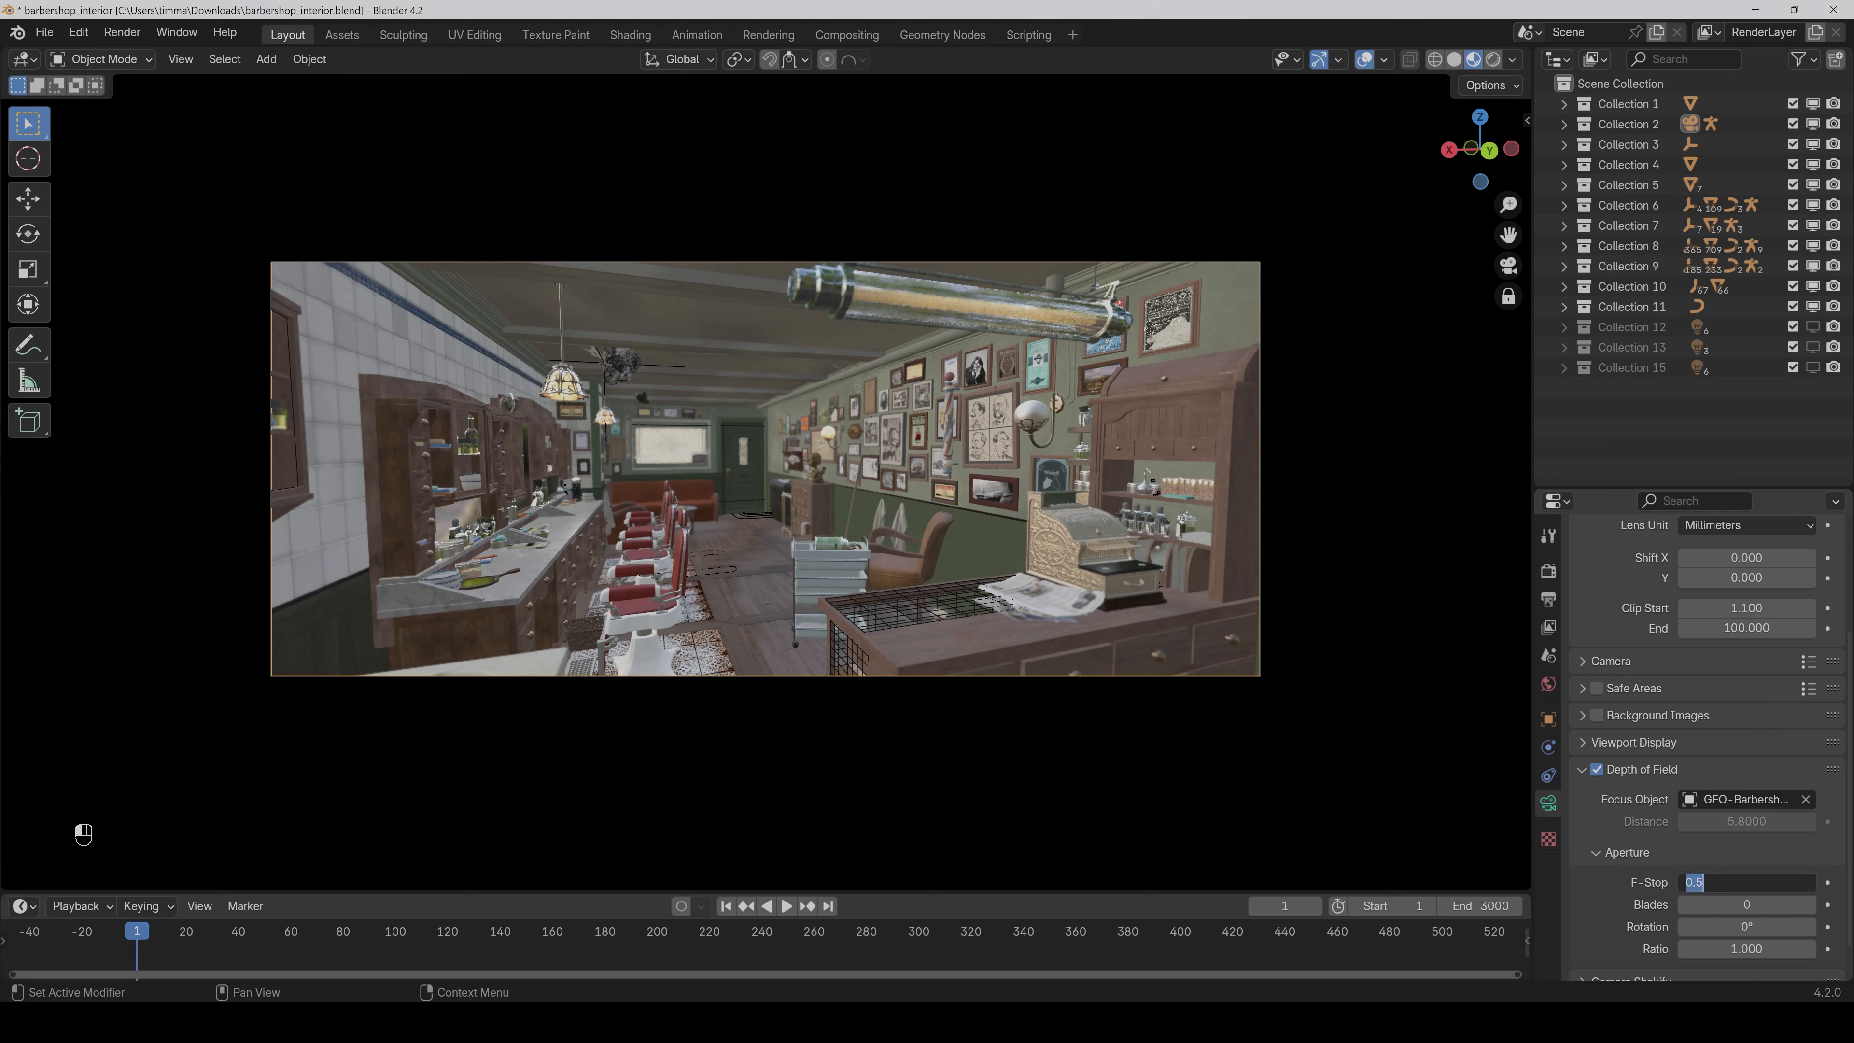
{"action": "type", "text": ".1"}
{"action": "key", "text": "Return"}
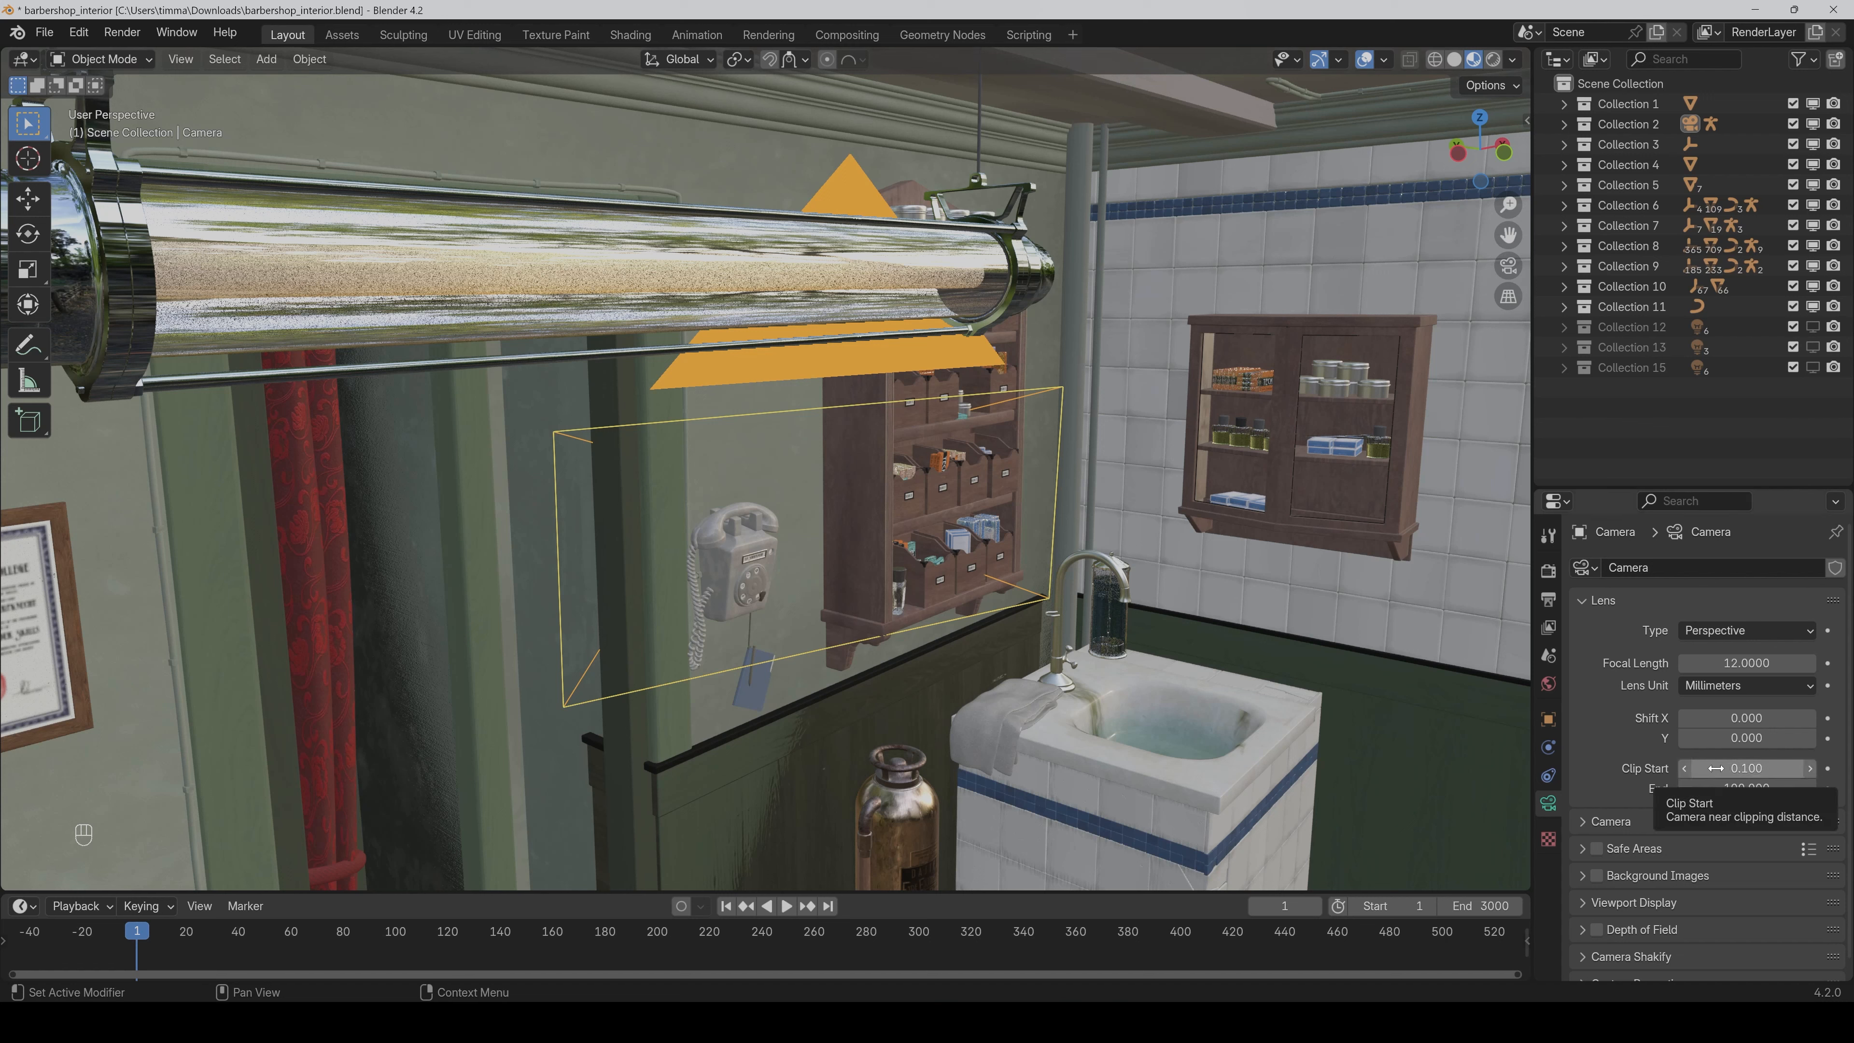
While viewing through the barbershop camera, set its Clip Start to 1 and reduce its Clip End distance.
{"action": "left_click", "coordinate": [1502, 272]}
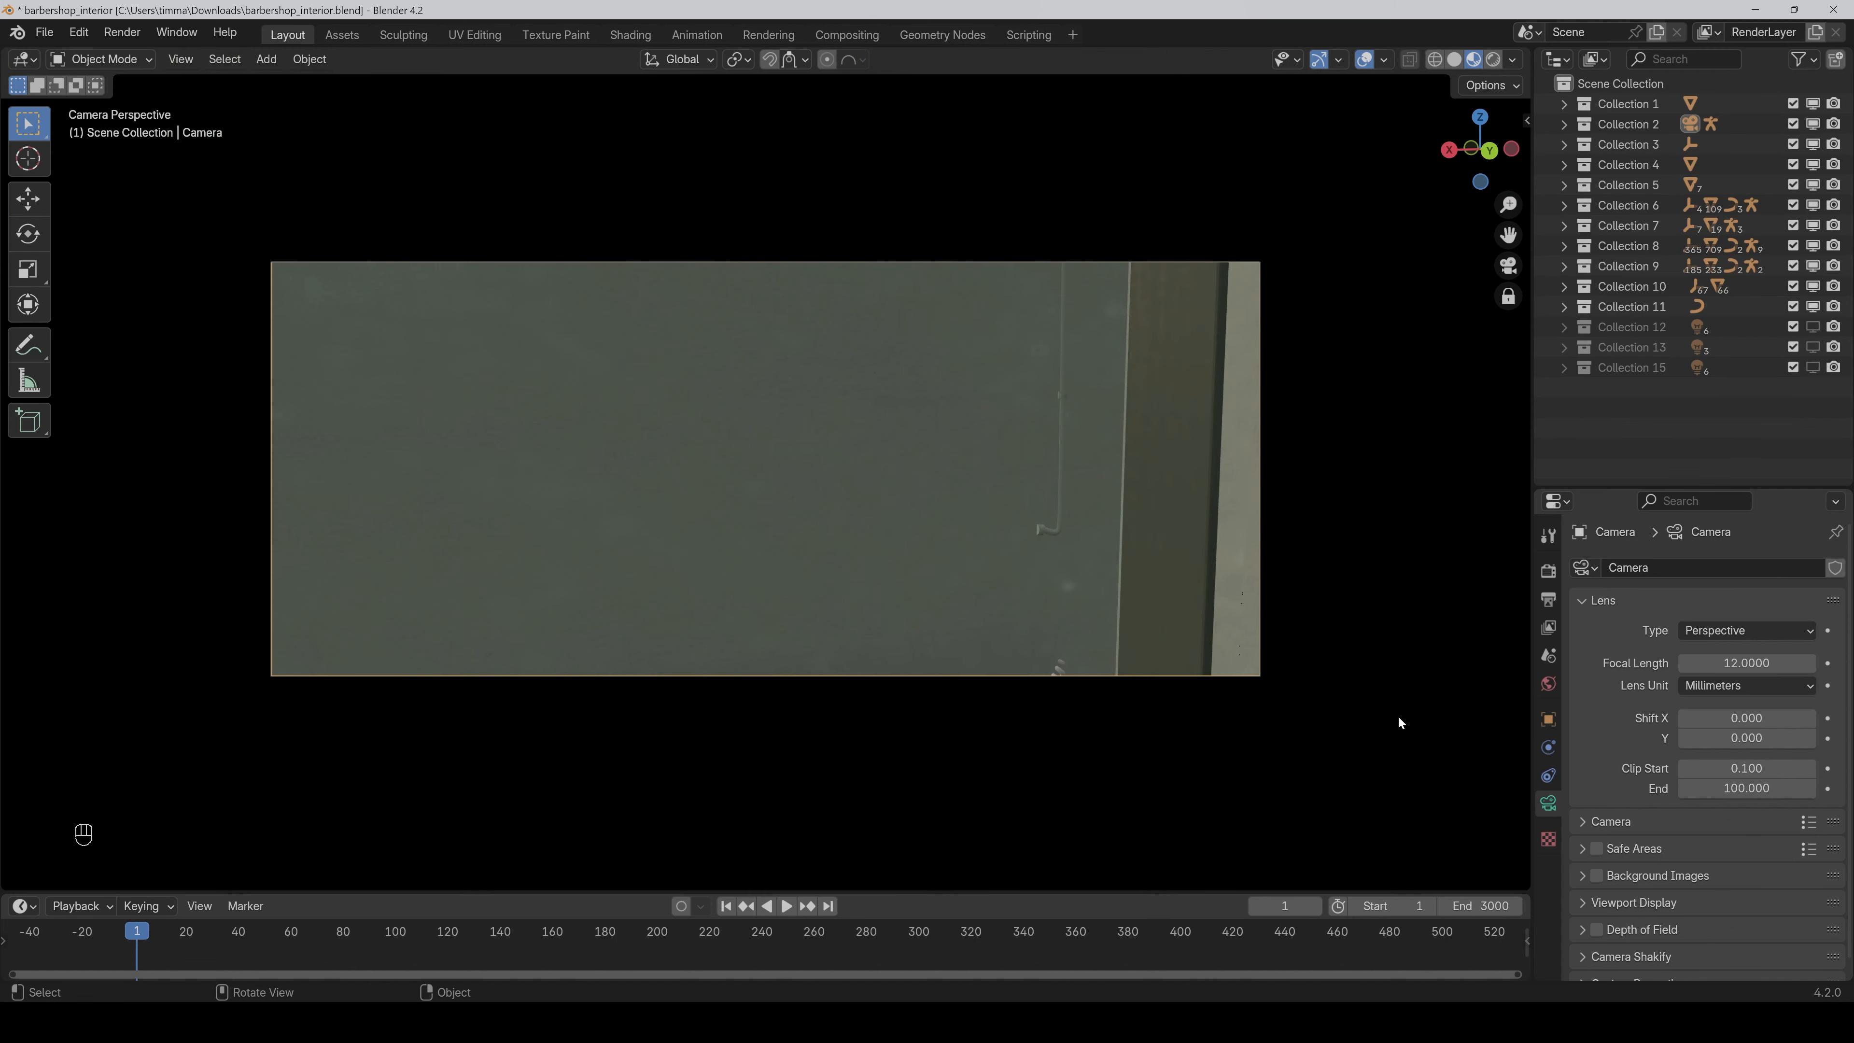
{"action": "left_click", "coordinate": [1746, 767]}
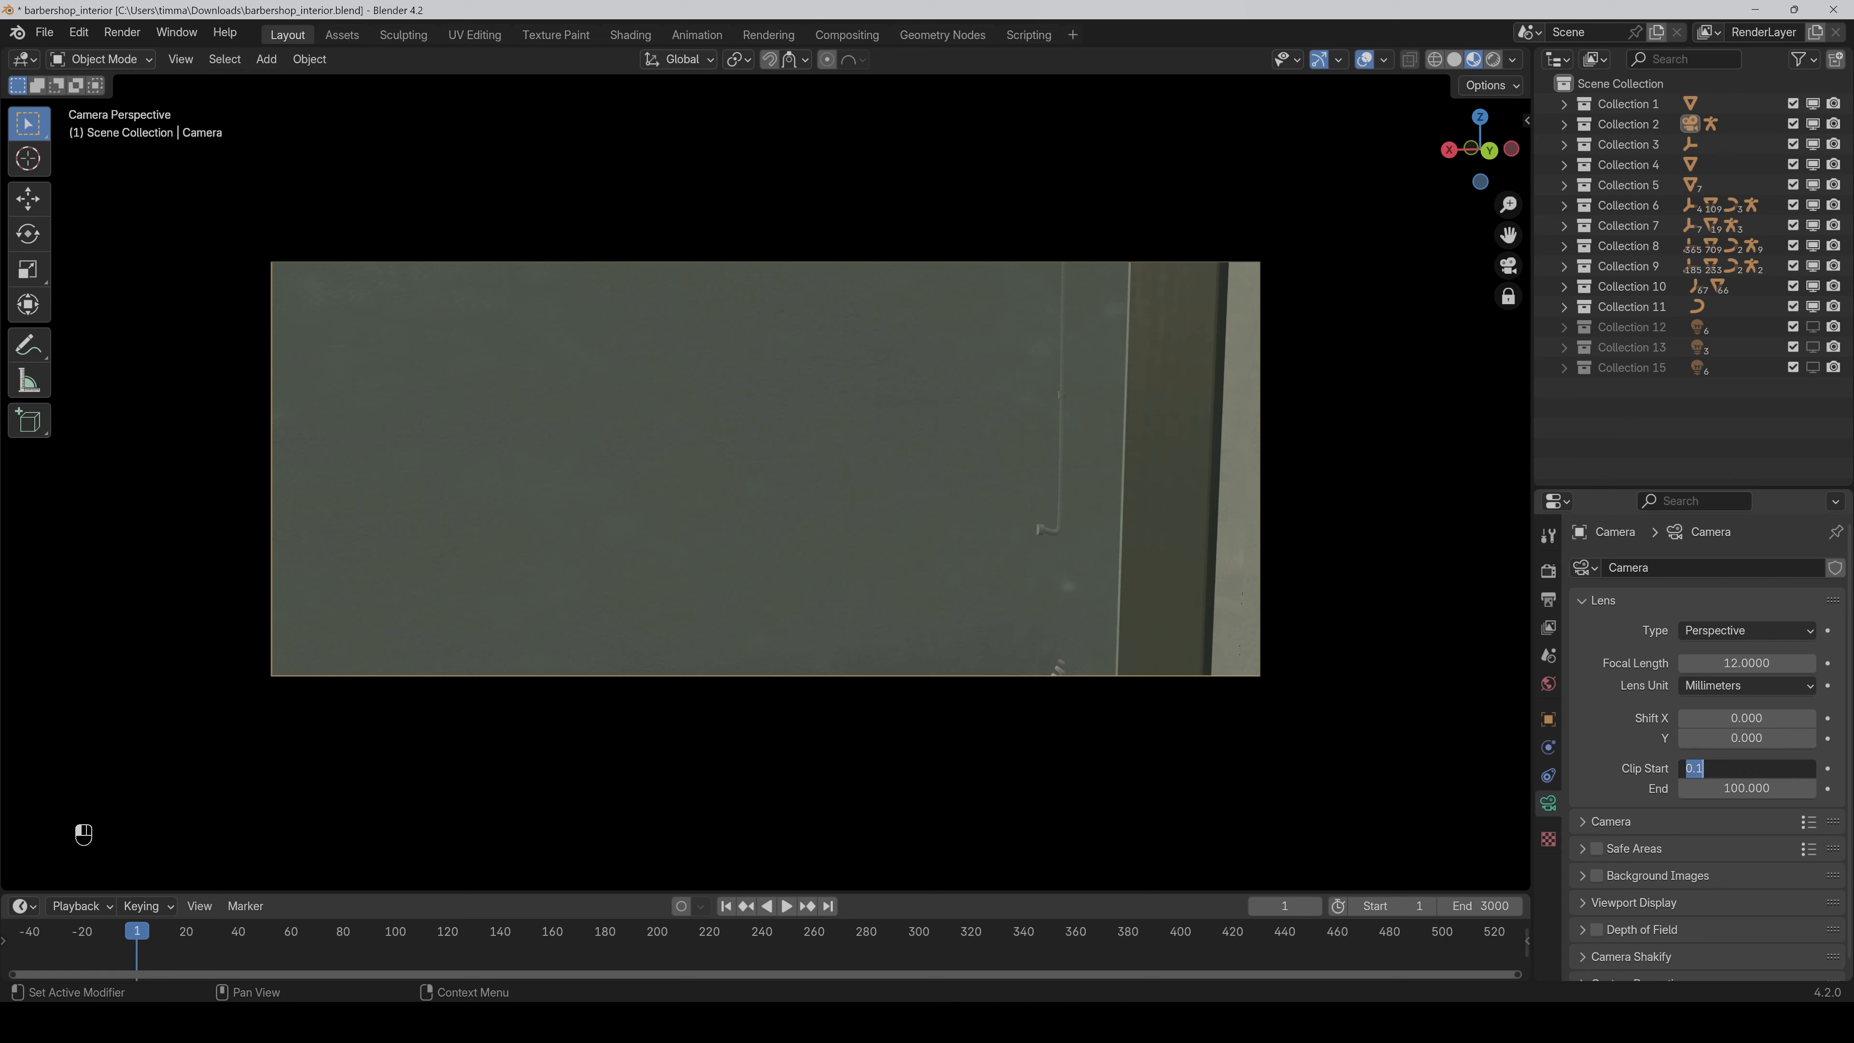
{"action": "type", "text": "1"}
{"action": "key", "text": "Return"}
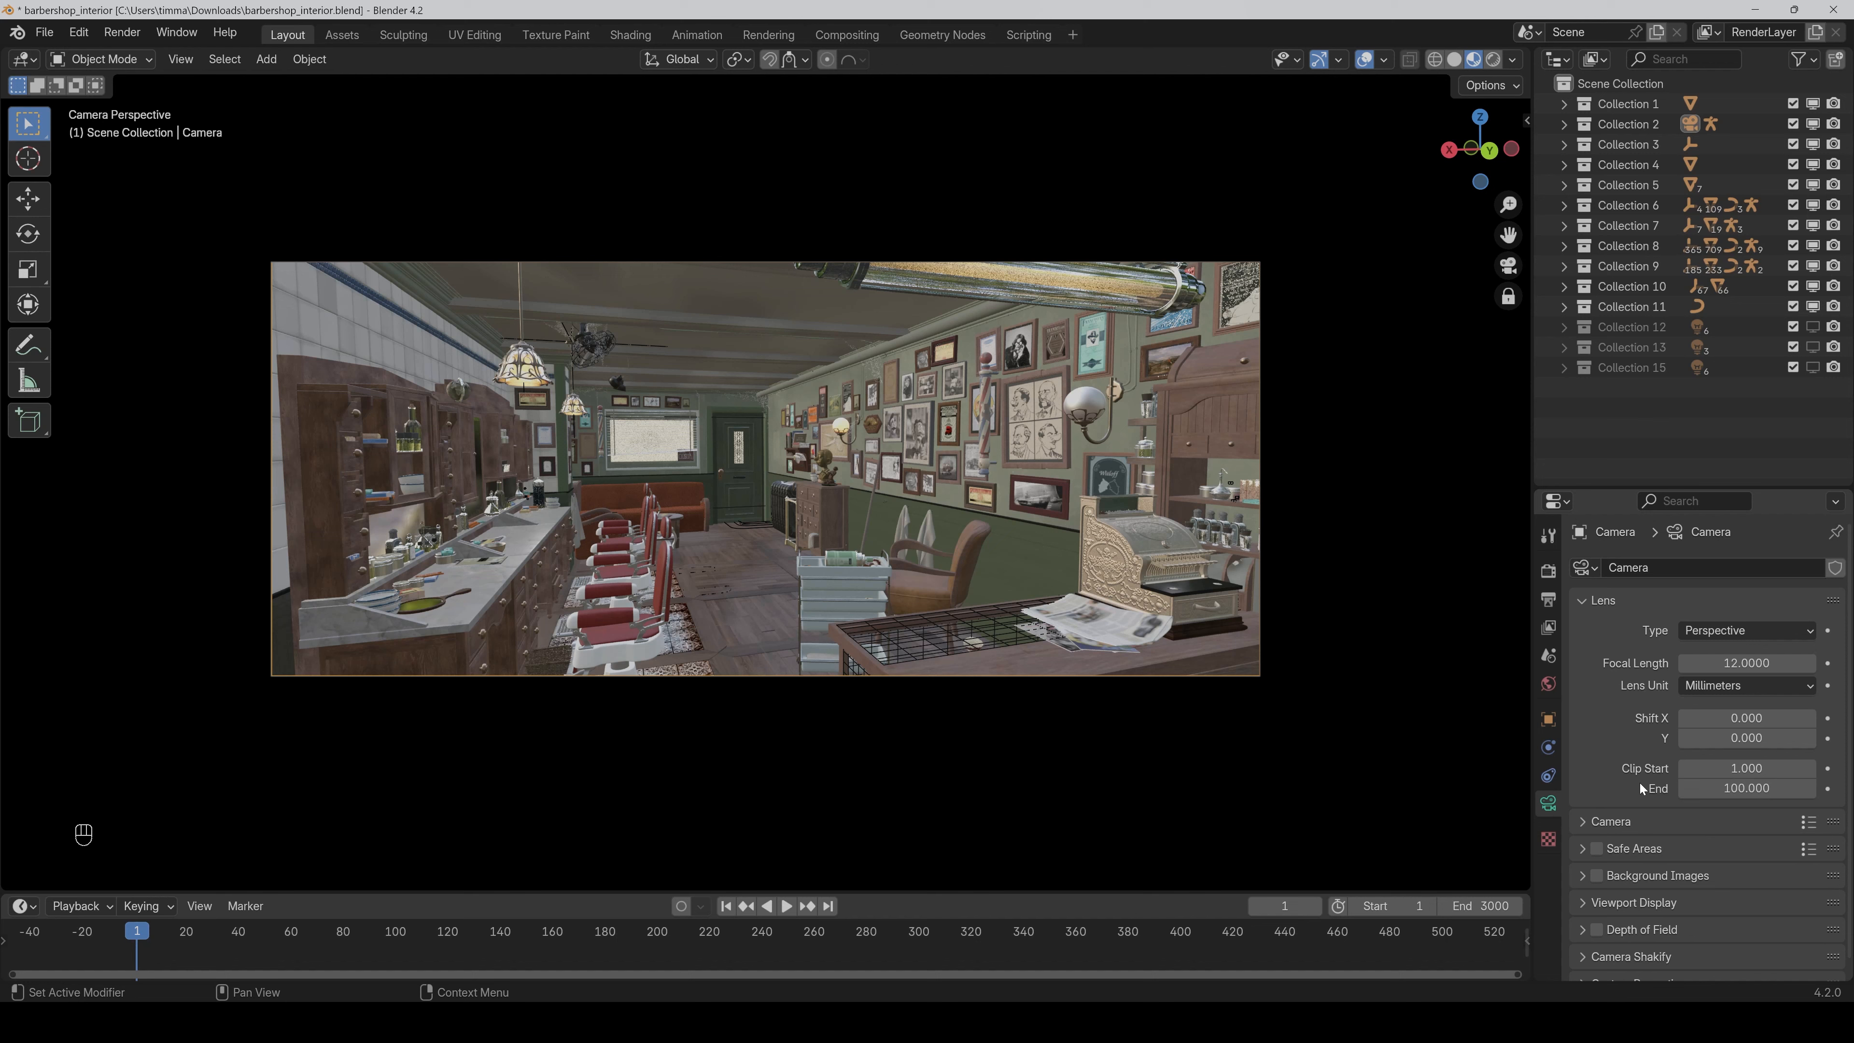
{"action": "left_click_drag", "start_coordinate": [1743, 788], "coordinate": [1537, 788]}
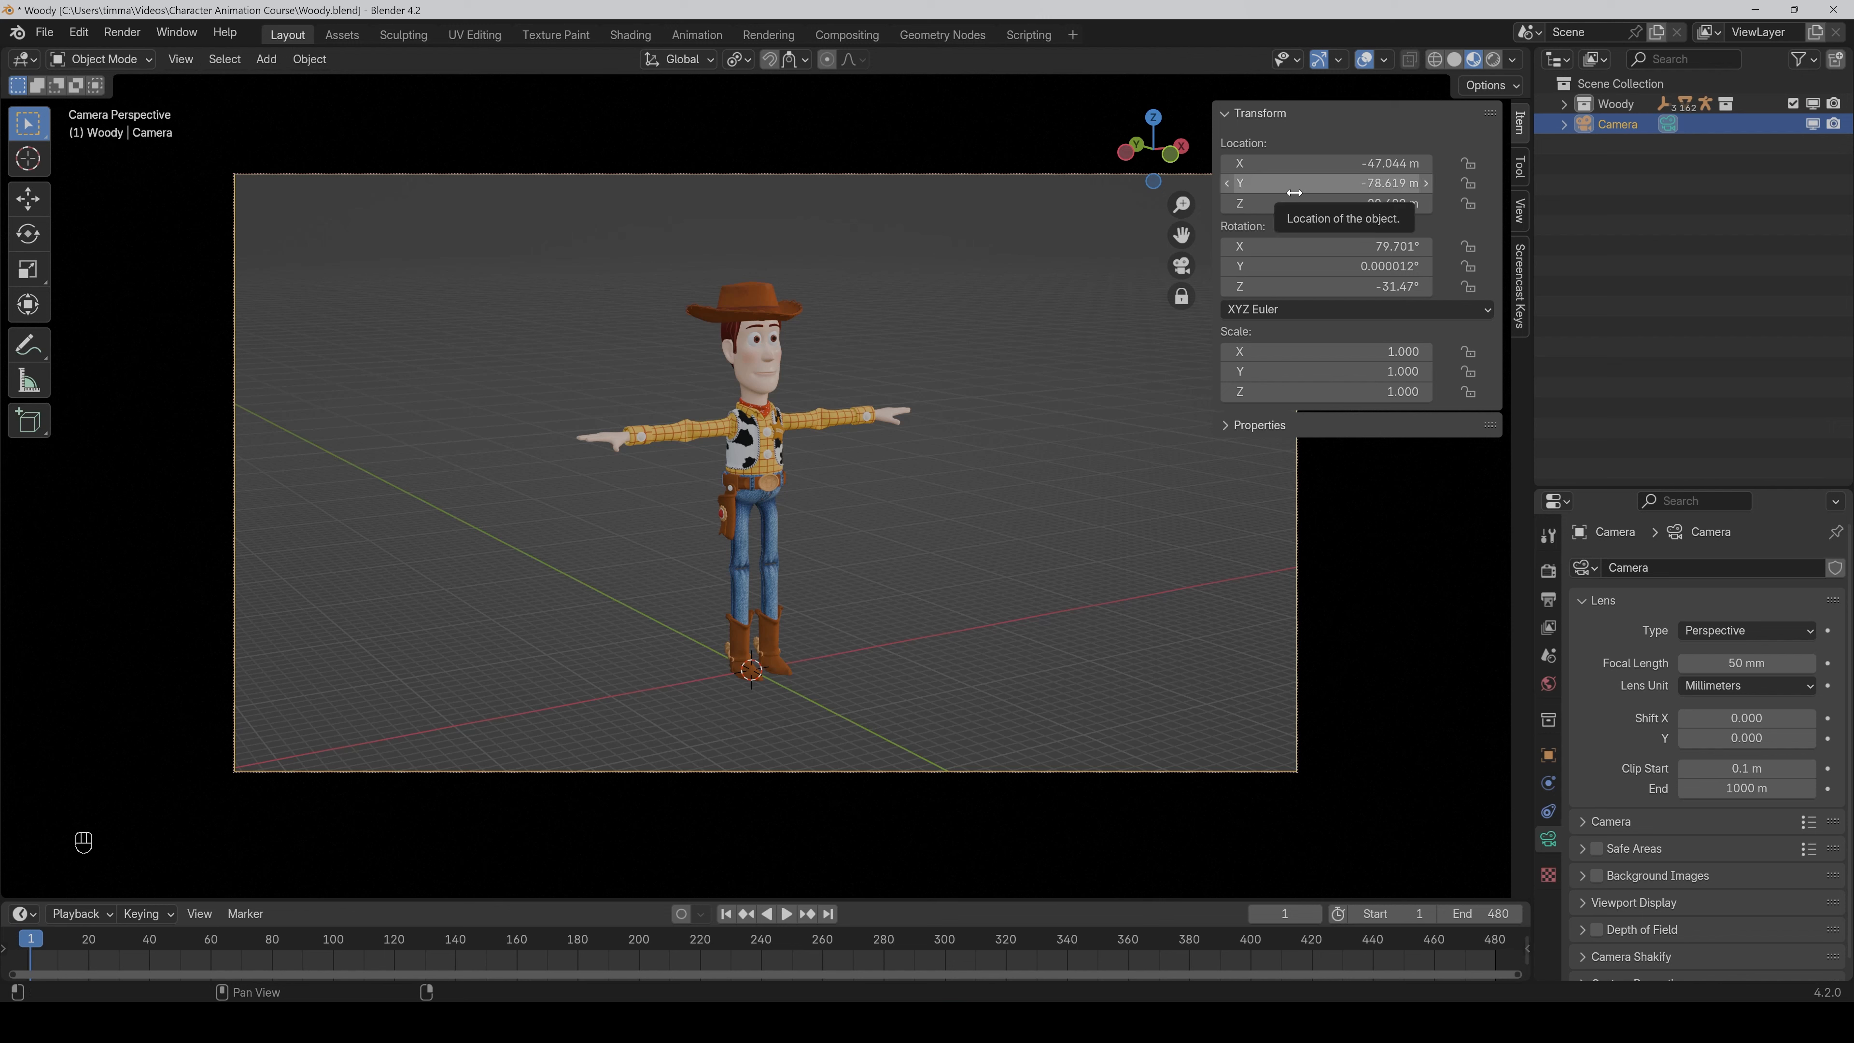
In the Woody scene, keyframe the camera's location and rotation at frame 1, and again at frame 80 with a closer front framing of Woody's upper body.
{"action": "key", "text": "i"}
{"action": "key", "text": "i"}
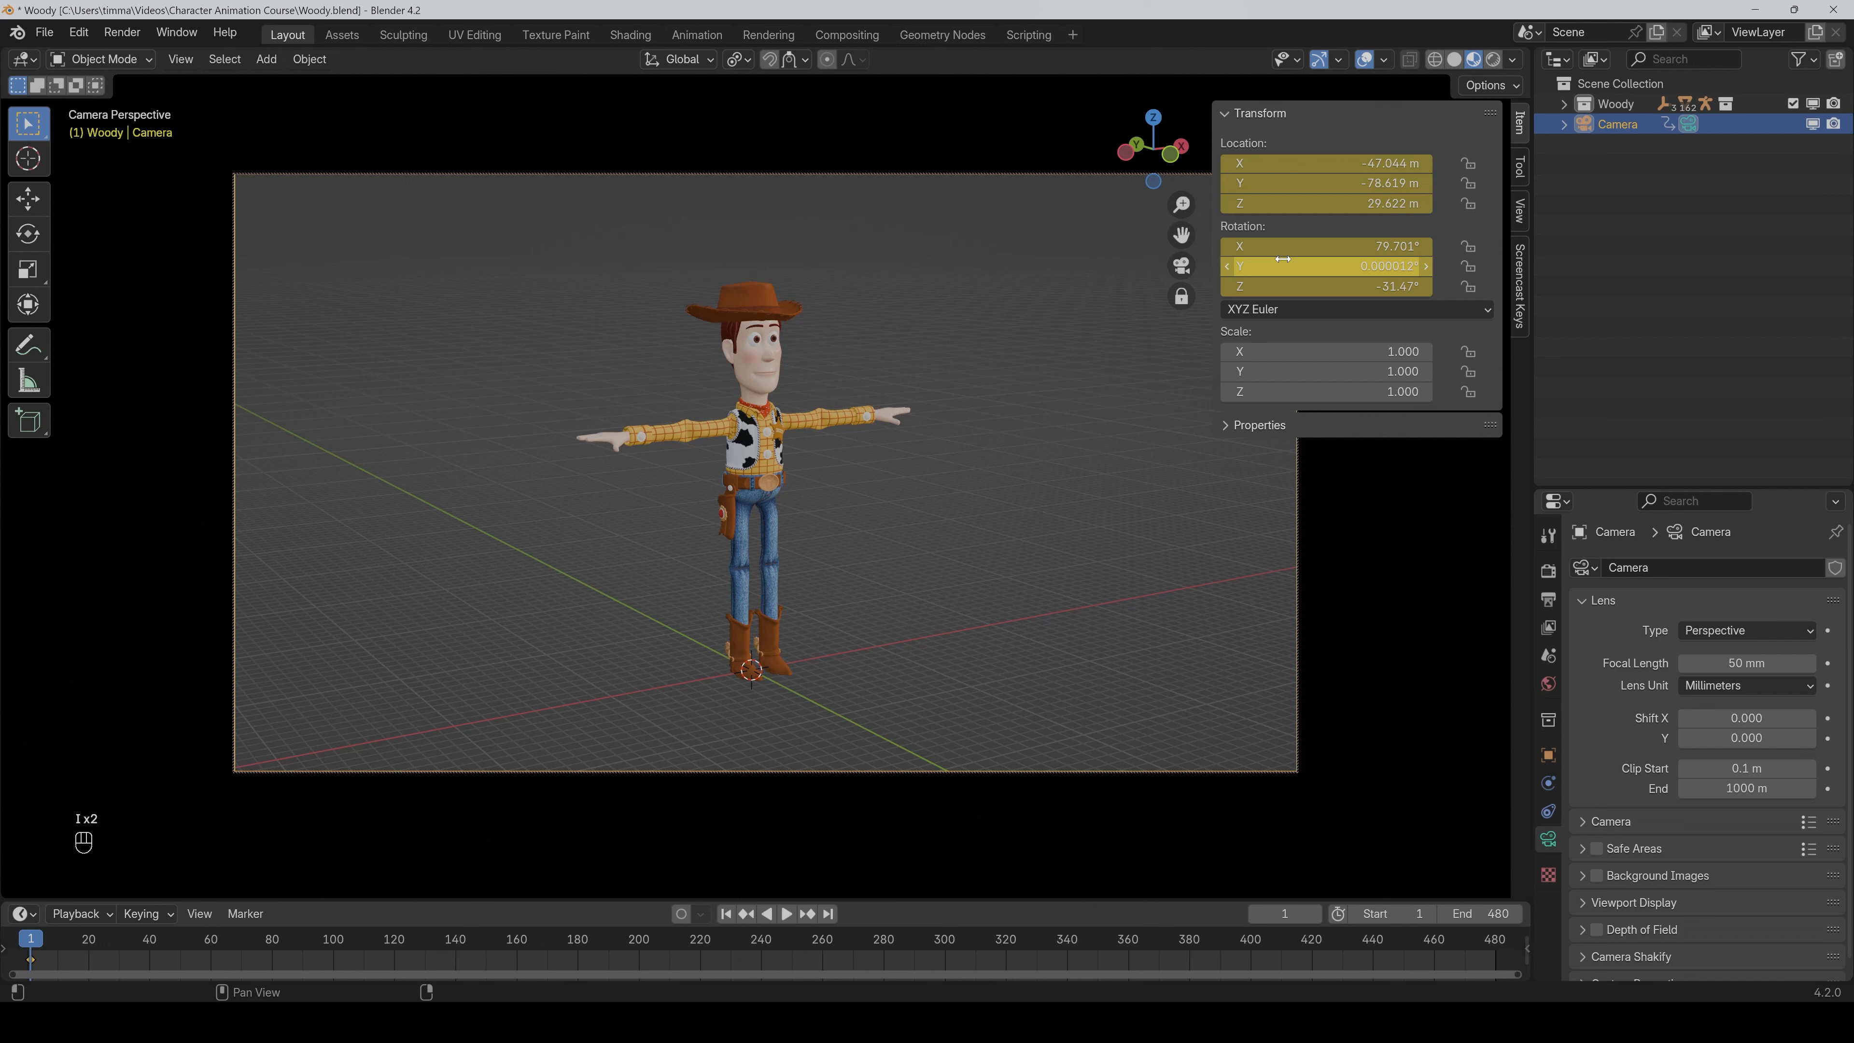
{"action": "left_click", "coordinate": [271, 942]}
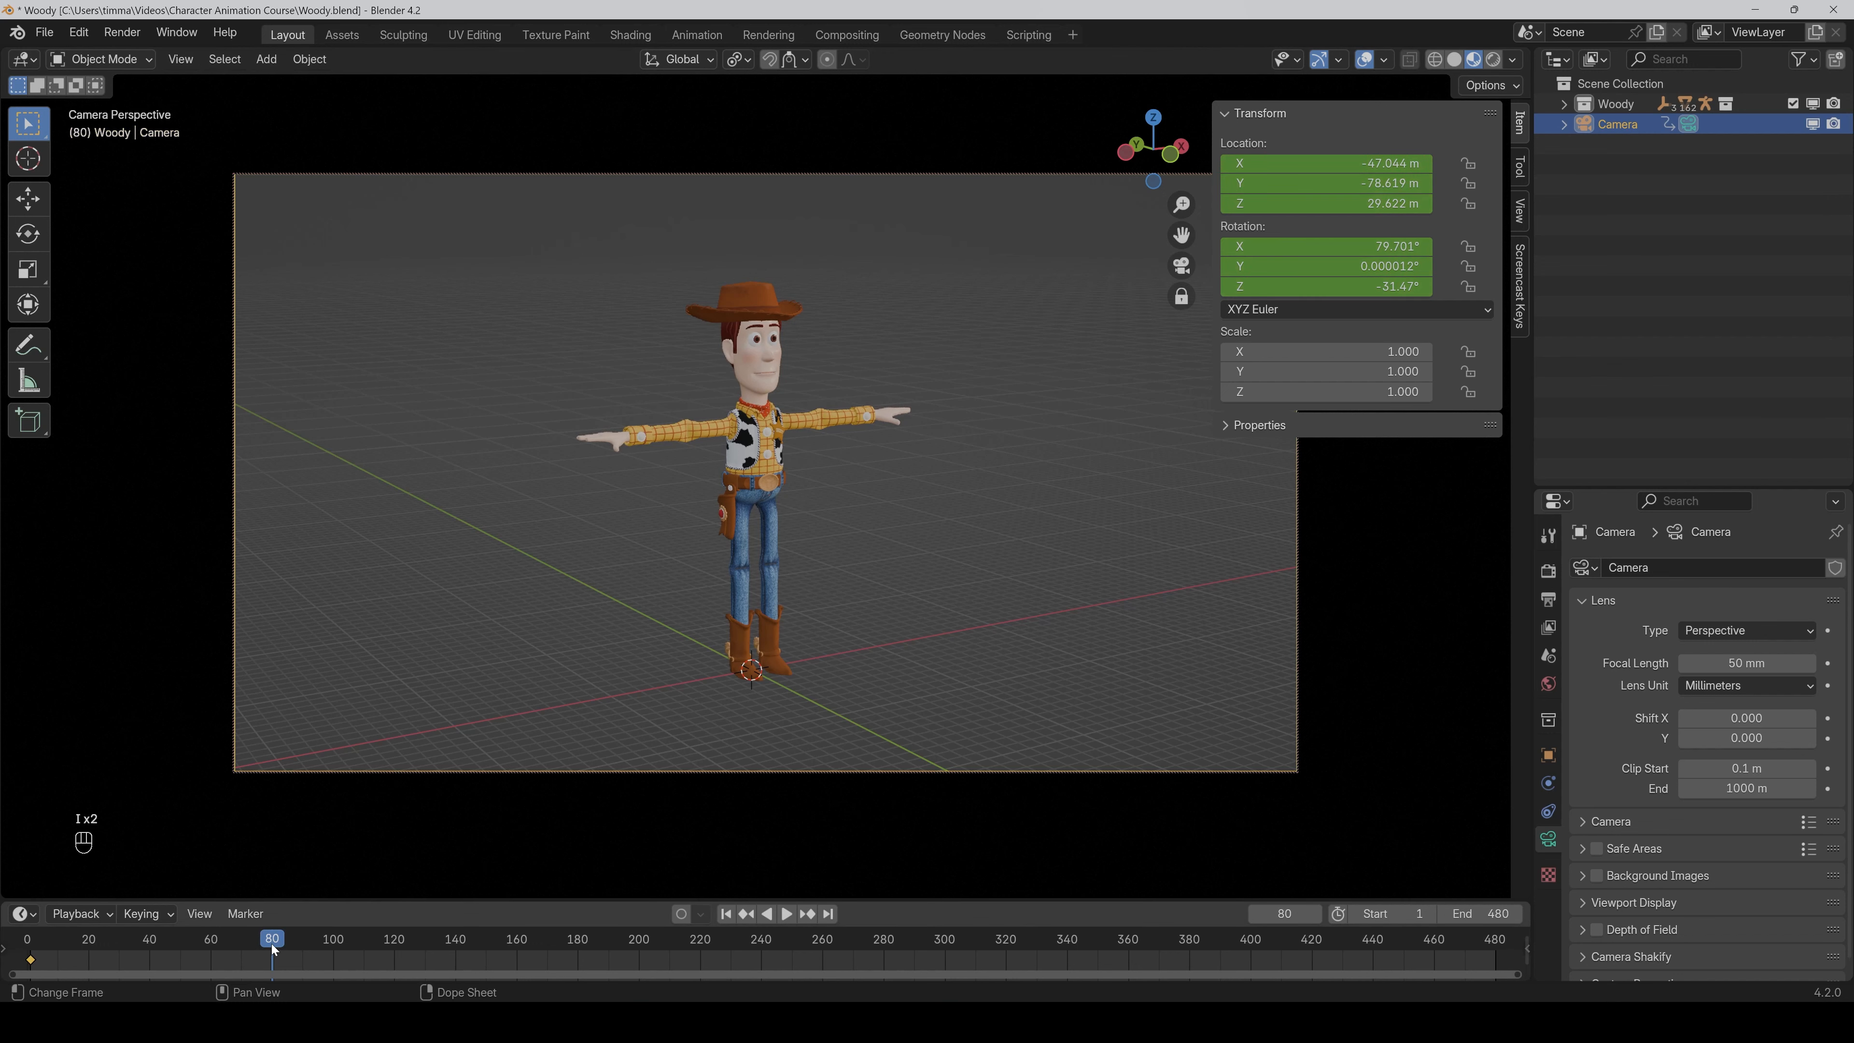
{"action": "scroll", "coordinate": [854, 539], "scroll_direction": "up", "scroll_amount": 4}
{"action": "middle_click_drag", "start_coordinate": [853, 539], "coordinate": [768, 530]}
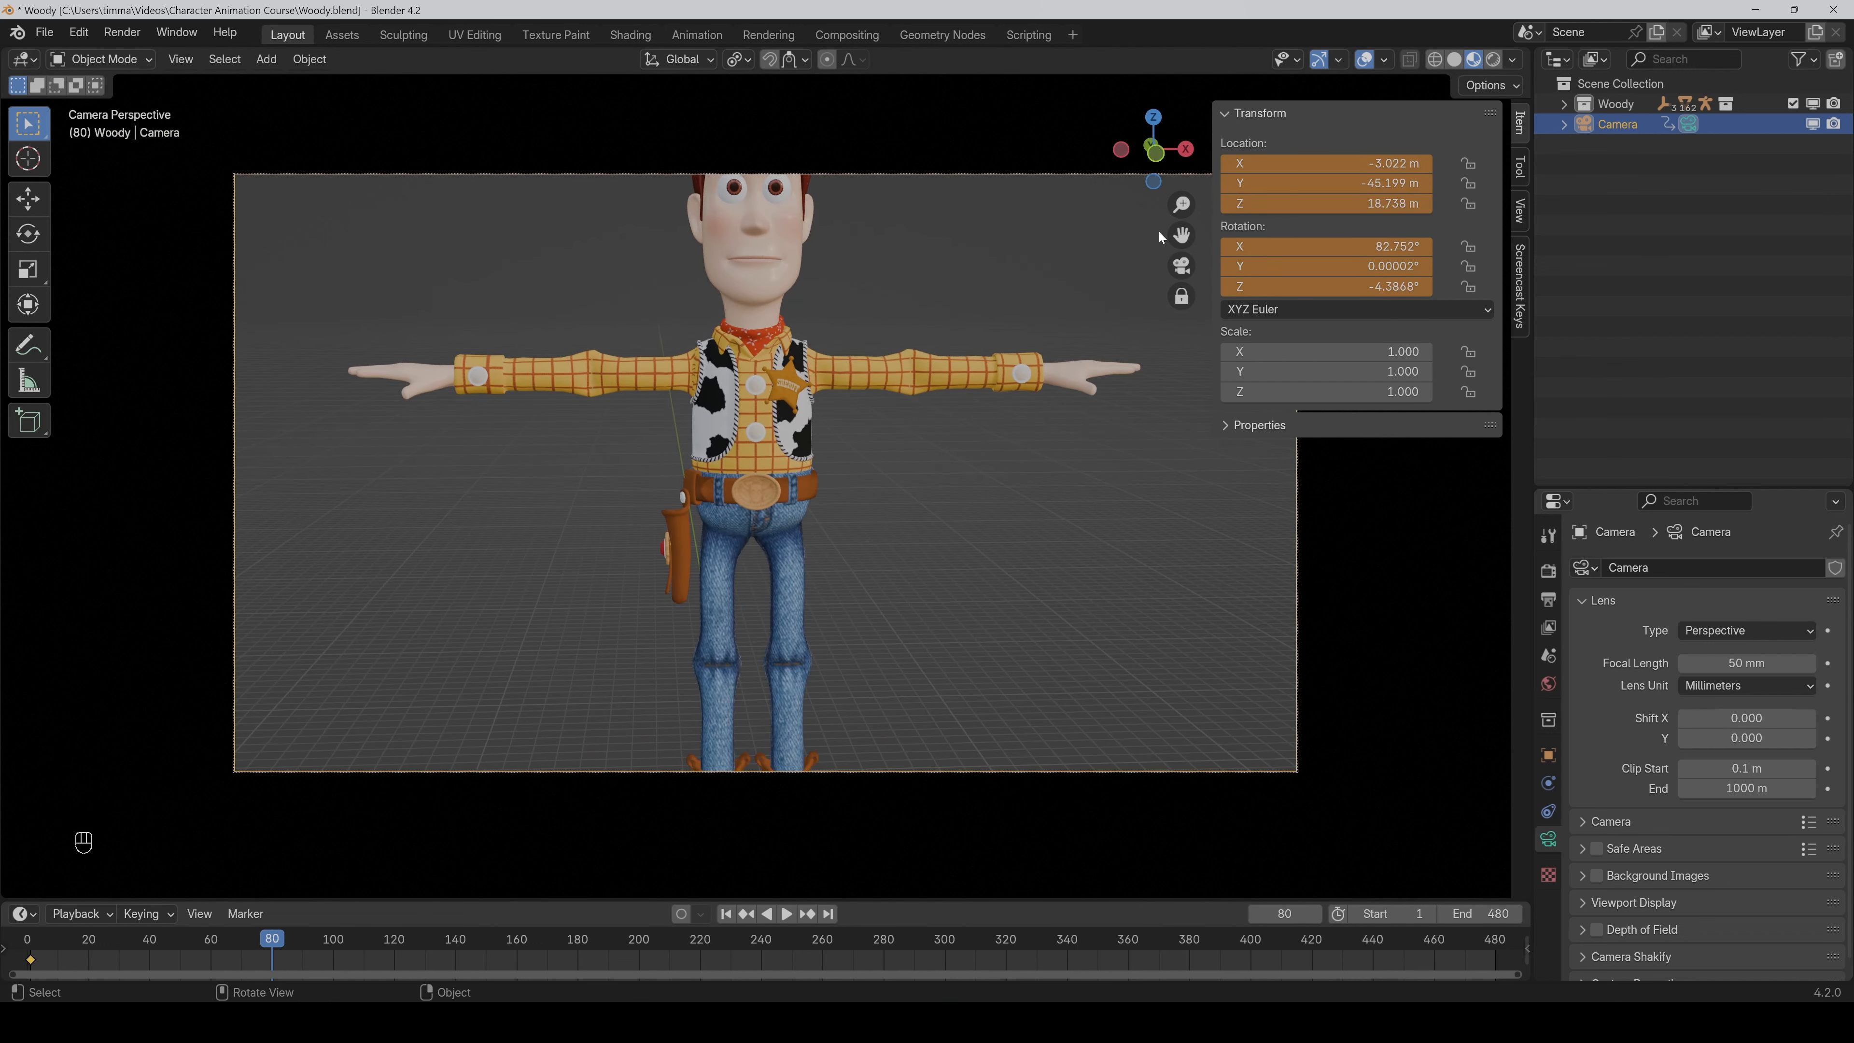
{"action": "left_click_drag", "start_coordinate": [1181, 235], "coordinate": [1164, 395]}
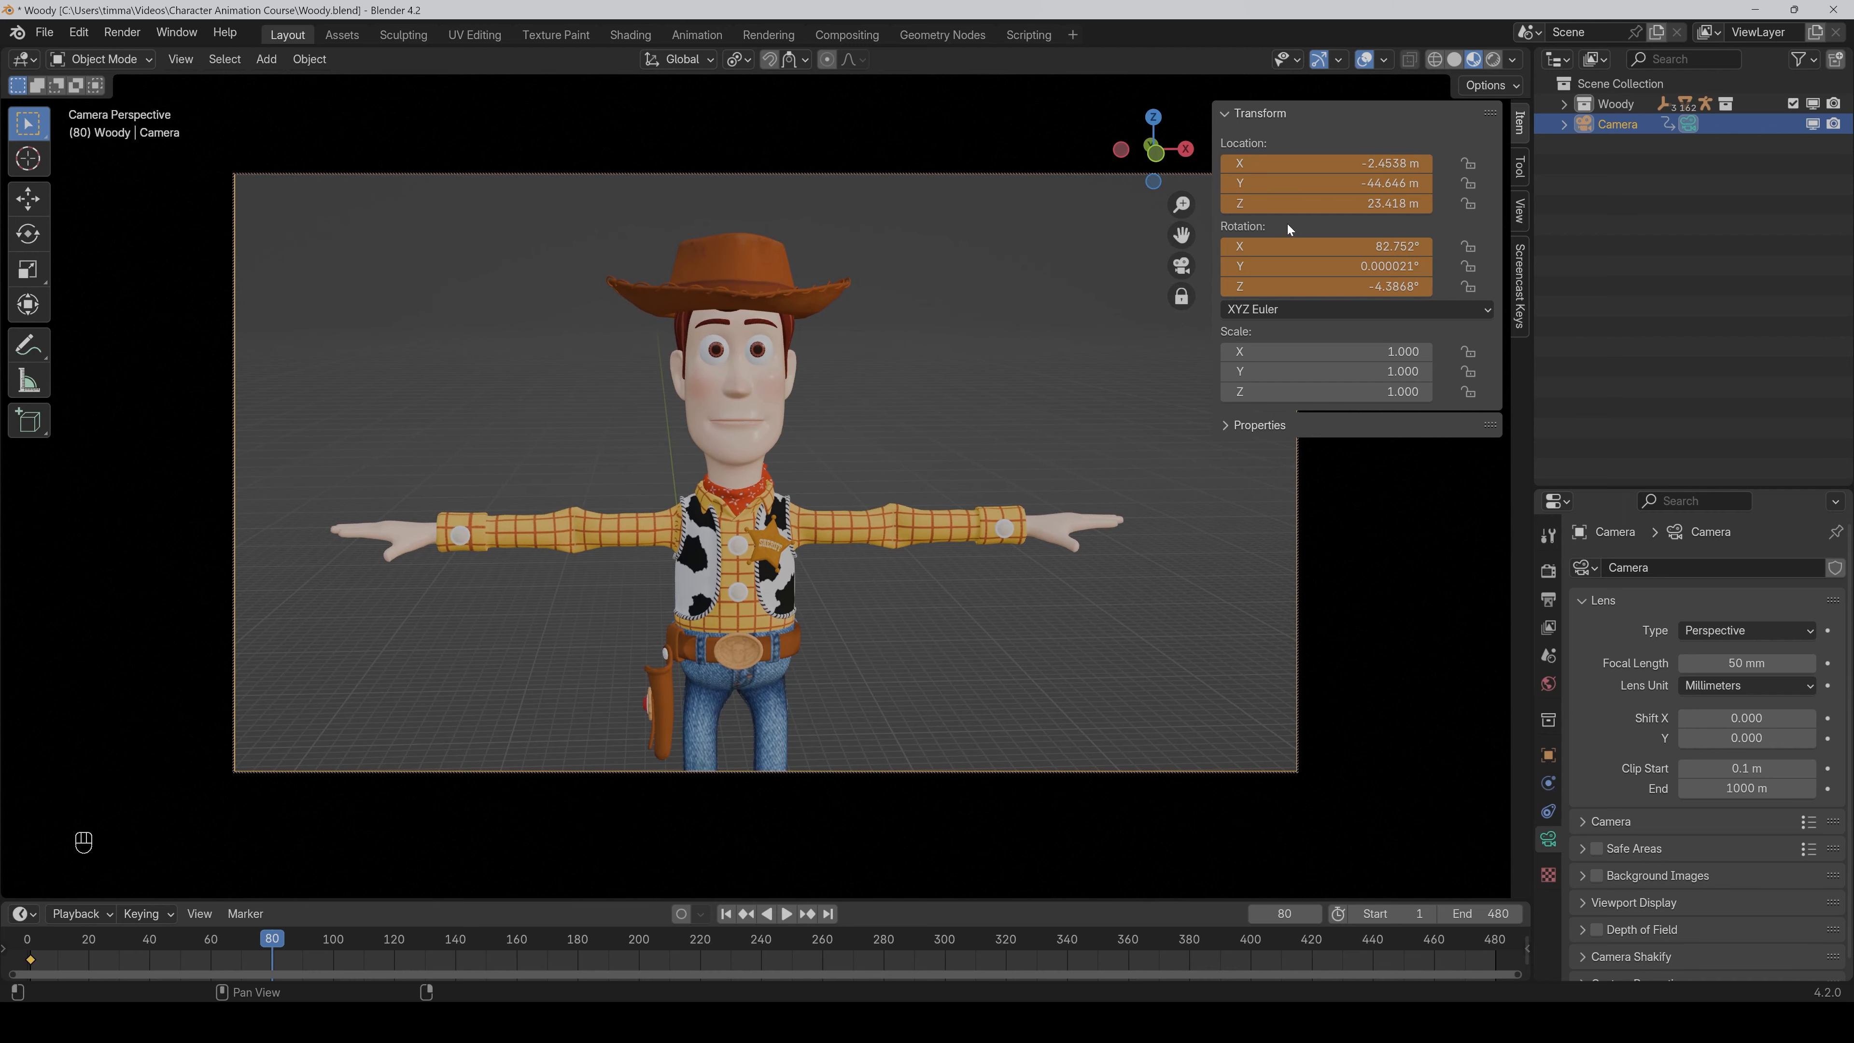
{"action": "key", "text": "i"}
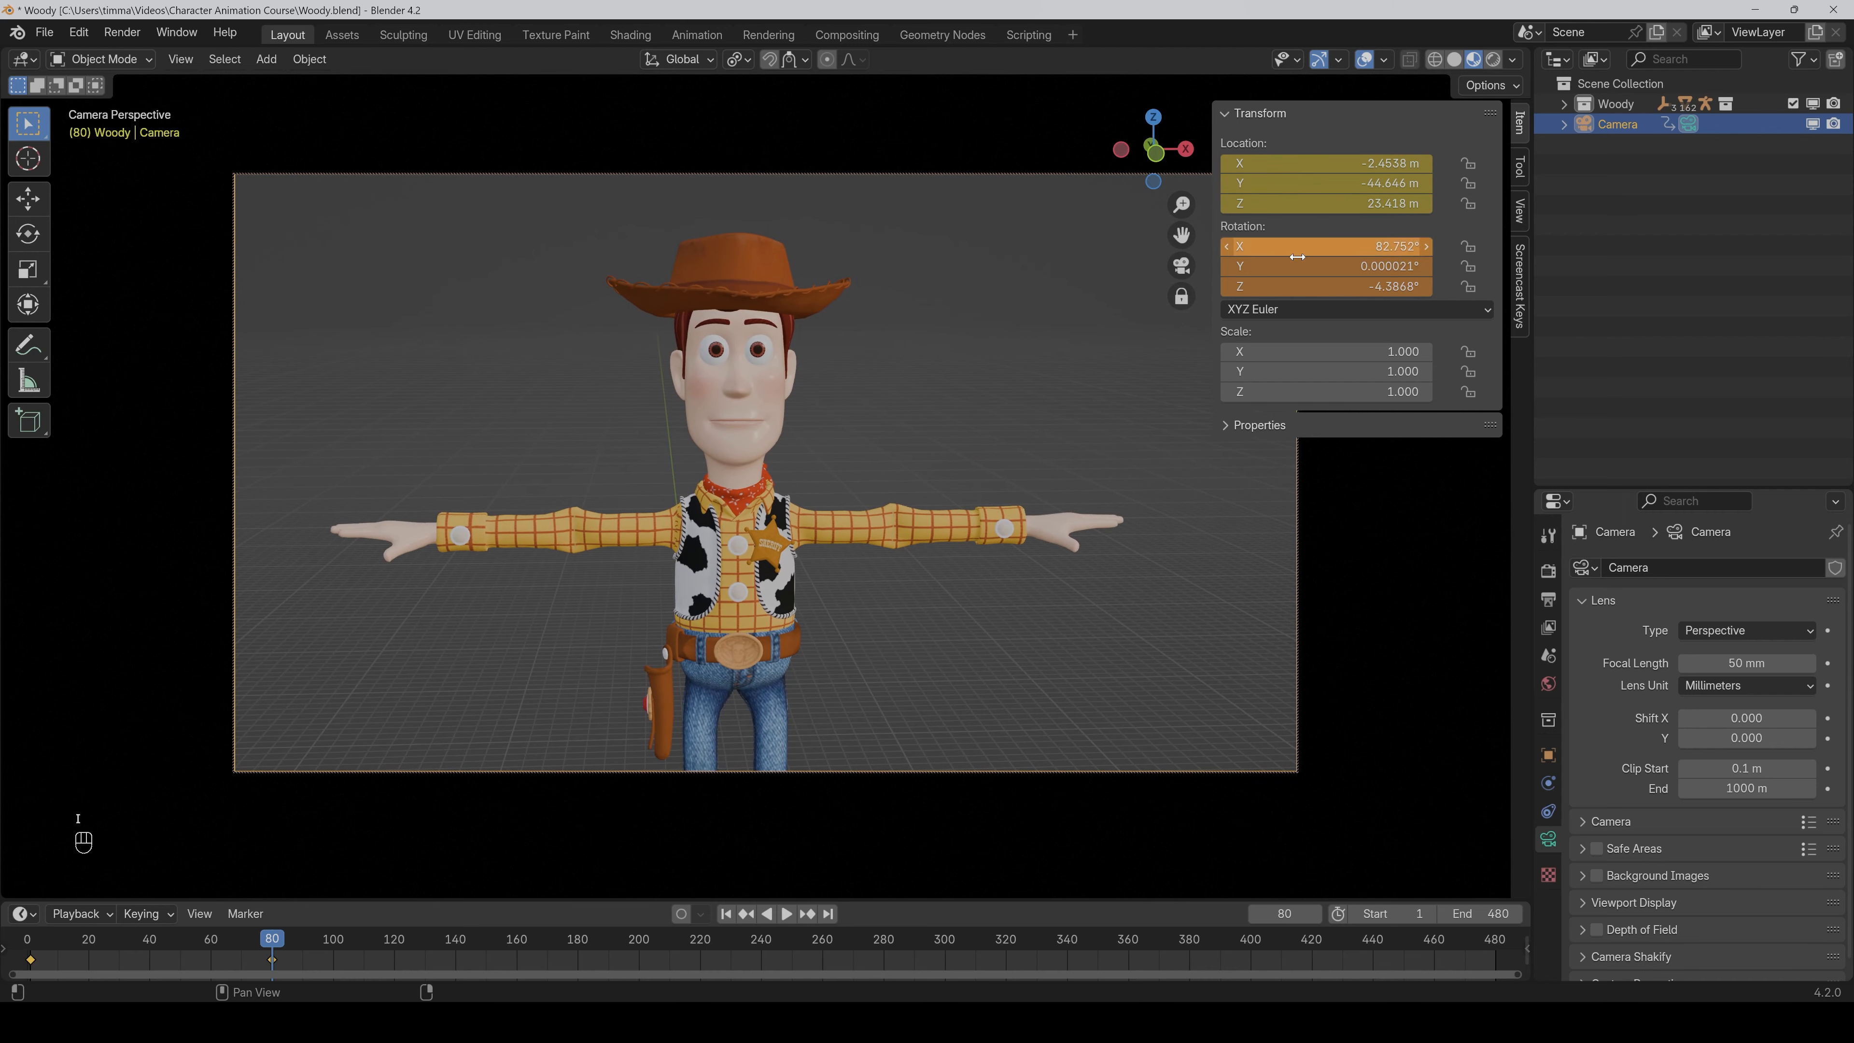
{"action": "key", "text": "i"}
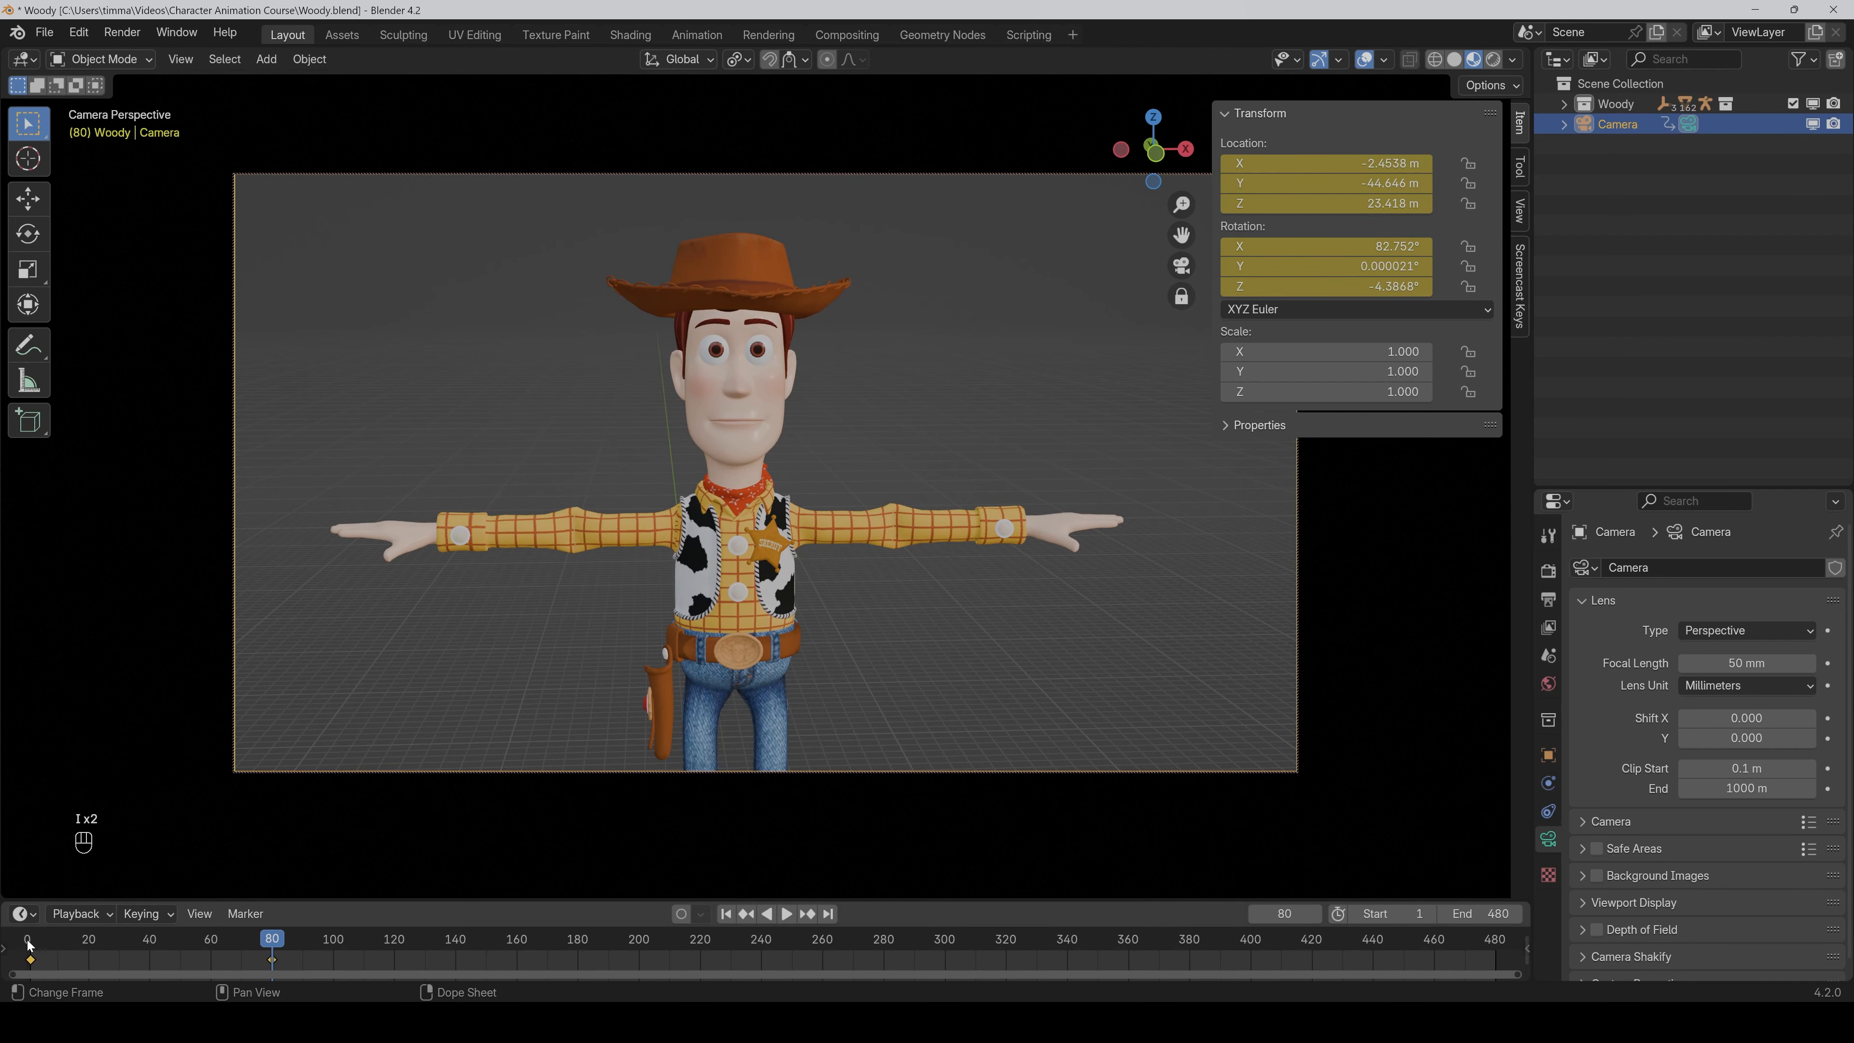
Play back the camera move and change the interpolation of the camera keyframes at frames 1 and 80 to Linear.
{"action": "key", "text": "space"}
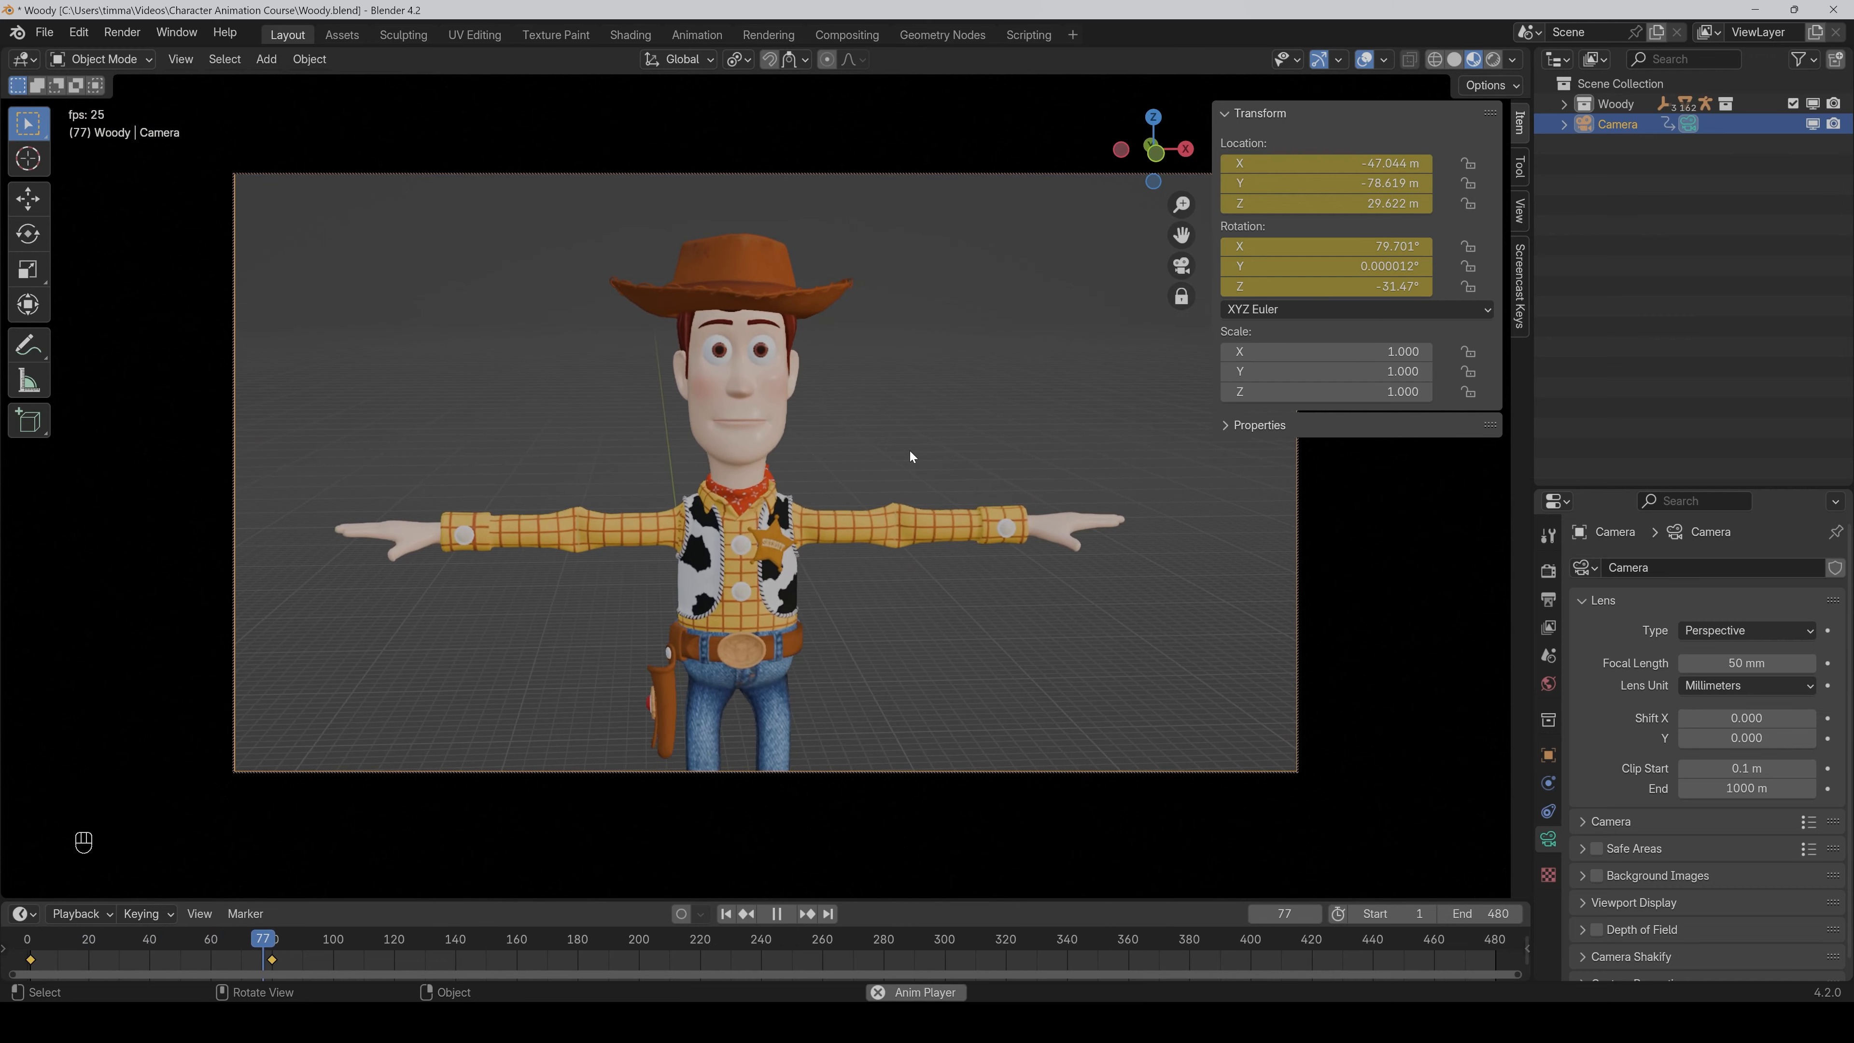
{"action": "key", "text": "space"}
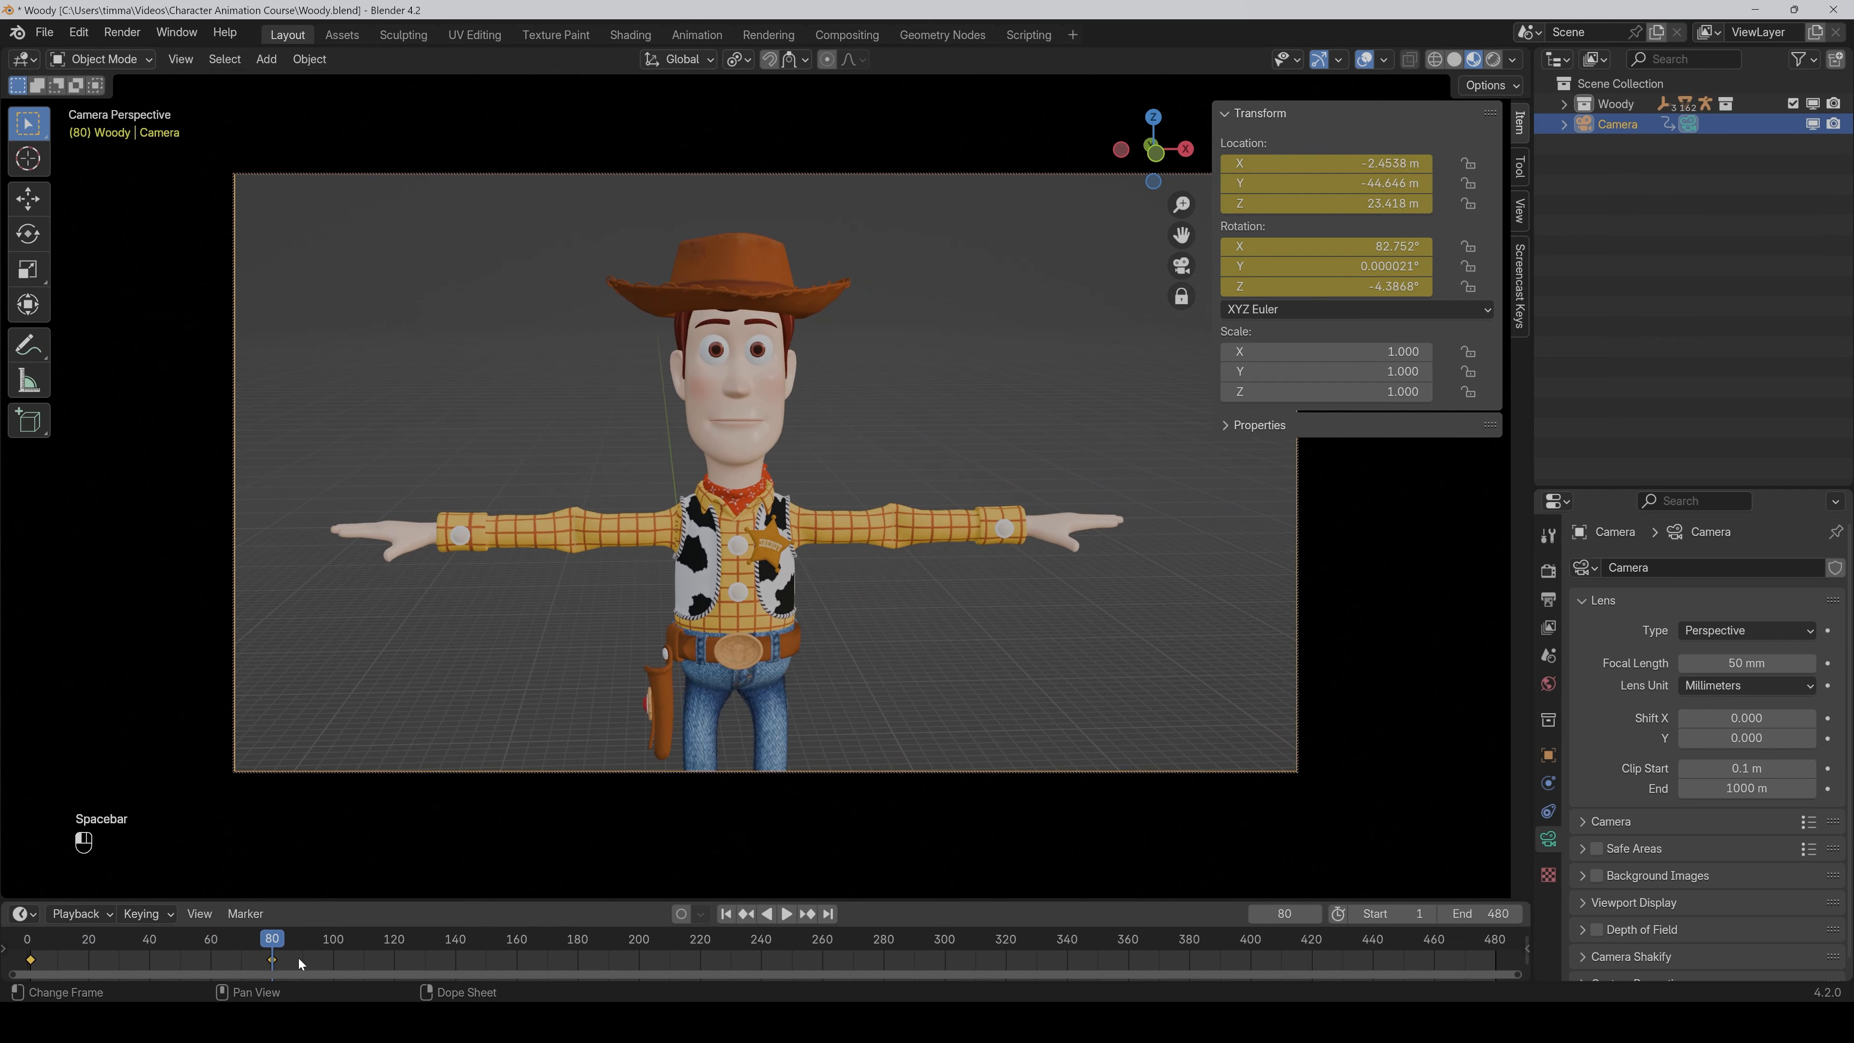
{"action": "left_click_drag", "start_coordinate": [308, 967], "coordinate": [21, 949]}
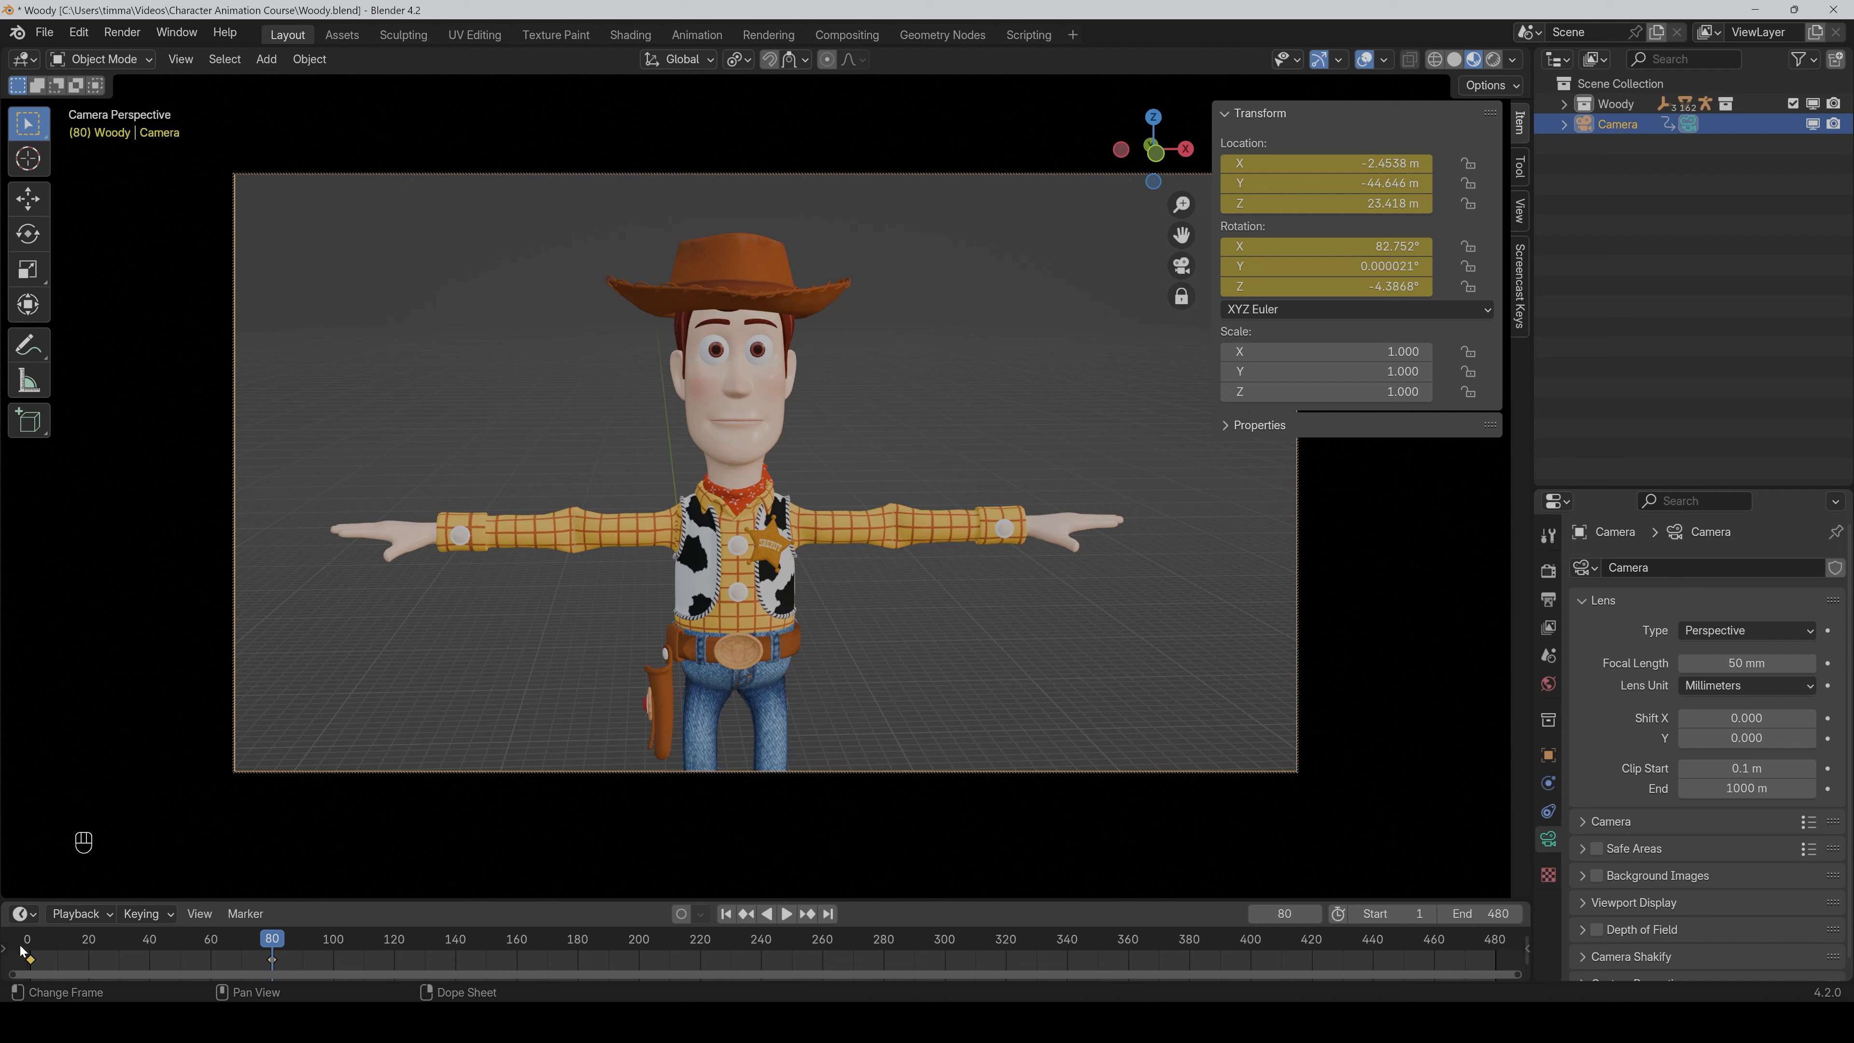
{"action": "right_click", "coordinate": [98, 957]}
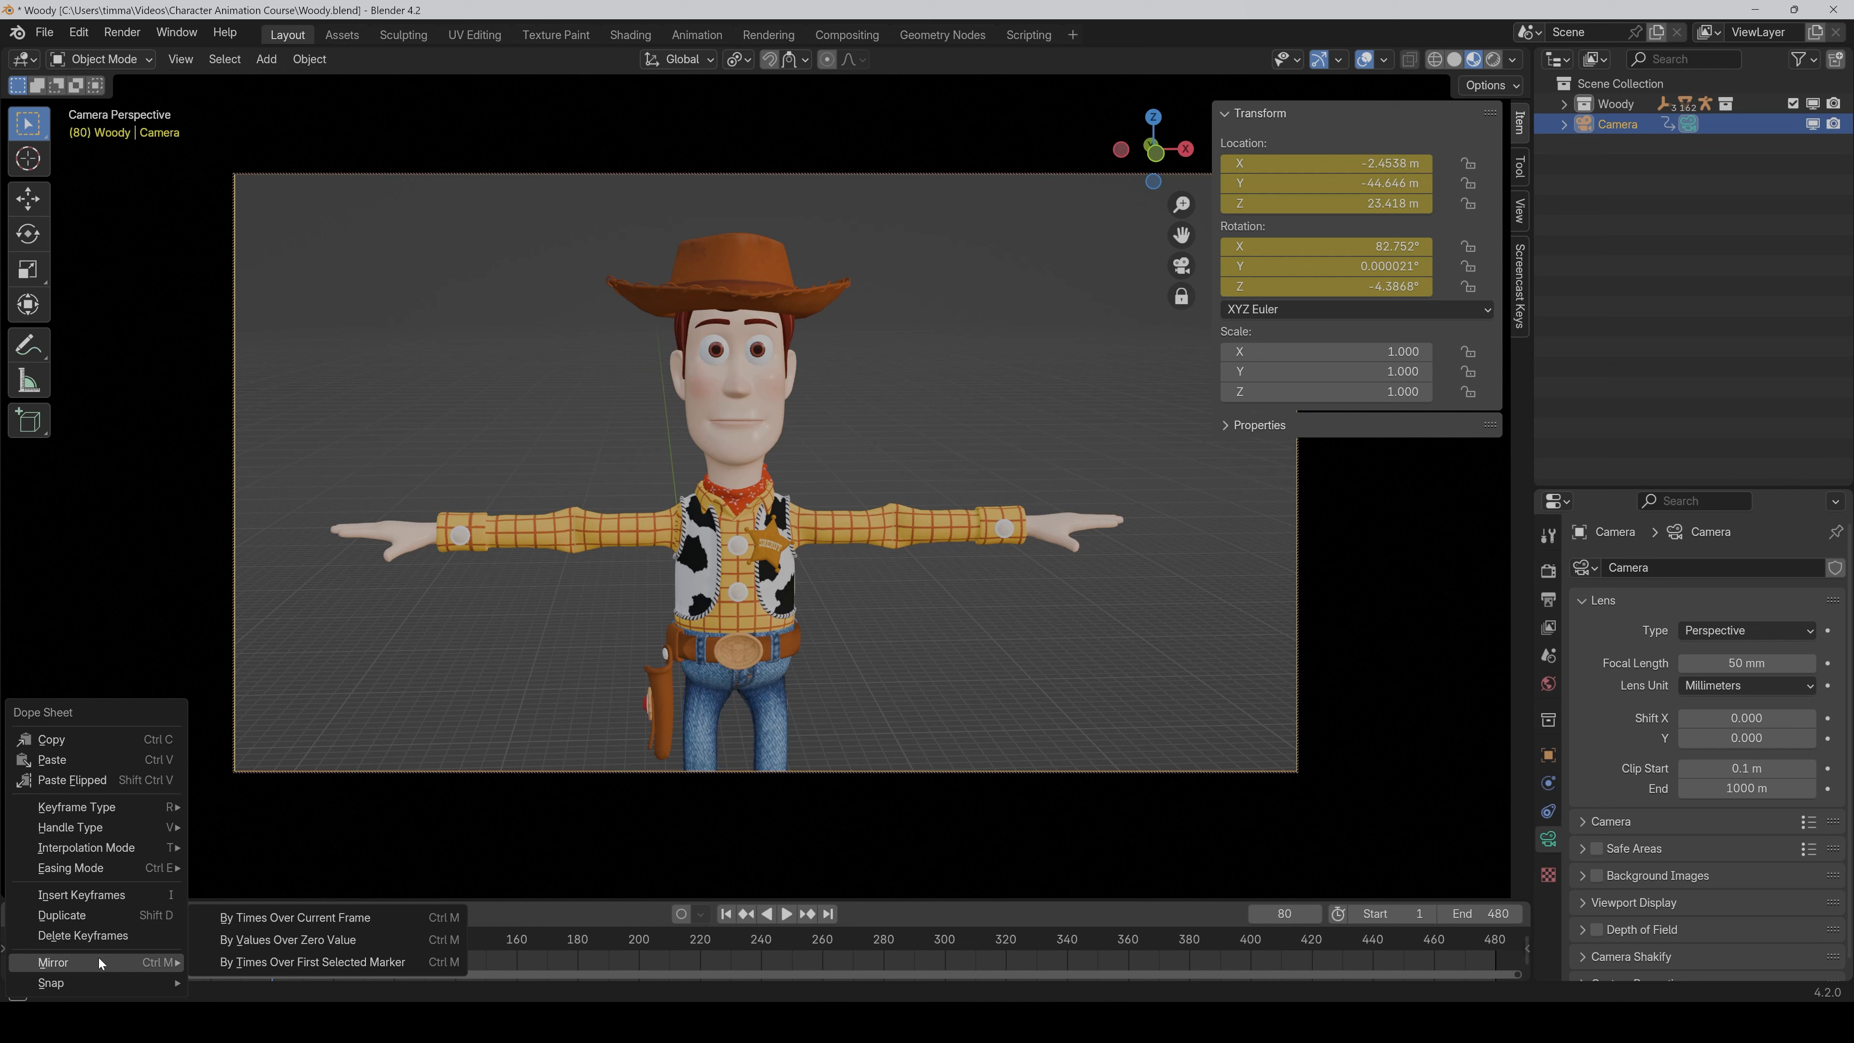
{"action": "mouse_move", "coordinate": [81, 843]}
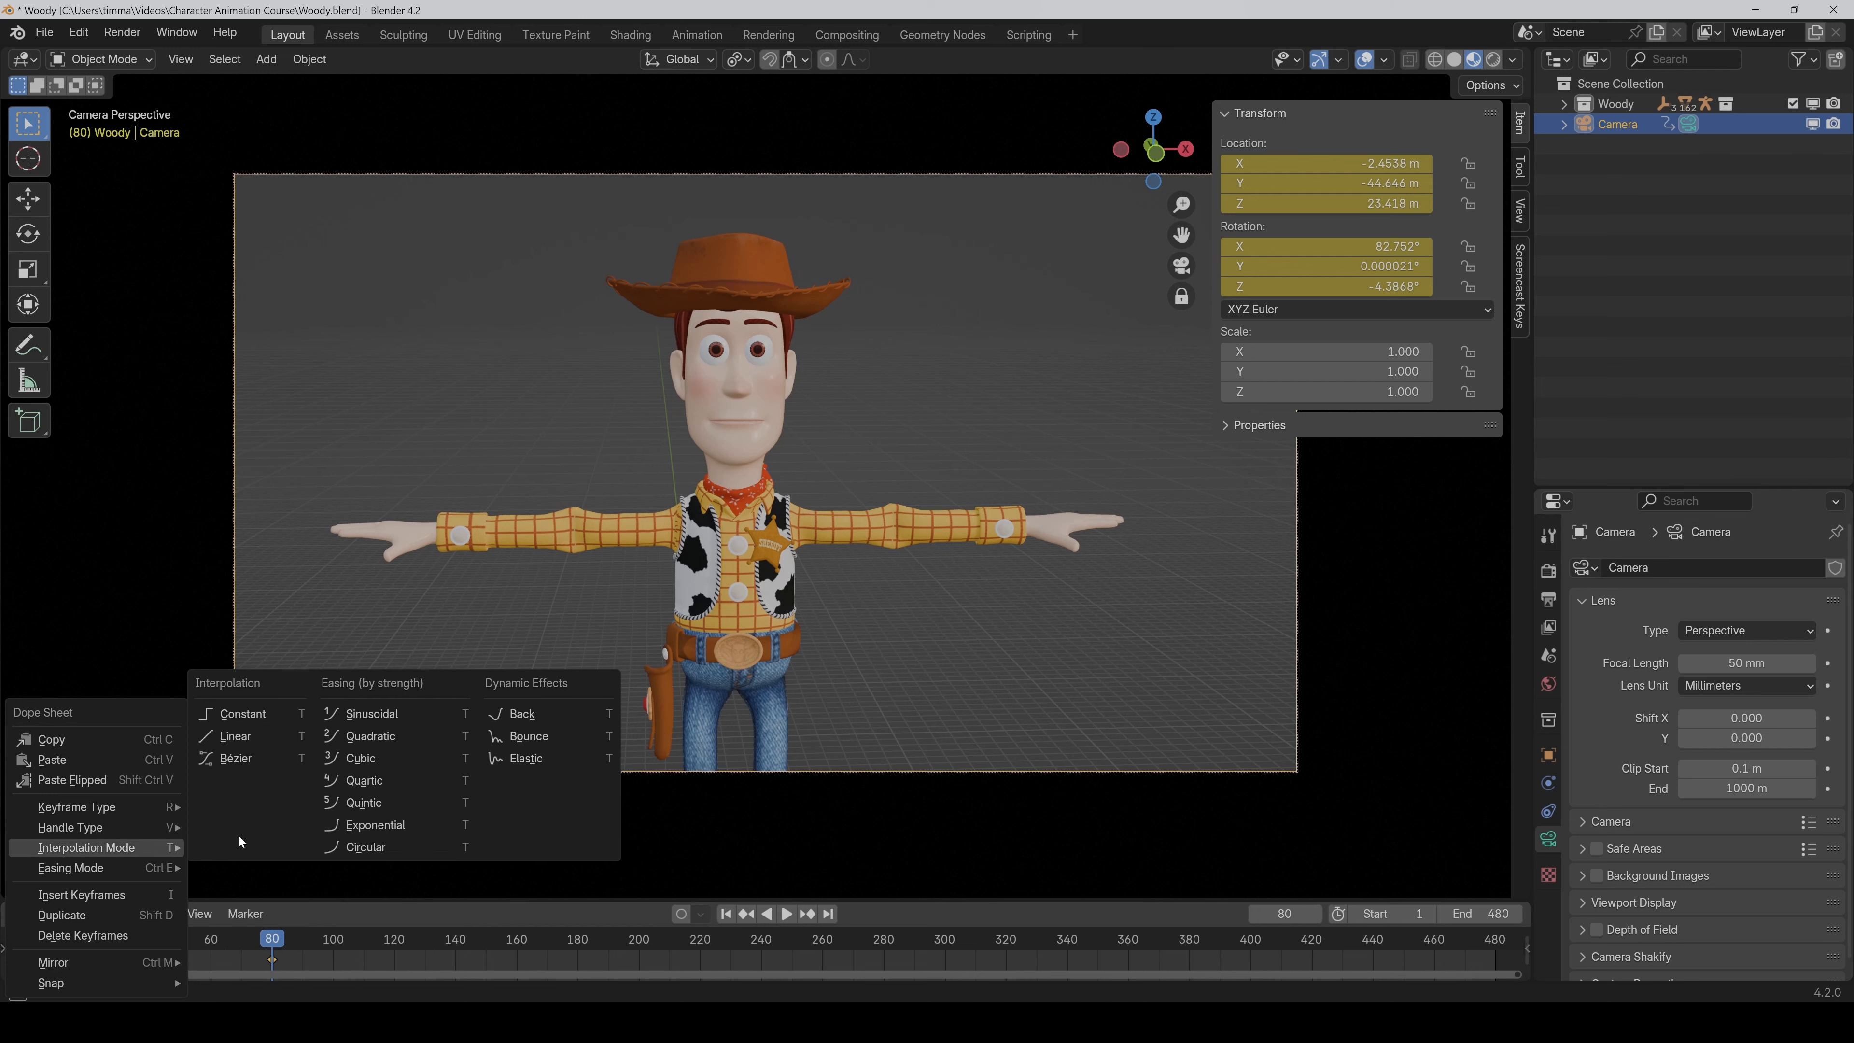
{"action": "left_click", "coordinate": [235, 736]}
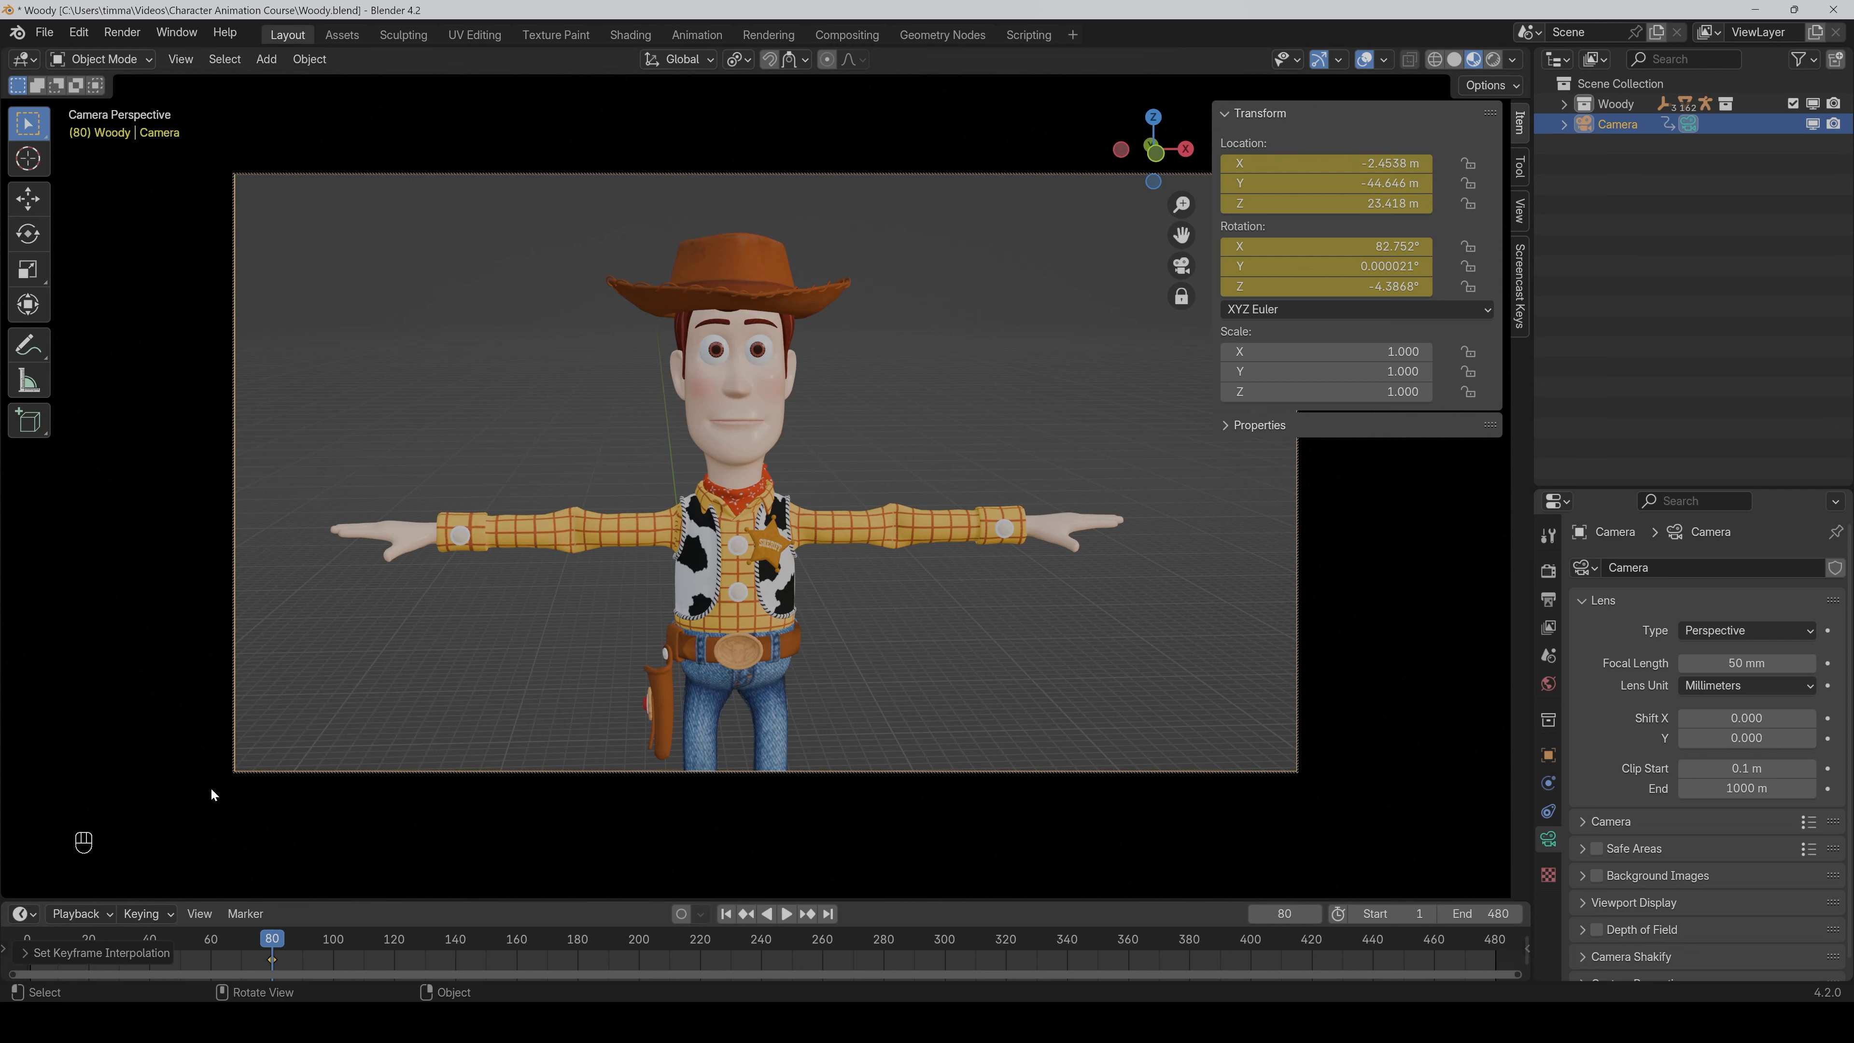
Replay the camera move from frame 1 to check the linear motion.
{"action": "key", "text": "shift+Left"}
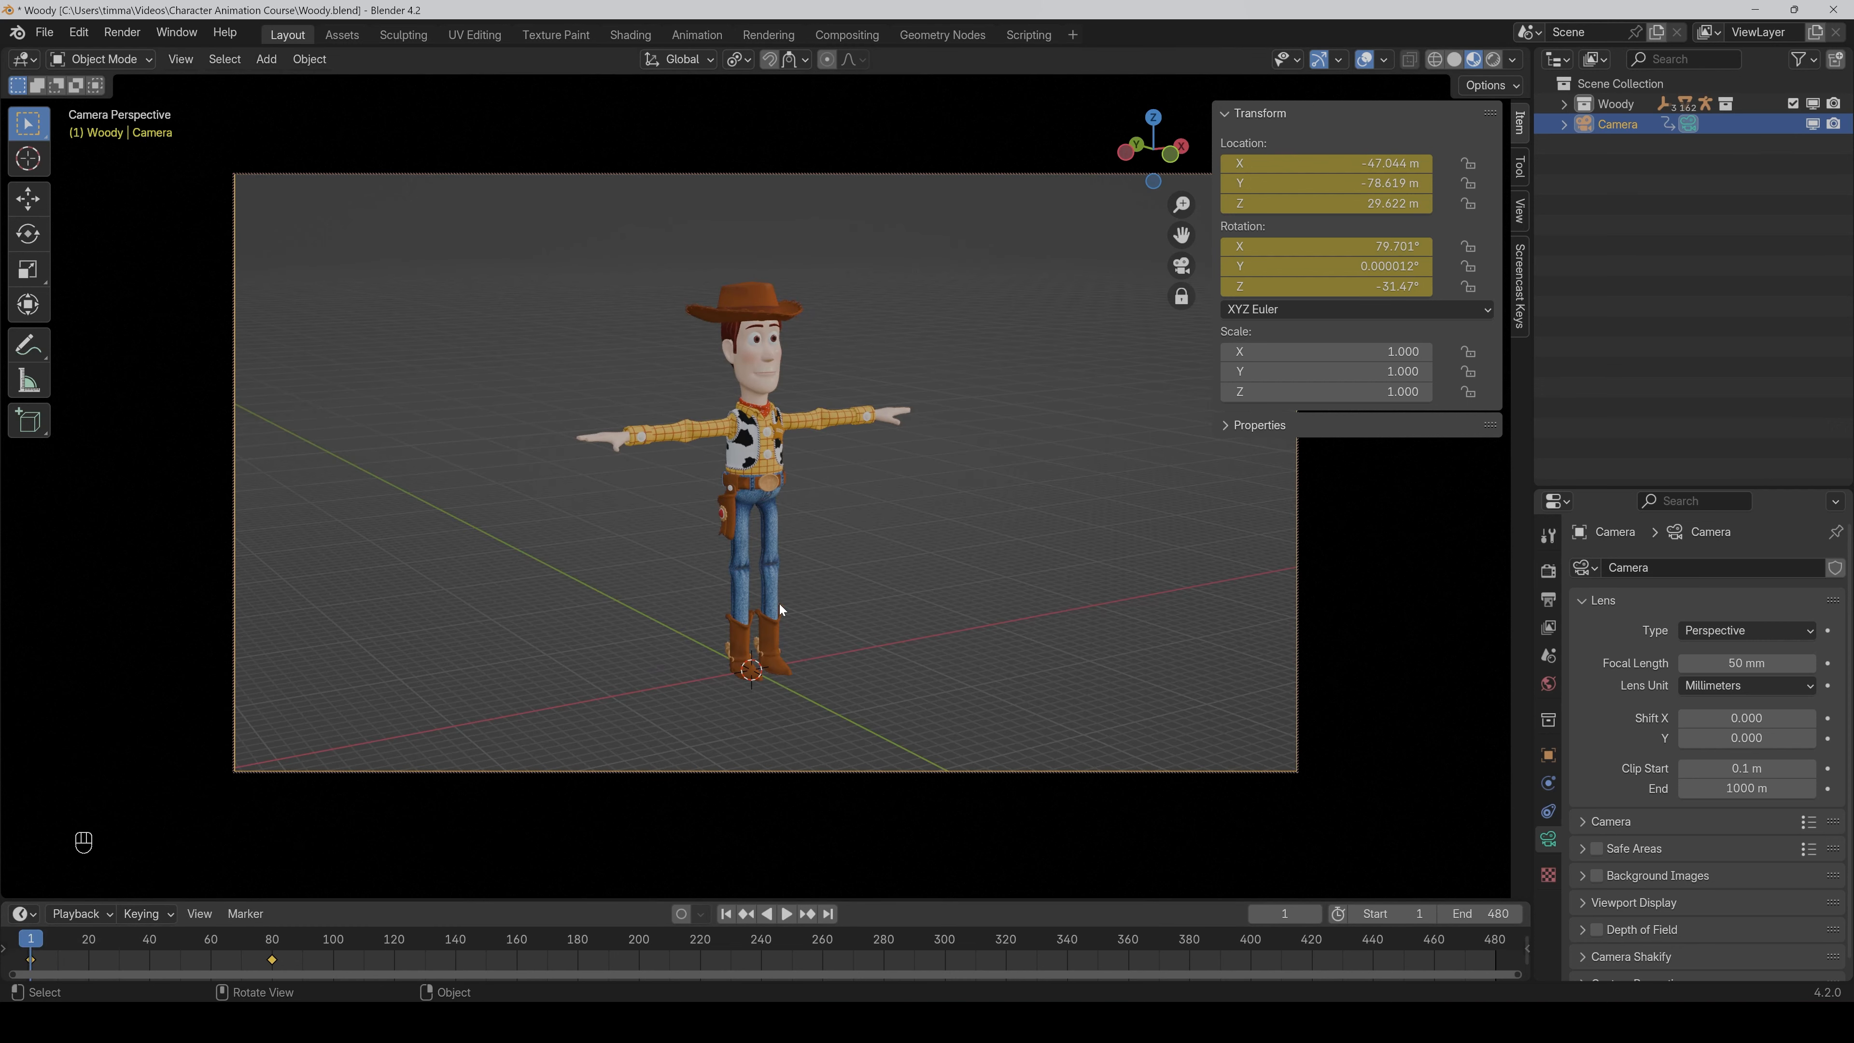
{"action": "key", "text": "space"}
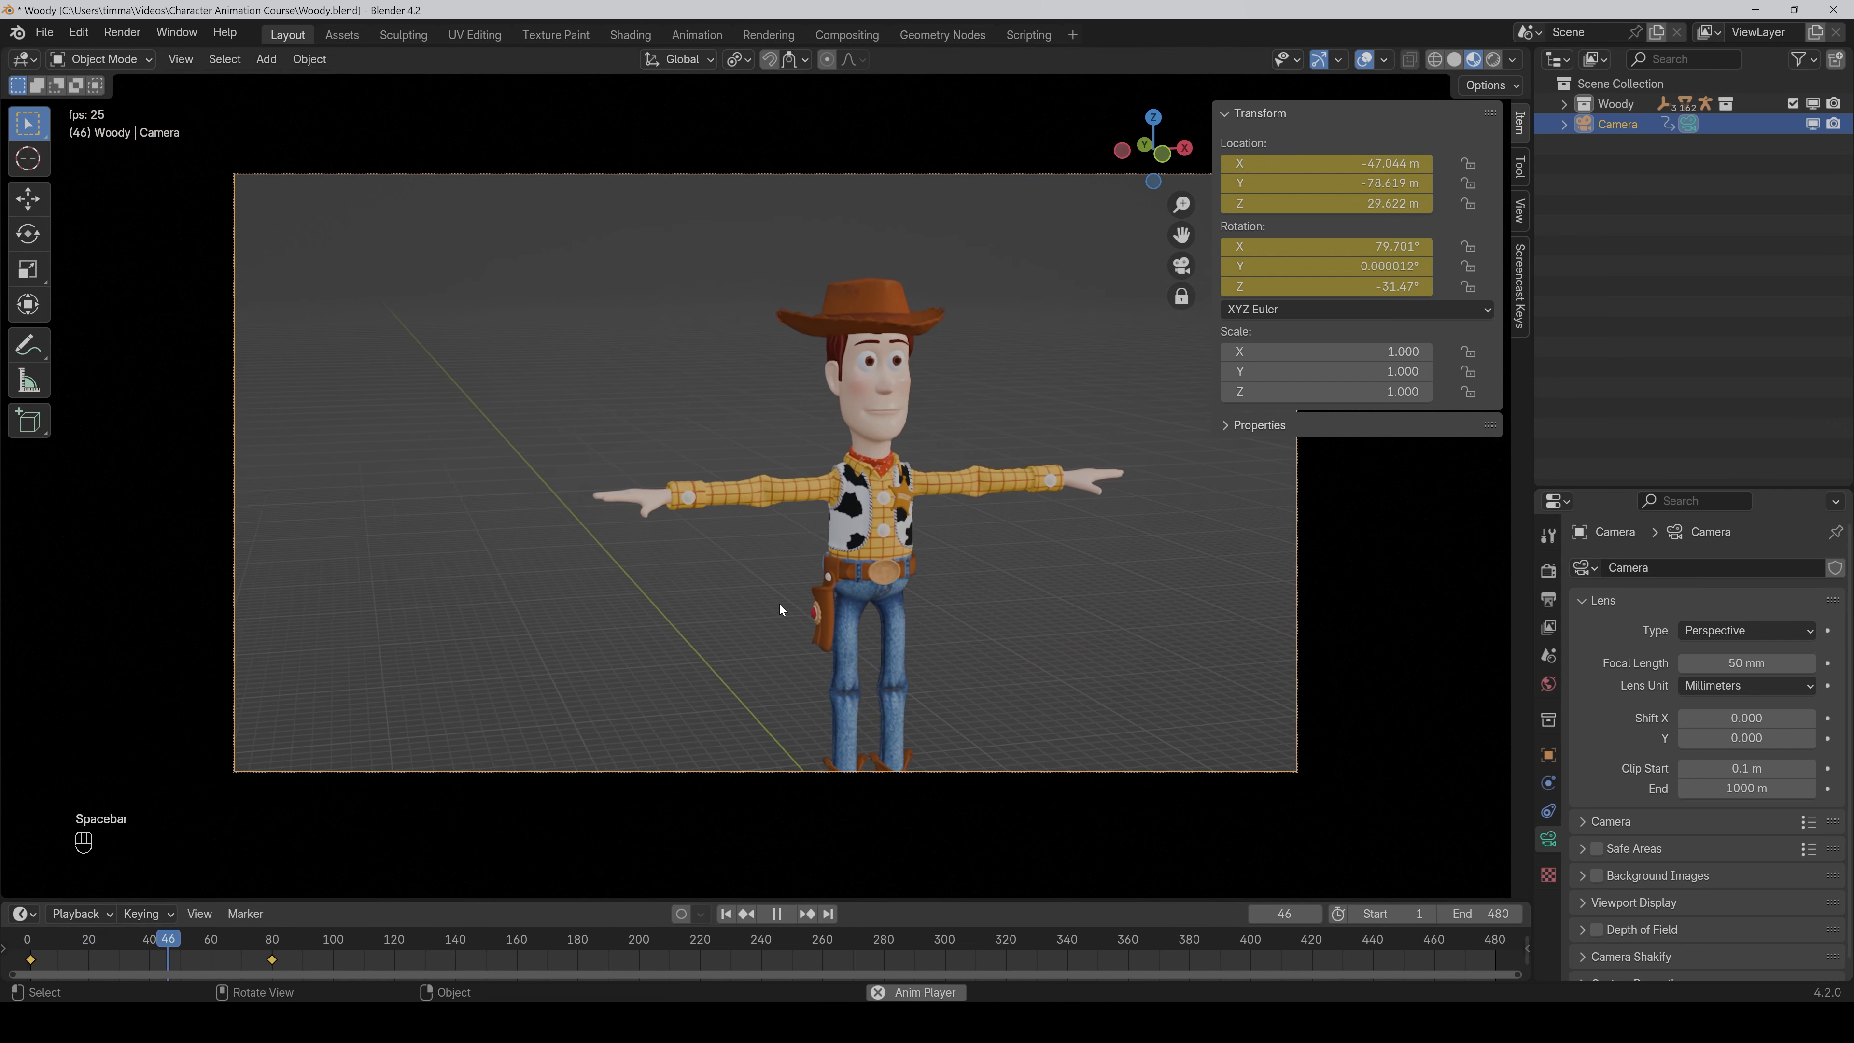
{"action": "key", "text": "space"}
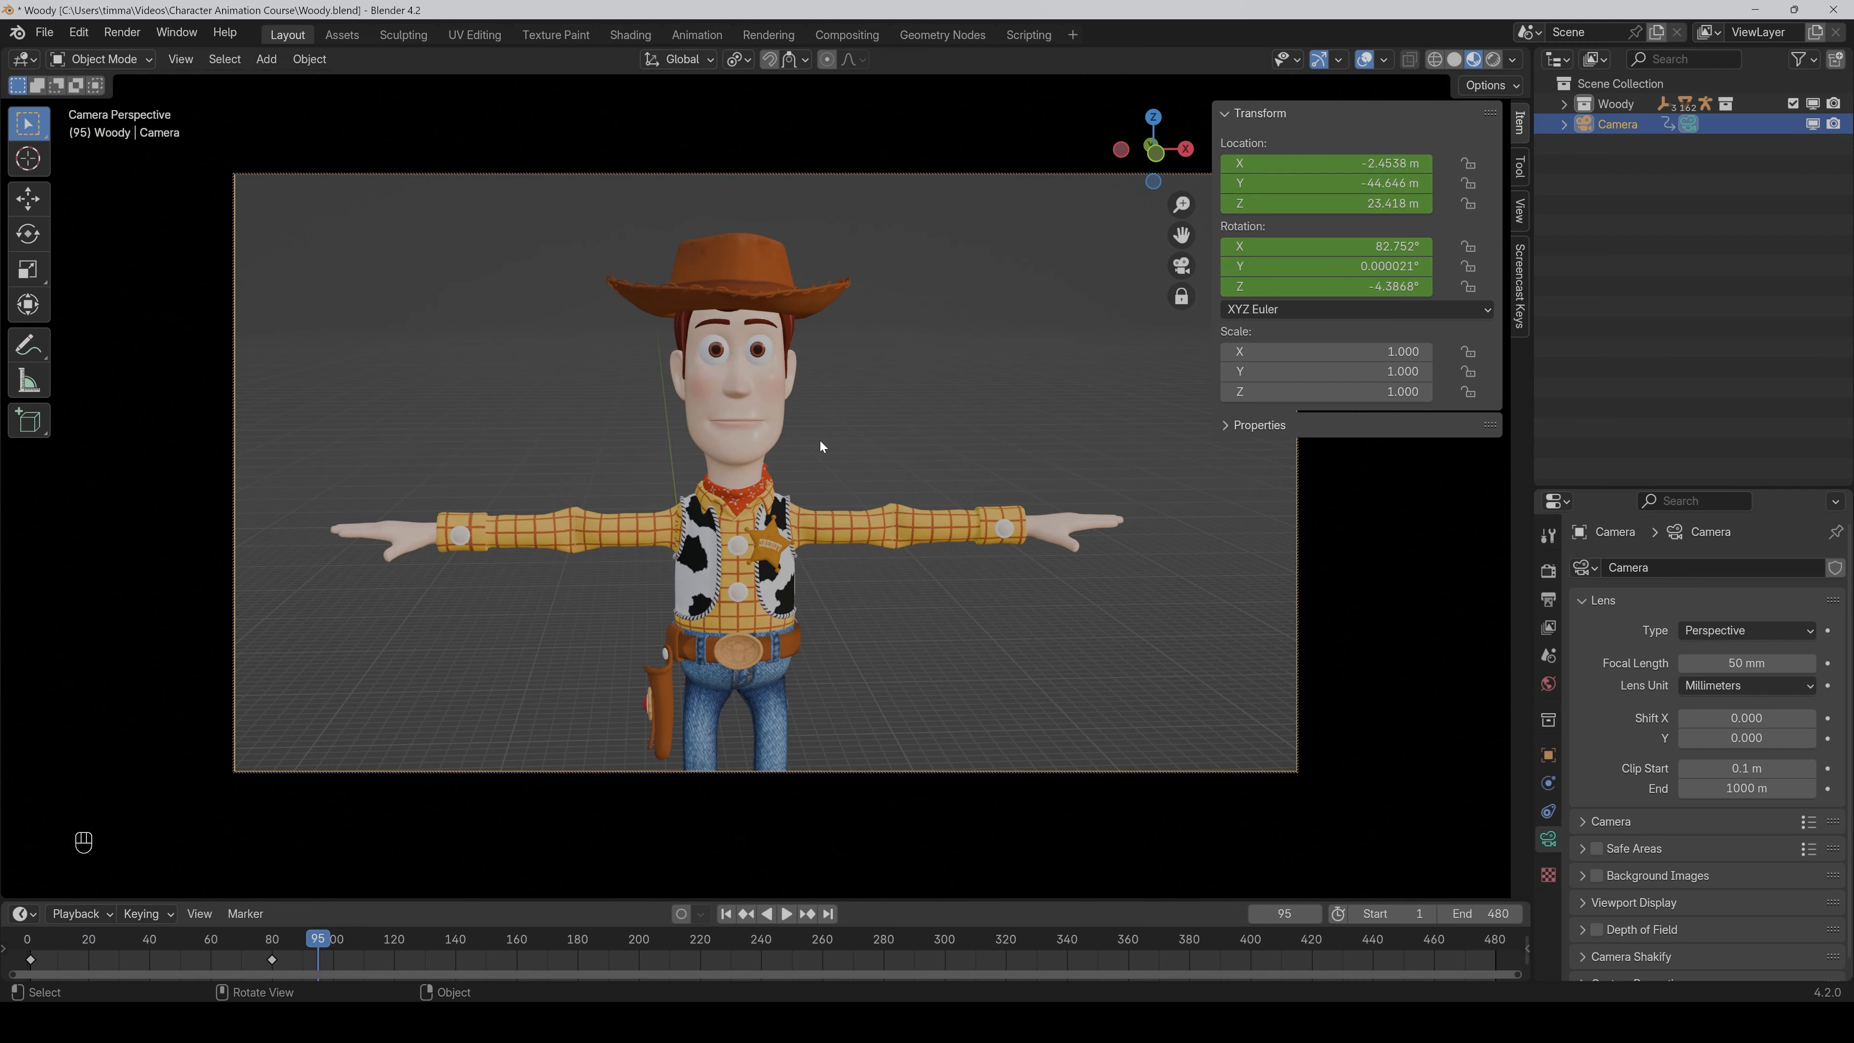
Split the 3D viewport horizontally, show the Graph Editor in the lower area and fit the camera's curves vertically.
{"action": "left_click_drag", "start_coordinate": [3, 890], "coordinate": [6, 508]}
{"action": "left_click", "coordinate": [28, 523]}
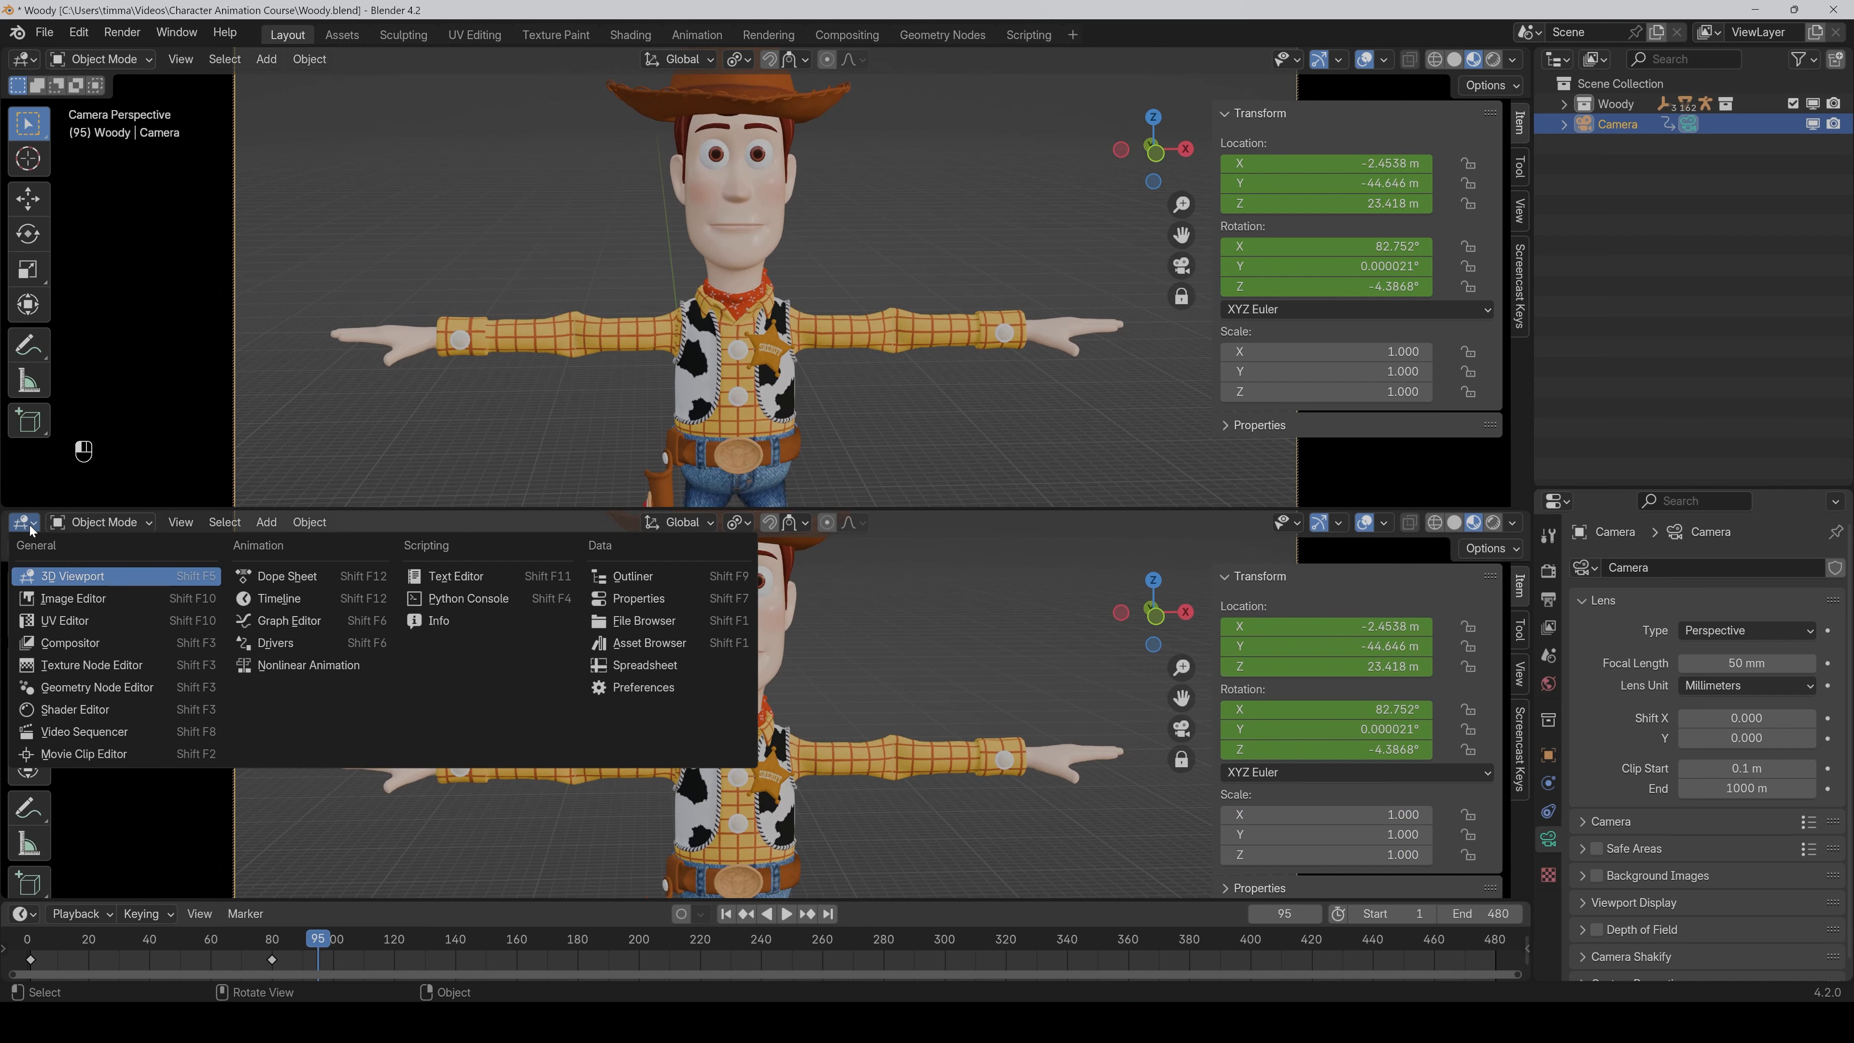
{"action": "left_click", "coordinate": [289, 620]}
{"action": "scroll", "coordinate": [833, 769], "scroll_direction": "down", "scroll_amount": 1}
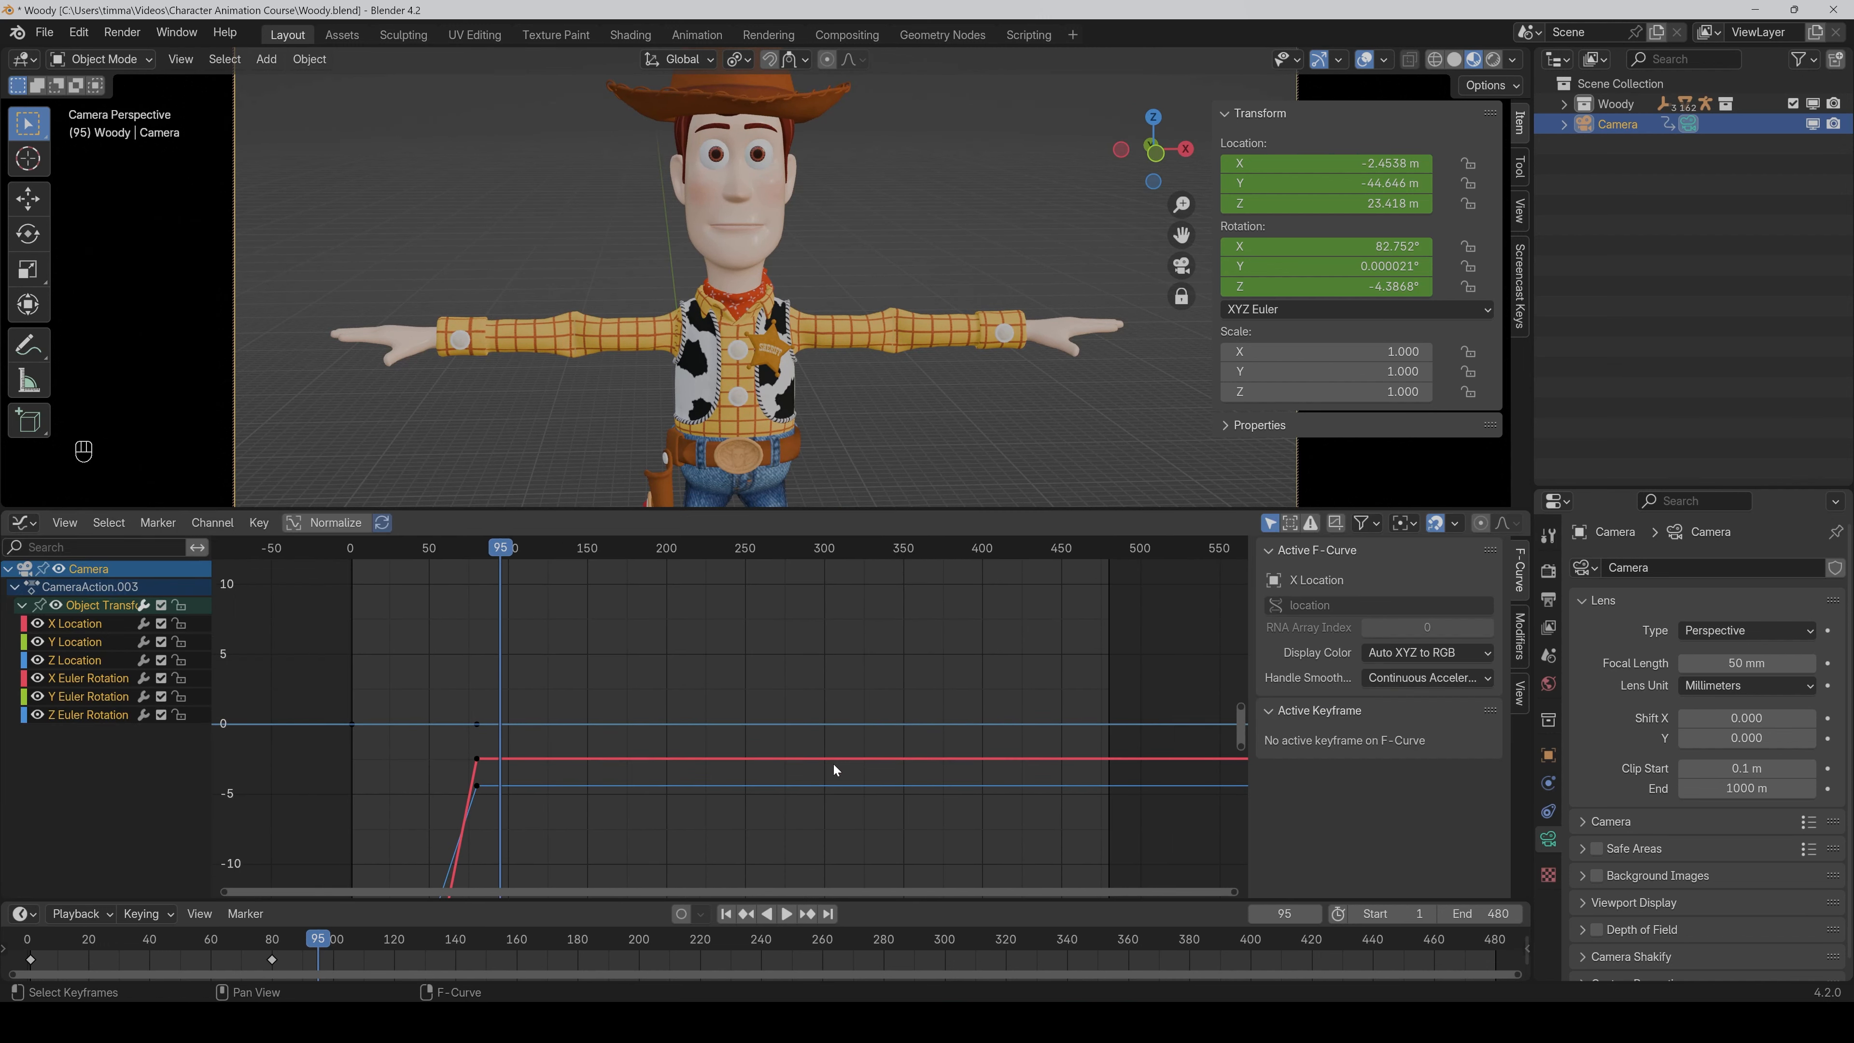
{"action": "left_click_drag", "start_coordinate": [1241, 749], "coordinate": [1251, 872]}
{"action": "left_click_drag", "start_coordinate": [1242, 708], "coordinate": [1196, 612]}
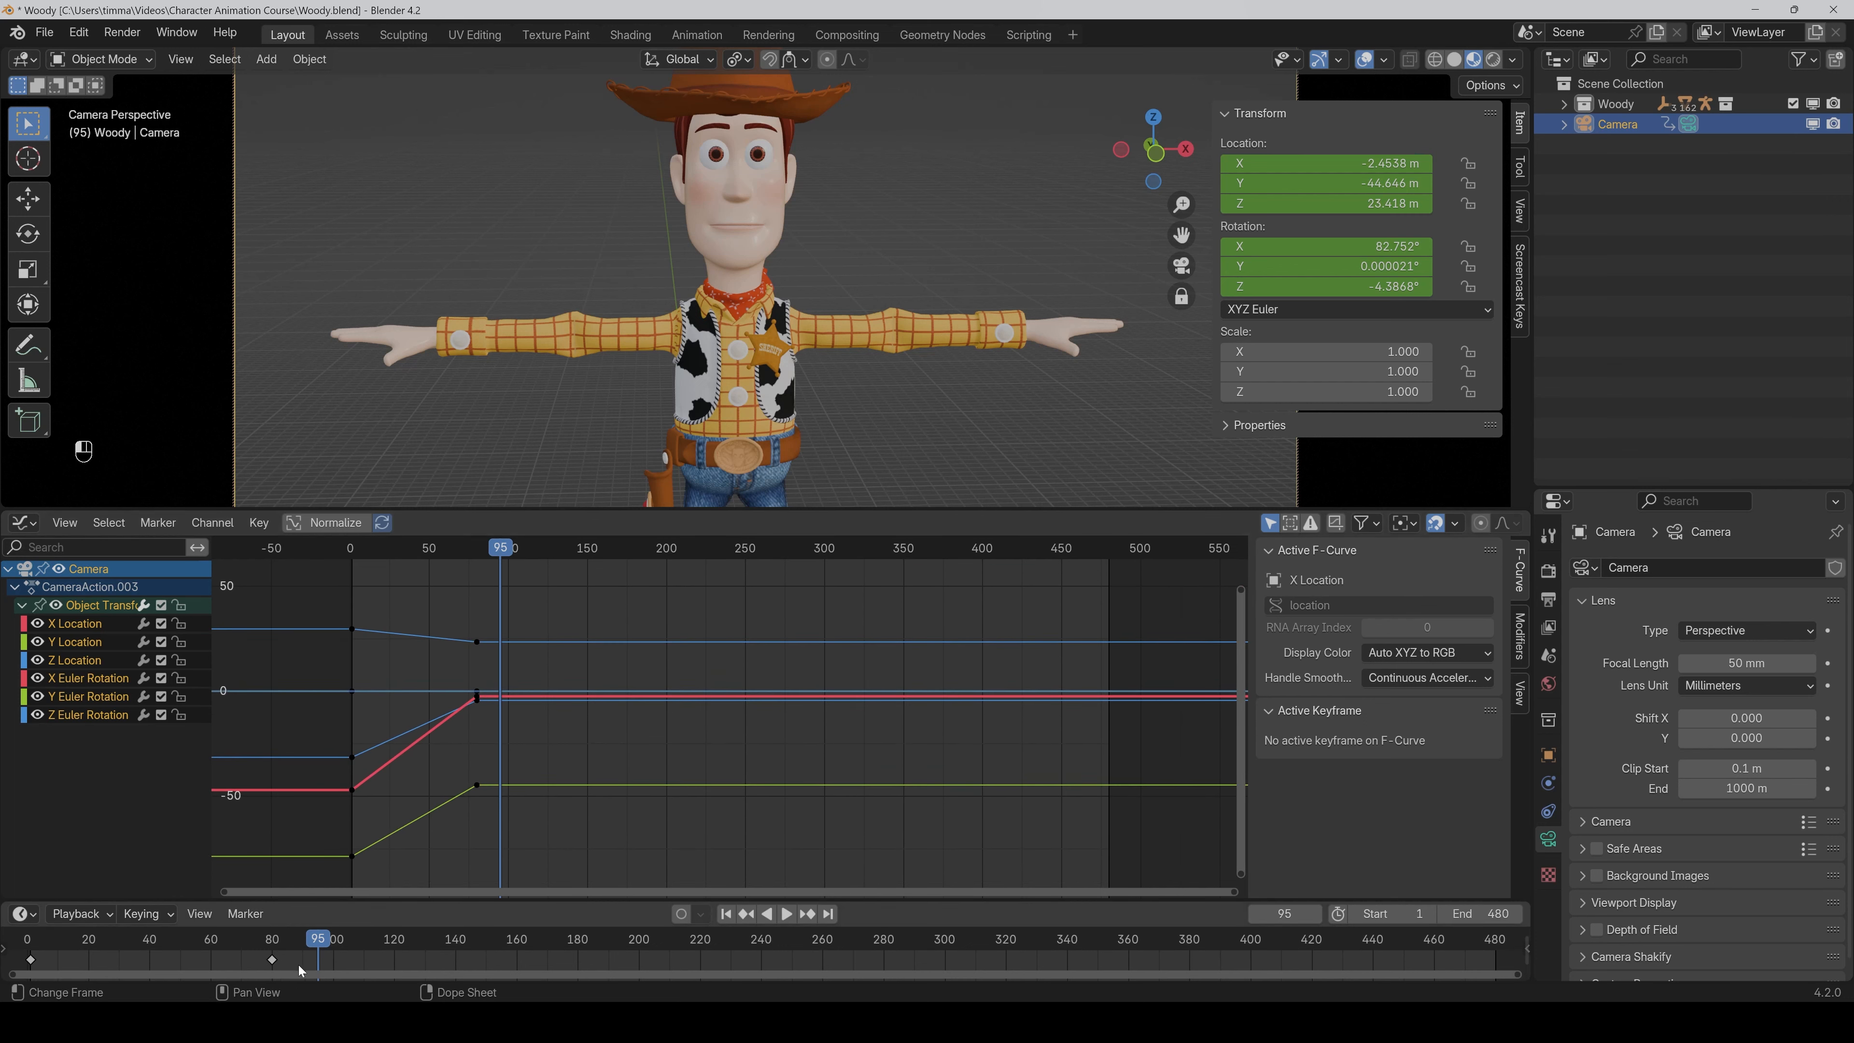
Set the interpolation of both camera keyframes to Bézier and play back the eased camera move.
{"action": "left_click_drag", "start_coordinate": [299, 966], "coordinate": [7, 951]}
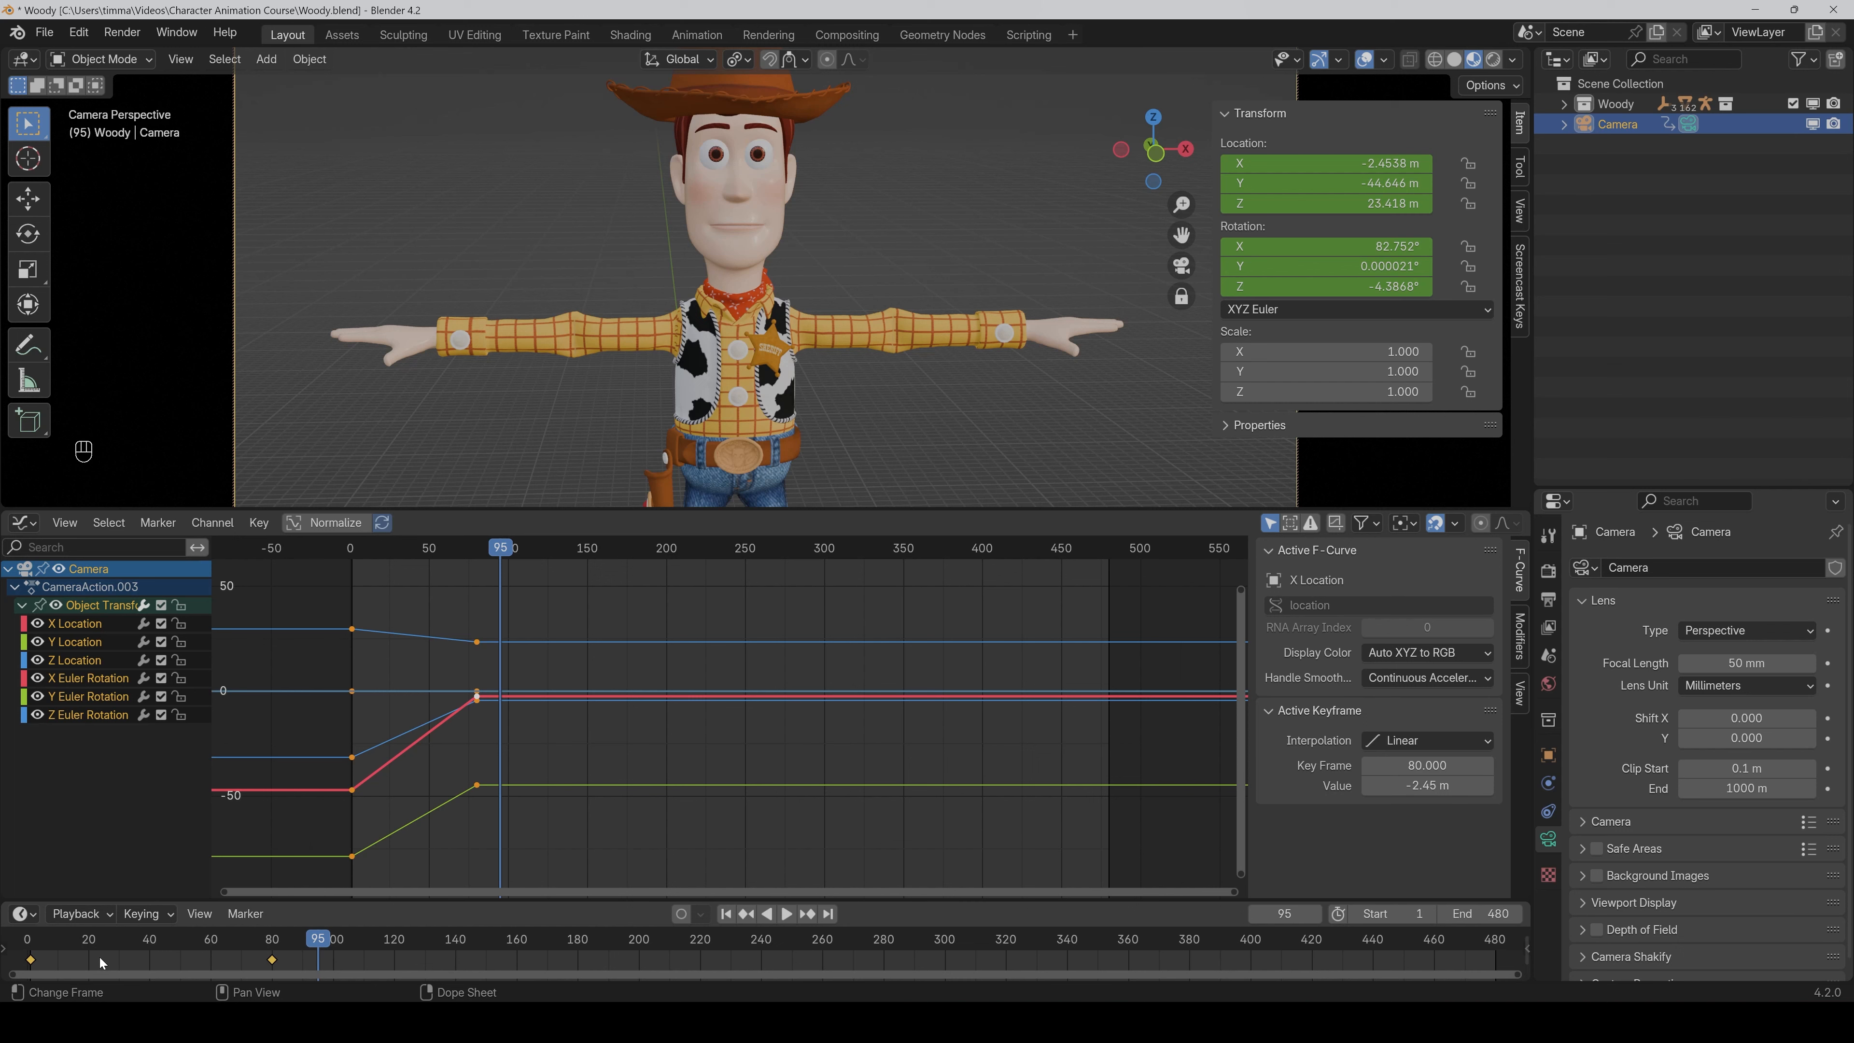
{"action": "right_click", "coordinate": [98, 957]}
{"action": "mouse_move", "coordinate": [88, 846]}
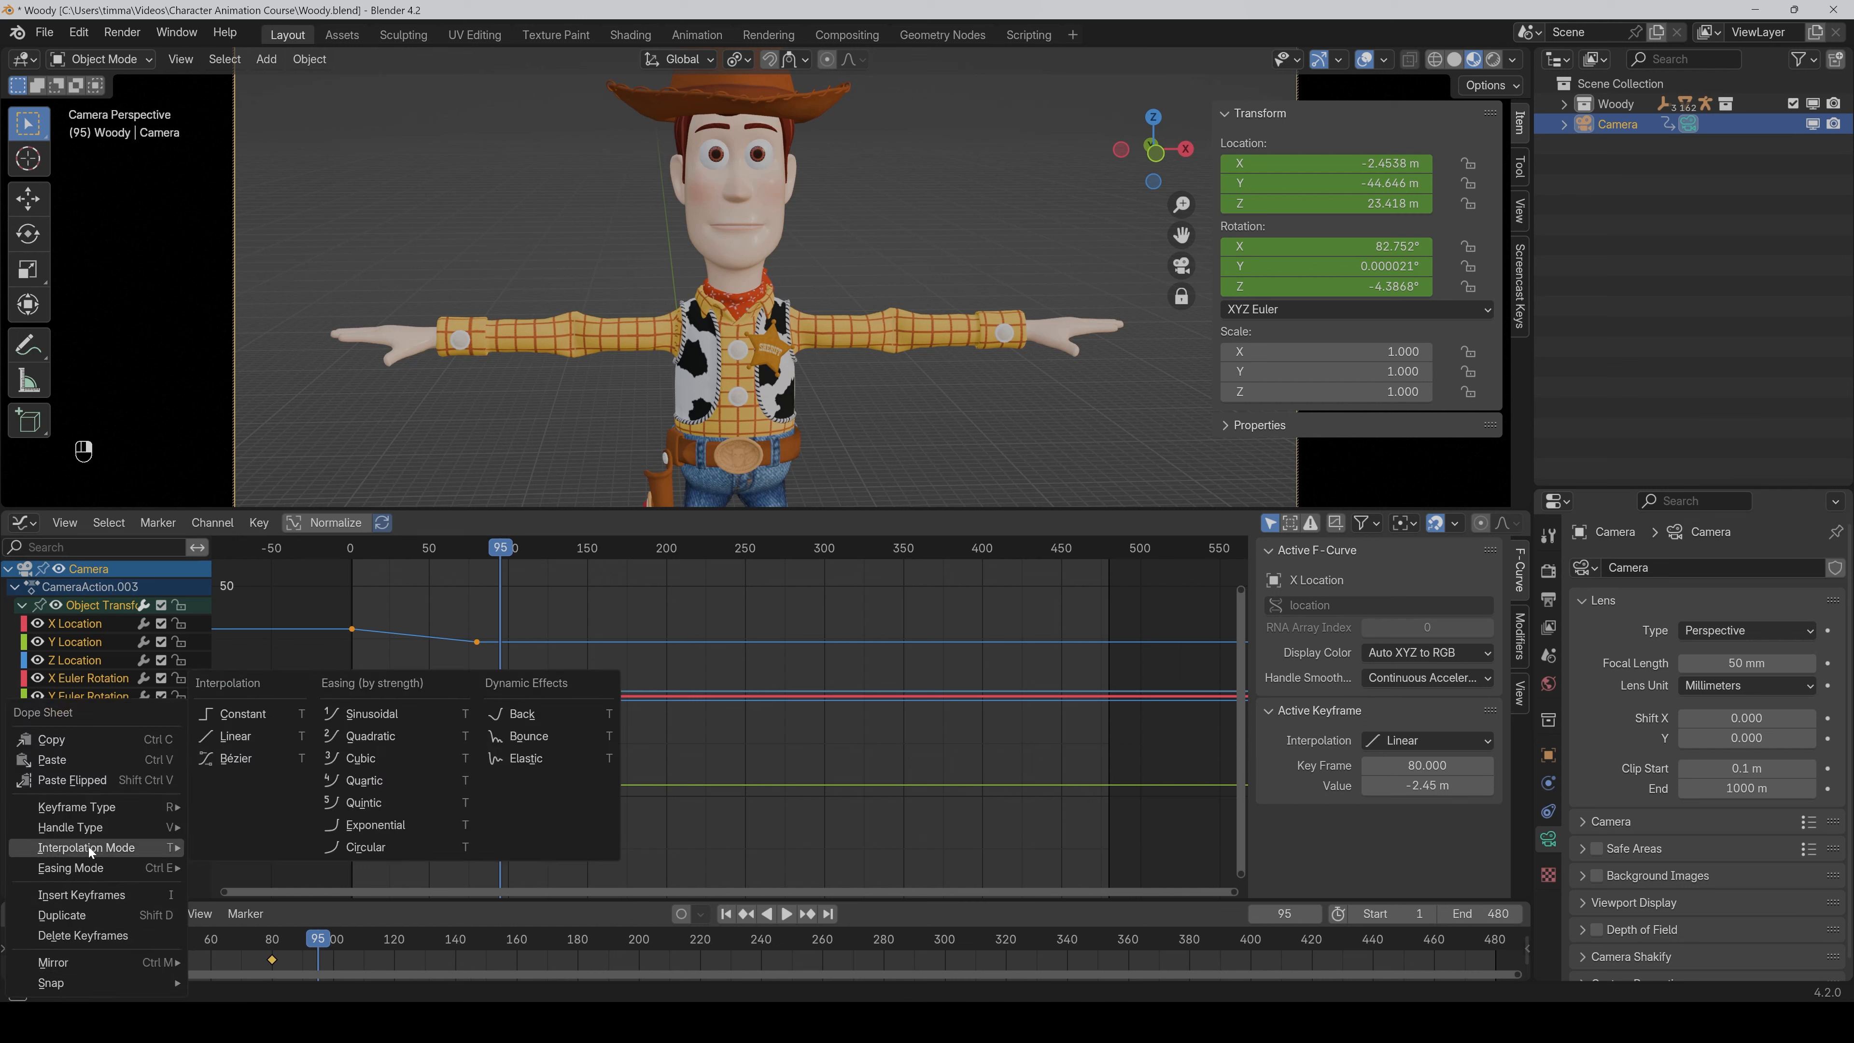
{"action": "left_click", "coordinate": [242, 759]}
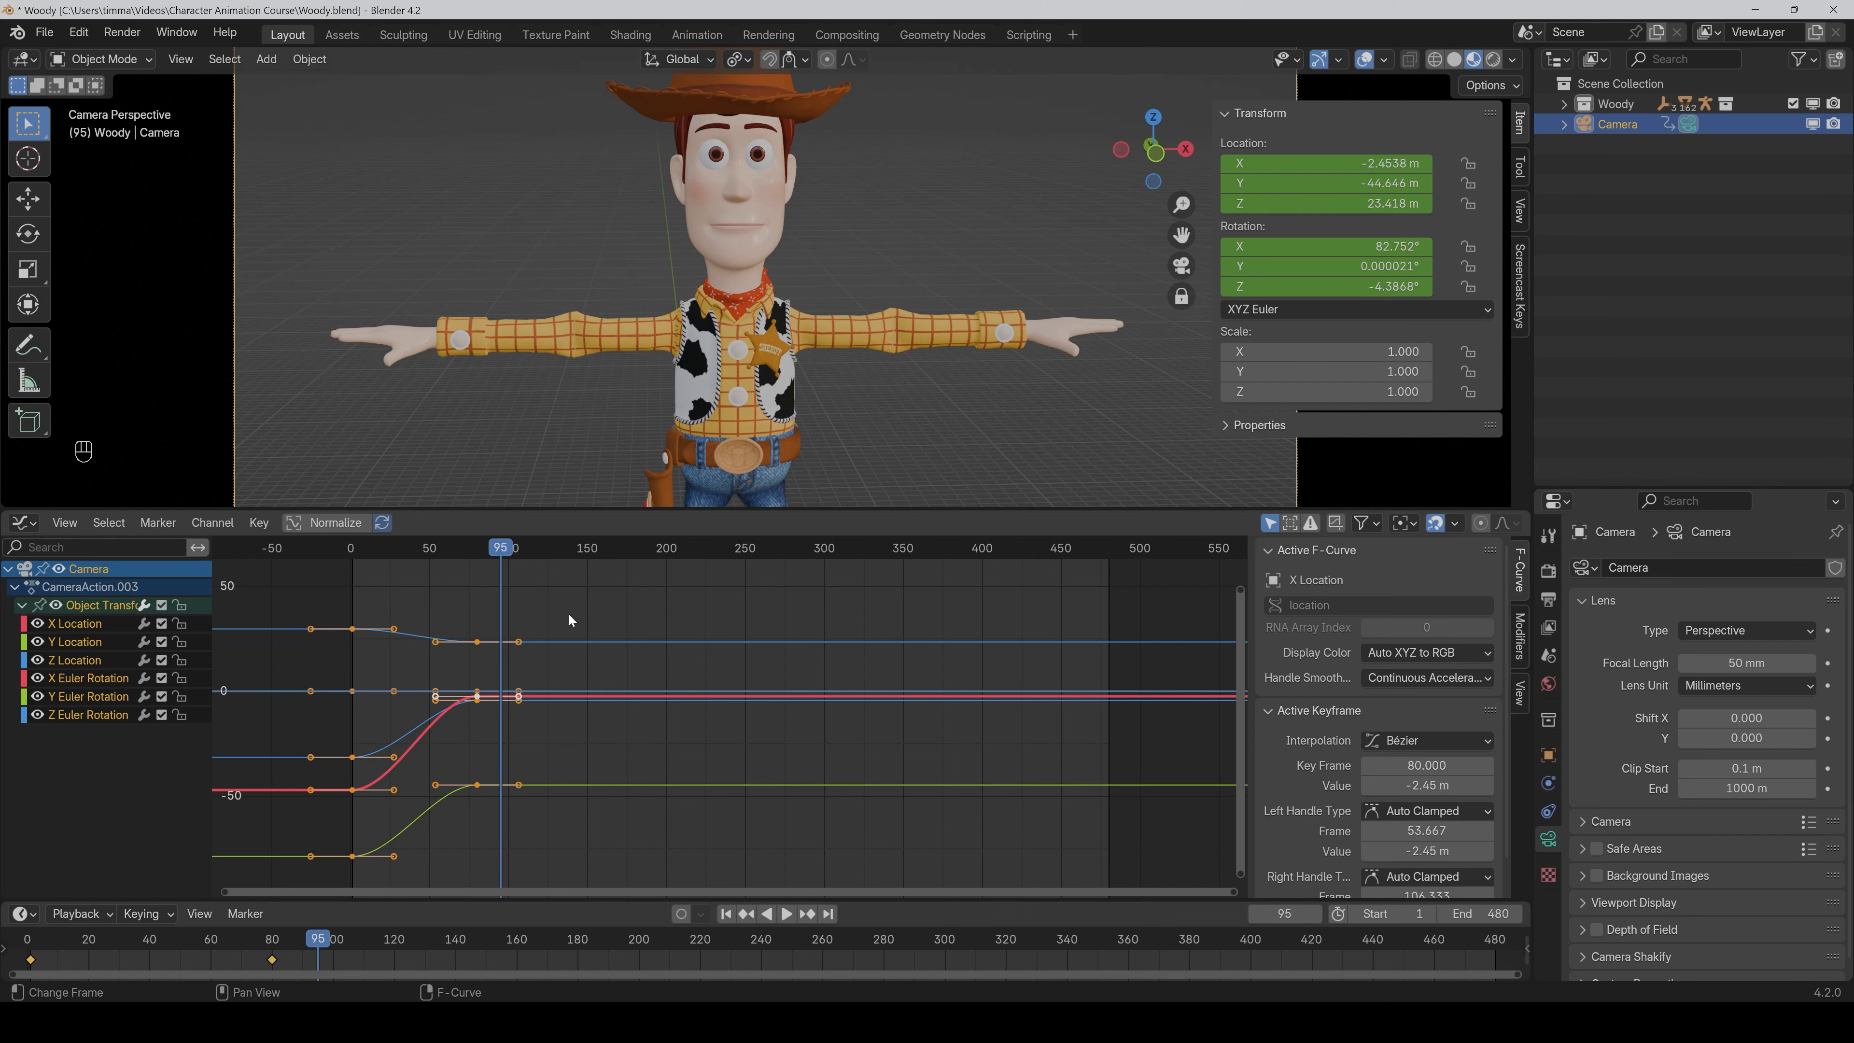
{"action": "key", "text": "space"}
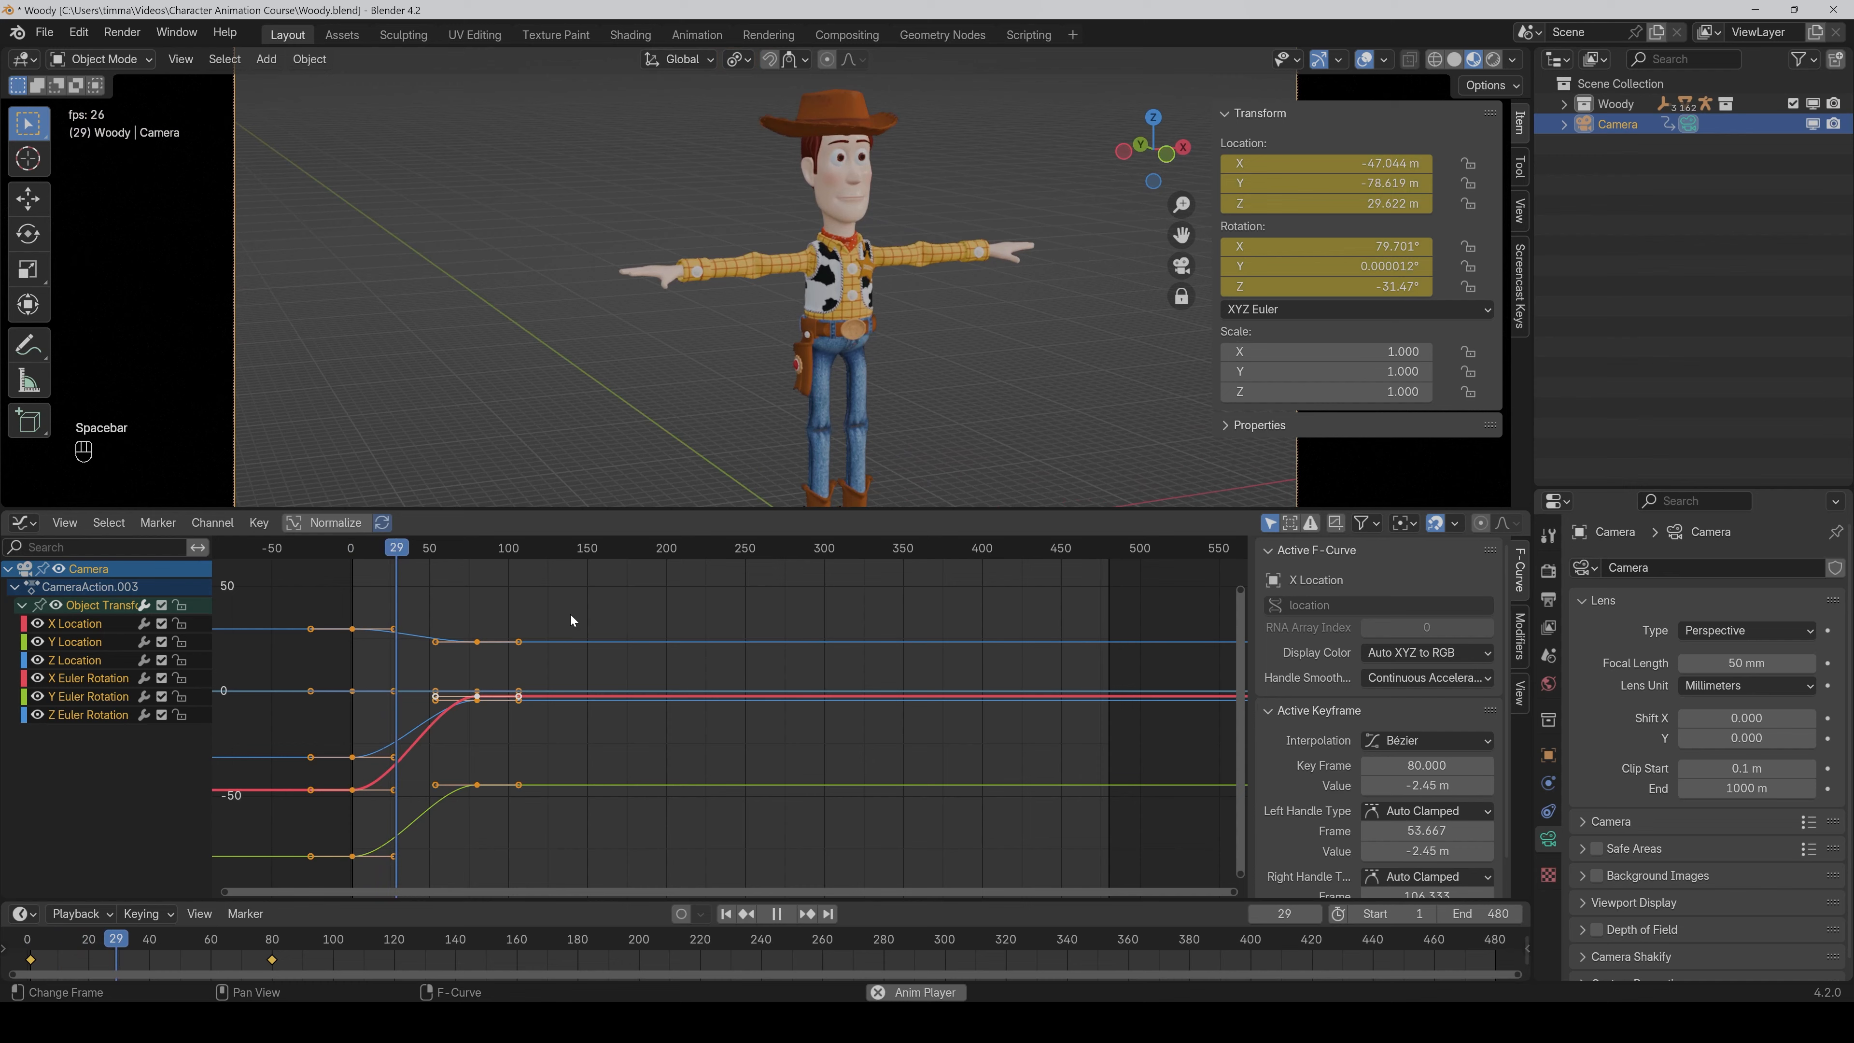
{"action": "key", "text": "space"}
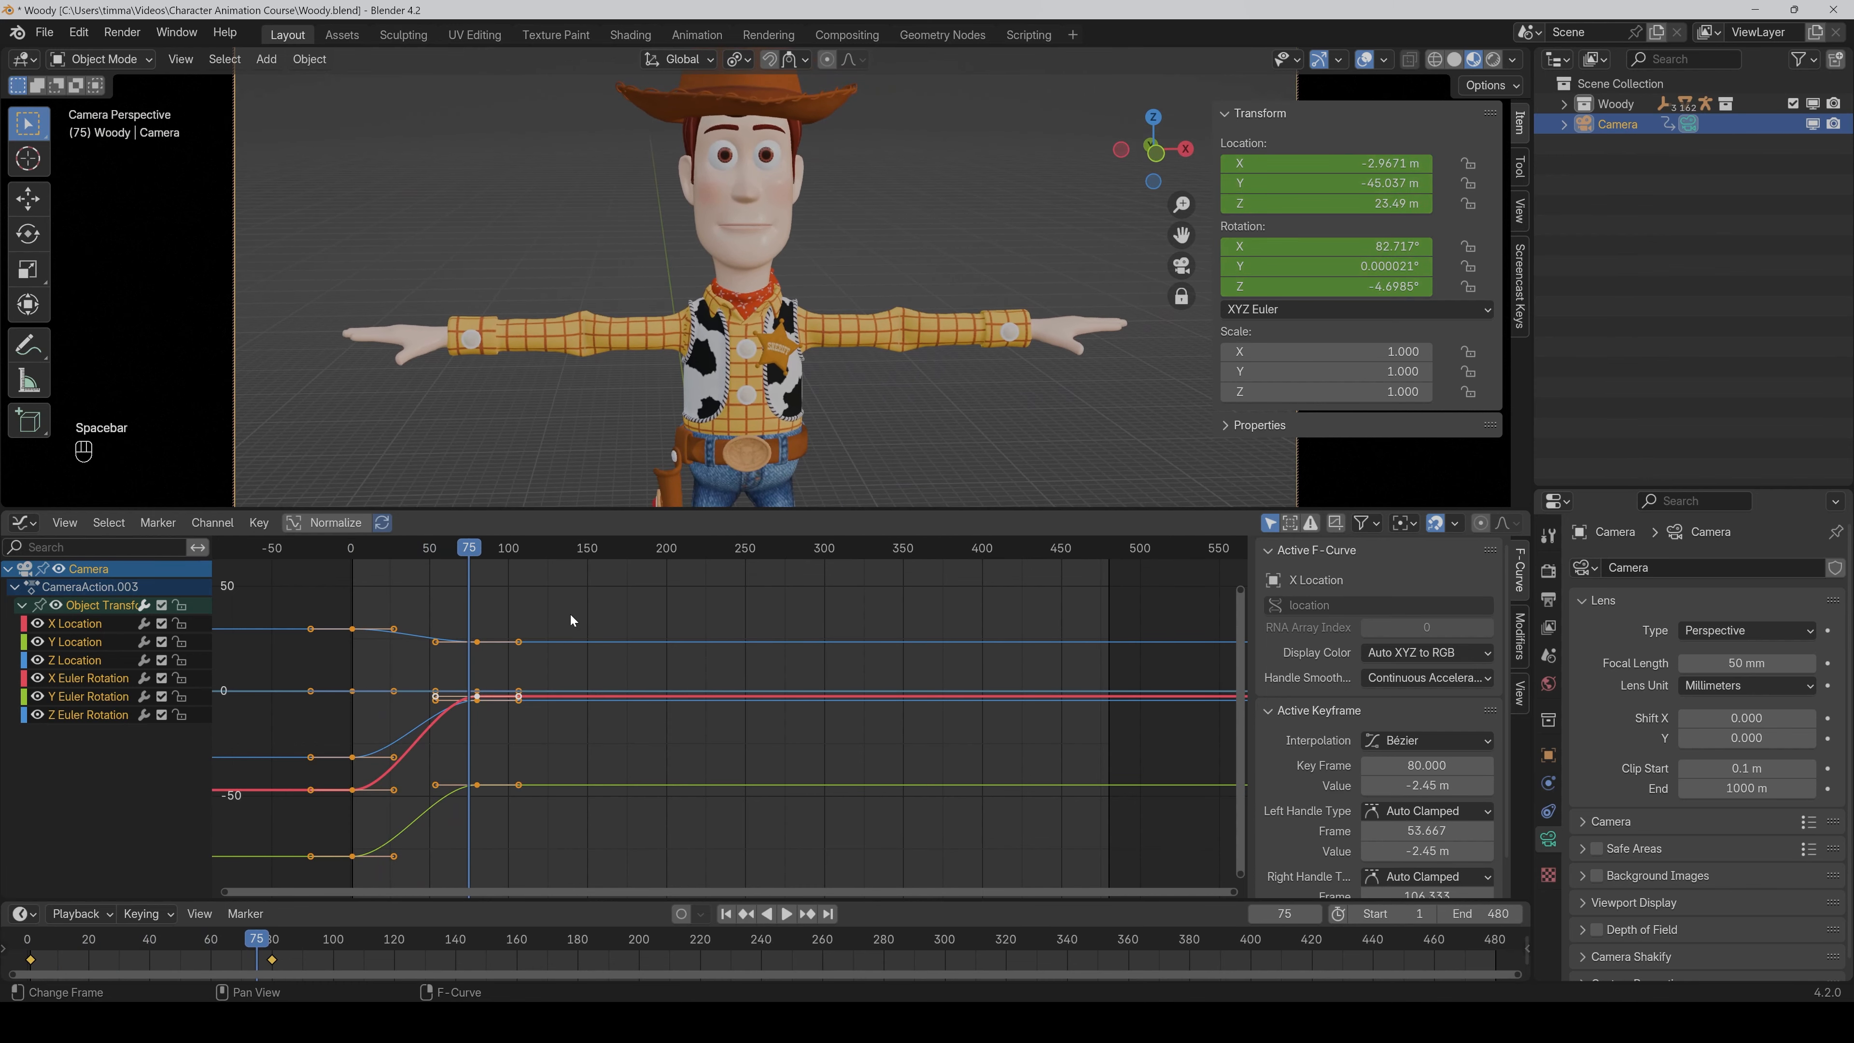
Extend the right handle of the Z Euler Rotation curve's first keyframe horizontally to about frame 83.
{"action": "left_click", "coordinate": [87, 715]}
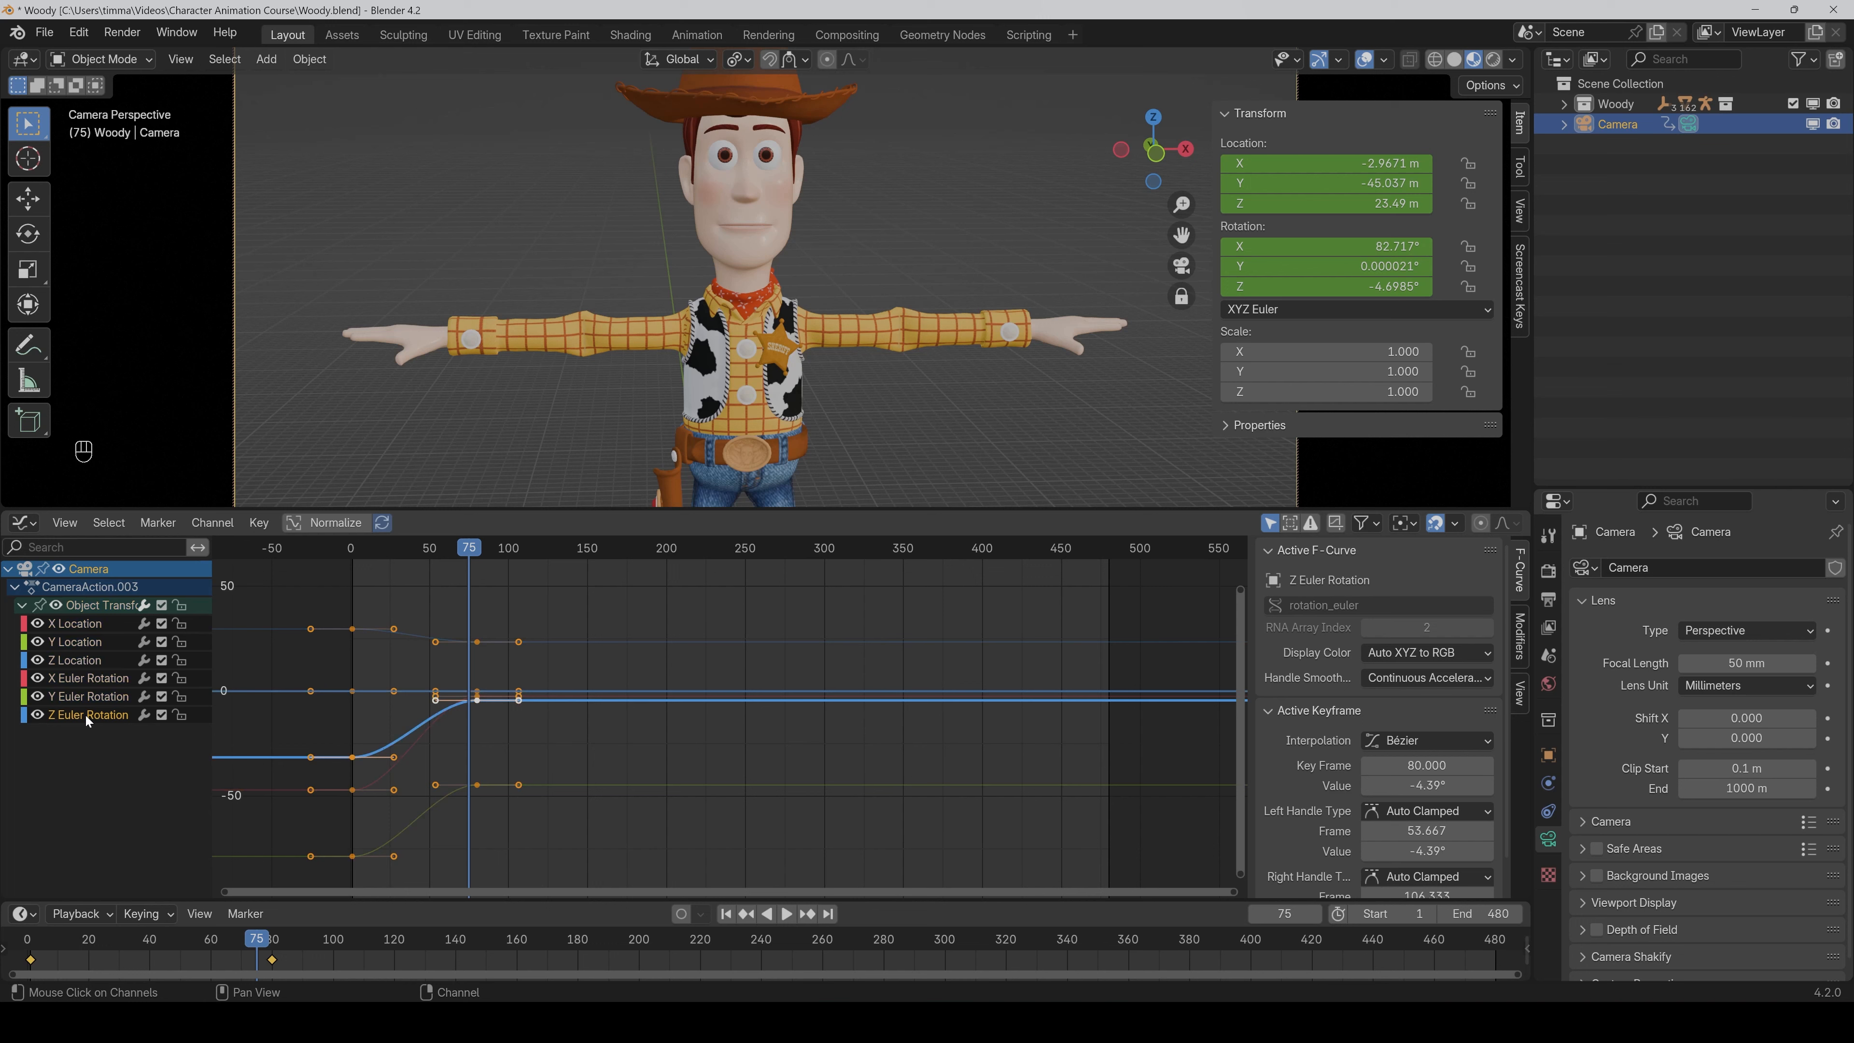
{"action": "left_click", "coordinate": [352, 758]}
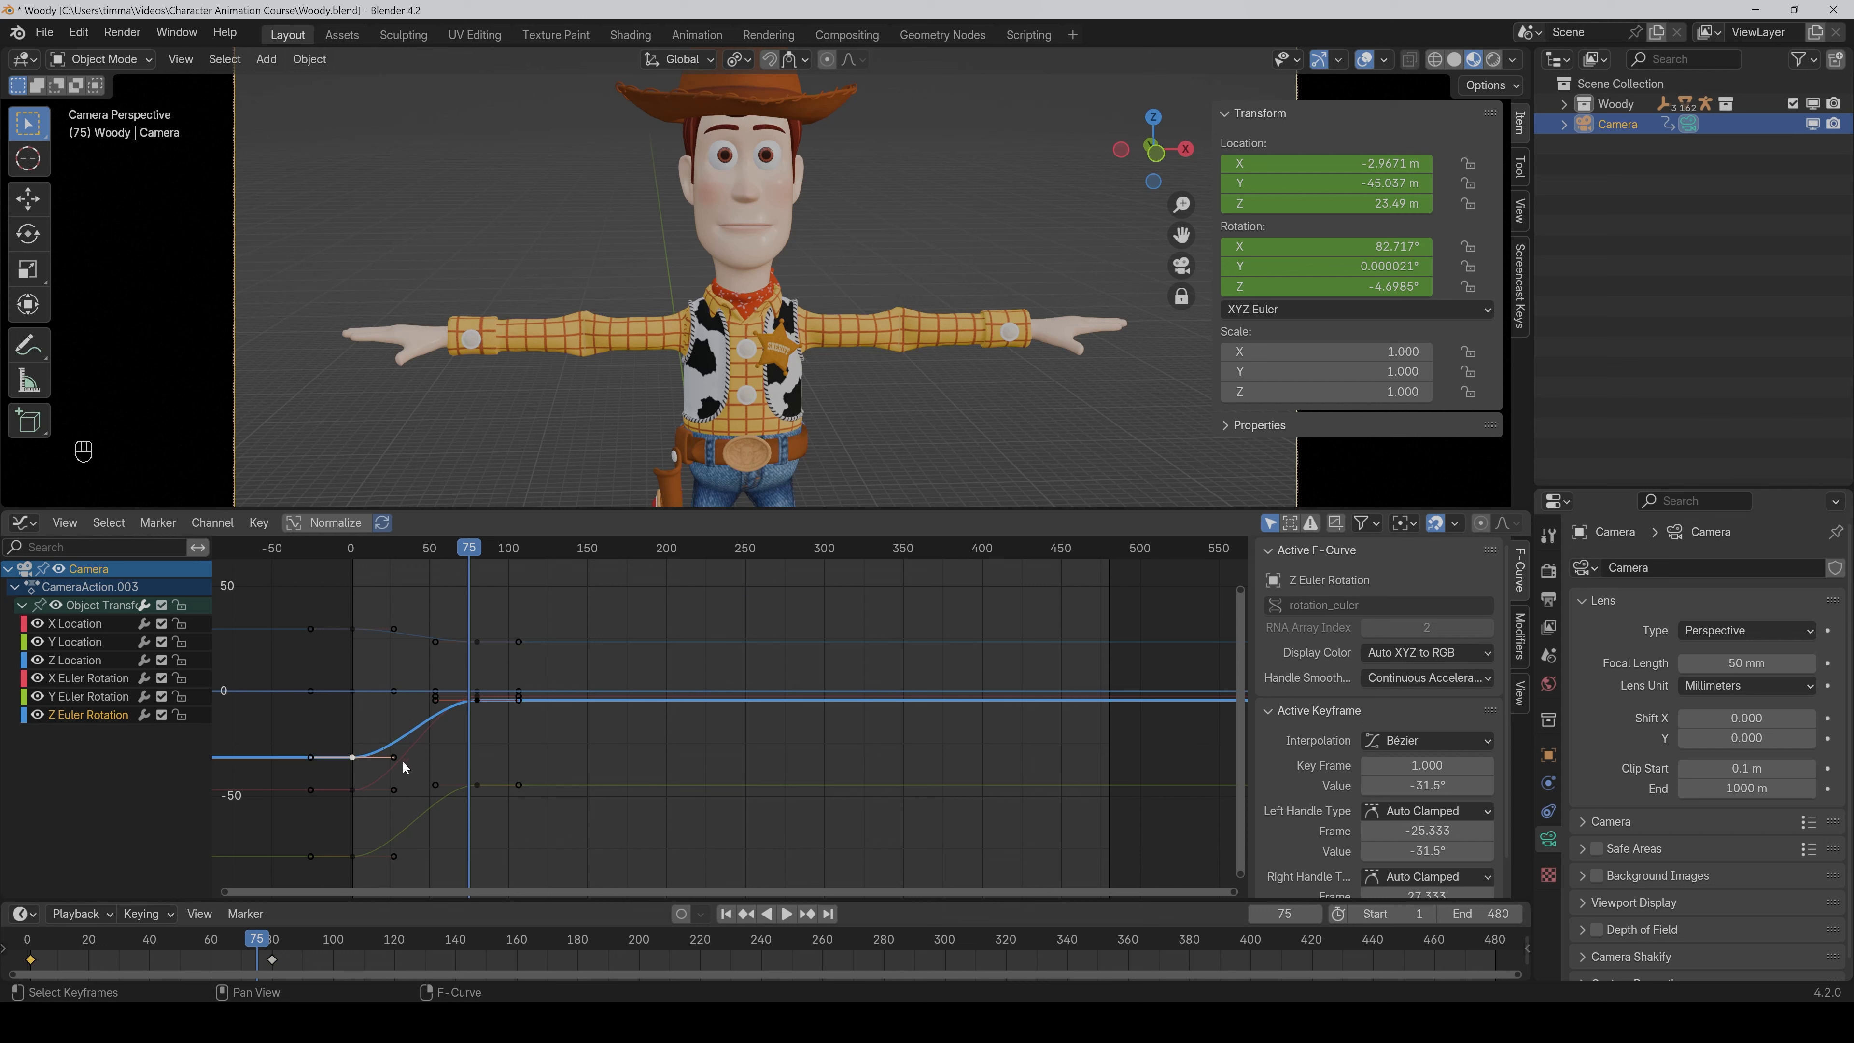
{"action": "left_click_drag", "start_coordinate": [392, 758], "coordinate": [483, 757]}
Play back the camera move to check the effect of the reshaped Z rotation curve.
{"action": "key", "text": "space"}
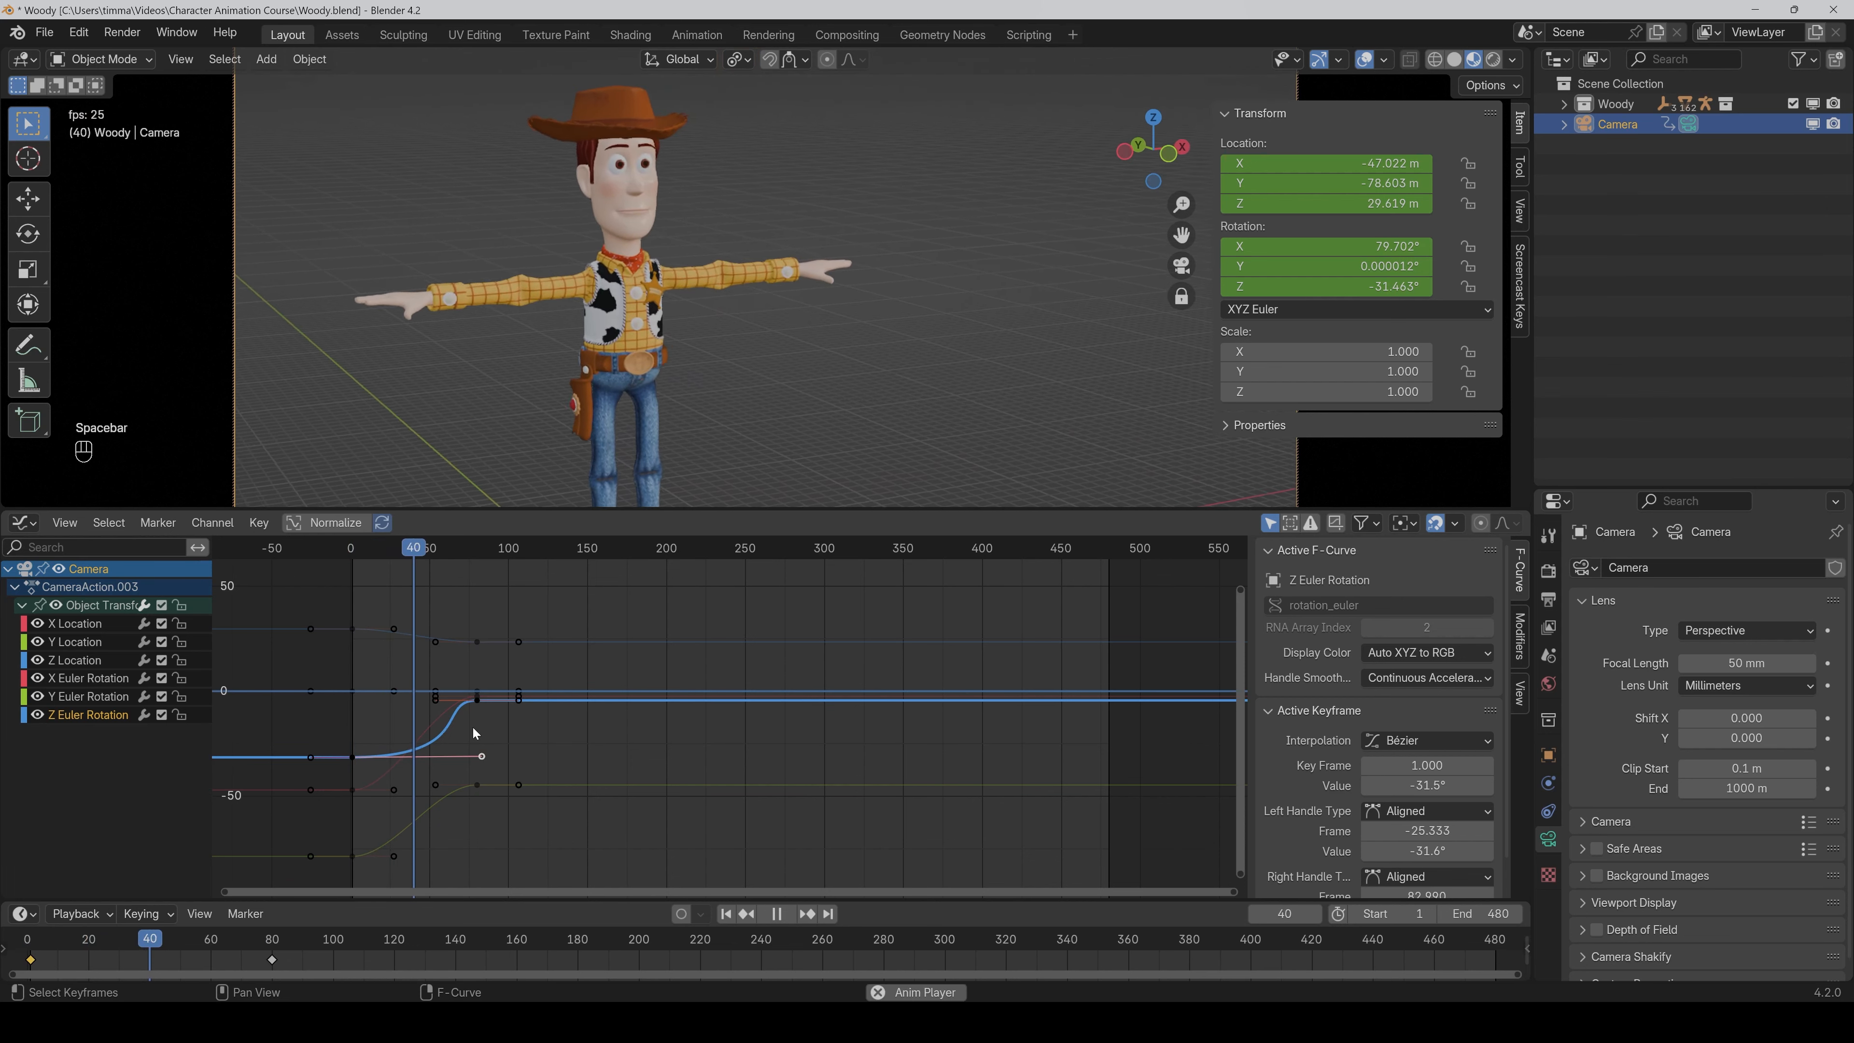
{"action": "key", "text": "space"}
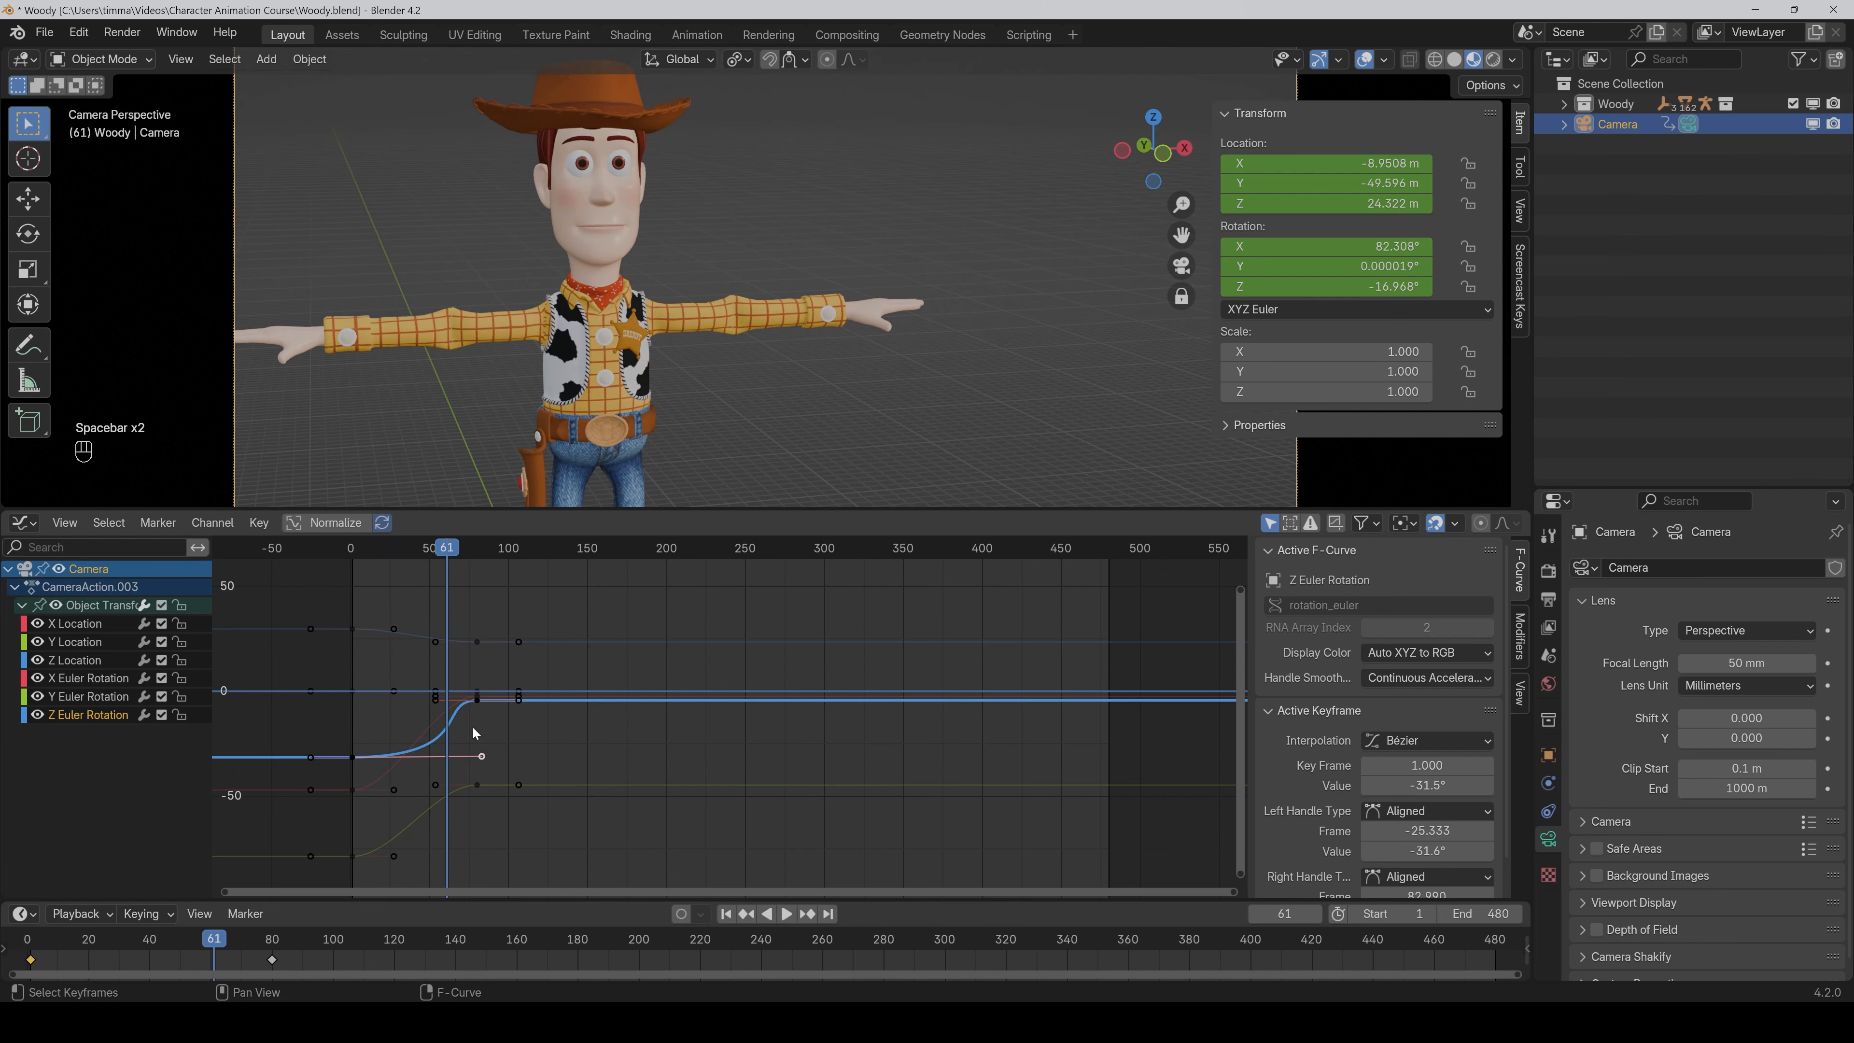
{"action": "key", "text": "space"}
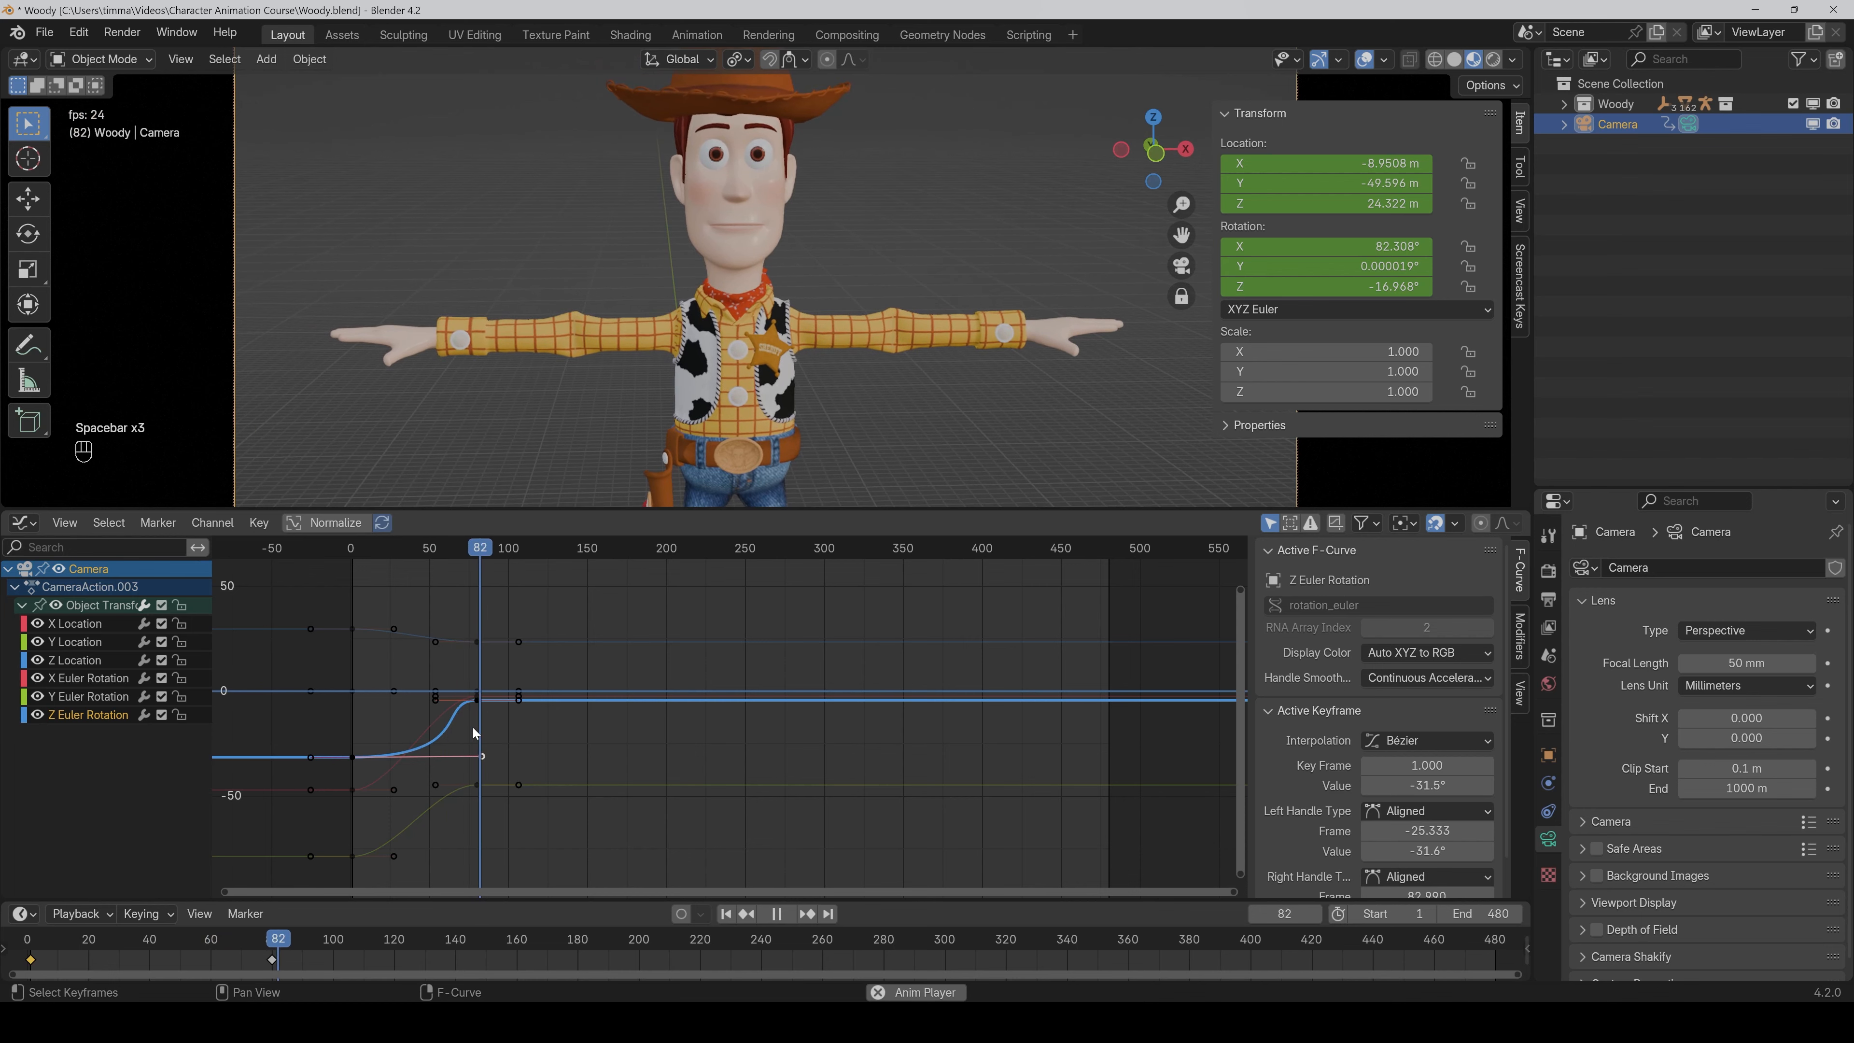
{"action": "key", "text": "space"}
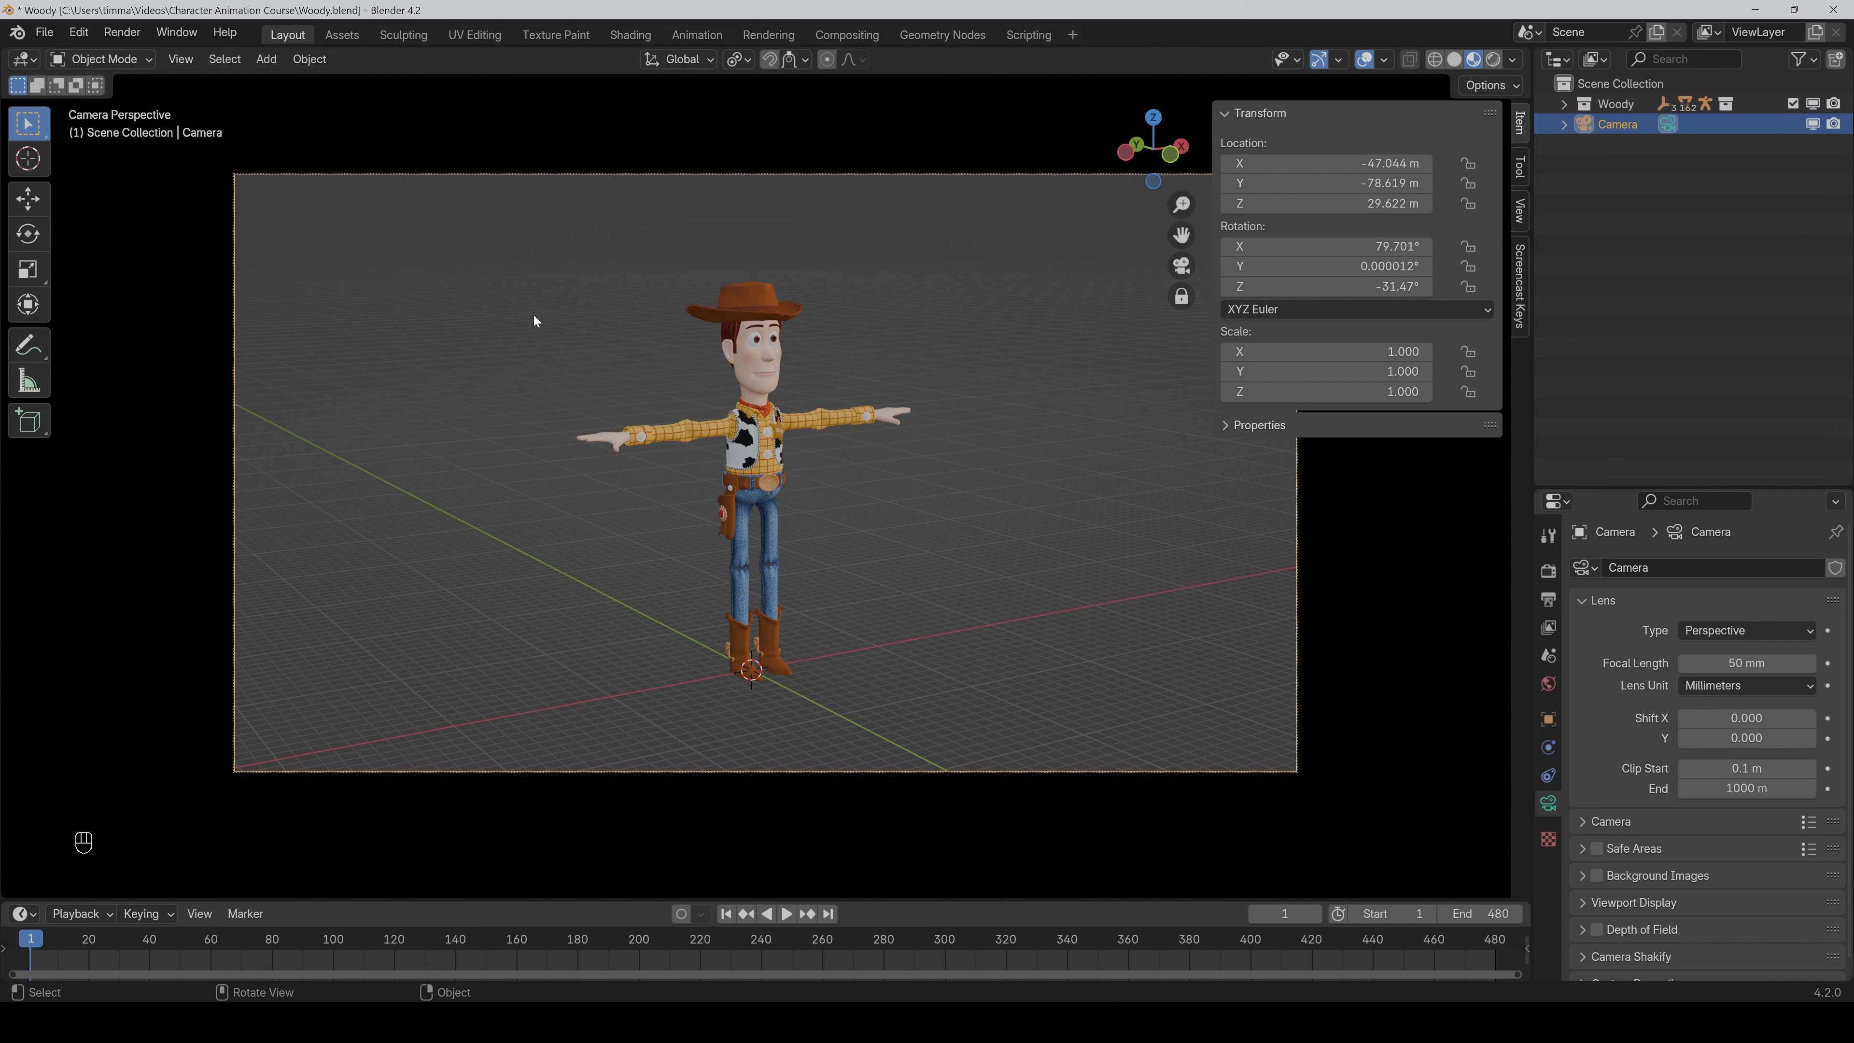
Add a Plain Axes empty at the world origin.
{"action": "left_click", "coordinate": [266, 64]}
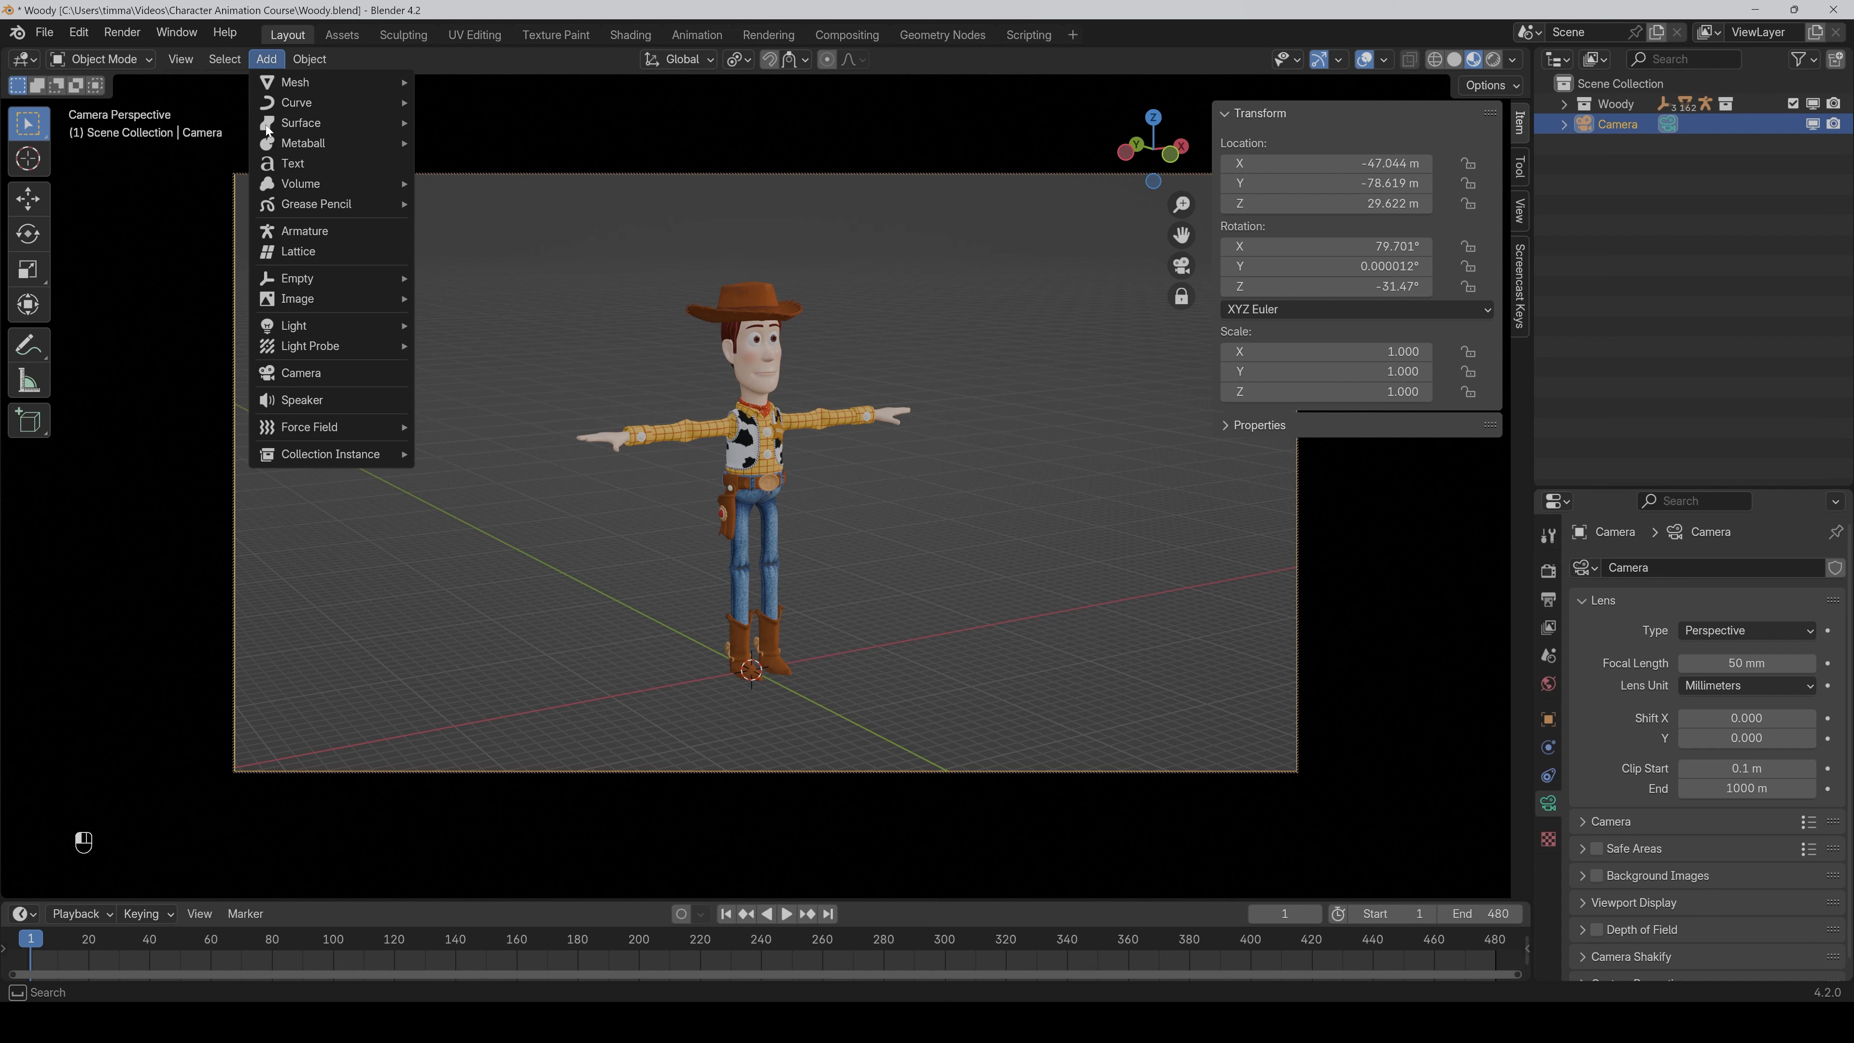
{"action": "mouse_move", "coordinate": [277, 276]}
{"action": "left_click", "coordinate": [466, 278]}
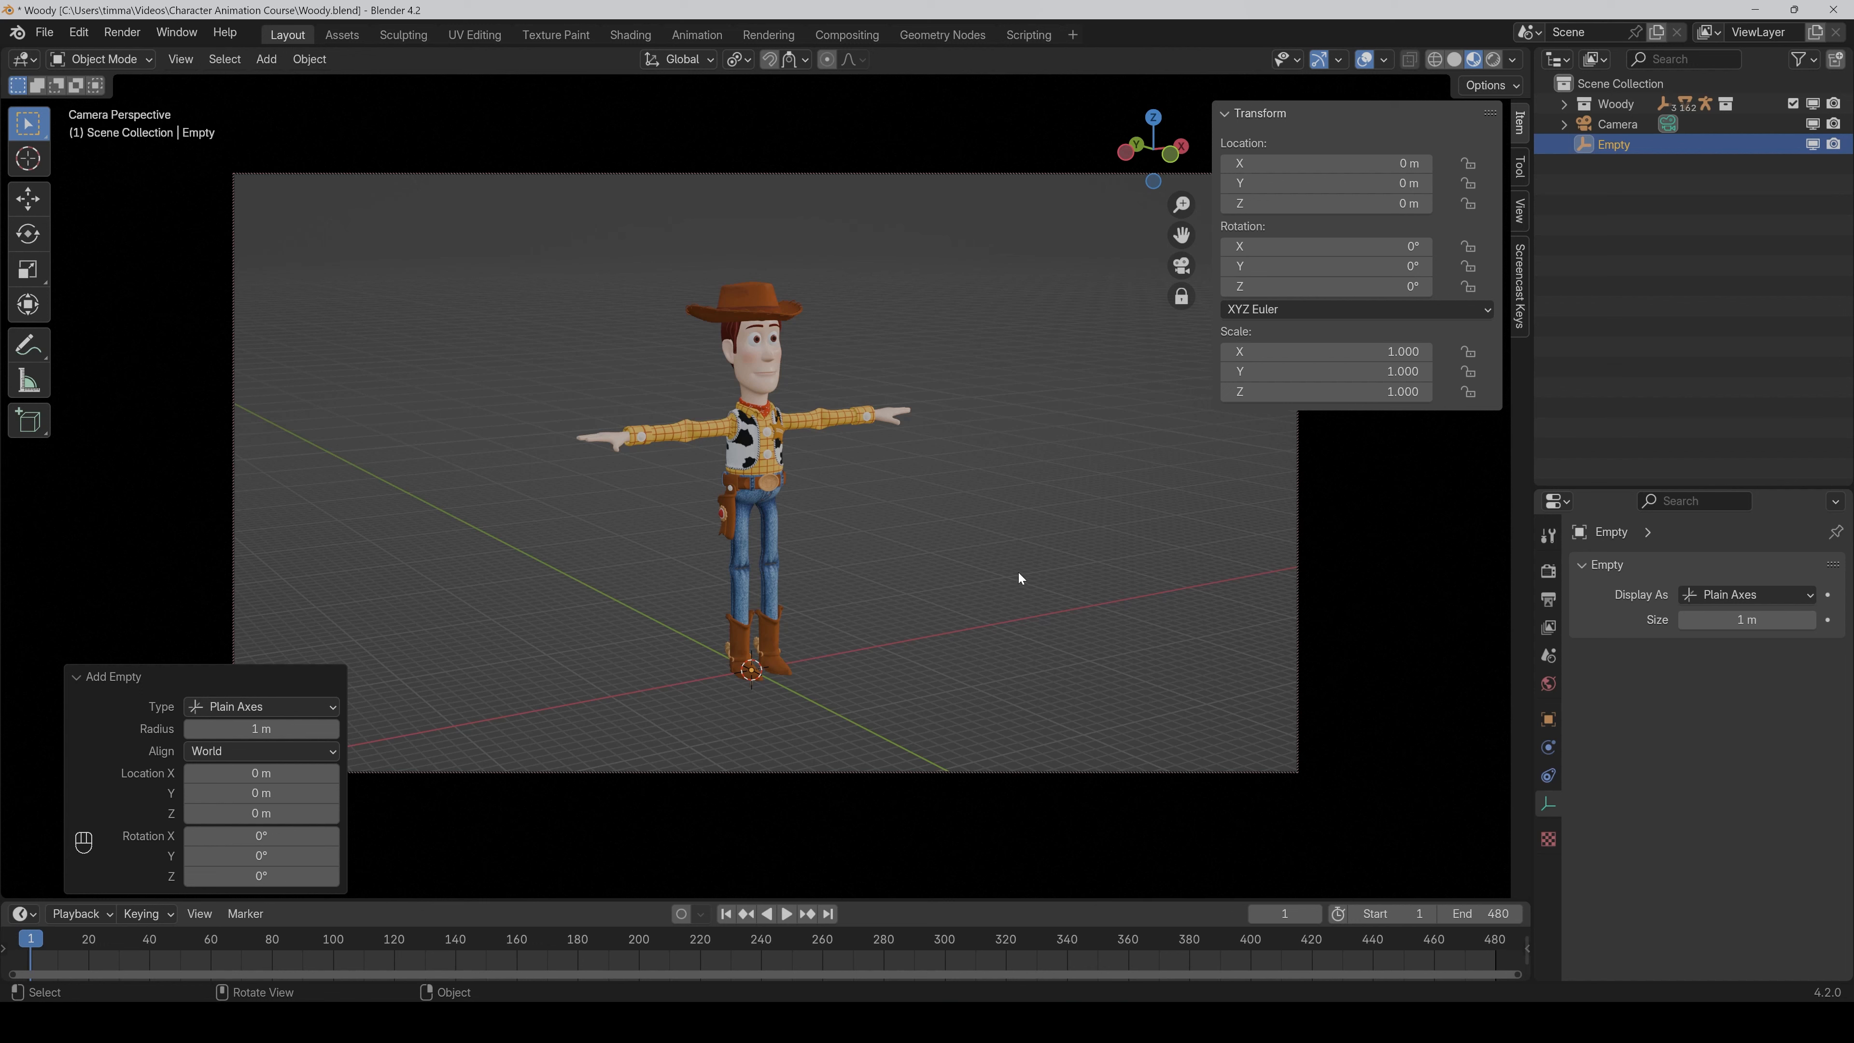
Add a Child Of constraint to the camera with the Empty as its target.
{"action": "left_click", "coordinate": [1600, 122]}
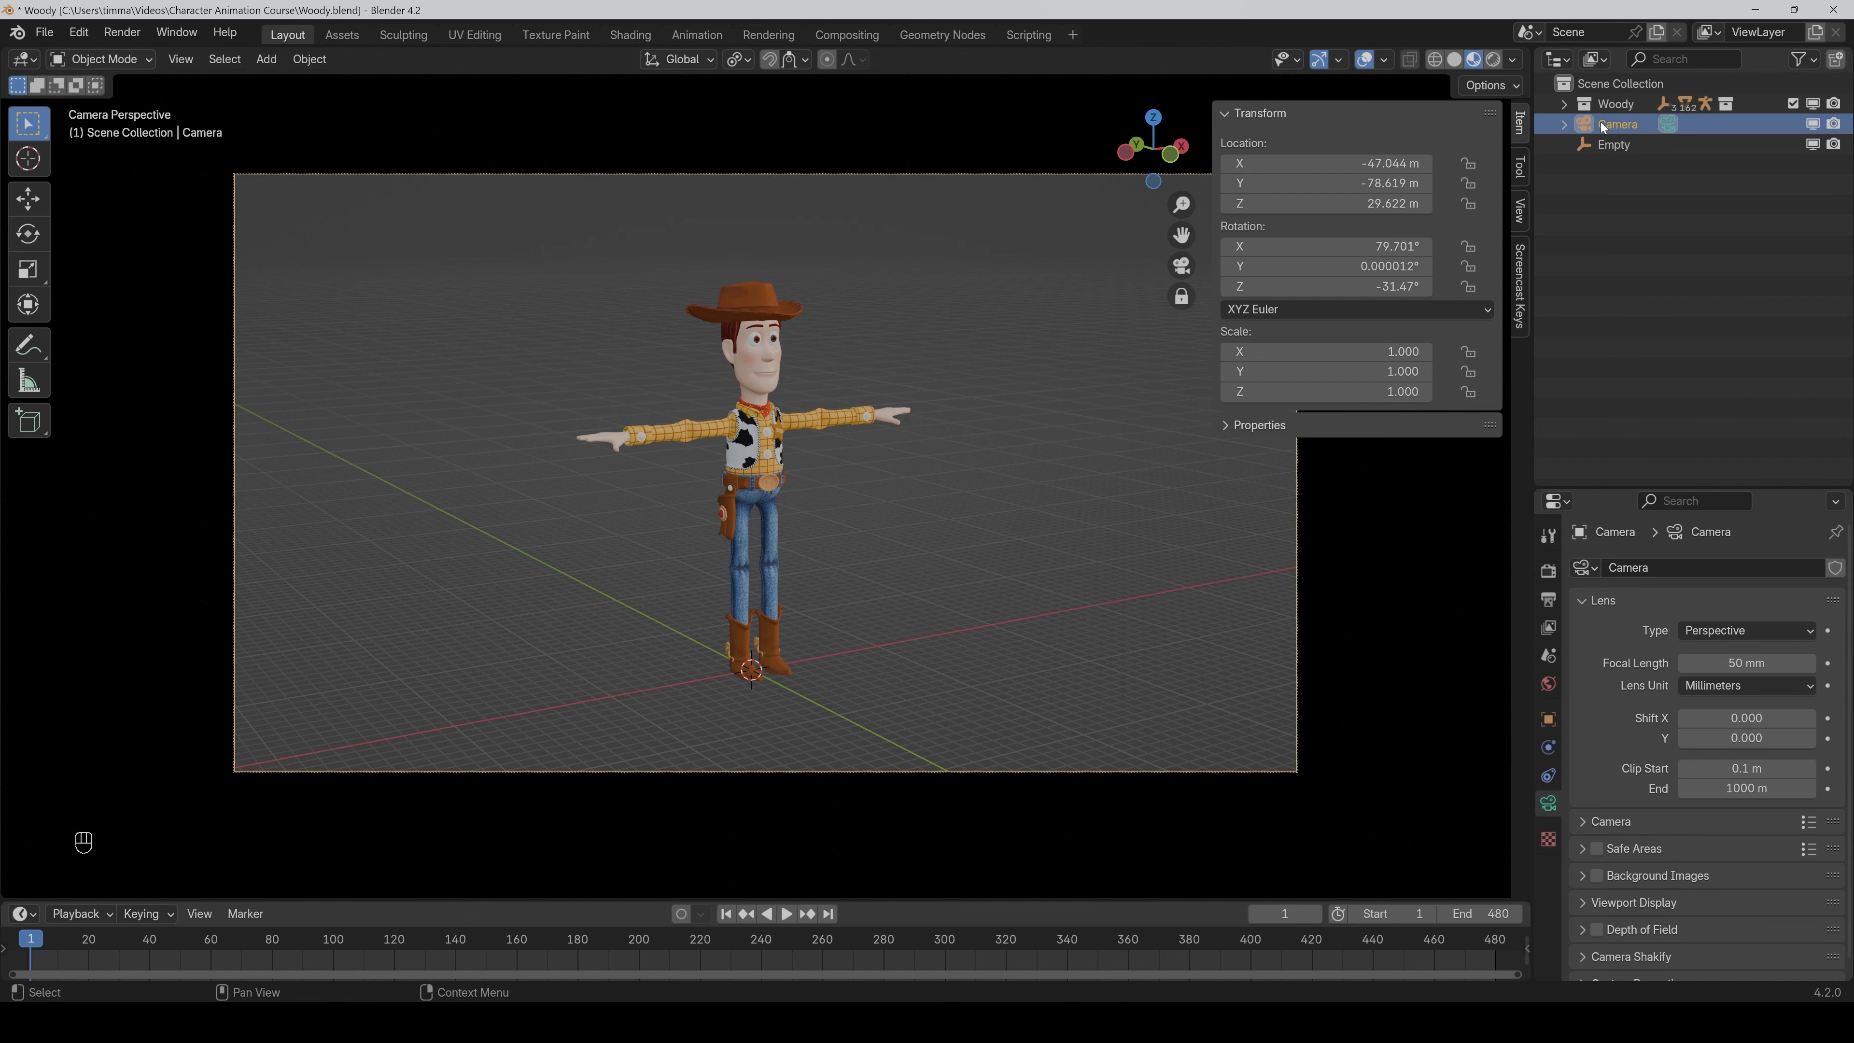
{"action": "left_click", "coordinate": [1548, 770]}
{"action": "left_click", "coordinate": [1666, 567]}
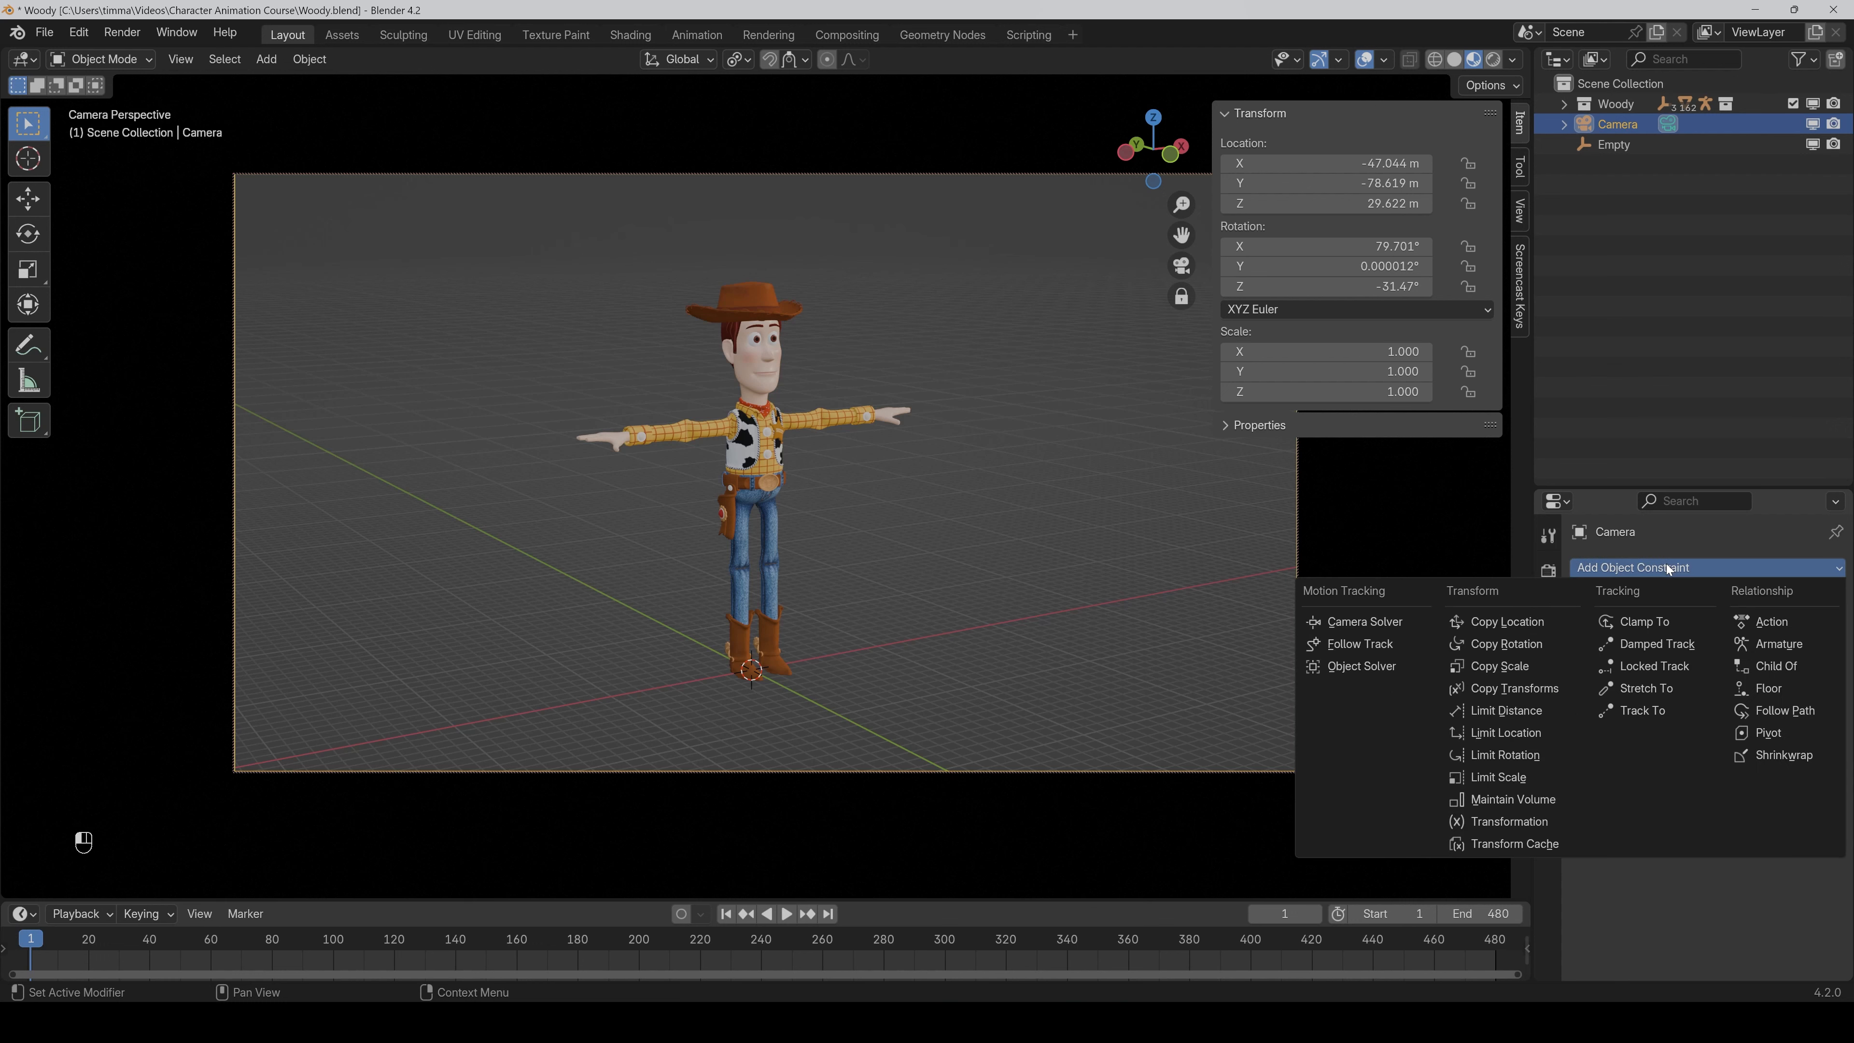
{"action": "left_click", "coordinate": [1772, 665]}
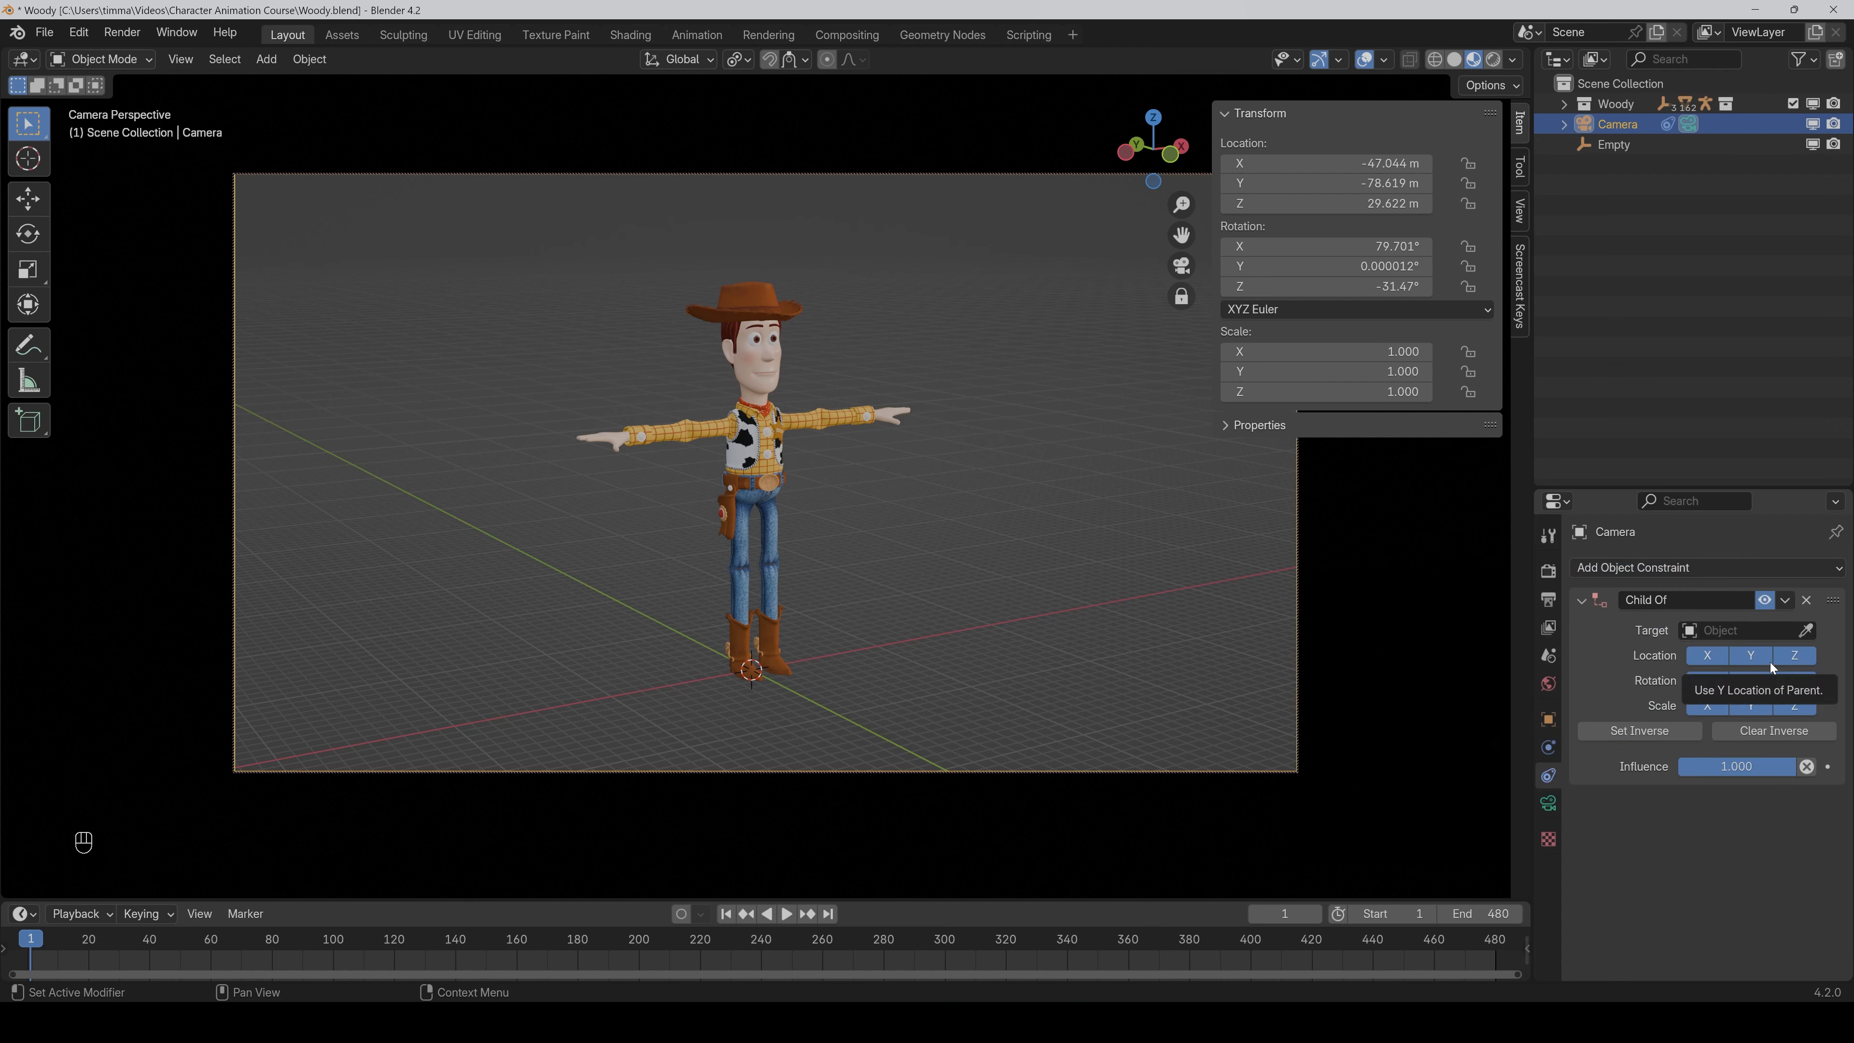
{"action": "left_click", "coordinate": [1809, 628]}
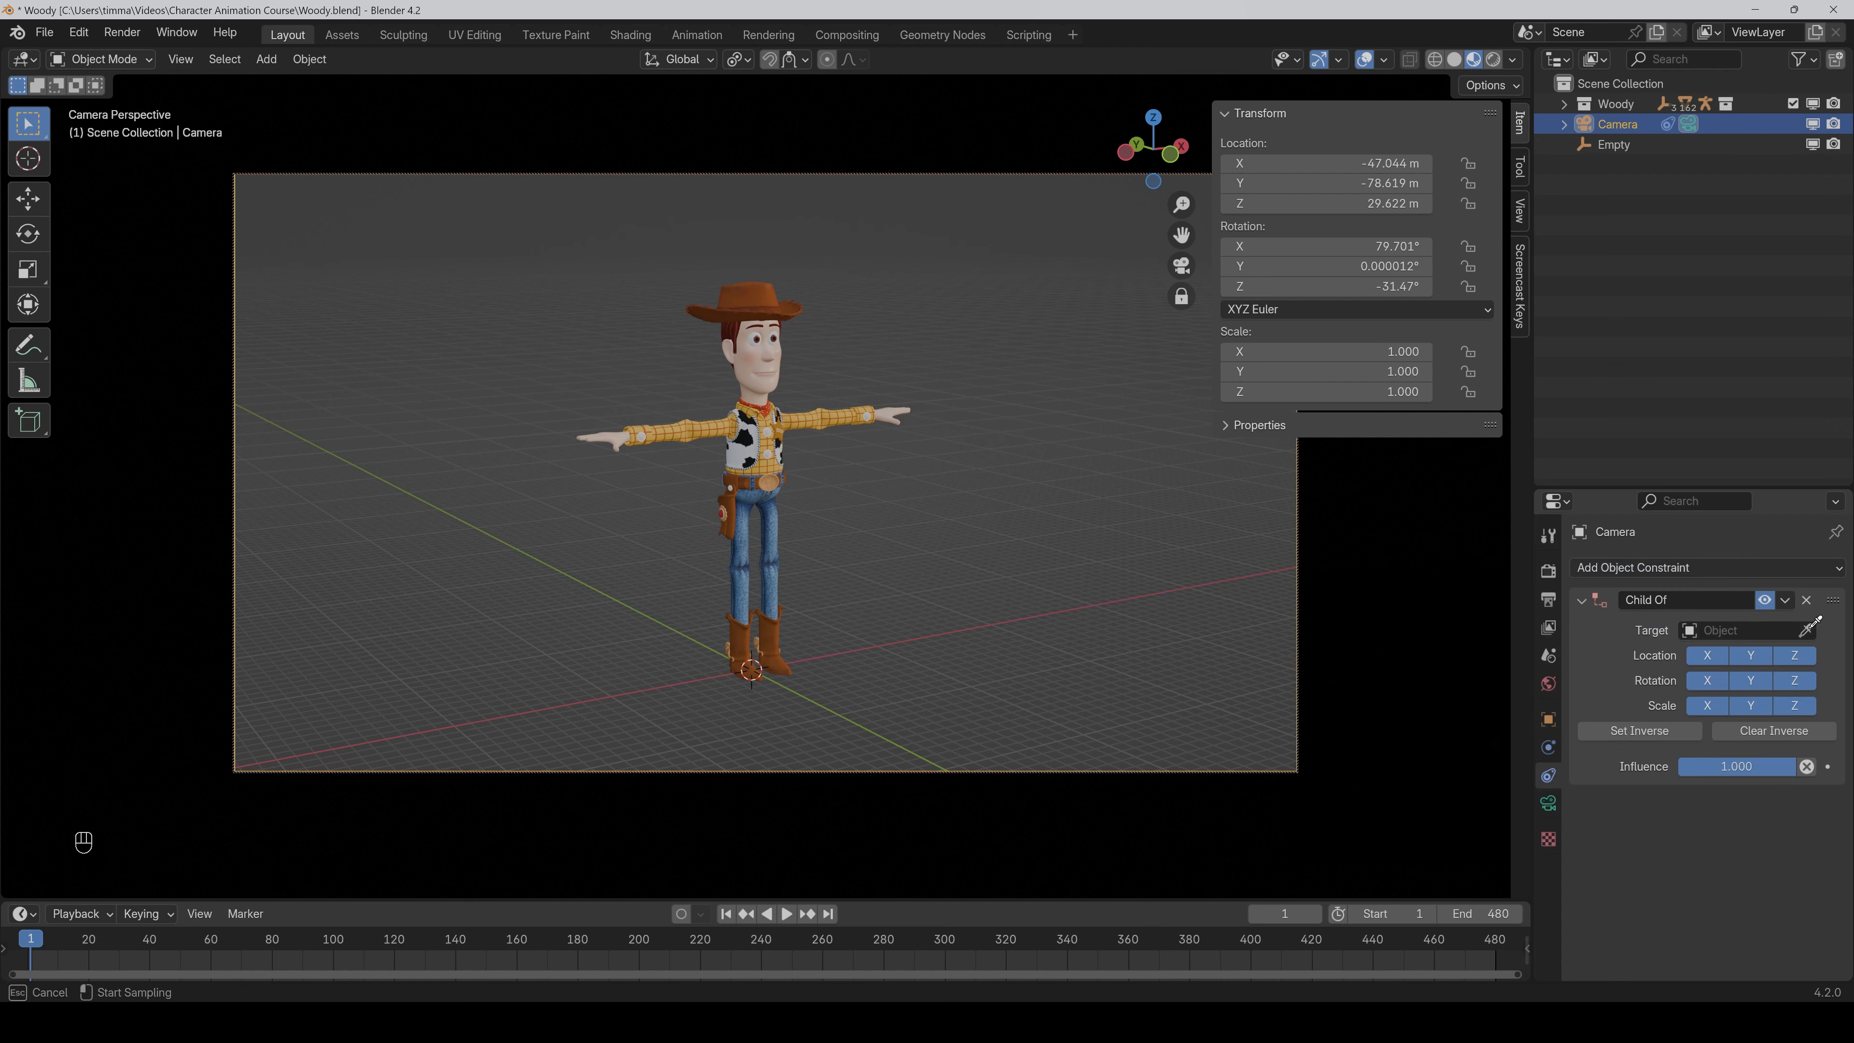
{"action": "left_click", "coordinate": [1626, 144]}
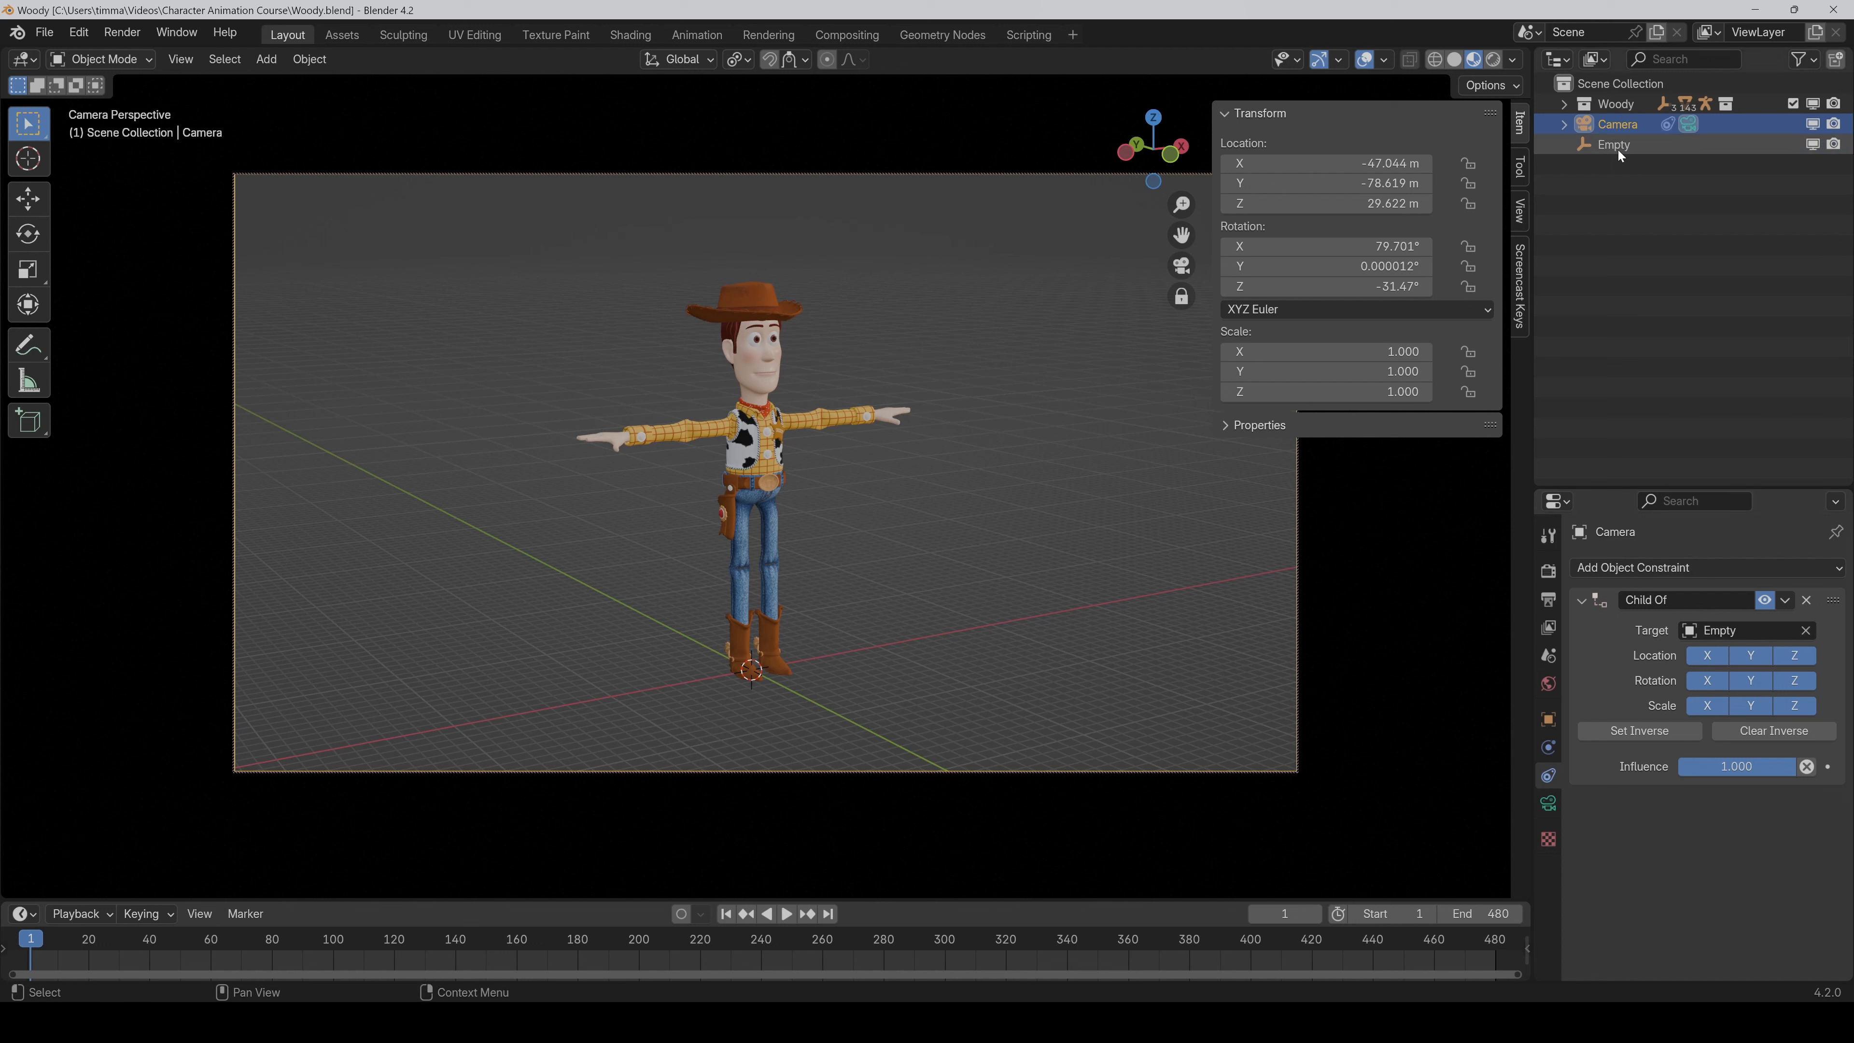
Set the Empty's display size to 5 m and rotate it around Z to 350°.
{"action": "left_click", "coordinate": [1618, 148]}
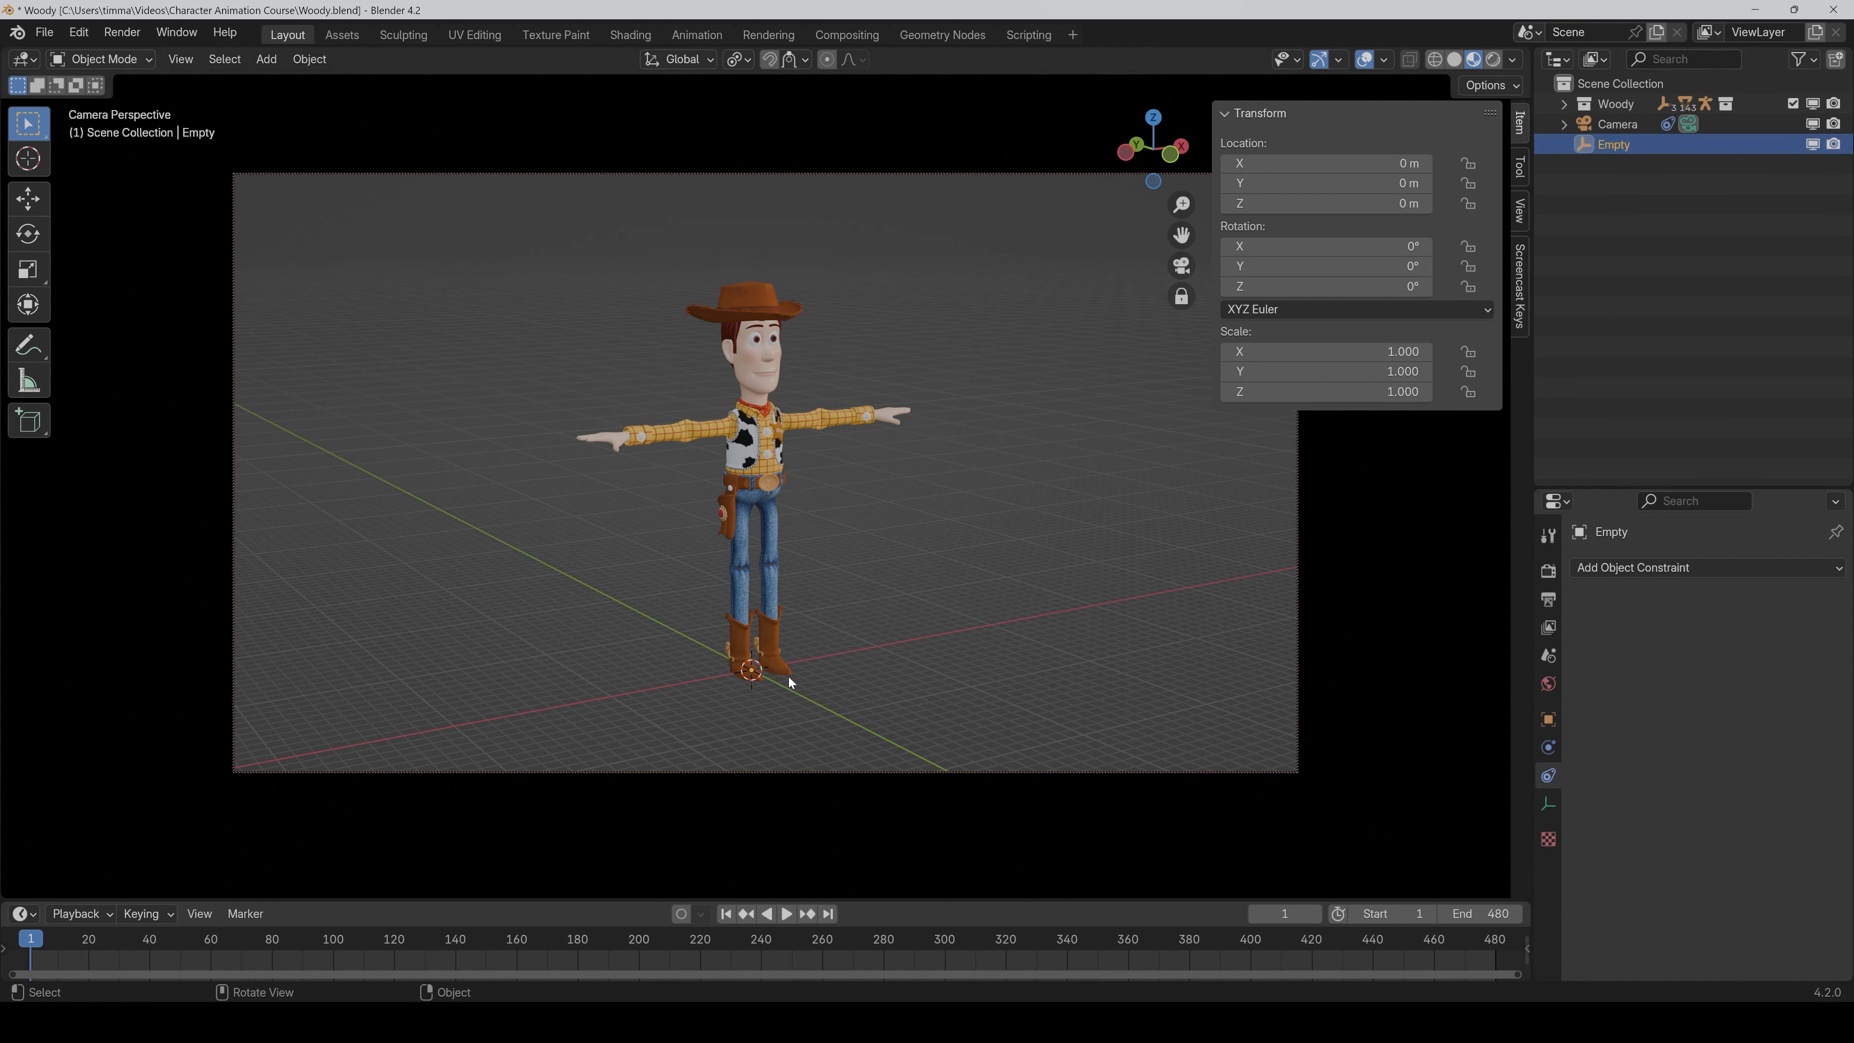
{"action": "left_click", "coordinate": [1549, 804]}
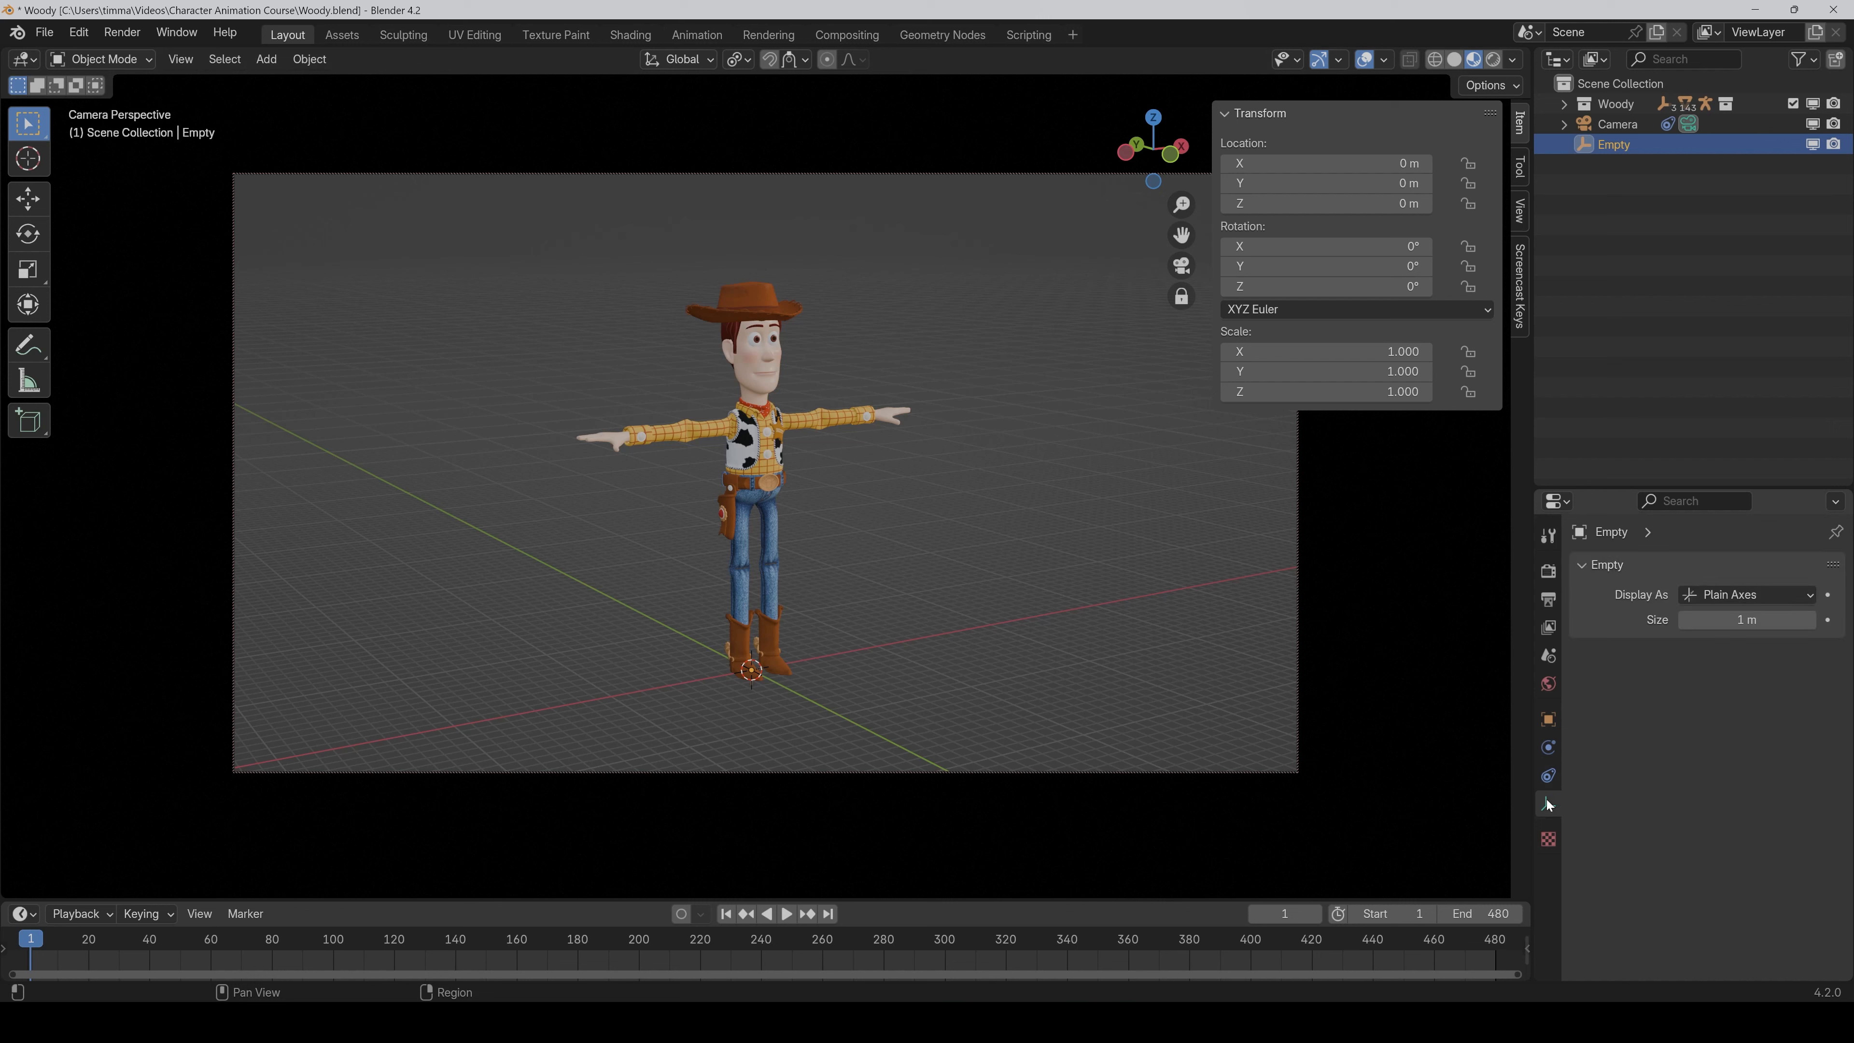
{"action": "left_click", "coordinate": [1729, 621]}
{"action": "type", "text": "5"}
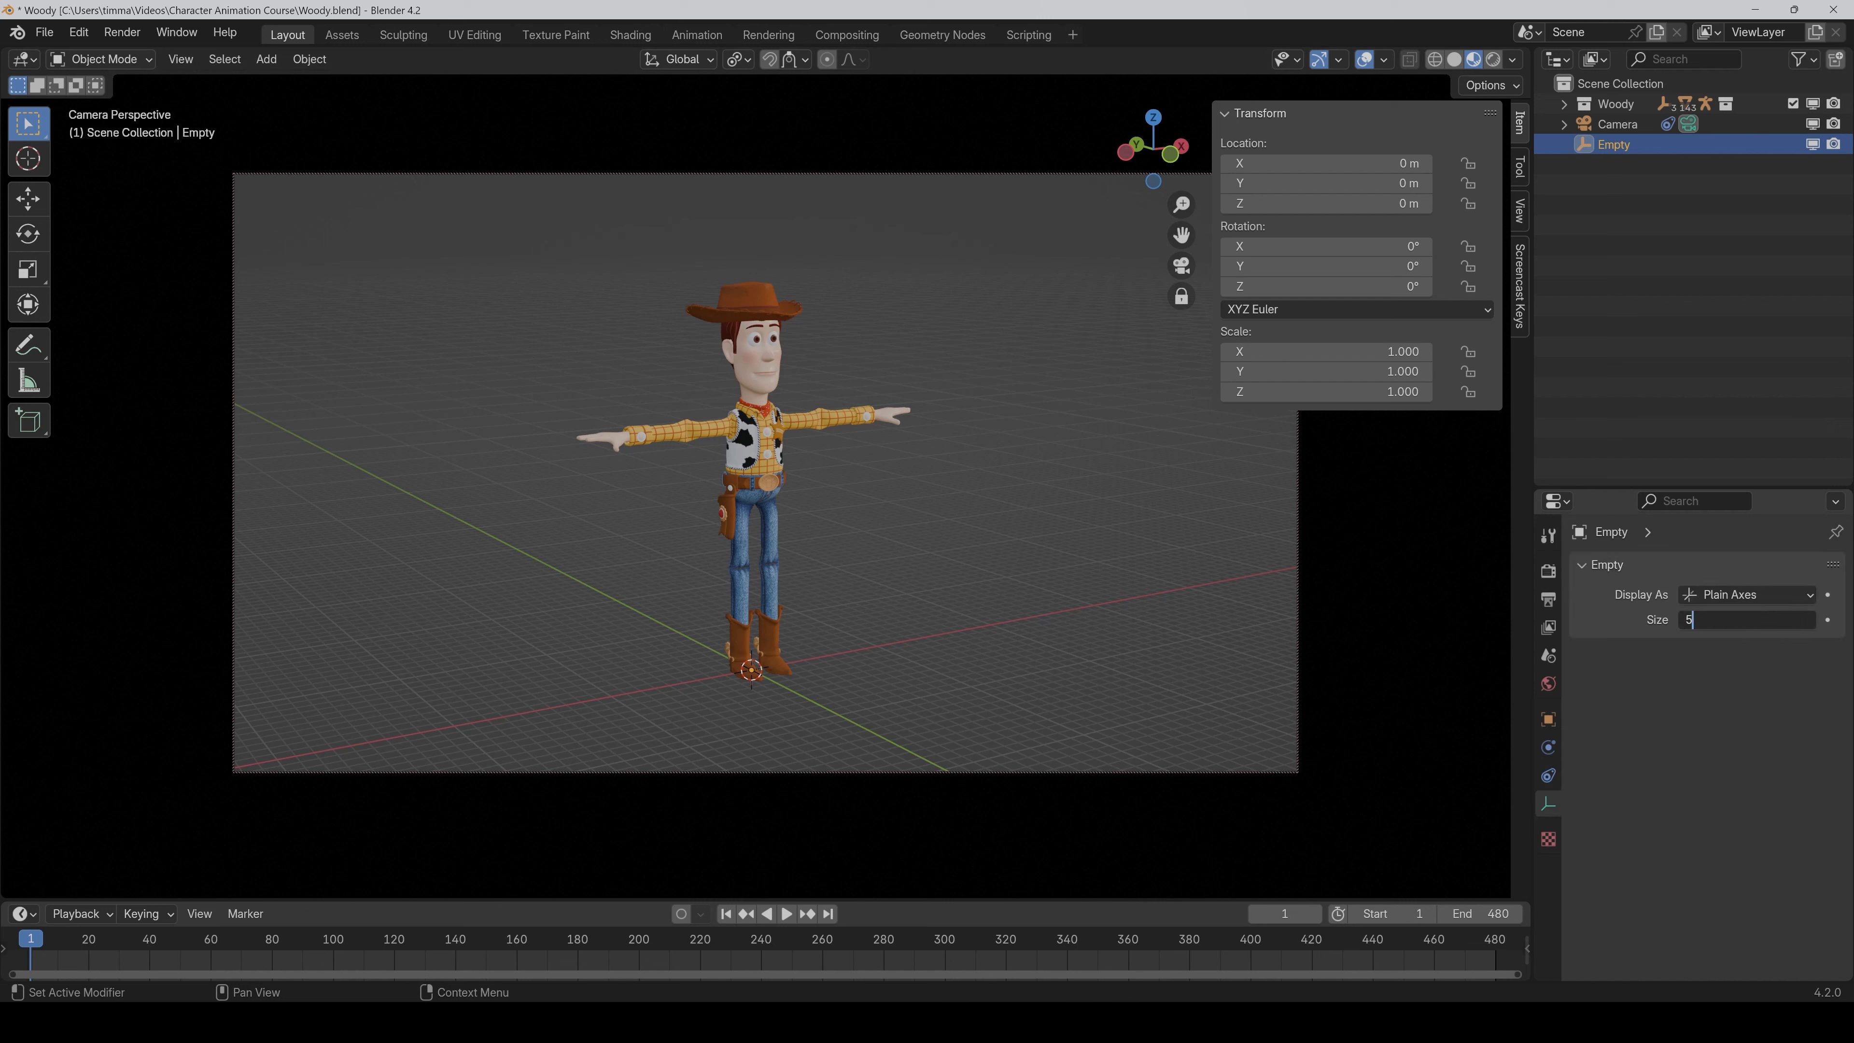
{"action": "key", "text": "Return"}
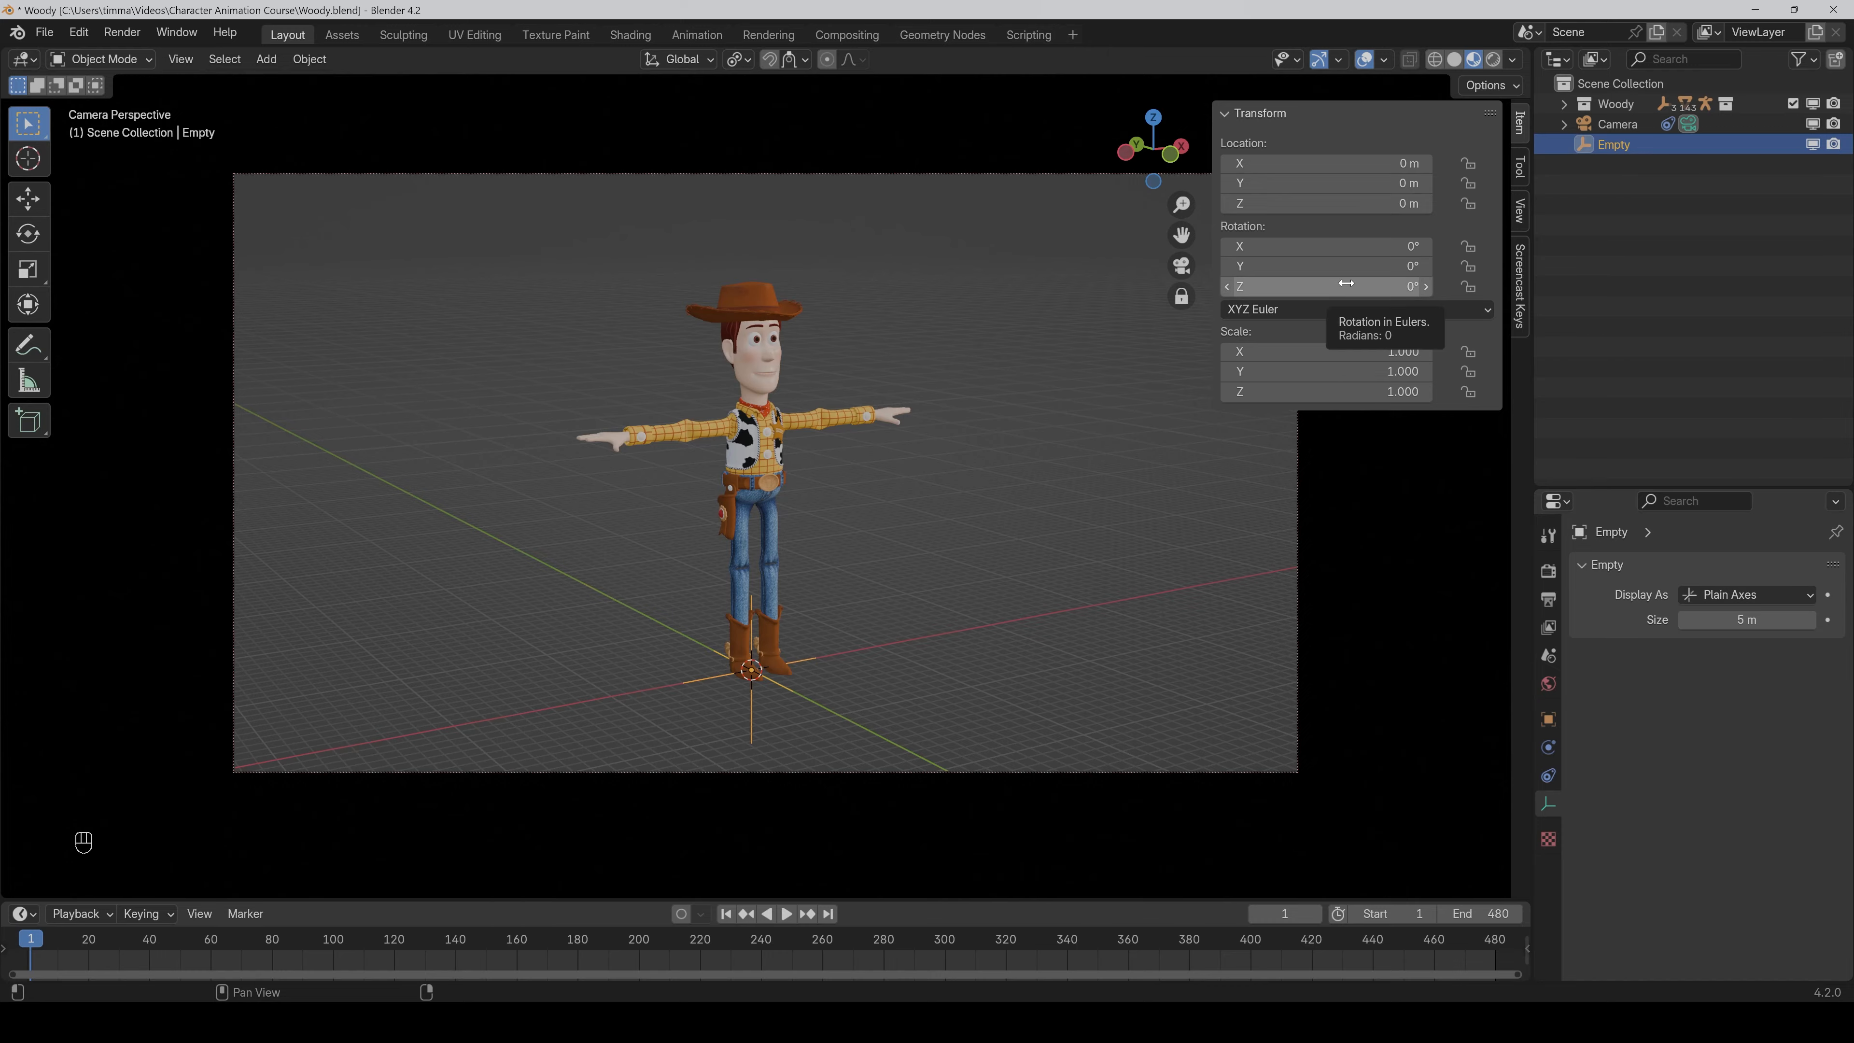
{"action": "left_click_drag", "start_coordinate": [1346, 283], "coordinate": [1539, 283]}
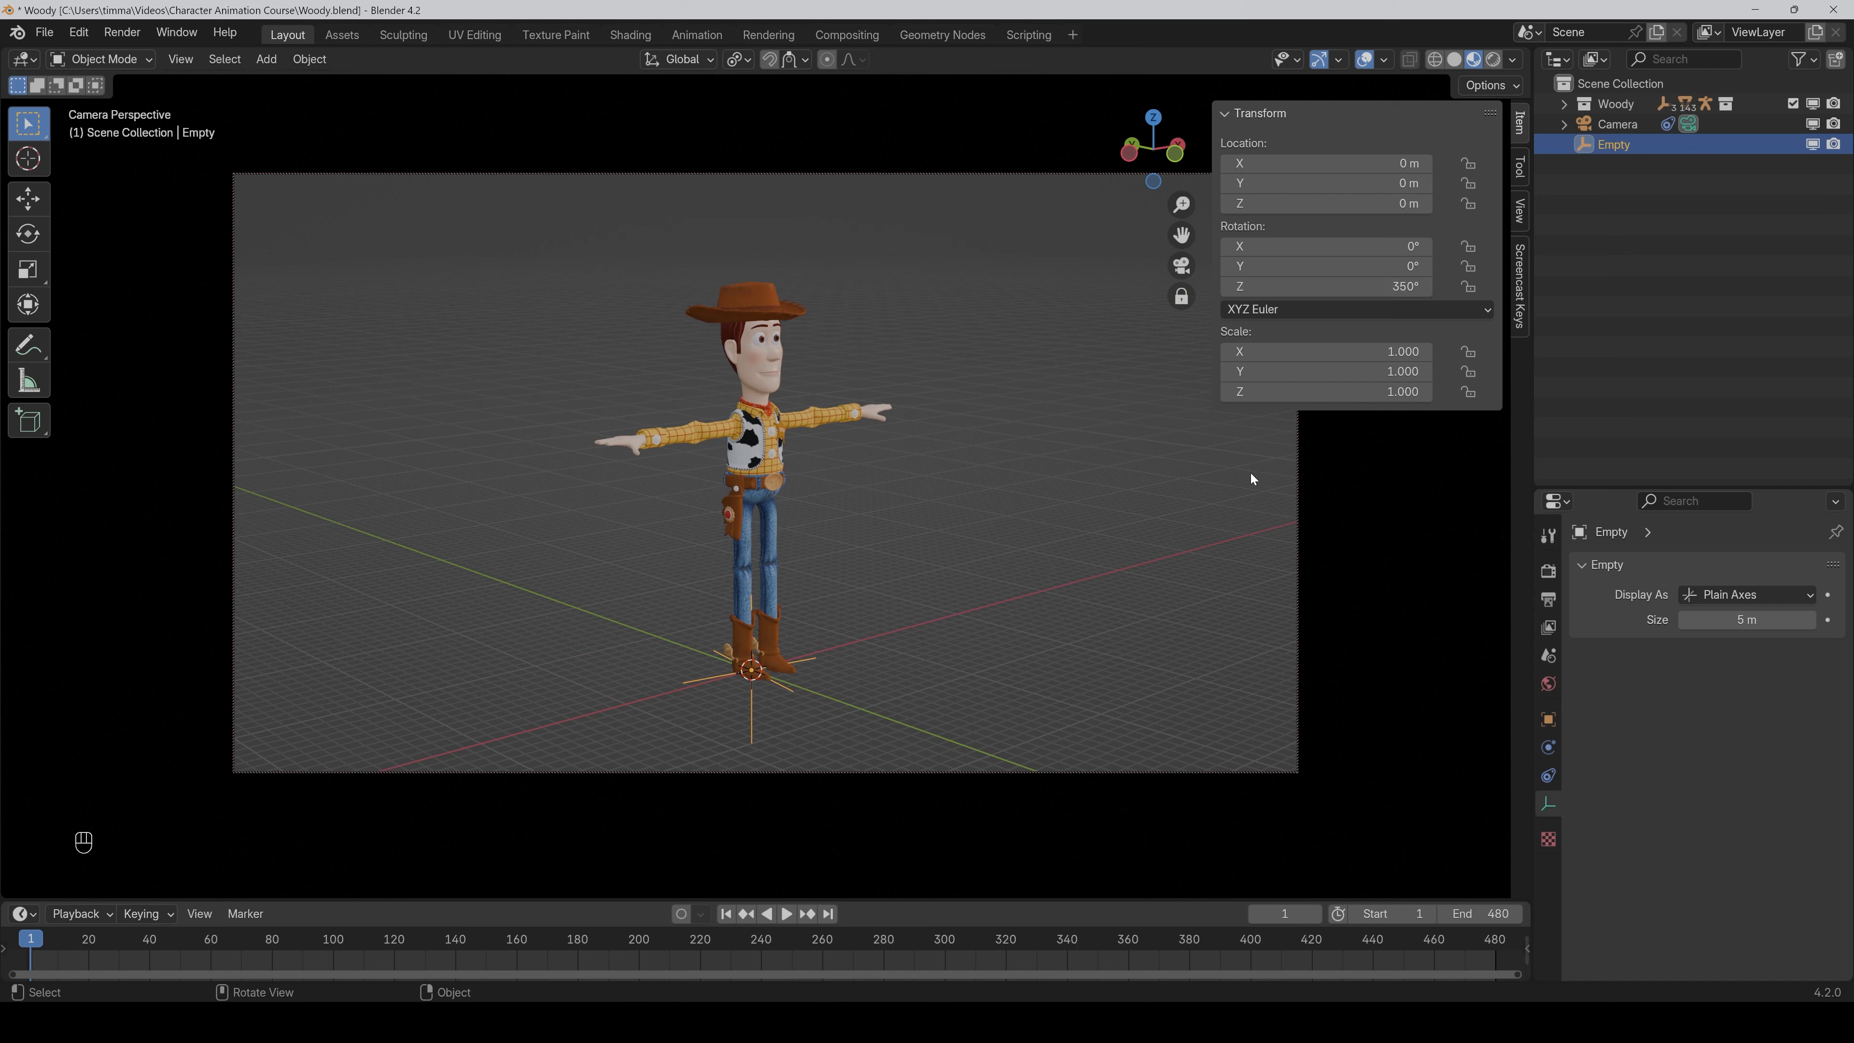
Add a Child Of constraint to the Empty with the Woody character mesh as its target.
{"action": "left_click", "coordinate": [1547, 776]}
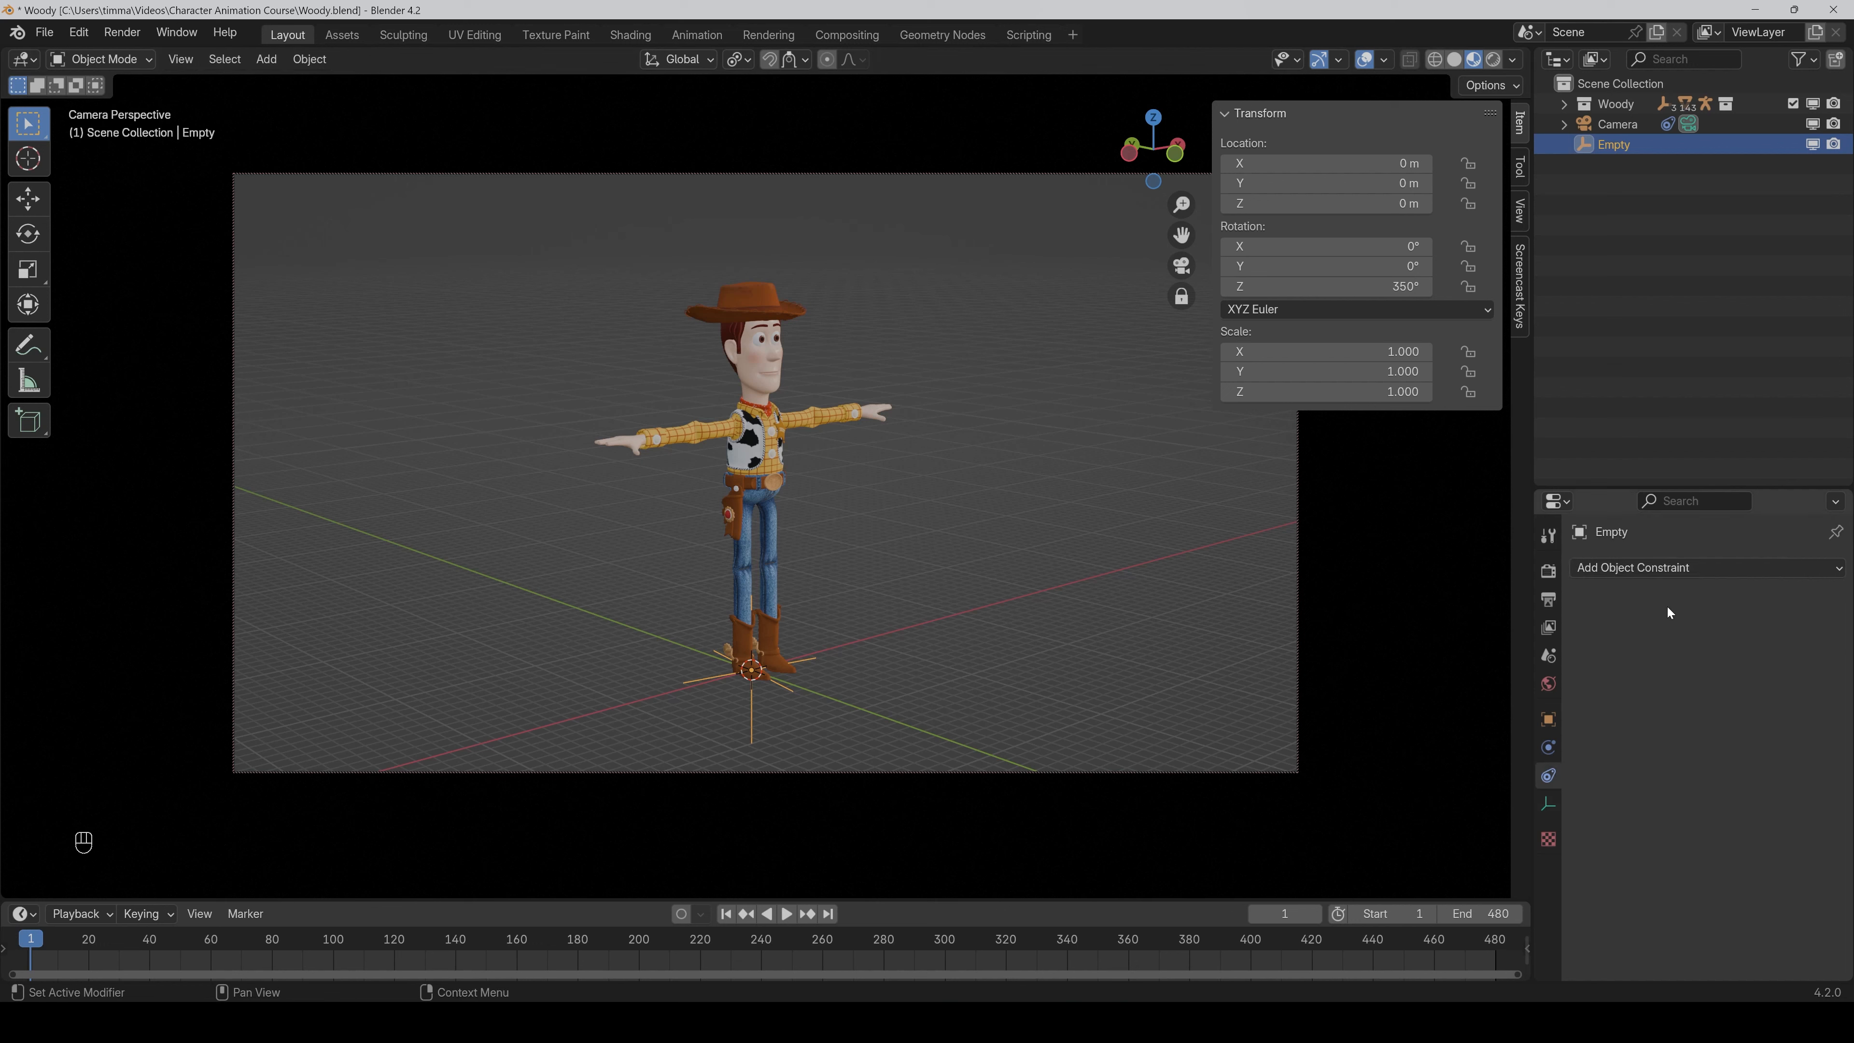
{"action": "left_click", "coordinate": [1678, 569]}
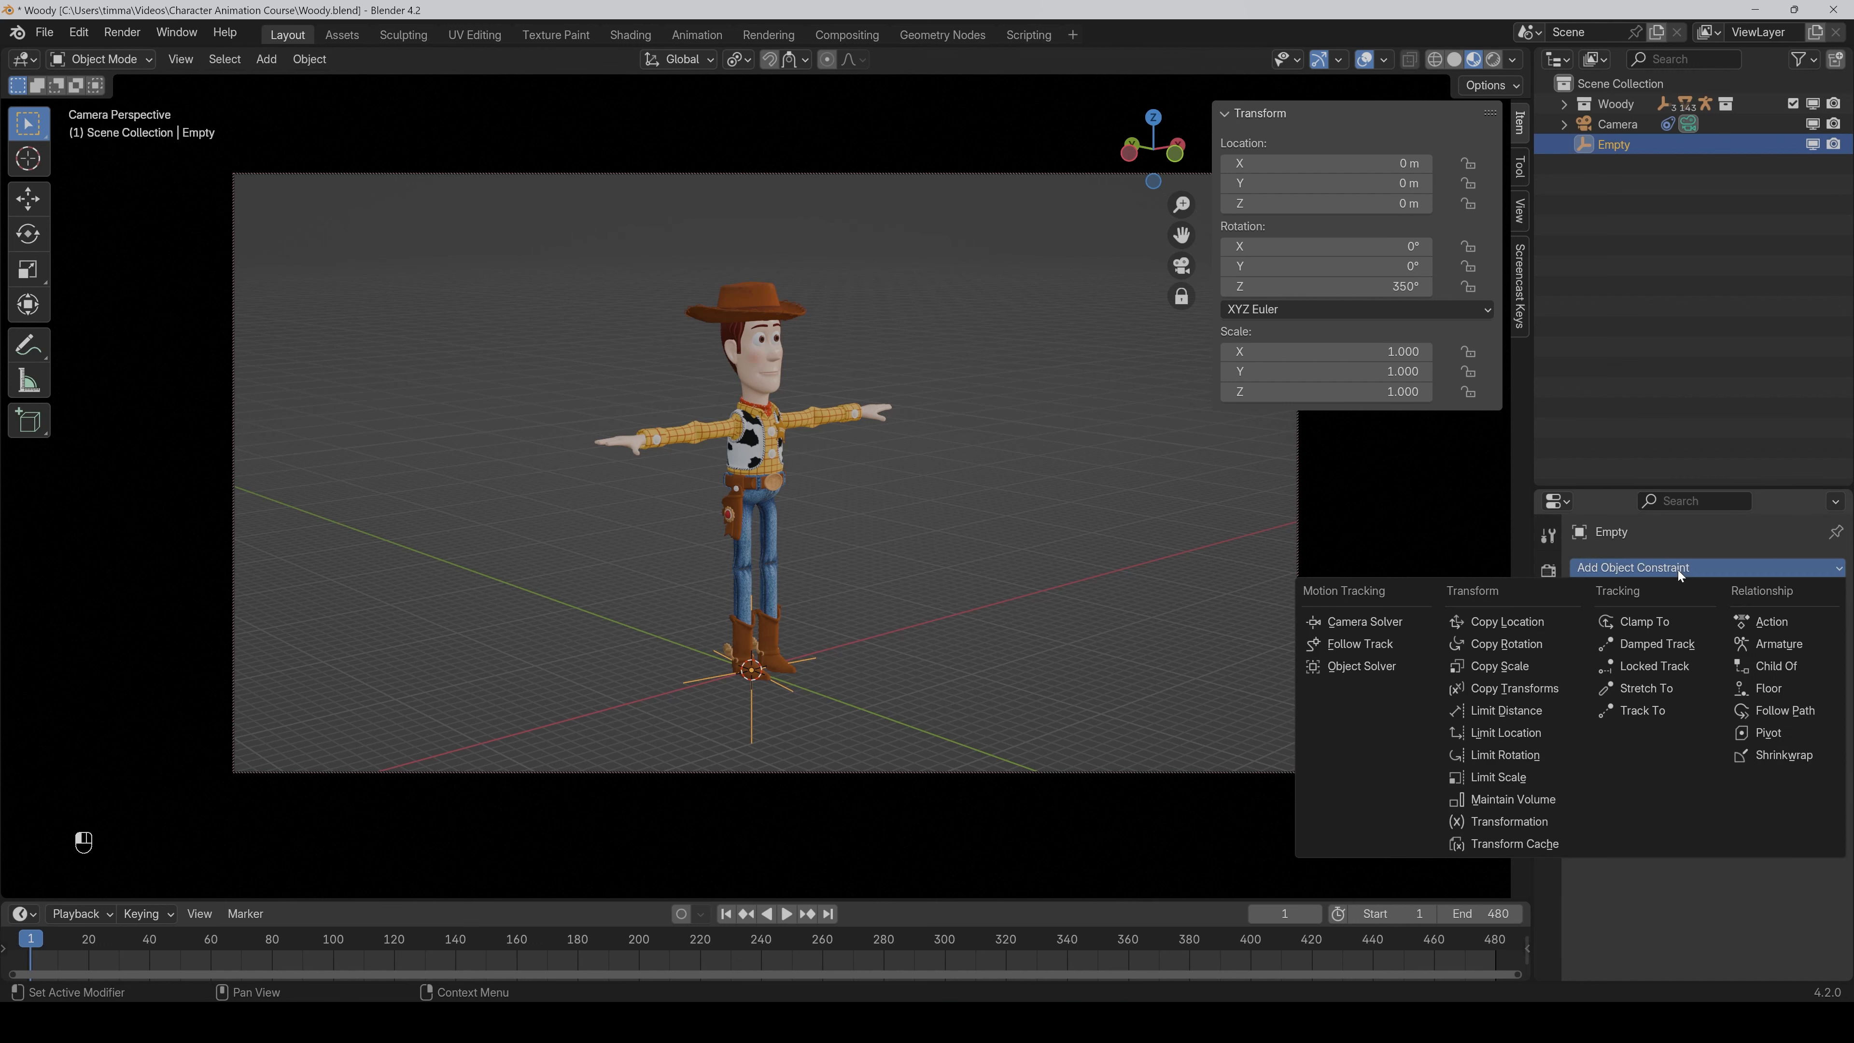
{"action": "left_click", "coordinate": [1769, 666]}
{"action": "left_click", "coordinate": [1808, 629]}
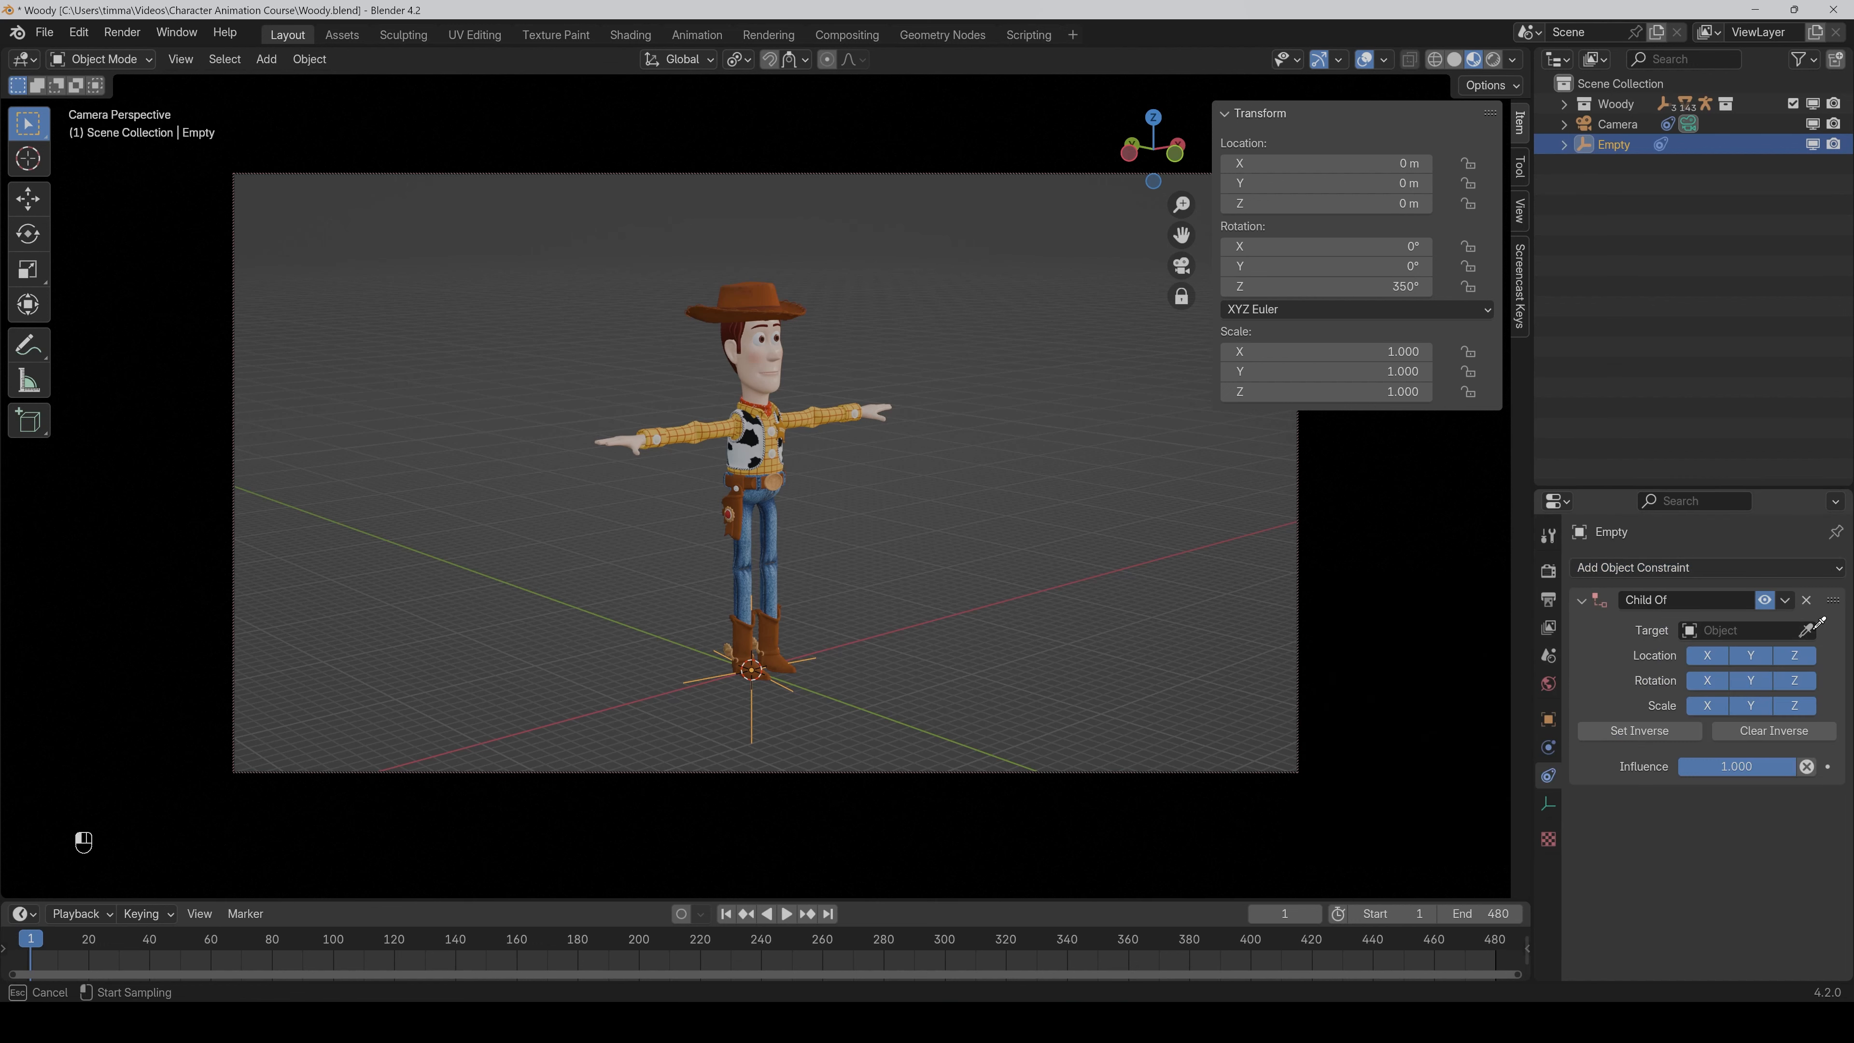
{"action": "left_click", "coordinate": [772, 439]}
Try moving the Woody mesh to check that the camera follows it, and cancel the move.
{"action": "left_click", "coordinate": [770, 449]}
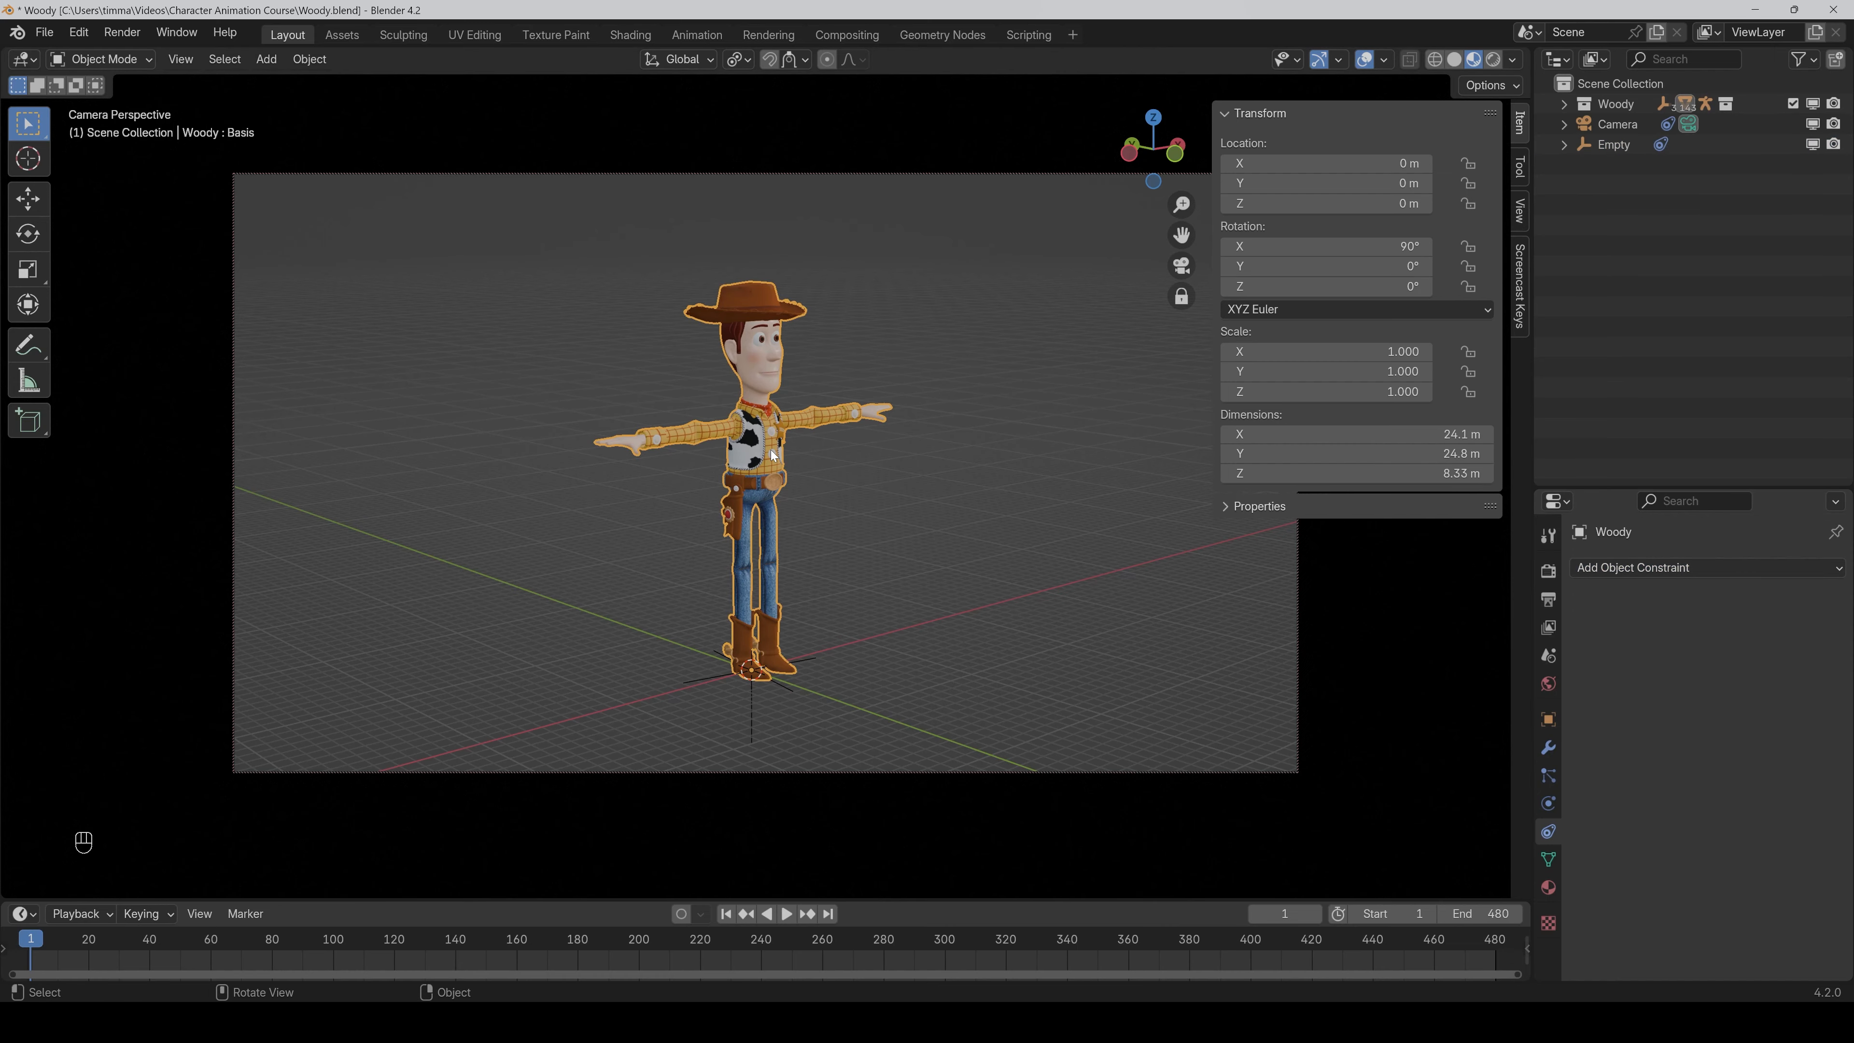
{"action": "key", "text": "g"}
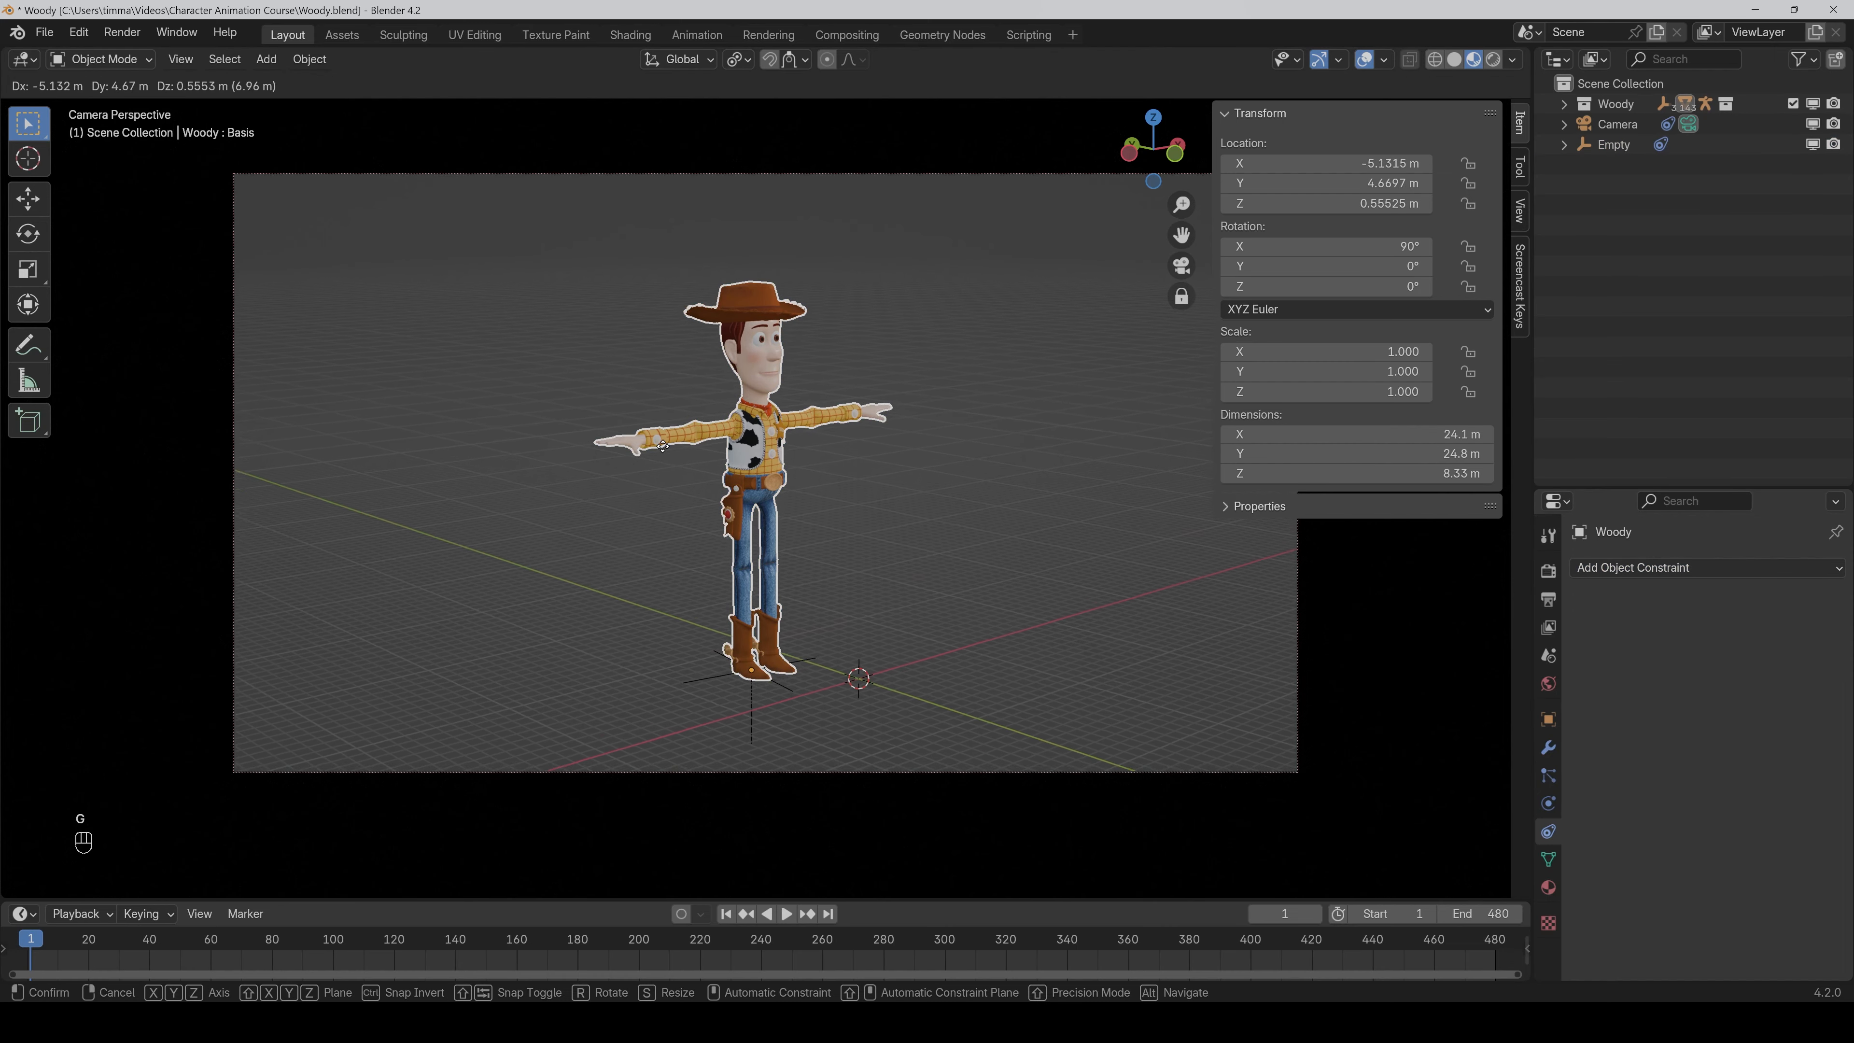
{"action": "right_click", "coordinate": [774, 476]}
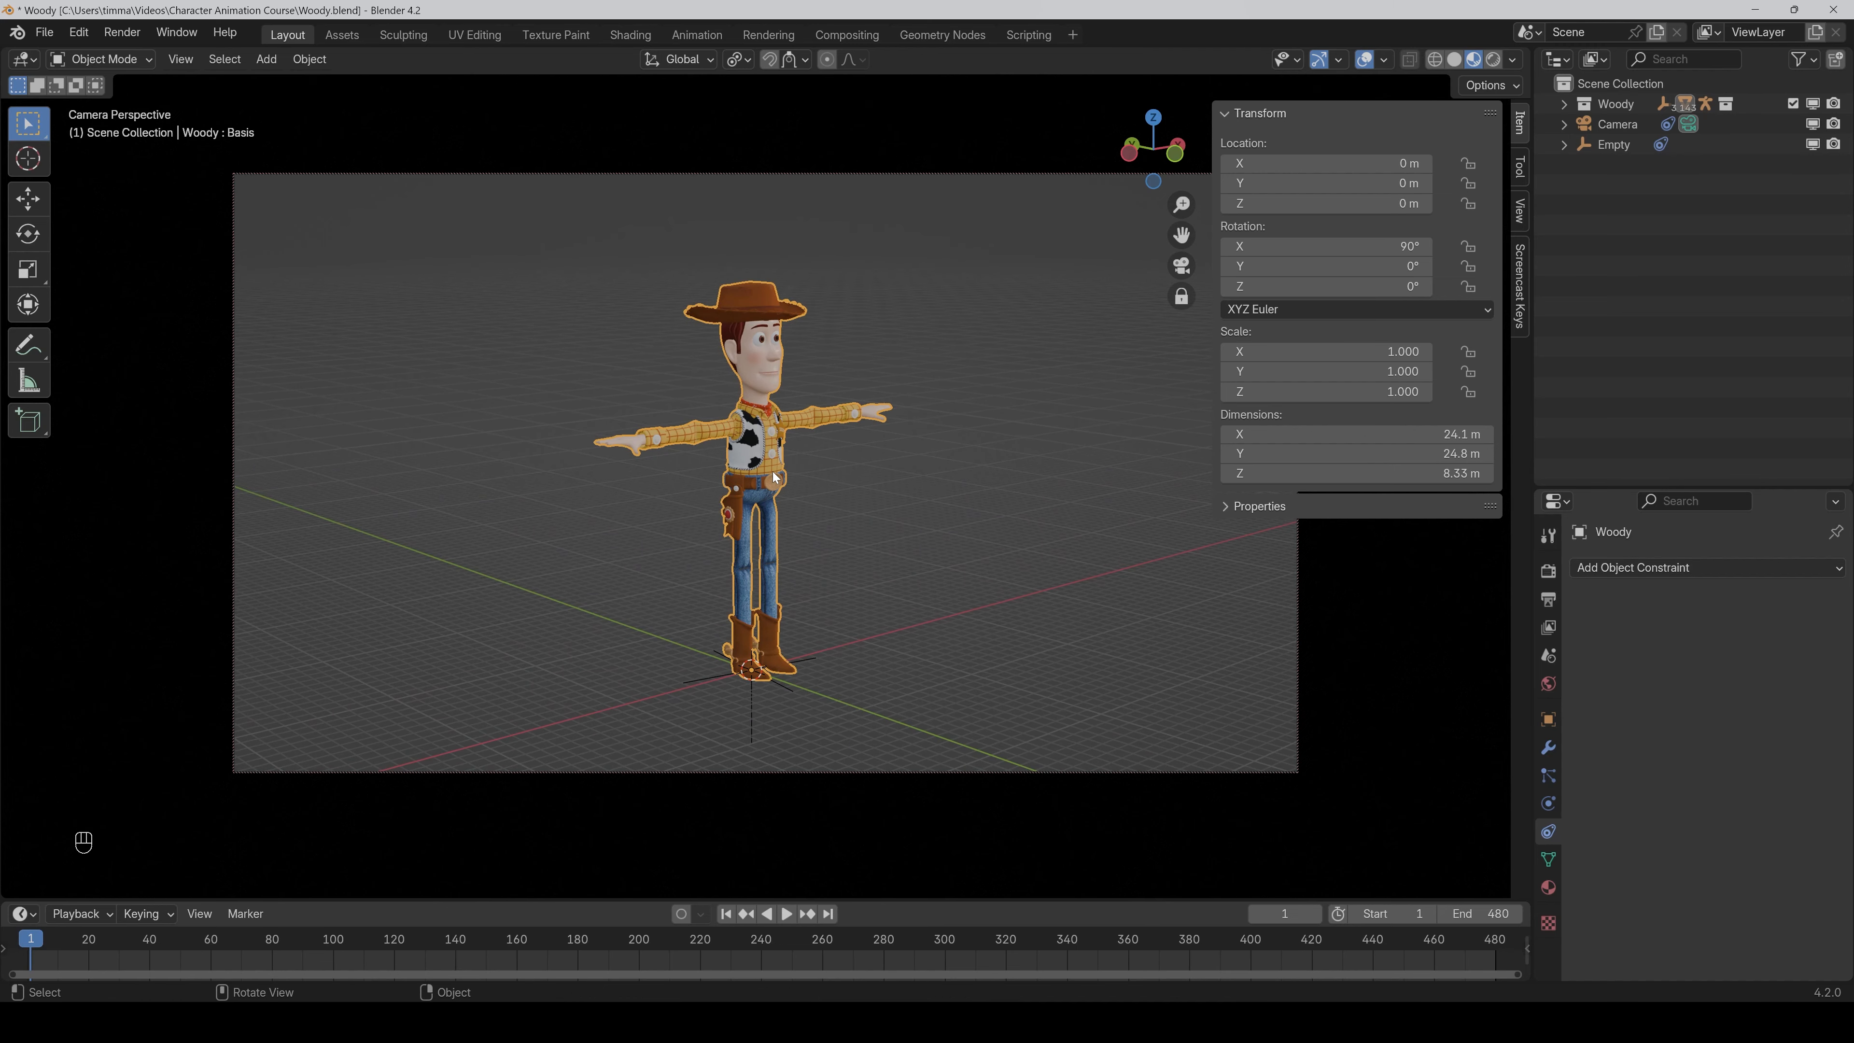
{"action": "key", "text": "ctrl+z"}
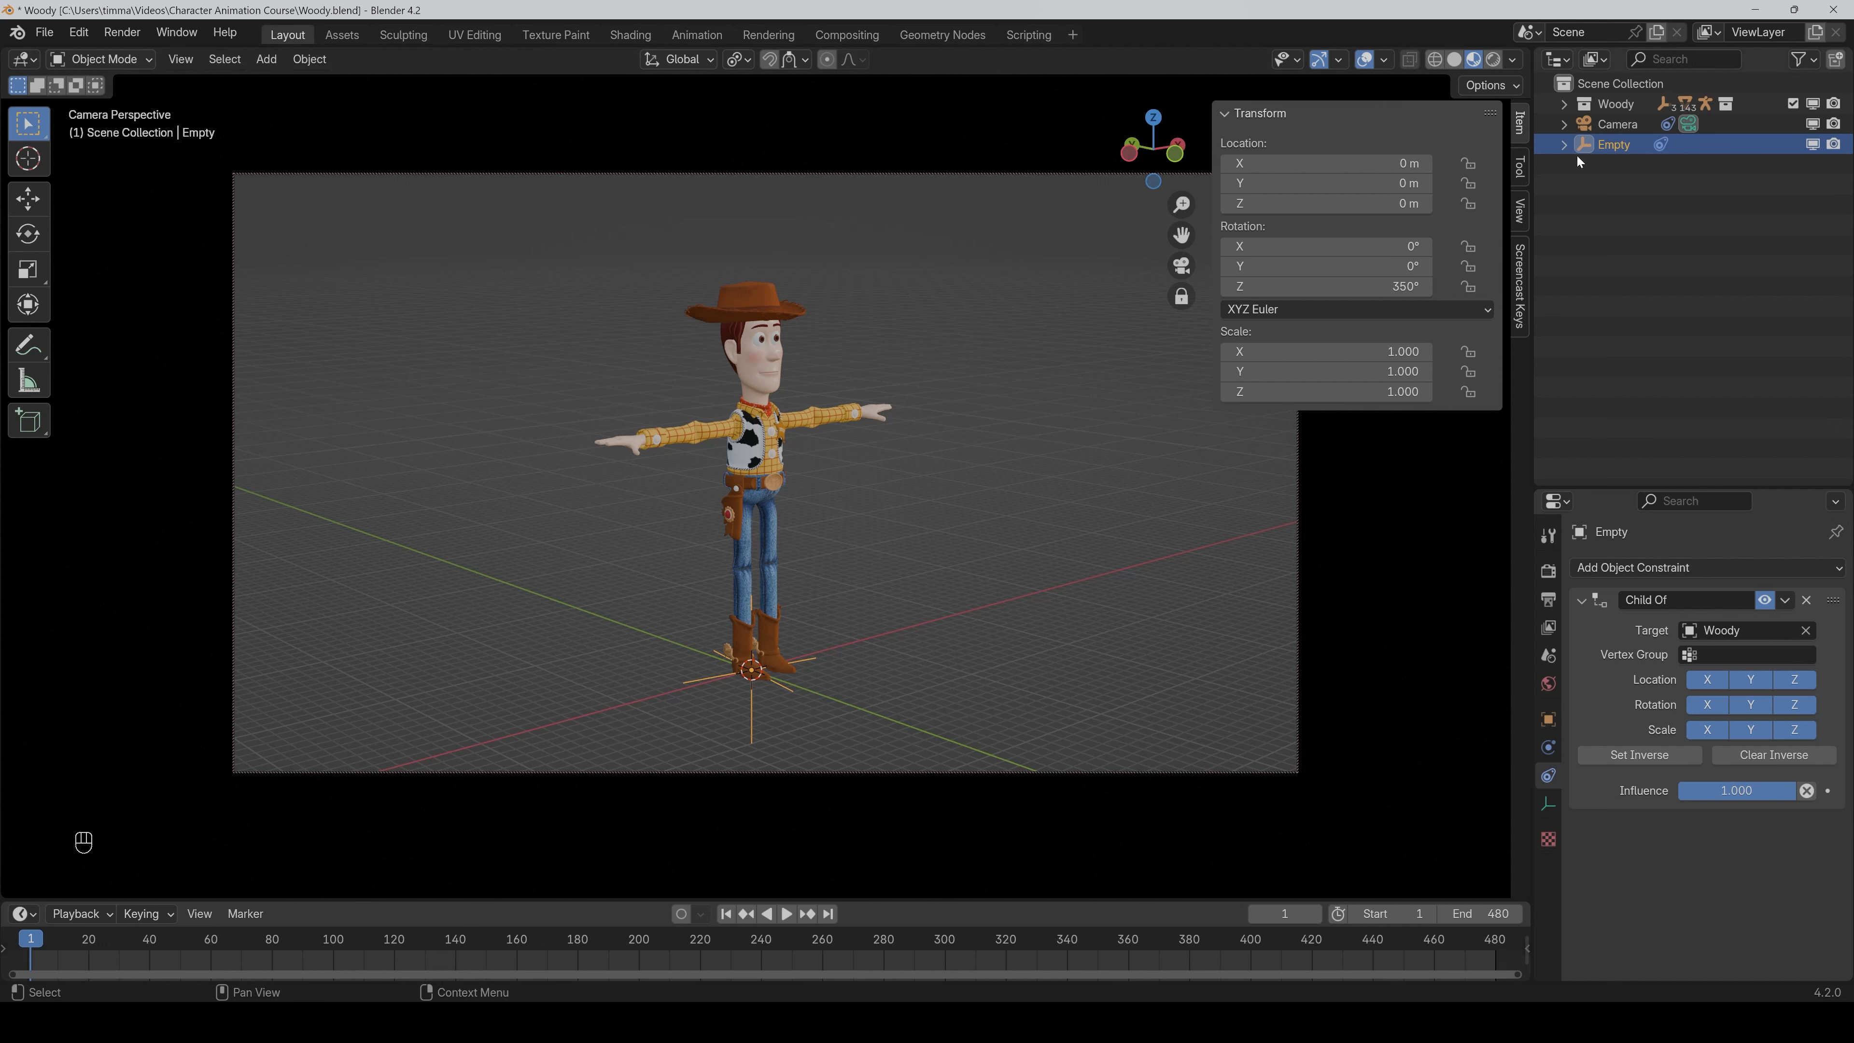
Move the camera to about X -35.08, Y -61.73, Z 28.80 m and remove its Child Of constraint.
{"action": "left_click", "coordinate": [1606, 124]}
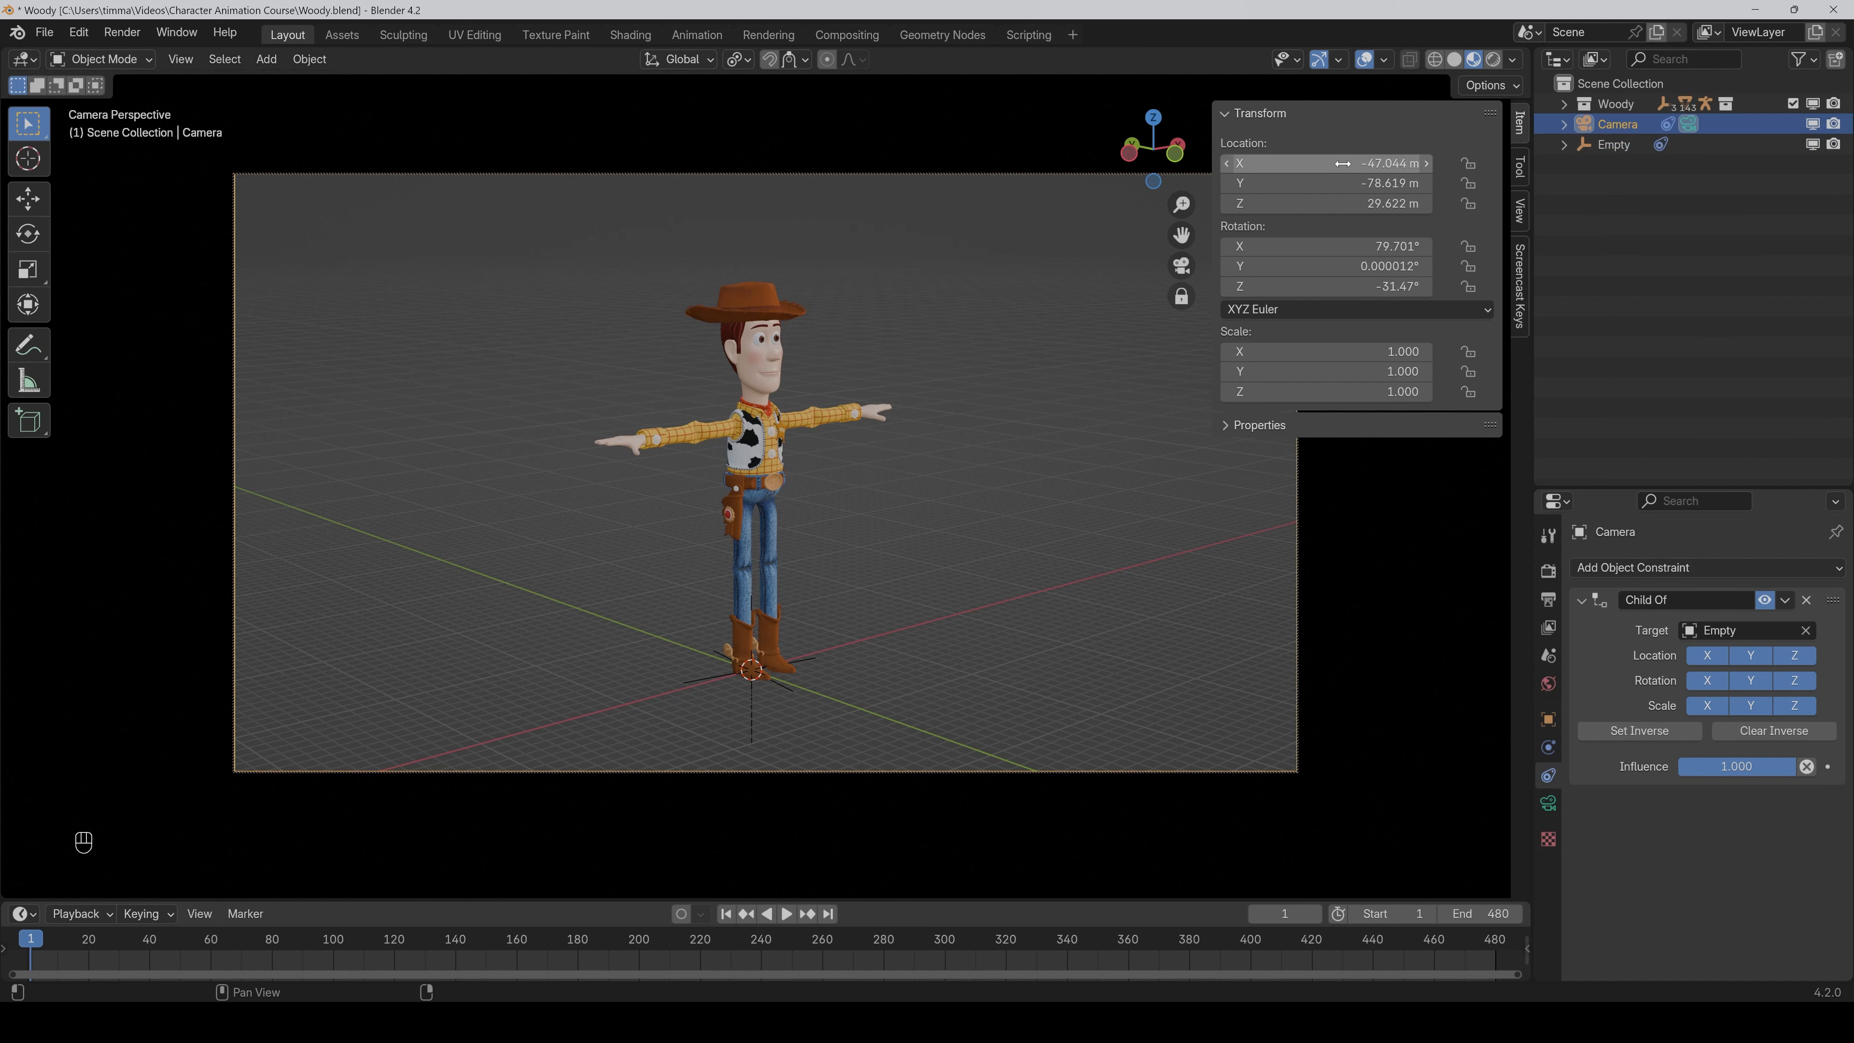
{"action": "left_click_drag", "start_coordinate": [1342, 164], "coordinate": [1313, 203]}
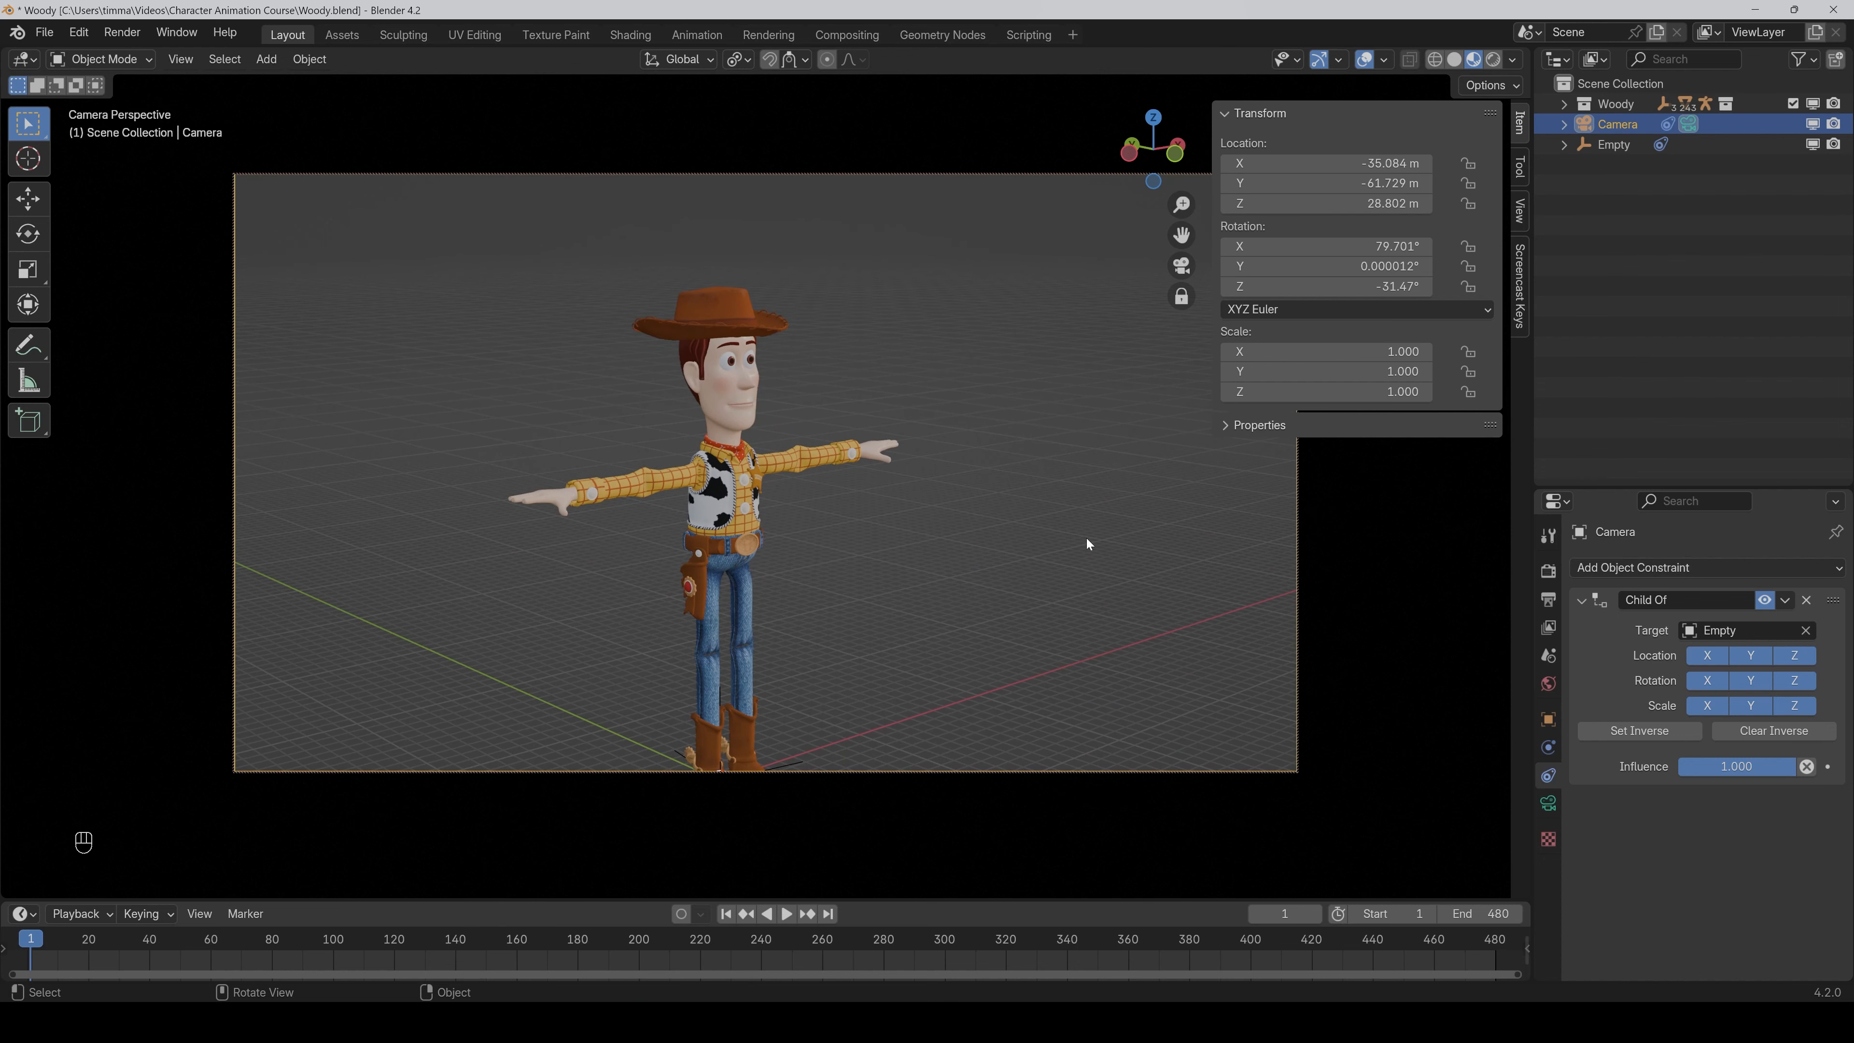
{"action": "left_click", "coordinate": [1807, 601]}
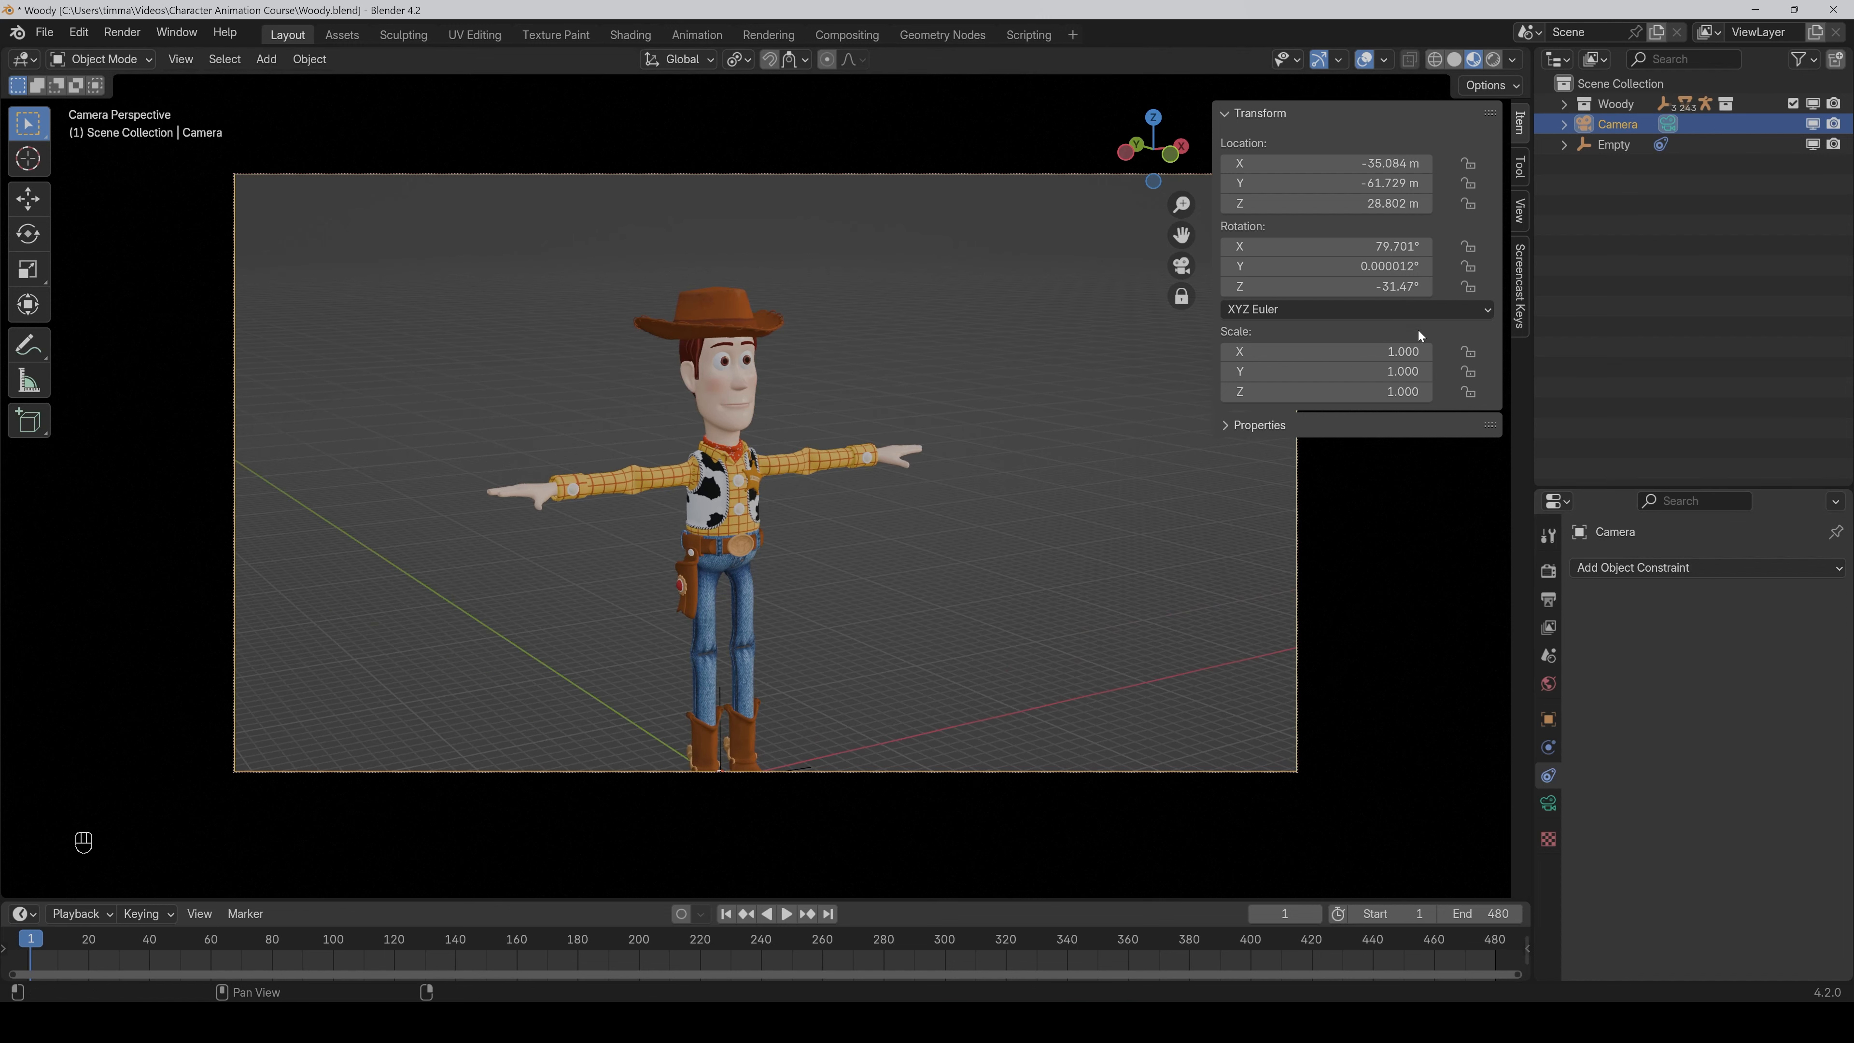
Set the camera's rotation to 90° on X and 0° on both Y and Z.
{"action": "double_click", "coordinate": [1327, 246]}
{"action": "type", "text": "90"}
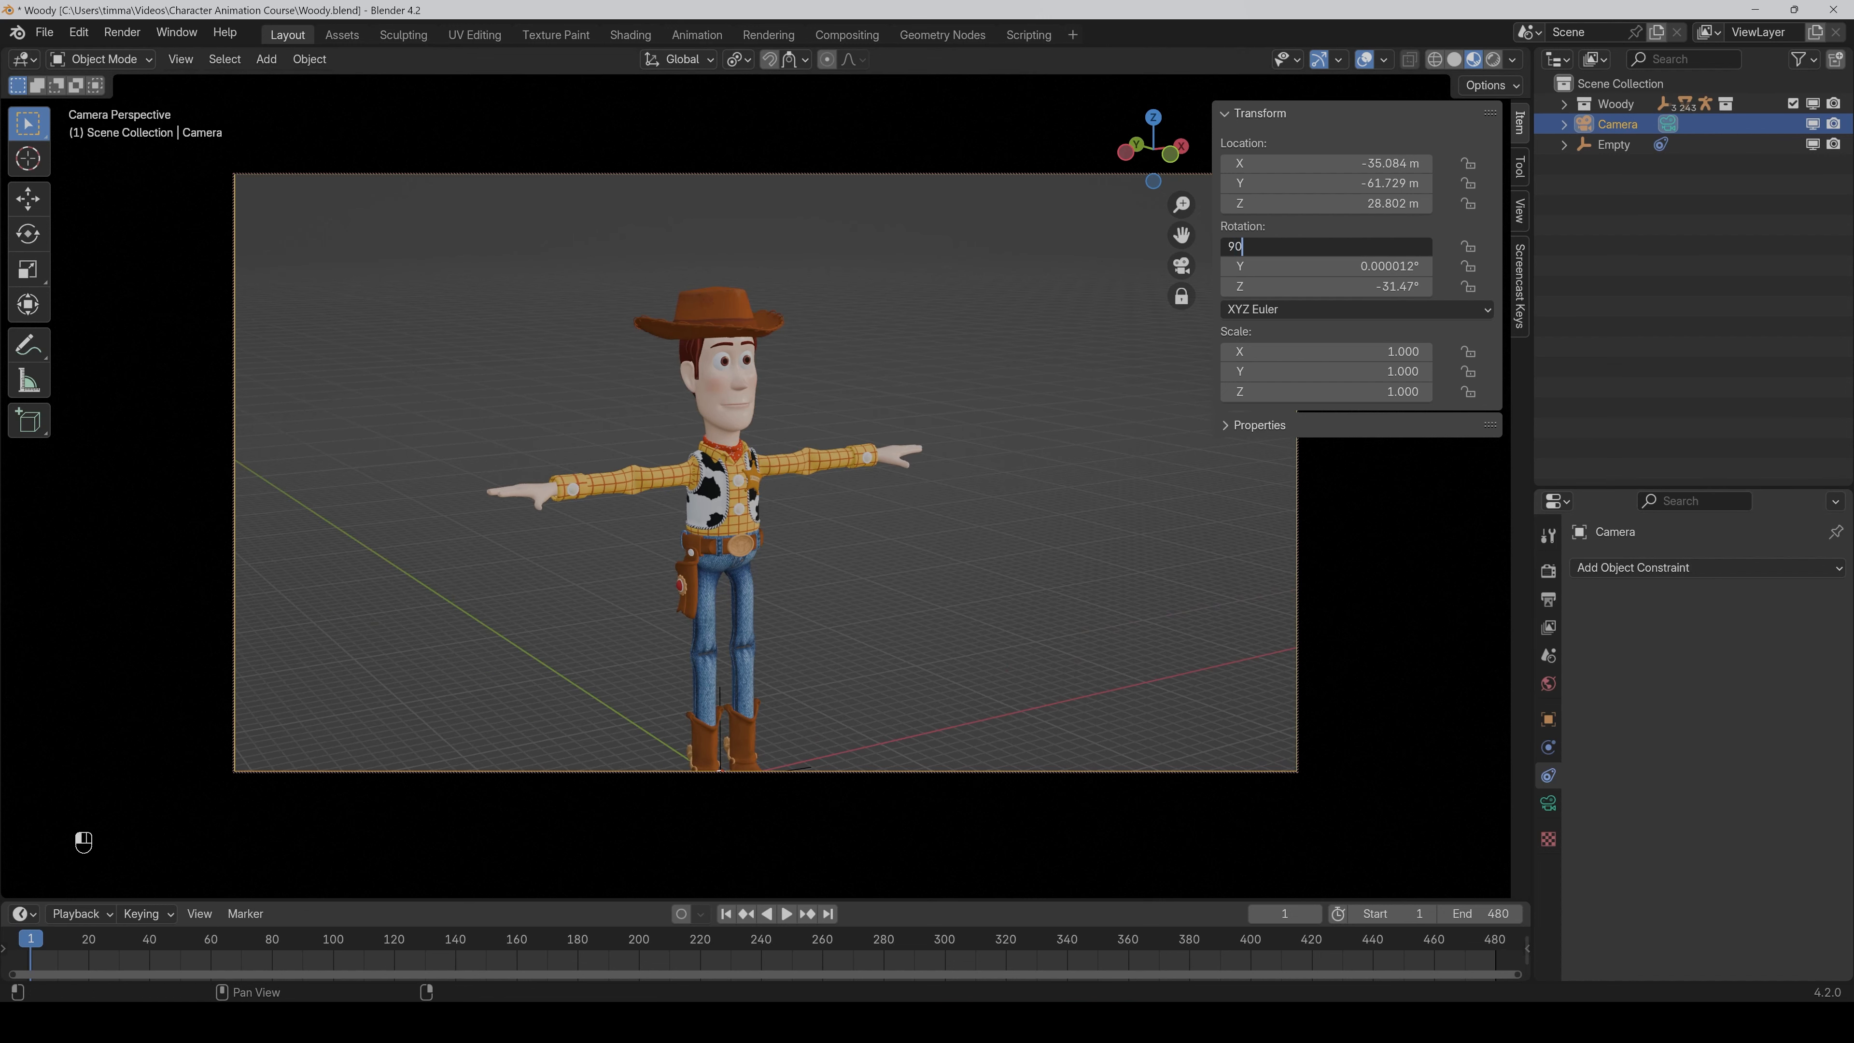
{"action": "key", "text": "Return"}
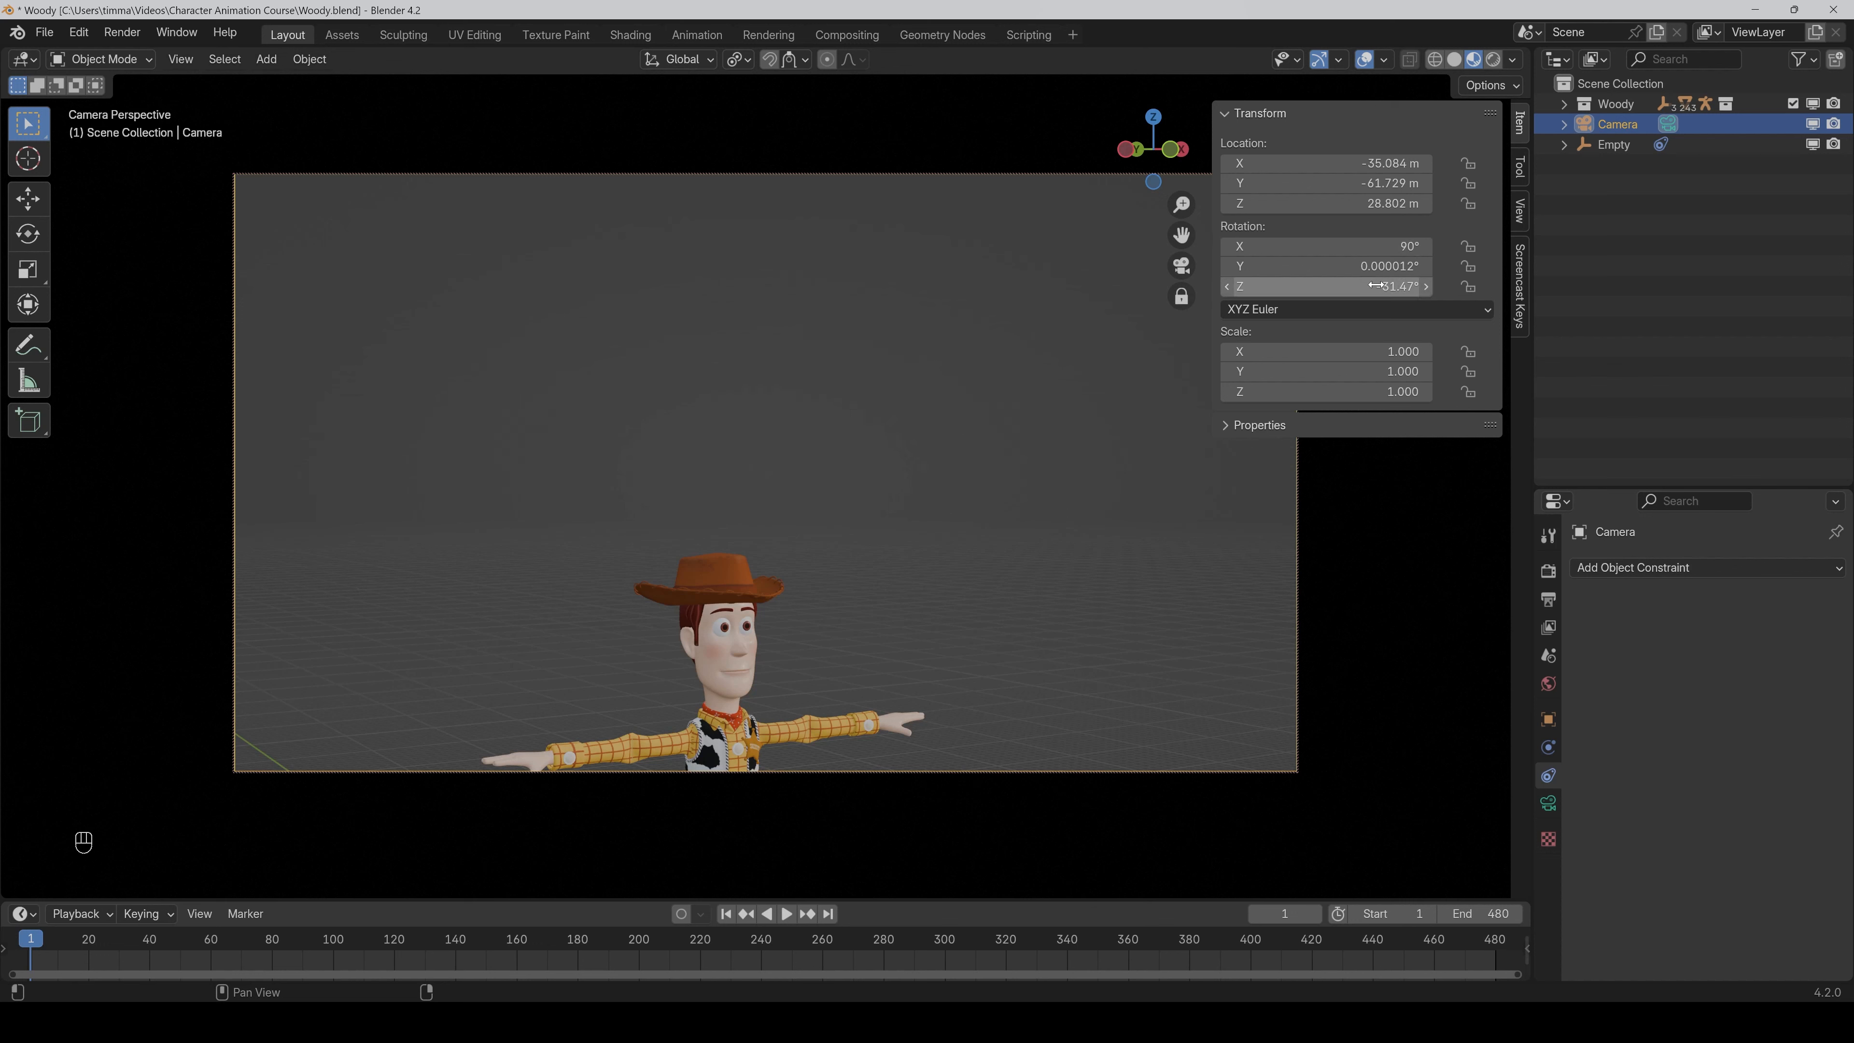
{"action": "left_click_drag", "start_coordinate": [1379, 267], "coordinate": [1379, 286]}
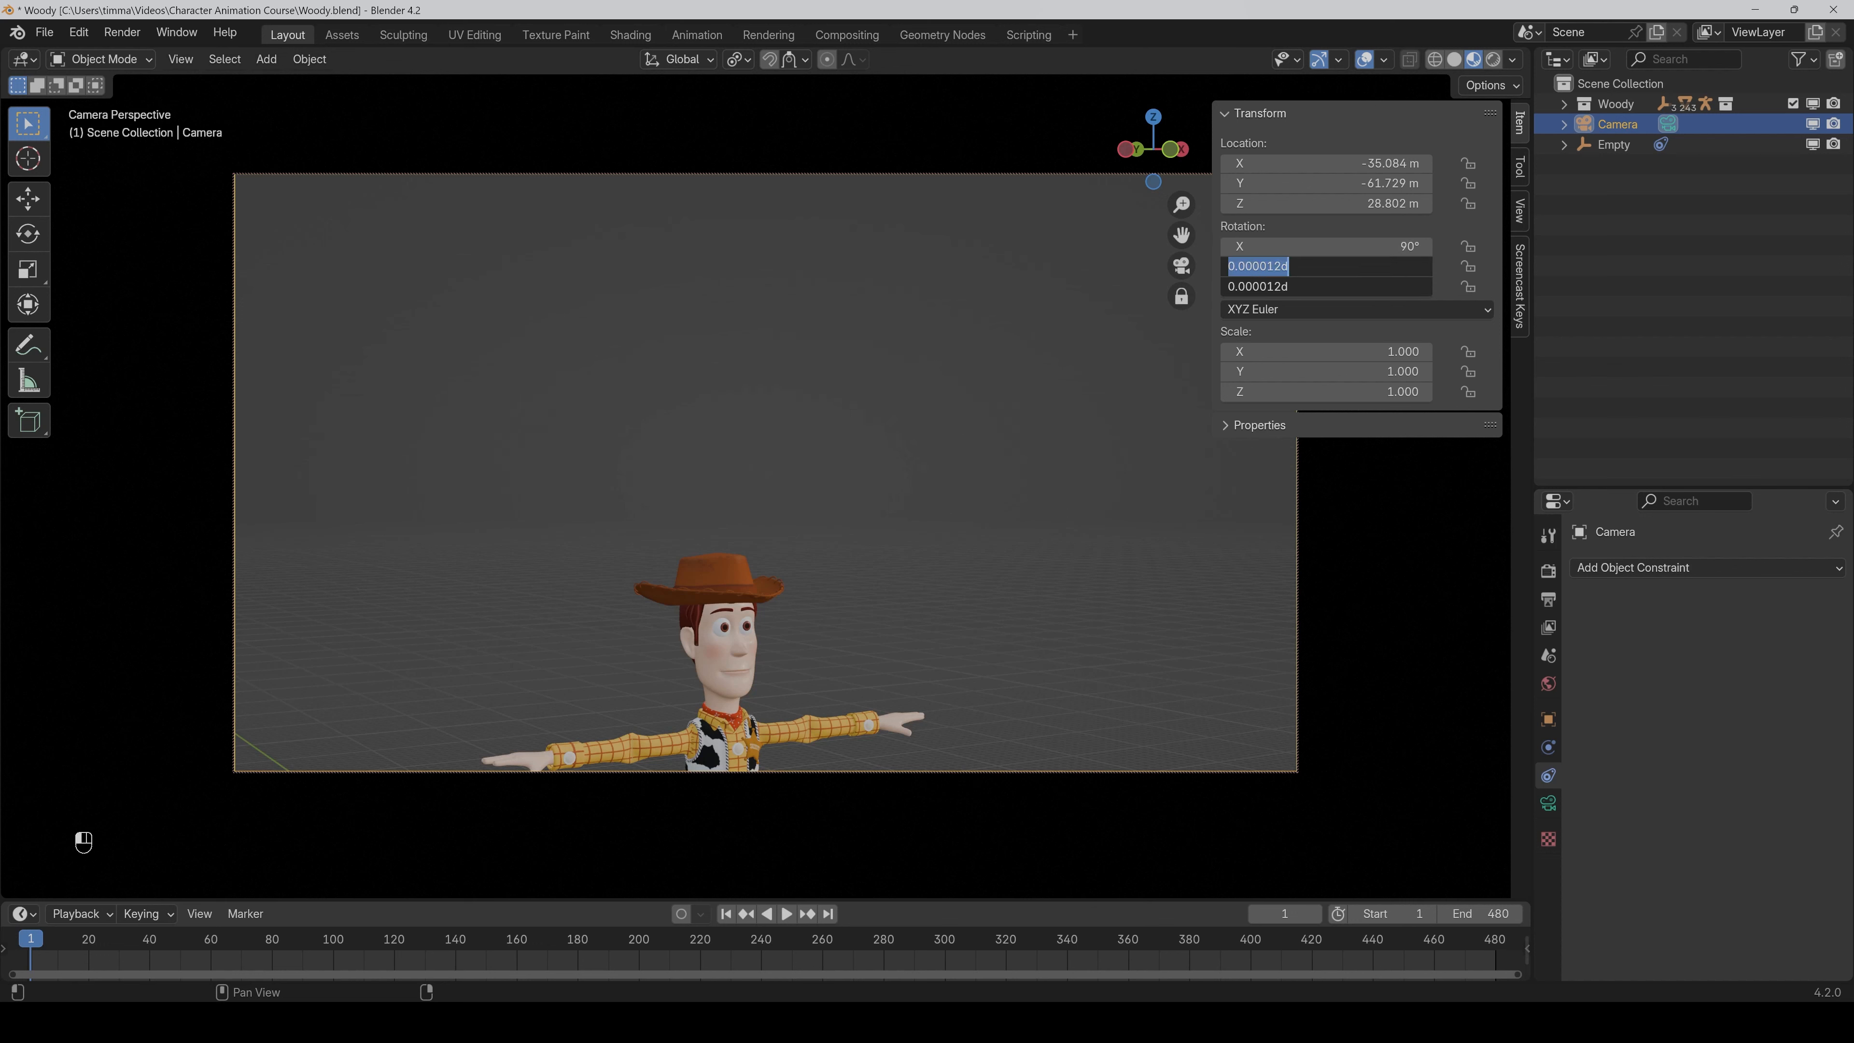
{"action": "type", "text": "0"}
{"action": "key", "text": "Return"}
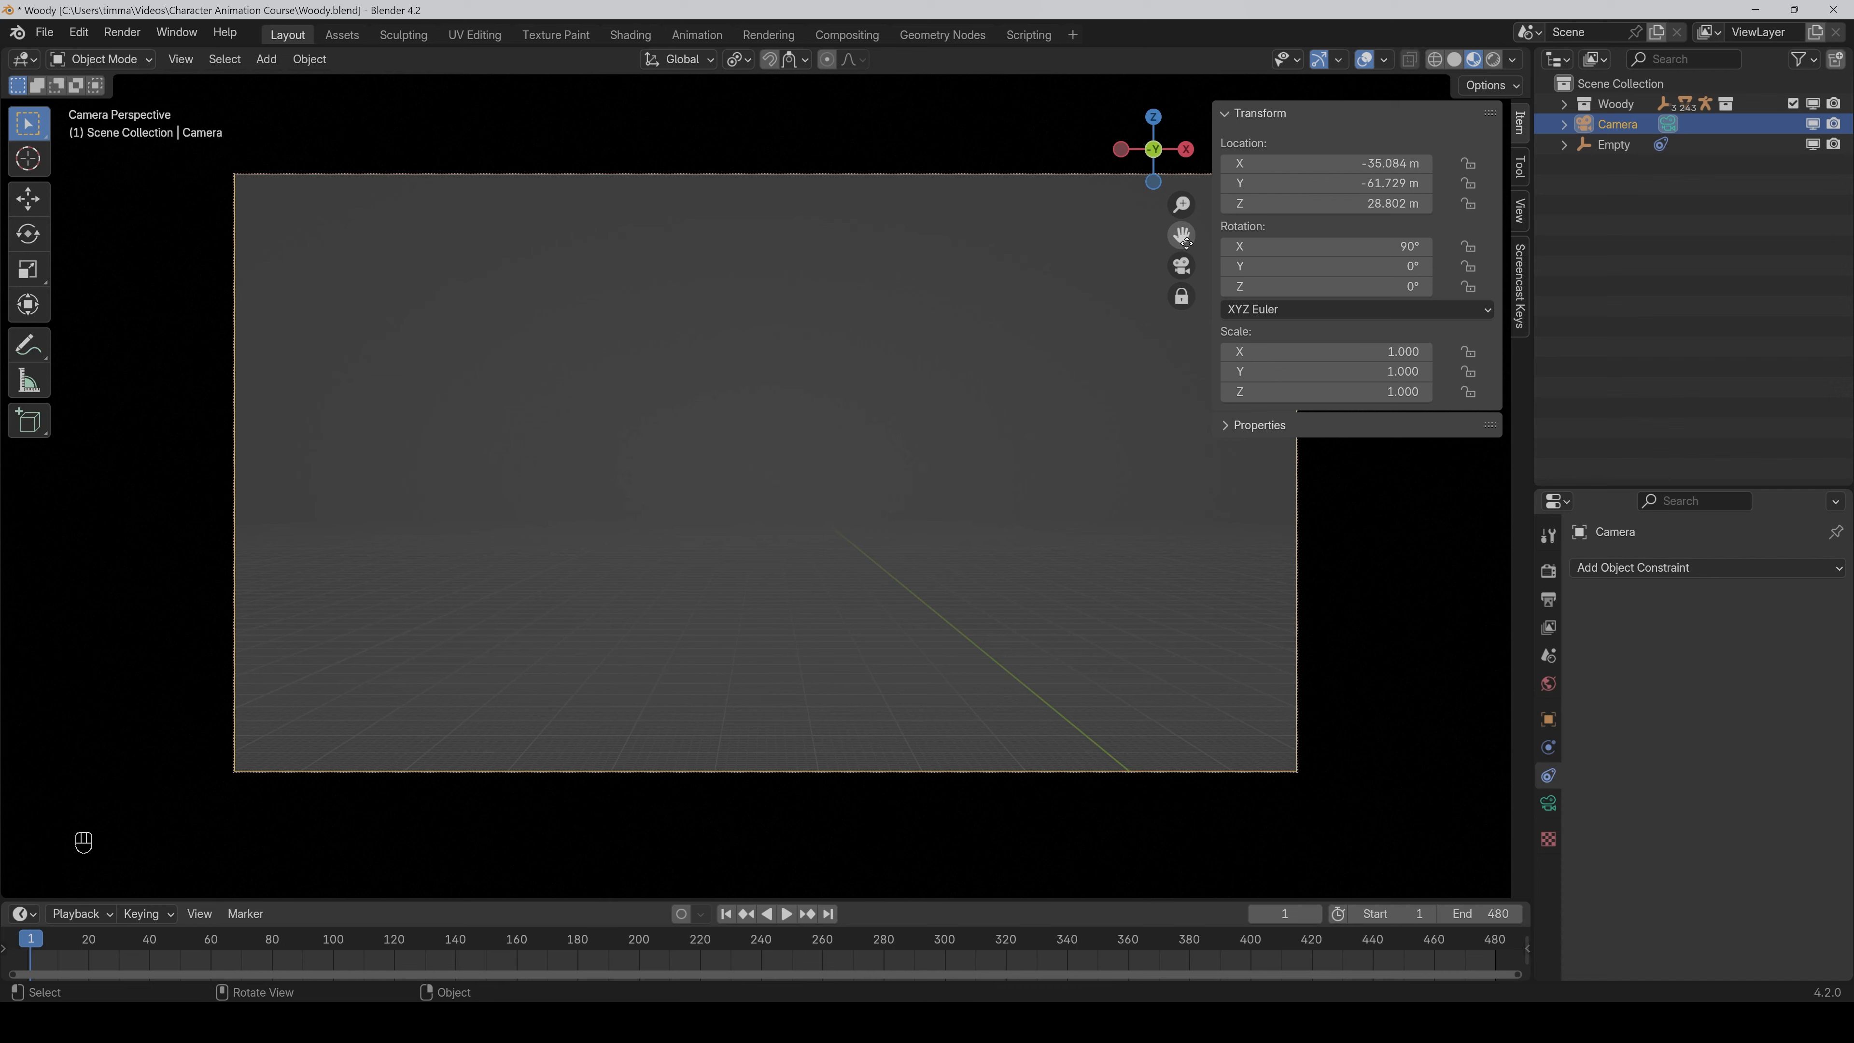
Frame the Woody character in the camera view and set the camera's location to X 0, Y -100 and Z 12 m.
{"action": "left_click_drag", "start_coordinate": [1182, 235], "coordinate": [1061, 374]}
{"action": "scroll", "coordinate": [662, 546], "scroll_direction": "down", "scroll_amount": 5}
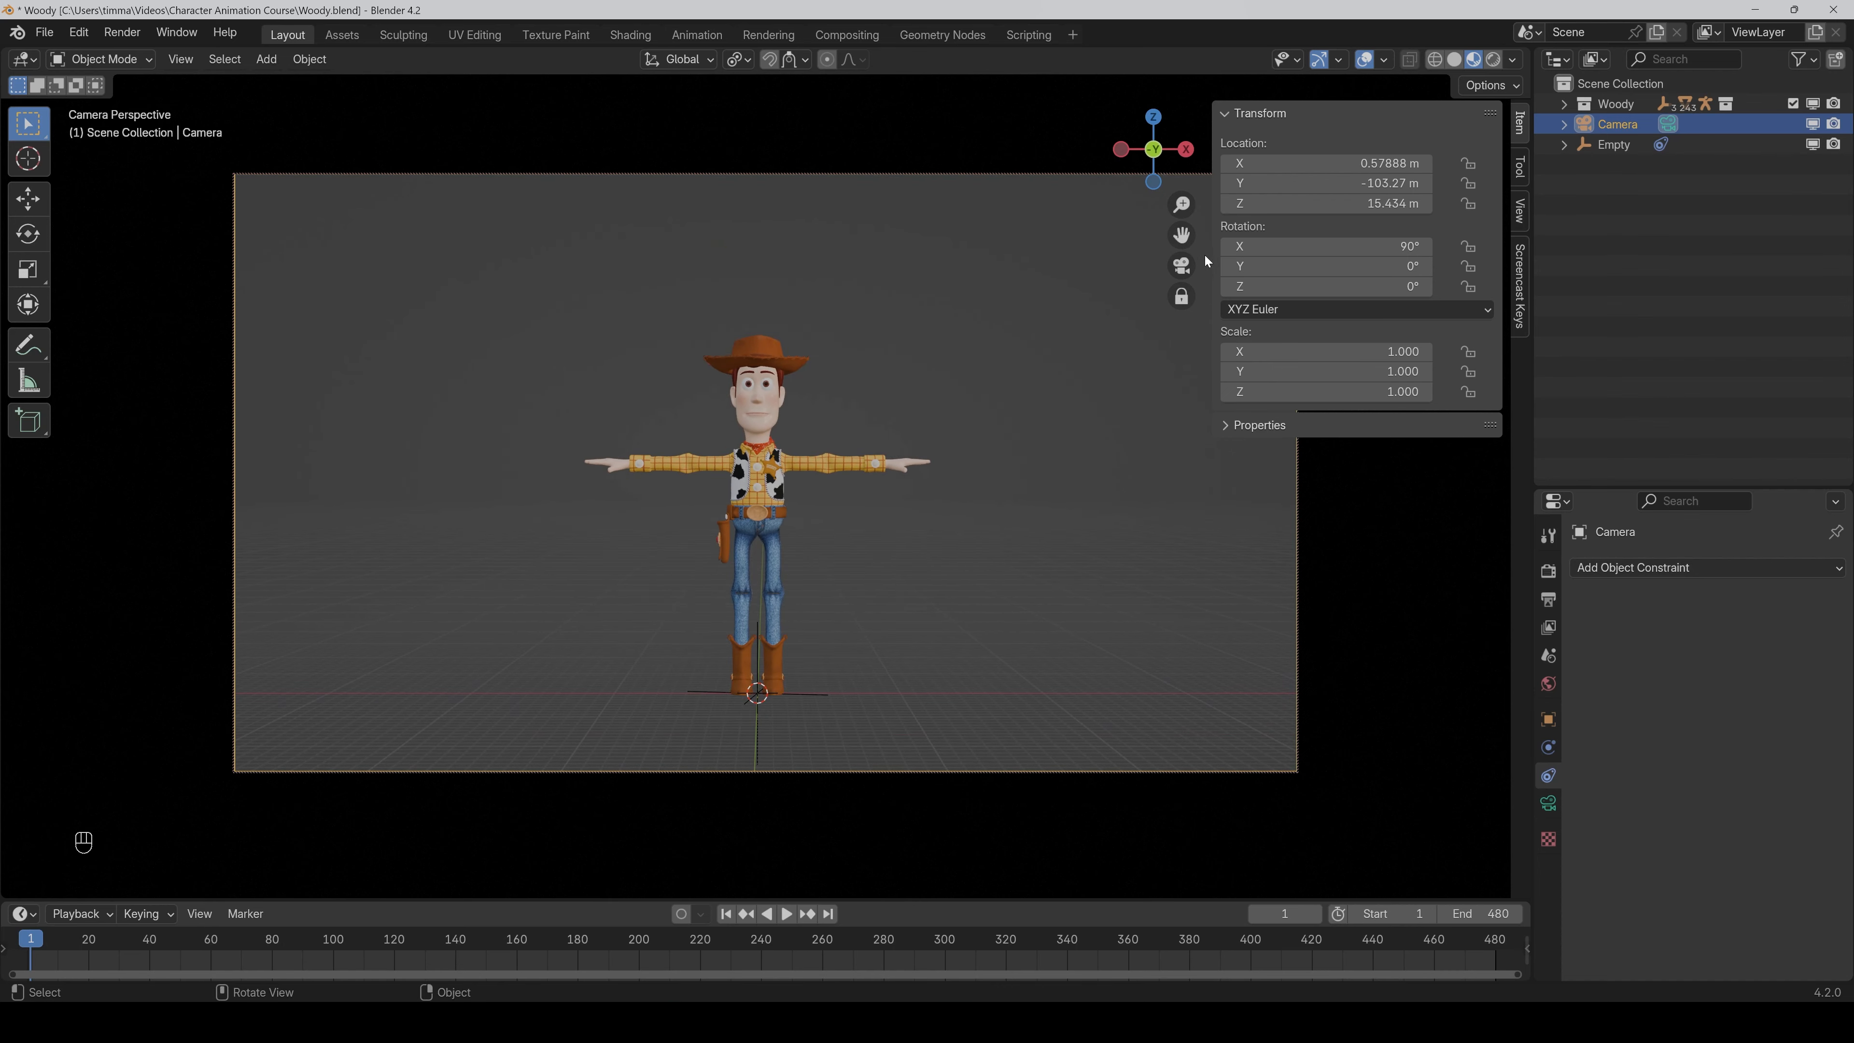
{"action": "left_click", "coordinate": [1308, 162]}
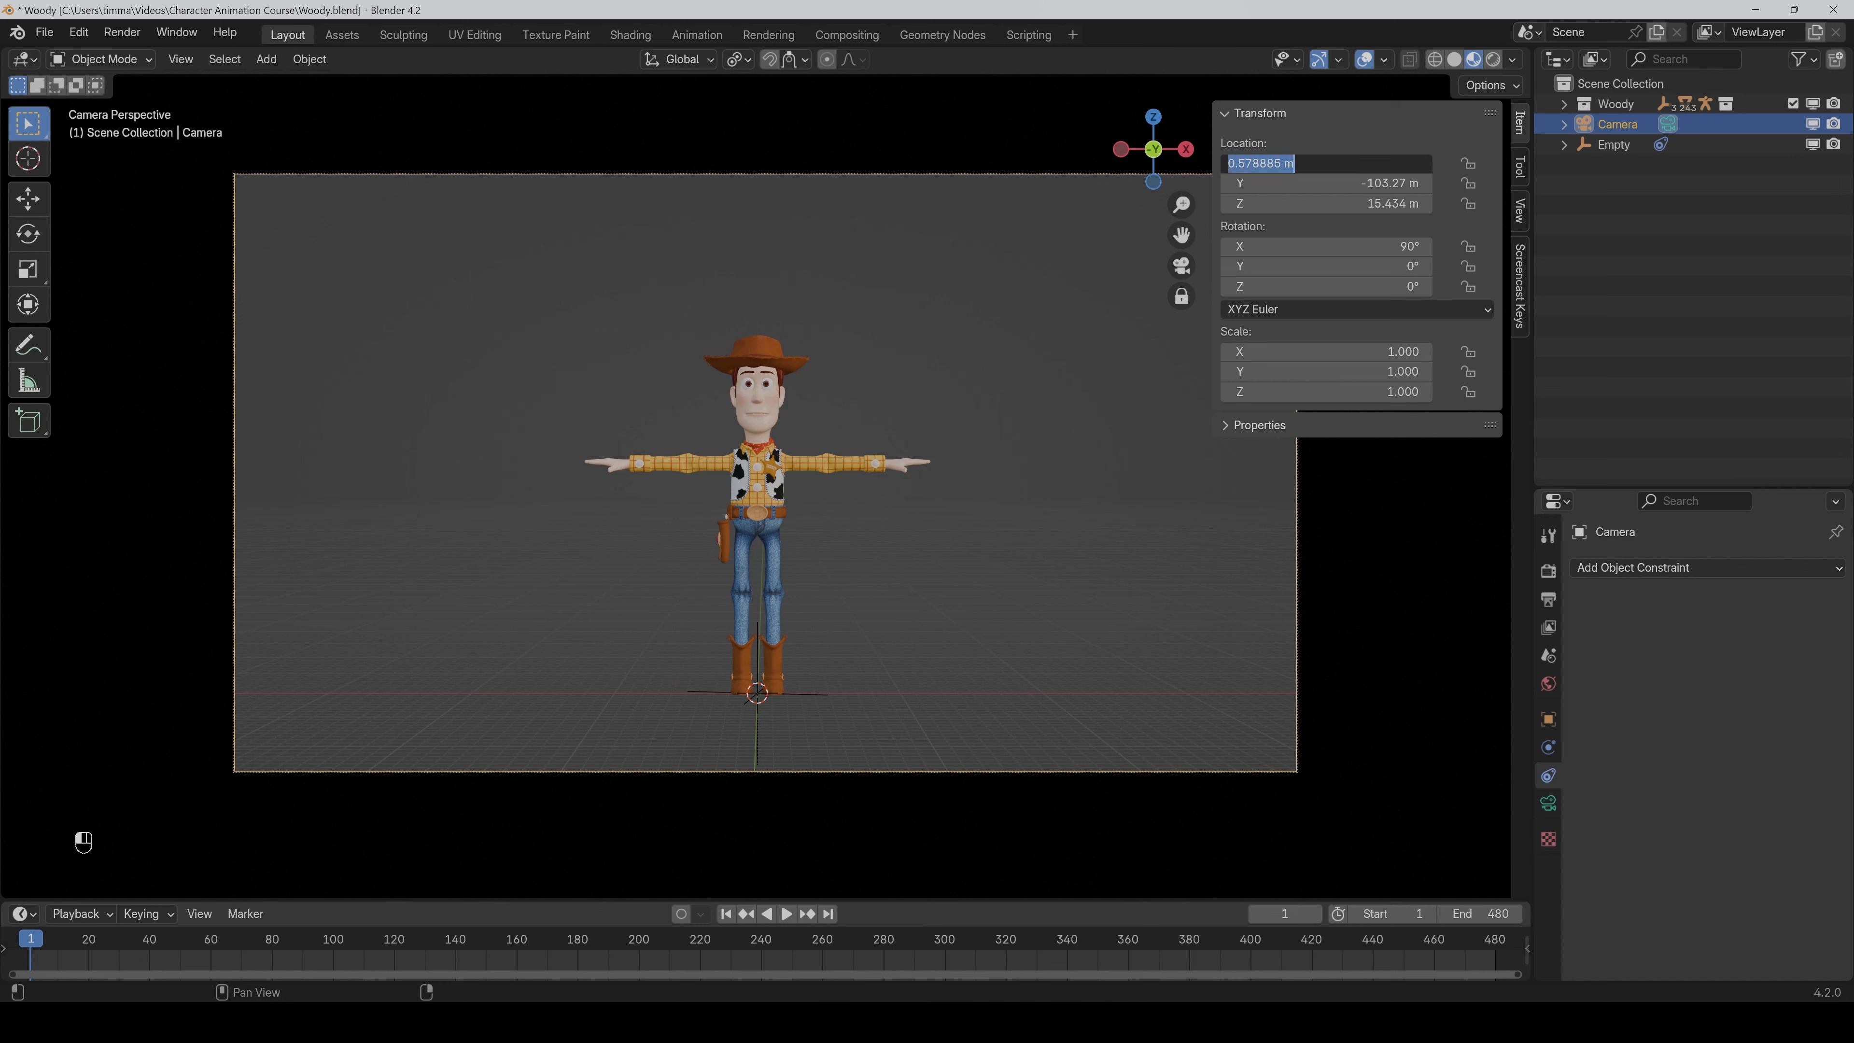
{"action": "type", "text": "0"}
{"action": "key", "text": "Return"}
{"action": "left_click", "coordinate": [1308, 182]}
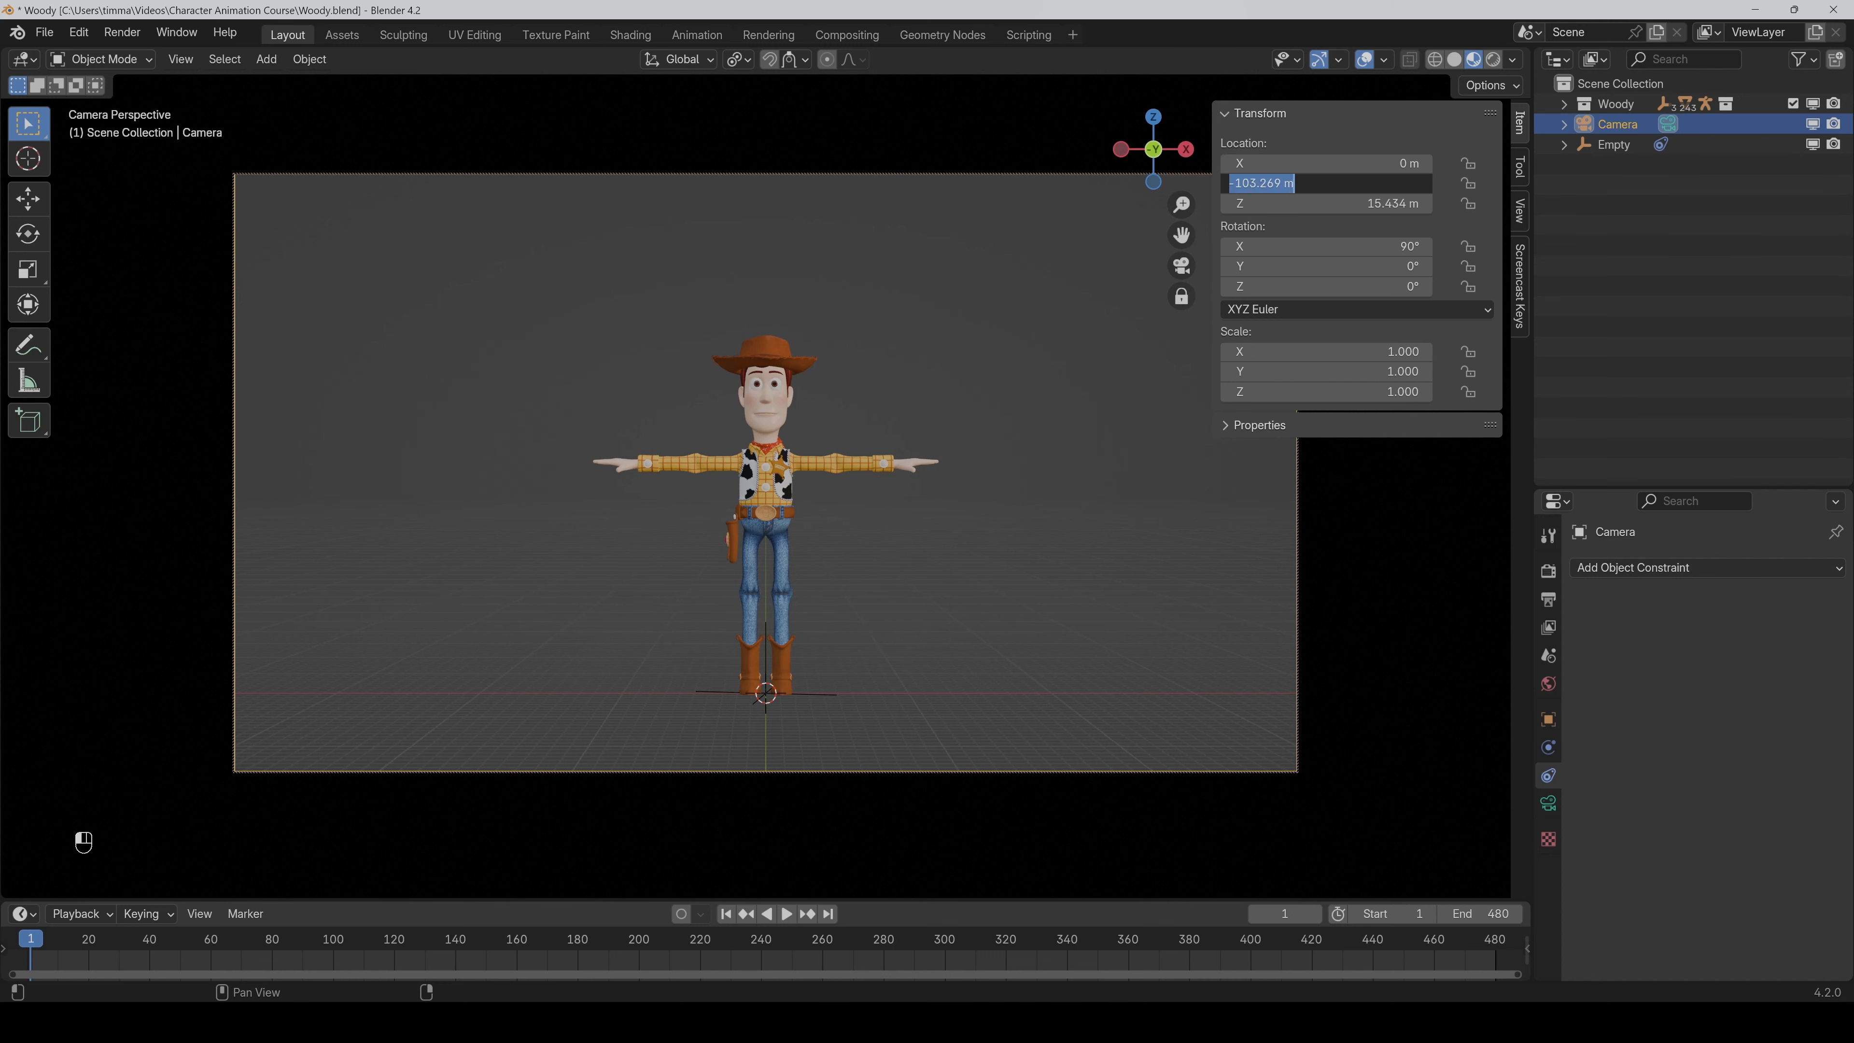
{"action": "type", "text": "-100"}
{"action": "key", "text": "Return"}
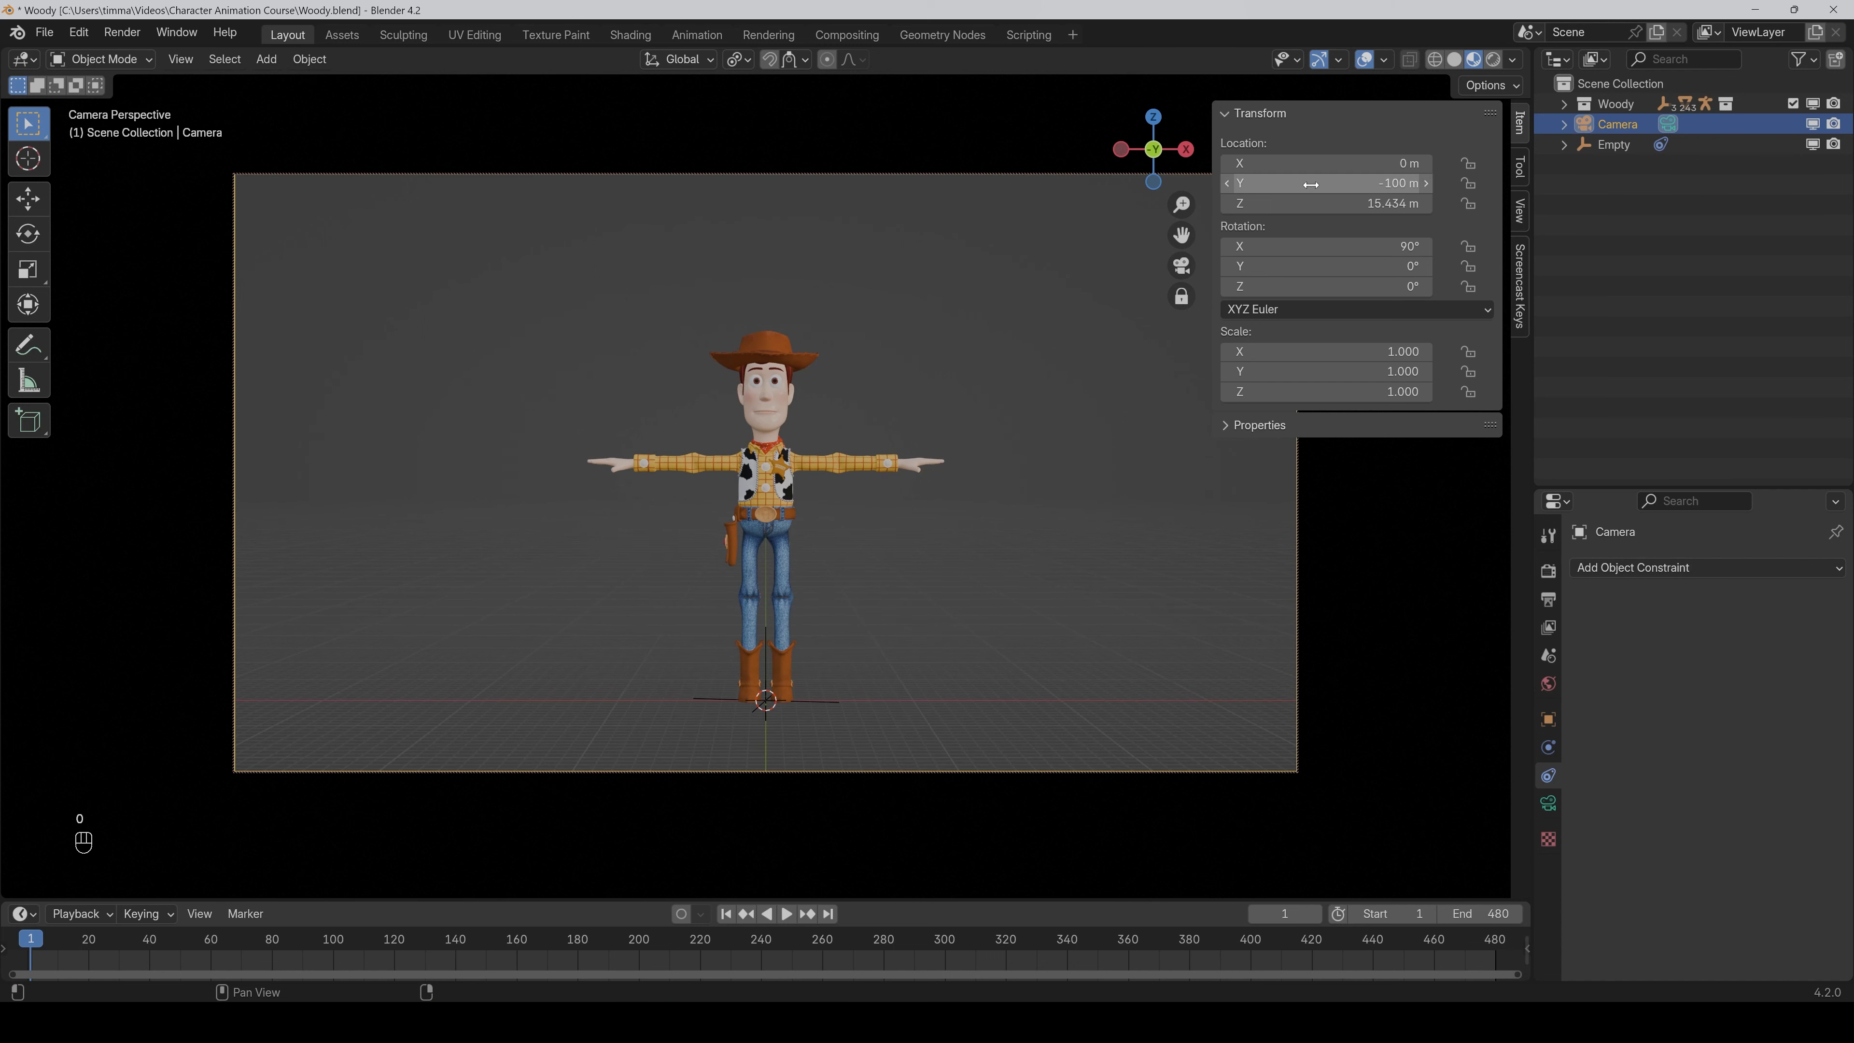
{"action": "left_click", "coordinate": [1326, 204]}
{"action": "type", "text": "12"}
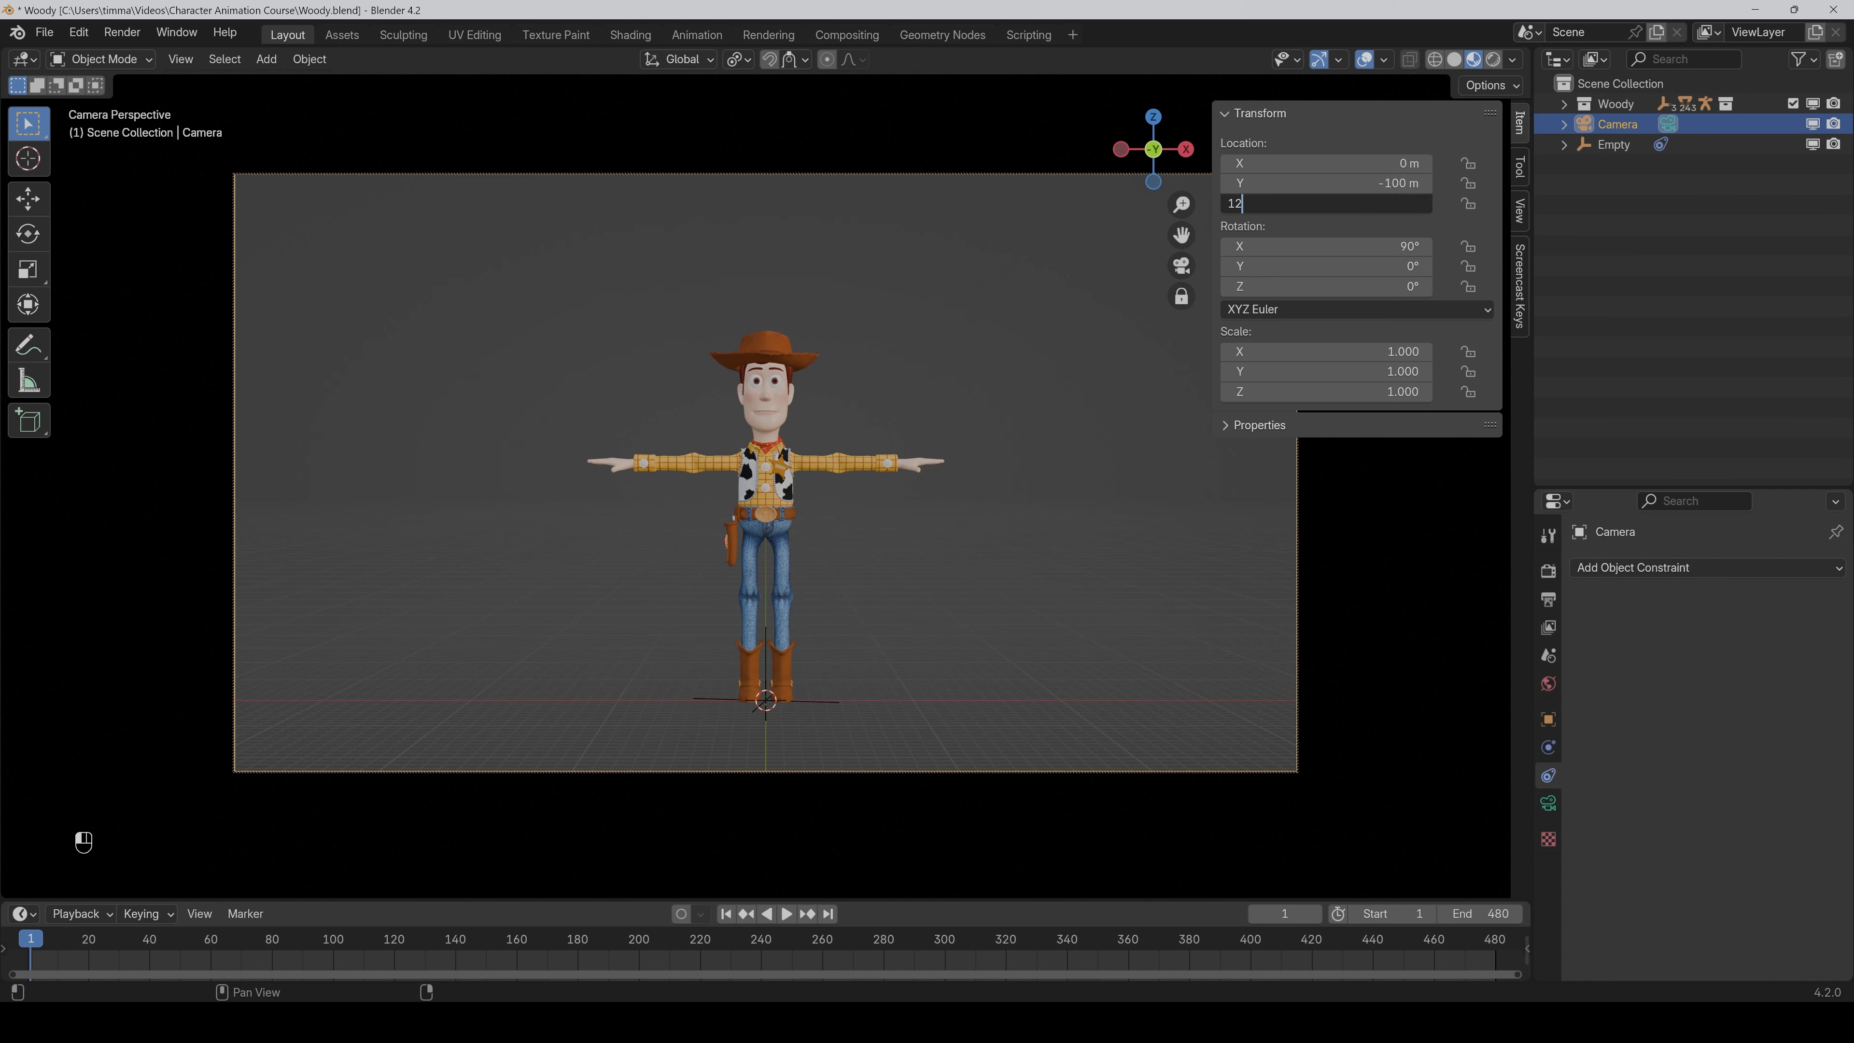
{"action": "key", "text": "Return"}
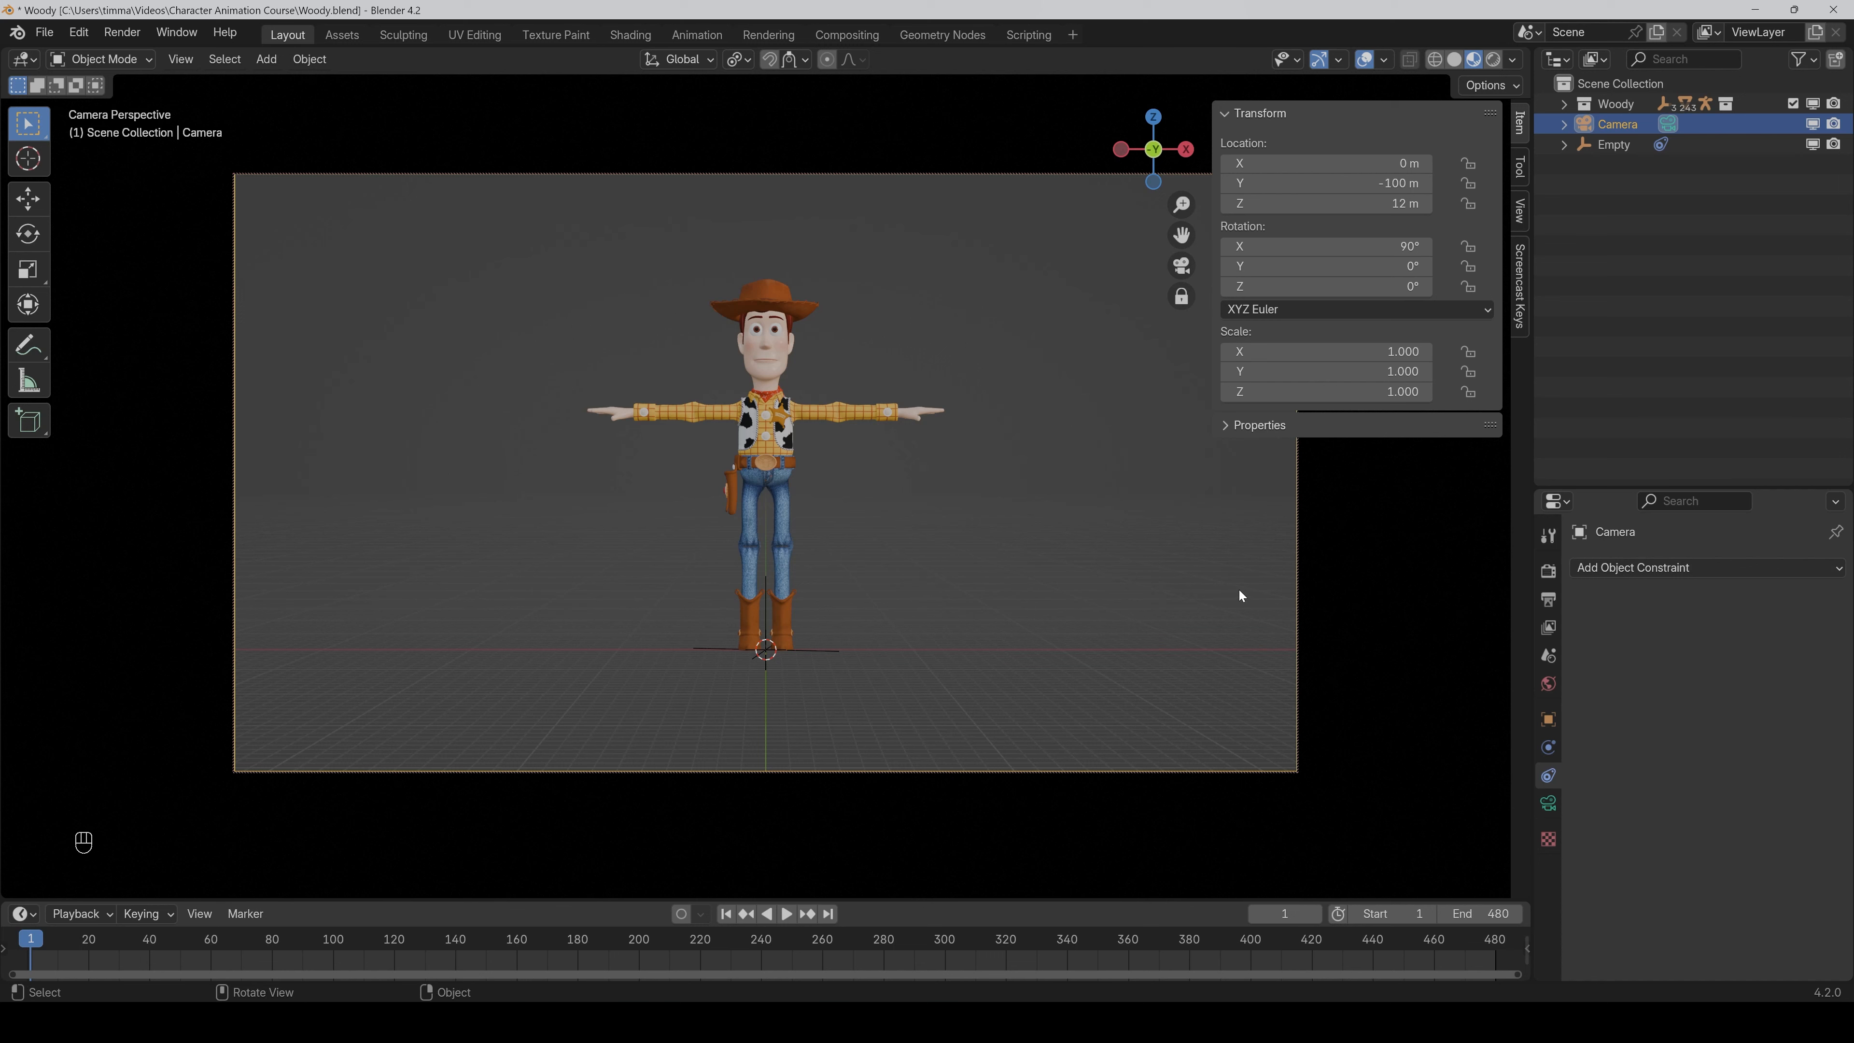
Add a Child Of constraint to the camera with the Empty as its target.
{"action": "left_click", "coordinate": [1621, 571]}
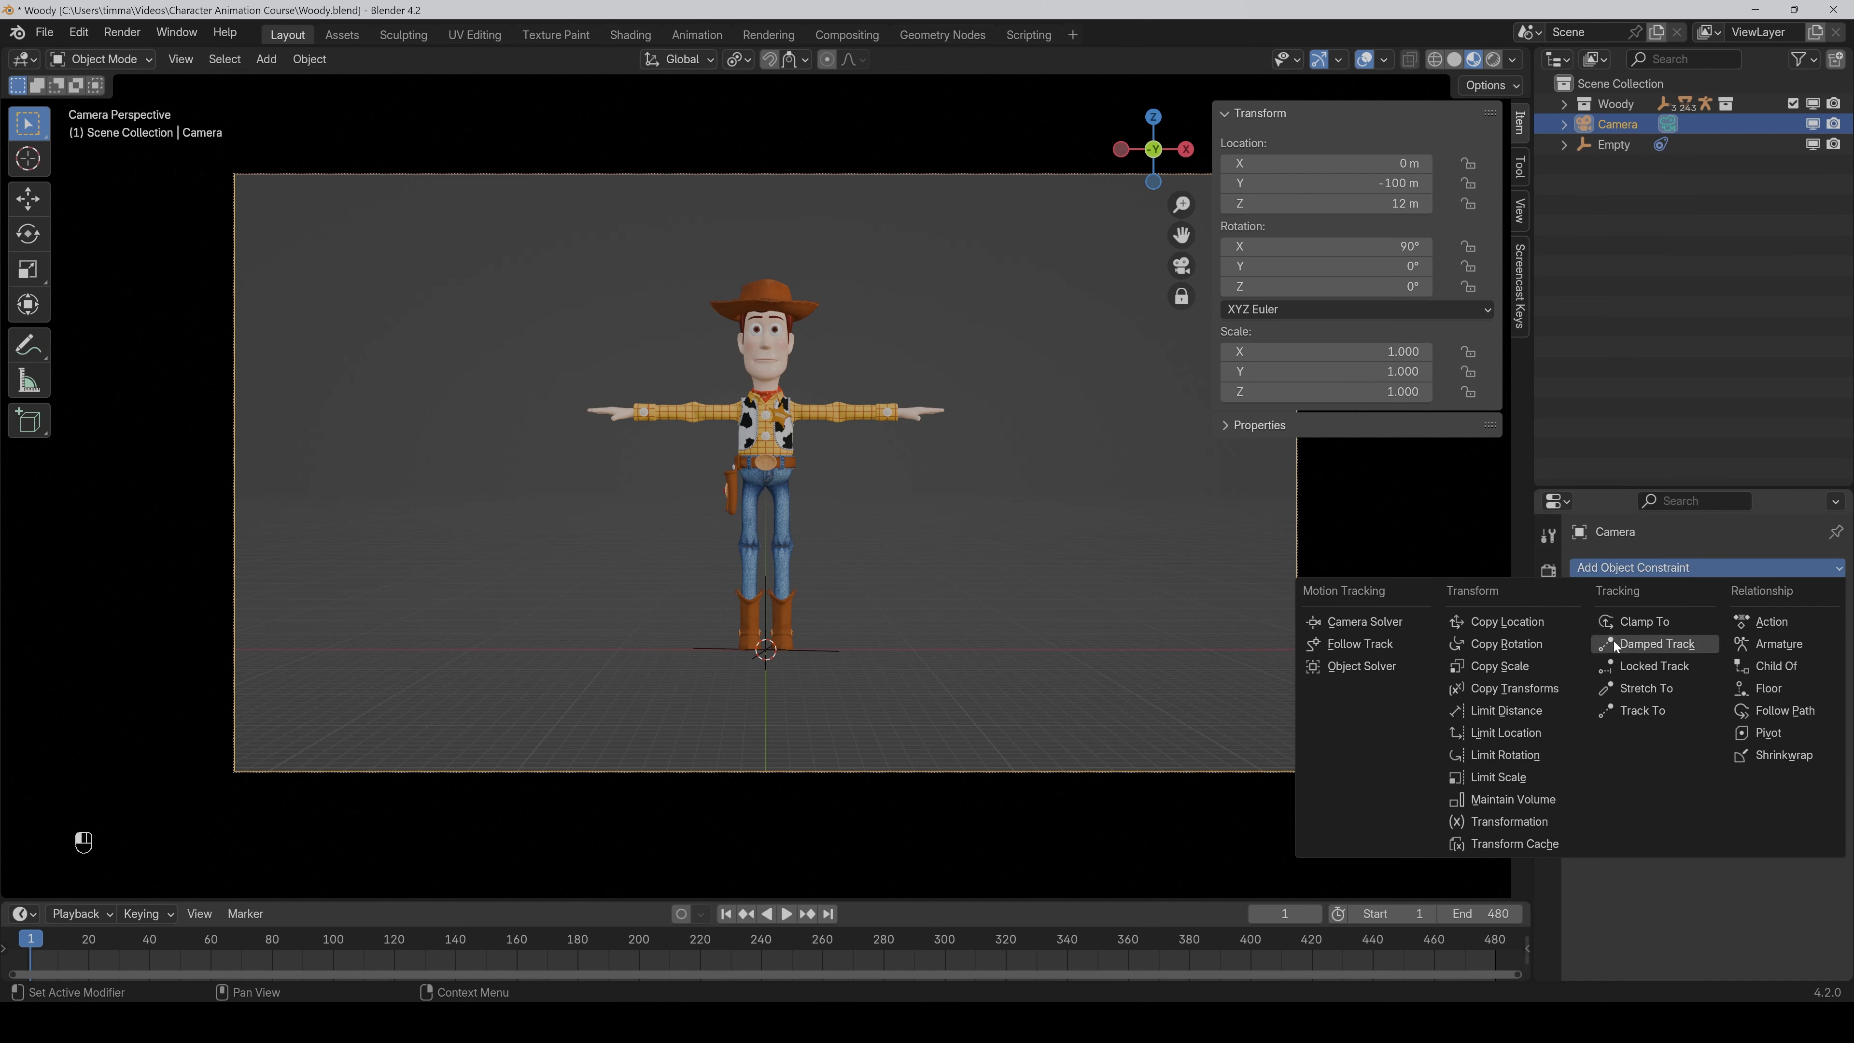
{"action": "left_click", "coordinate": [1791, 665]}
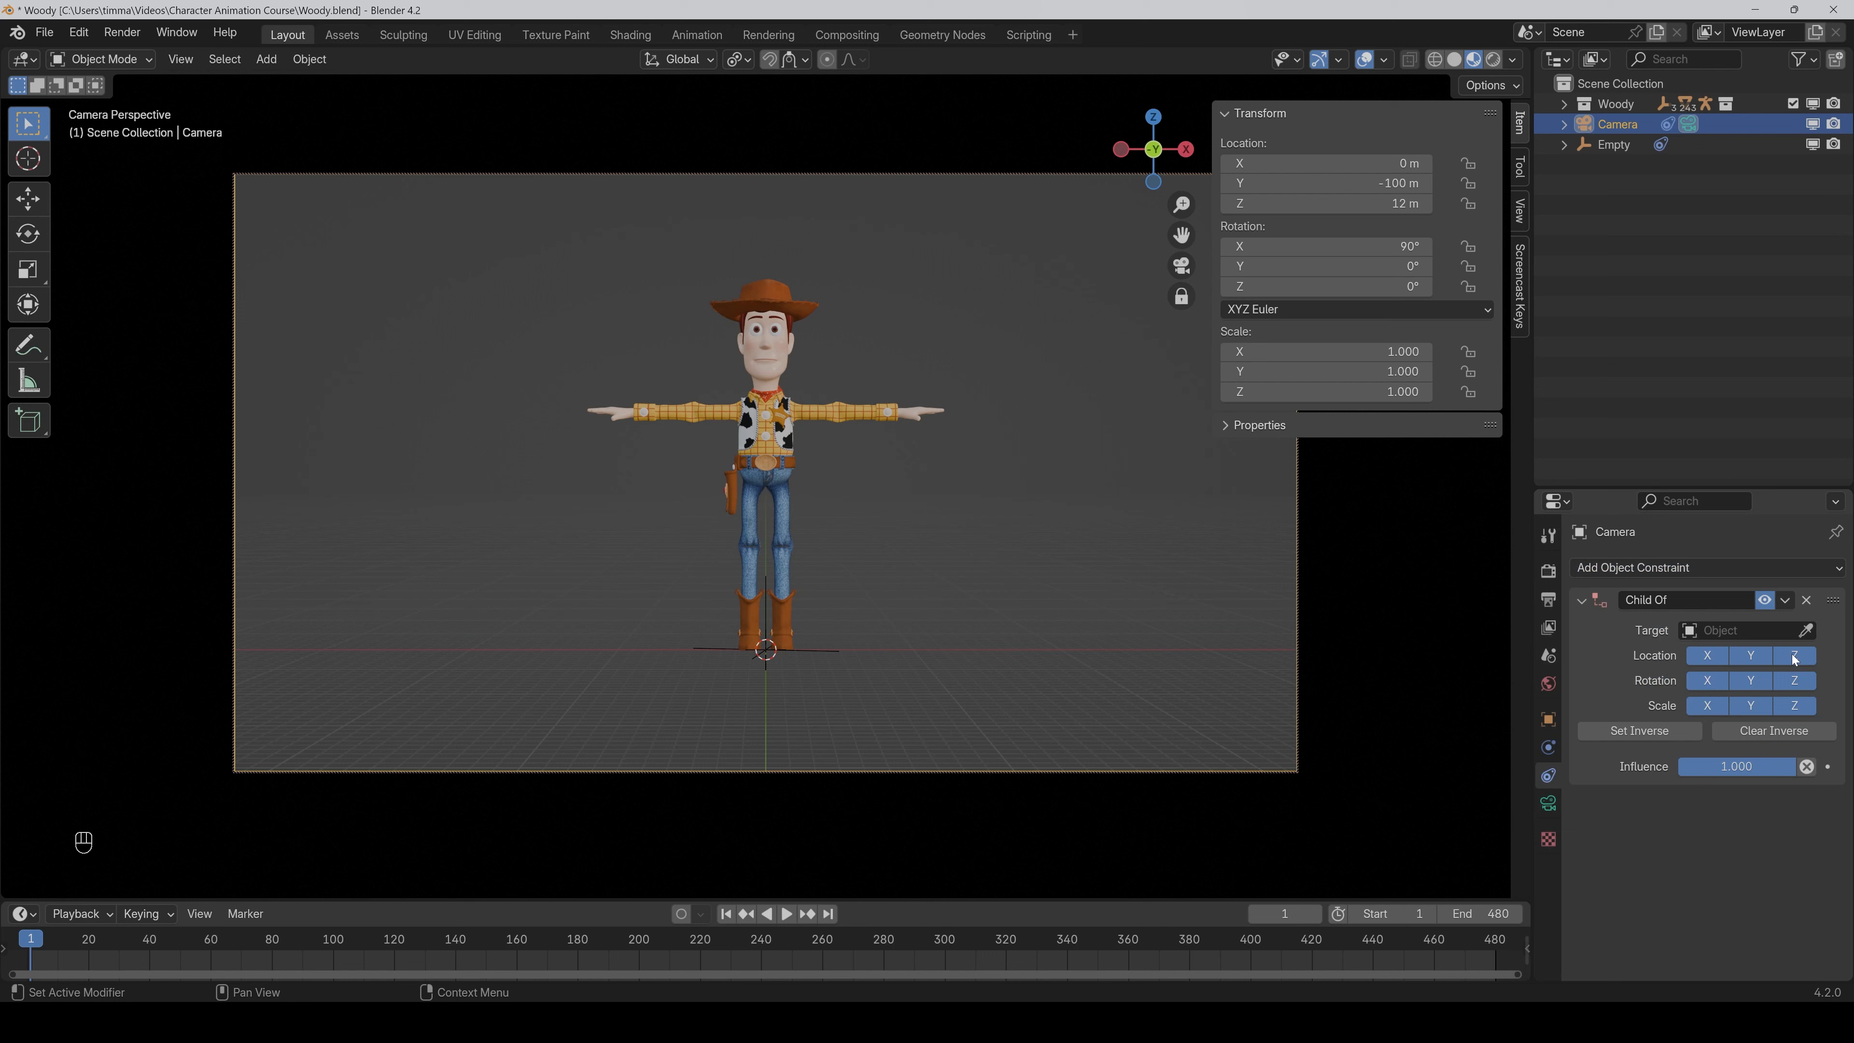
{"action": "left_click", "coordinate": [1805, 629]}
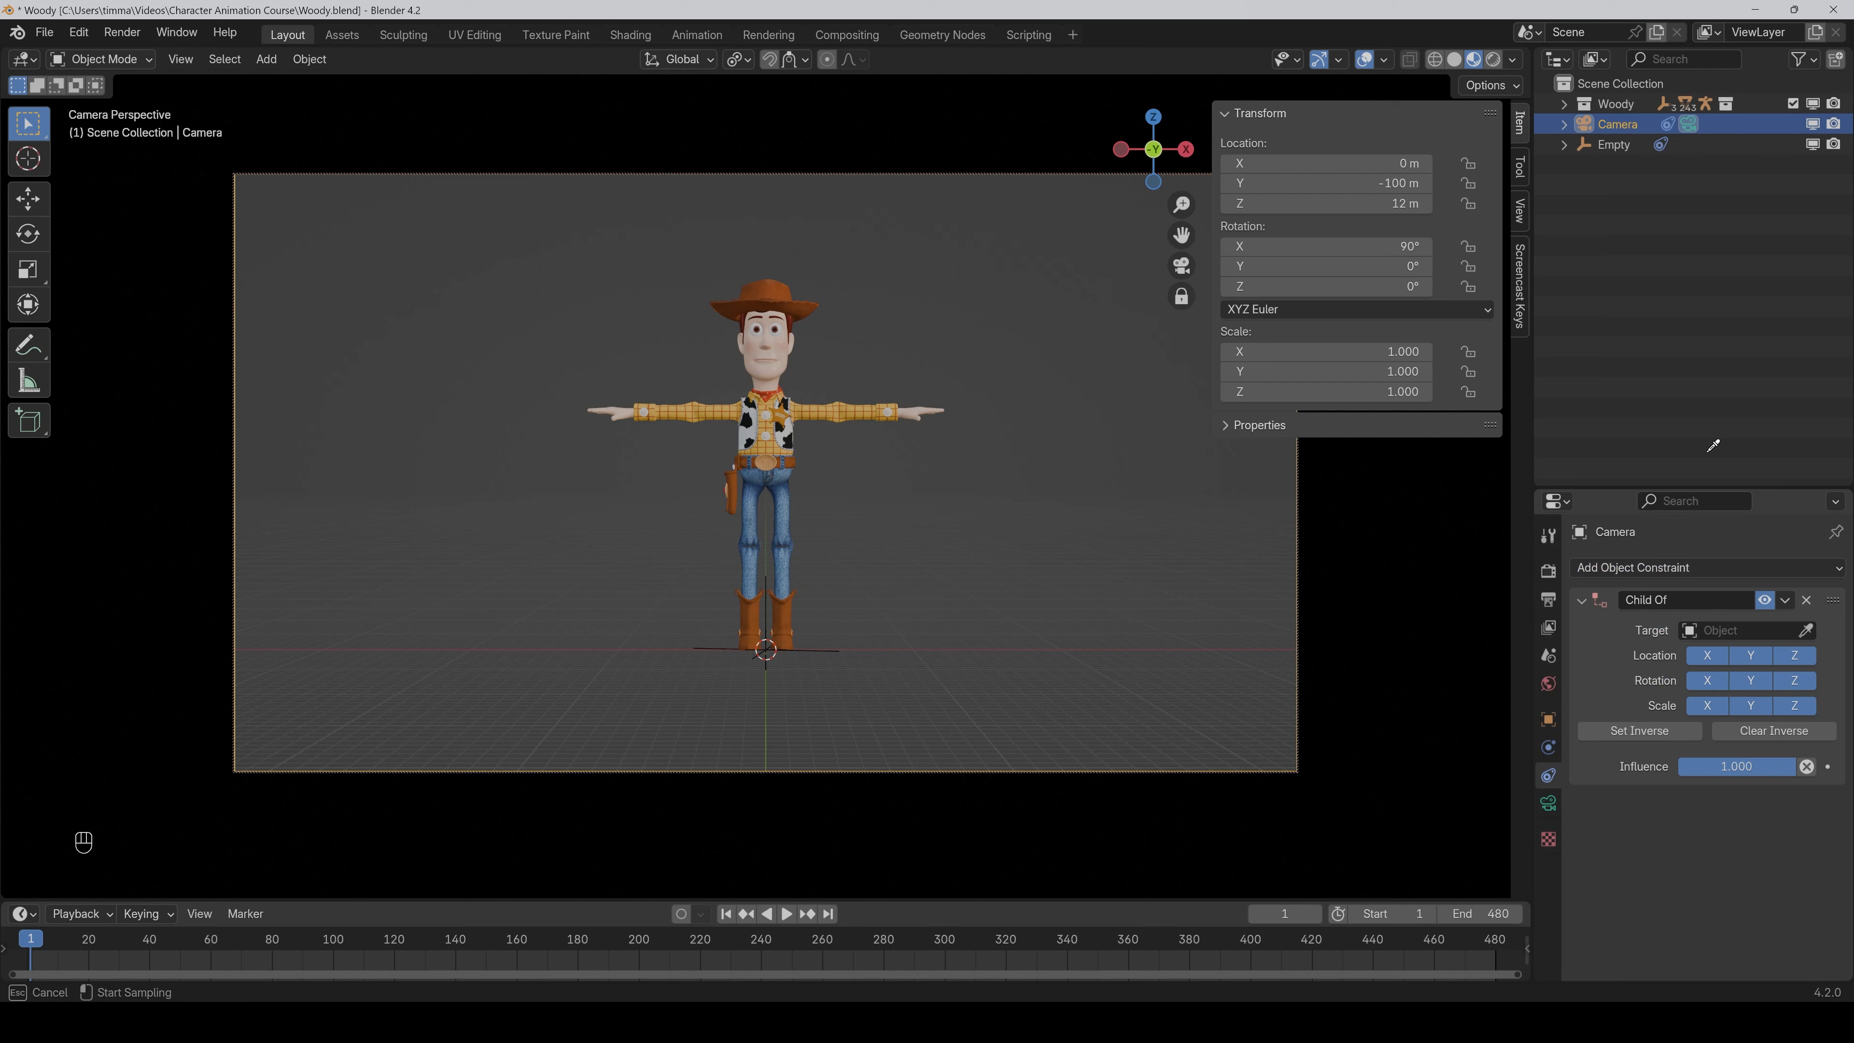
{"action": "left_click", "coordinate": [1624, 153]}
Rotate the Empty to 320° on Z to orbit the camera, and adjust the camera's Y location to vary its distance.
{"action": "left_click", "coordinate": [1622, 150]}
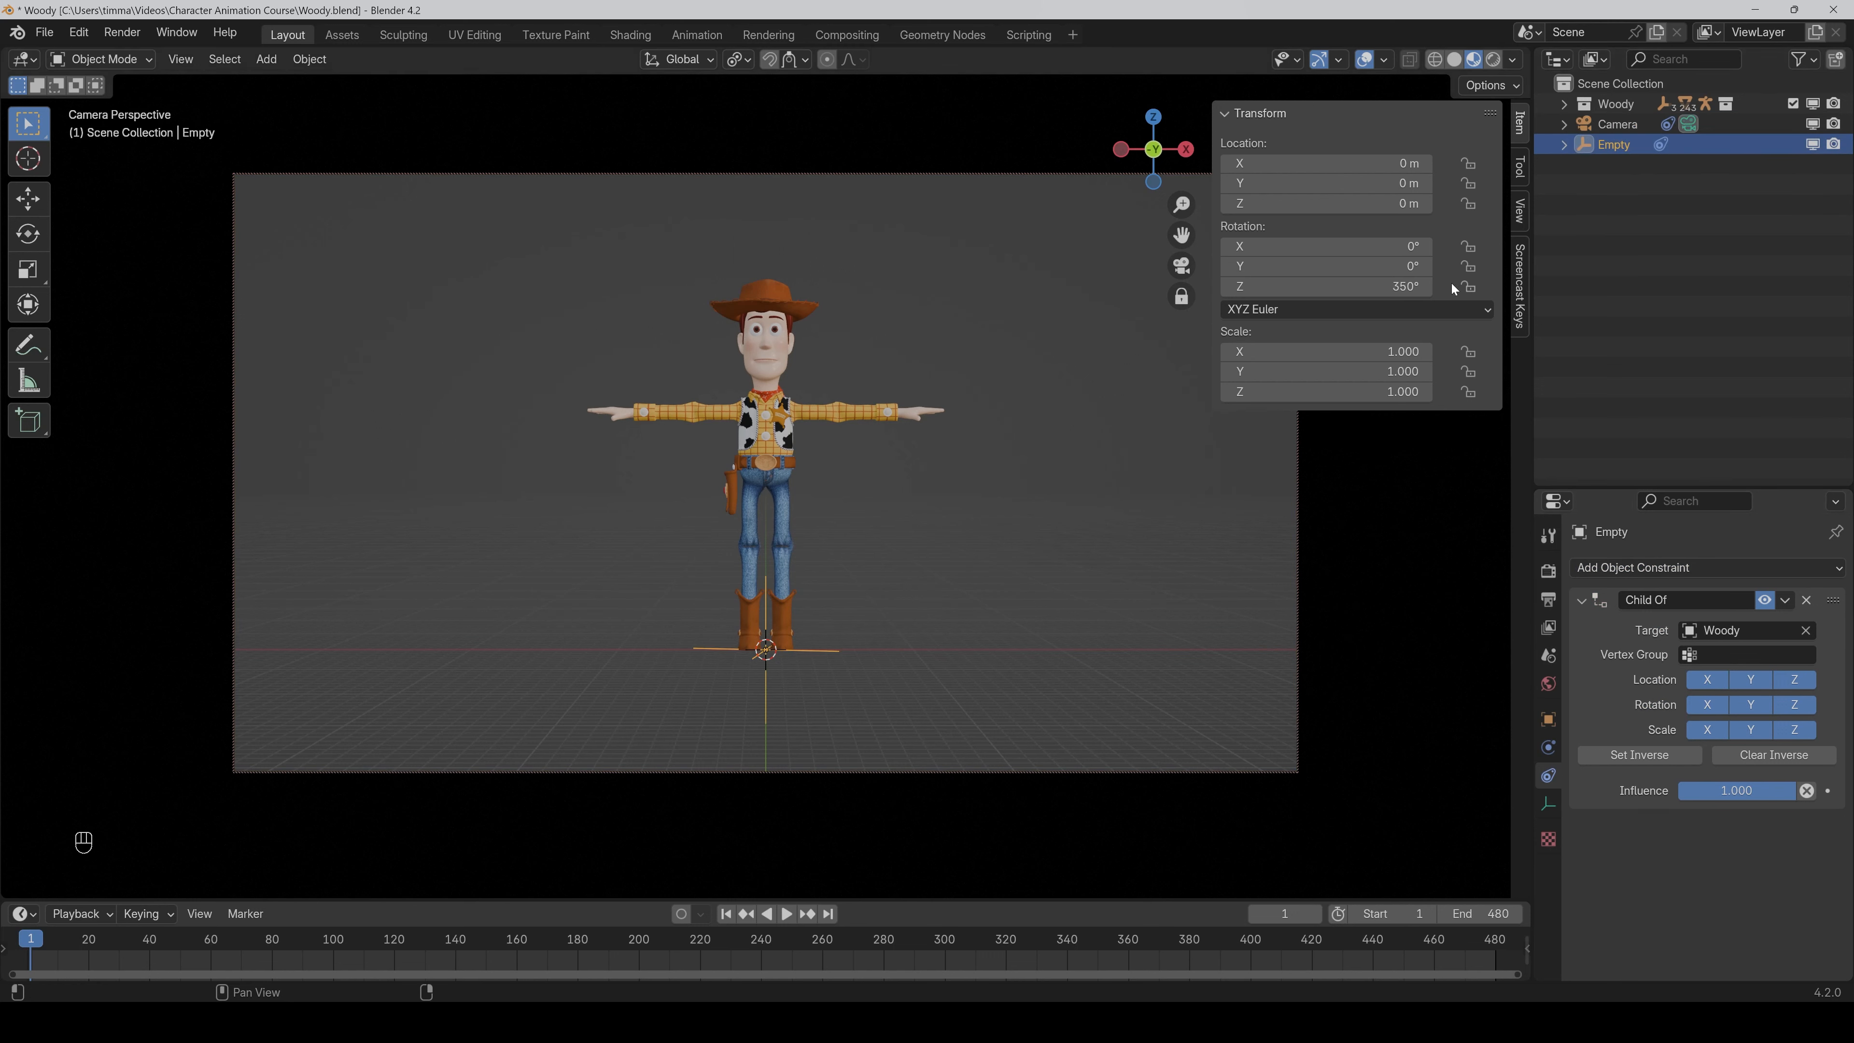
{"action": "mouse_move", "coordinate": [1326, 286]}
{"action": "left_mouse_down"}
{"action": "mouse_move", "coordinate": [1270, 287]}
{"action": "mouse_move", "coordinate": [1305, 286]}
{"action": "left_mouse_up"}
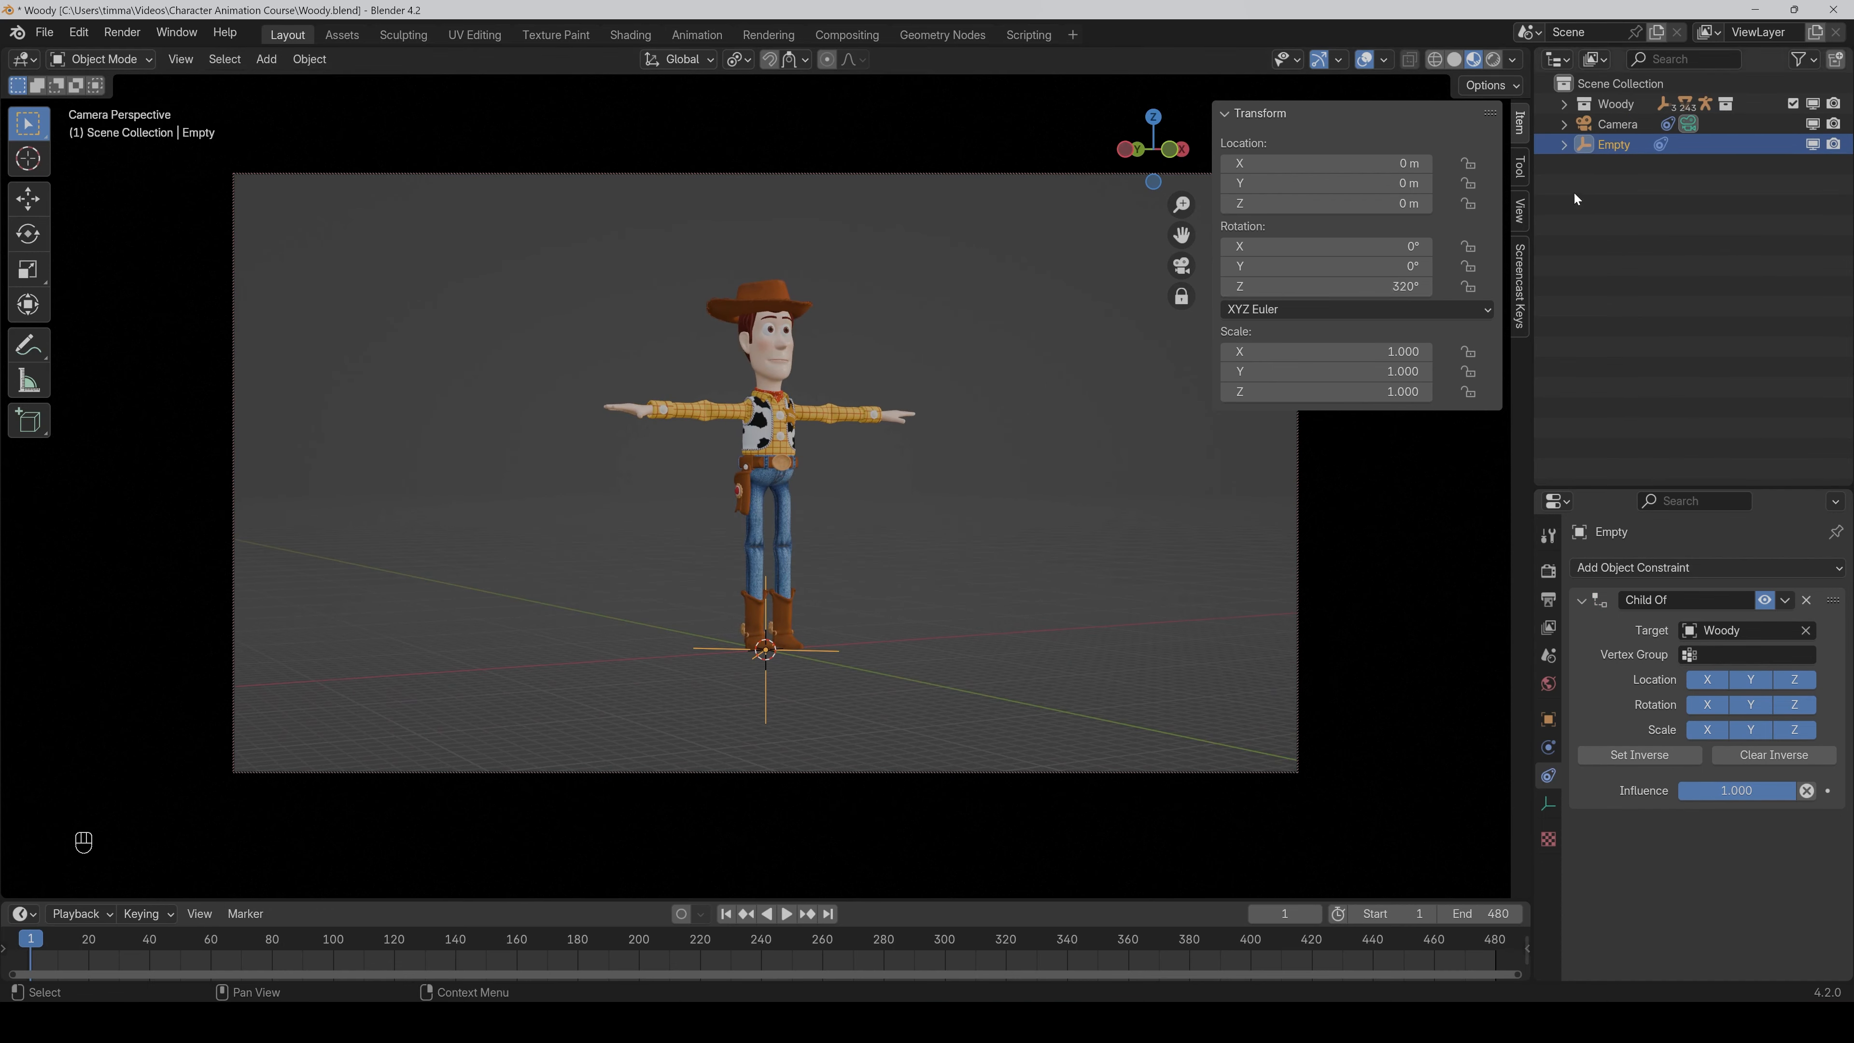
{"action": "left_click", "coordinate": [1616, 125]}
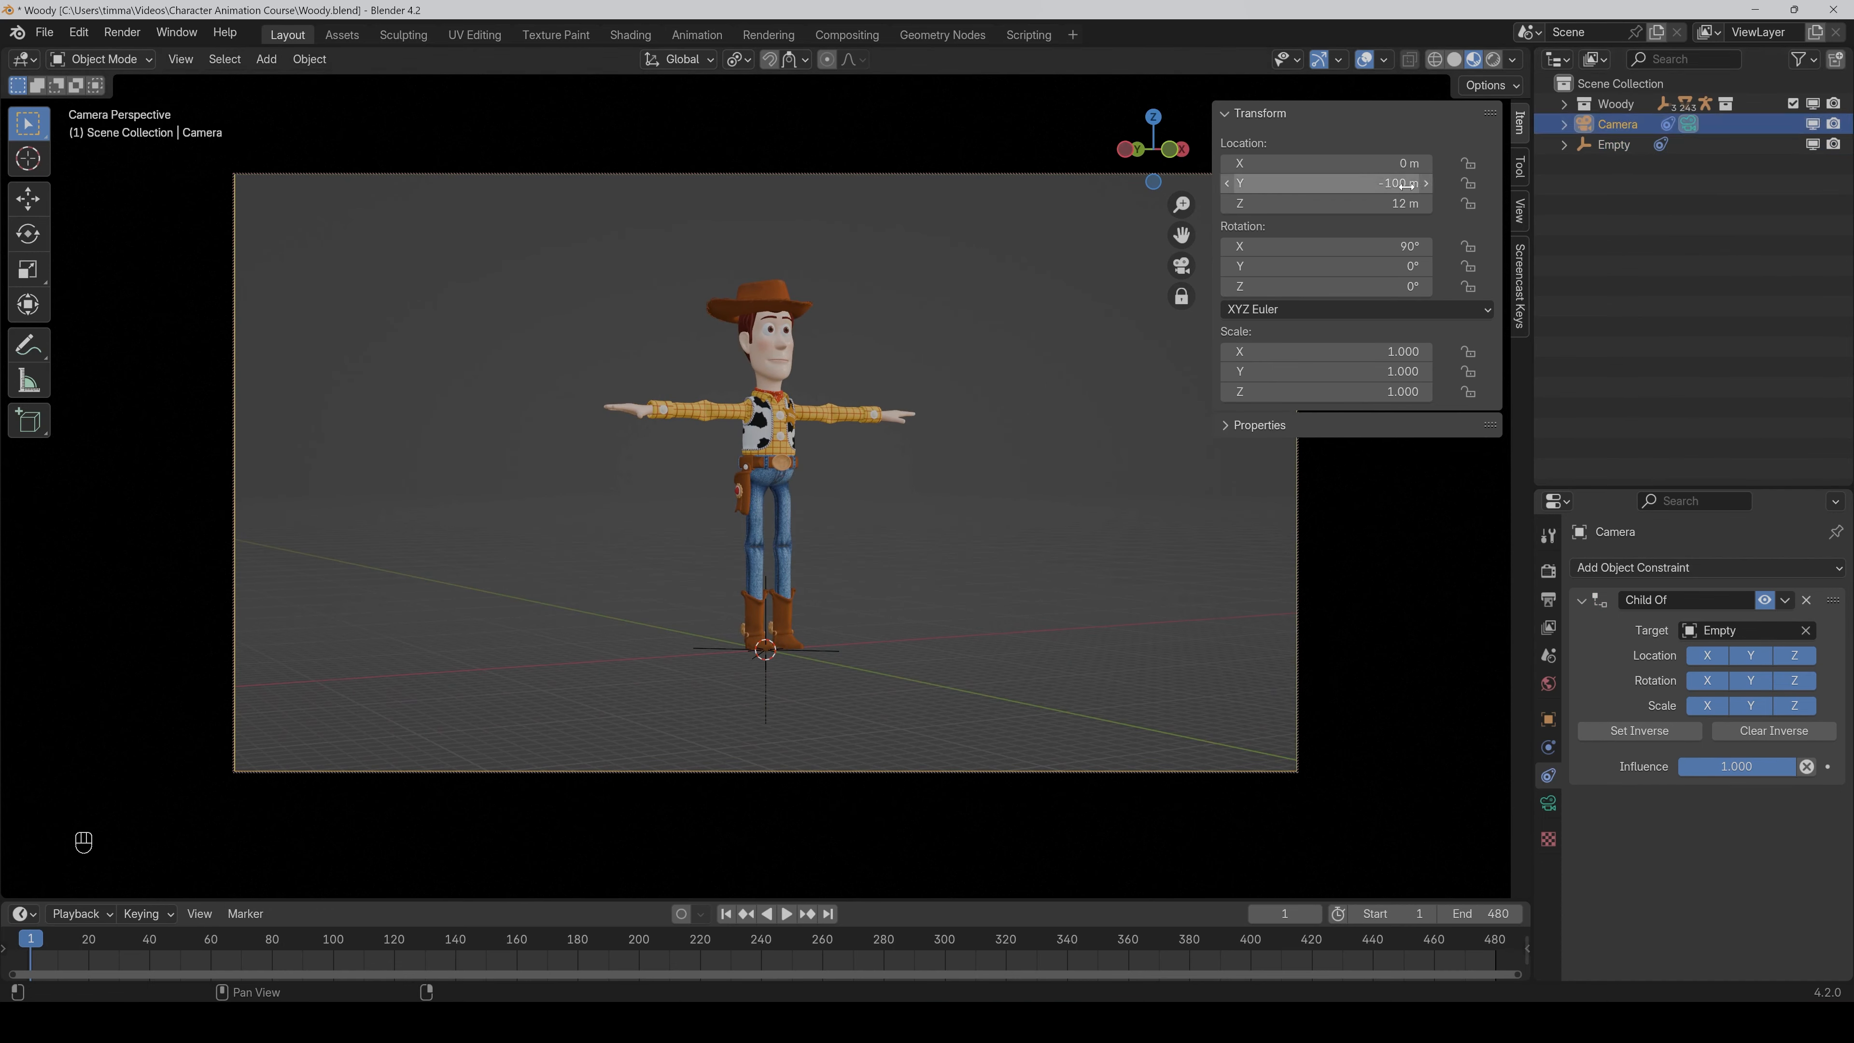
{"action": "left_click_drag", "start_coordinate": [1327, 184], "coordinate": [1385, 183]}
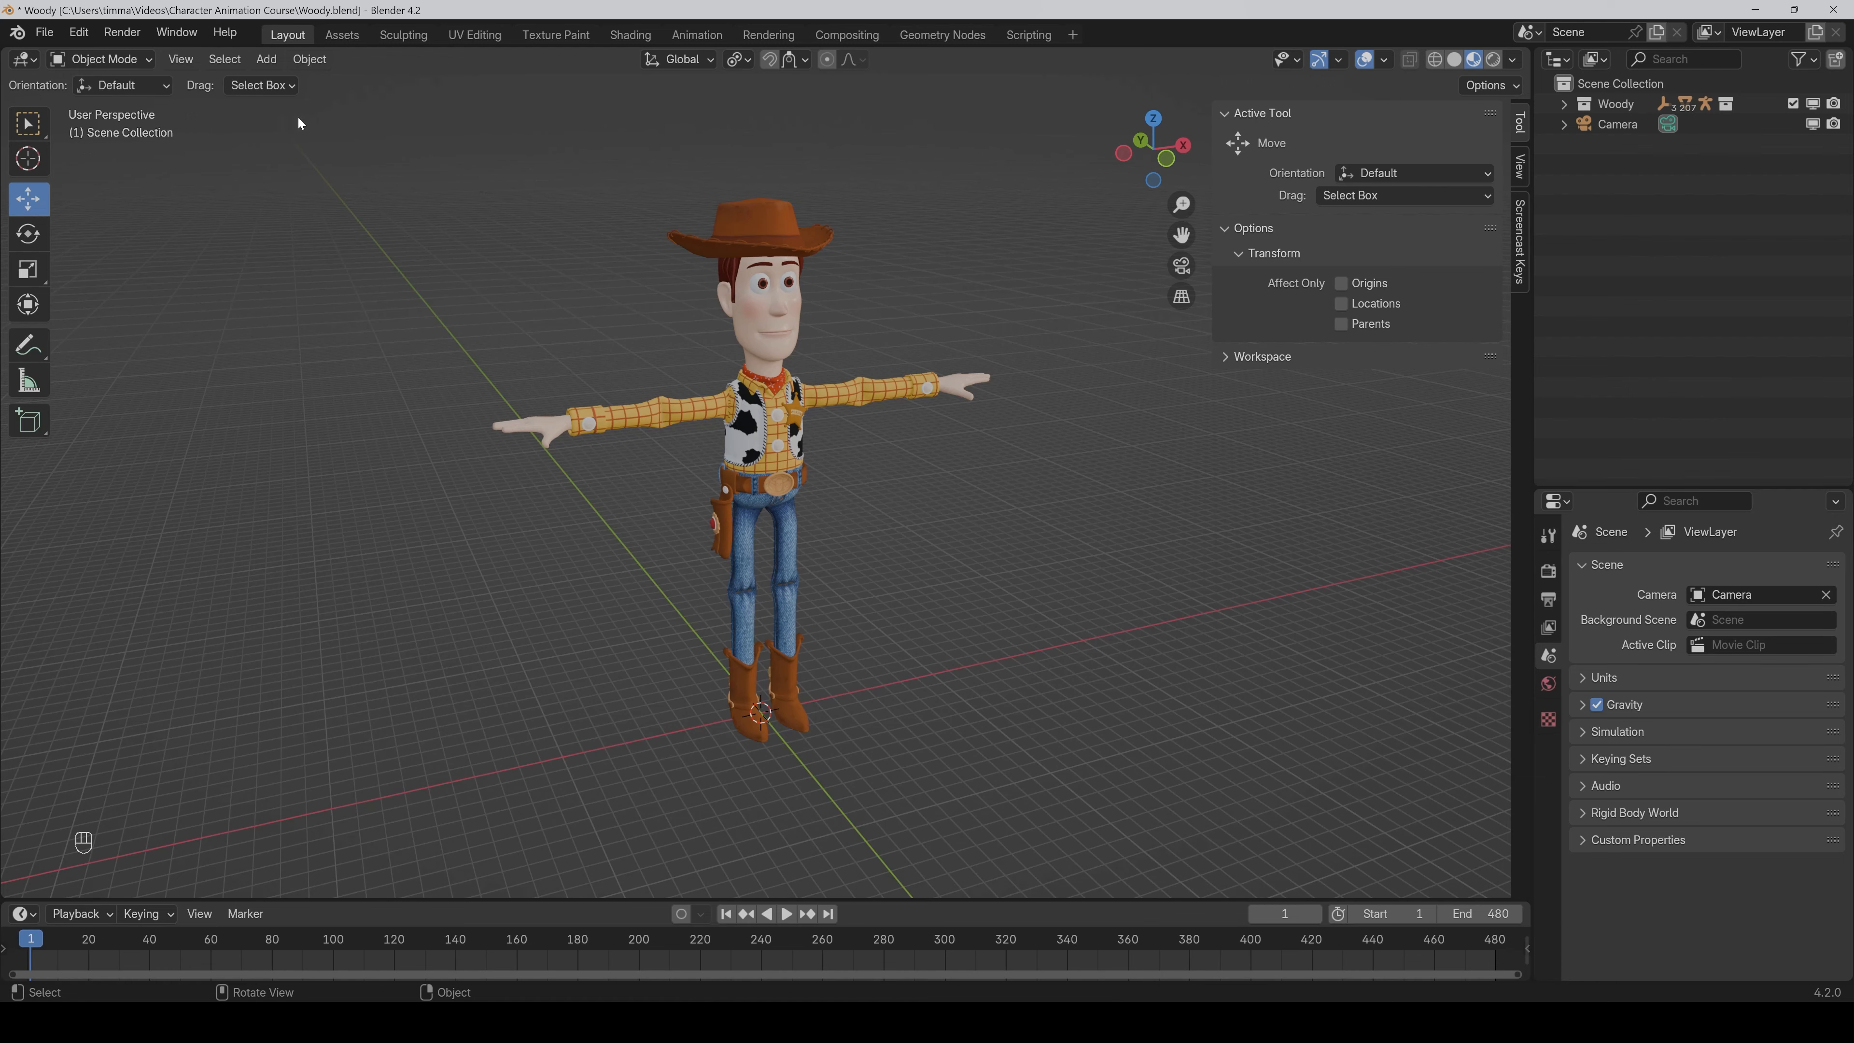
Add a Path curve object at the world origin.
{"action": "left_click", "coordinate": [268, 60]}
{"action": "mouse_move", "coordinate": [275, 102]}
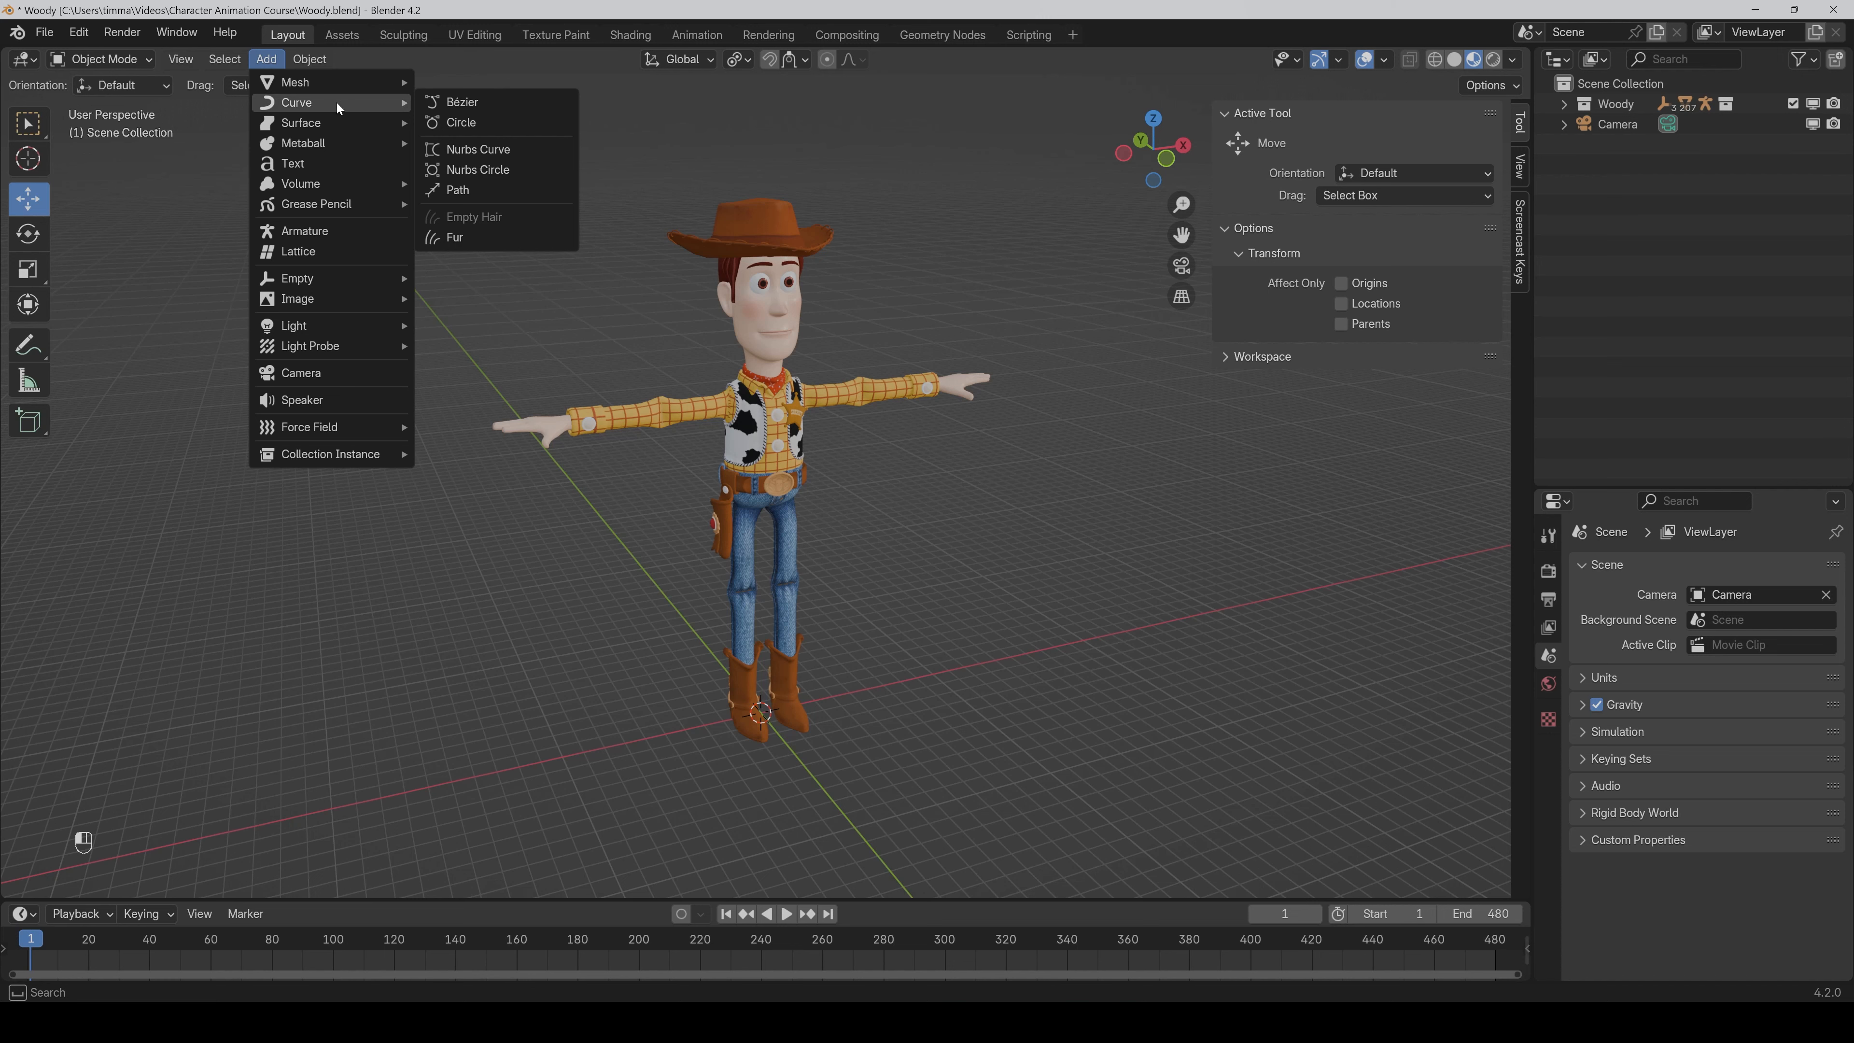
{"action": "left_click", "coordinate": [477, 190]}
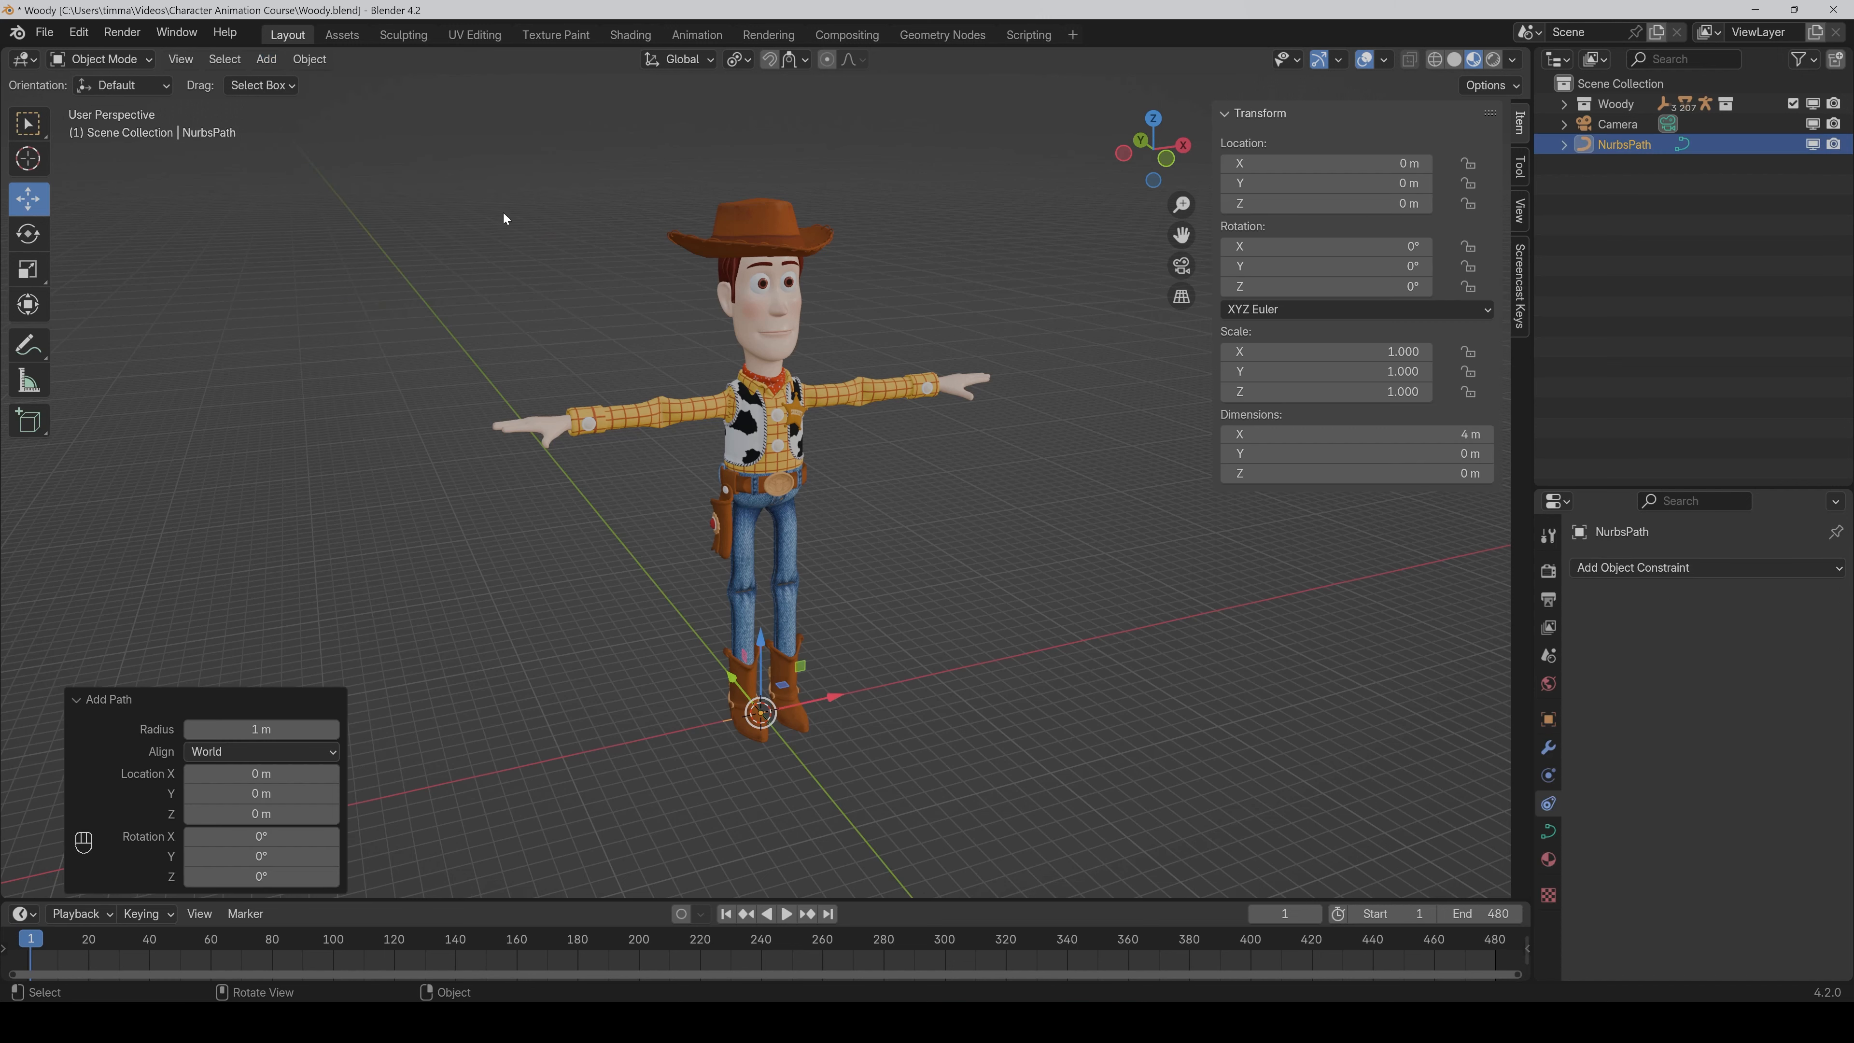
{"action": "scroll", "coordinate": [873, 743], "scroll_direction": "up", "scroll_amount": 2}
{"action": "key", "text": "Tab"}
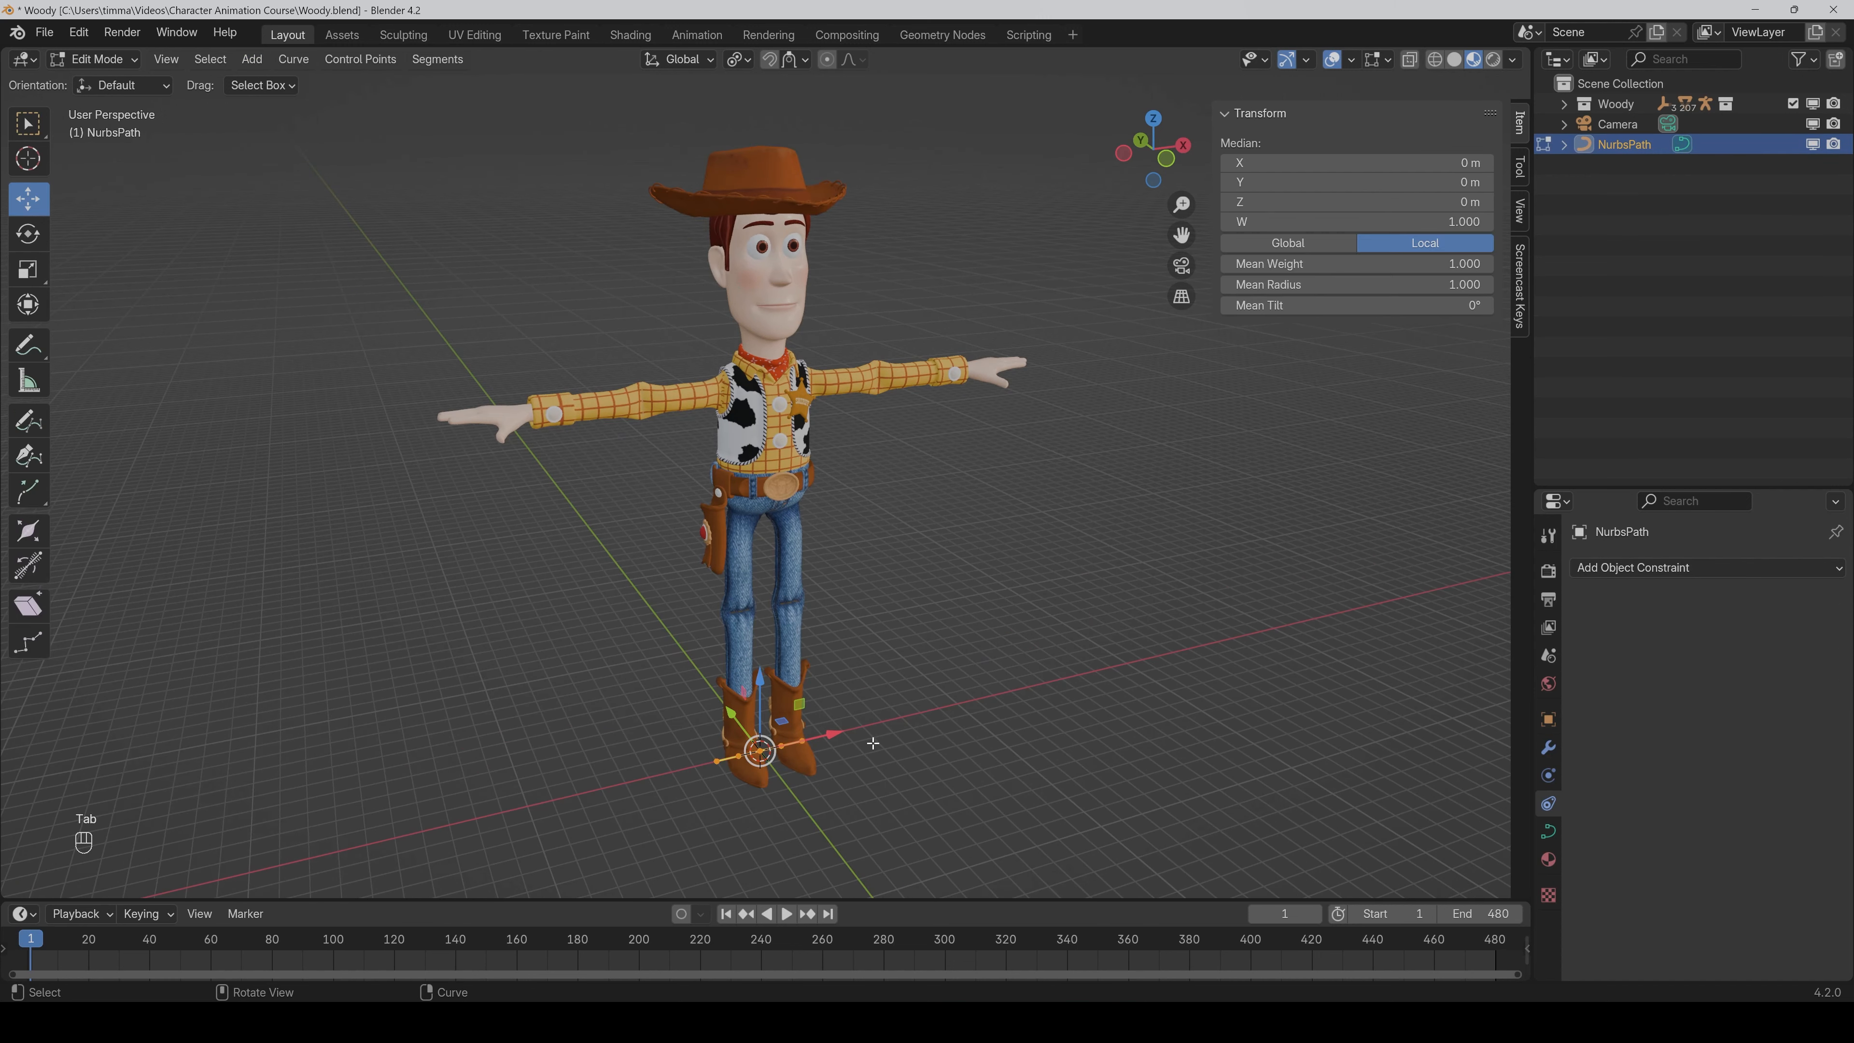
{"action": "key", "text": "Tab"}
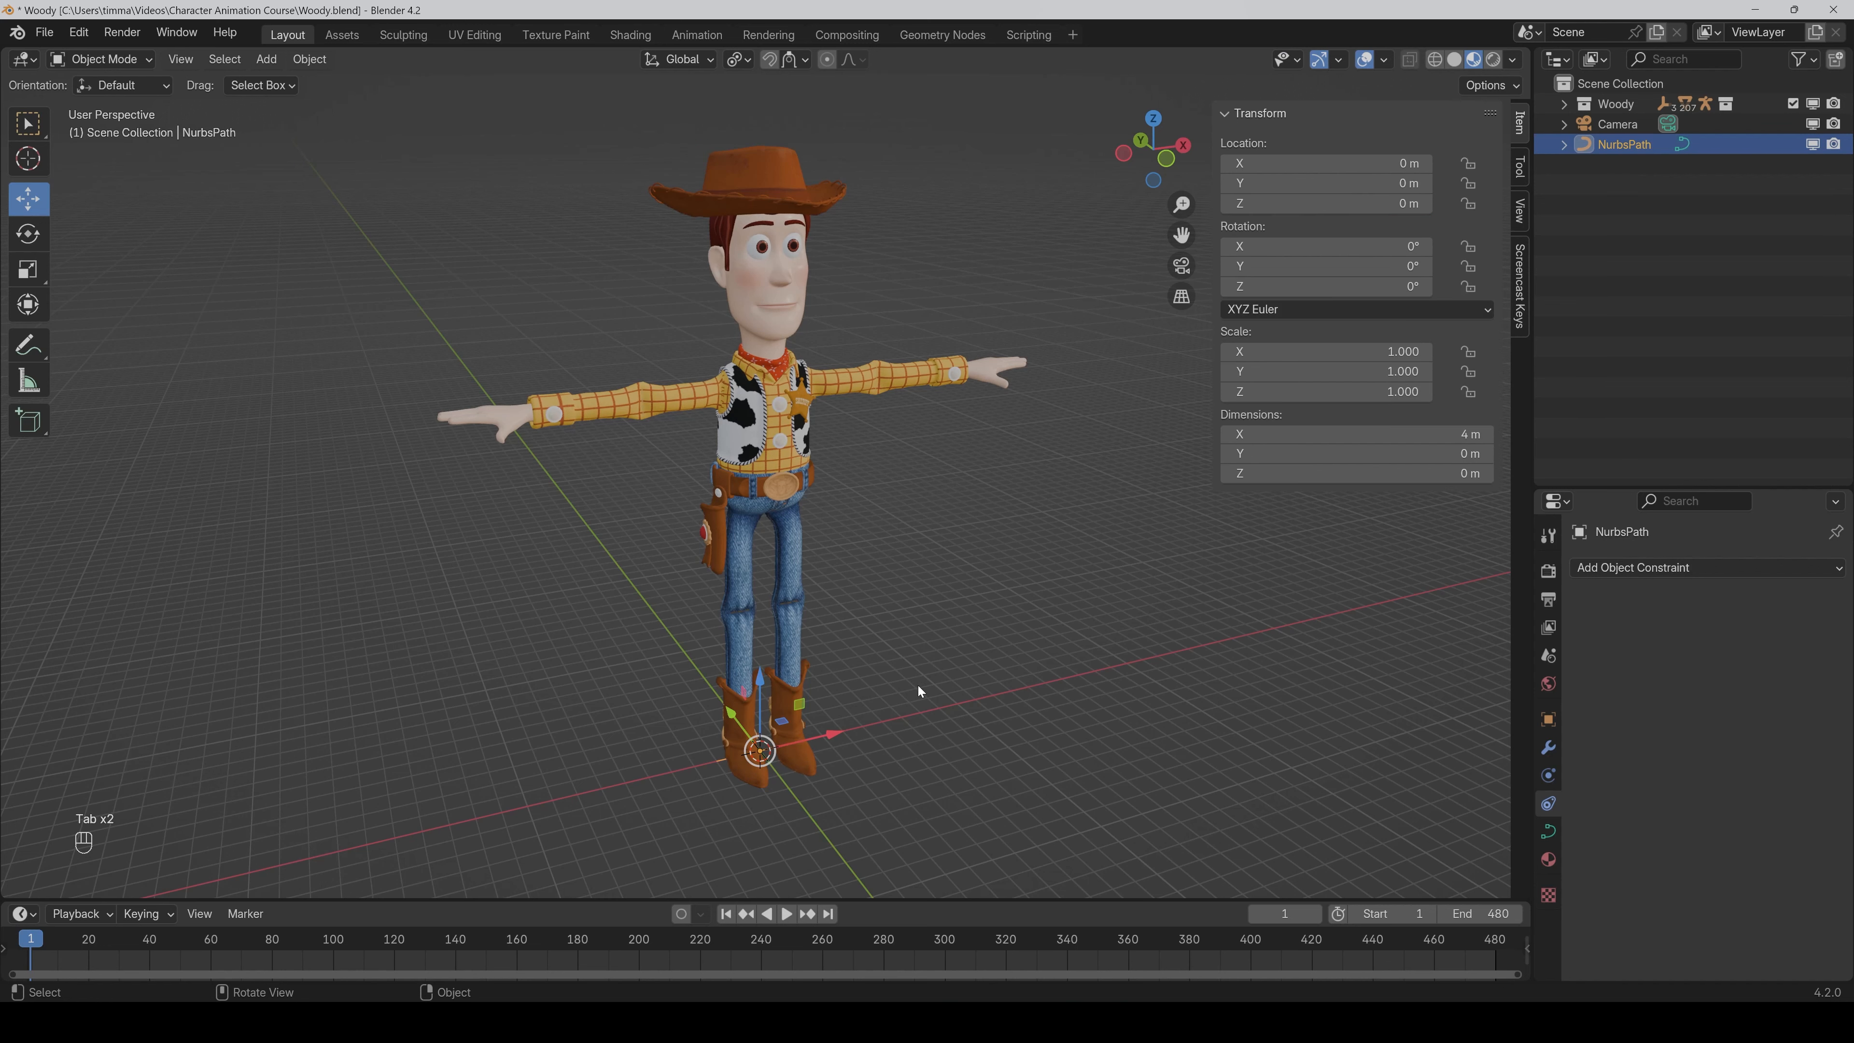
Scale the path uniformly by a factor of 10.
{"action": "scroll", "coordinate": [917, 684], "scroll_direction": "down", "scroll_amount": 1}
{"action": "type", "text": "s"}
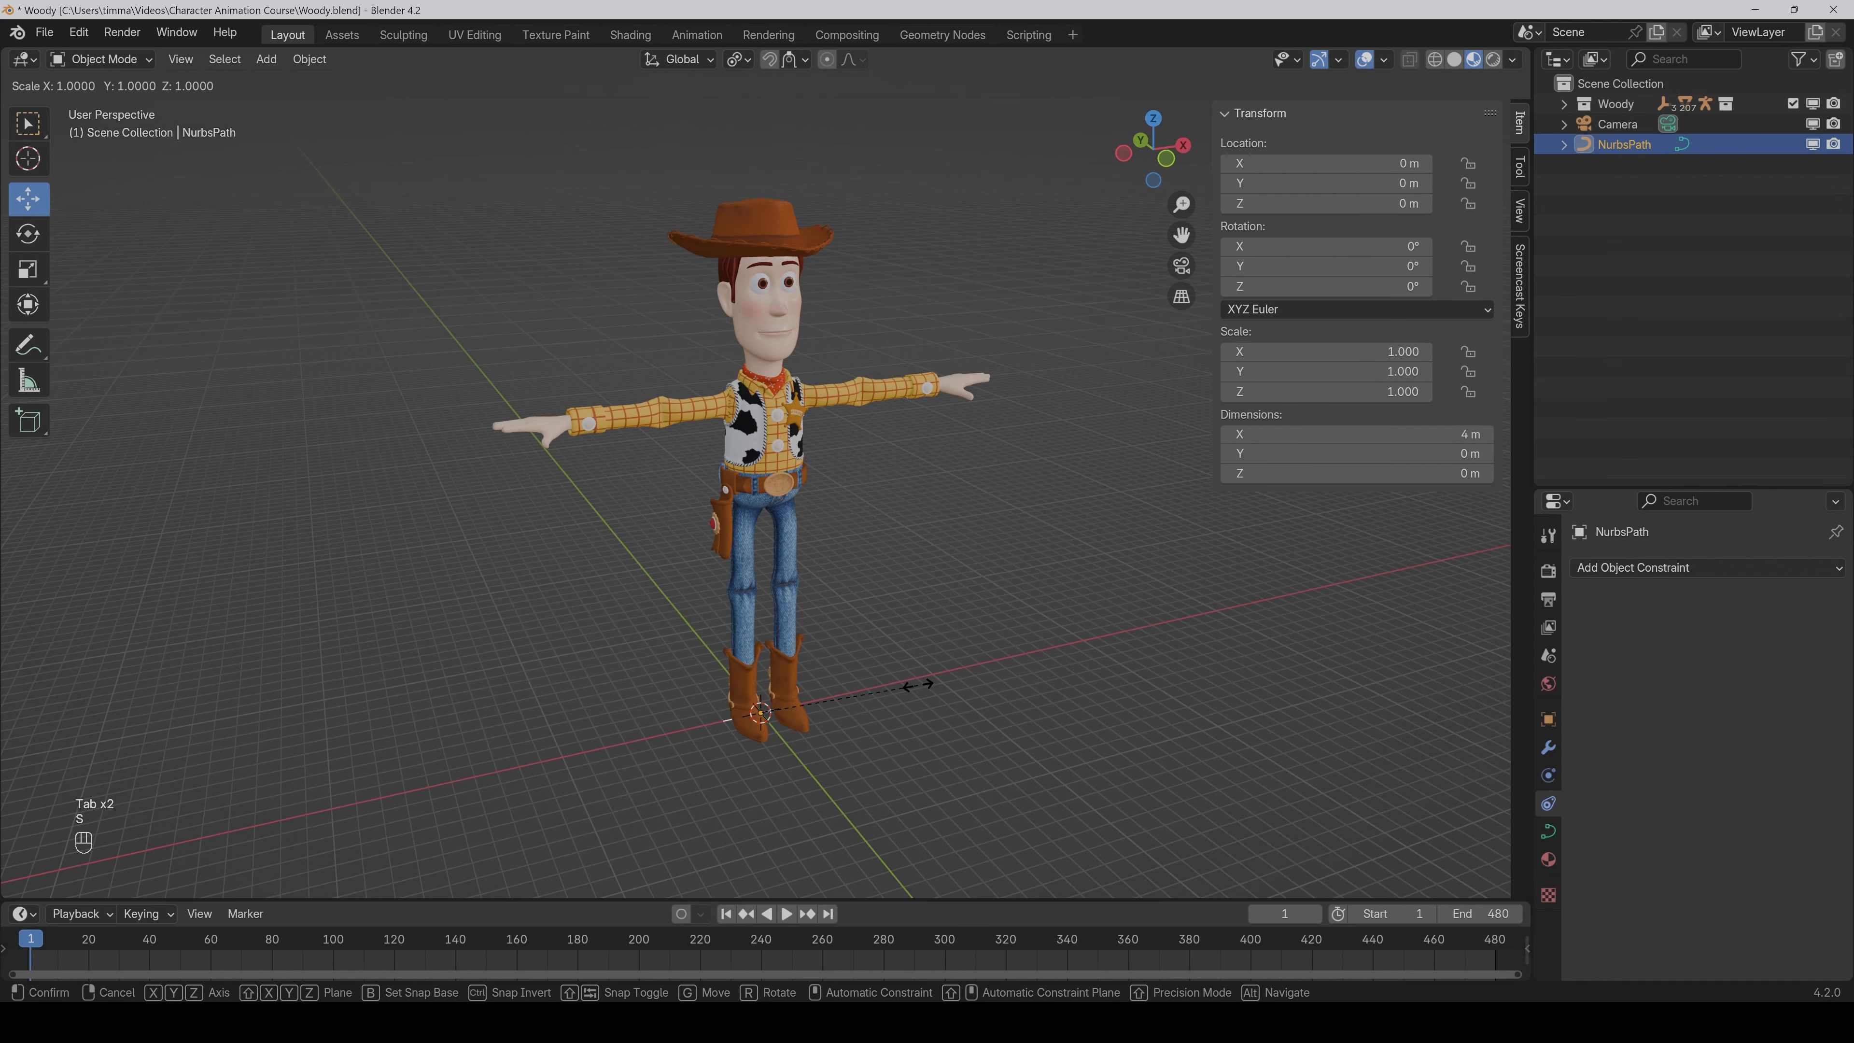
{"action": "type", "text": "10"}
{"action": "left_click", "coordinate": [919, 690]}
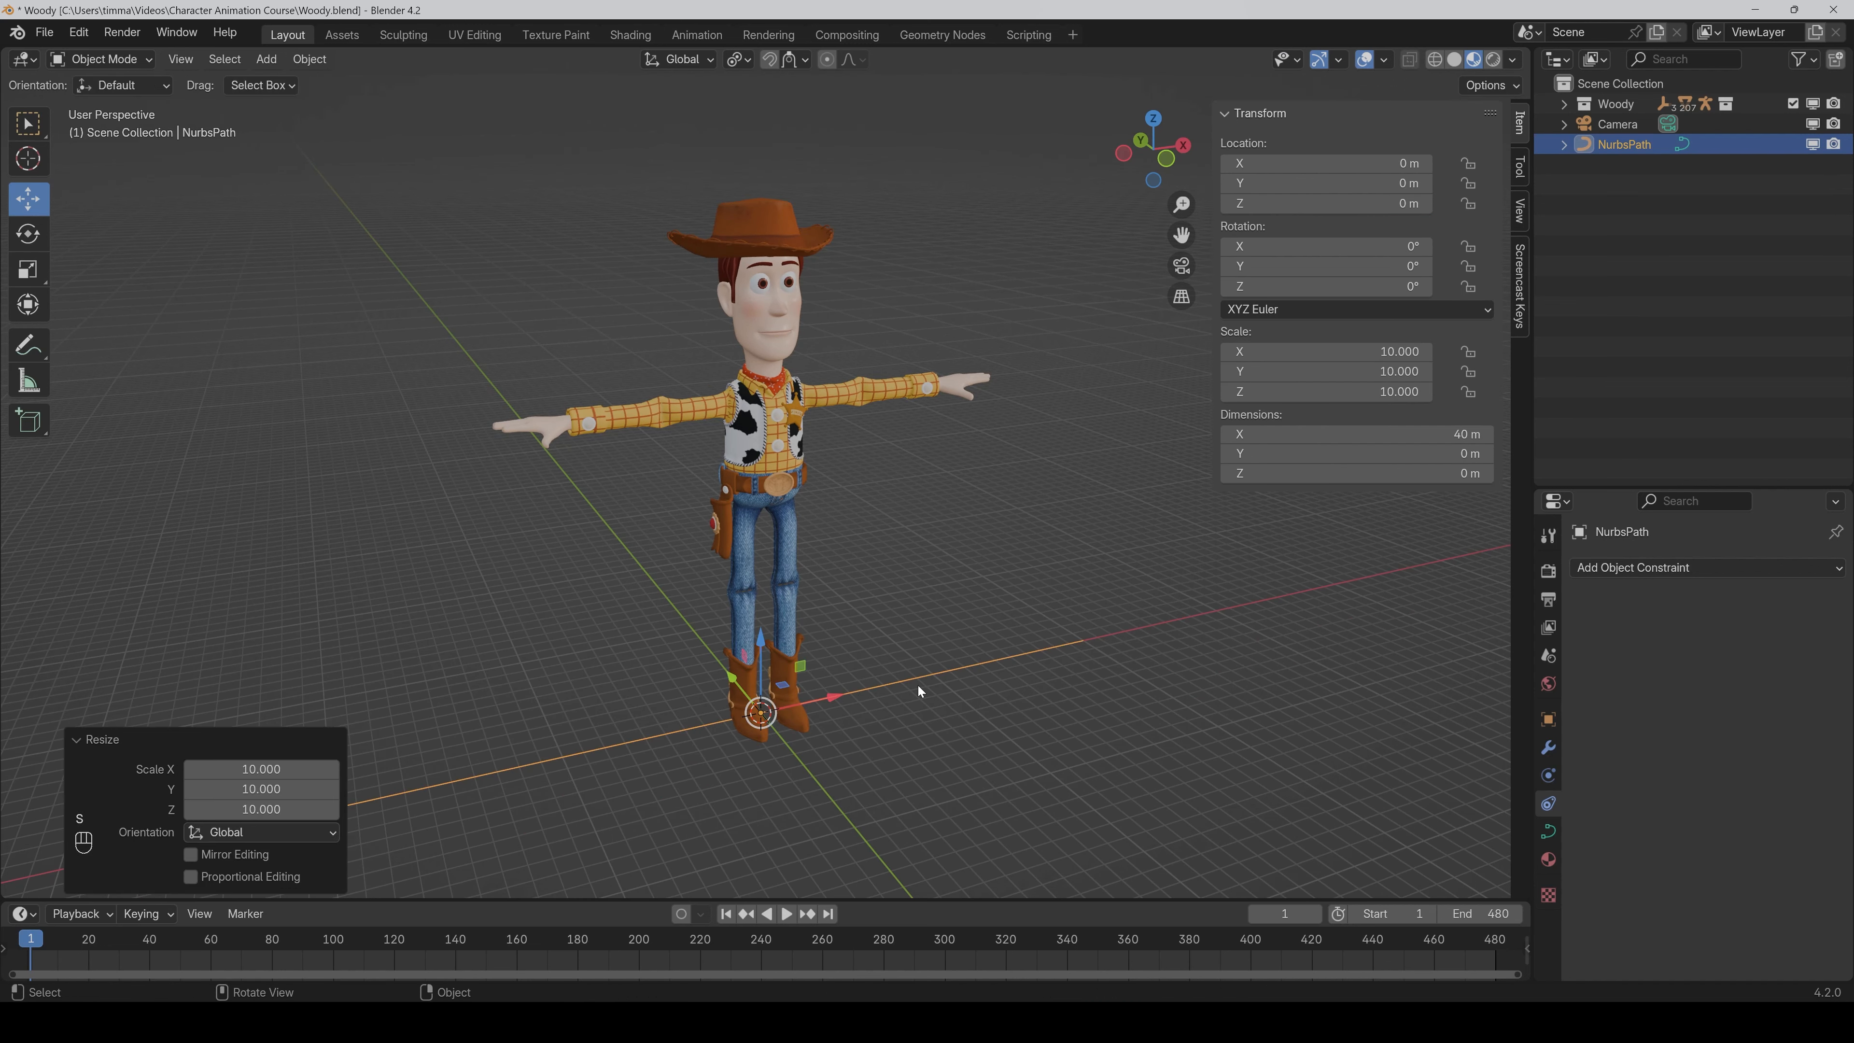
Curve the path by moving its negative-X end point about -13.4 m and its positive-X end point about 16.1 m along Y.
{"action": "key", "text": "Tab"}
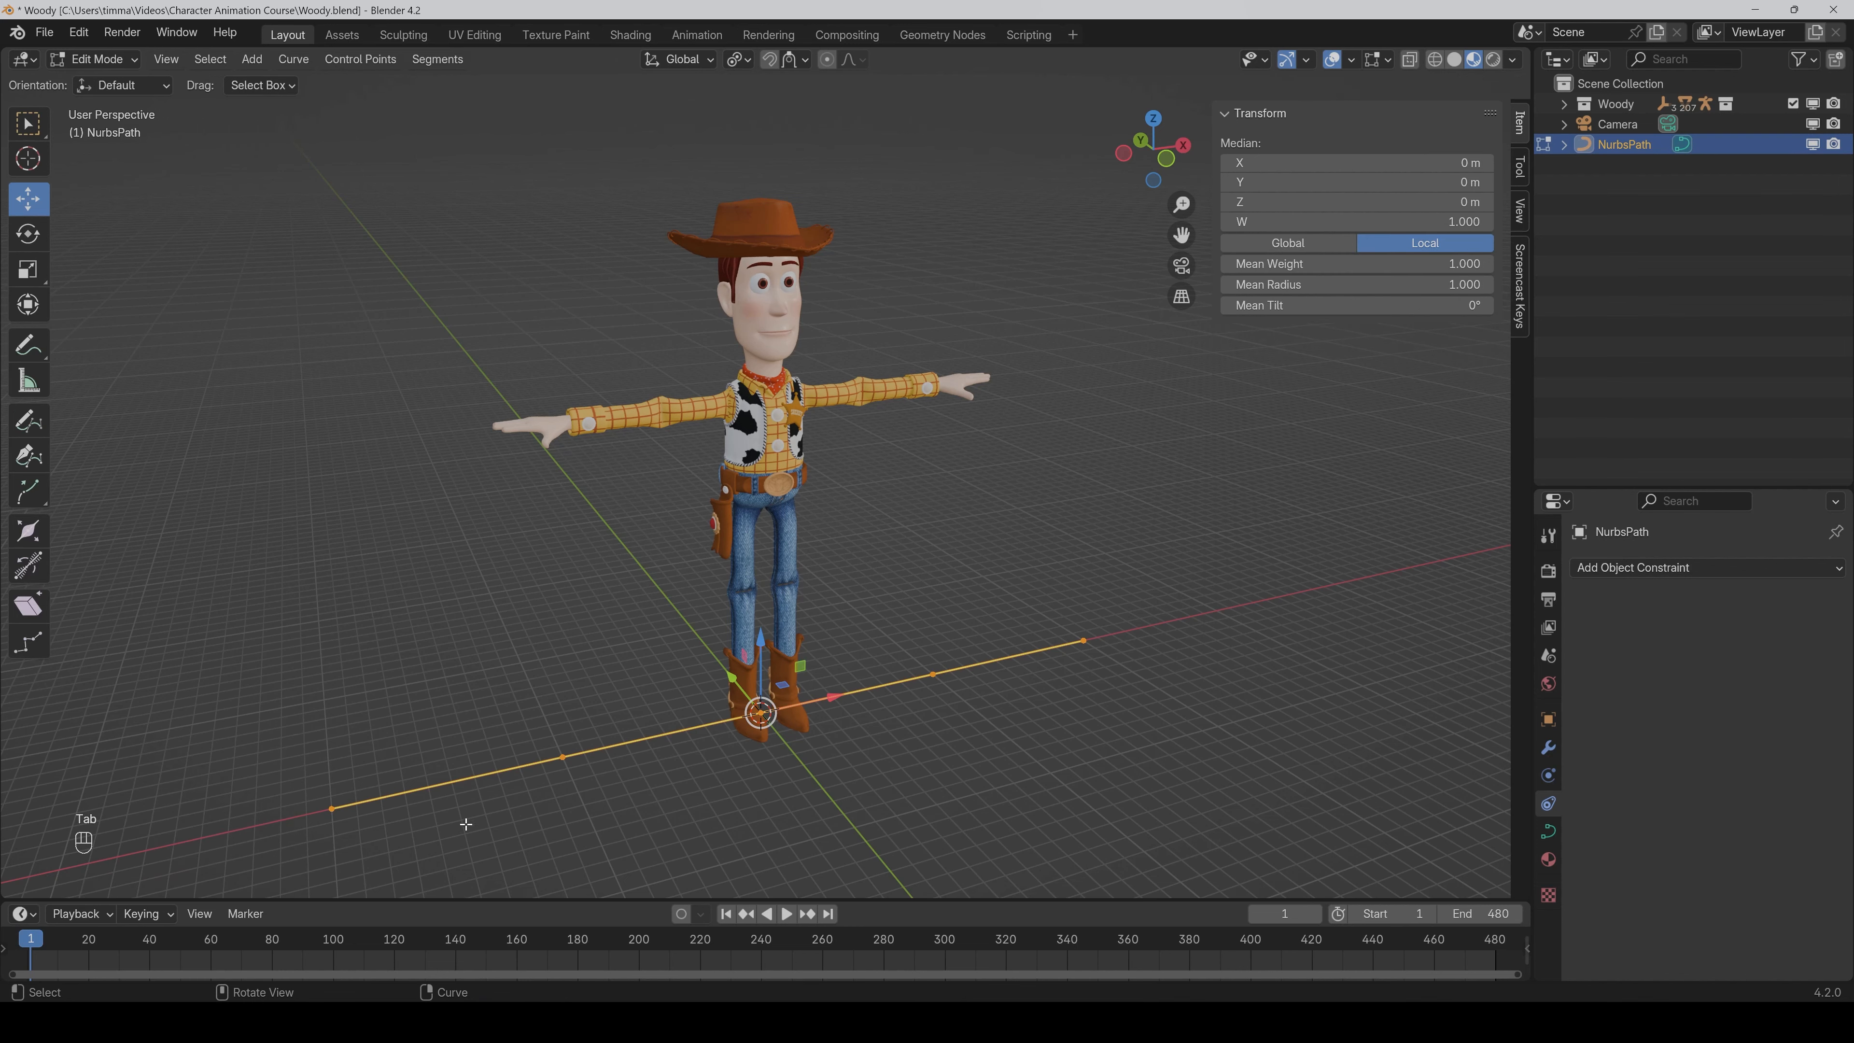
{"action": "left_click", "coordinate": [346, 808]}
{"action": "middle_click_drag", "start_coordinate": [347, 807], "coordinate": [627, 729]}
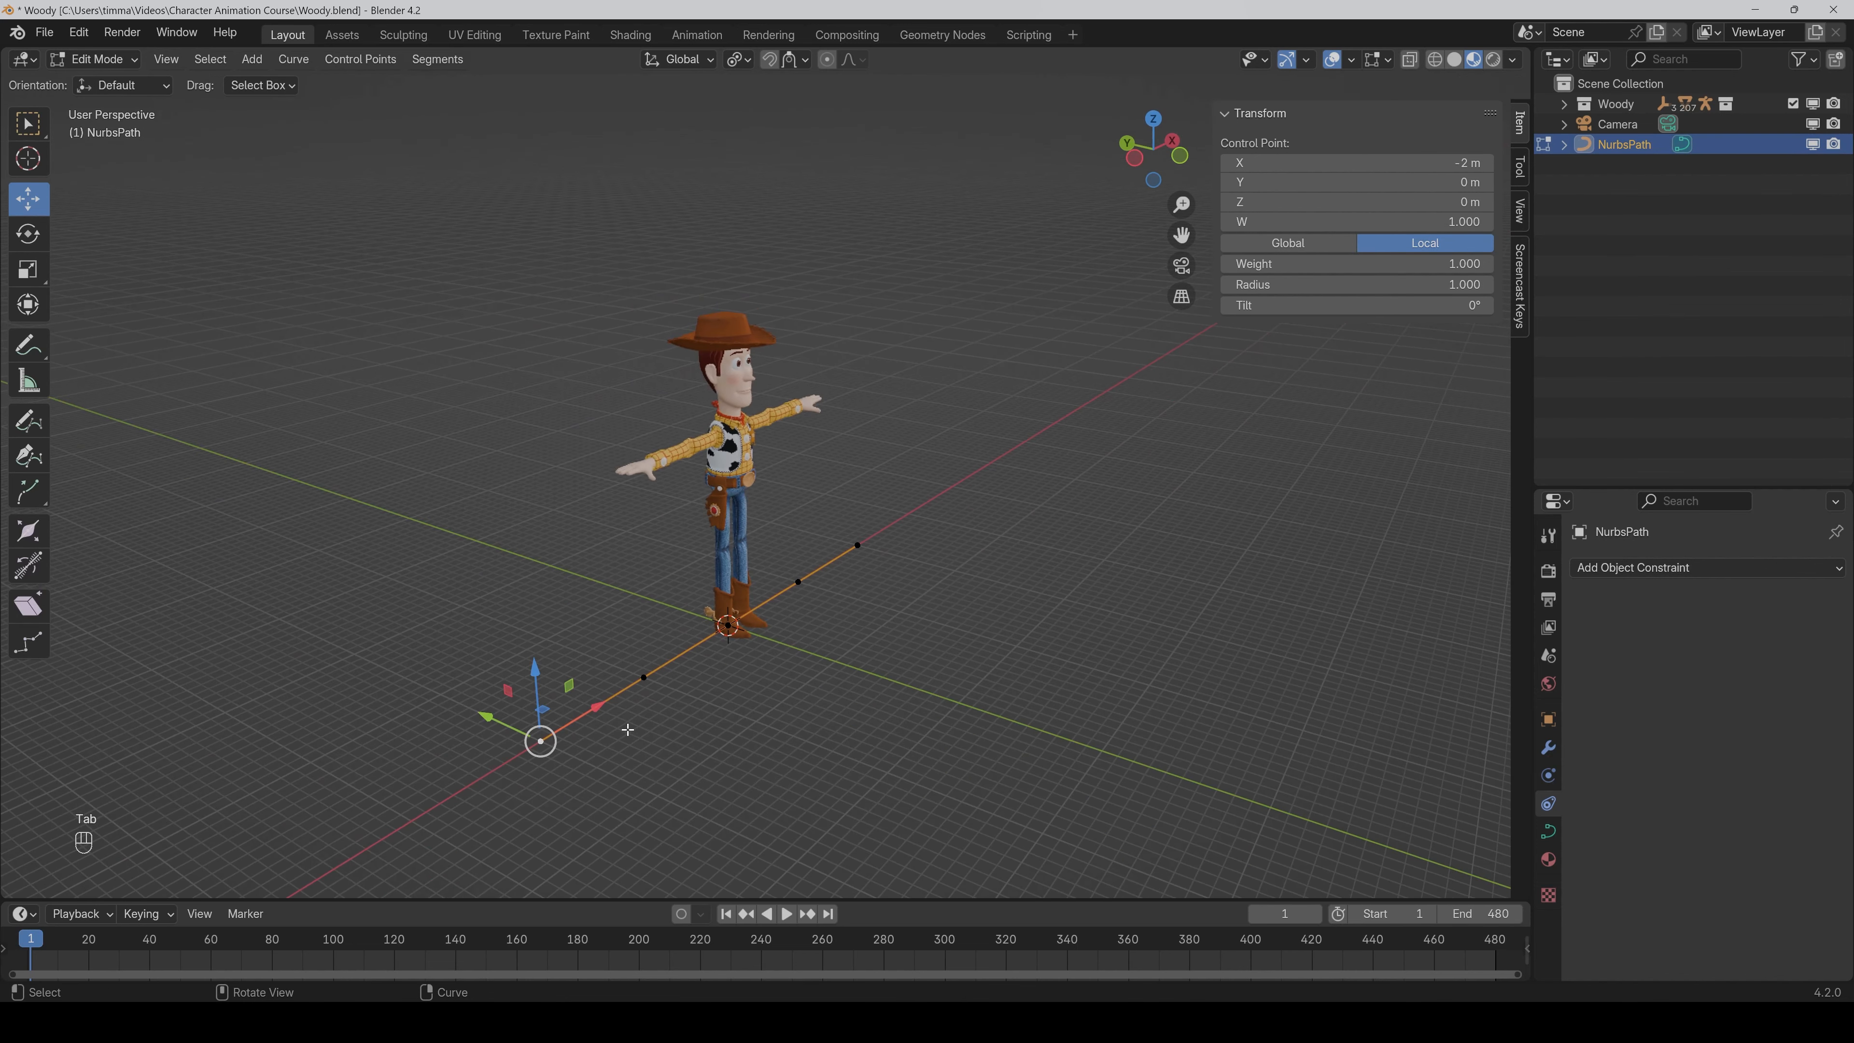
{"action": "left_click_drag", "start_coordinate": [488, 719], "coordinate": [639, 789]}
{"action": "middle_click_drag", "start_coordinate": [1153, 564], "coordinate": [1014, 650]}
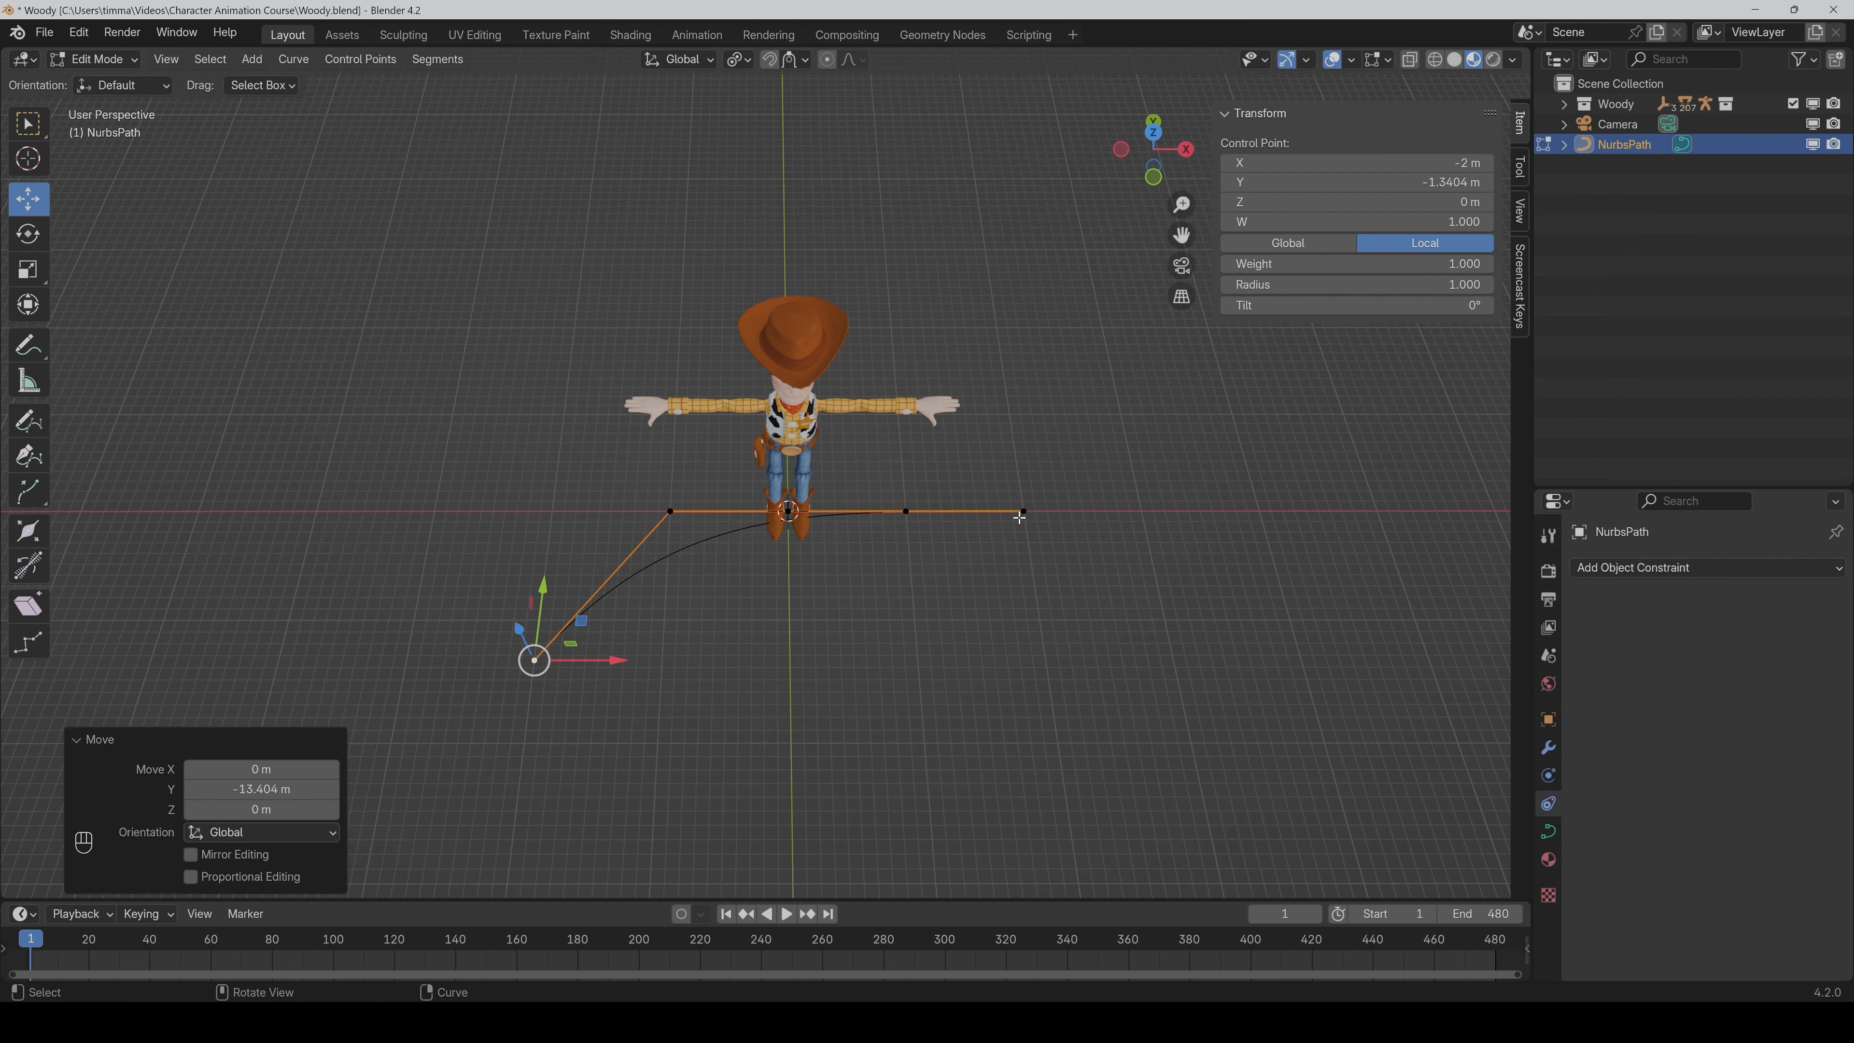
{"action": "left_click", "coordinate": [1024, 511]}
{"action": "left_click_drag", "start_coordinate": [1015, 456], "coordinate": [1005, 305]}
{"action": "middle_click_drag", "start_coordinate": [823, 731], "coordinate": [869, 661]}
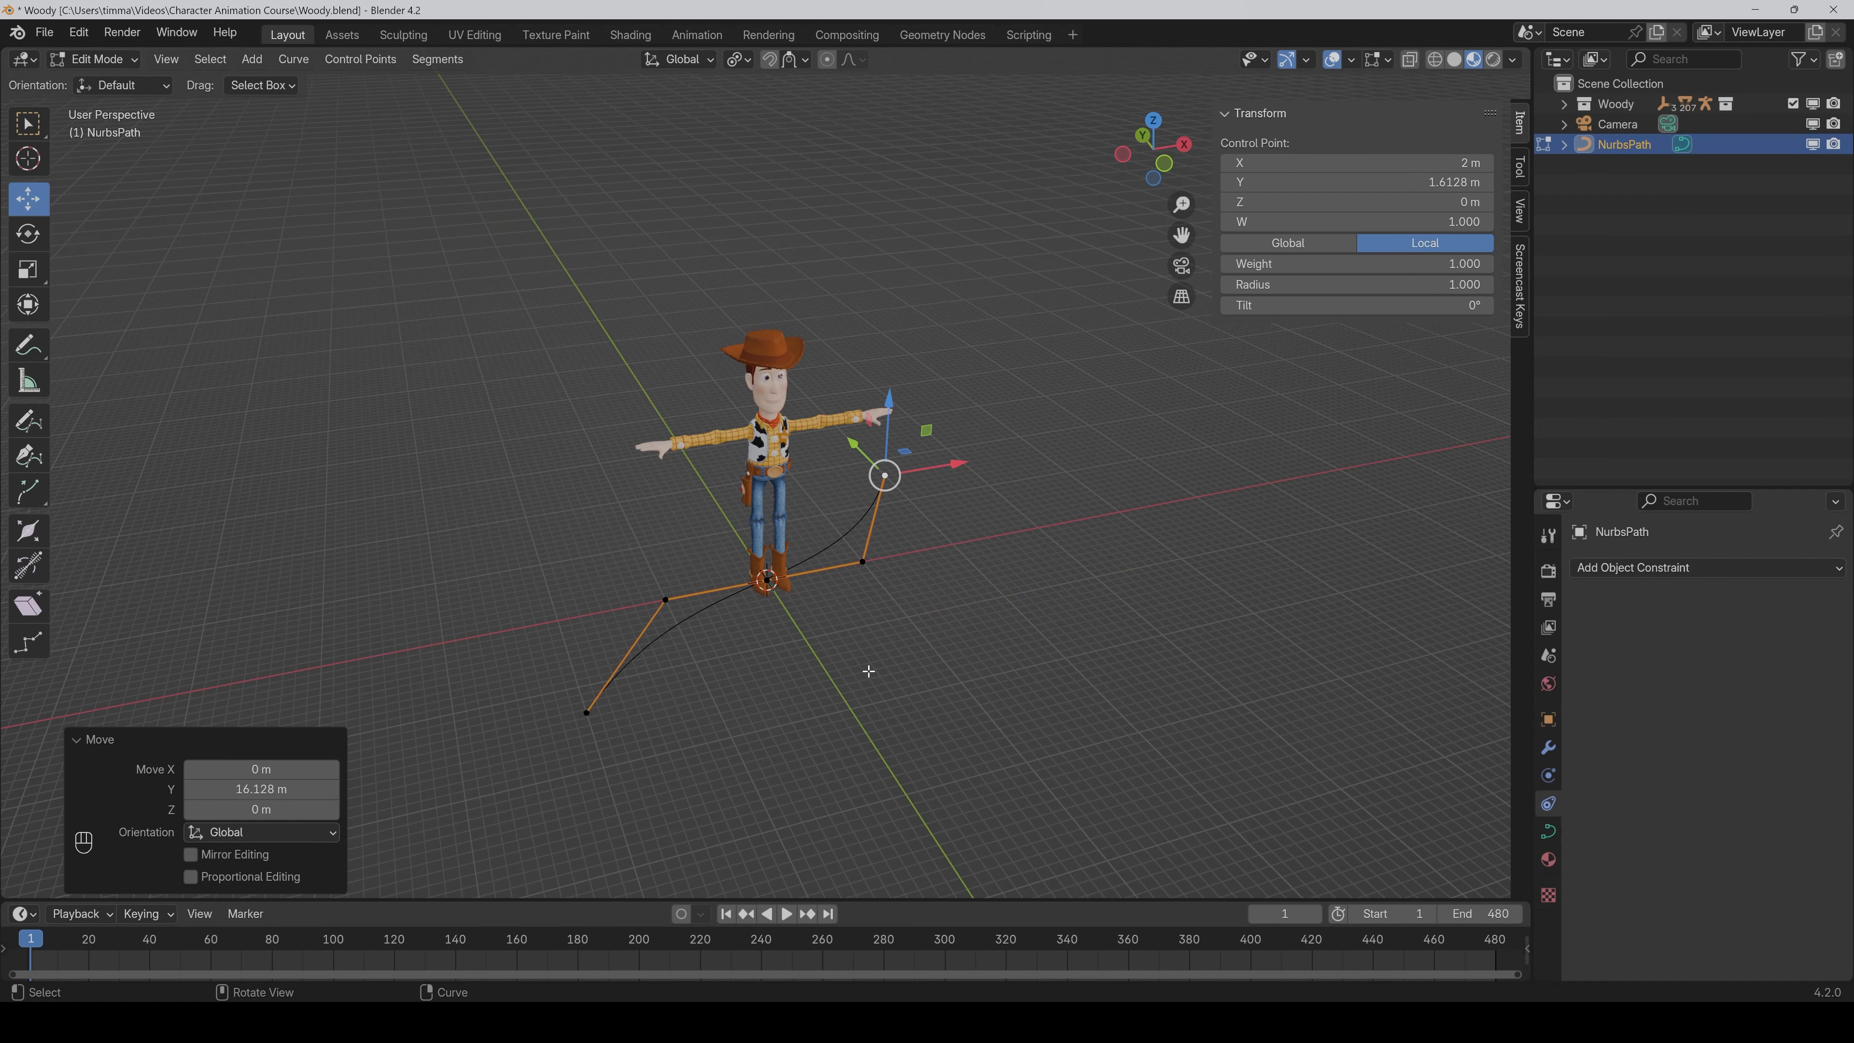
Return to Object Mode and move the whole path about -25 m along Y, in front of Woody.
{"action": "key", "text": "Tab"}
{"action": "left_click_drag", "start_coordinate": [741, 540], "coordinate": [964, 780]}
{"action": "middle_click_drag", "start_coordinate": [964, 779], "coordinate": [937, 751]}
{"action": "scroll", "coordinate": [937, 721], "scroll_direction": "down", "scroll_amount": 1}
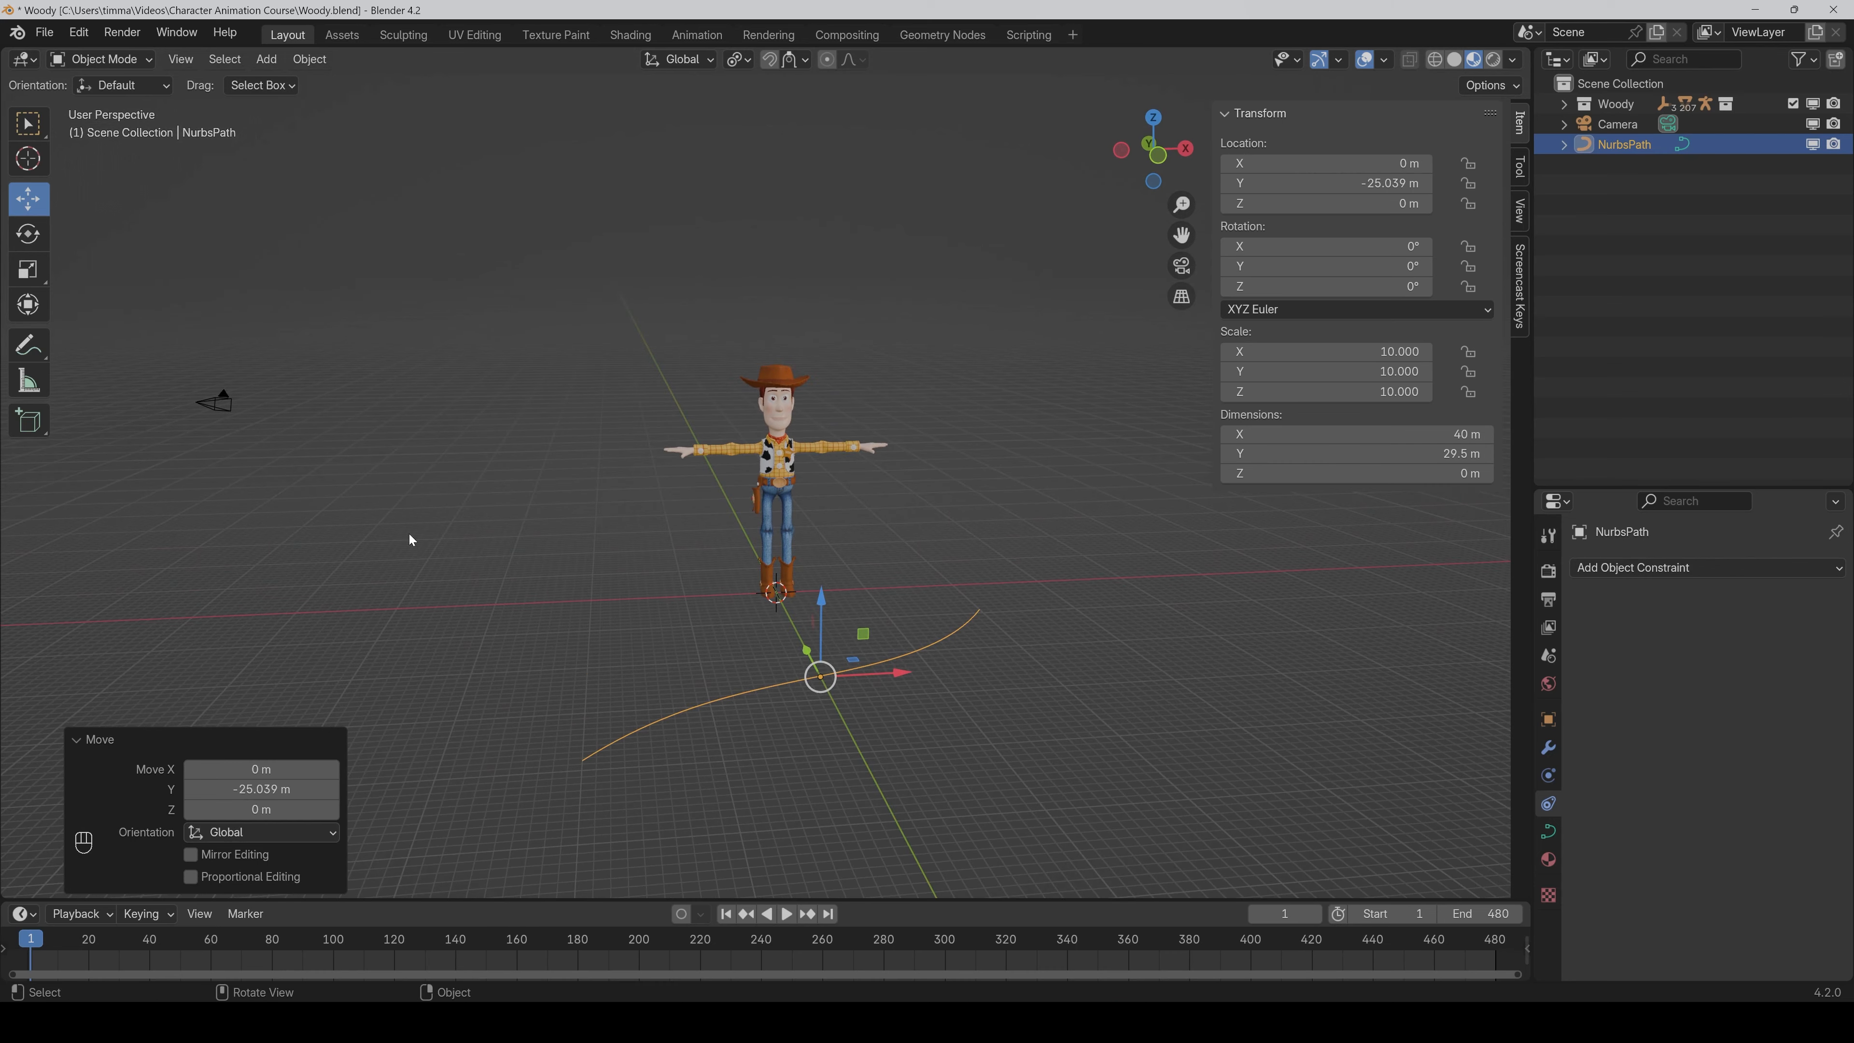
Add a Follow Path constraint to the camera with NurbsPath as its target, and save the file.
{"action": "left_click", "coordinate": [221, 401]}
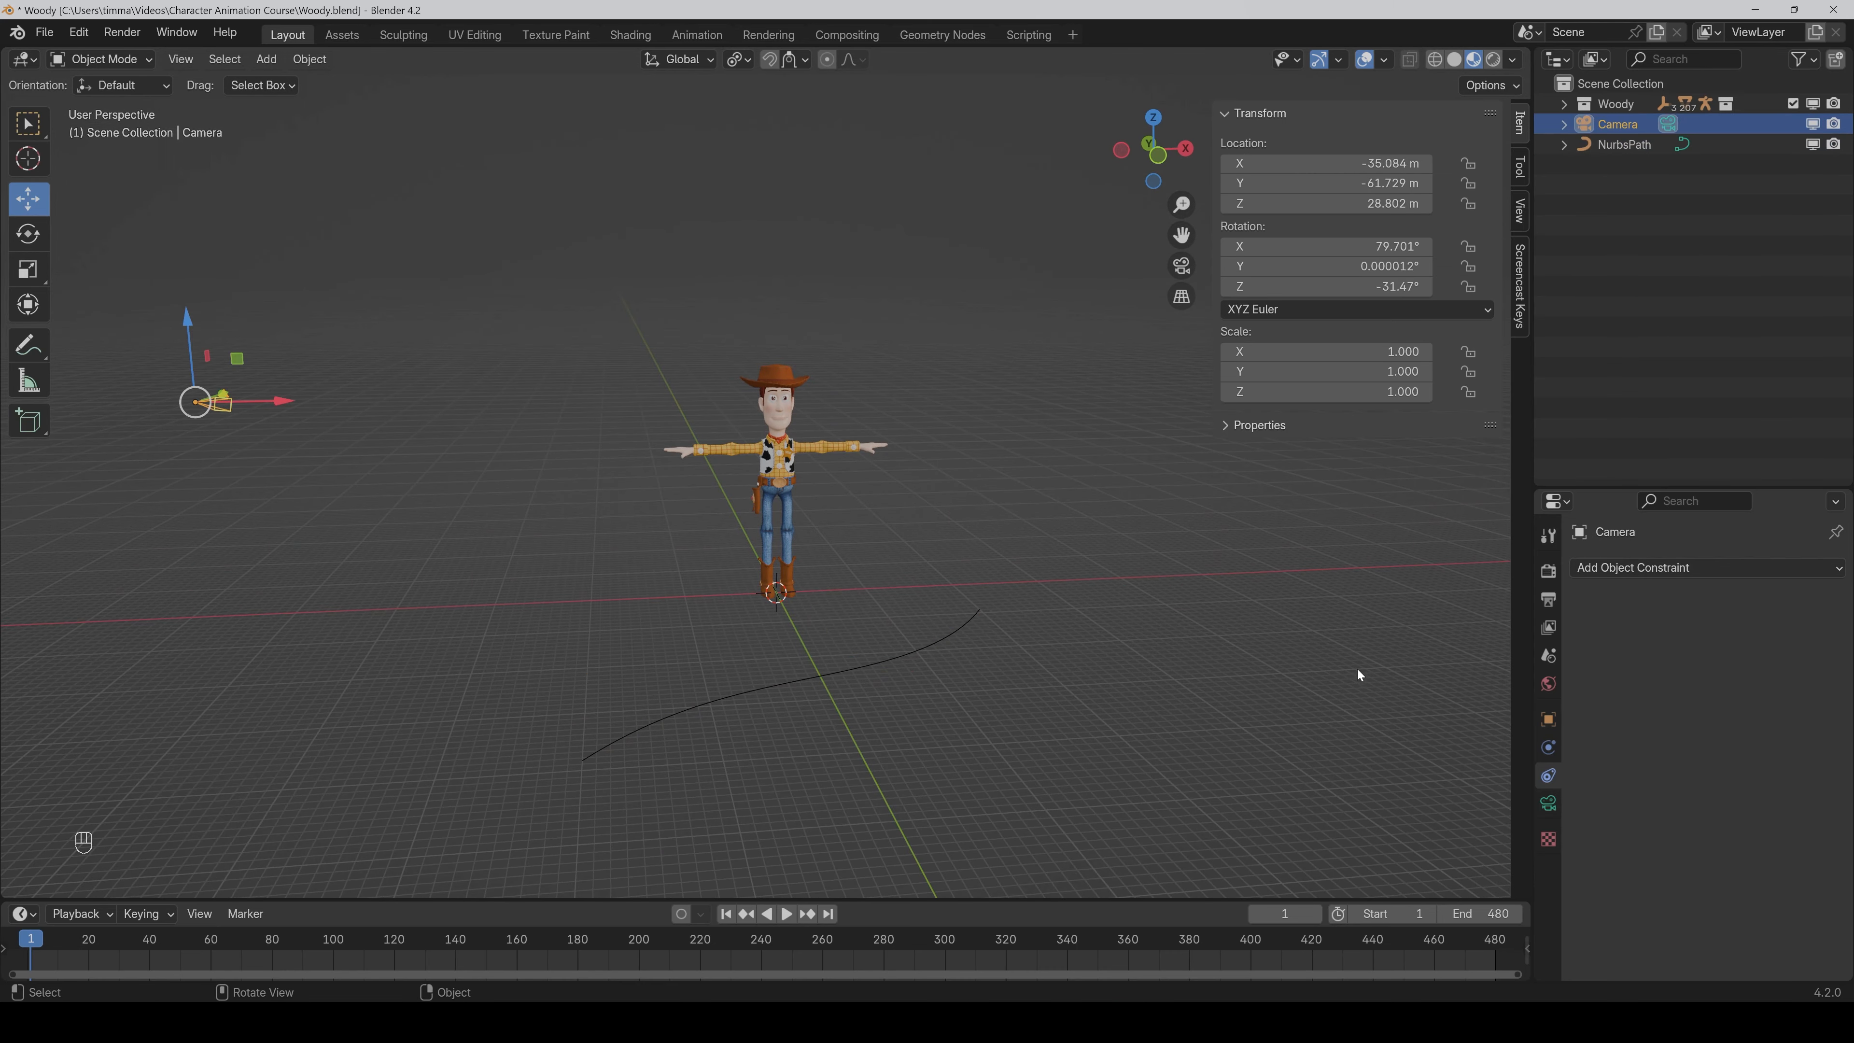
{"action": "left_click", "coordinate": [1660, 568]}
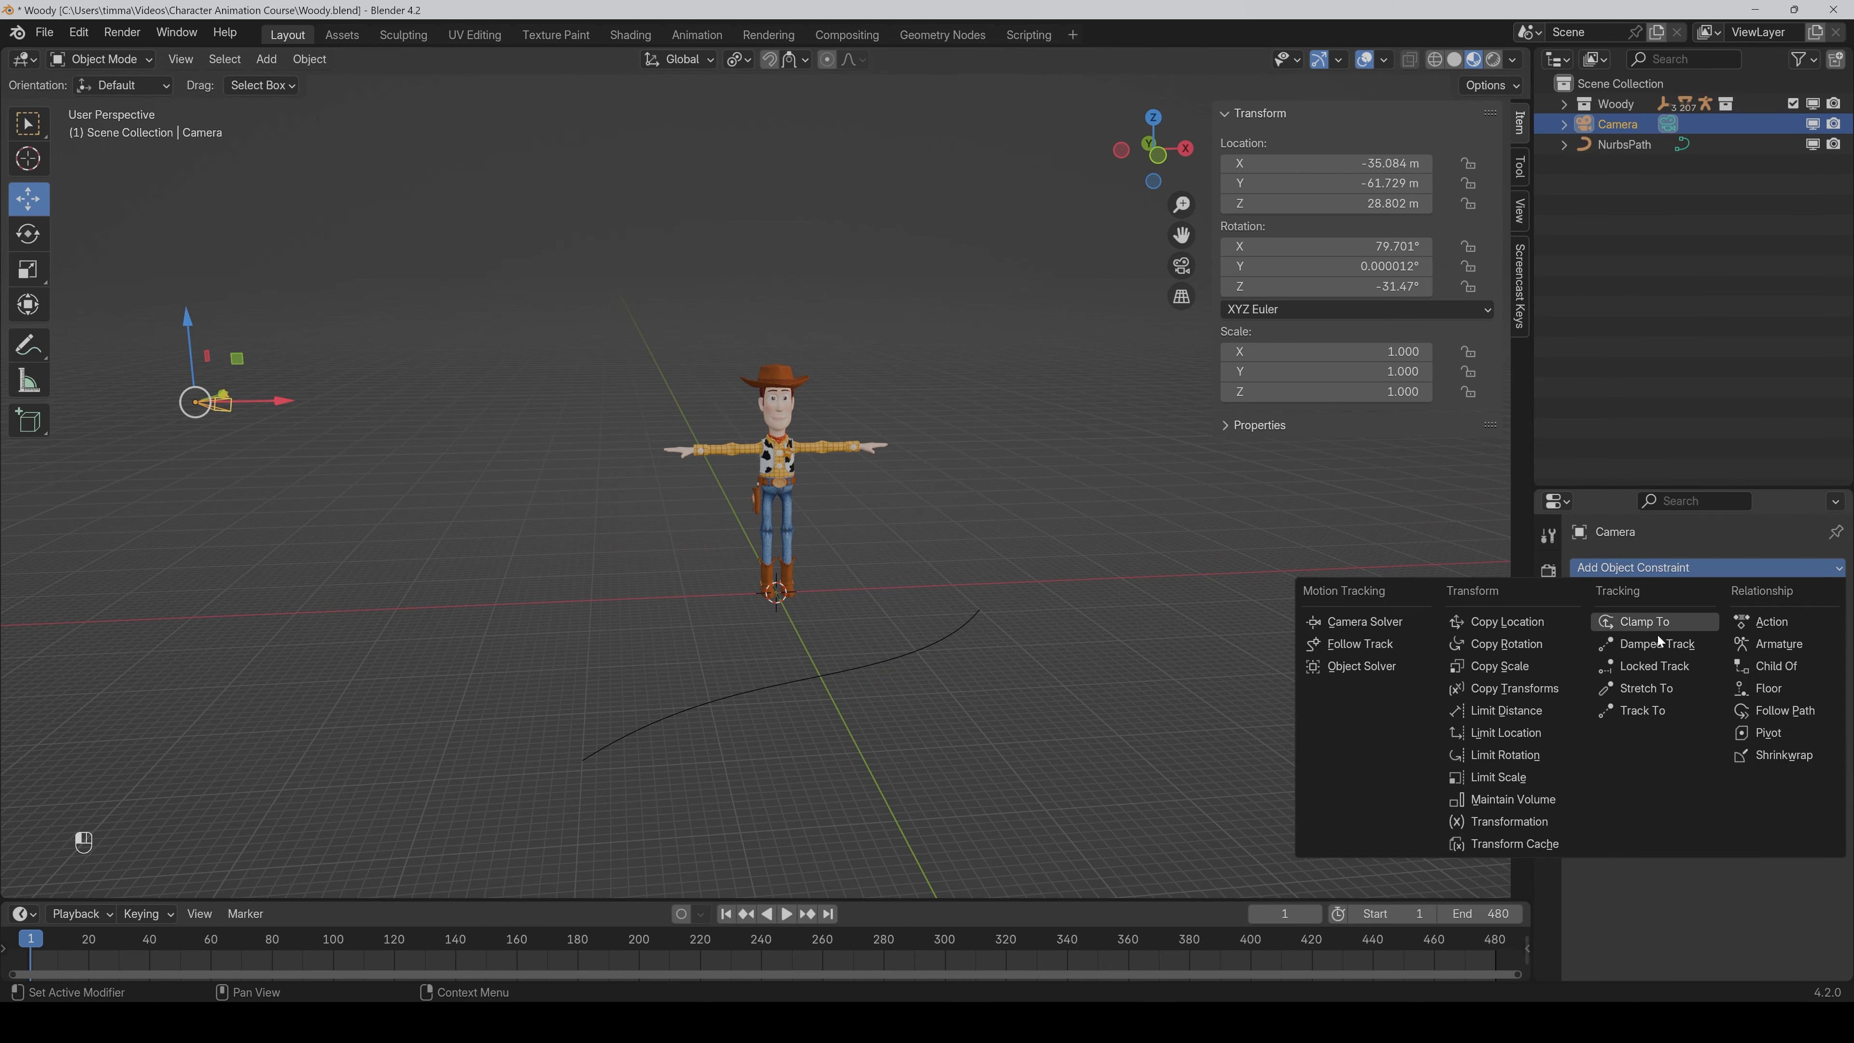
{"action": "left_click", "coordinate": [1761, 716]}
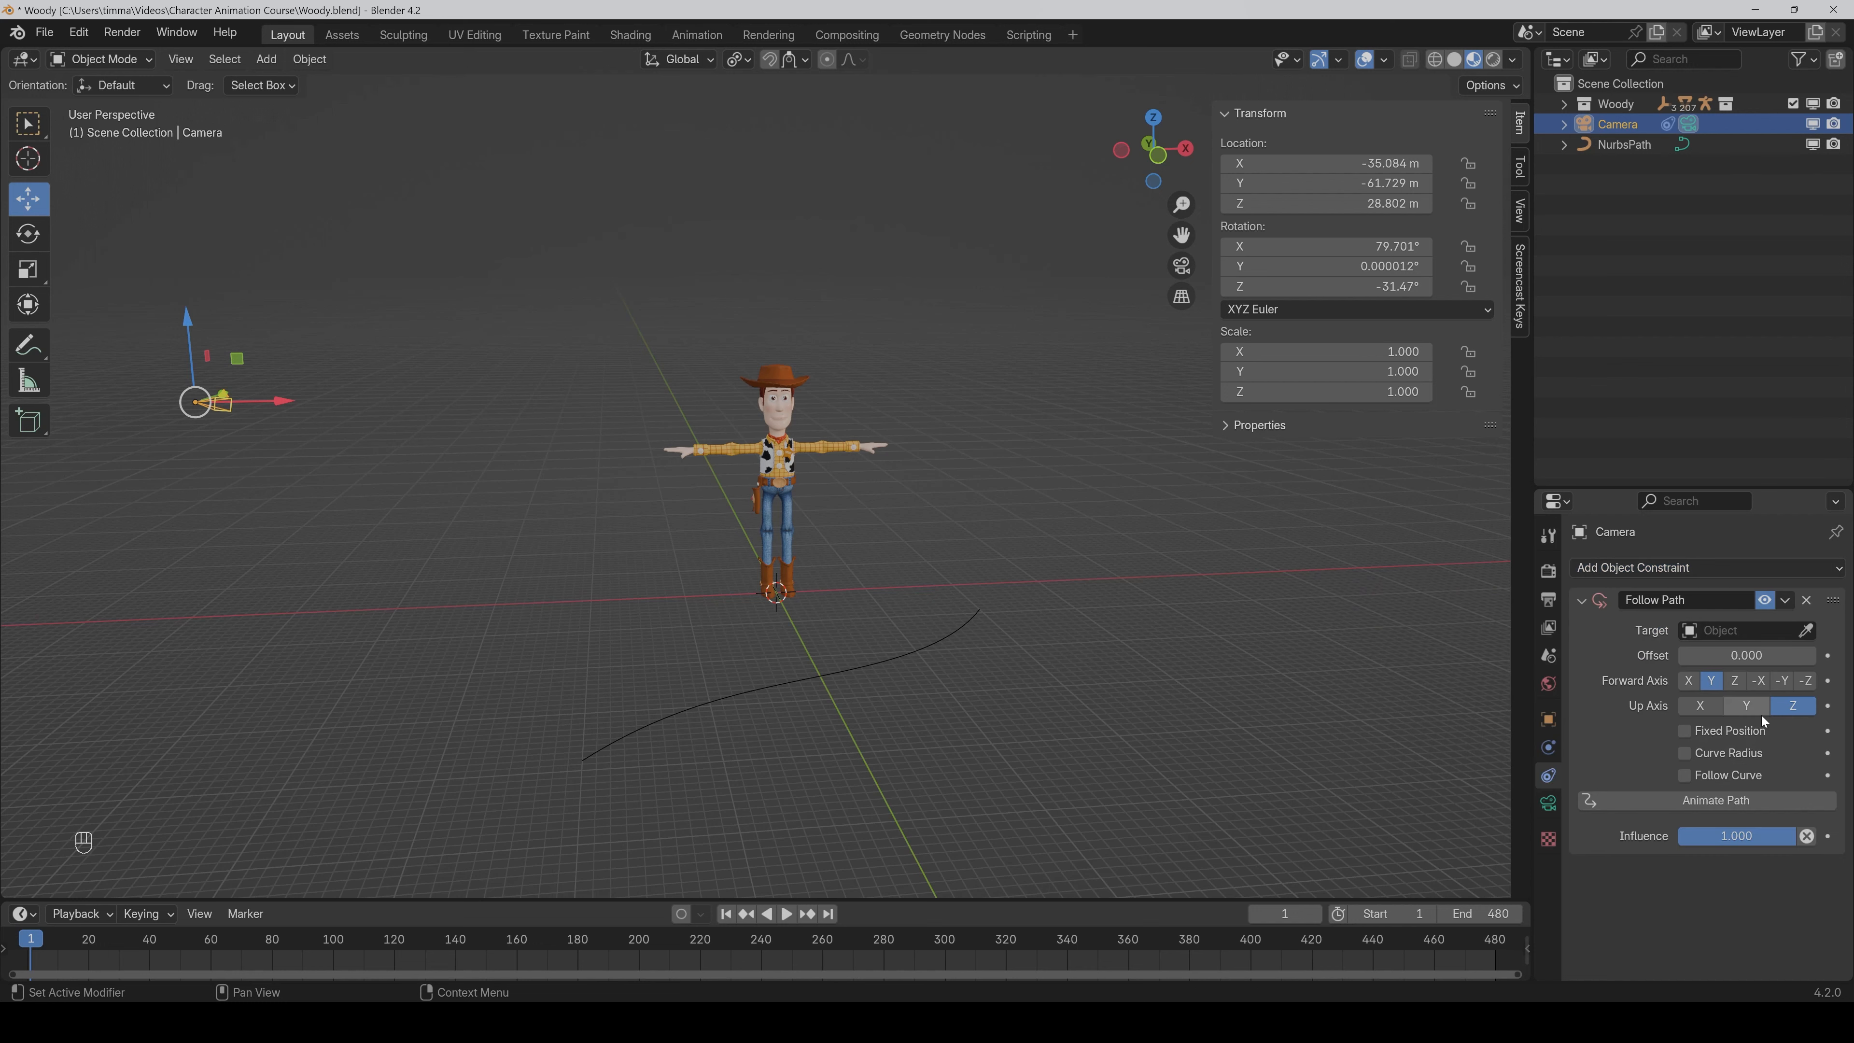
{"action": "left_click", "coordinate": [1806, 630]}
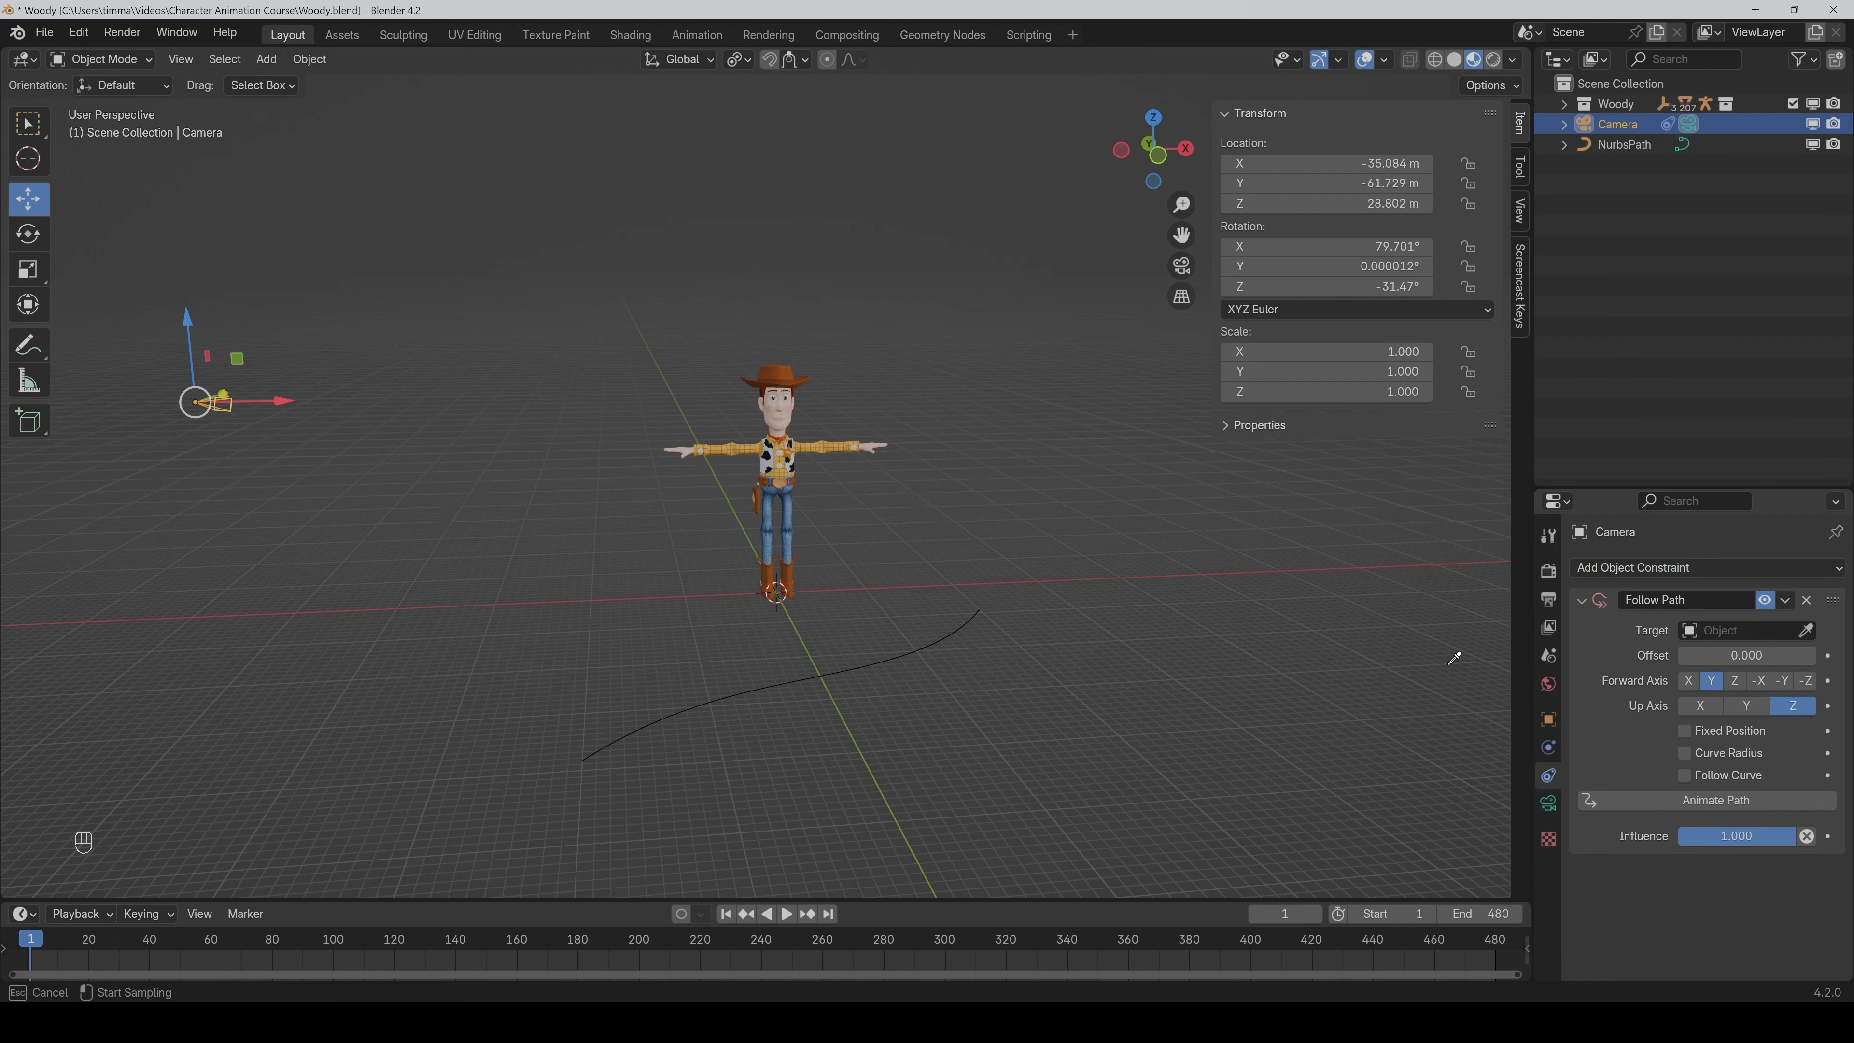
{"action": "left_click", "coordinate": [934, 645]}
{"action": "key", "text": "ctrl+s"}
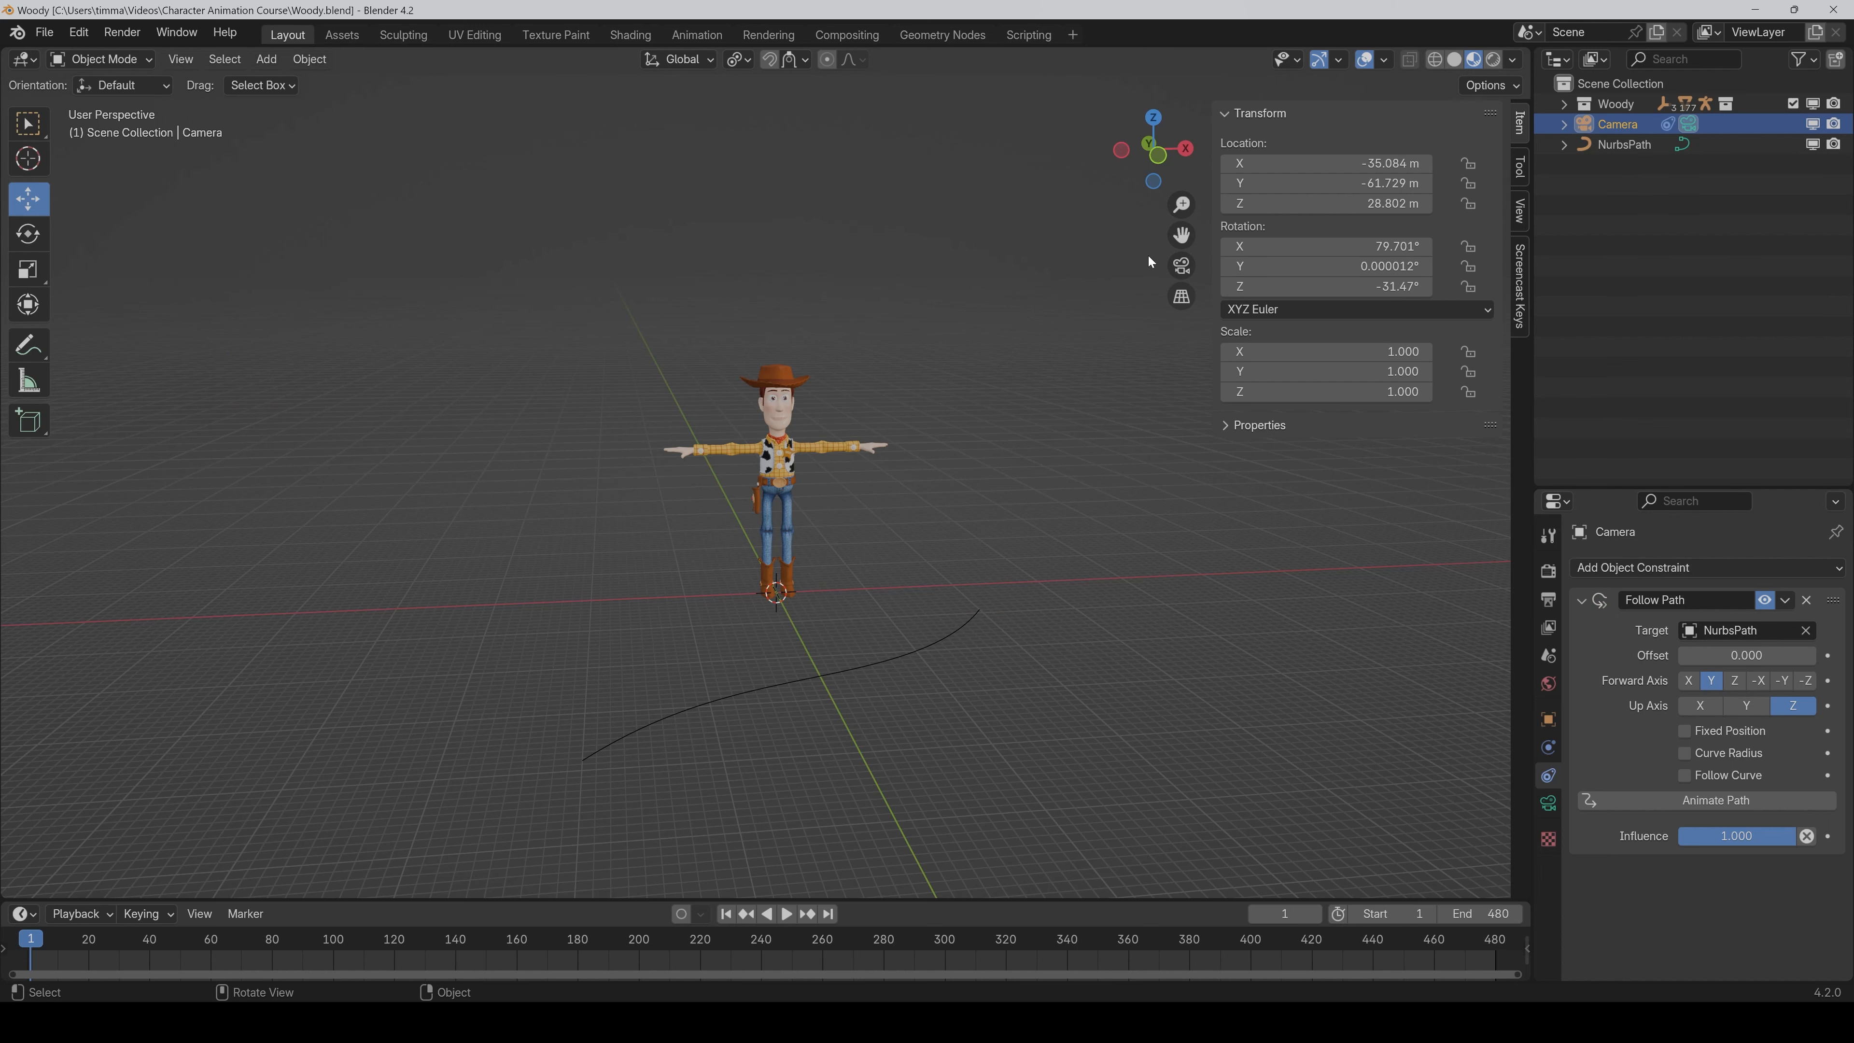
Set the camera's location to 0 m on X, Y and Z to snap it onto the path.
{"action": "mouse_move", "coordinate": [1182, 205]}
{"action": "left_mouse_down"}
{"action": "mouse_move", "coordinate": [1182, 120]}
{"action": "mouse_move", "coordinate": [1183, 210]}
{"action": "left_mouse_up"}
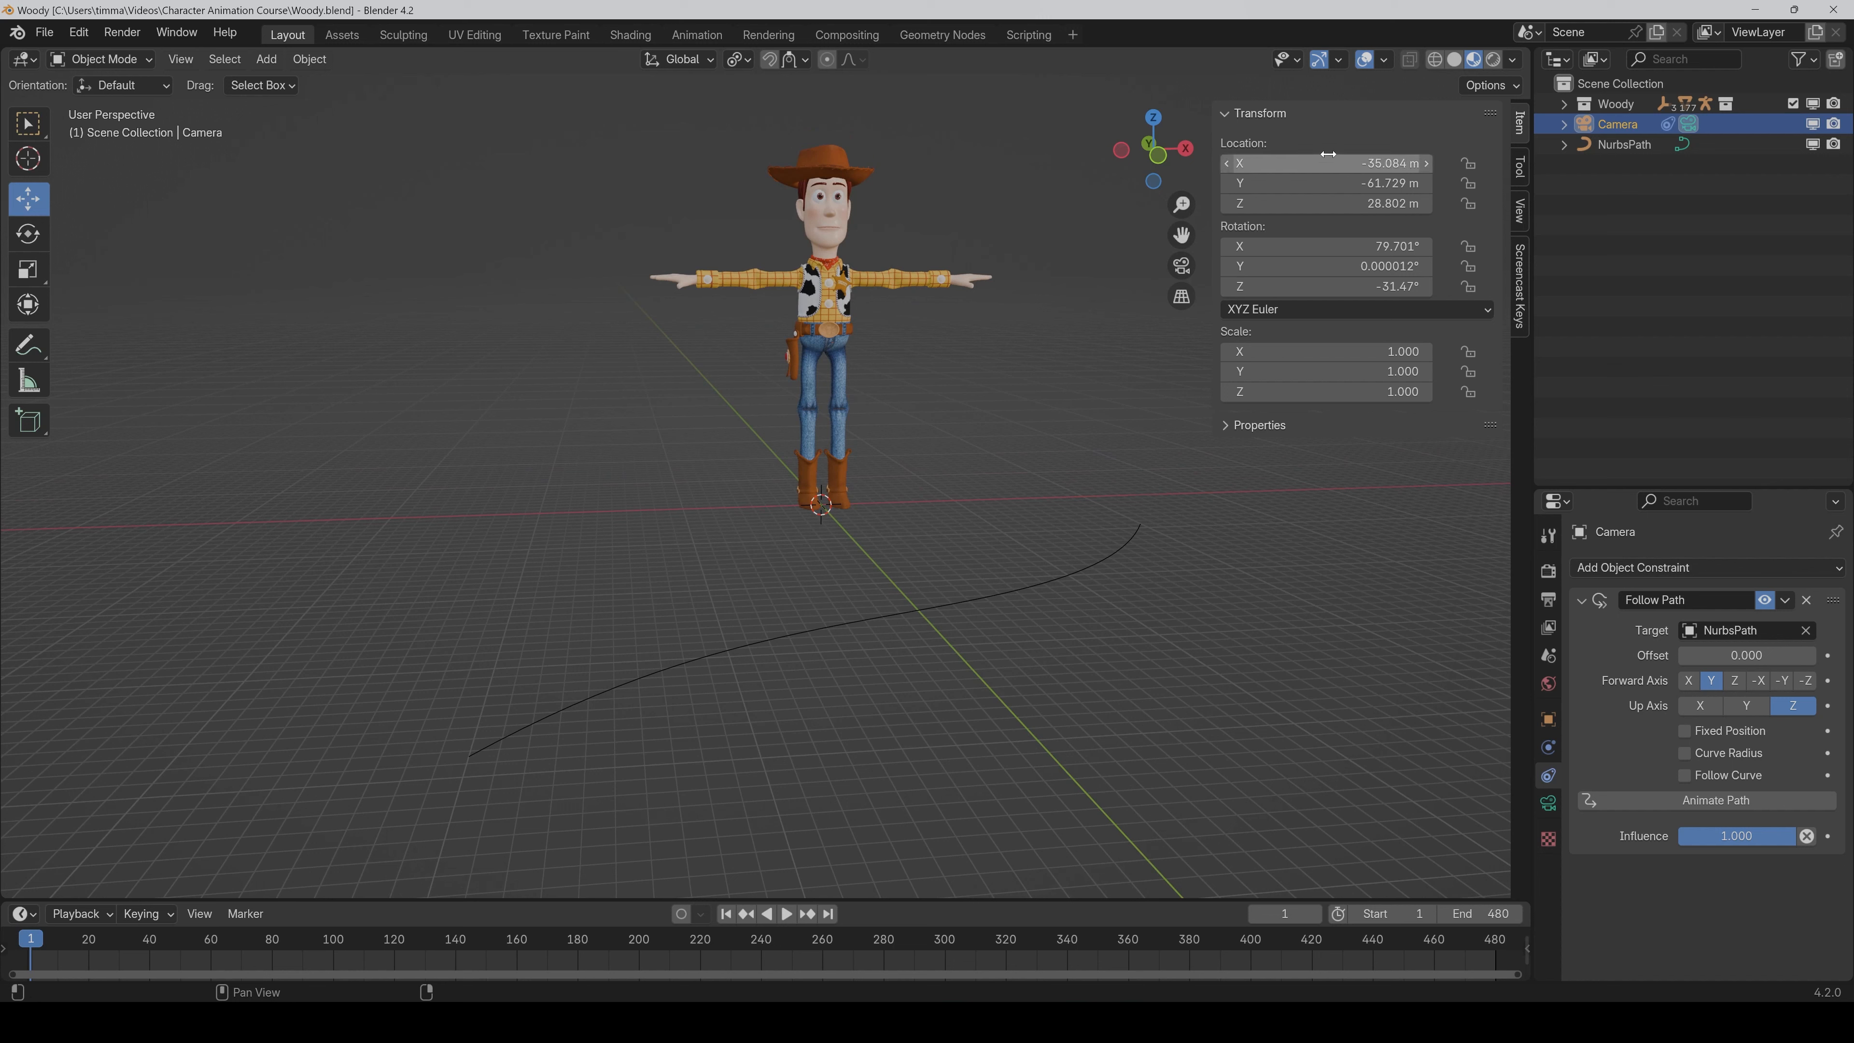
{"action": "left_click_drag", "start_coordinate": [1325, 162], "coordinate": [1325, 203]}
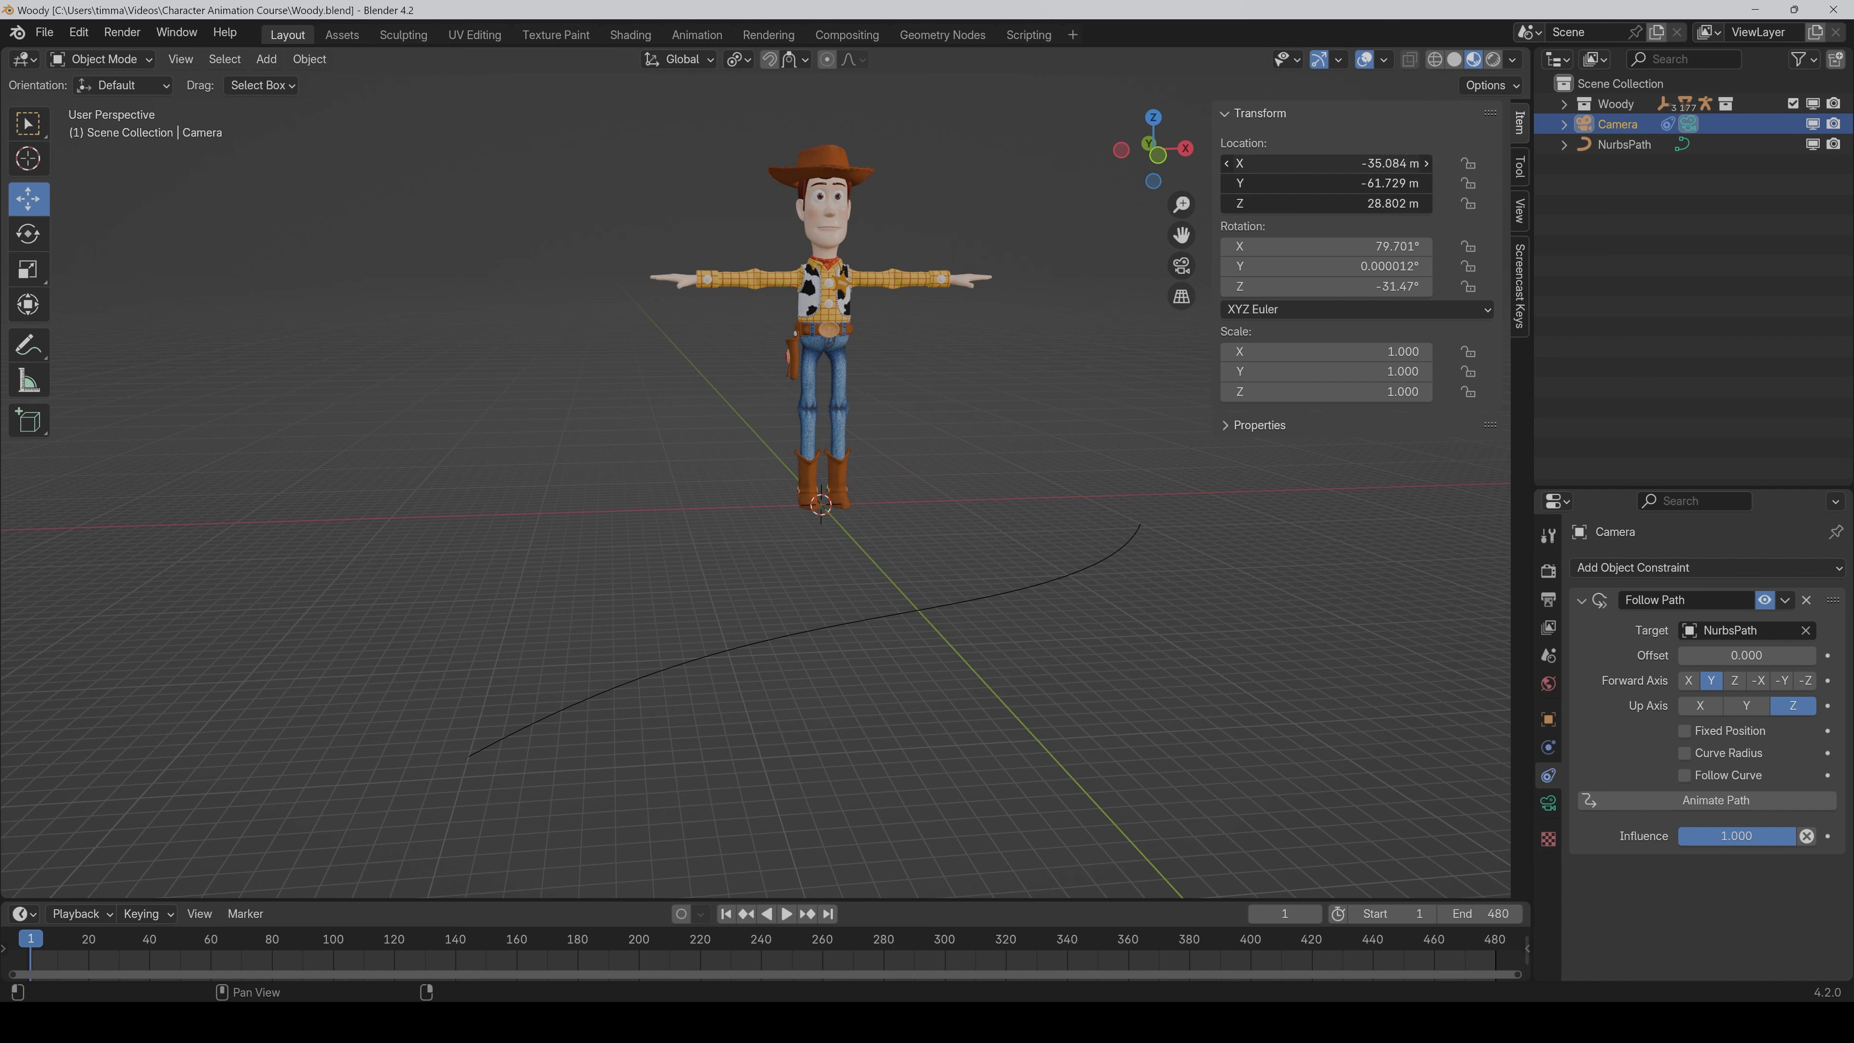
{"action": "type", "text": "0"}
{"action": "key", "text": "Return"}
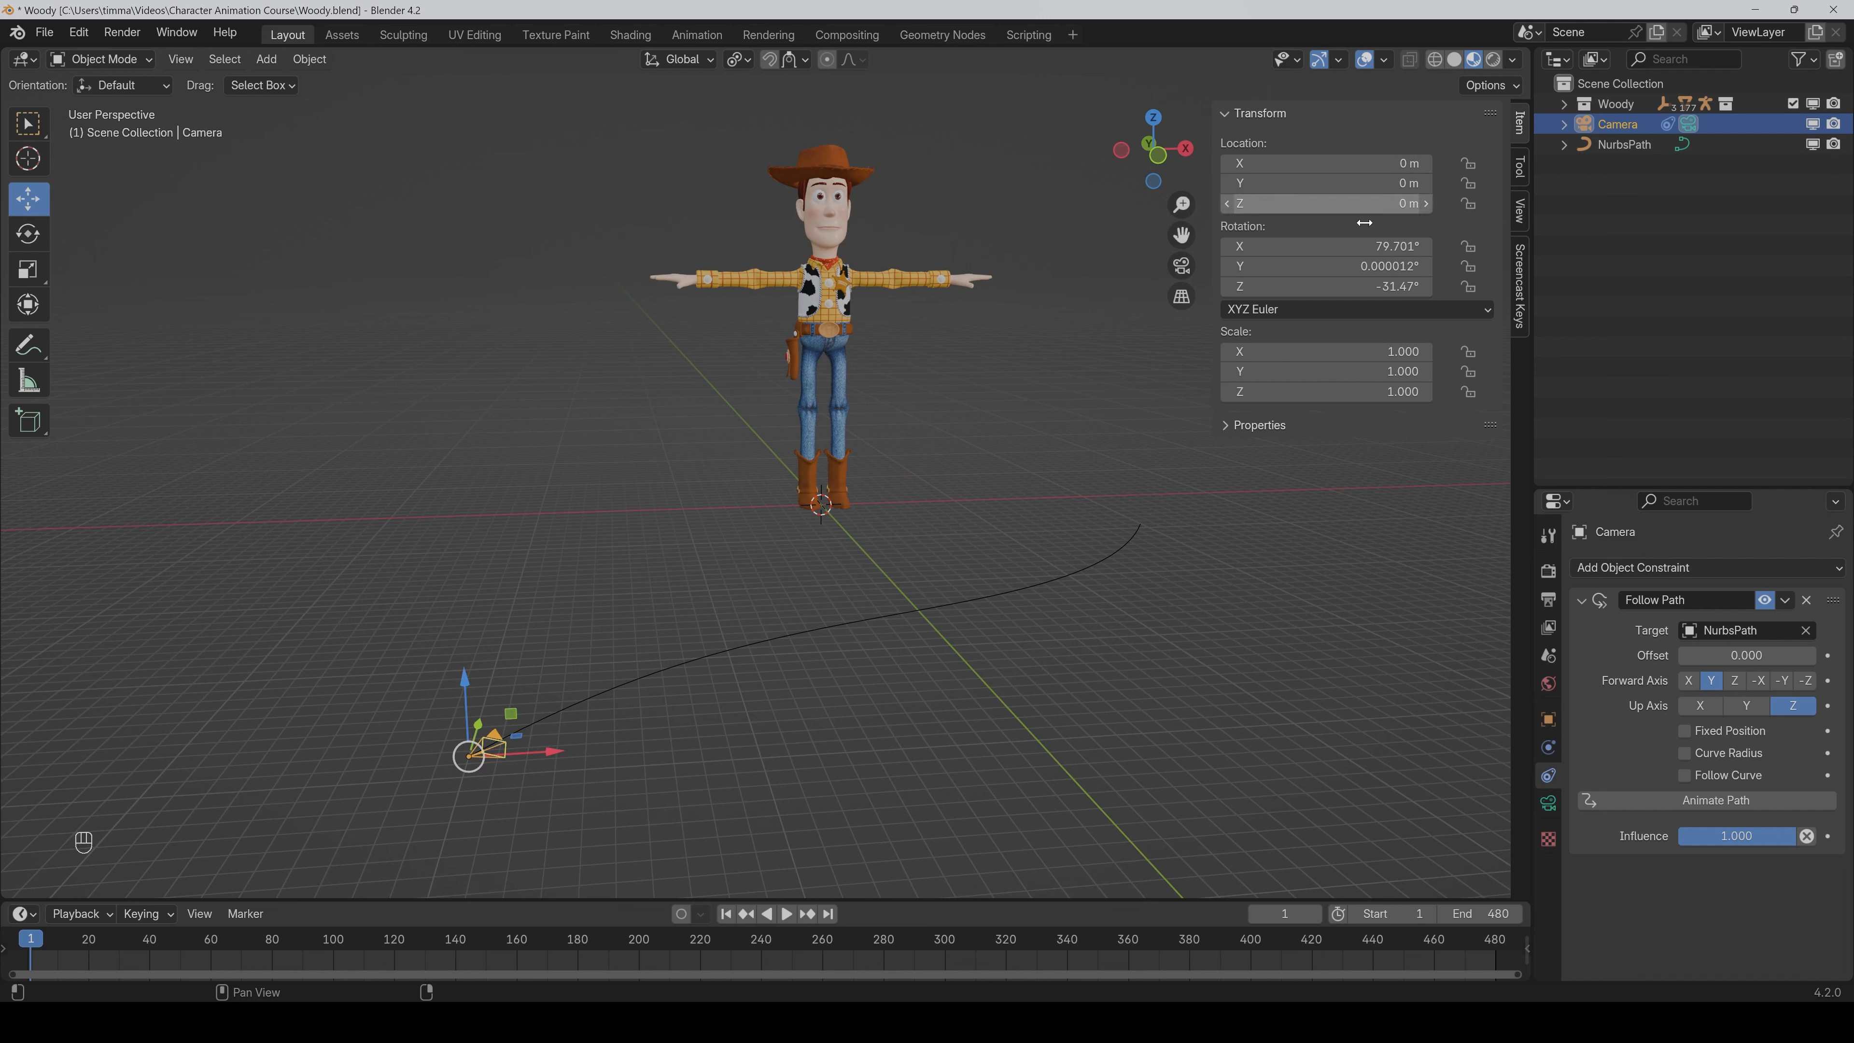
Aim the camera at Woody with a rotation of about 111.7° on X, 0° on Y and -26° on Z.
{"action": "left_click_drag", "start_coordinate": [1325, 266], "coordinate": [1416, 246]}
{"action": "type", "text": "0"}
{"action": "key", "text": "Return"}
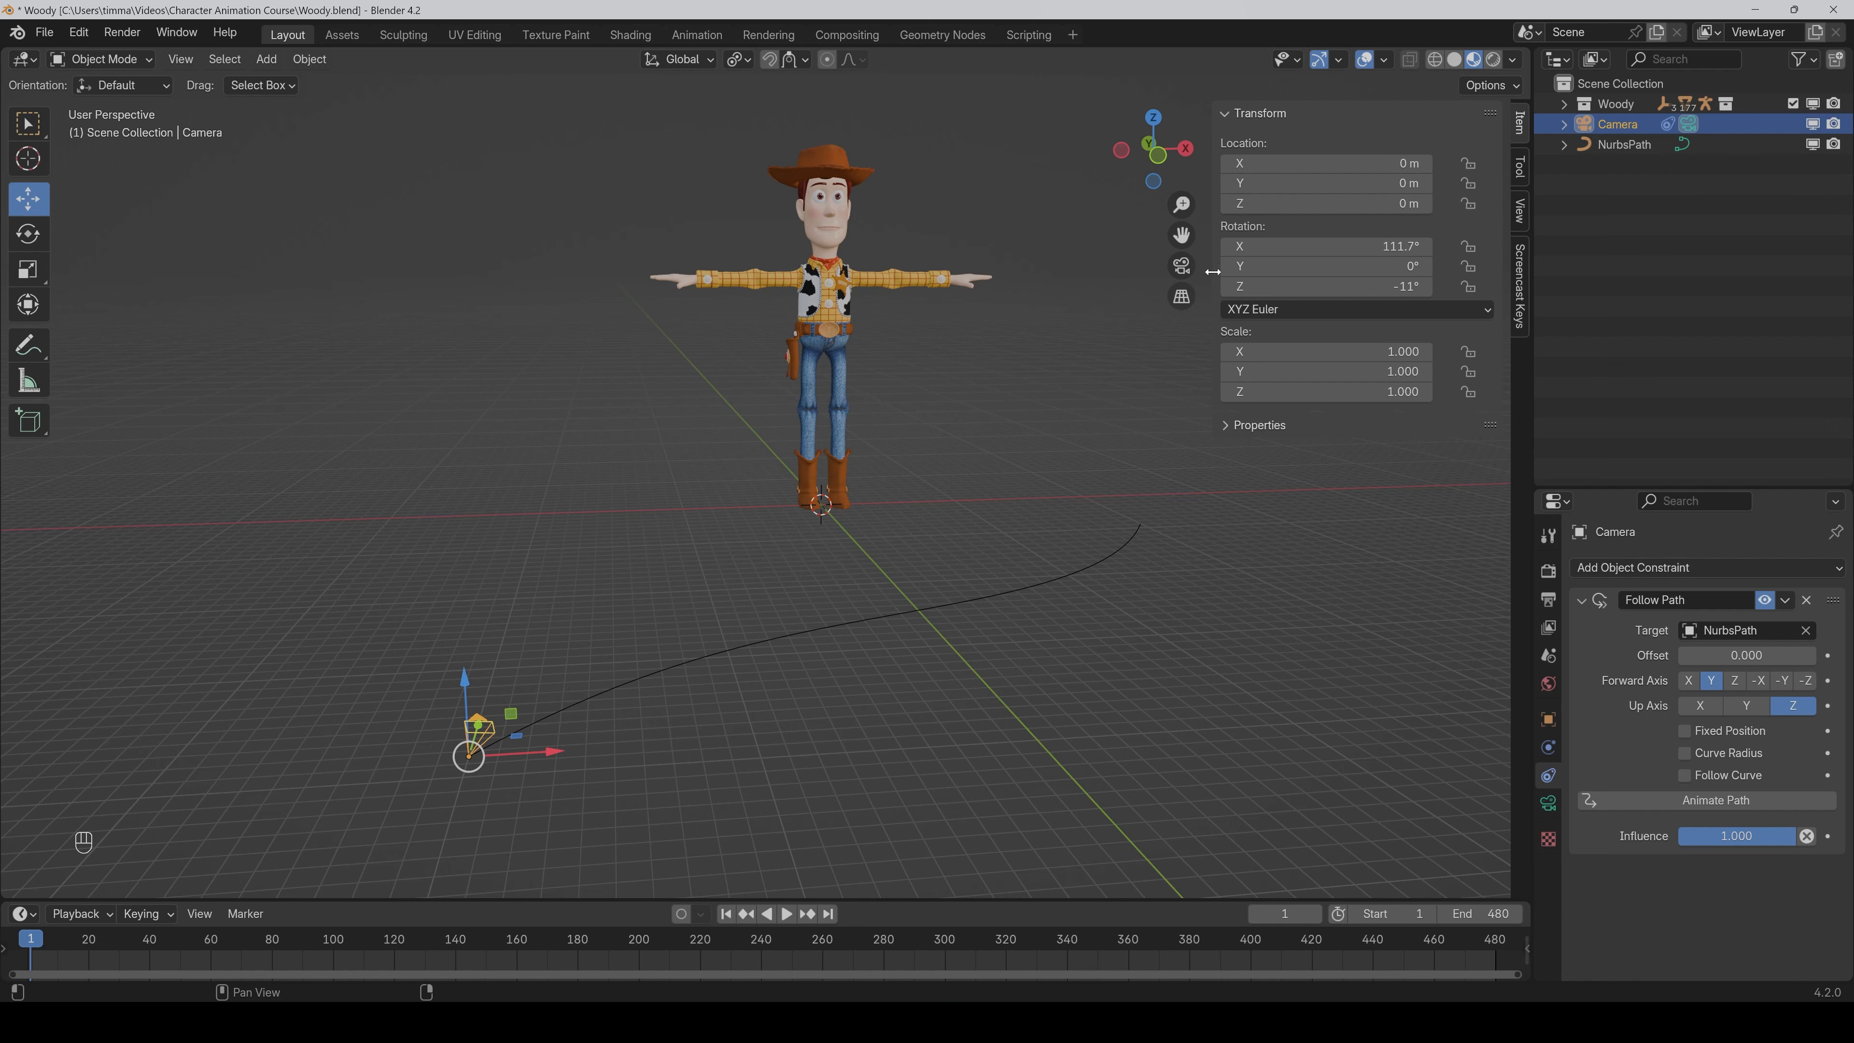
{"action": "left_click", "coordinate": [1183, 271]}
{"action": "left_click_drag", "start_coordinate": [1336, 287], "coordinate": [1296, 286]}
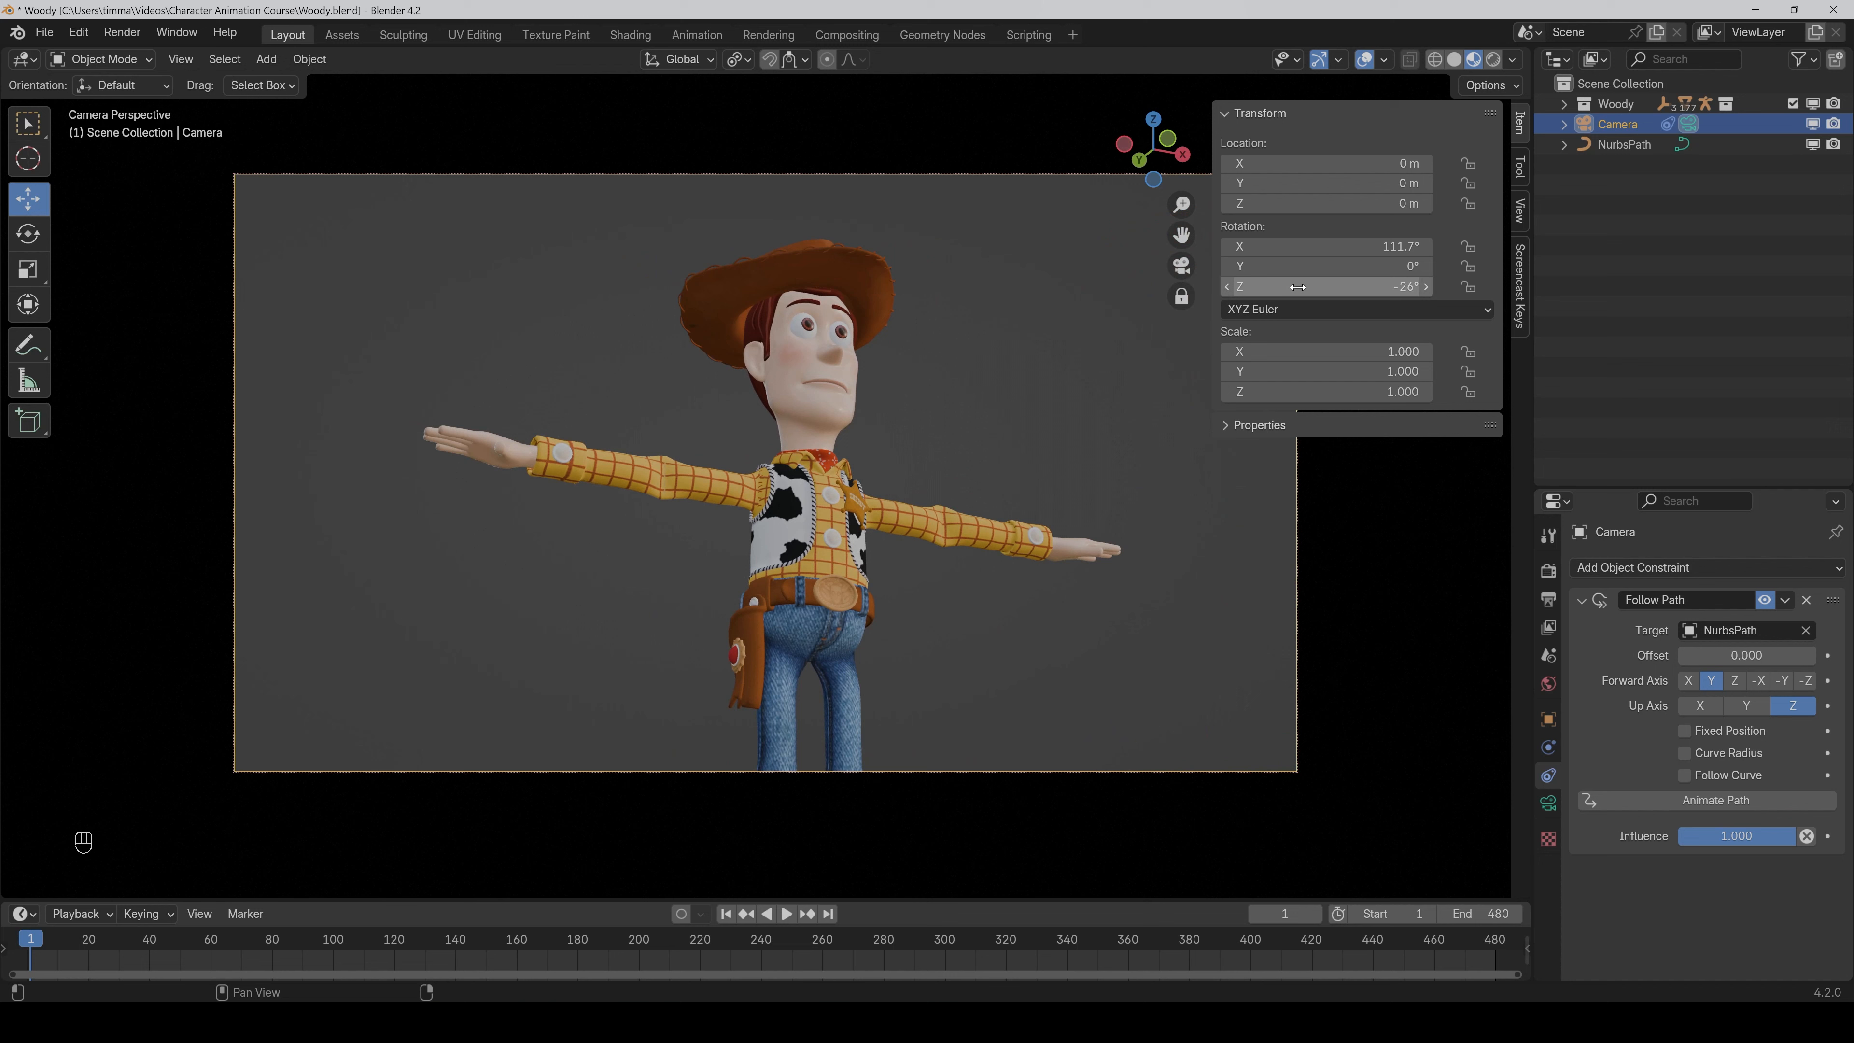
Slide the camera along the path with a Follow Path offset of -9.2, and look through the camera.
{"action": "left_click", "coordinate": [1171, 271]}
{"action": "mouse_move", "coordinate": [1745, 655]}
{"action": "left_mouse_down"}
{"action": "mouse_move", "coordinate": [1565, 655]}
{"action": "mouse_move", "coordinate": [1730, 656]}
{"action": "left_mouse_up"}
{"action": "left_click", "coordinate": [1184, 270]}
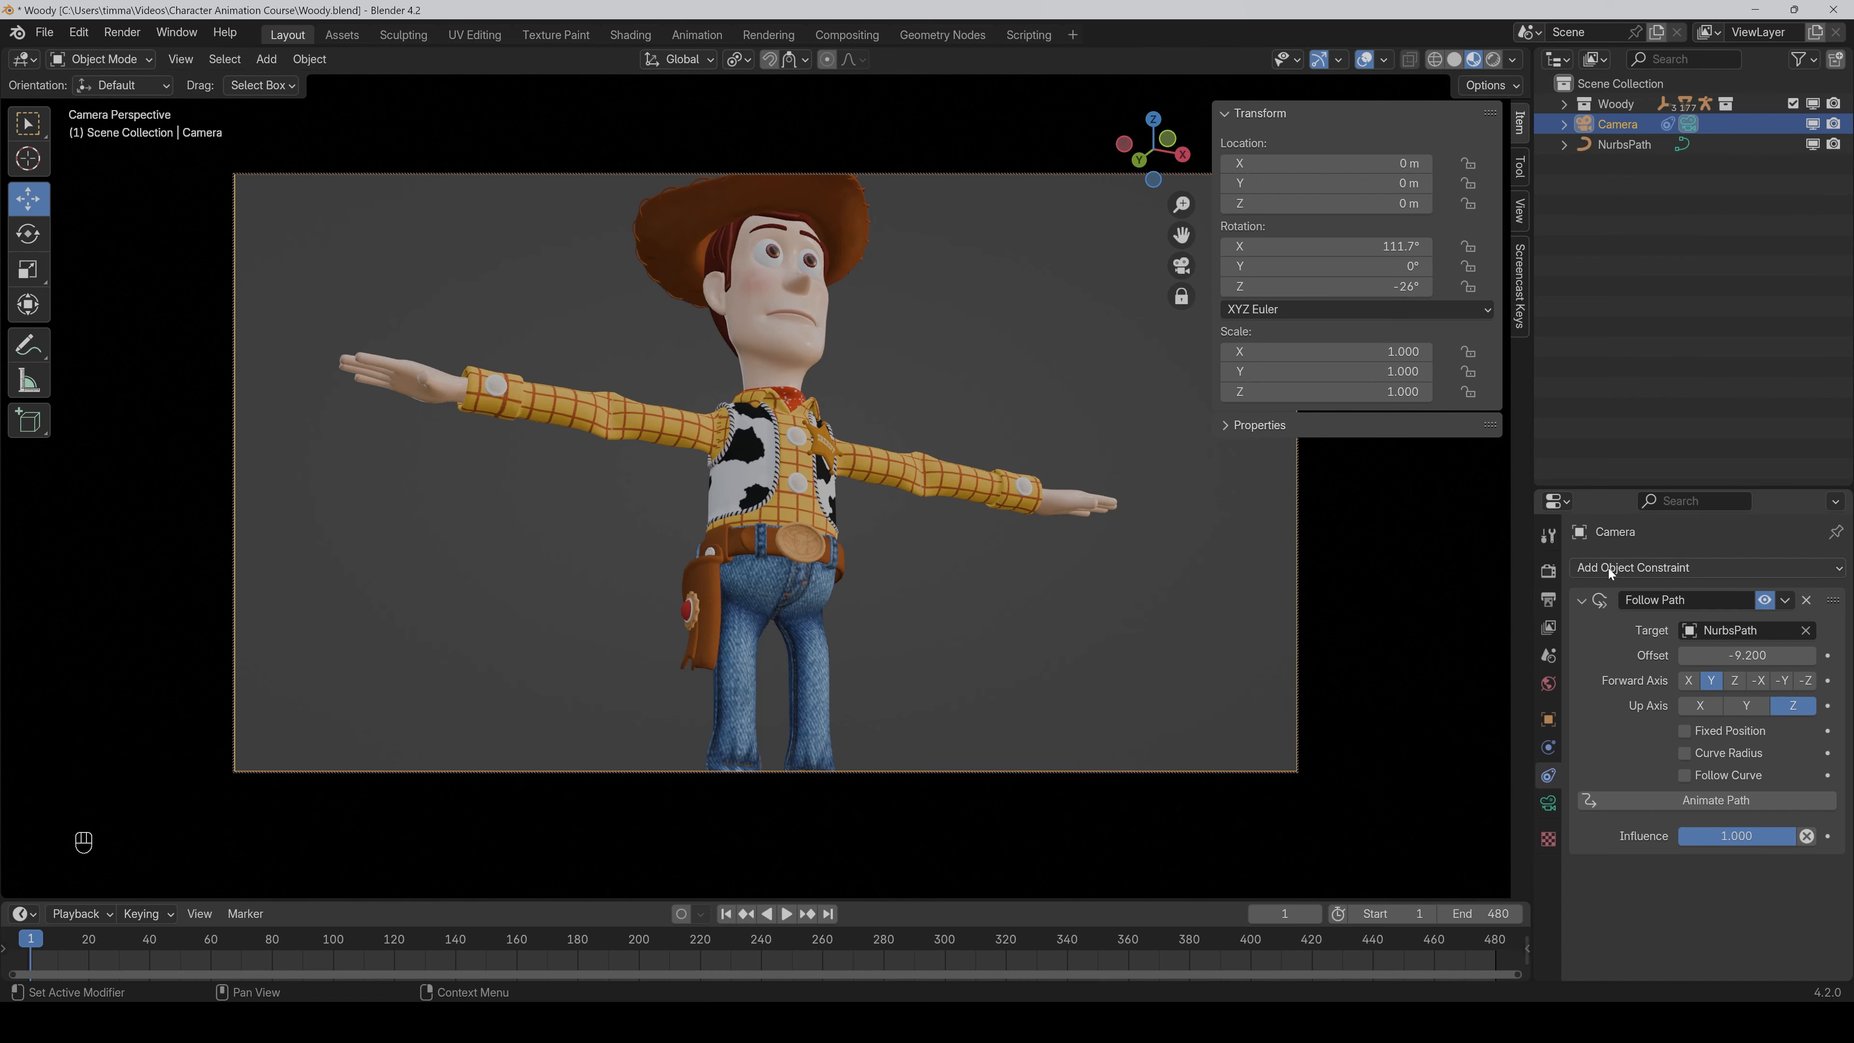
Add a Track To constraint to the camera with Woody as its target, and slide the camera to a Follow Path offset of -25.1.
{"action": "left_click", "coordinate": [1609, 570]}
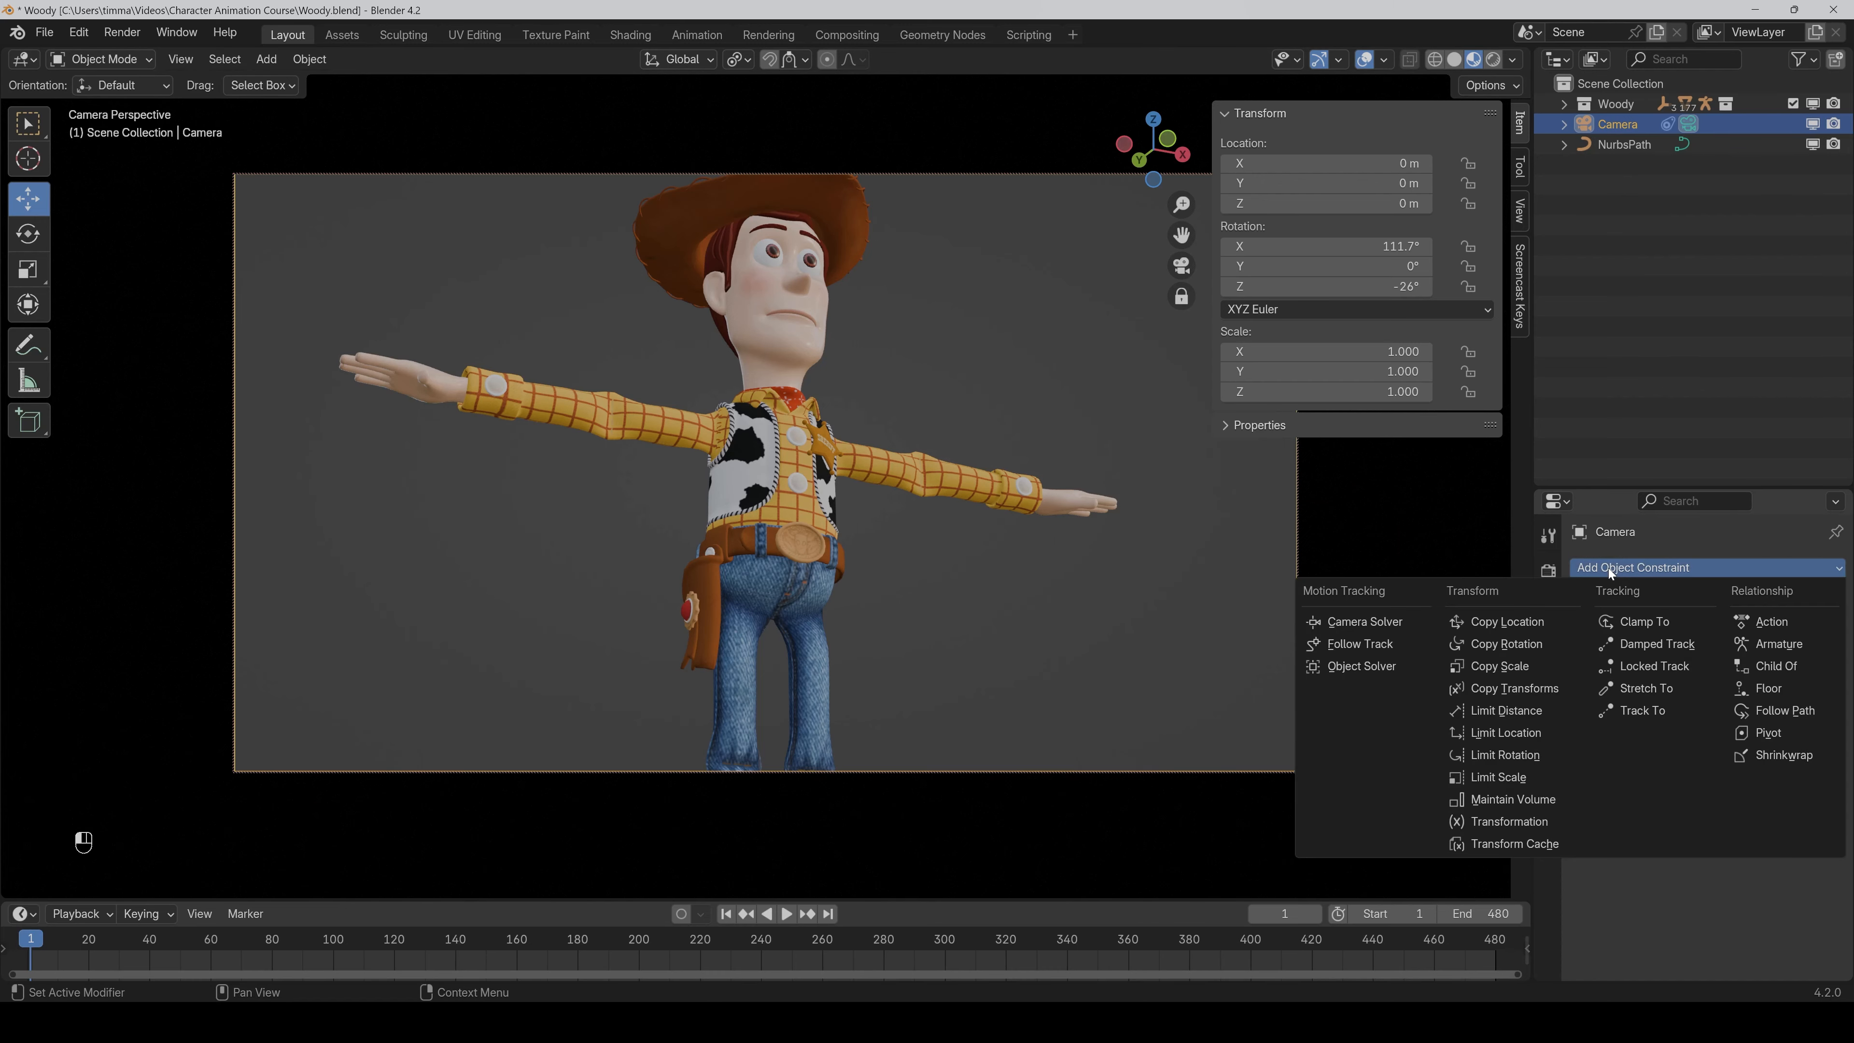
{"action": "left_click", "coordinate": [1626, 713]}
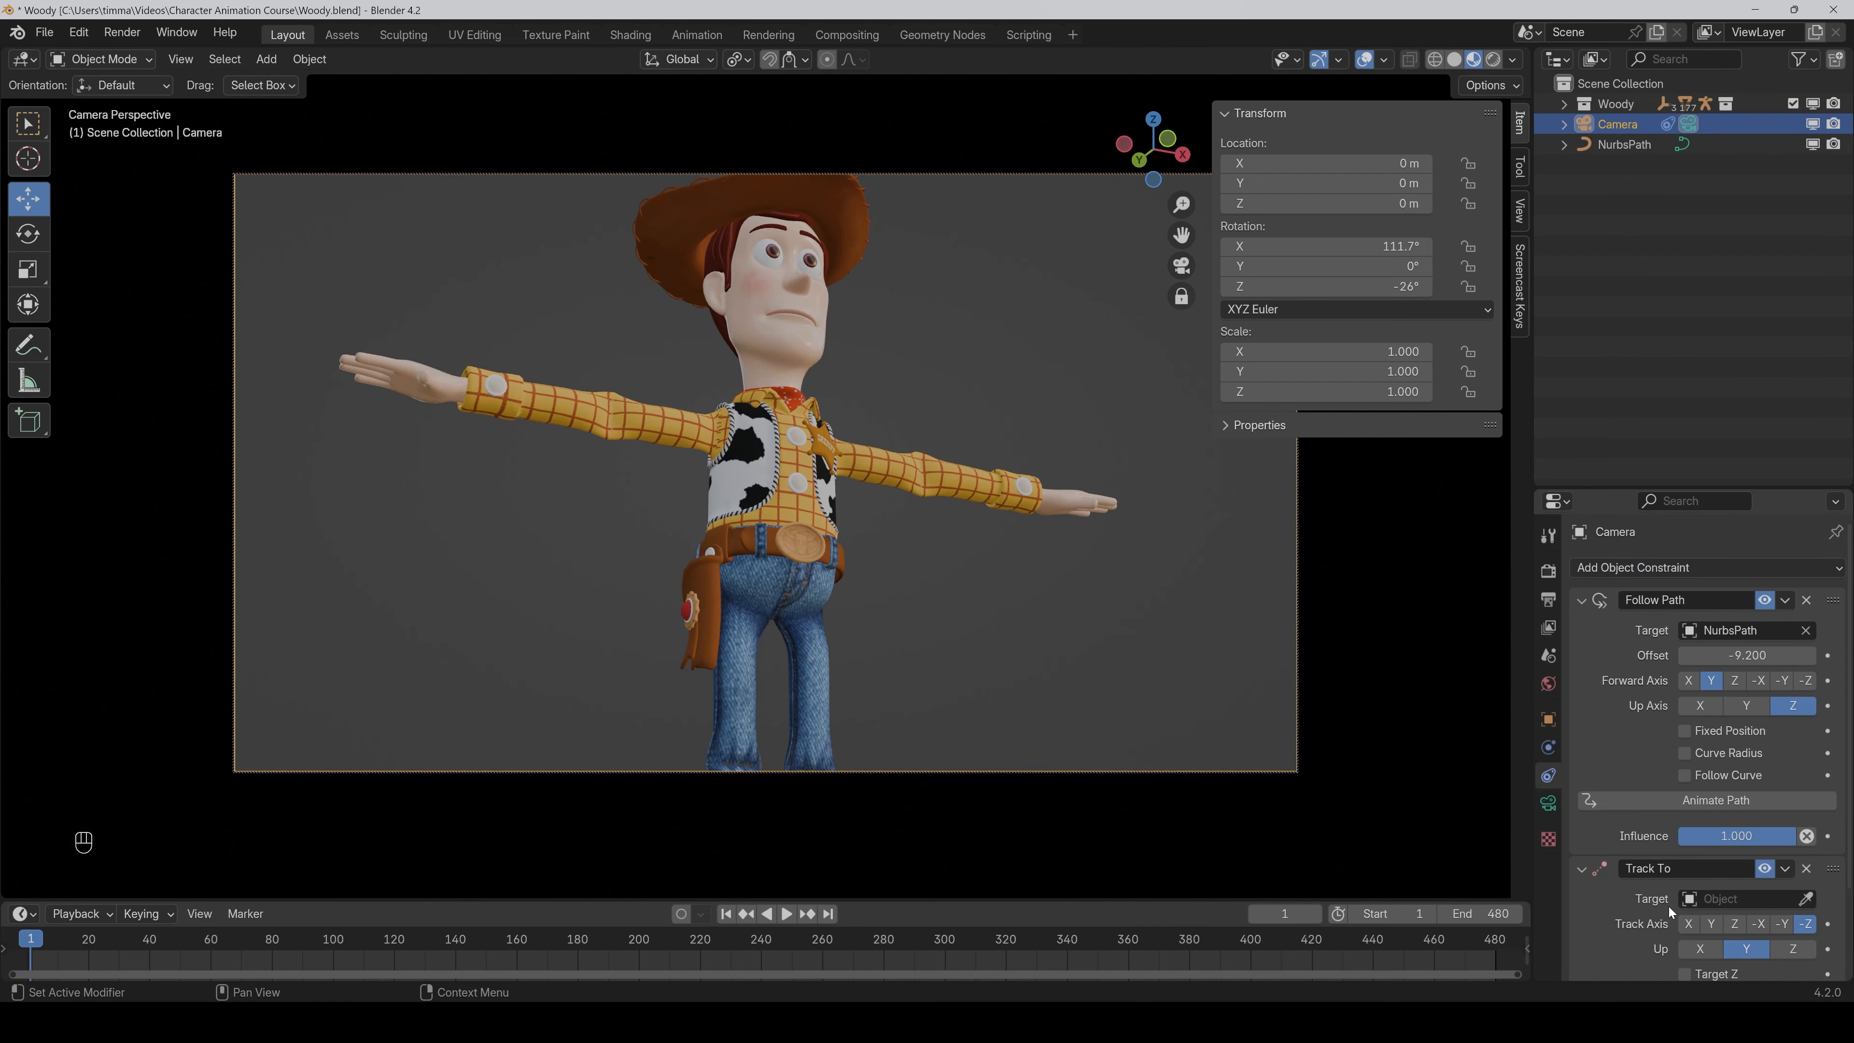
{"action": "scroll", "coordinate": [1667, 905], "scroll_direction": "down", "scroll_amount": 3}
{"action": "left_click", "coordinate": [1805, 789]}
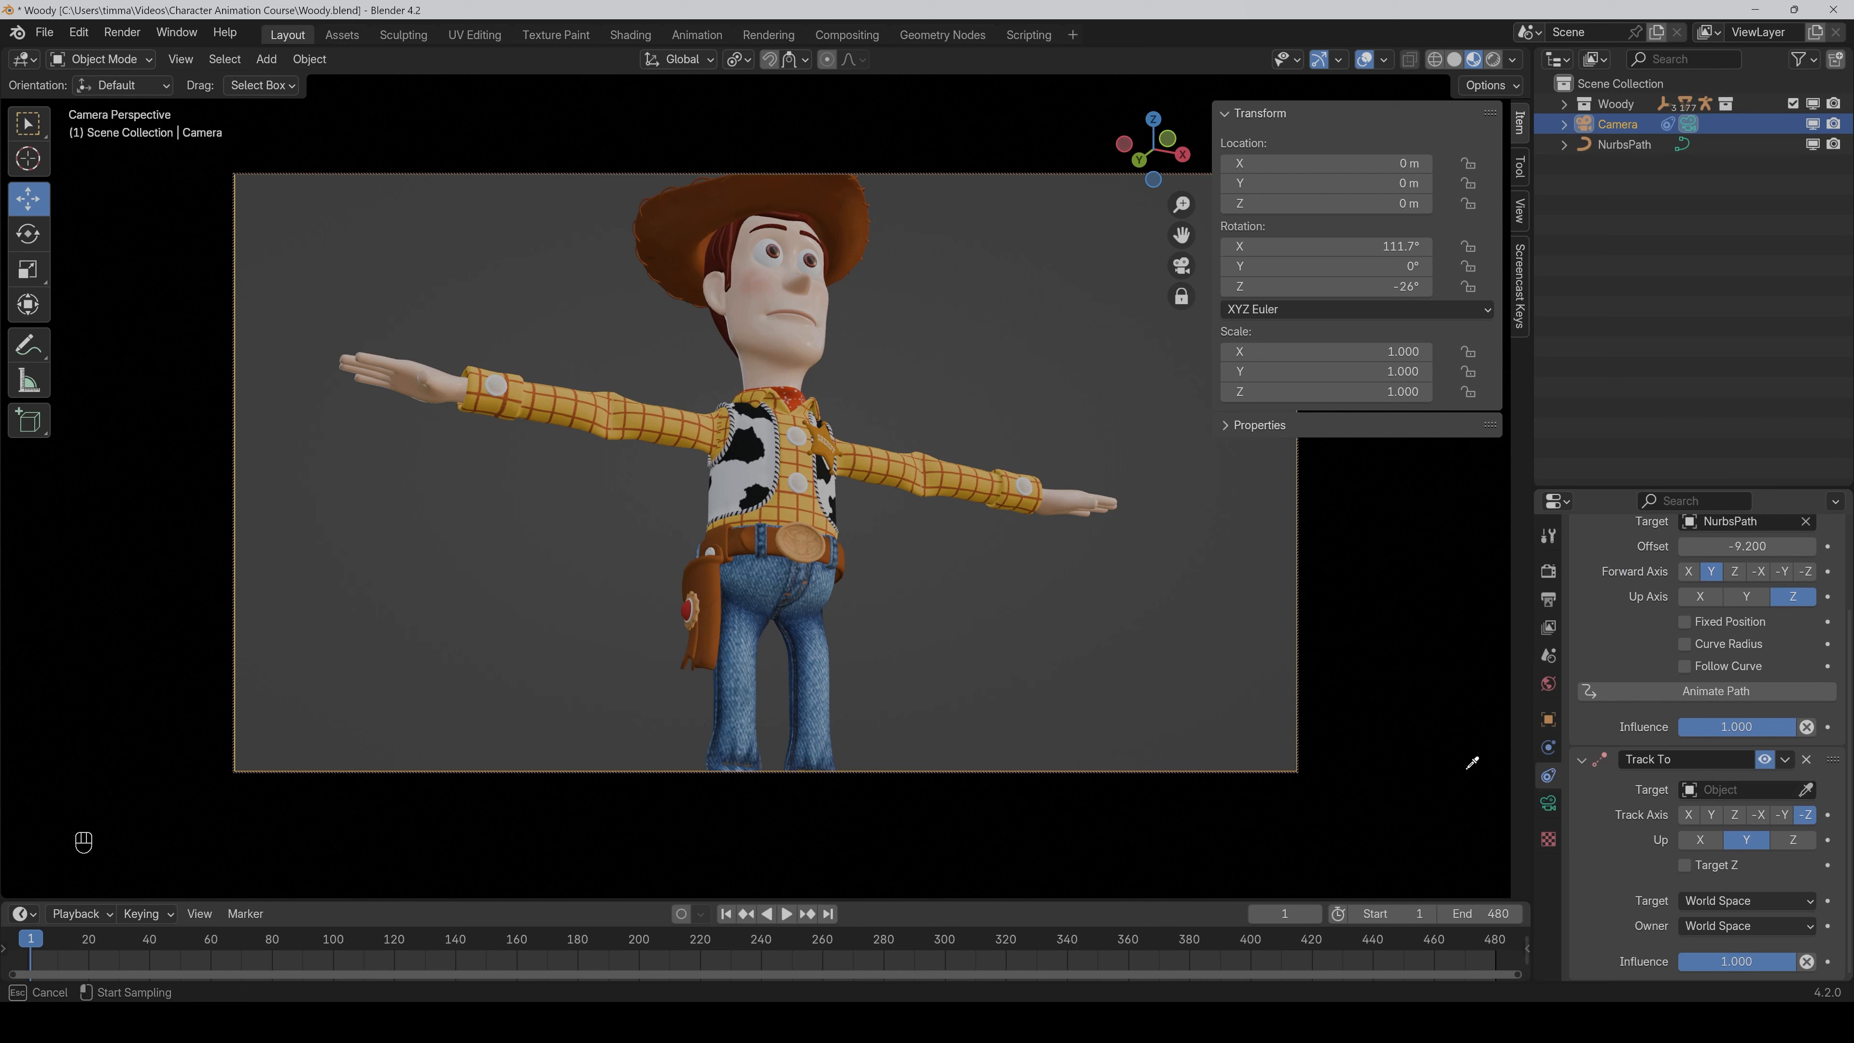
{"action": "left_click", "coordinate": [822, 478]}
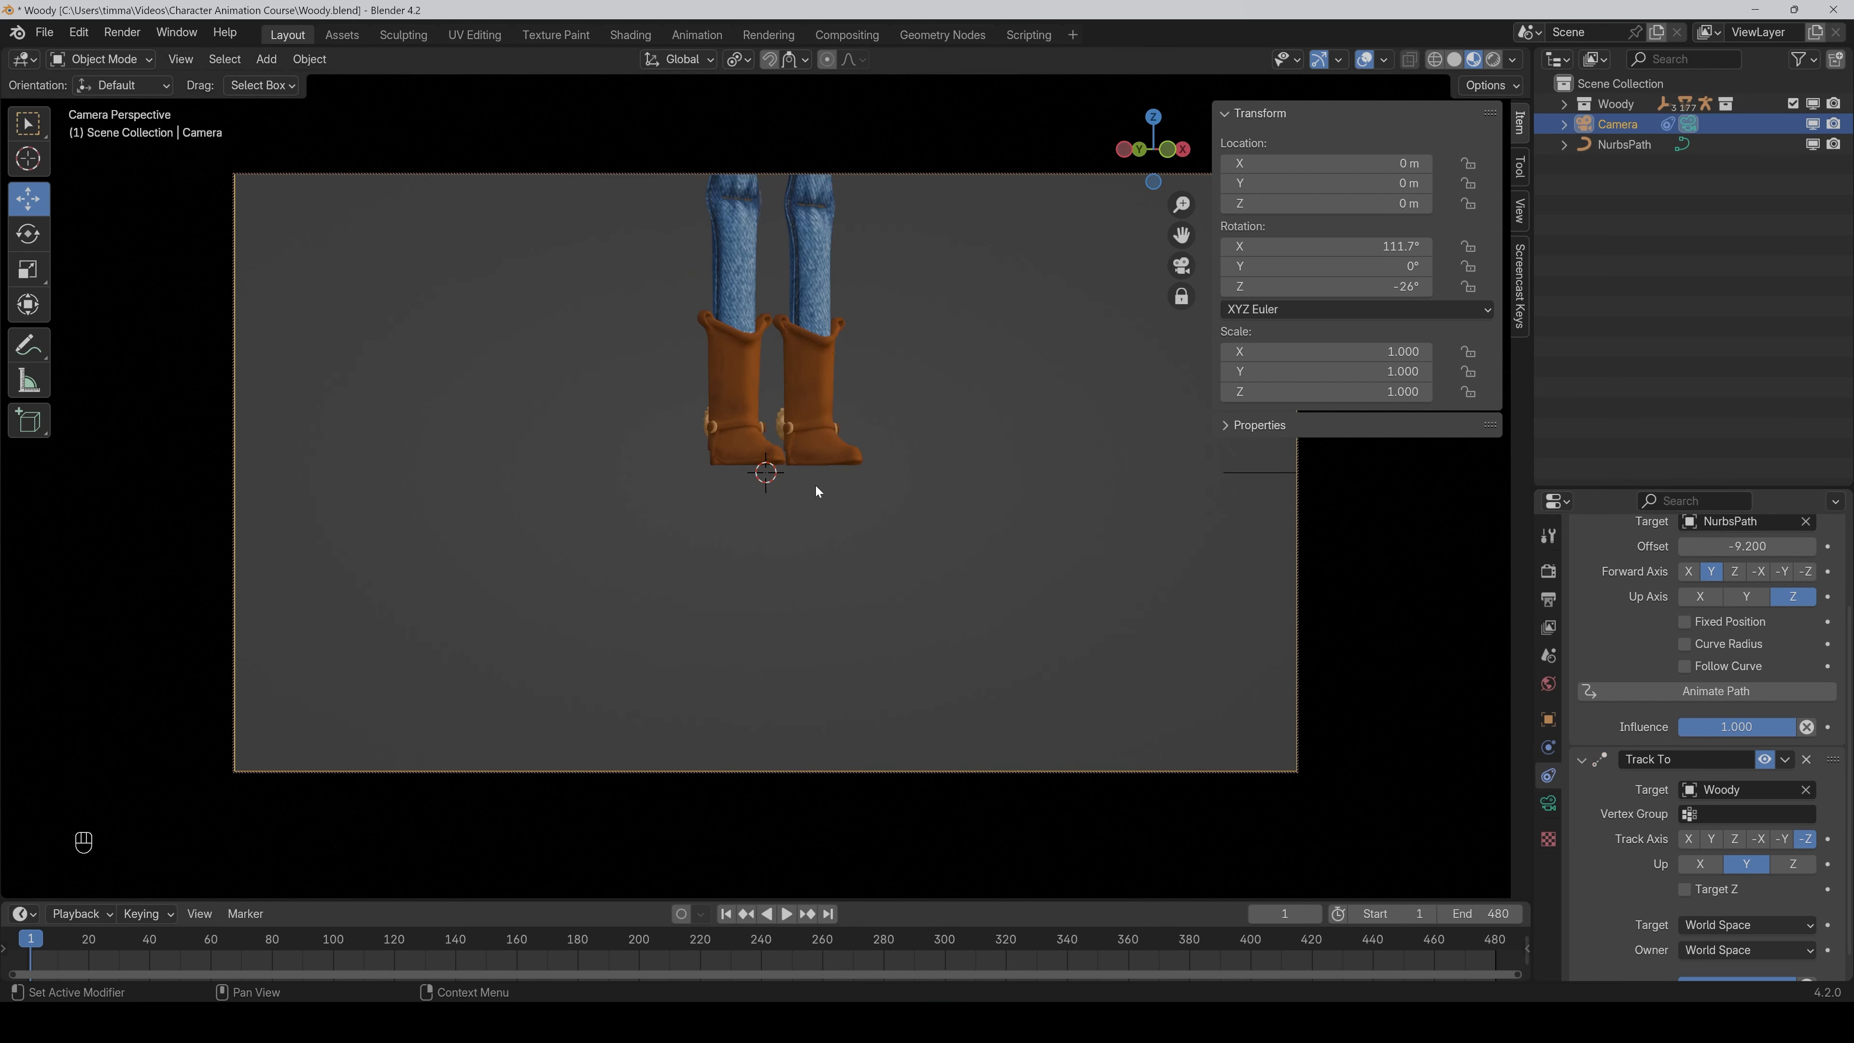
{"action": "scroll", "coordinate": [1632, 638], "scroll_direction": "up", "scroll_amount": 3}
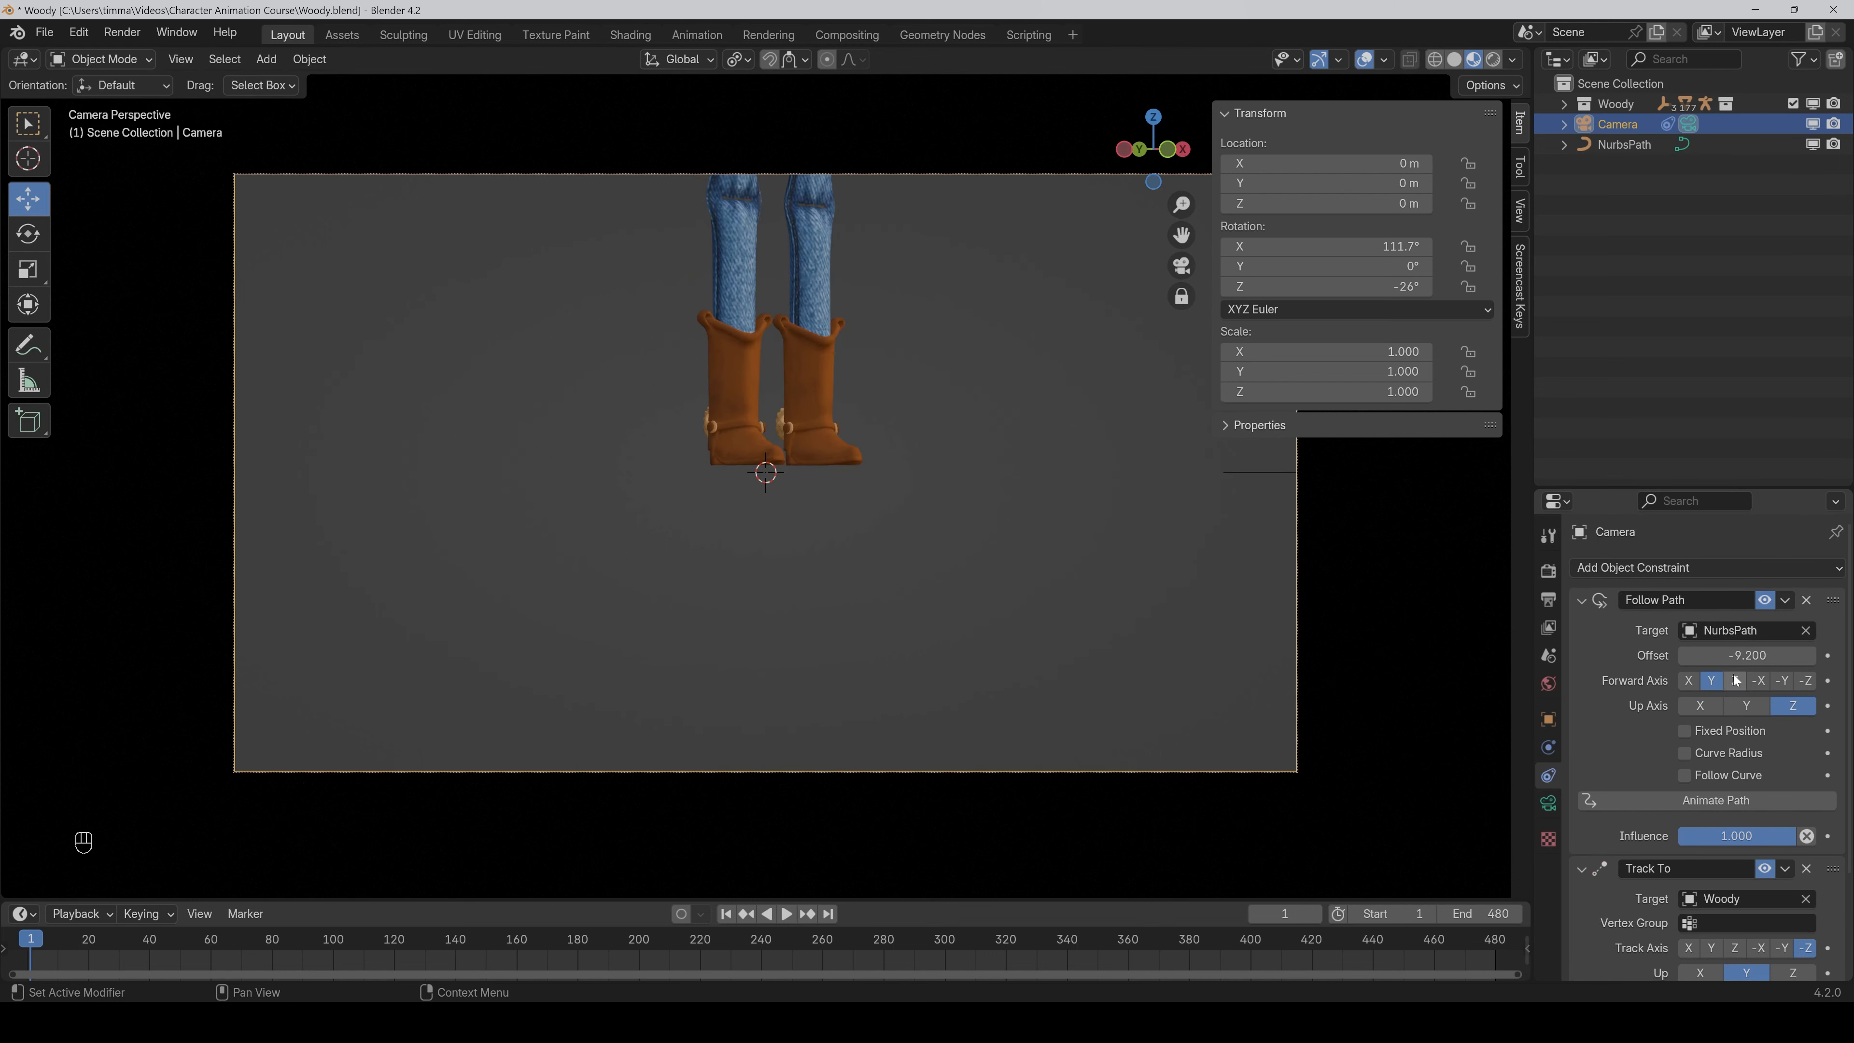
{"action": "mouse_move", "coordinate": [1737, 655]}
{"action": "left_mouse_down"}
{"action": "mouse_move", "coordinate": [1646, 655]}
{"action": "mouse_move", "coordinate": [1742, 655]}
{"action": "mouse_move", "coordinate": [1705, 655]}
{"action": "mouse_move", "coordinate": [1720, 656]}
{"action": "left_mouse_up"}
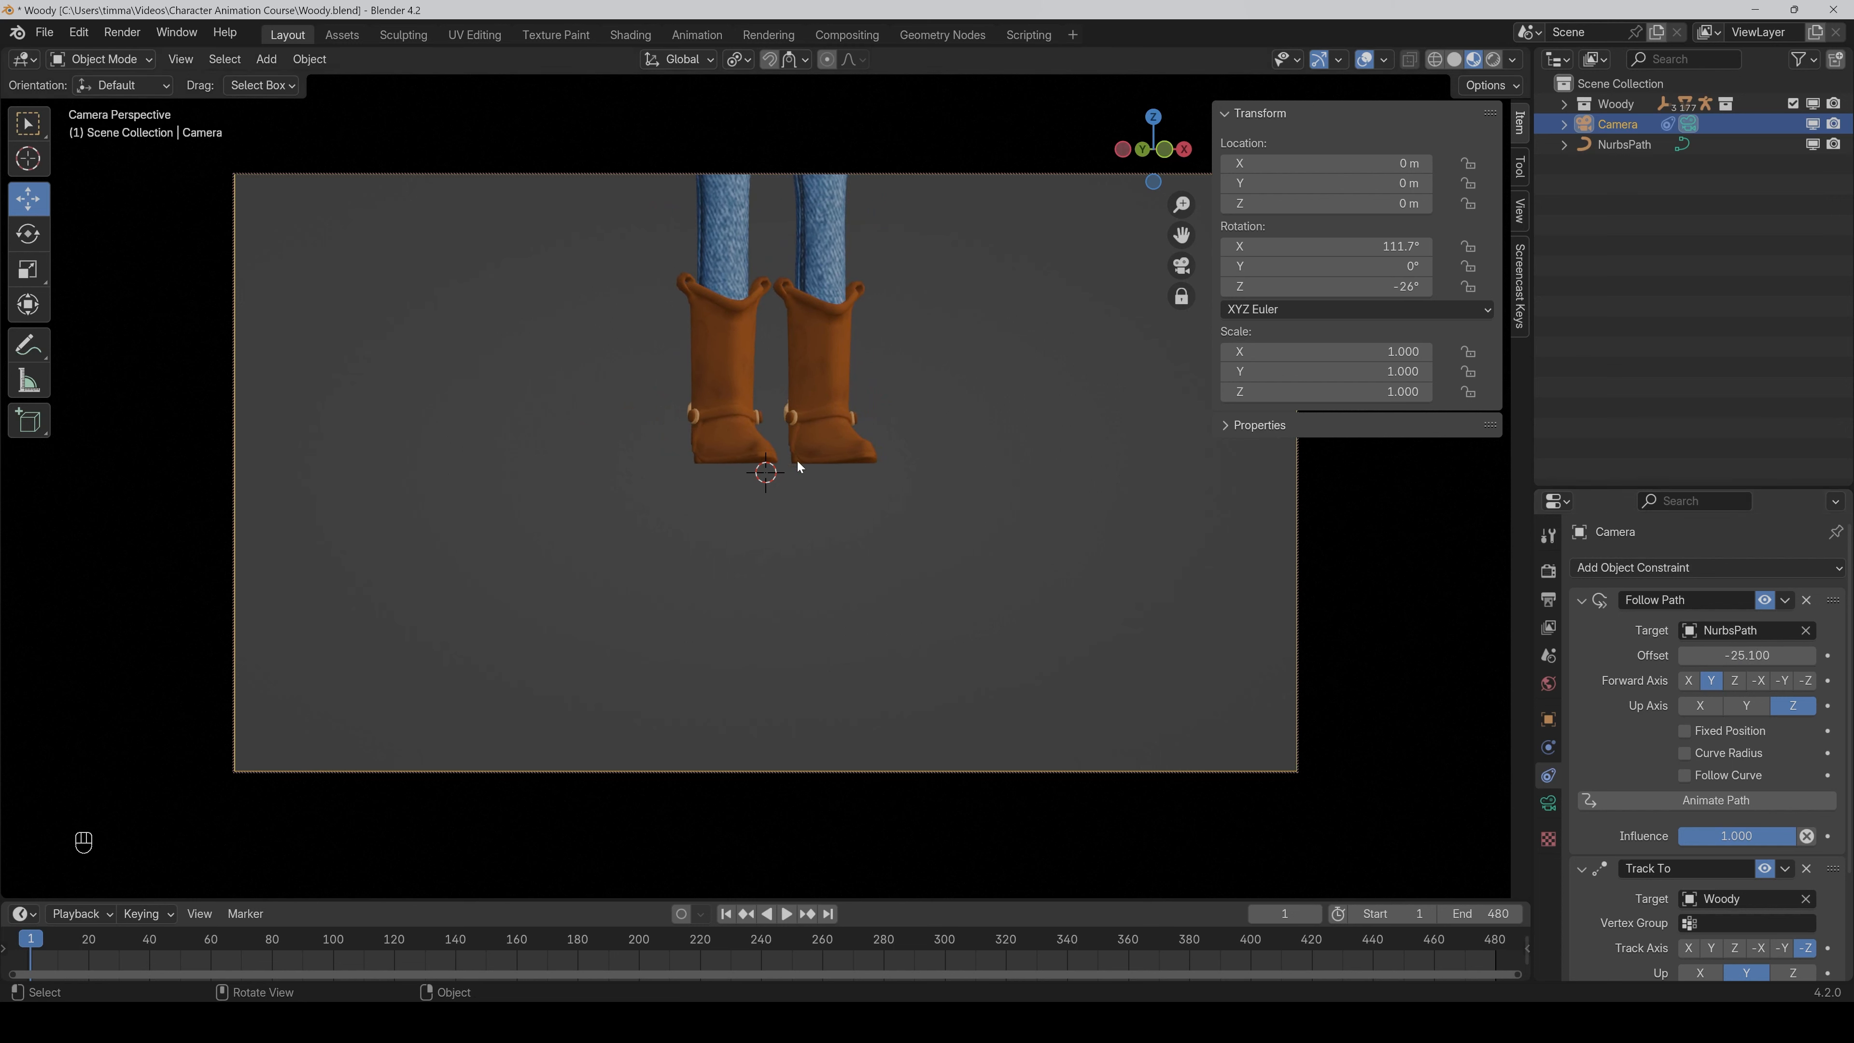
Add a Plain Axes Empty at the world origin.
{"action": "left_click", "coordinate": [795, 516]}
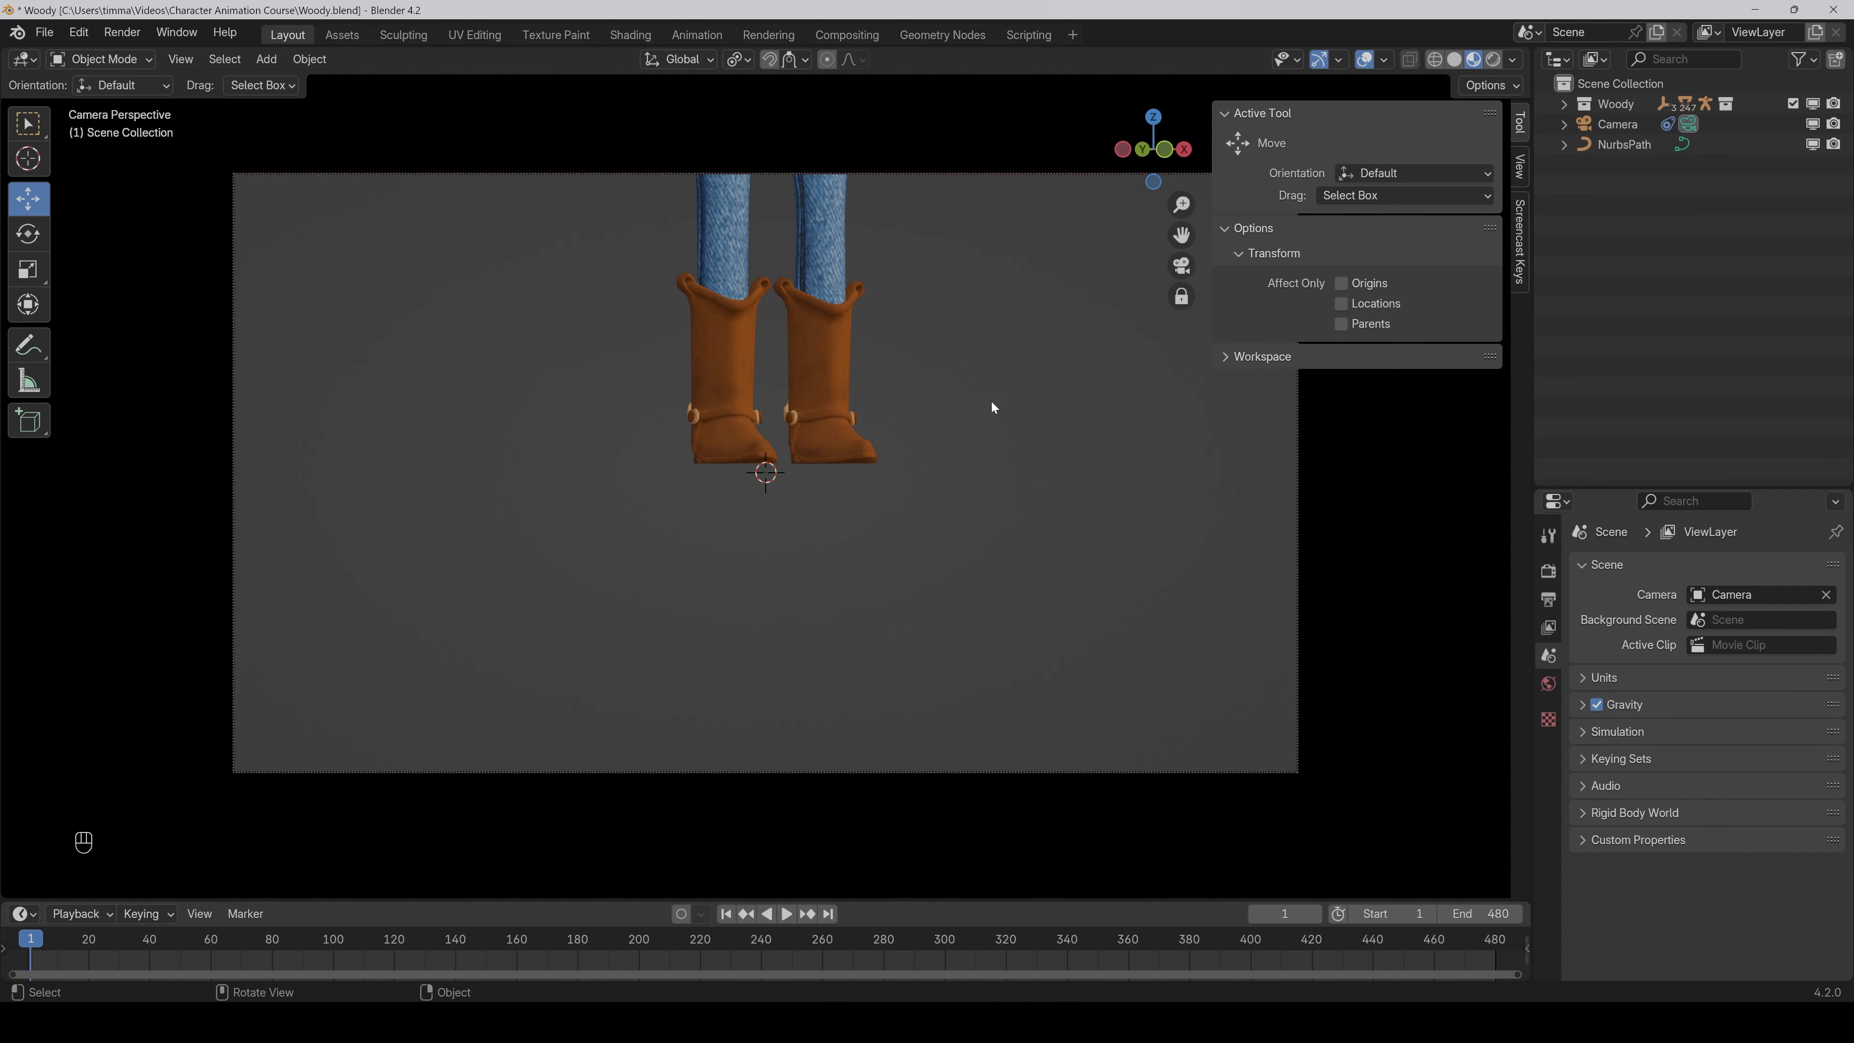
{"action": "left_click", "coordinate": [267, 59]}
{"action": "mouse_move", "coordinate": [313, 276]}
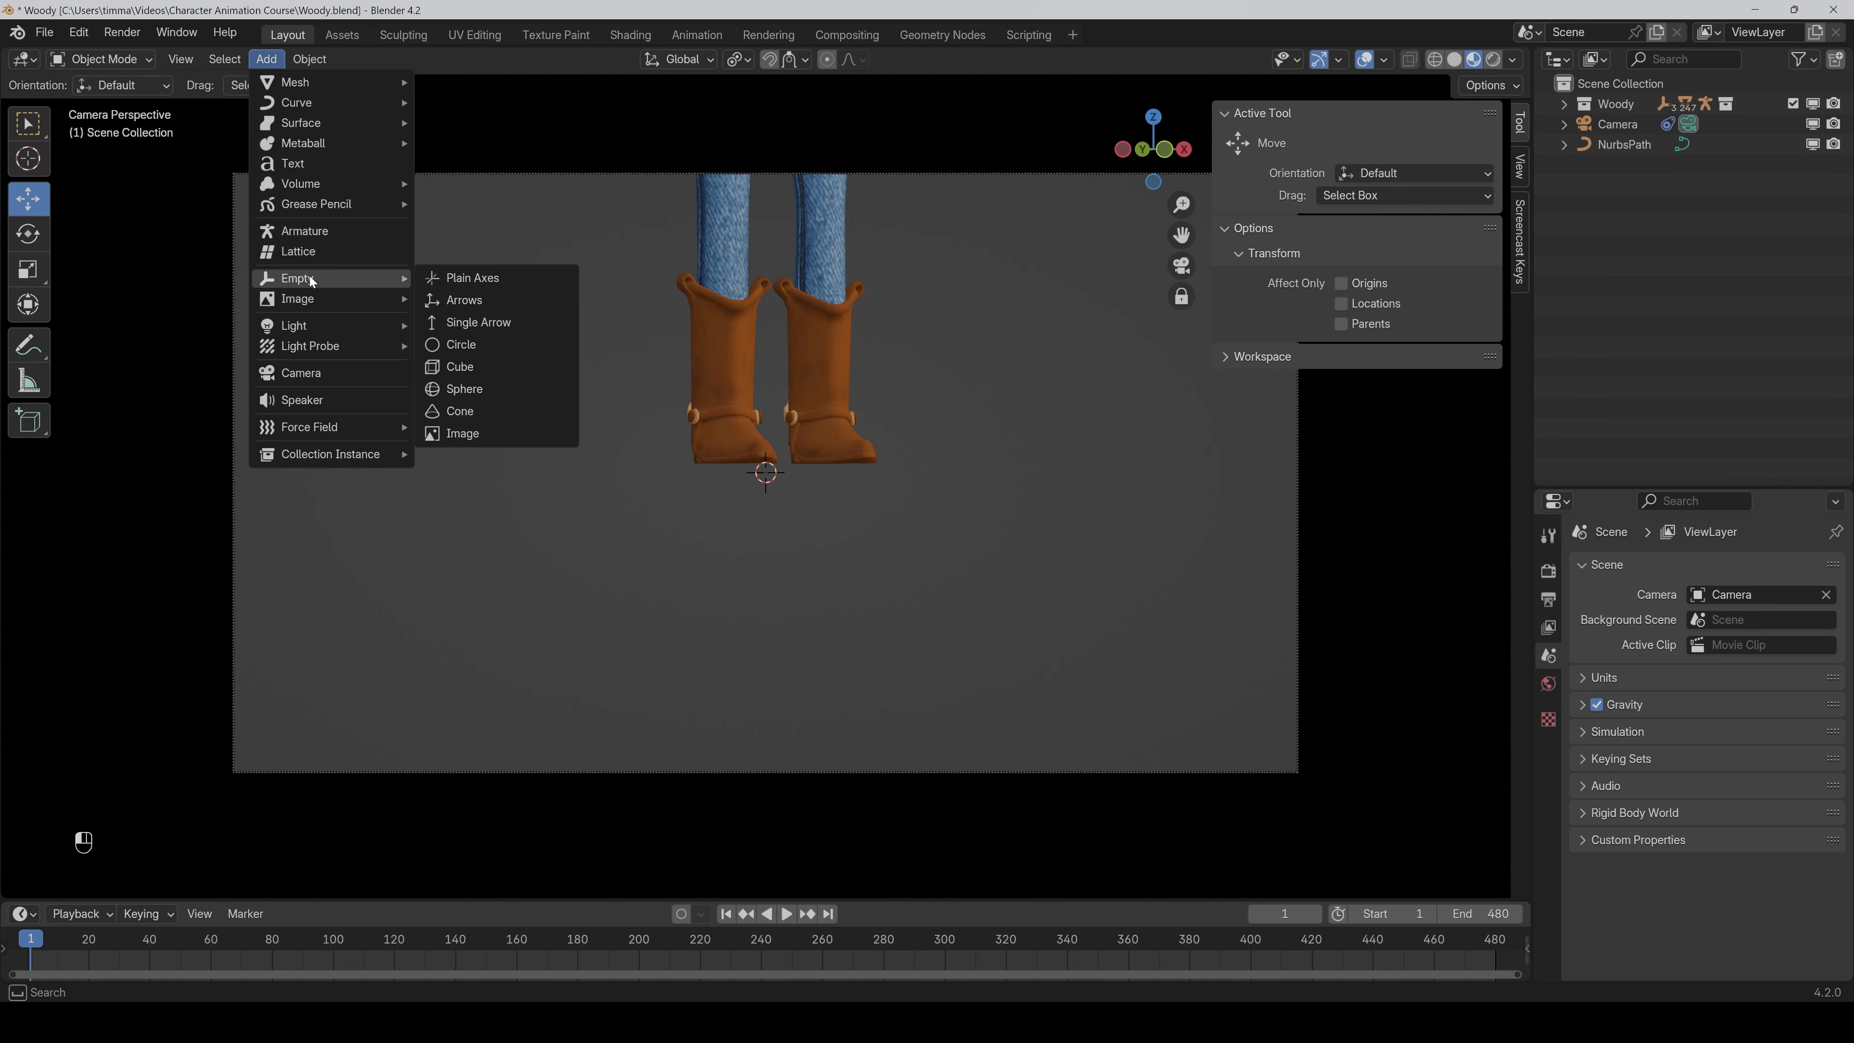
{"action": "left_click", "coordinate": [441, 273]}
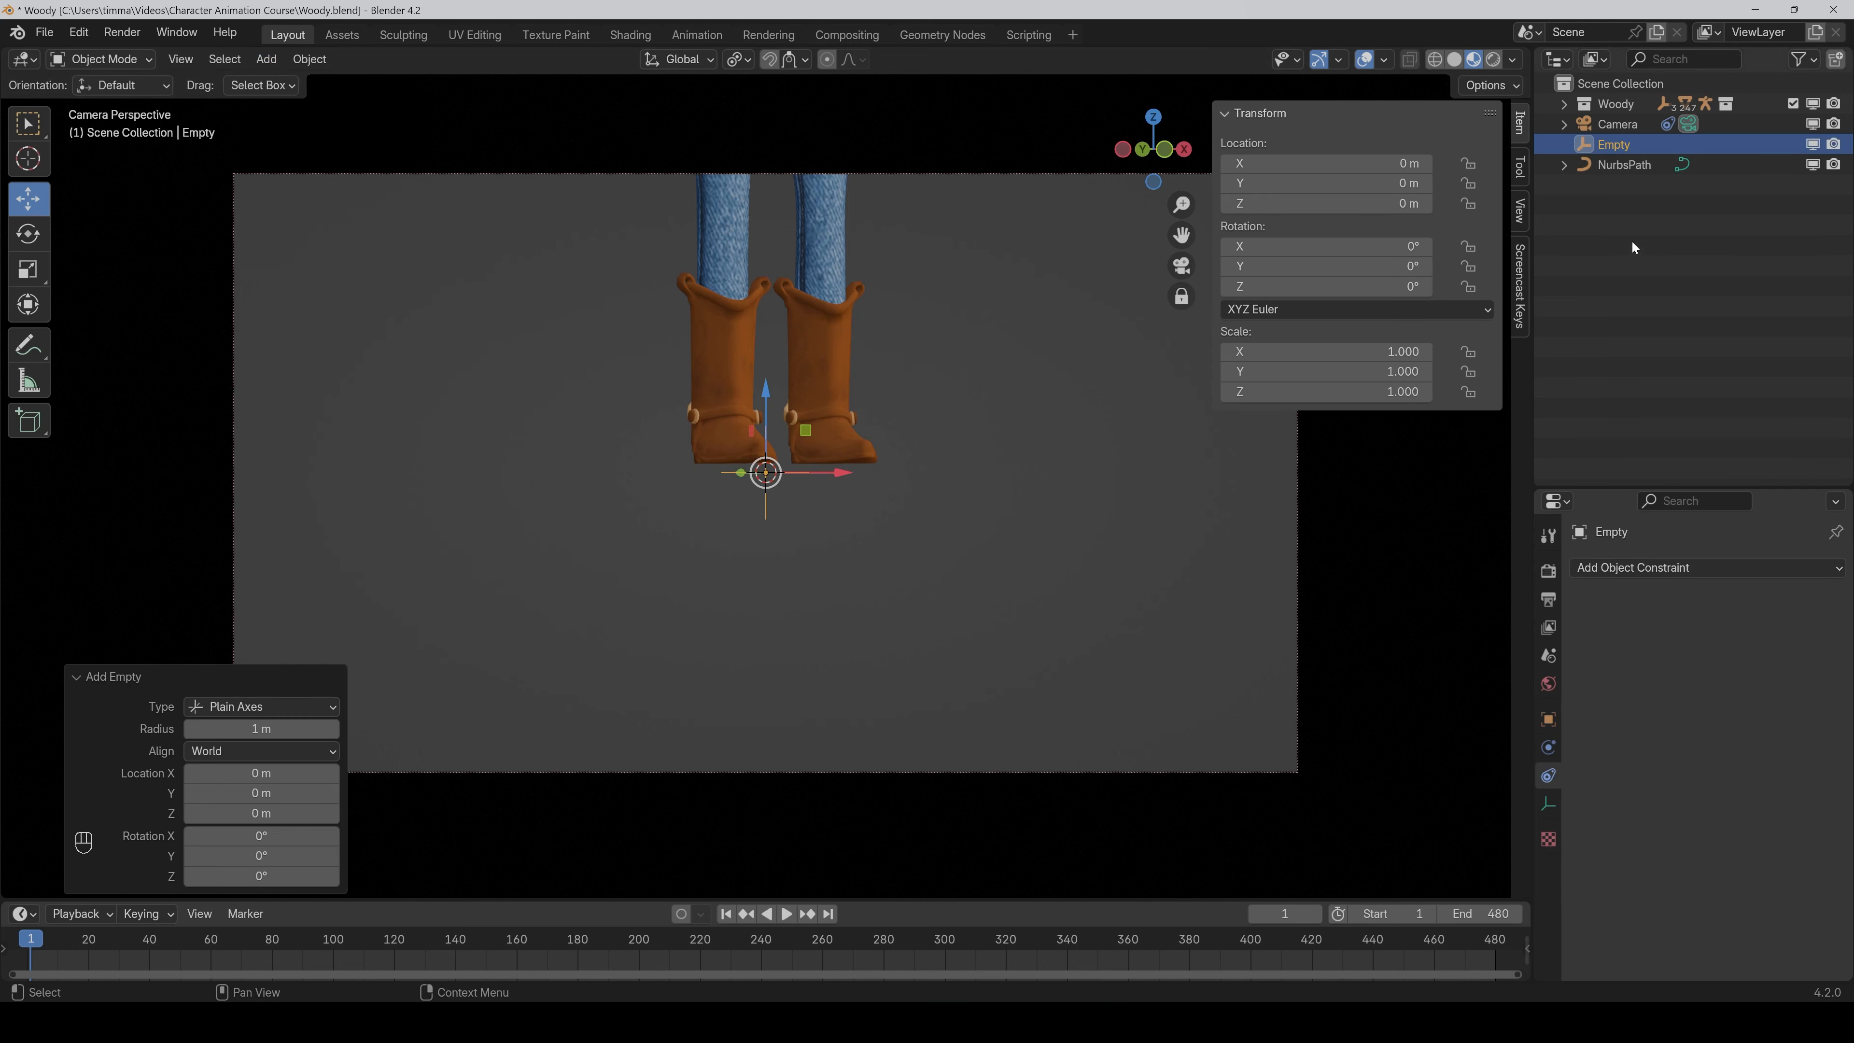
Replace the target of the camera's Track To constraint with the Empty.
{"action": "left_click", "coordinate": [1618, 123]}
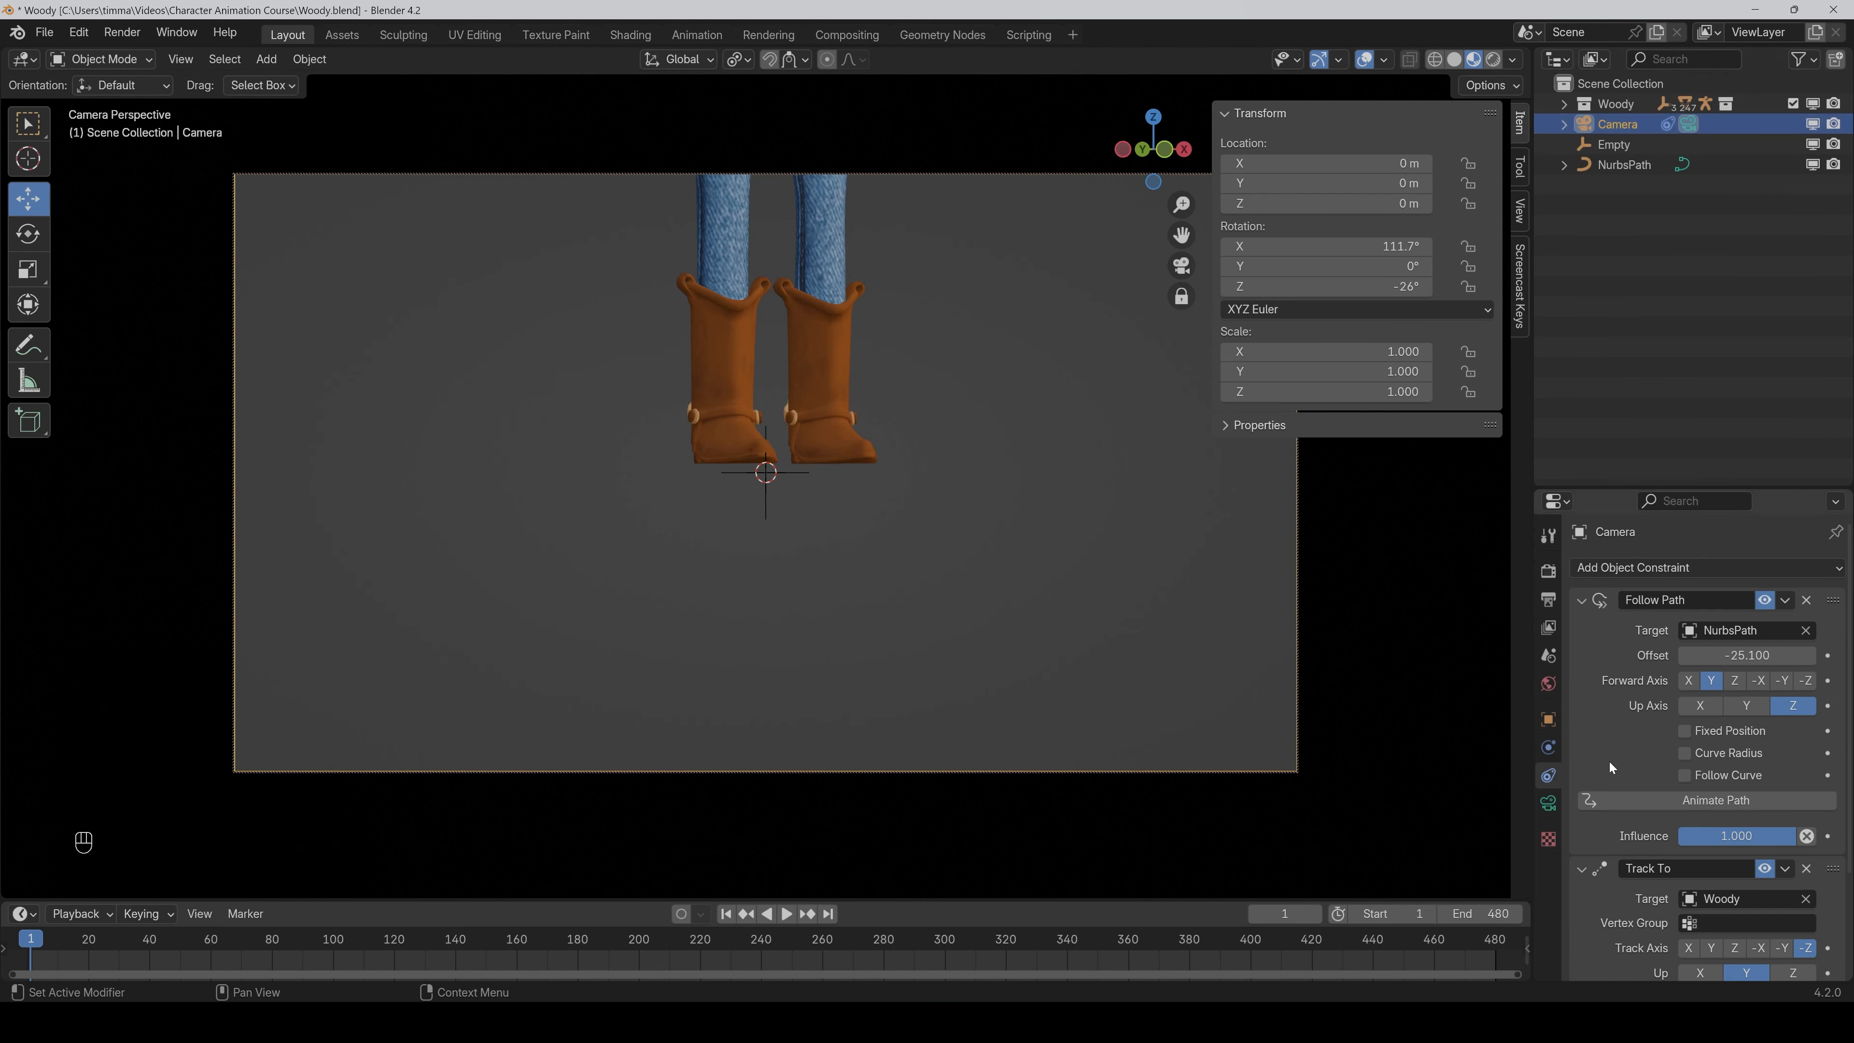
{"action": "scroll", "coordinate": [1610, 761], "scroll_direction": "down", "scroll_amount": 4}
{"action": "left_click", "coordinate": [1804, 765]}
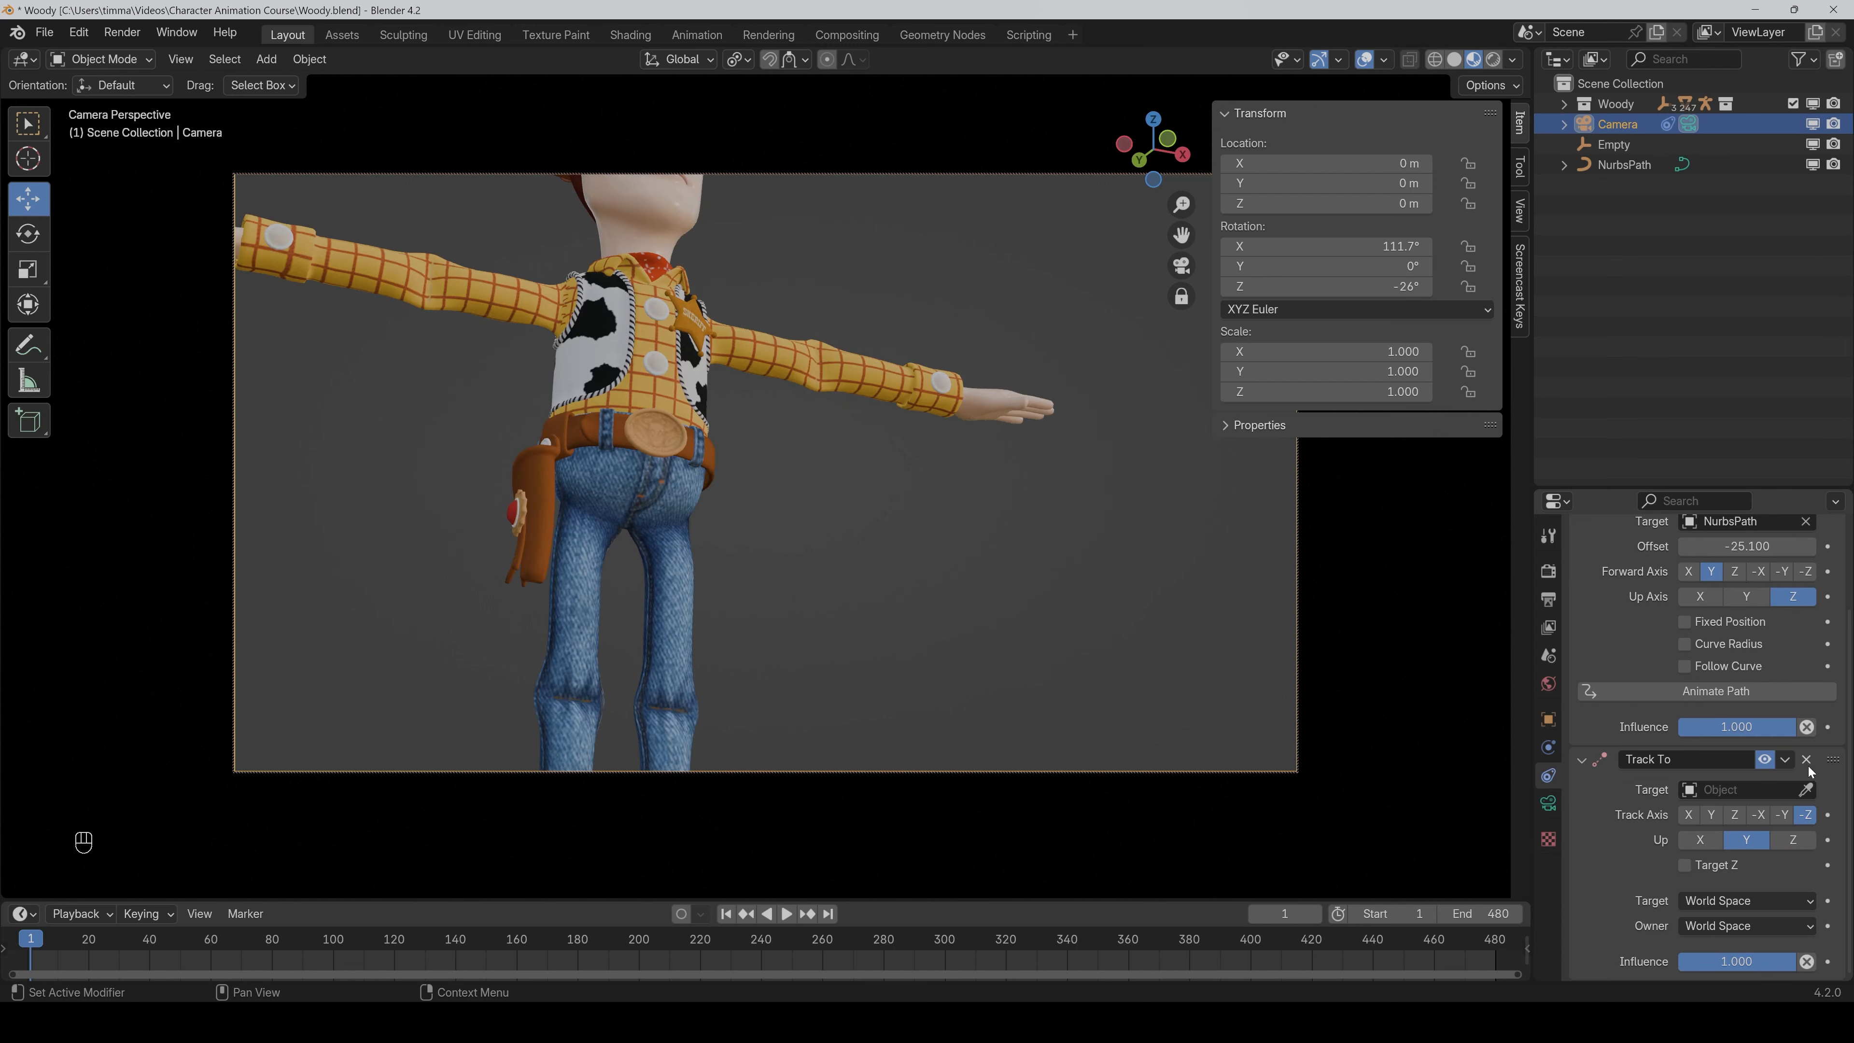
{"action": "left_click", "coordinate": [1808, 789]}
{"action": "left_click", "coordinate": [1618, 145]}
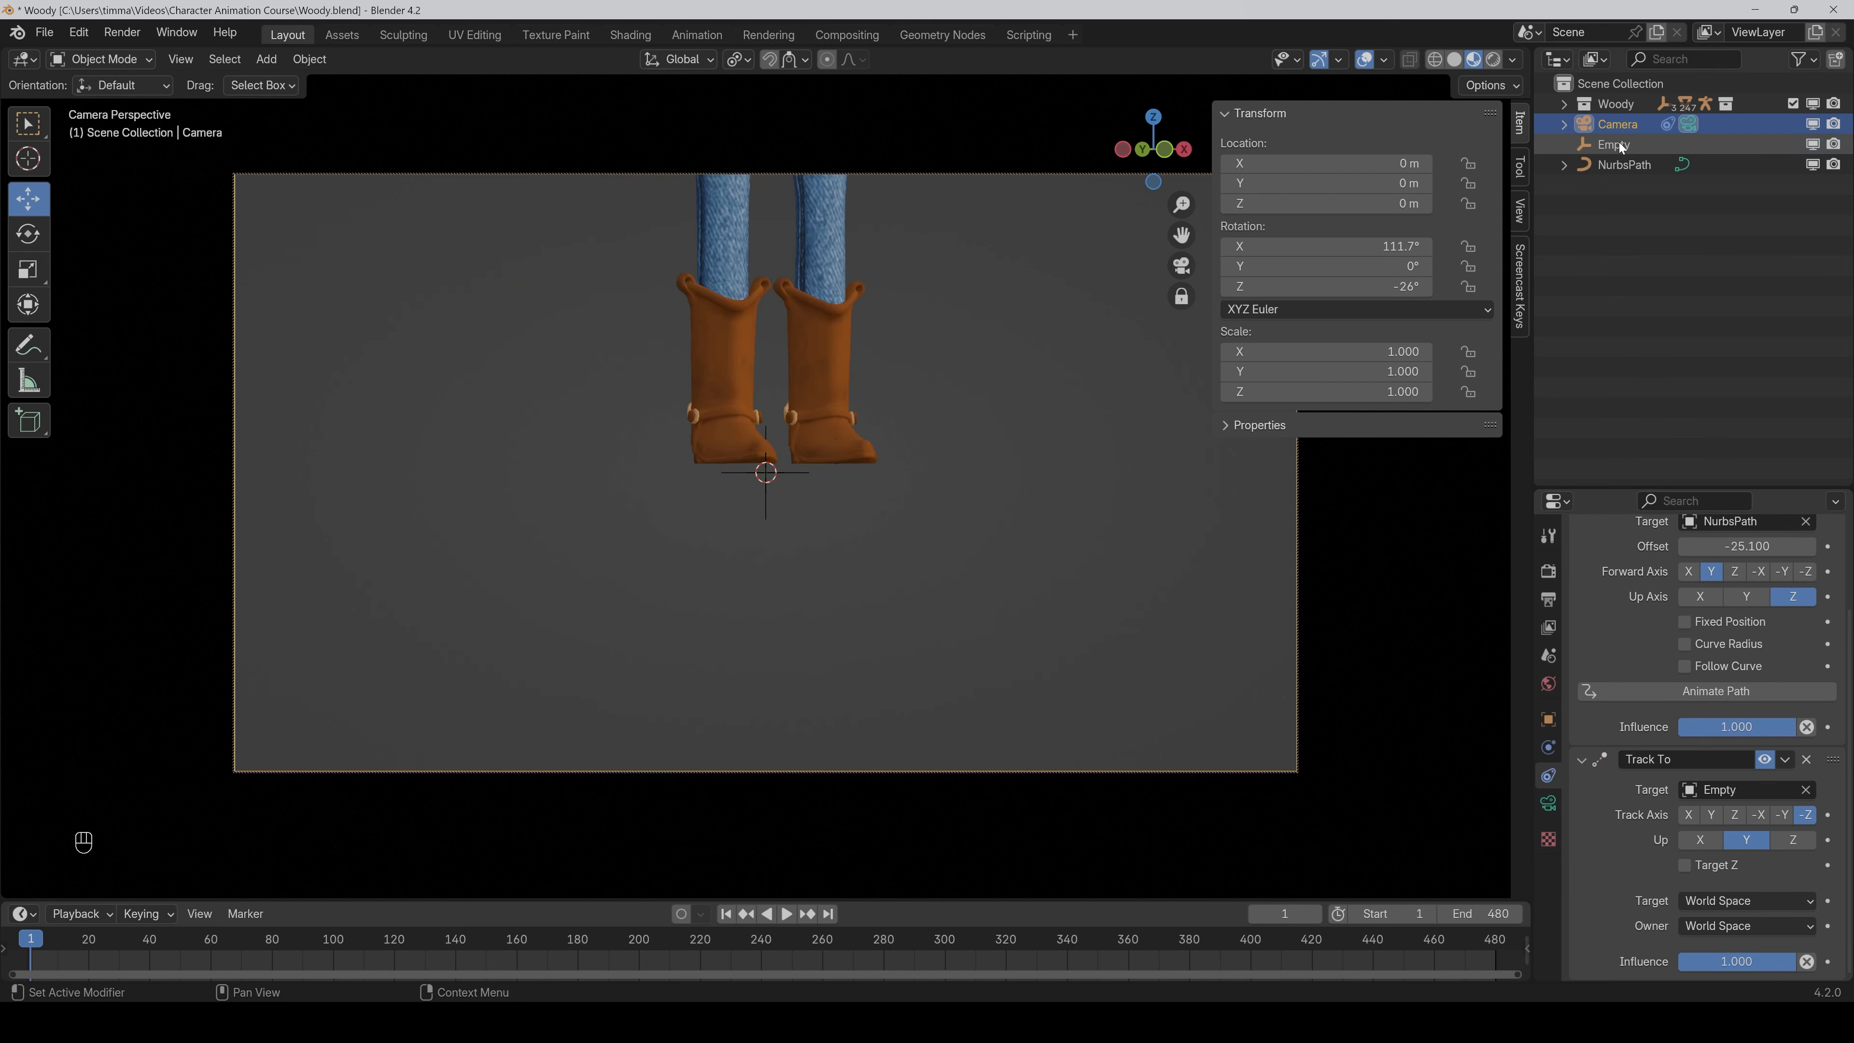
Raise the Empty to about 21.45 m on Z at Woody's head, and slide the camera along the path with the Follow Path offset.
{"action": "left_click", "coordinate": [1620, 146]}
{"action": "left_click_drag", "start_coordinate": [1328, 203], "coordinate": [1503, 203]}
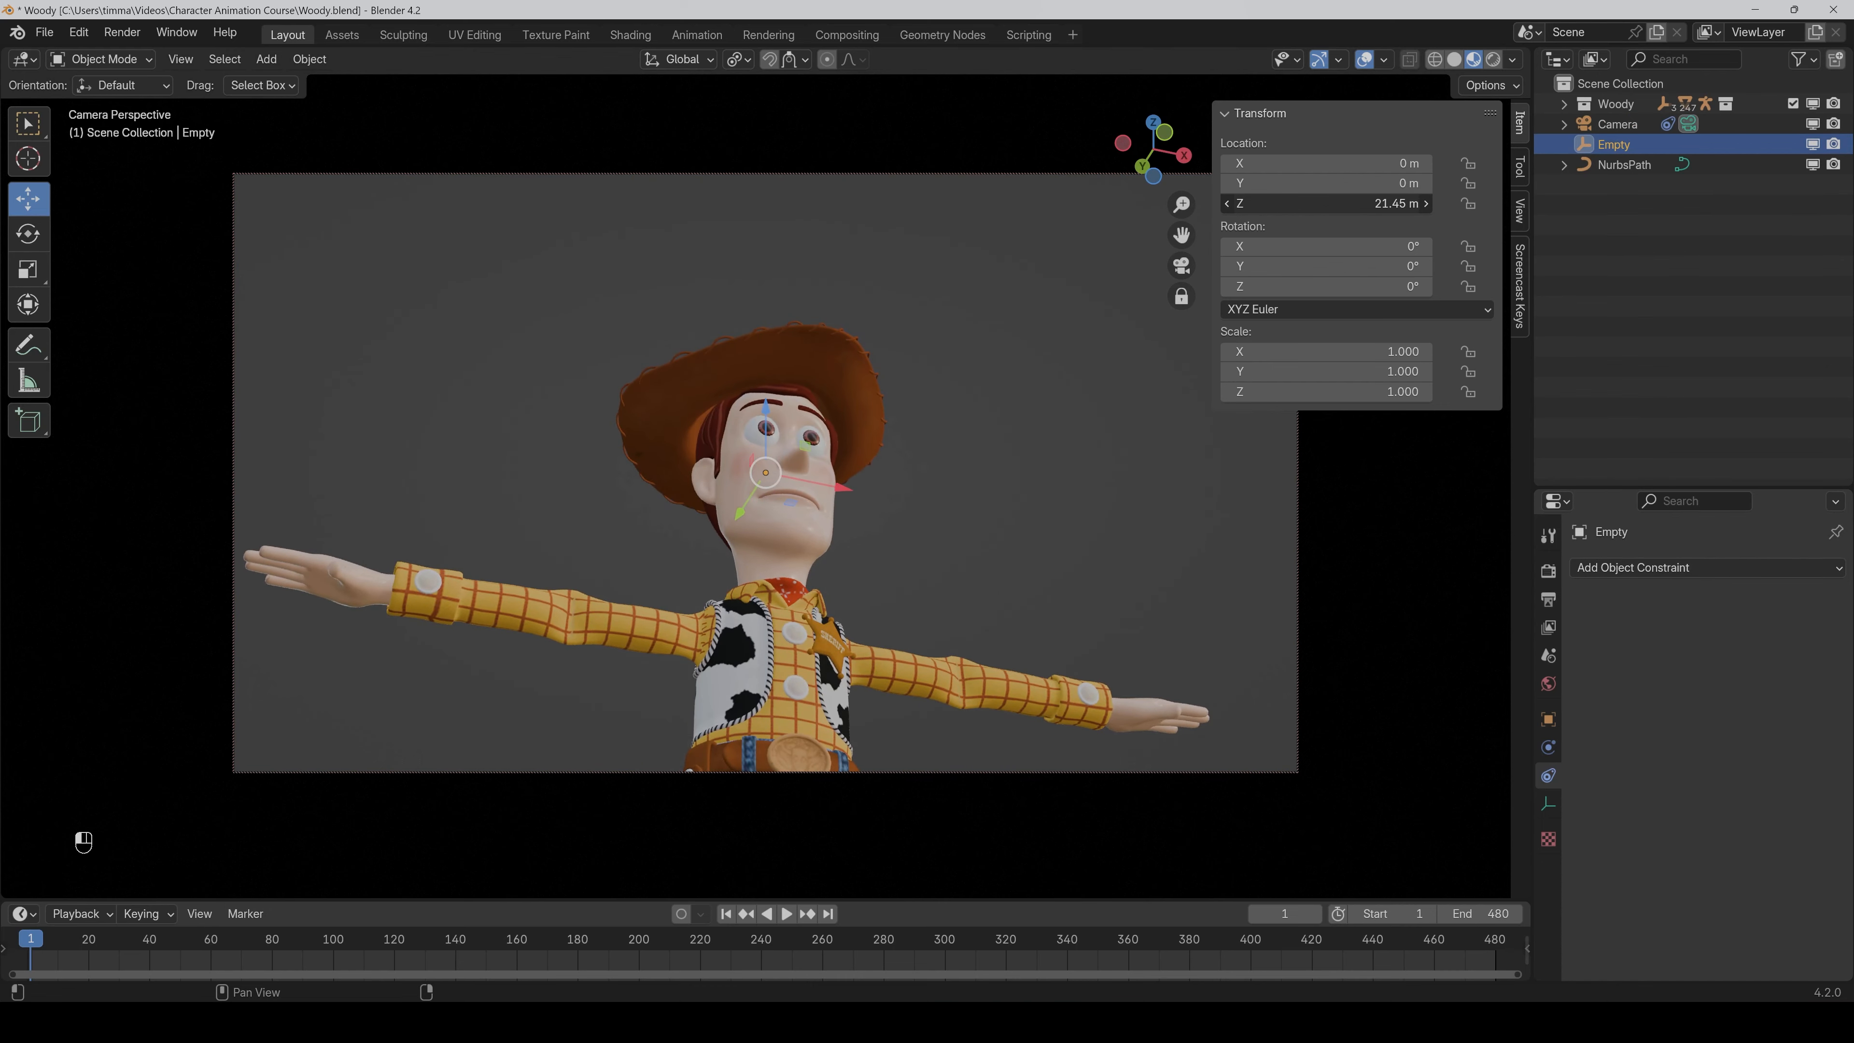
{"action": "left_click", "coordinate": [1614, 165]}
{"action": "left_click", "coordinate": [1615, 128]}
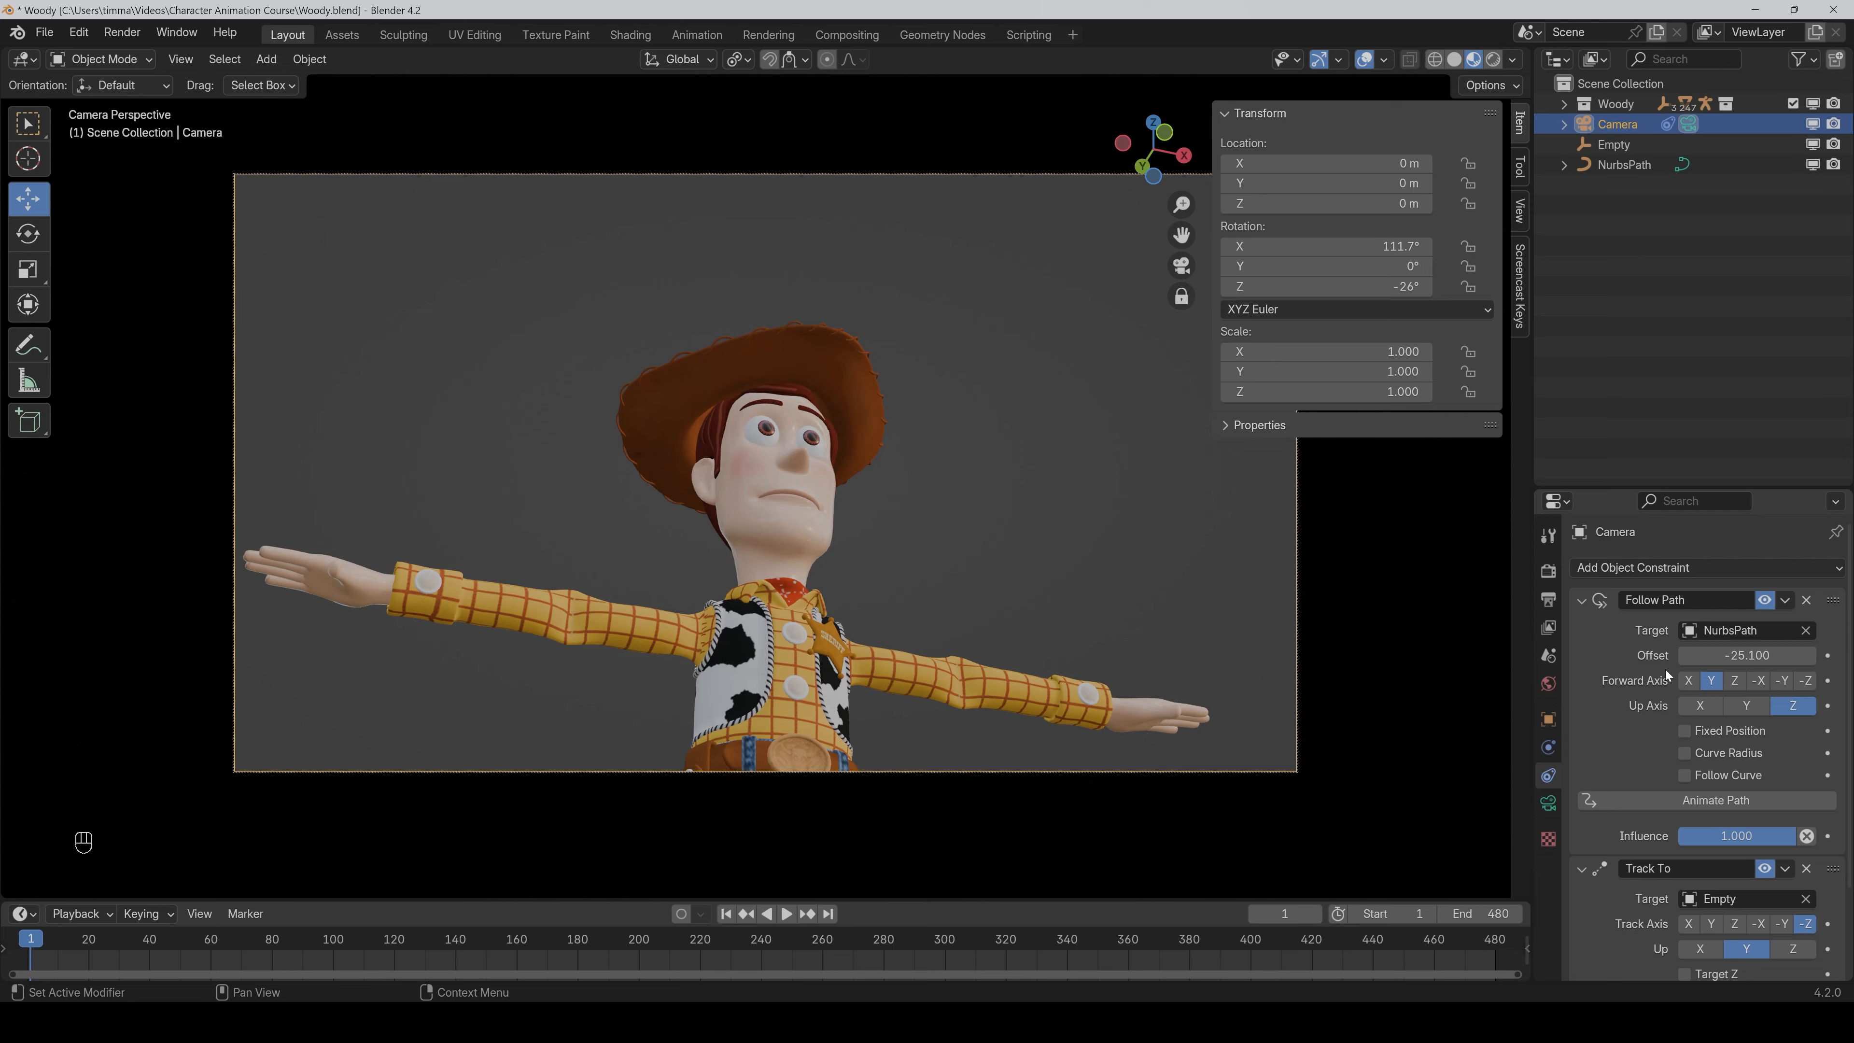
{"action": "left_click_drag", "start_coordinate": [1745, 655], "coordinate": [1690, 655]}
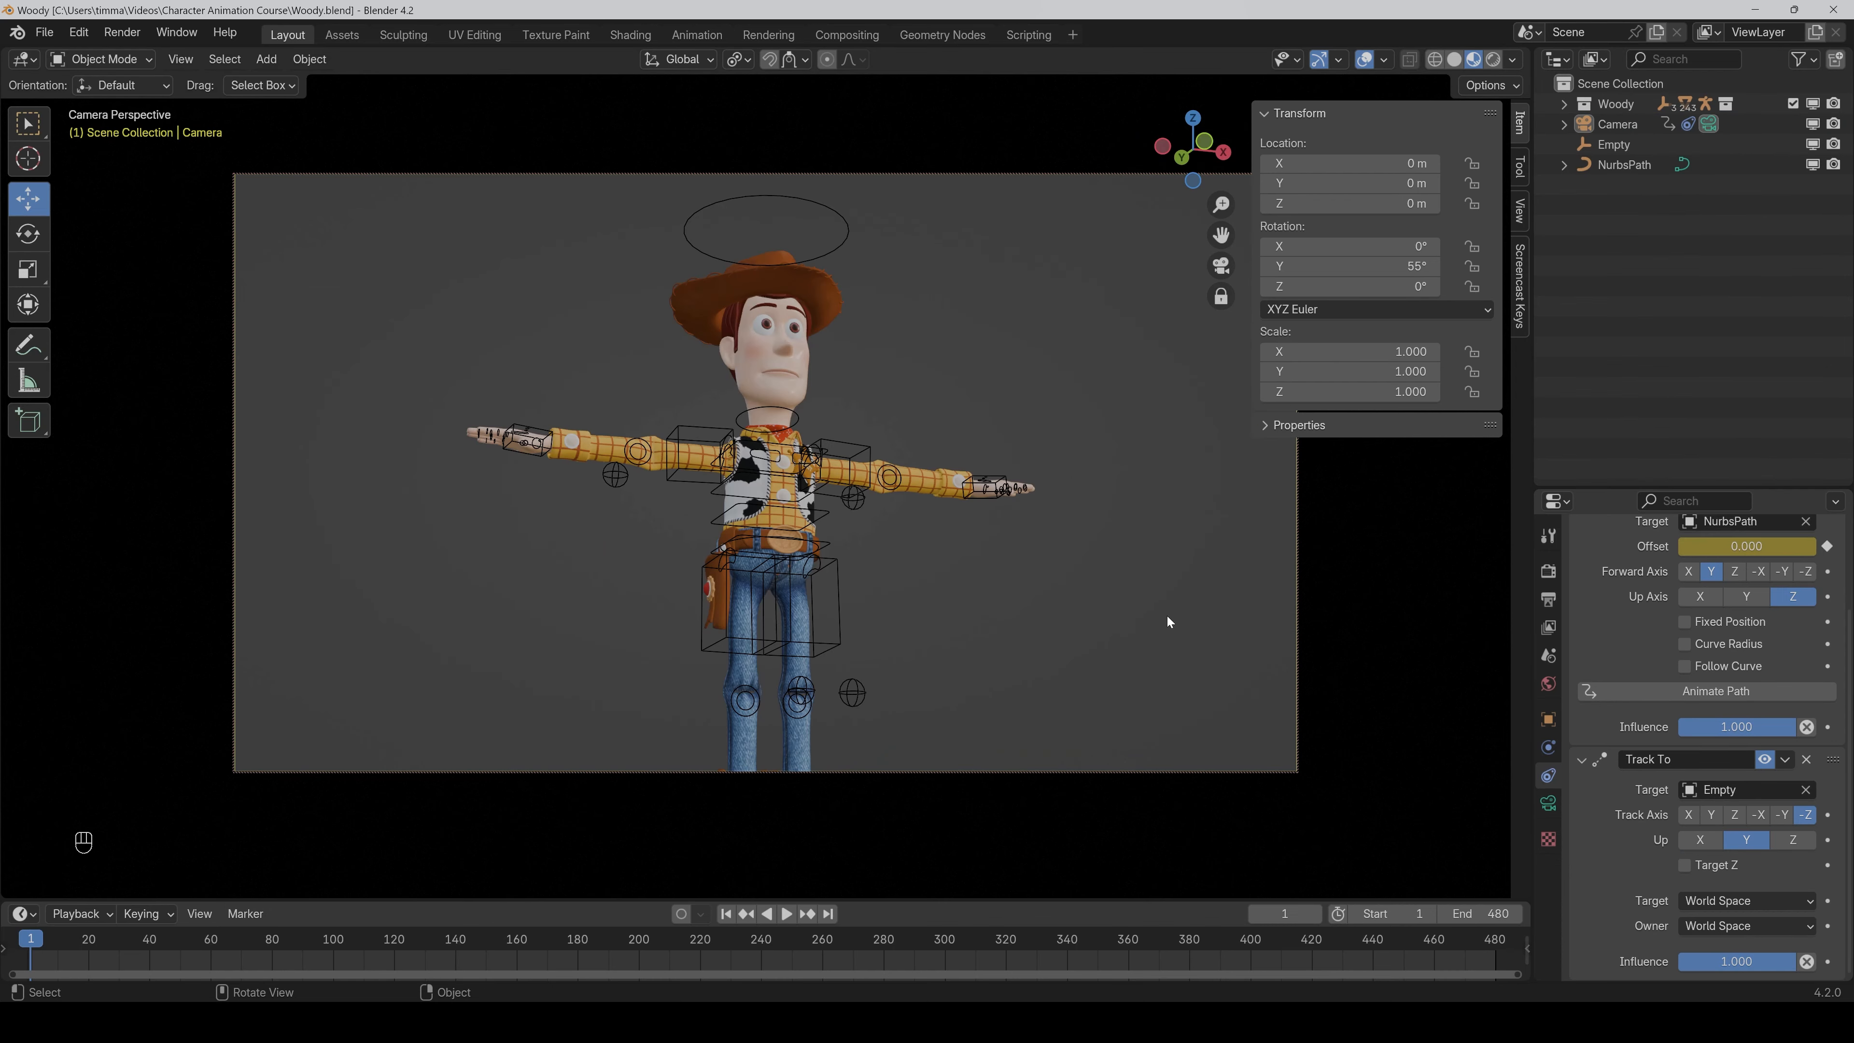
Try the character's rig with the bone head.x as the Track To target, and look through the camera.
{"action": "left_click", "coordinate": [1807, 793]}
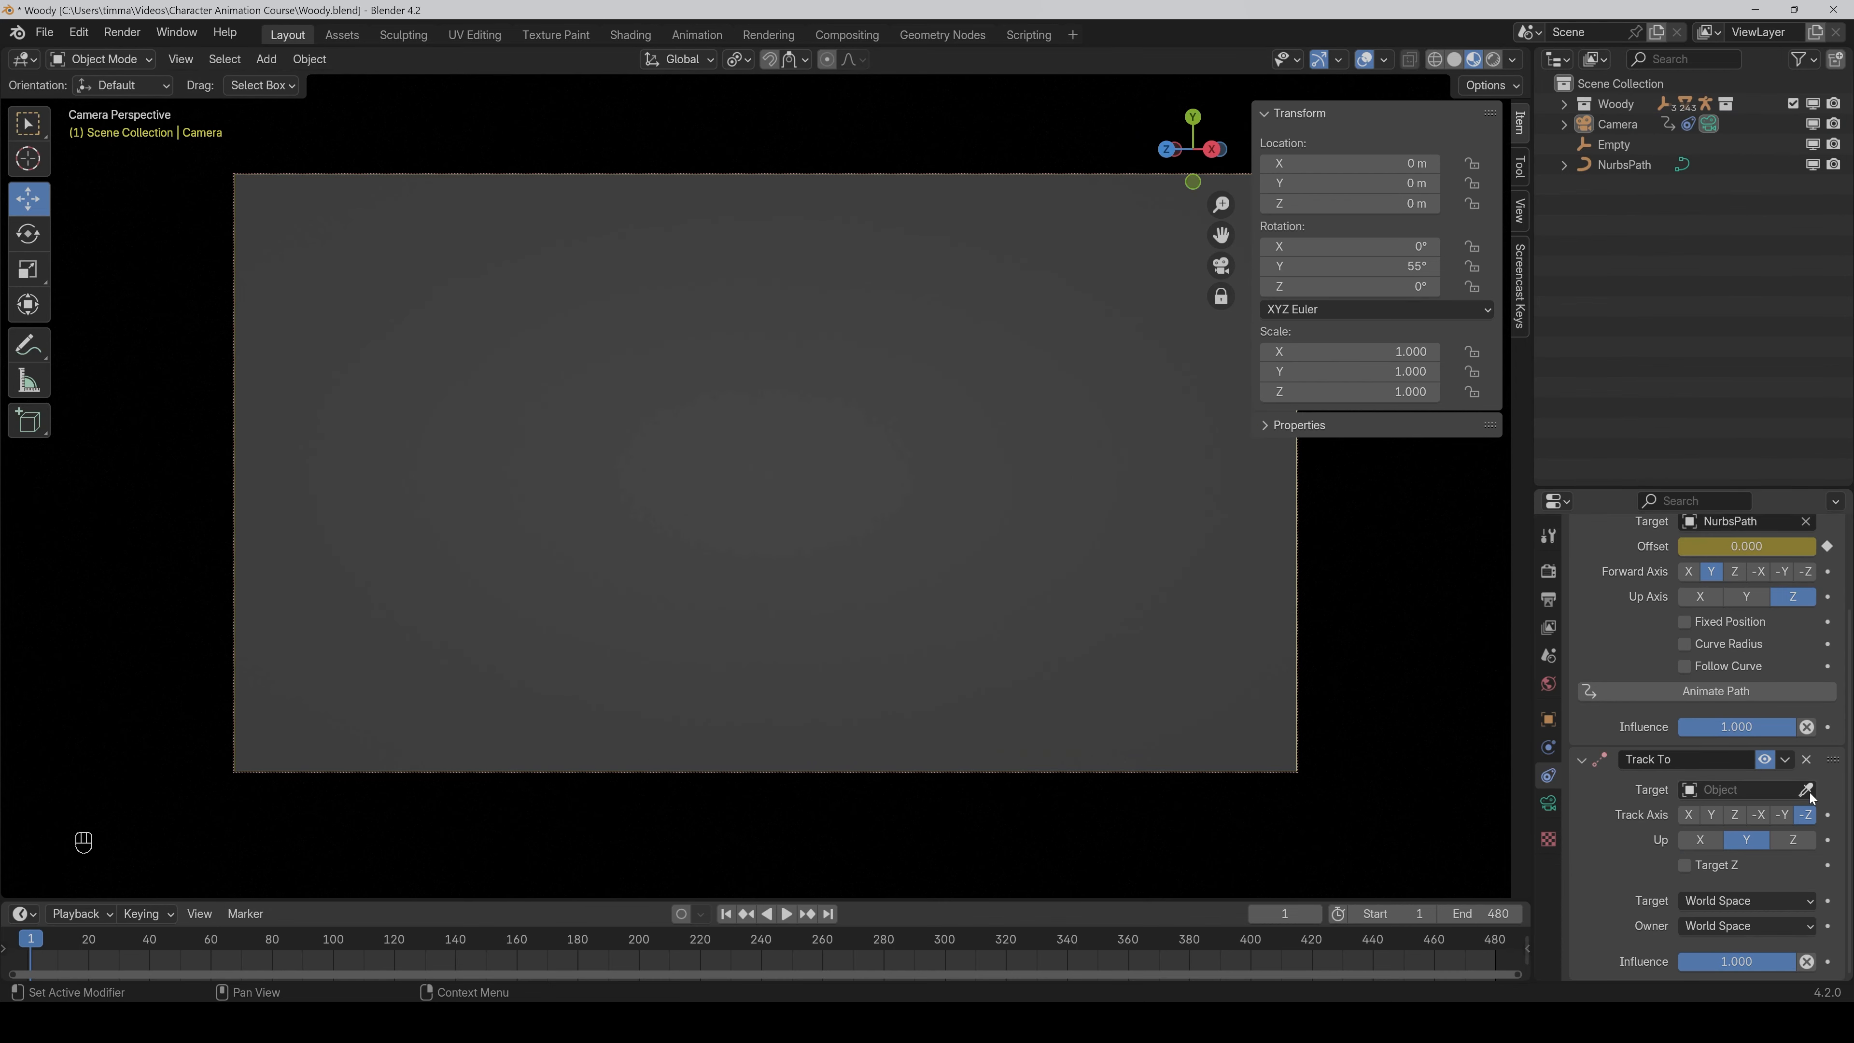
{"action": "left_click", "coordinate": [1221, 265]}
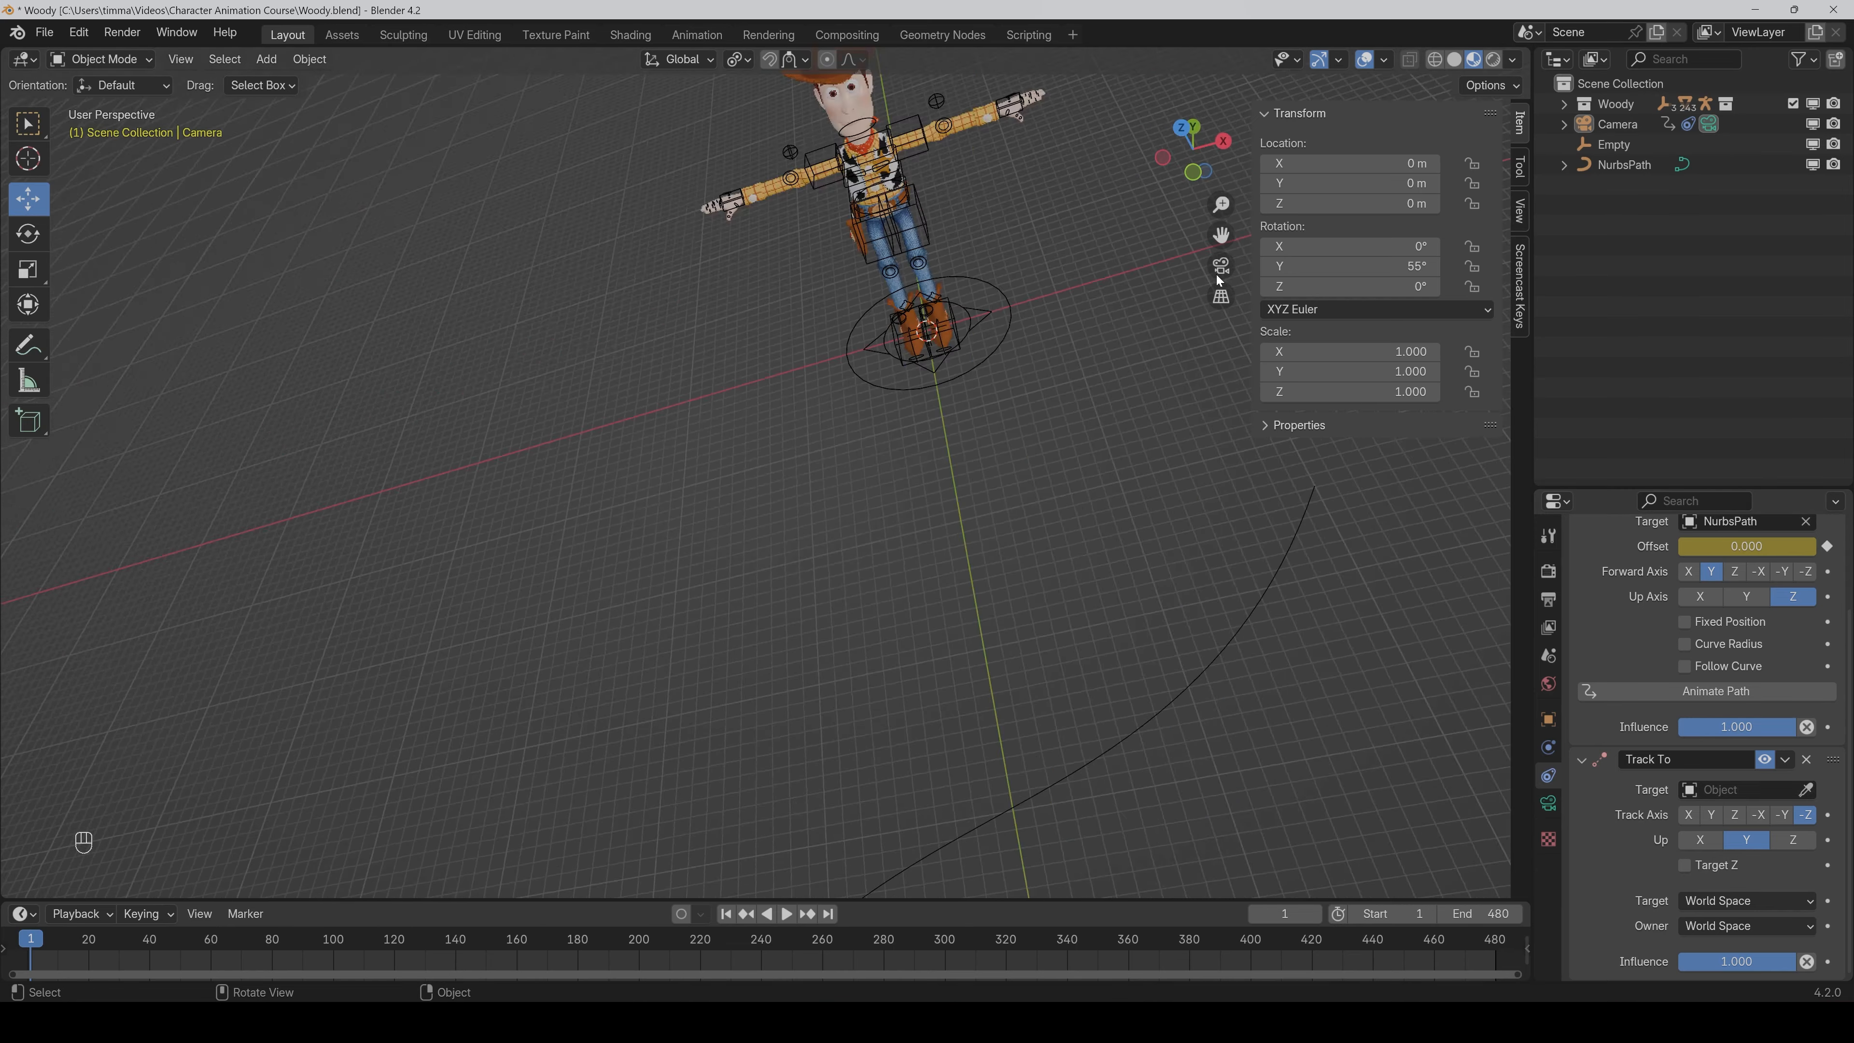
{"action": "scroll", "coordinate": [885, 553], "scroll_direction": "up", "scroll_amount": 4}
{"action": "scroll", "coordinate": [889, 557], "scroll_direction": "up", "scroll_amount": 1}
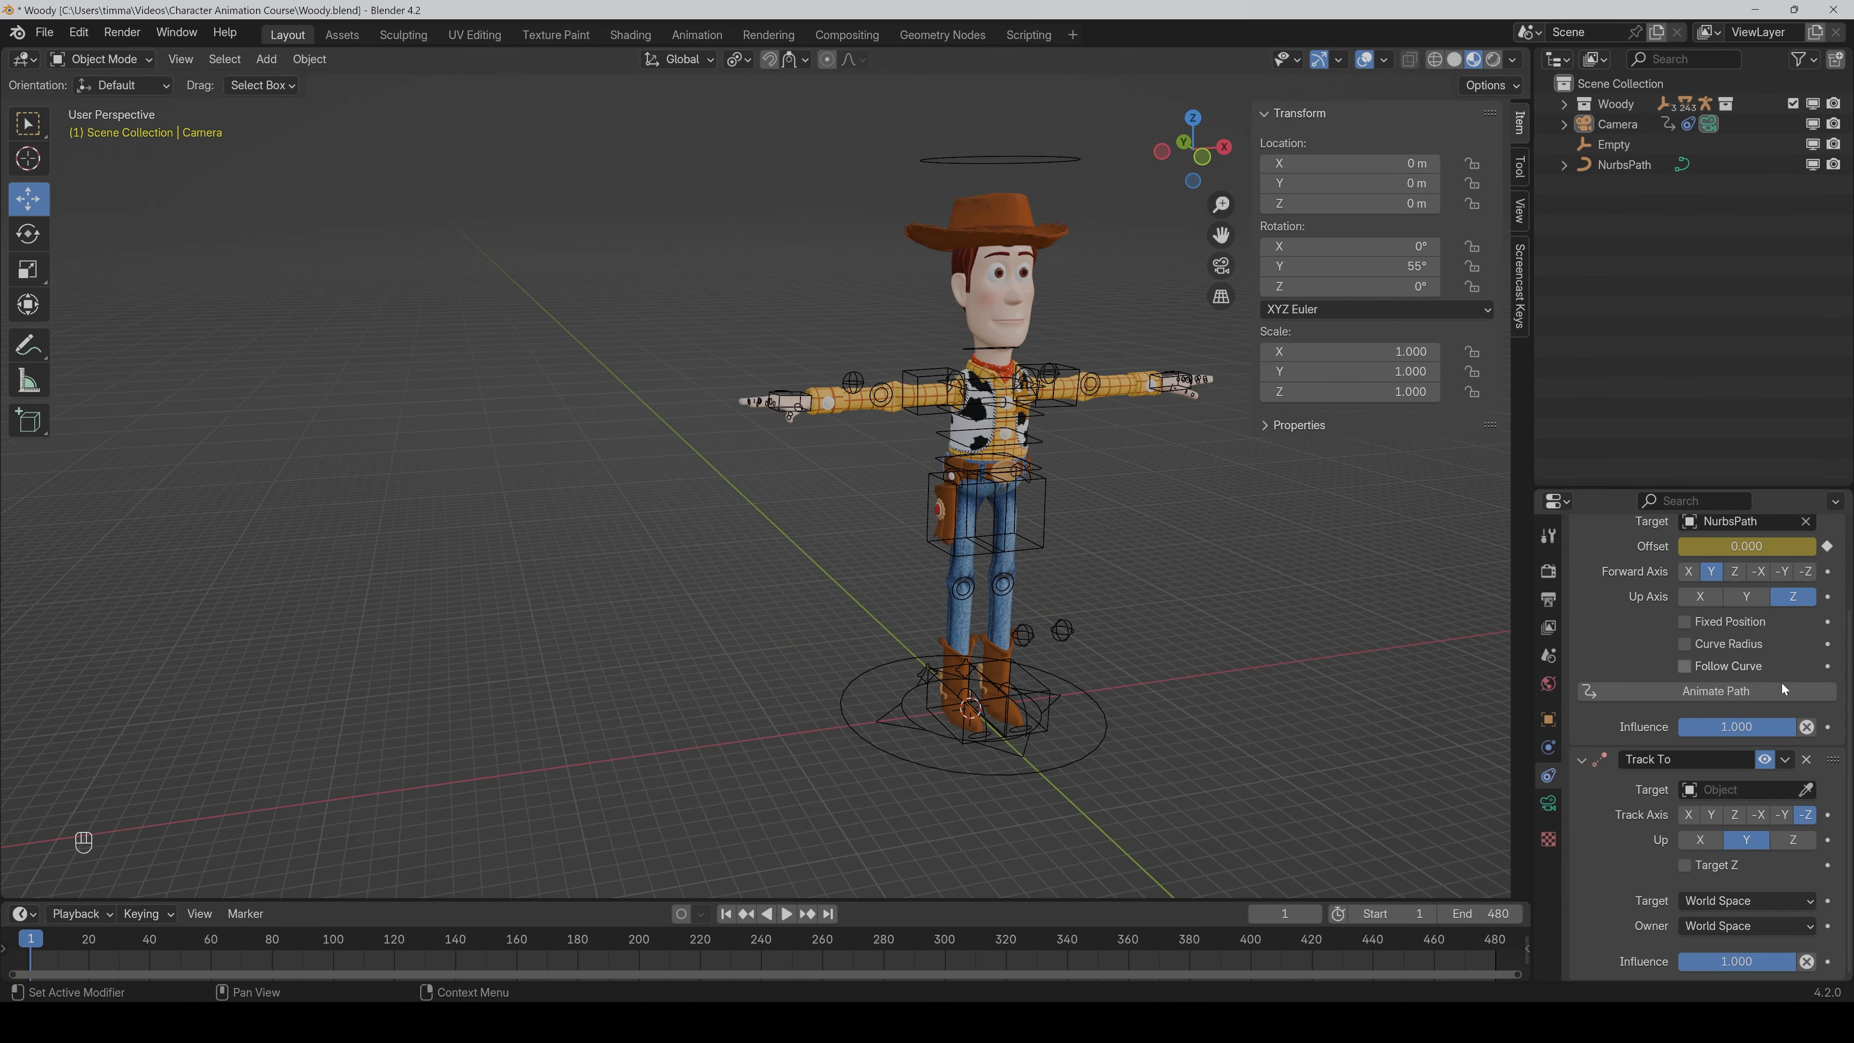
{"action": "left_click", "coordinate": [1806, 790]}
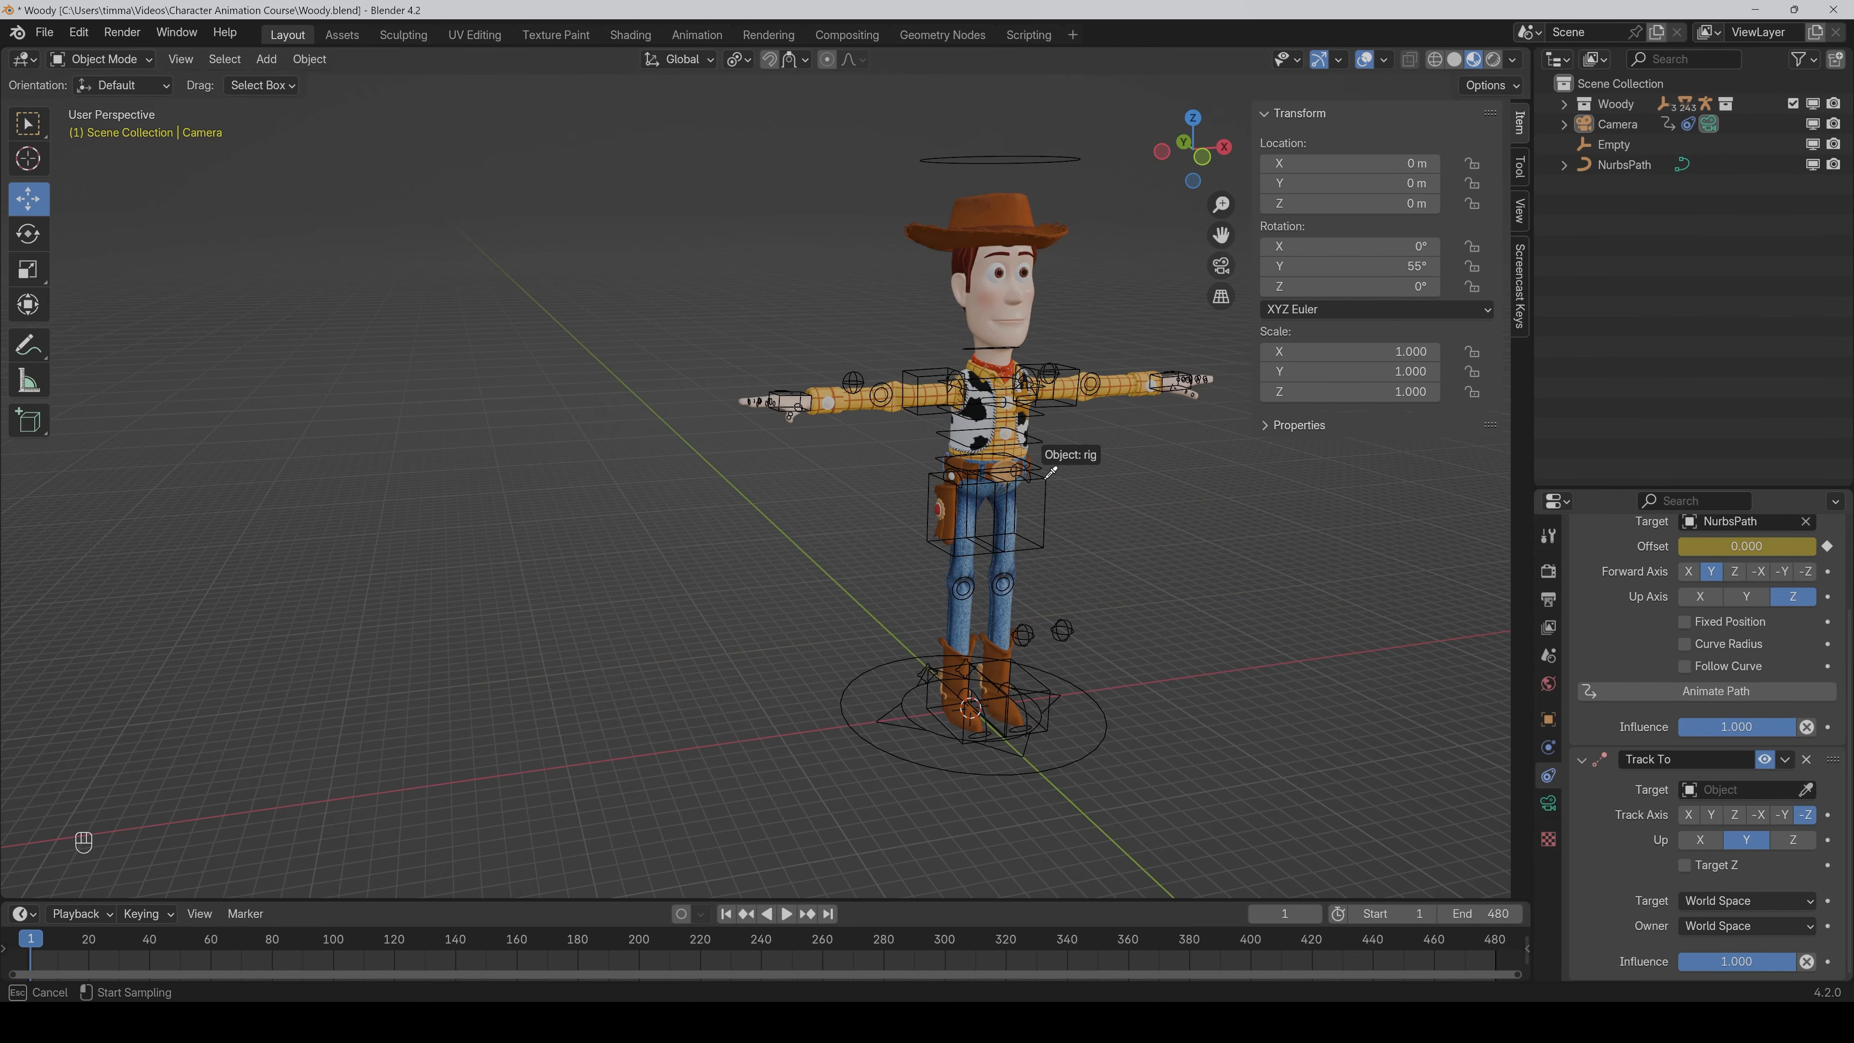
{"action": "left_click", "coordinate": [1062, 473]}
{"action": "left_click", "coordinate": [1721, 815]}
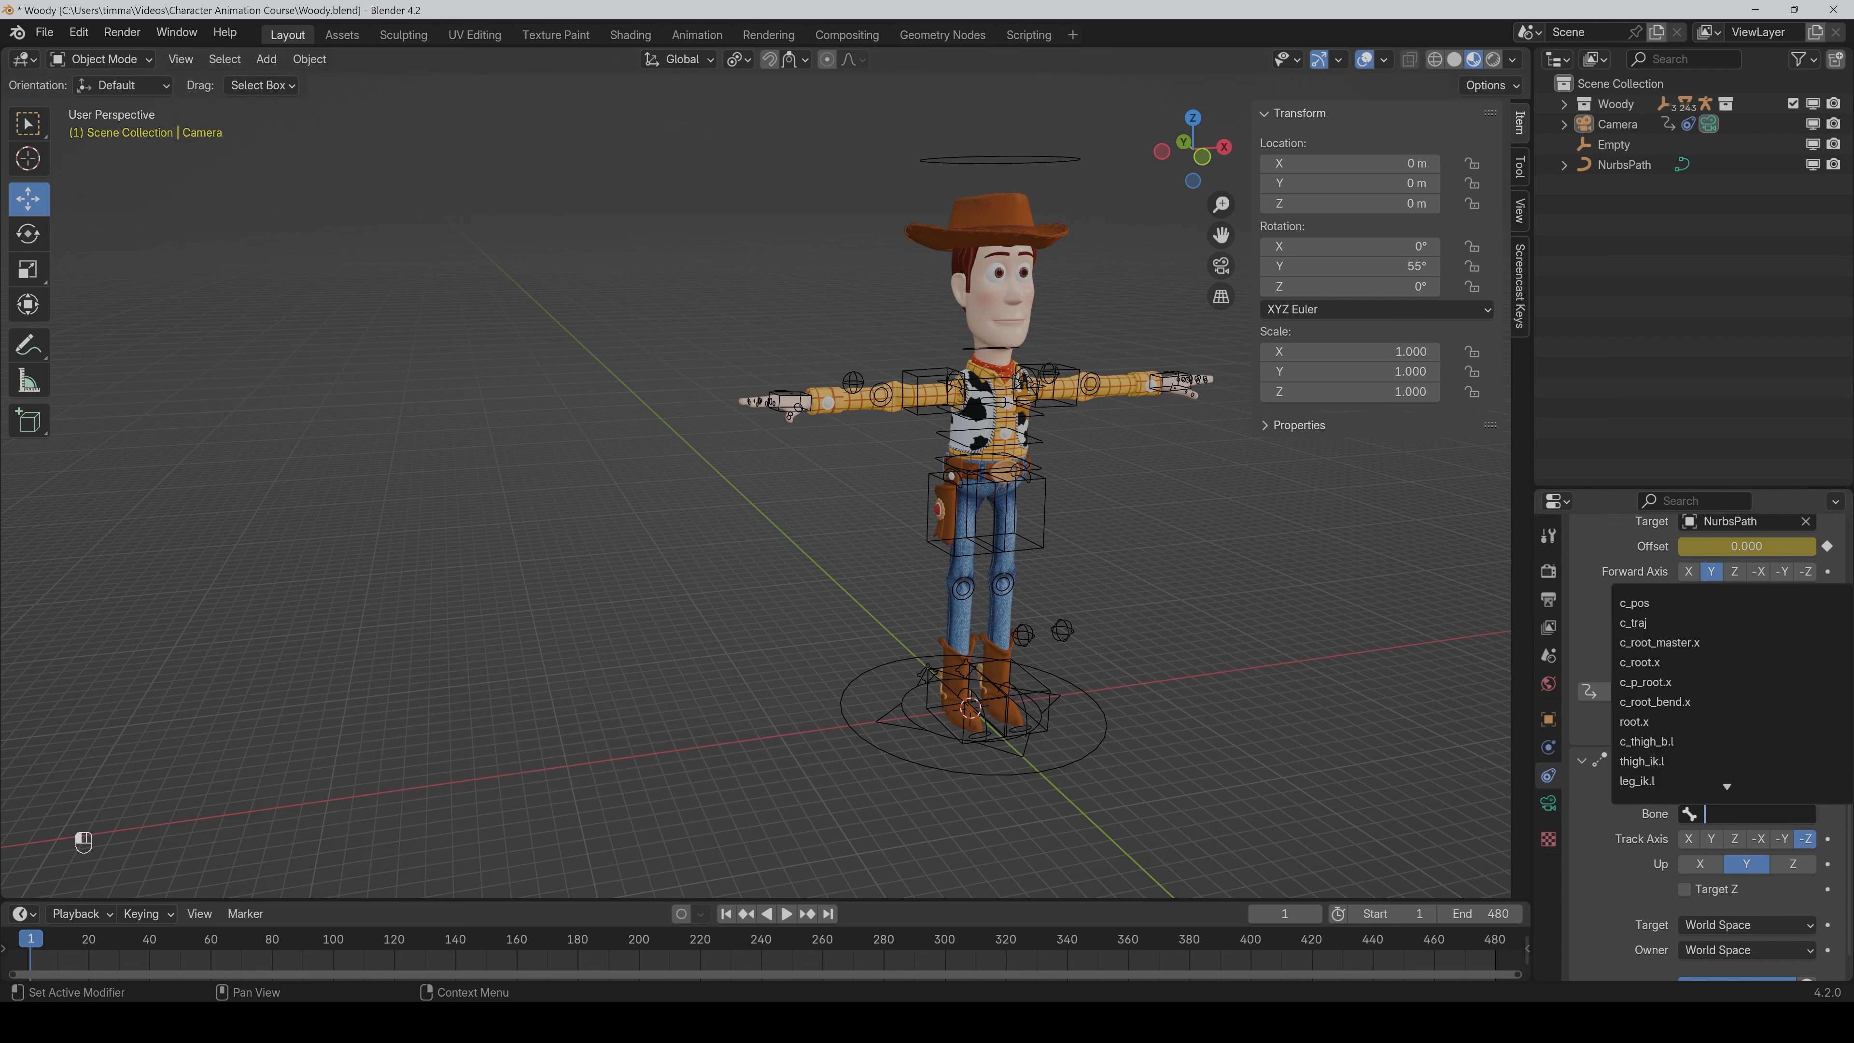
{"action": "type", "text": "head"}
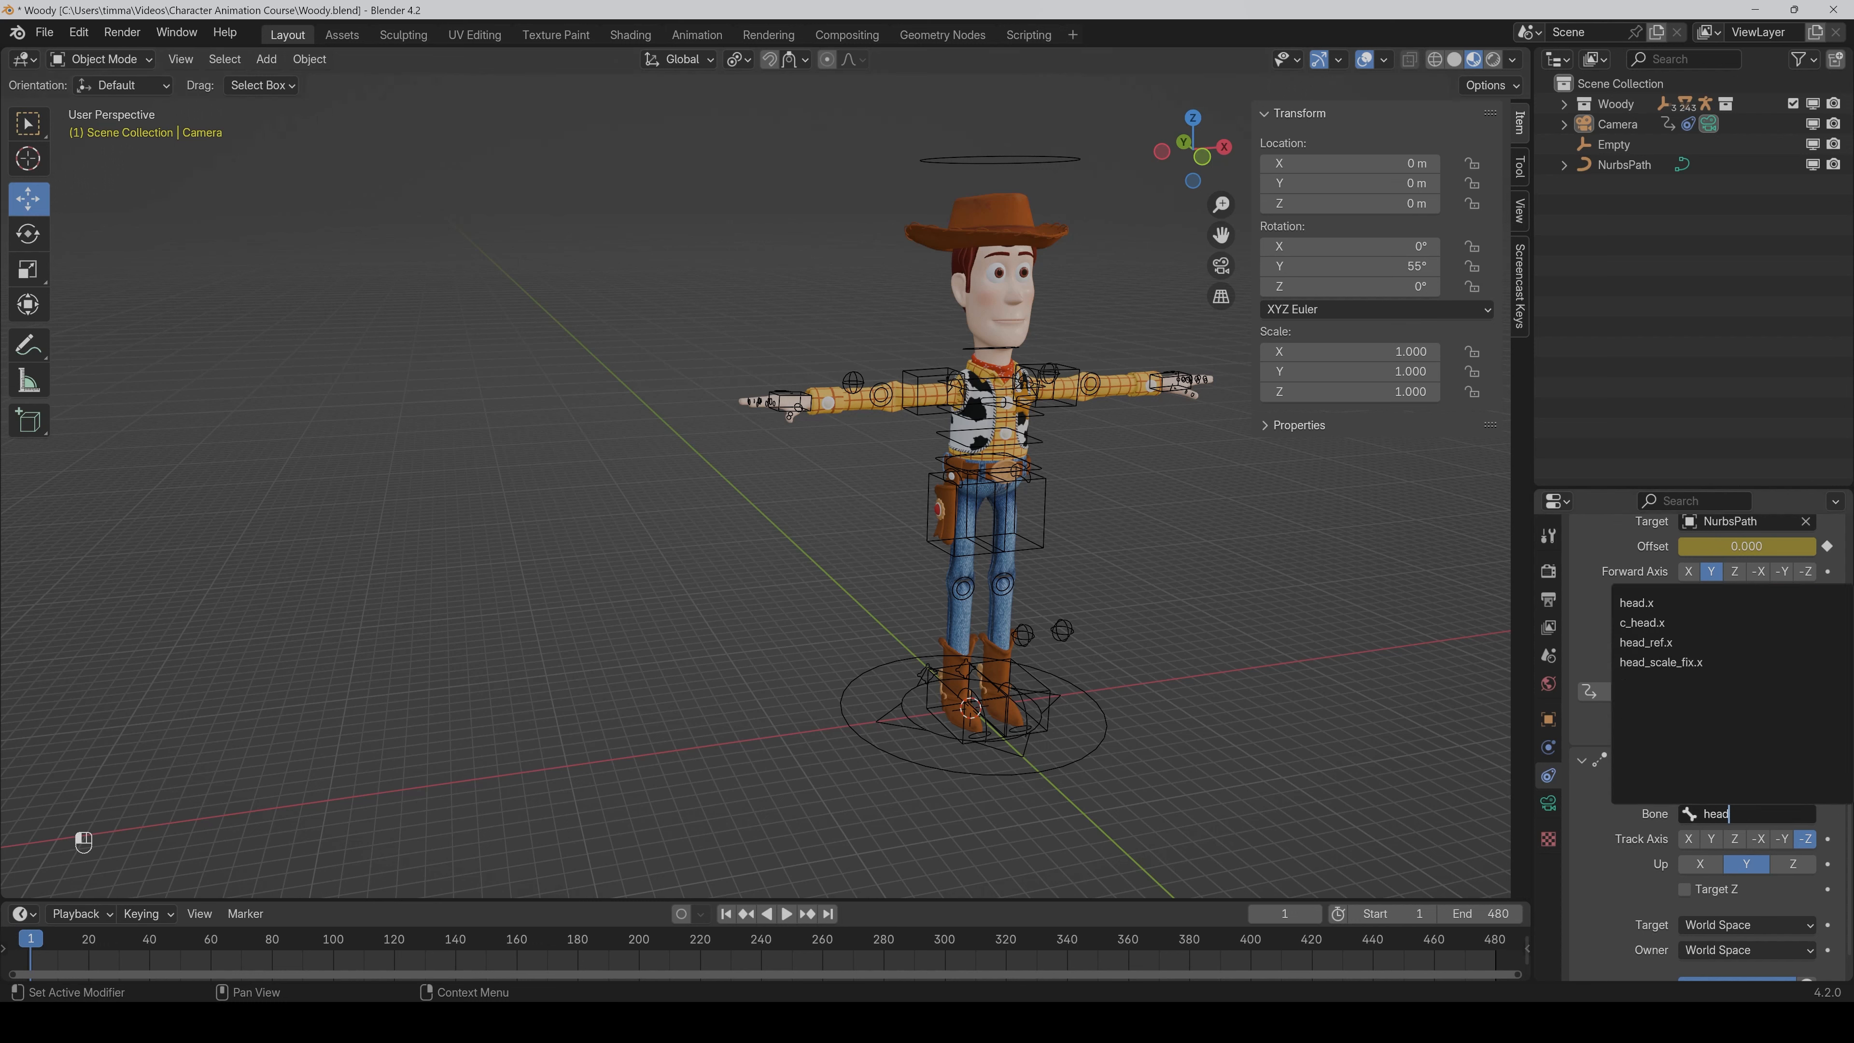
{"action": "left_click", "coordinate": [1636, 602]}
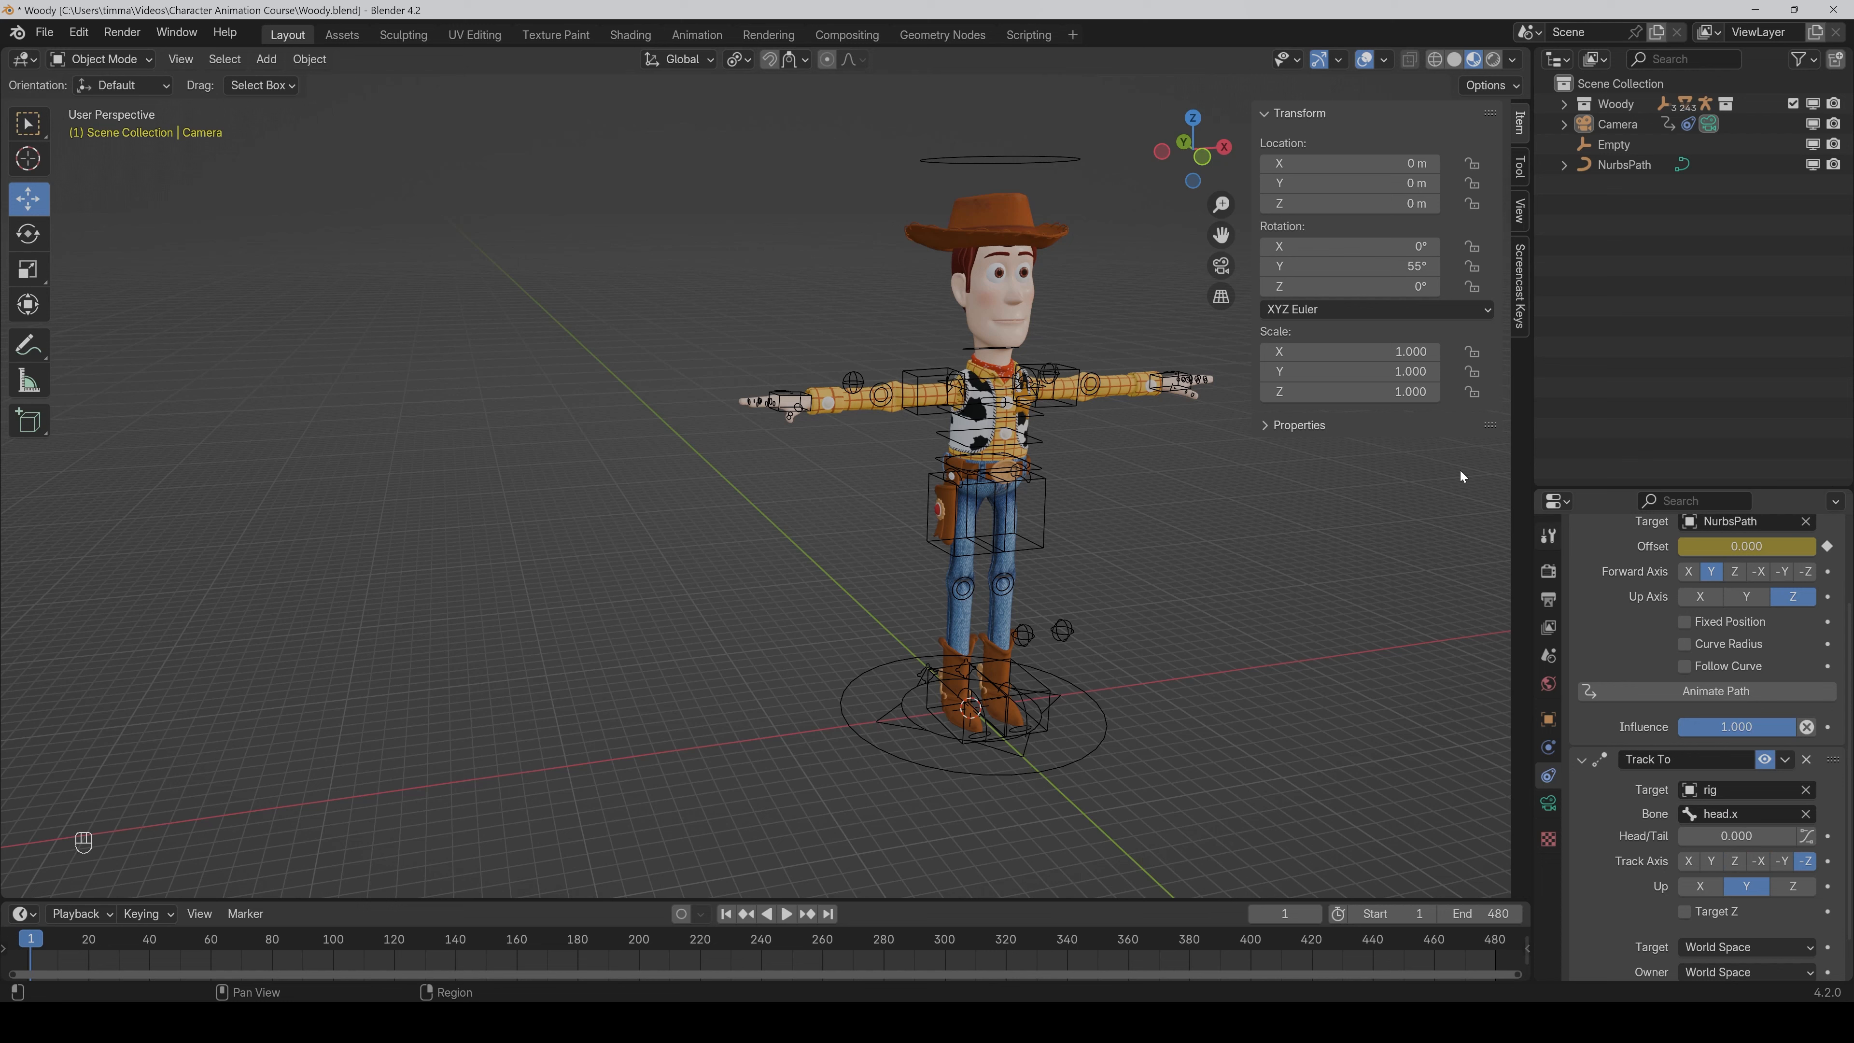
{"action": "left_click", "coordinate": [1221, 266]}
{"action": "left_click", "coordinate": [1221, 266]}
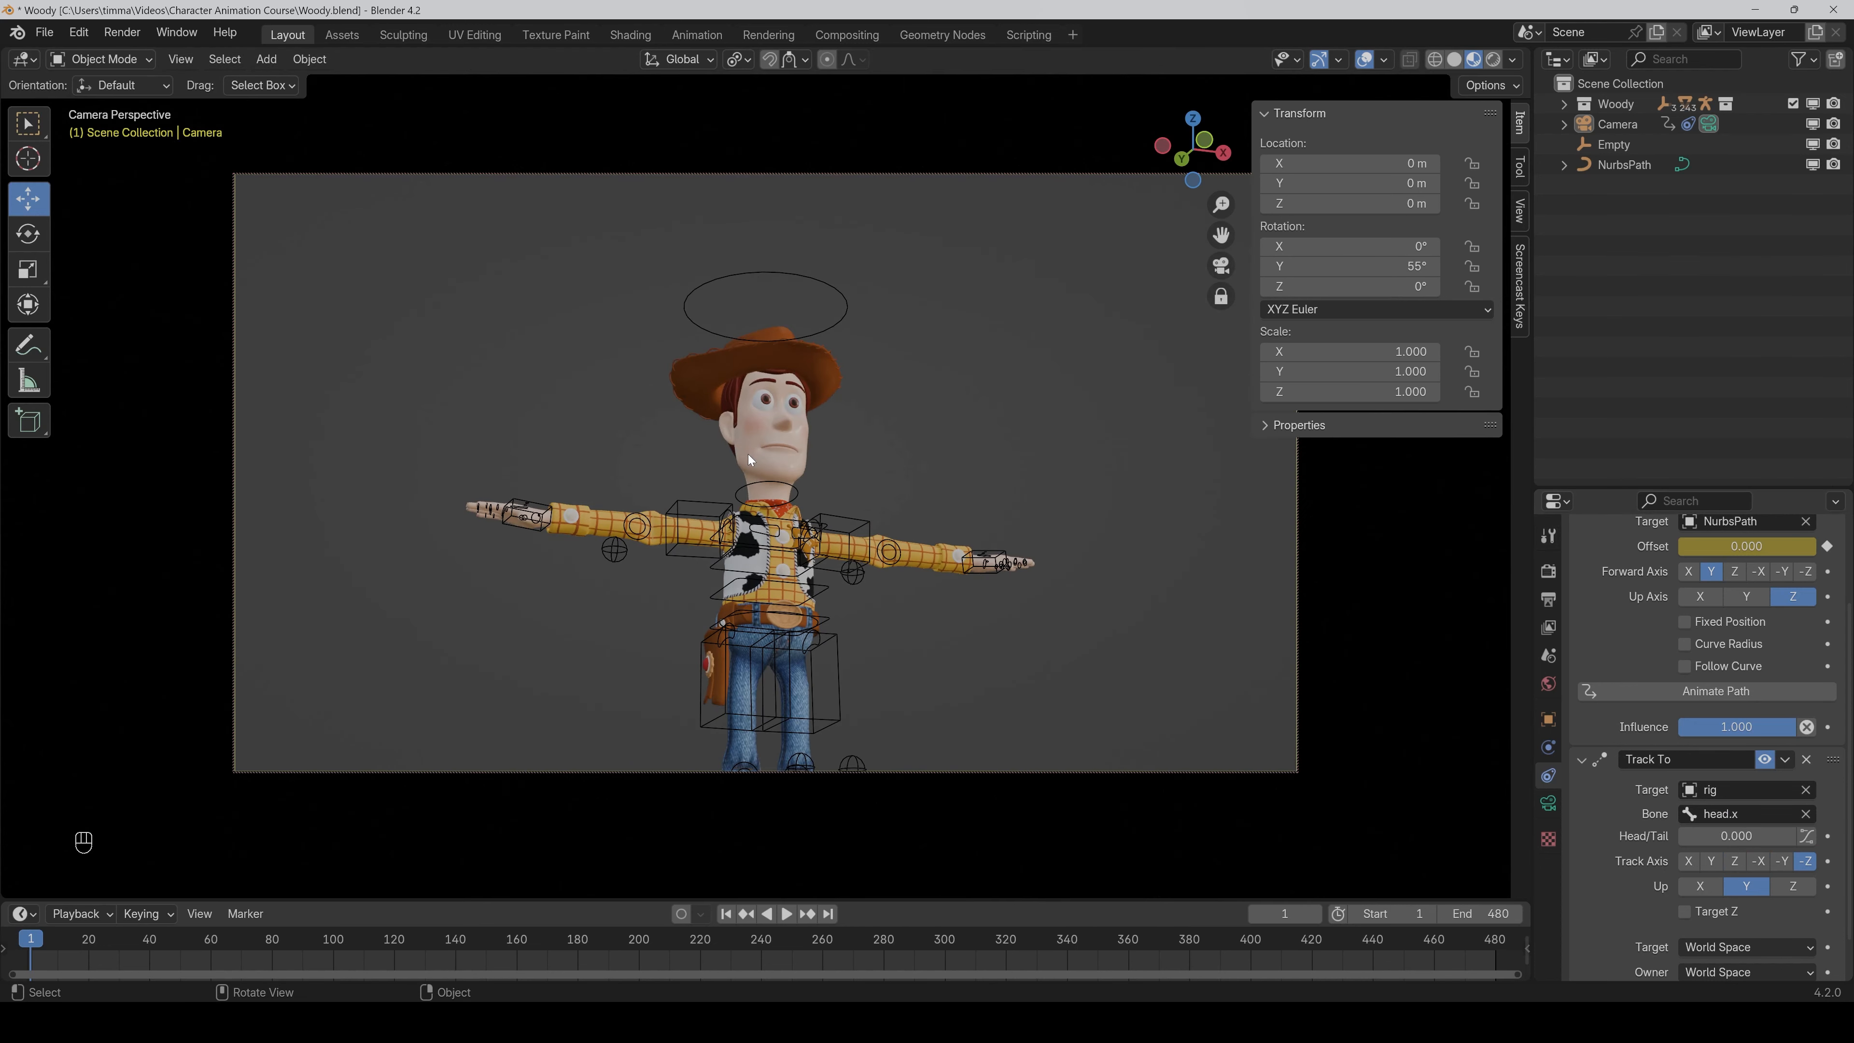
Undo the change of the Track To target to the rig's head bone.
{"action": "key", "text": "ctrl+z"}
{"action": "key", "text": "ctrl+z"}
{"action": "key", "text": "ctrl+z"}
{"action": "key", "text": "ctrl+z"}
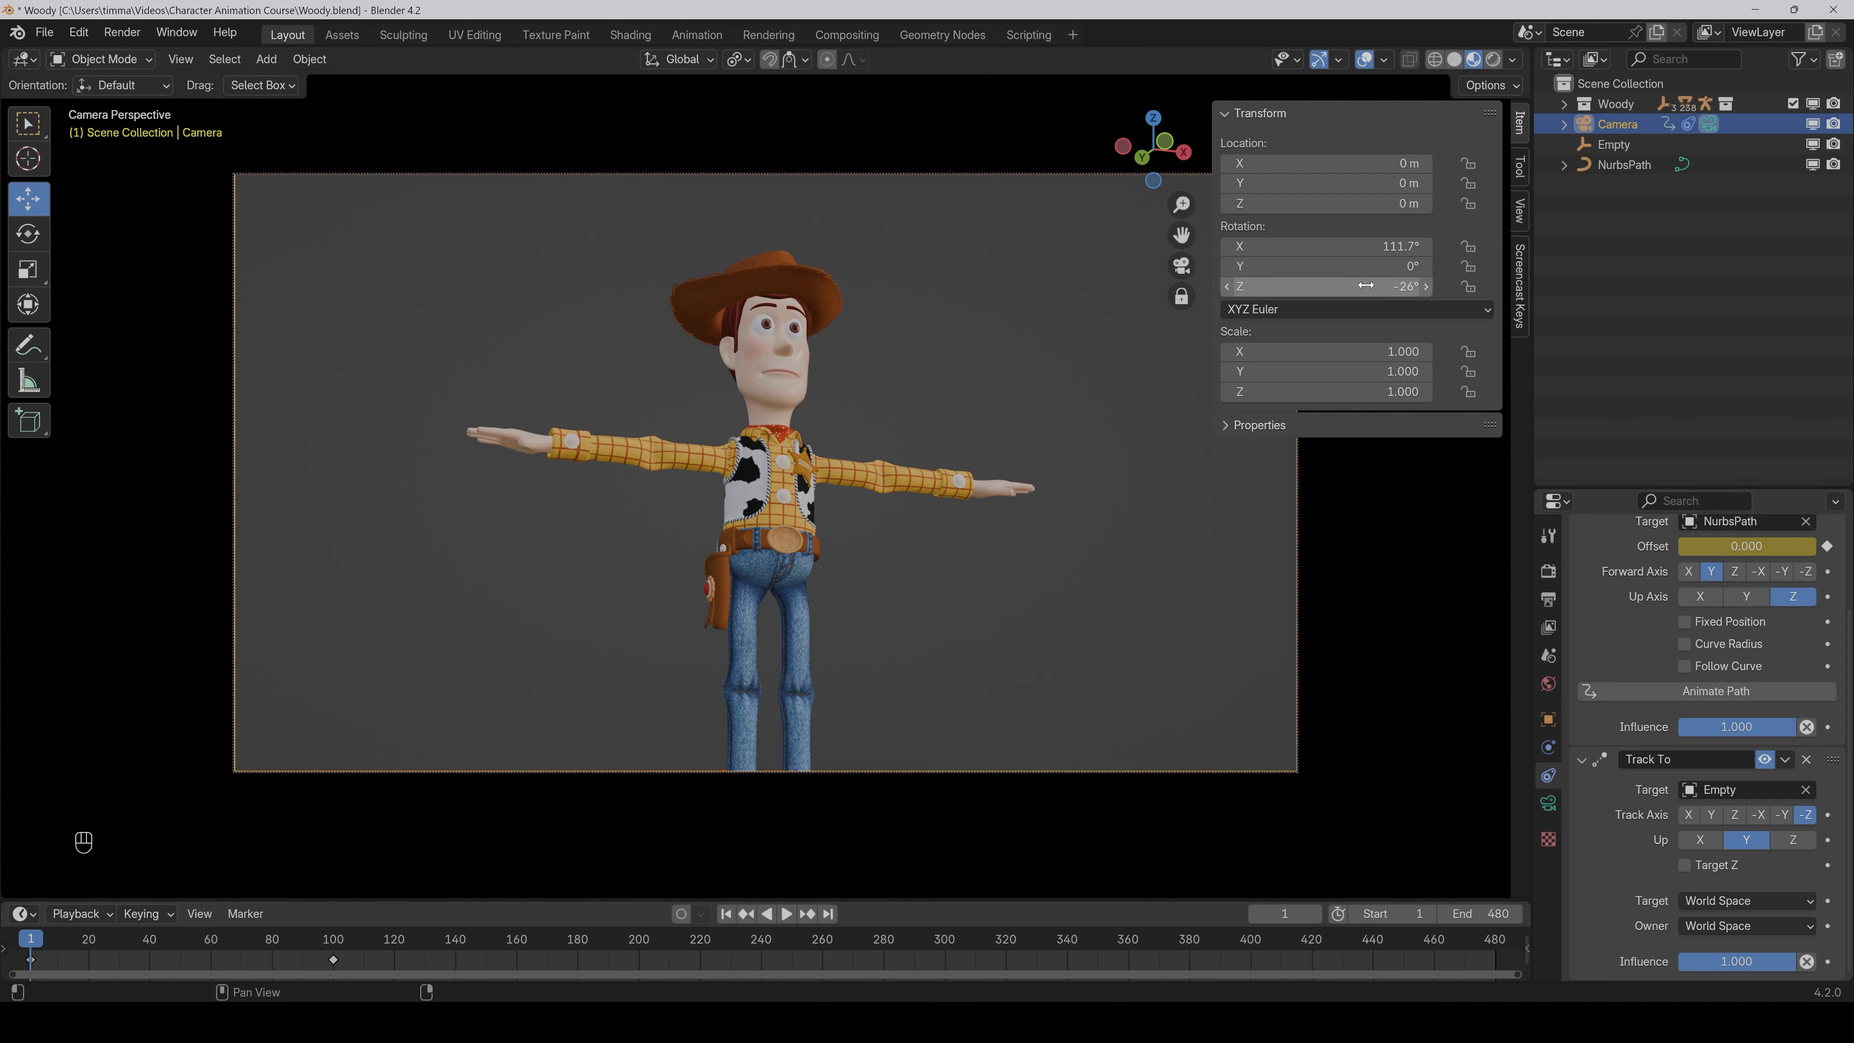
Reset the camera's rotation to 0° on all axes, and turn it to 55° on Y to test the Track To constraint.
{"action": "left_click_drag", "start_coordinate": [1374, 245], "coordinate": [1374, 286]}
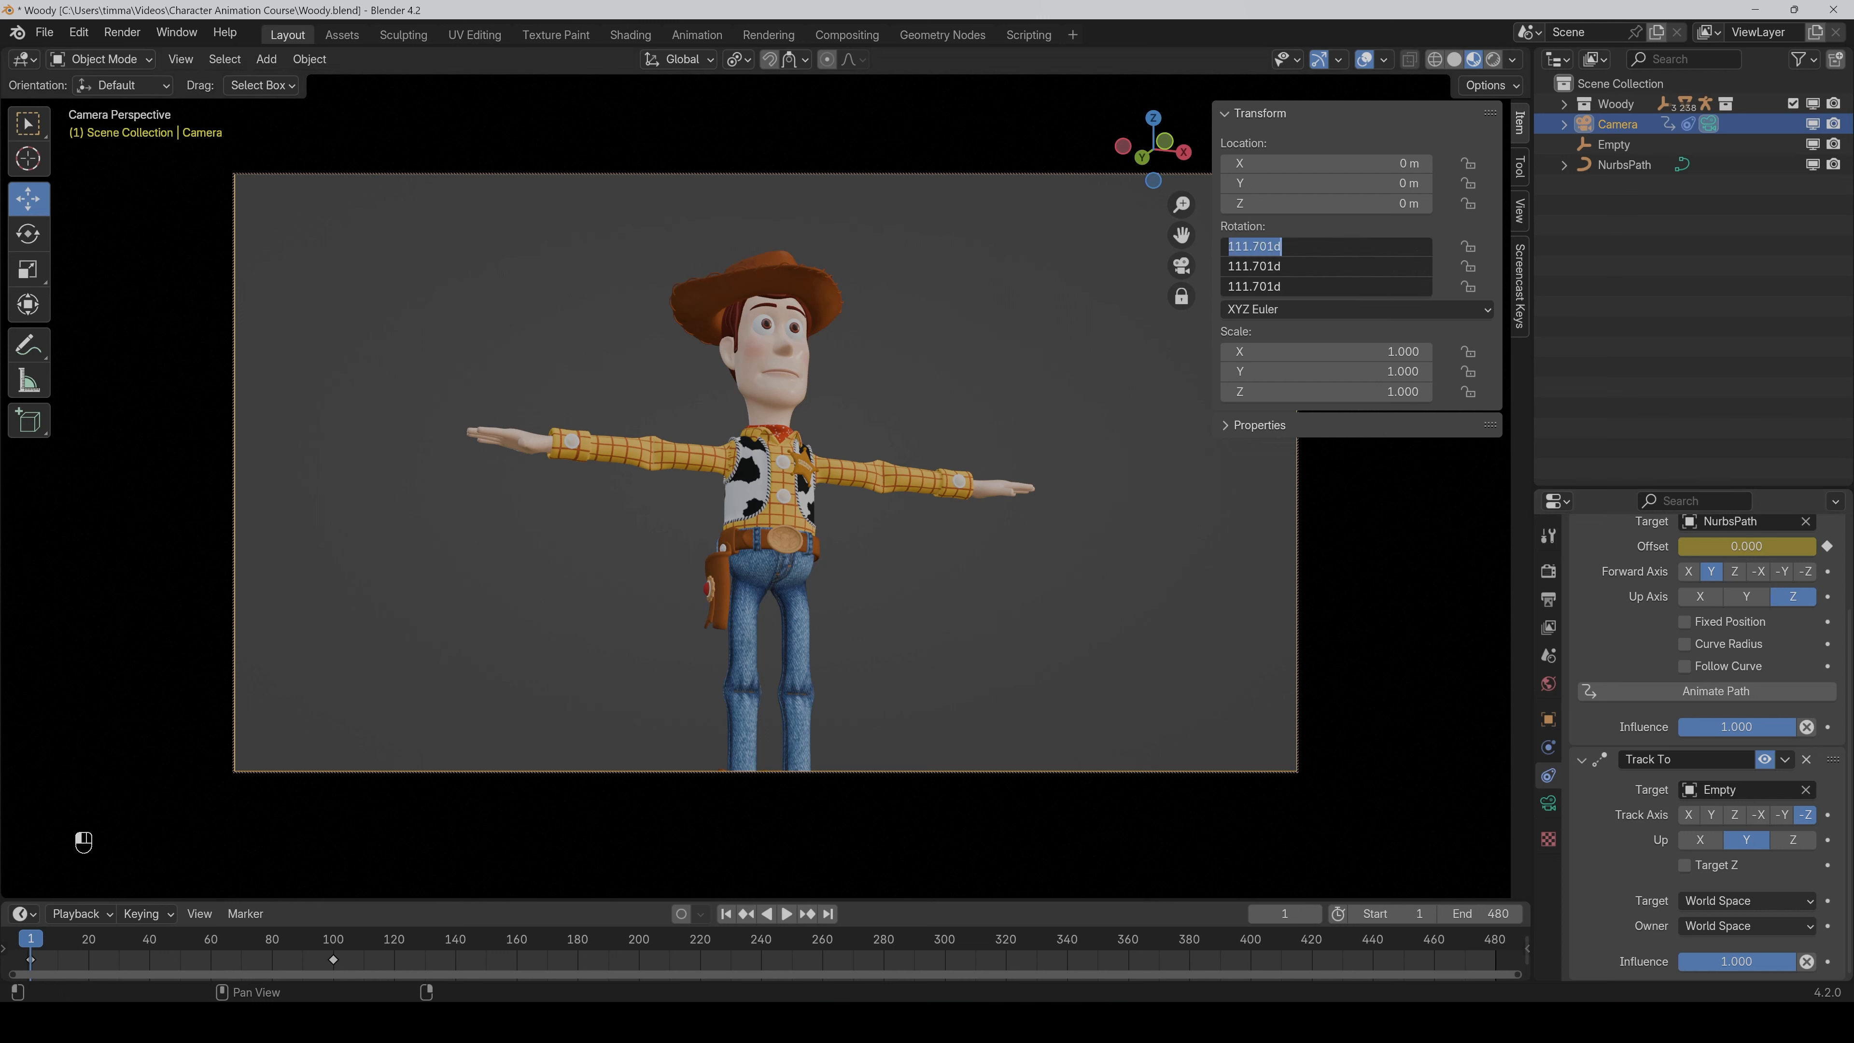
{"action": "type", "text": "0"}
{"action": "key", "text": "Return"}
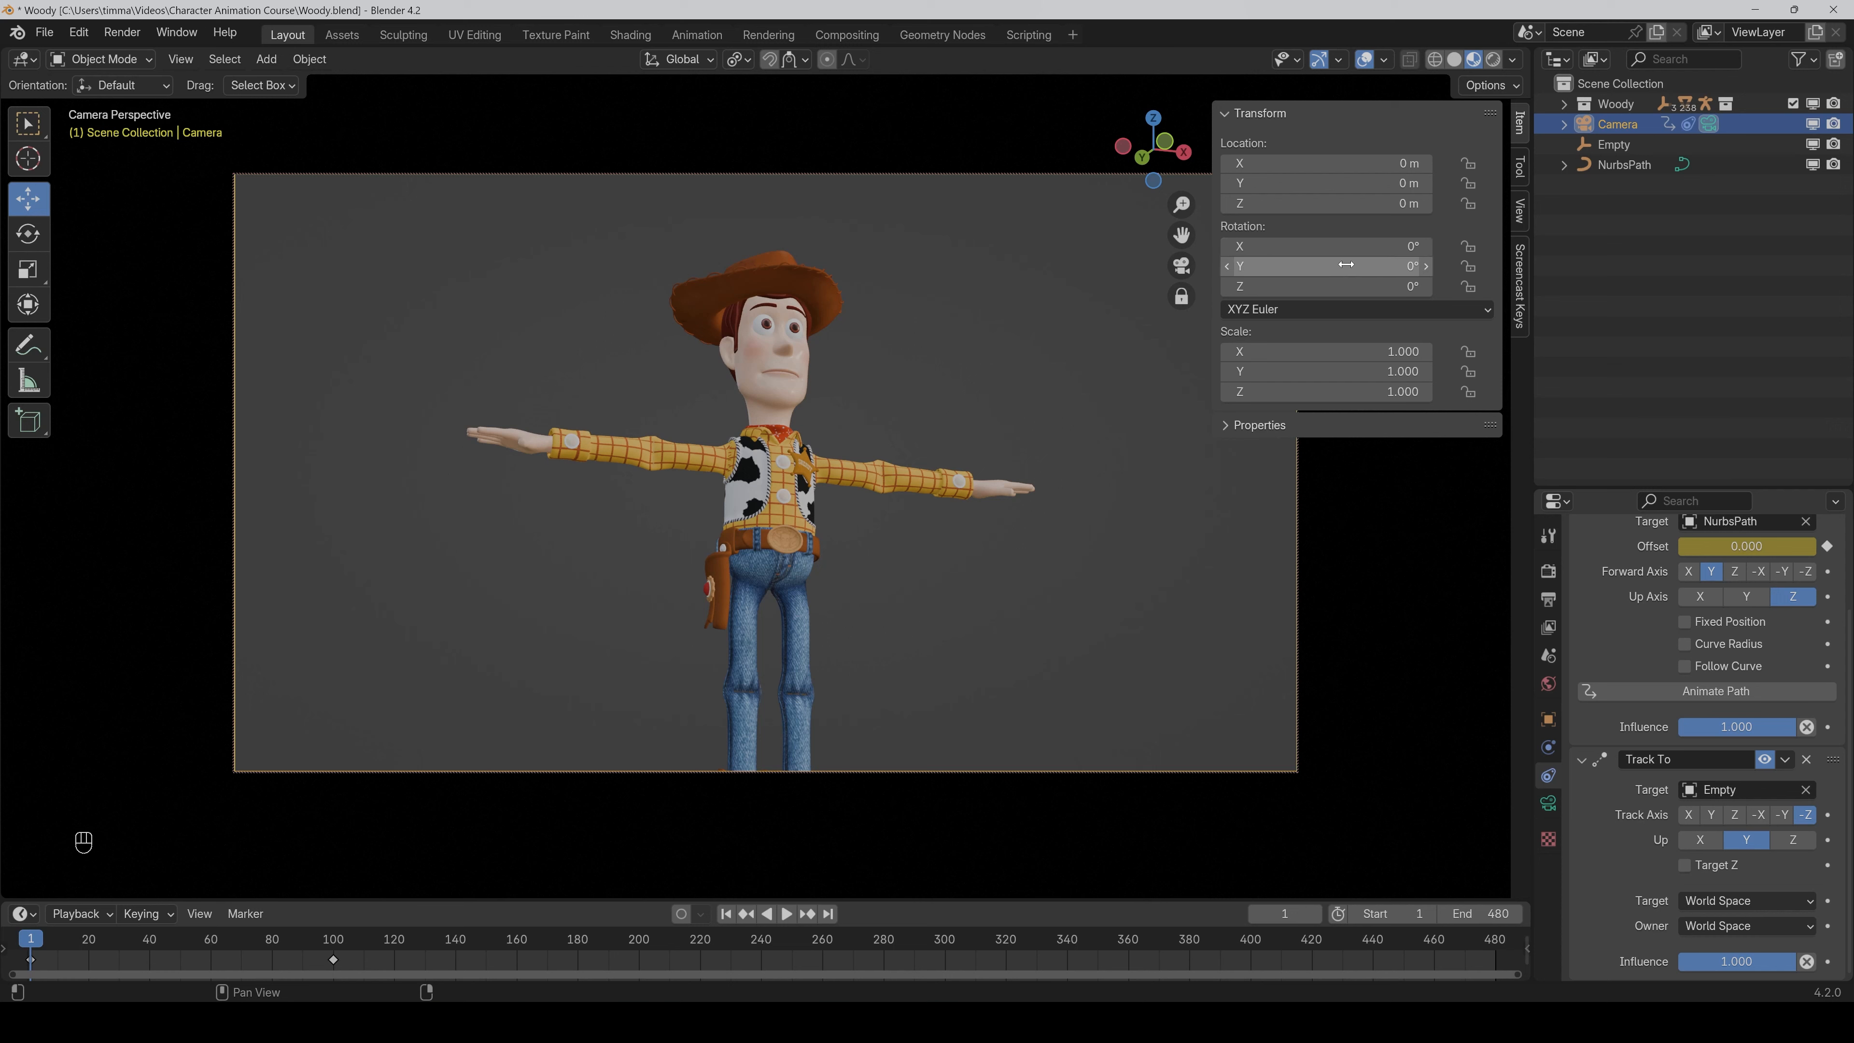
{"action": "left_click_drag", "start_coordinate": [1335, 260], "coordinate": [1375, 261]}
Add another Plain Axes Empty and rename it Camera Rotation.
{"action": "left_click", "coordinate": [267, 60]}
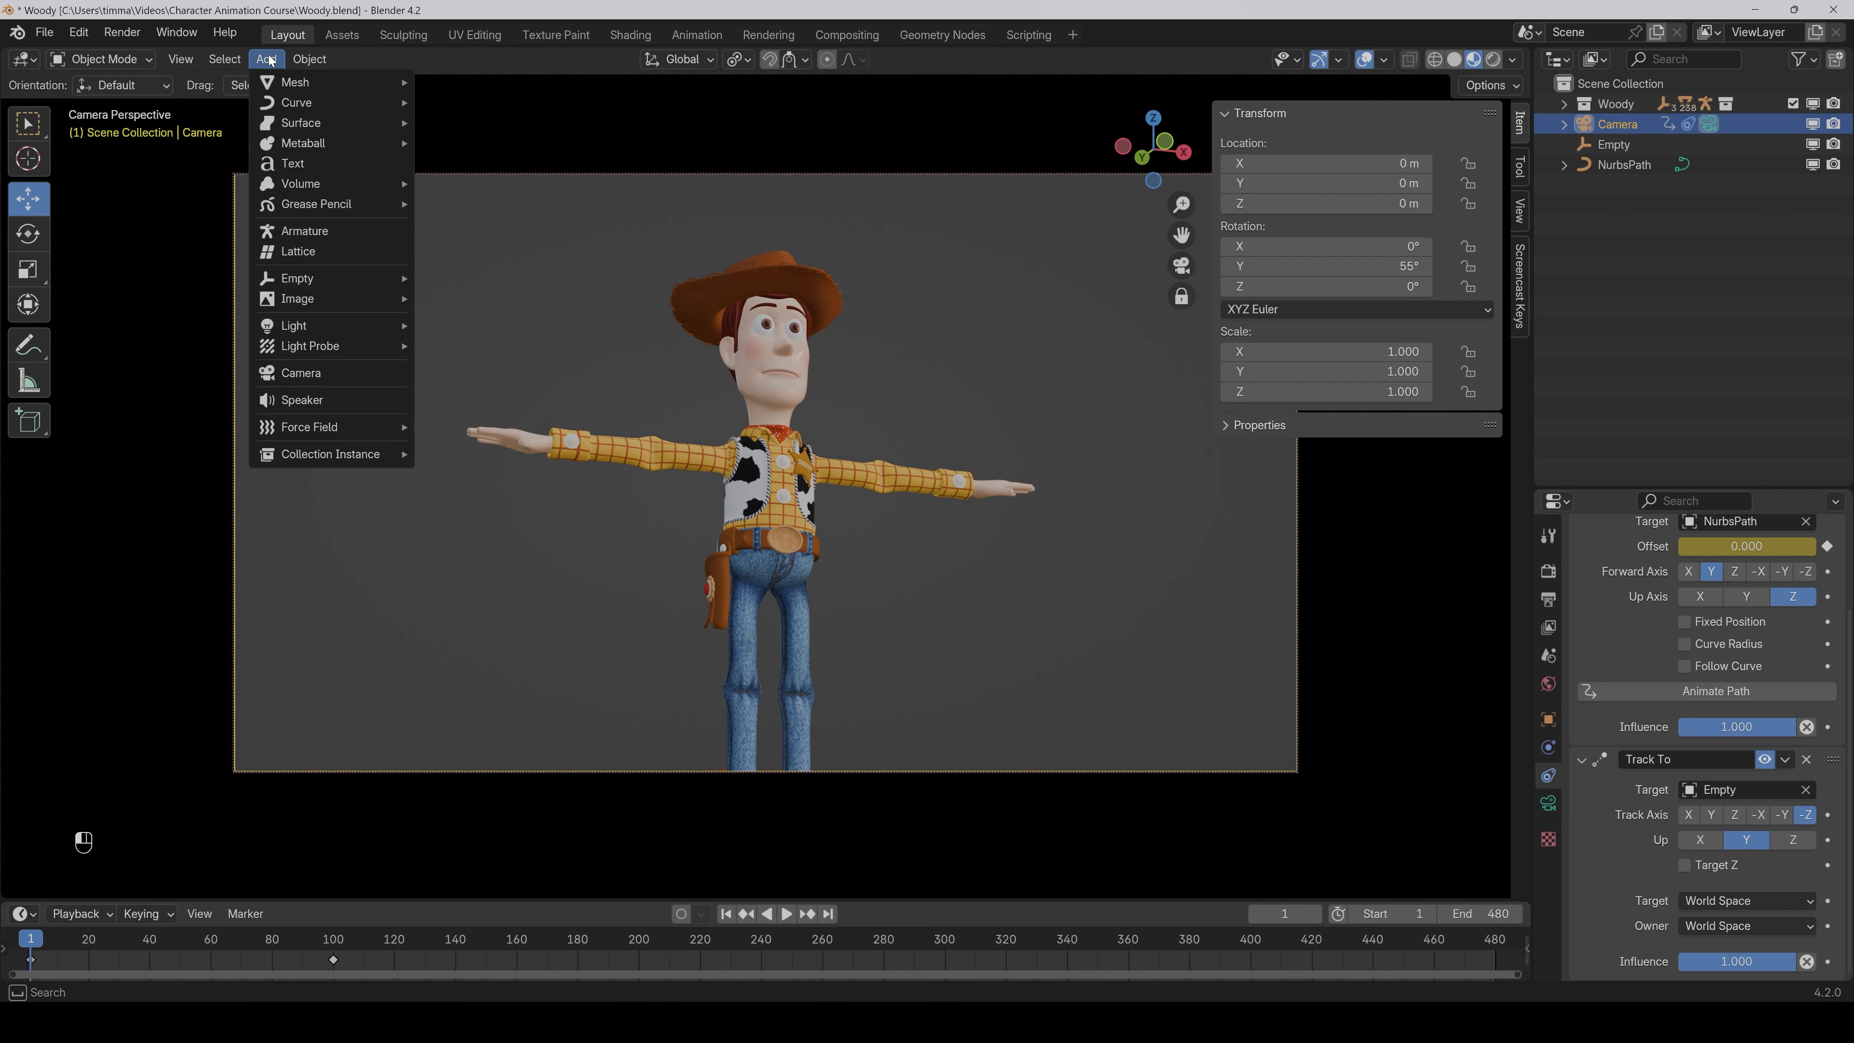
{"action": "mouse_move", "coordinate": [321, 279]}
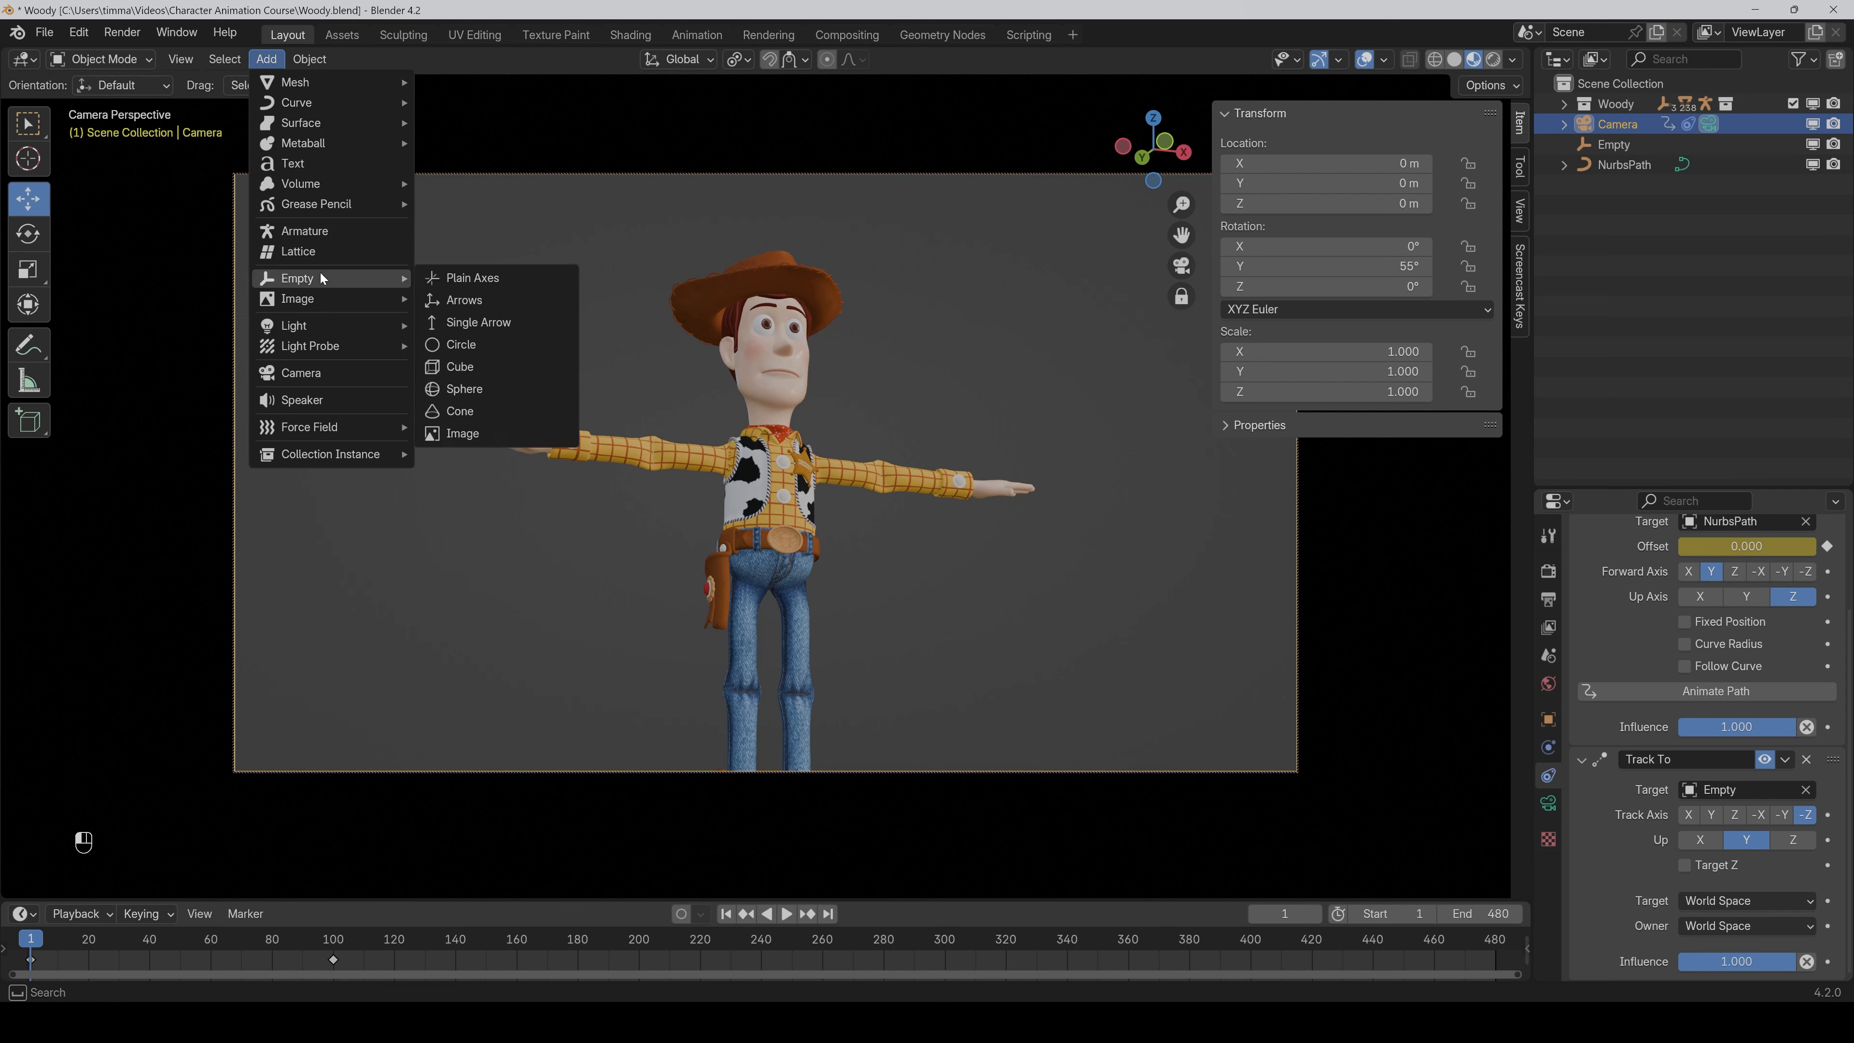
{"action": "left_click", "coordinate": [511, 281]}
{"action": "double_click", "coordinate": [1625, 164]}
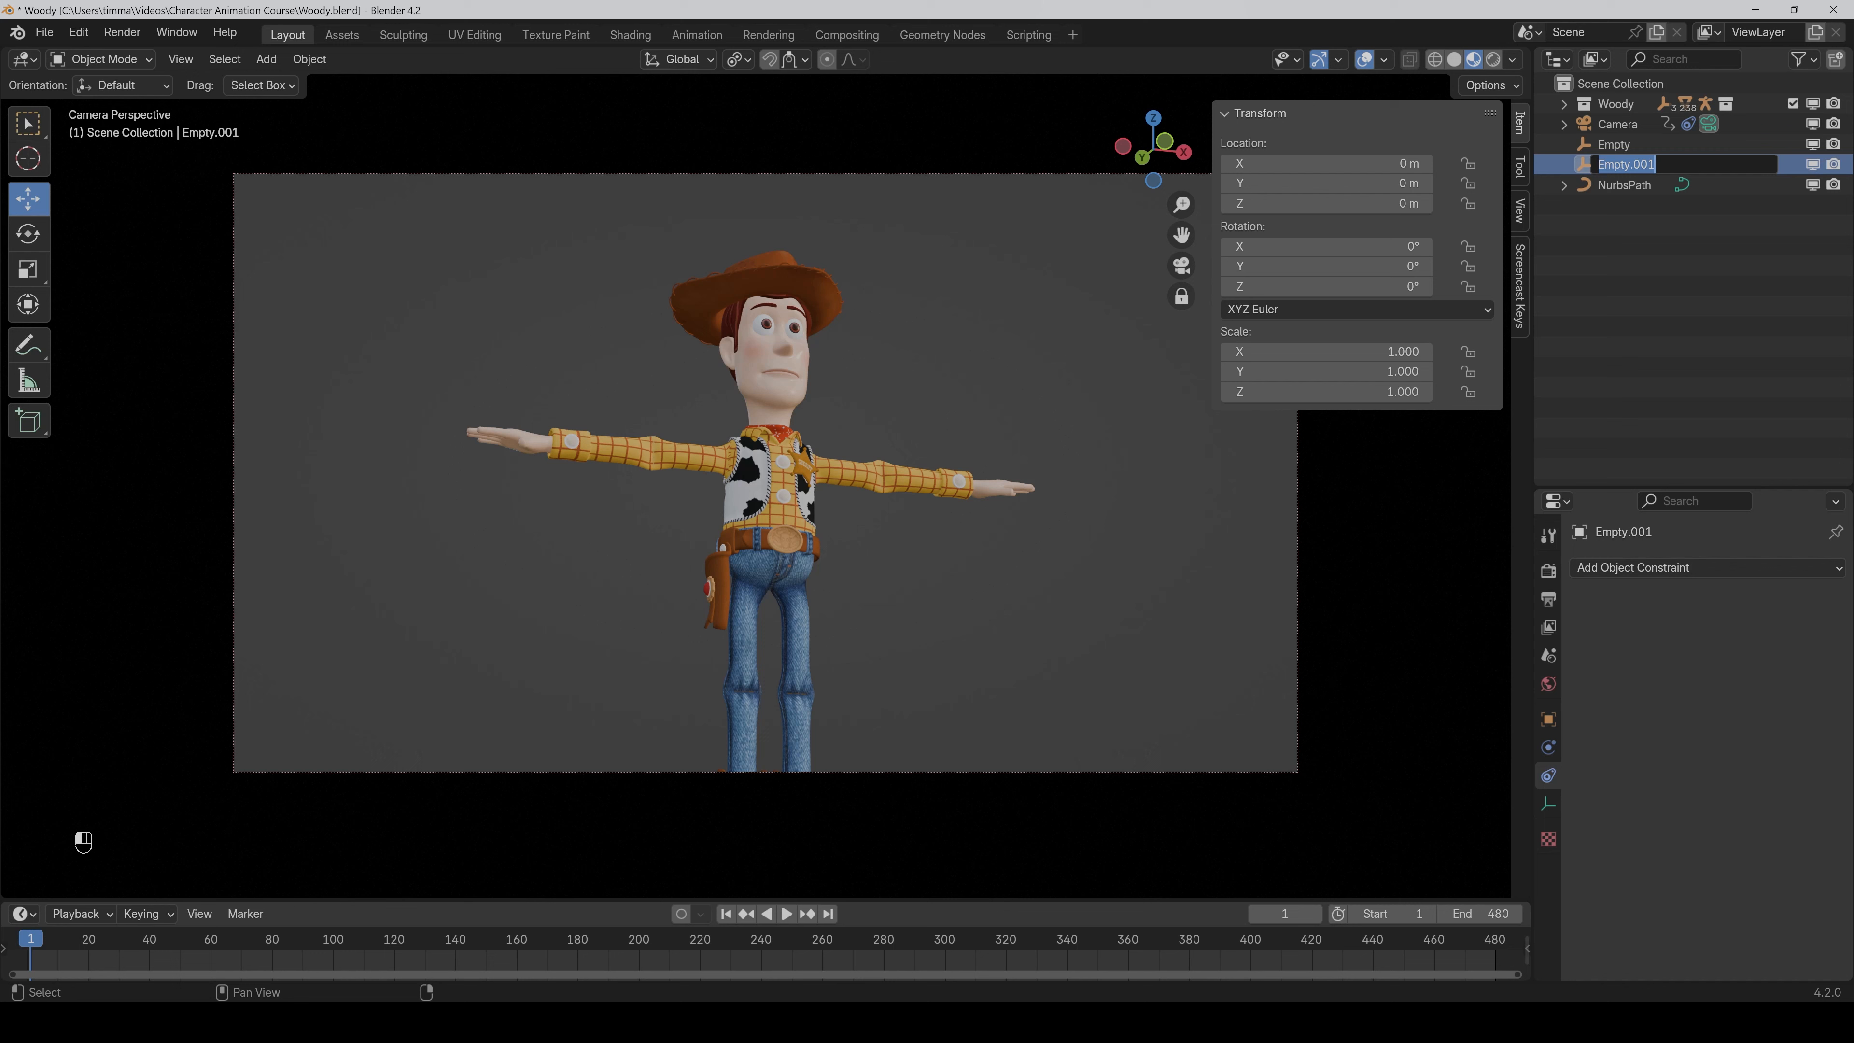
{"action": "type", "text": "Camera Rotation"}
{"action": "key", "text": "Return"}
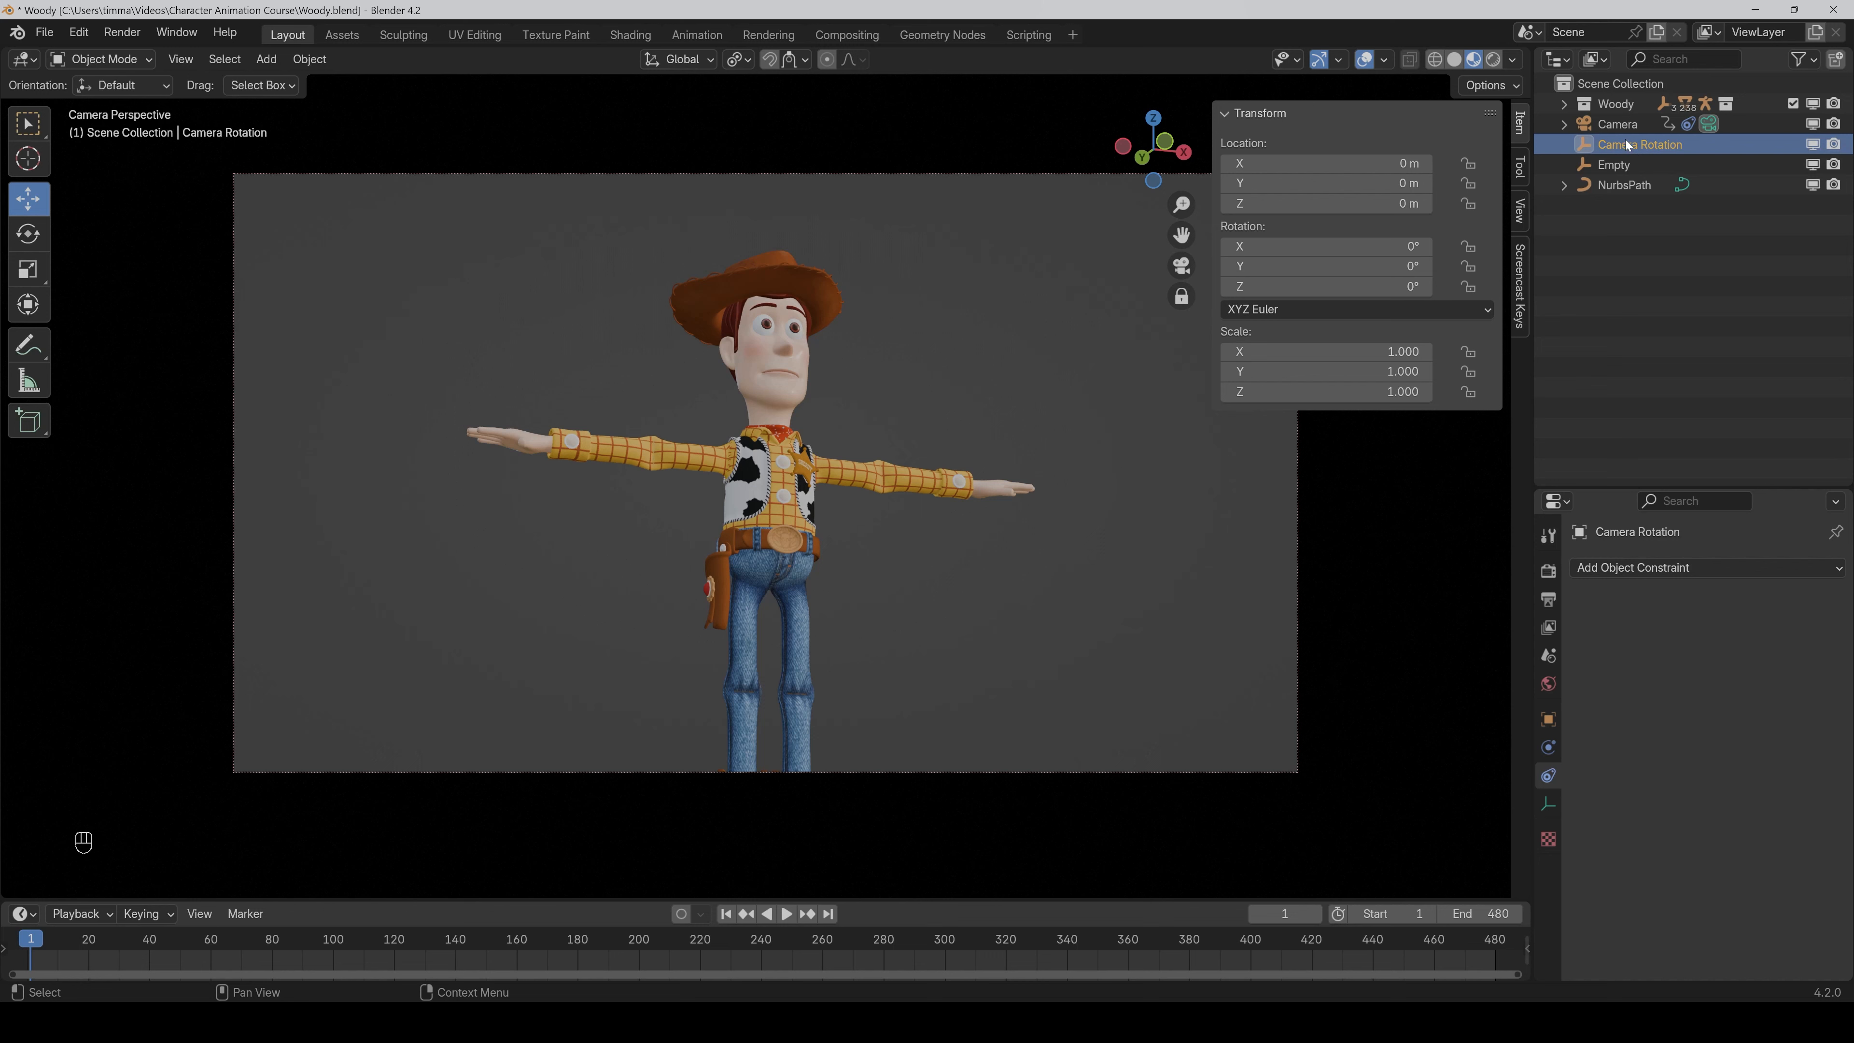
Add a Copy Rotation constraint to the camera, targeting the Camera Rotation empty, with Mix set to After Original.
{"action": "left_click", "coordinate": [1618, 127]}
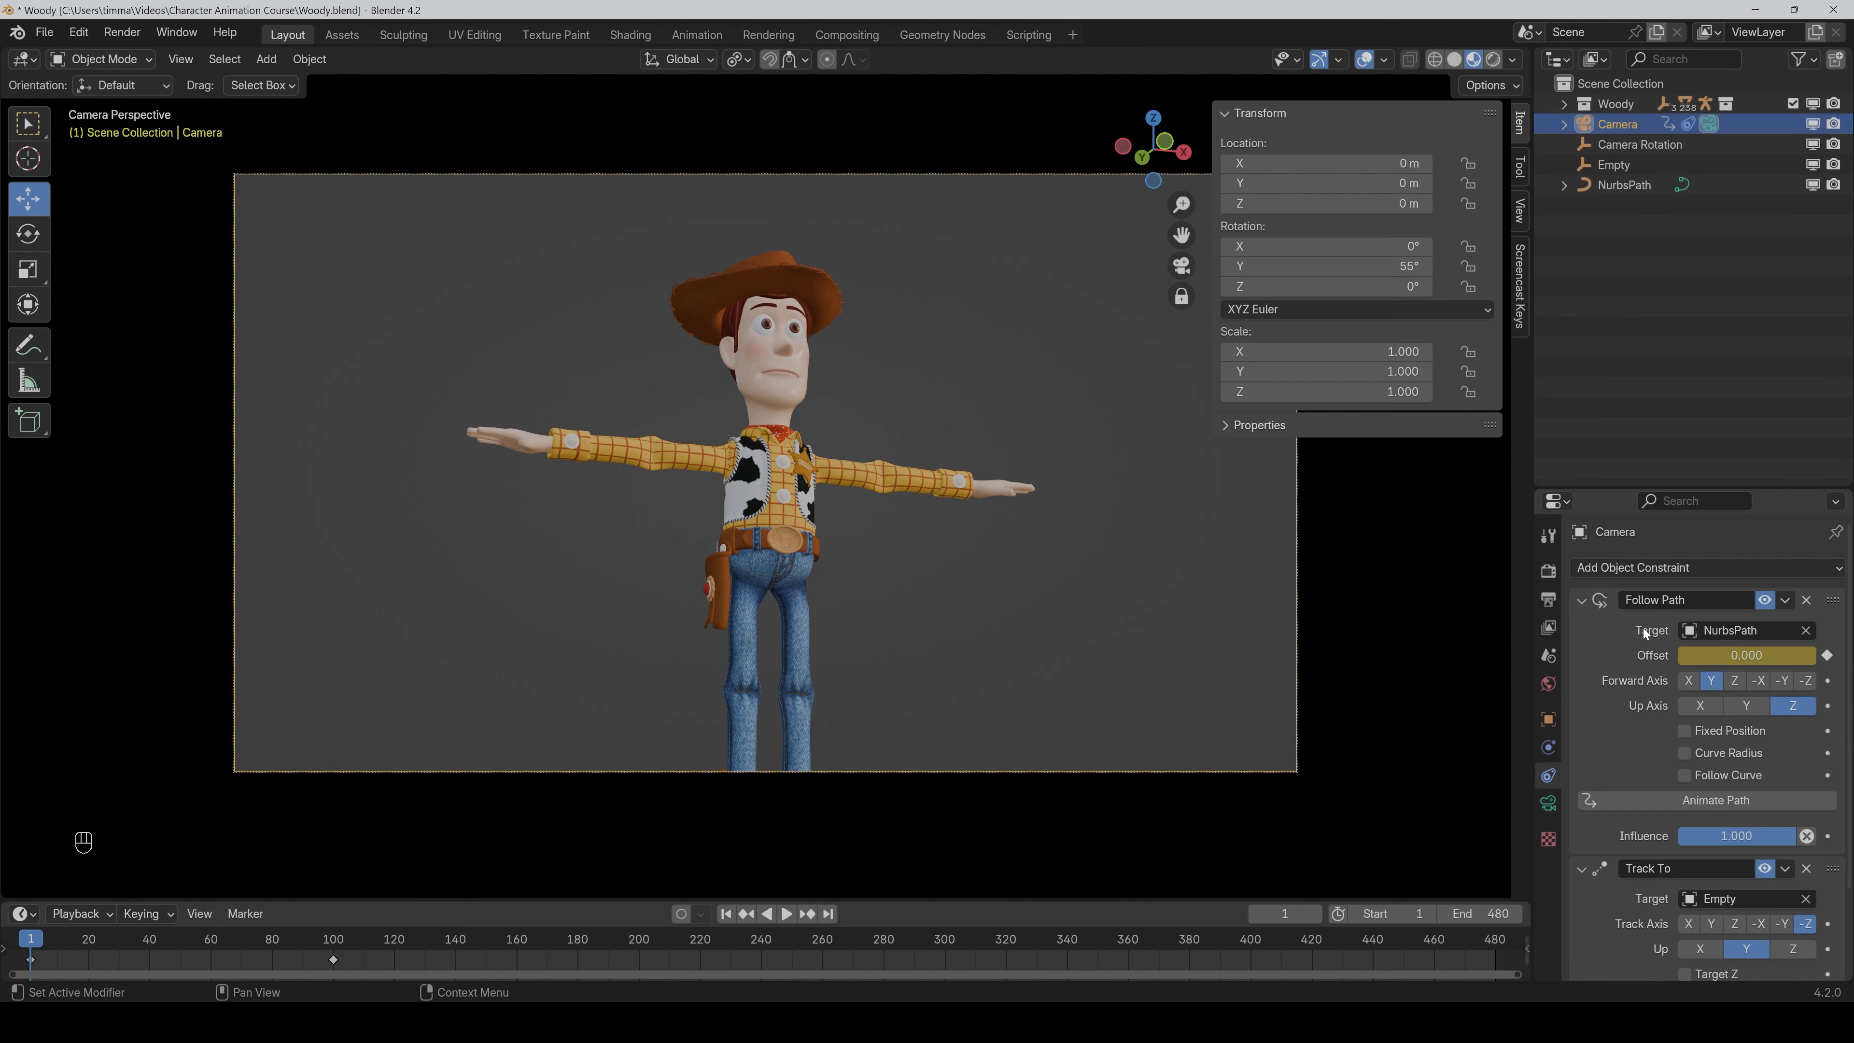
{"action": "left_click", "coordinate": [1639, 567]}
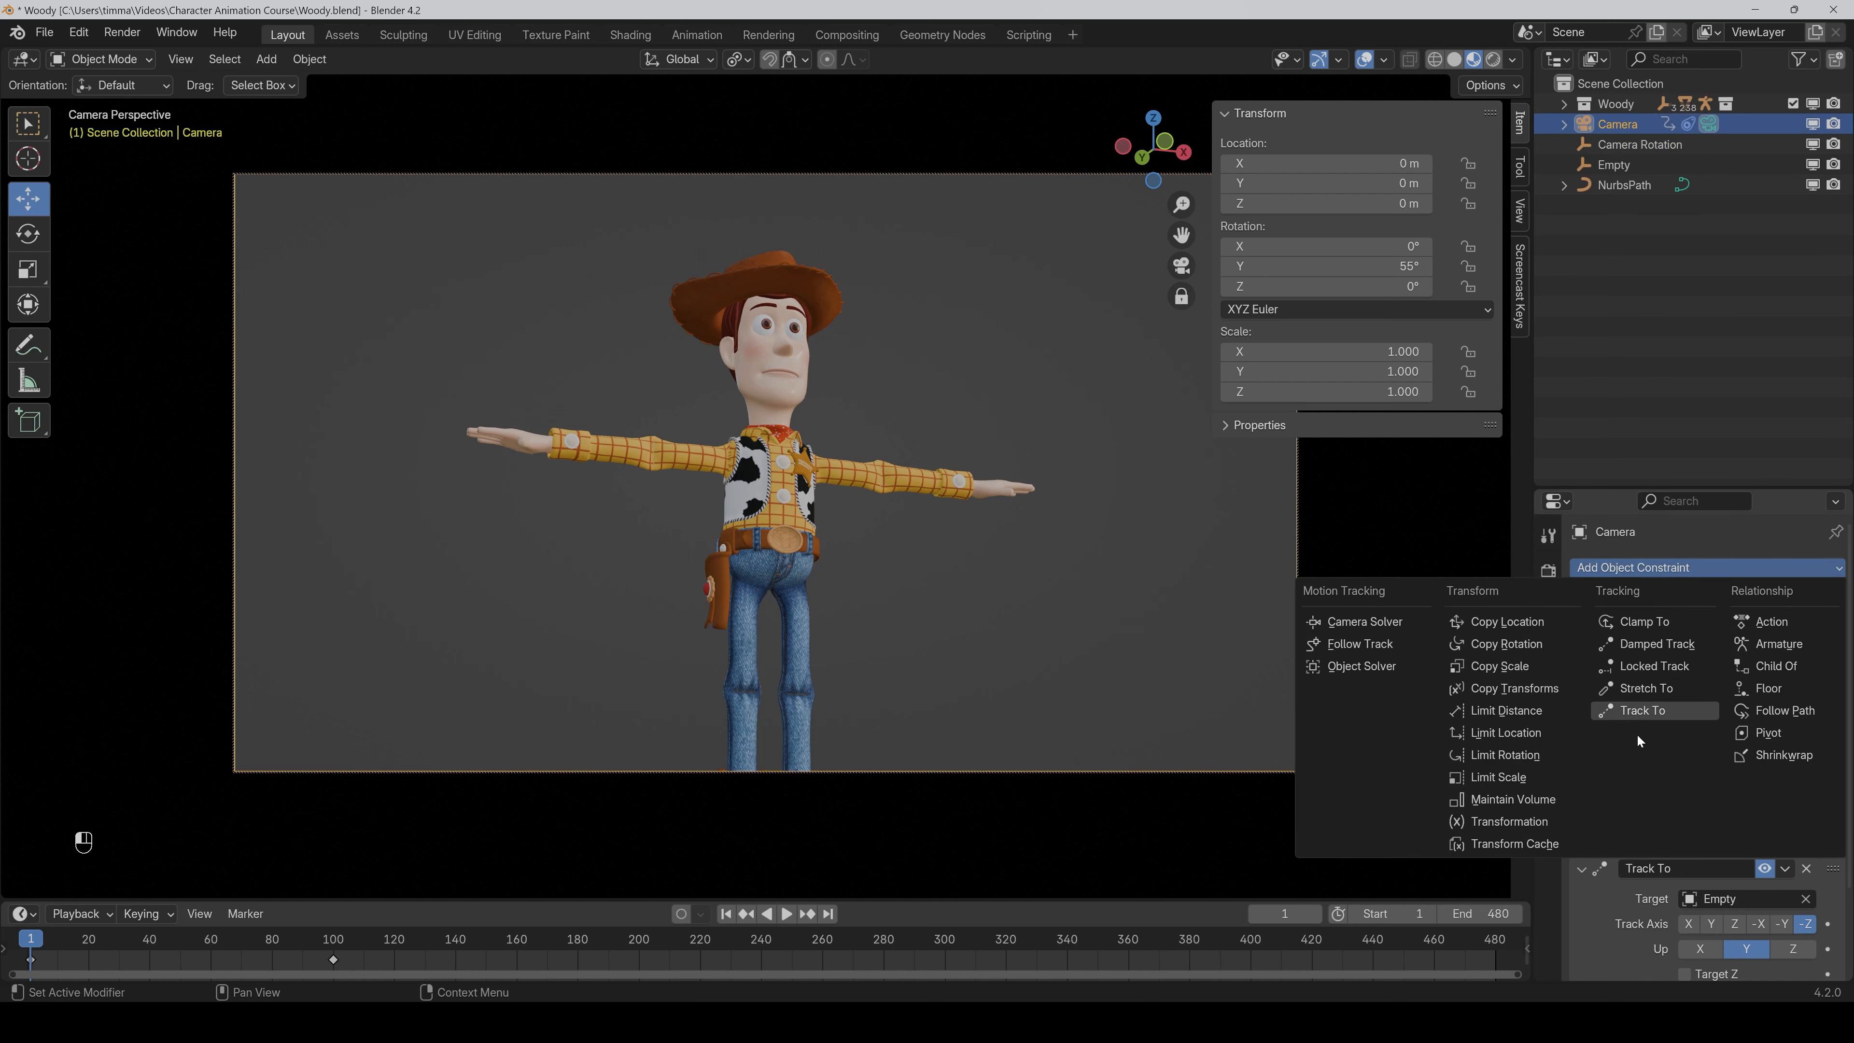
{"action": "left_click", "coordinate": [1544, 647]}
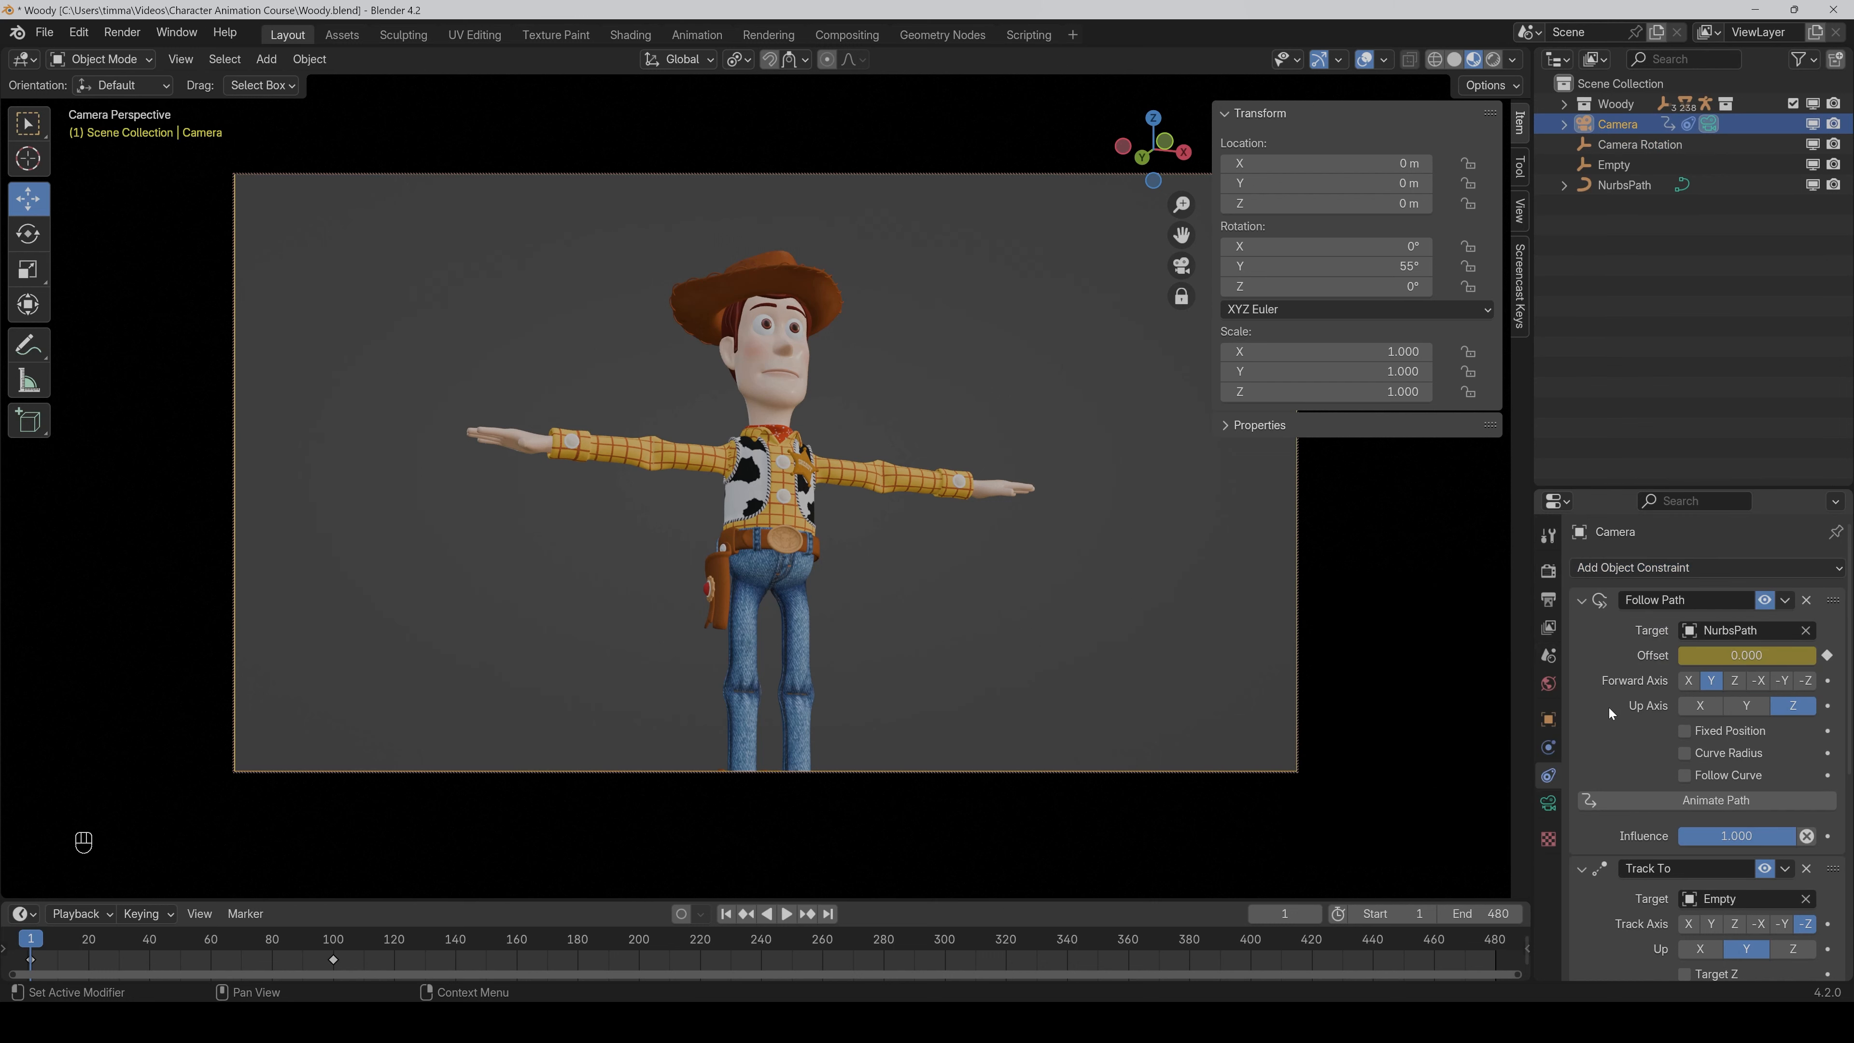
{"action": "scroll", "coordinate": [1609, 707], "scroll_direction": "down", "scroll_amount": 10}
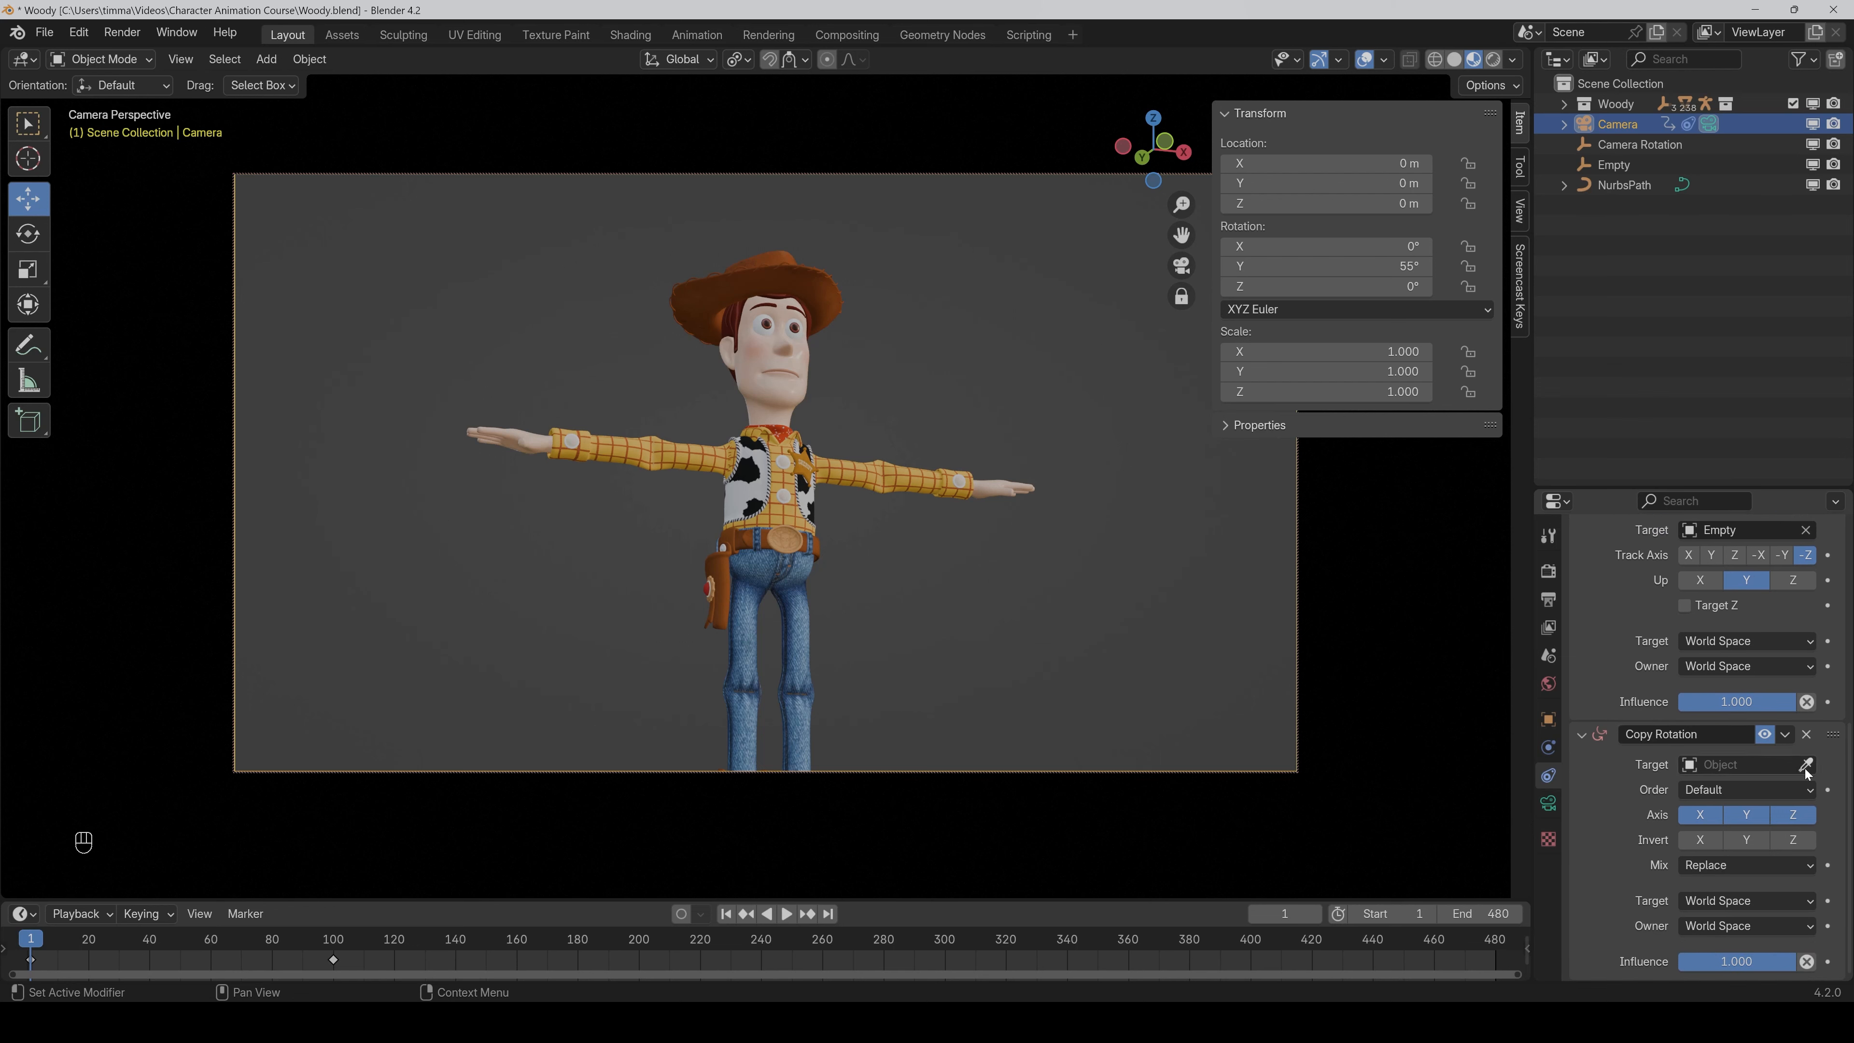
{"action": "left_click", "coordinate": [1806, 764]}
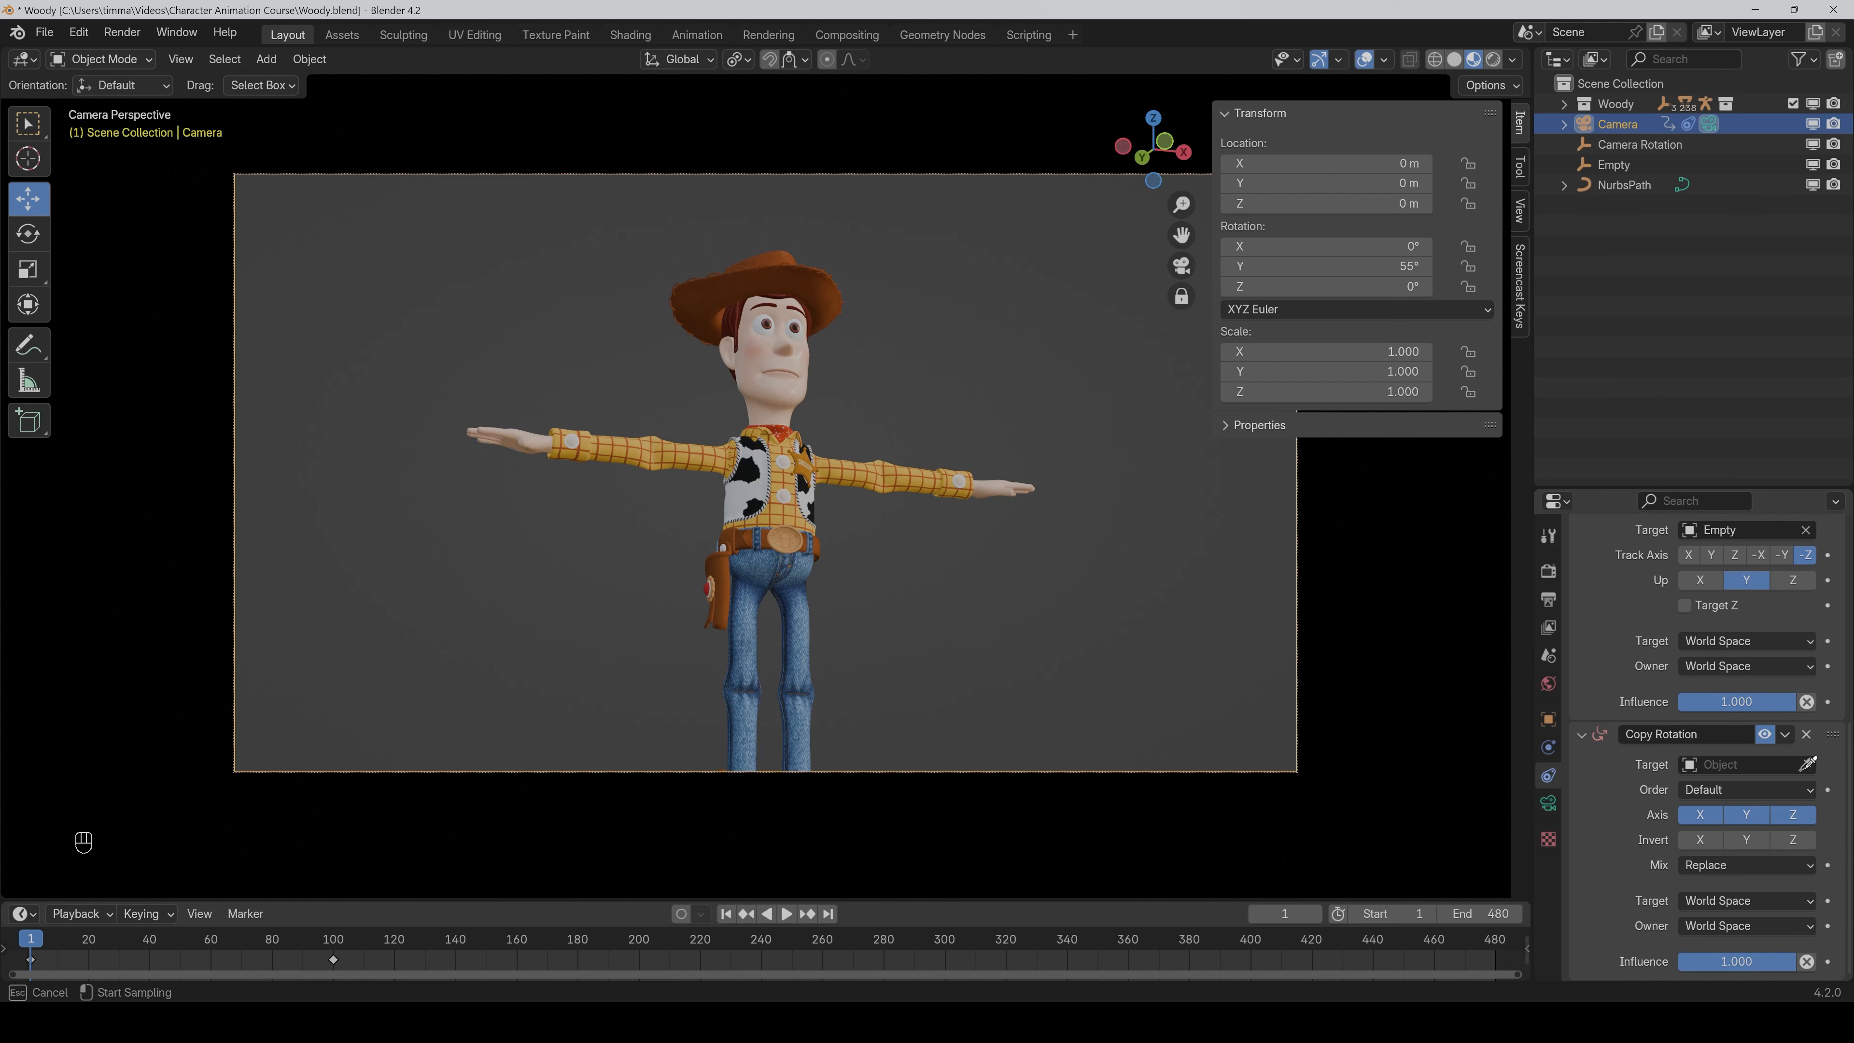
{"action": "left_click", "coordinate": [1636, 144]}
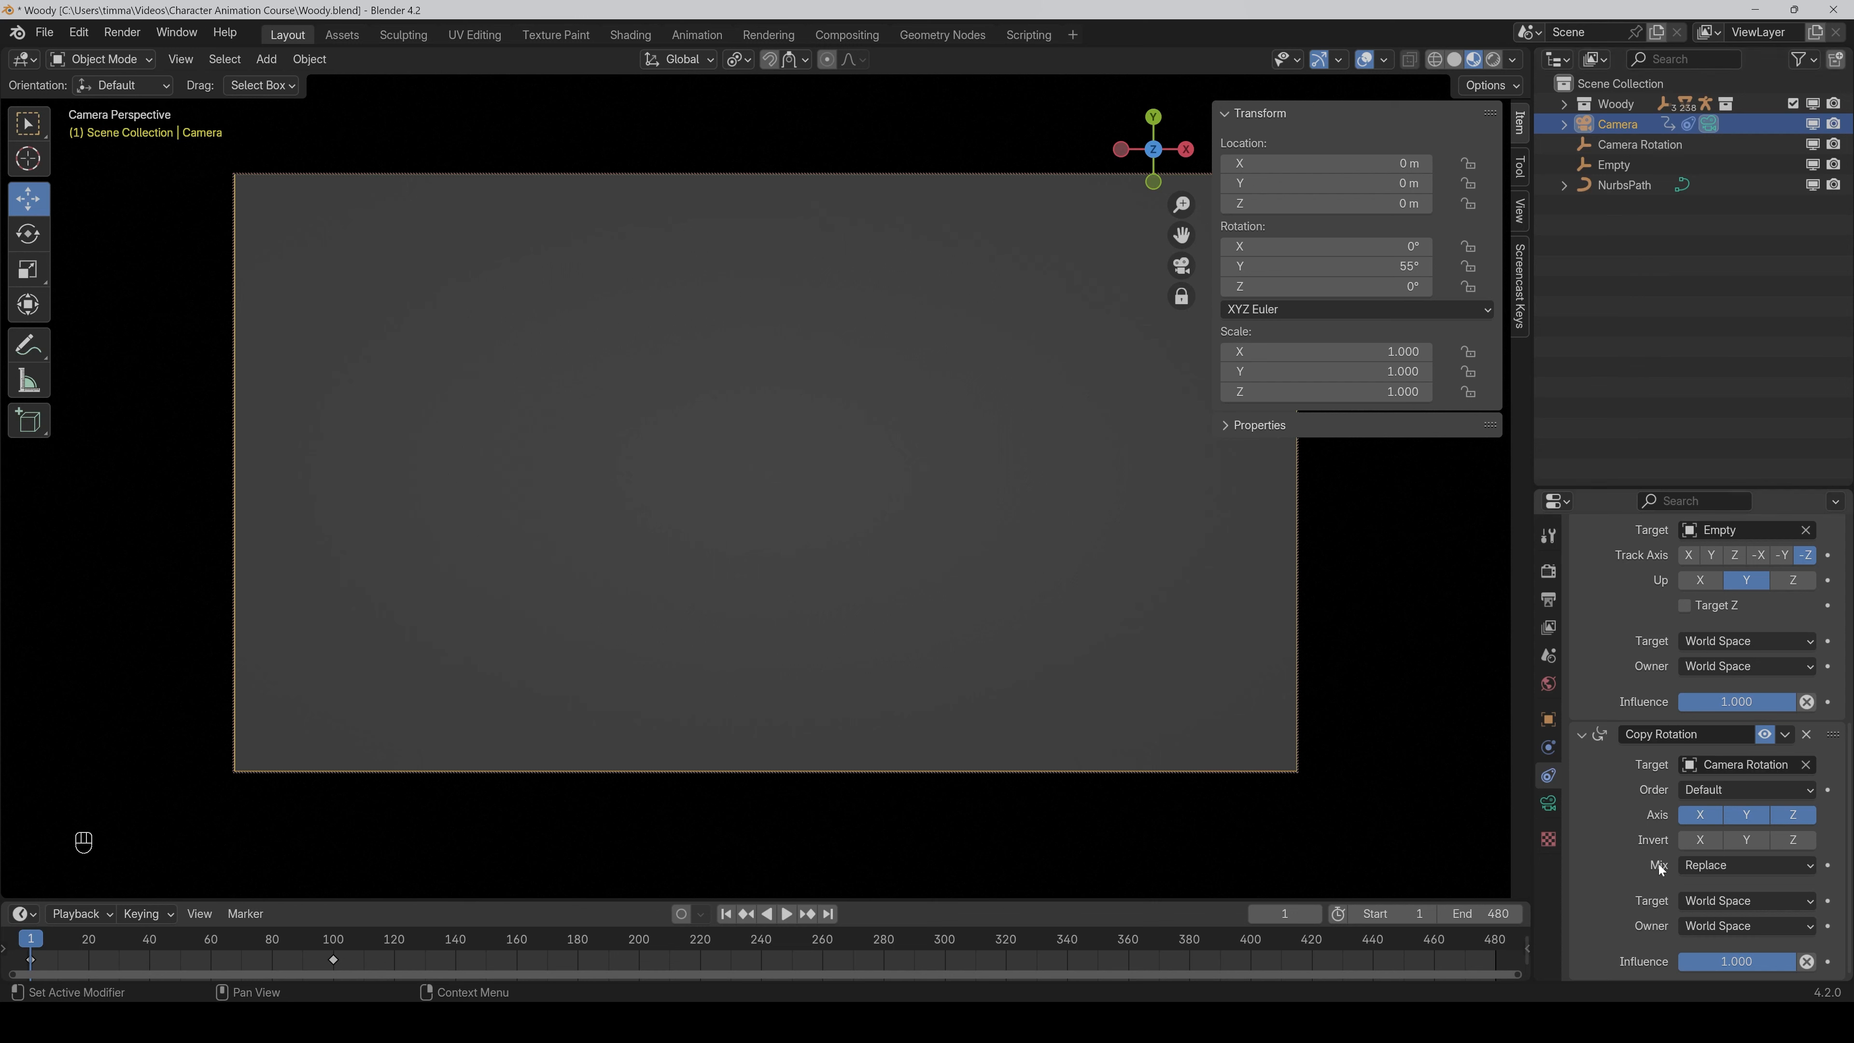
{"action": "left_click", "coordinate": [1707, 865]}
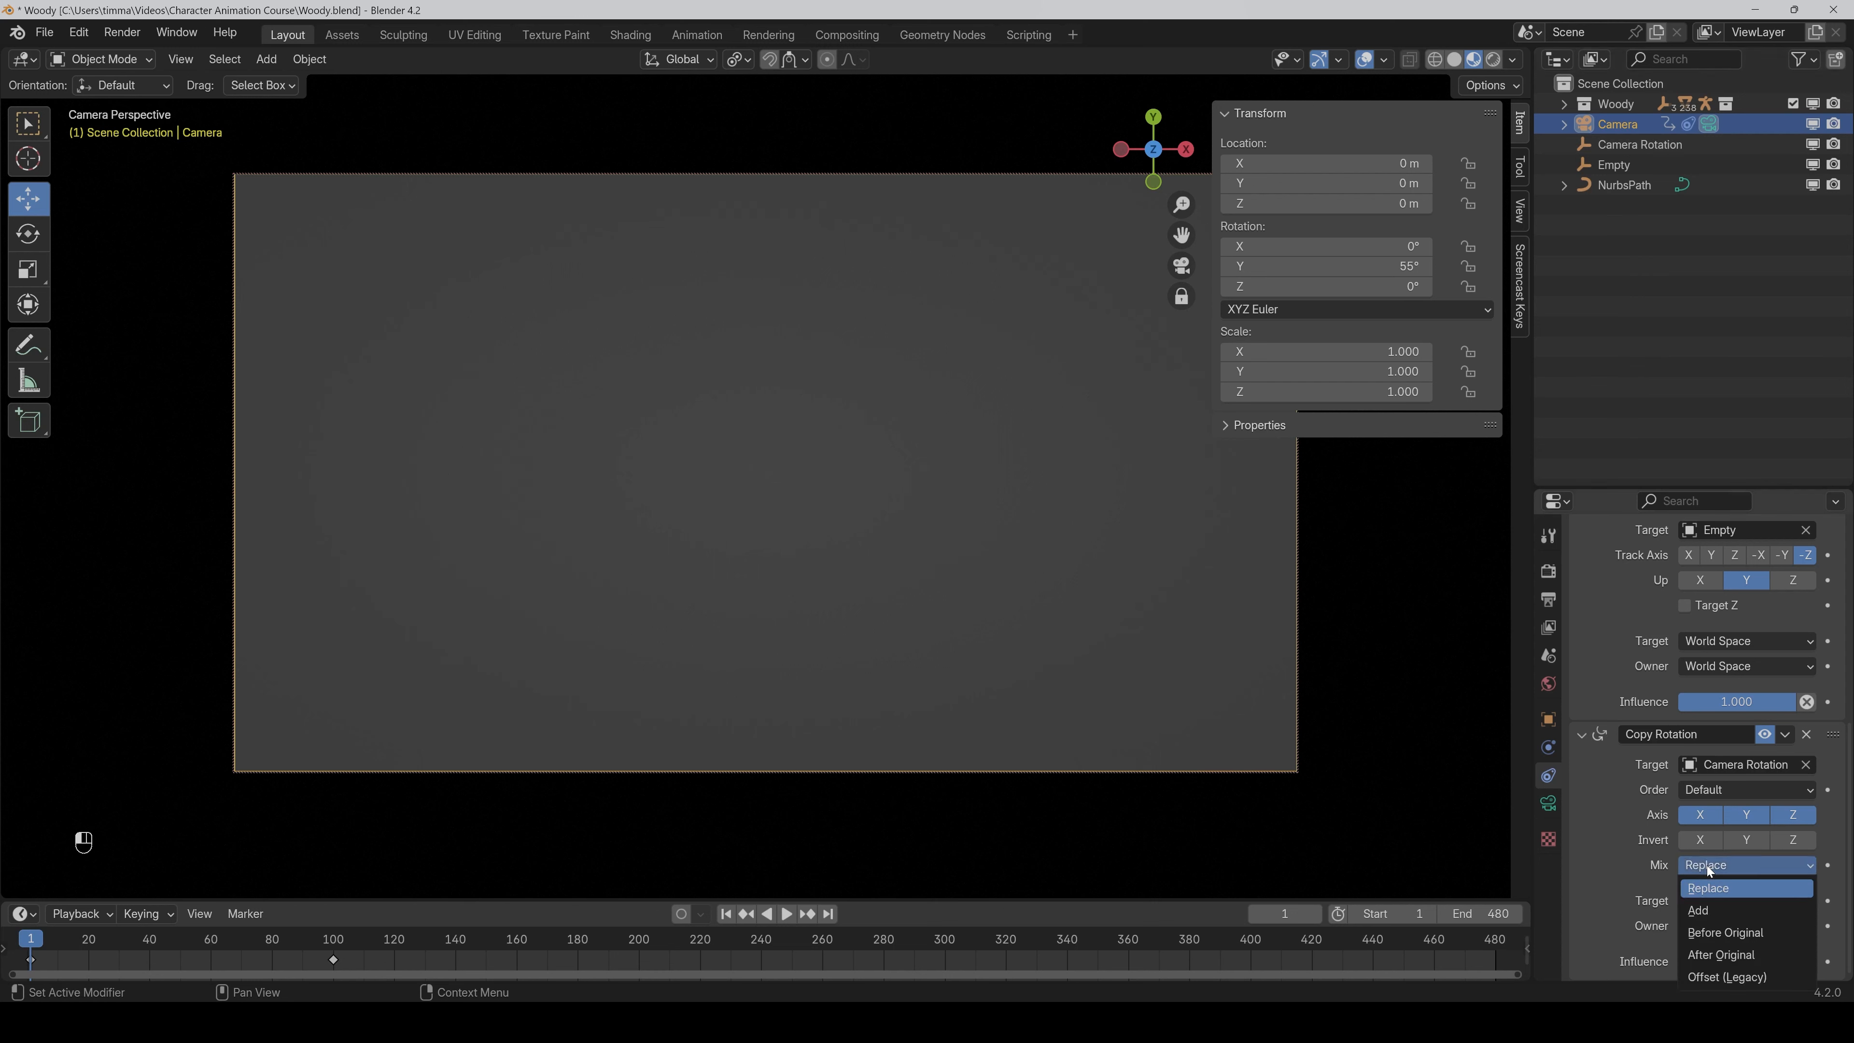
{"action": "left_click", "coordinate": [1705, 955]}
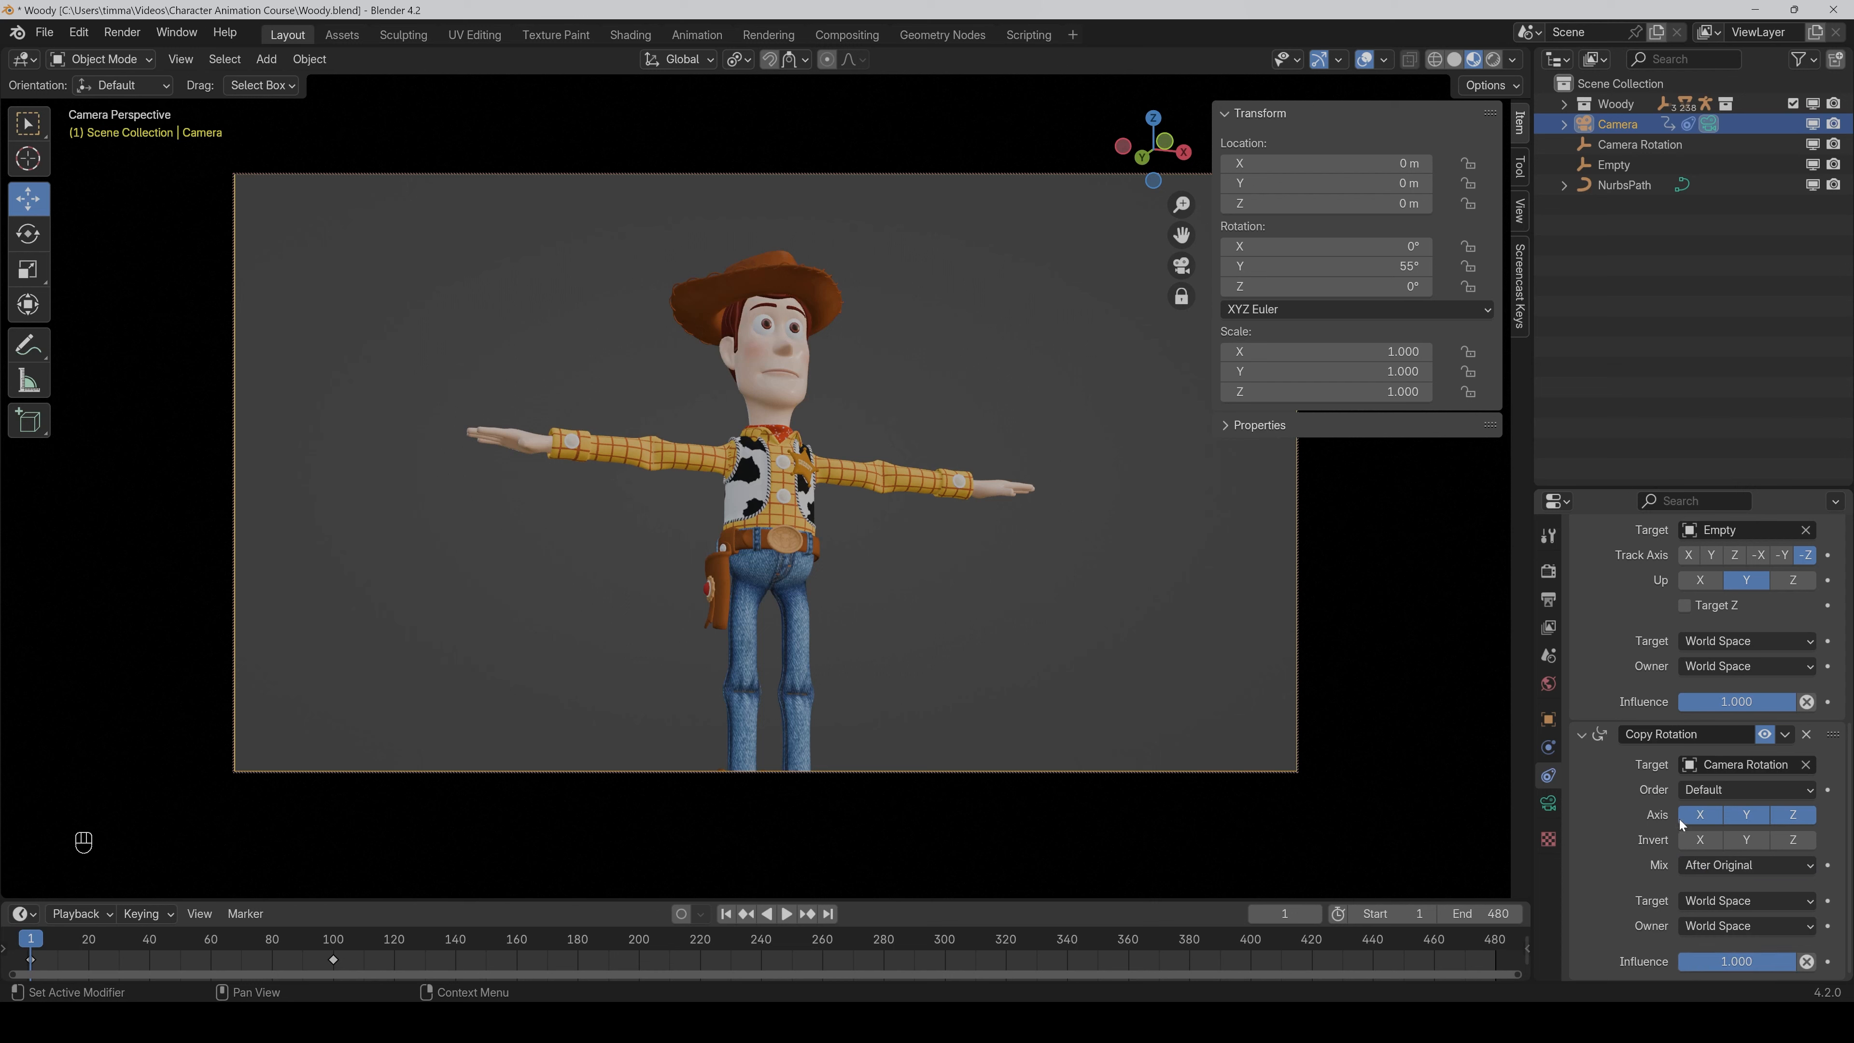
Adjust the rotation of the Camera Rotation empty to test the camera's Copy Rotation constraint.
{"action": "left_click", "coordinate": [1624, 144]}
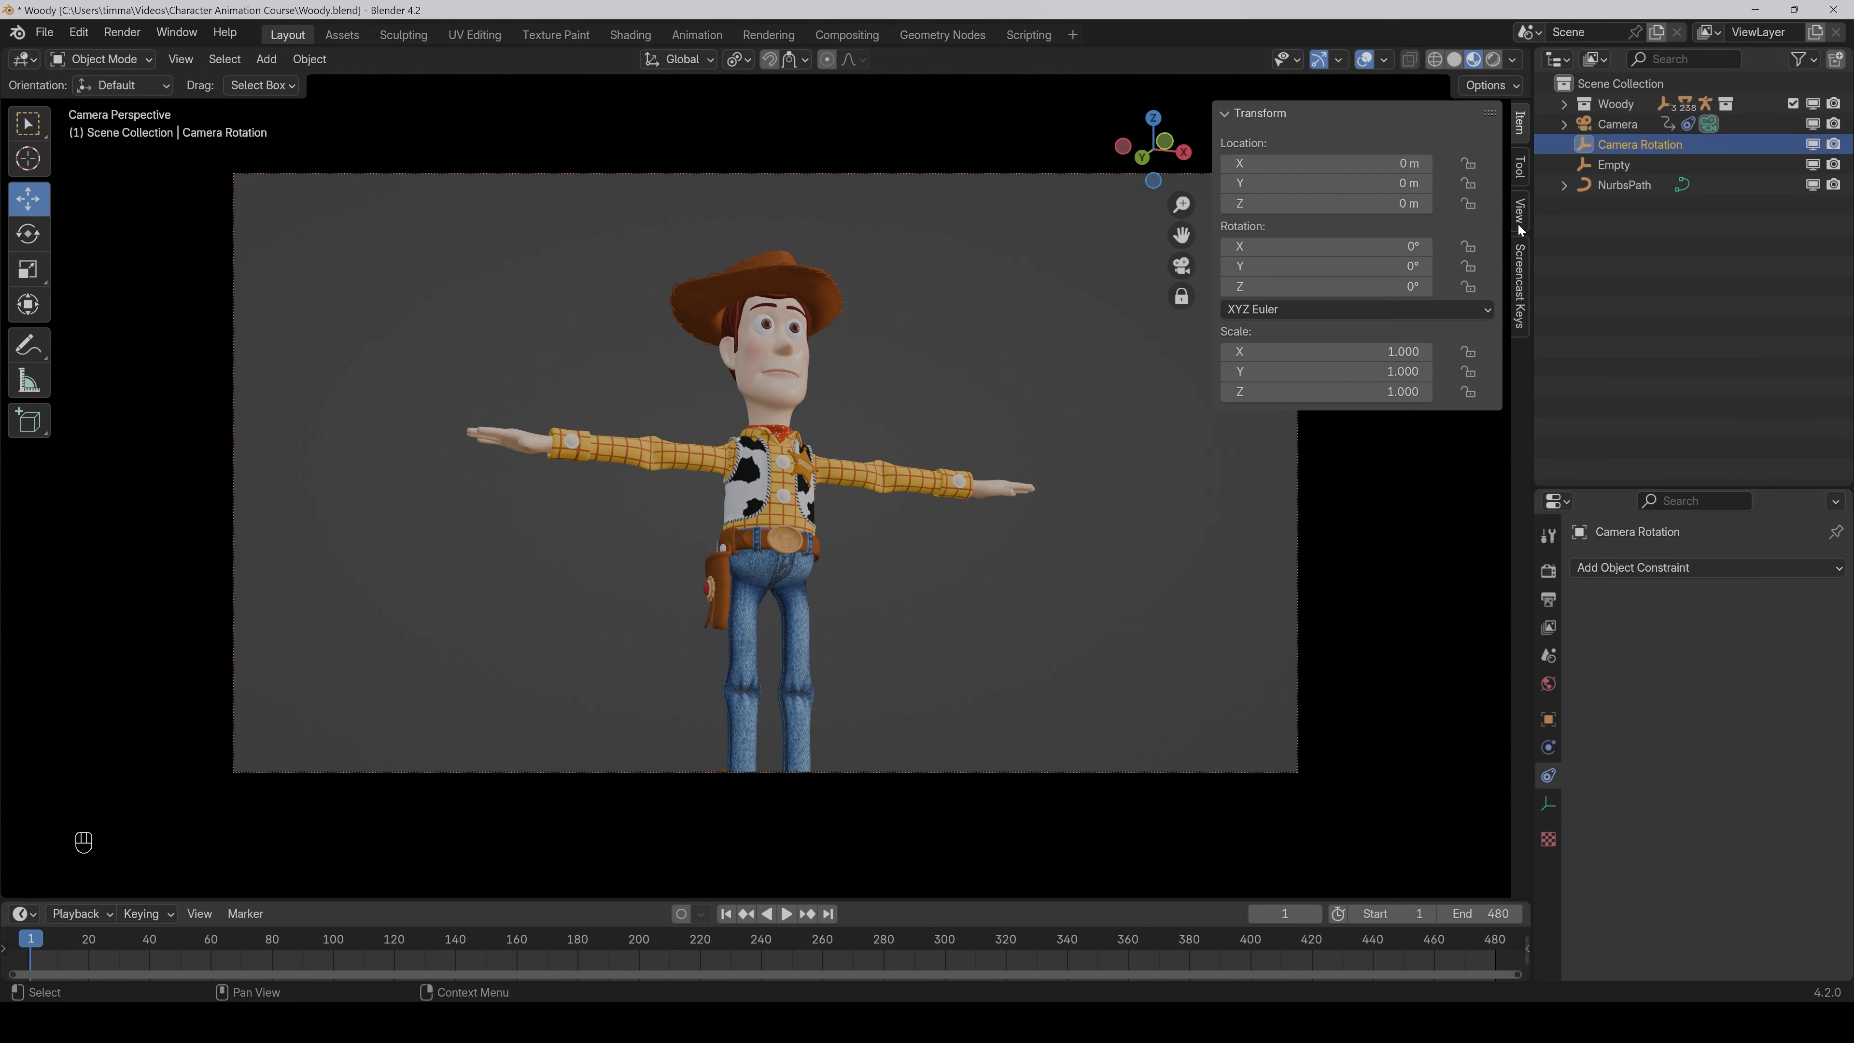
{"action": "mouse_move", "coordinate": [1328, 287]}
{"action": "left_mouse_down"}
{"action": "mouse_move", "coordinate": [1351, 286]}
{"action": "mouse_move", "coordinate": [1303, 287]}
{"action": "mouse_move", "coordinate": [1354, 266]}
{"action": "mouse_move", "coordinate": [1329, 266]}
{"action": "left_mouse_up"}
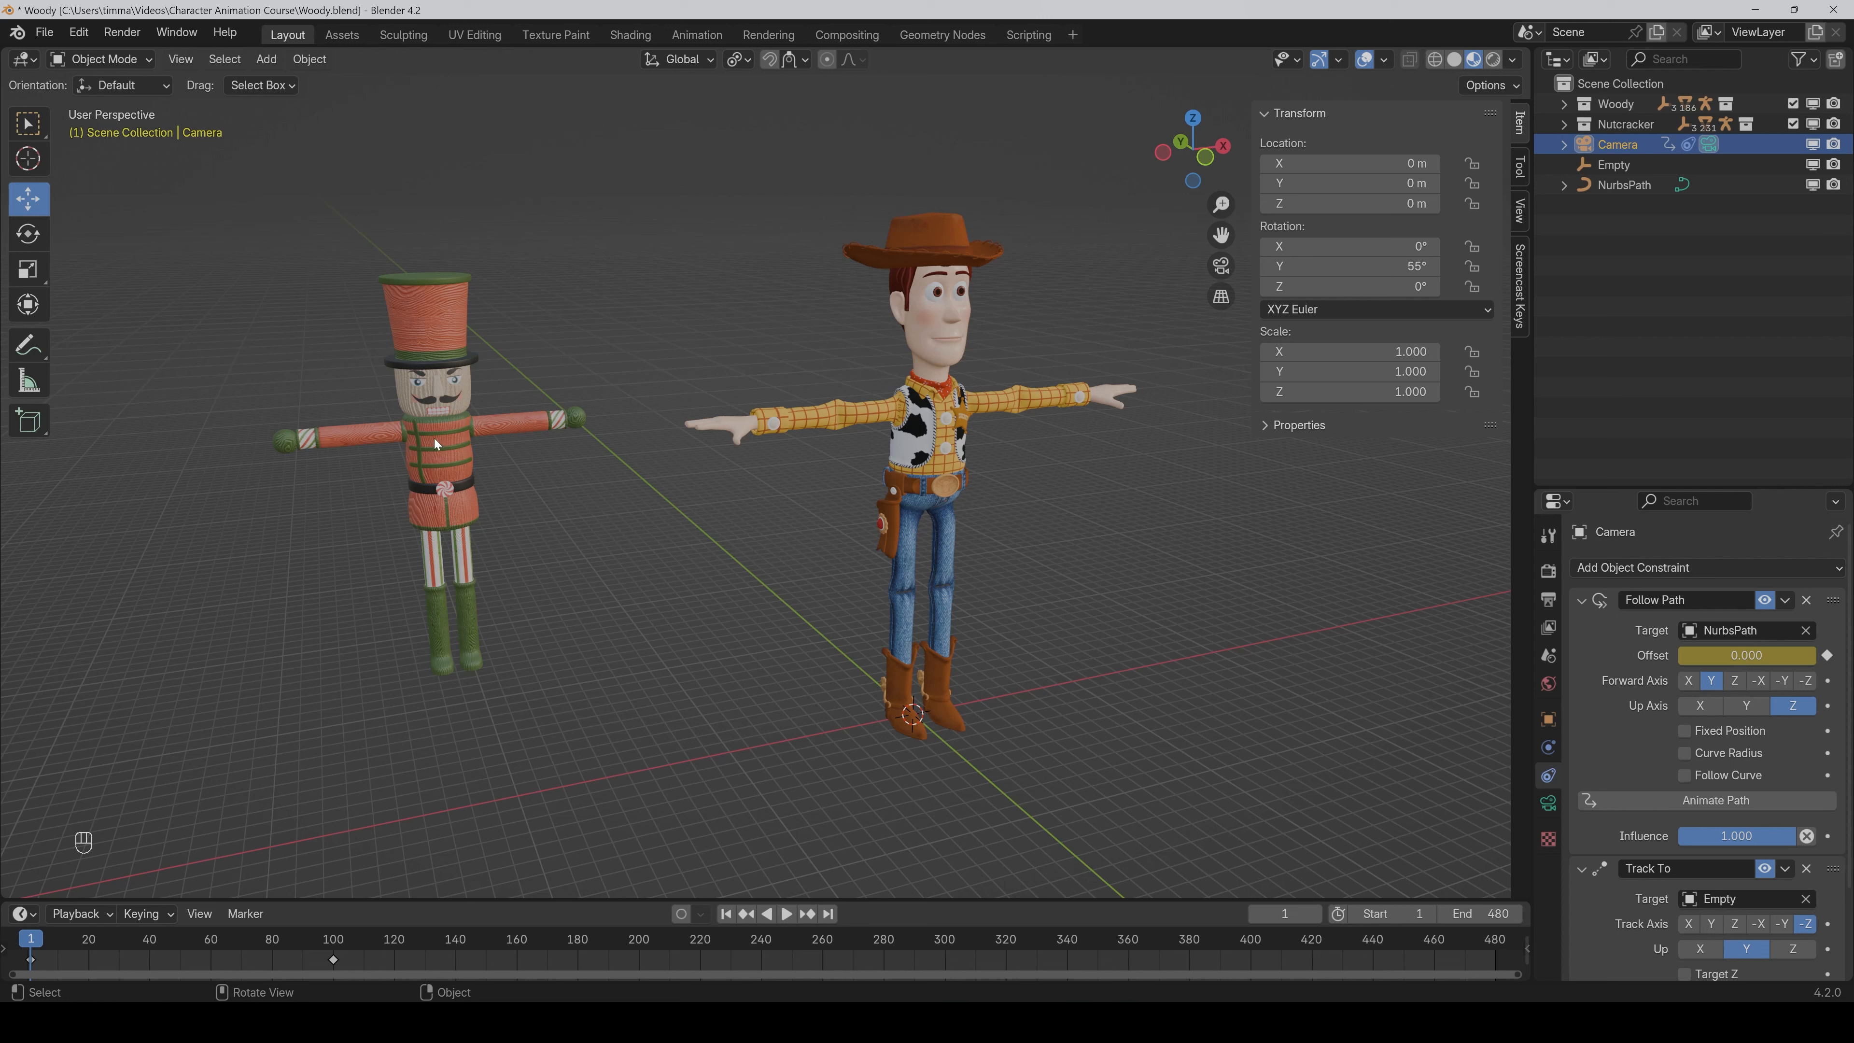
Save the file and add a second Track To constraint to the camera with the Nutcracker as its target.
{"action": "key", "text": "ctrl+s"}
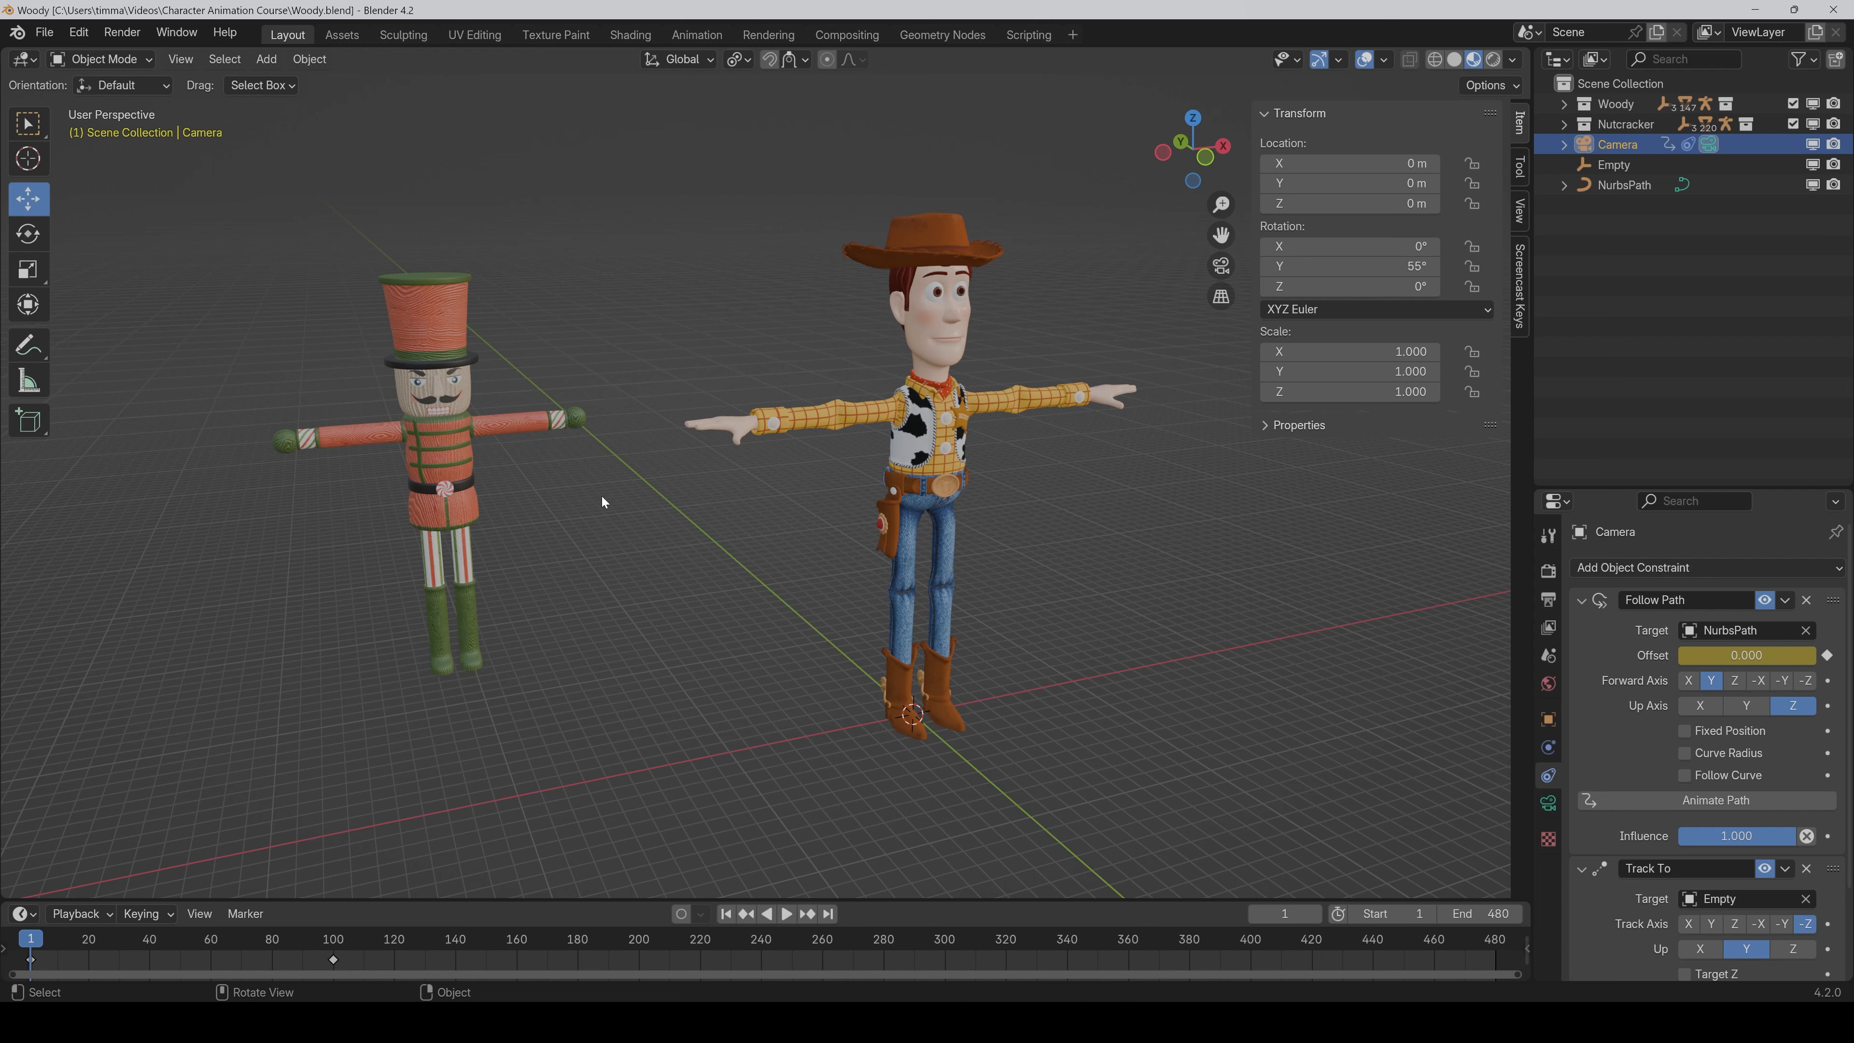
{"action": "left_click", "coordinate": [1673, 569]}
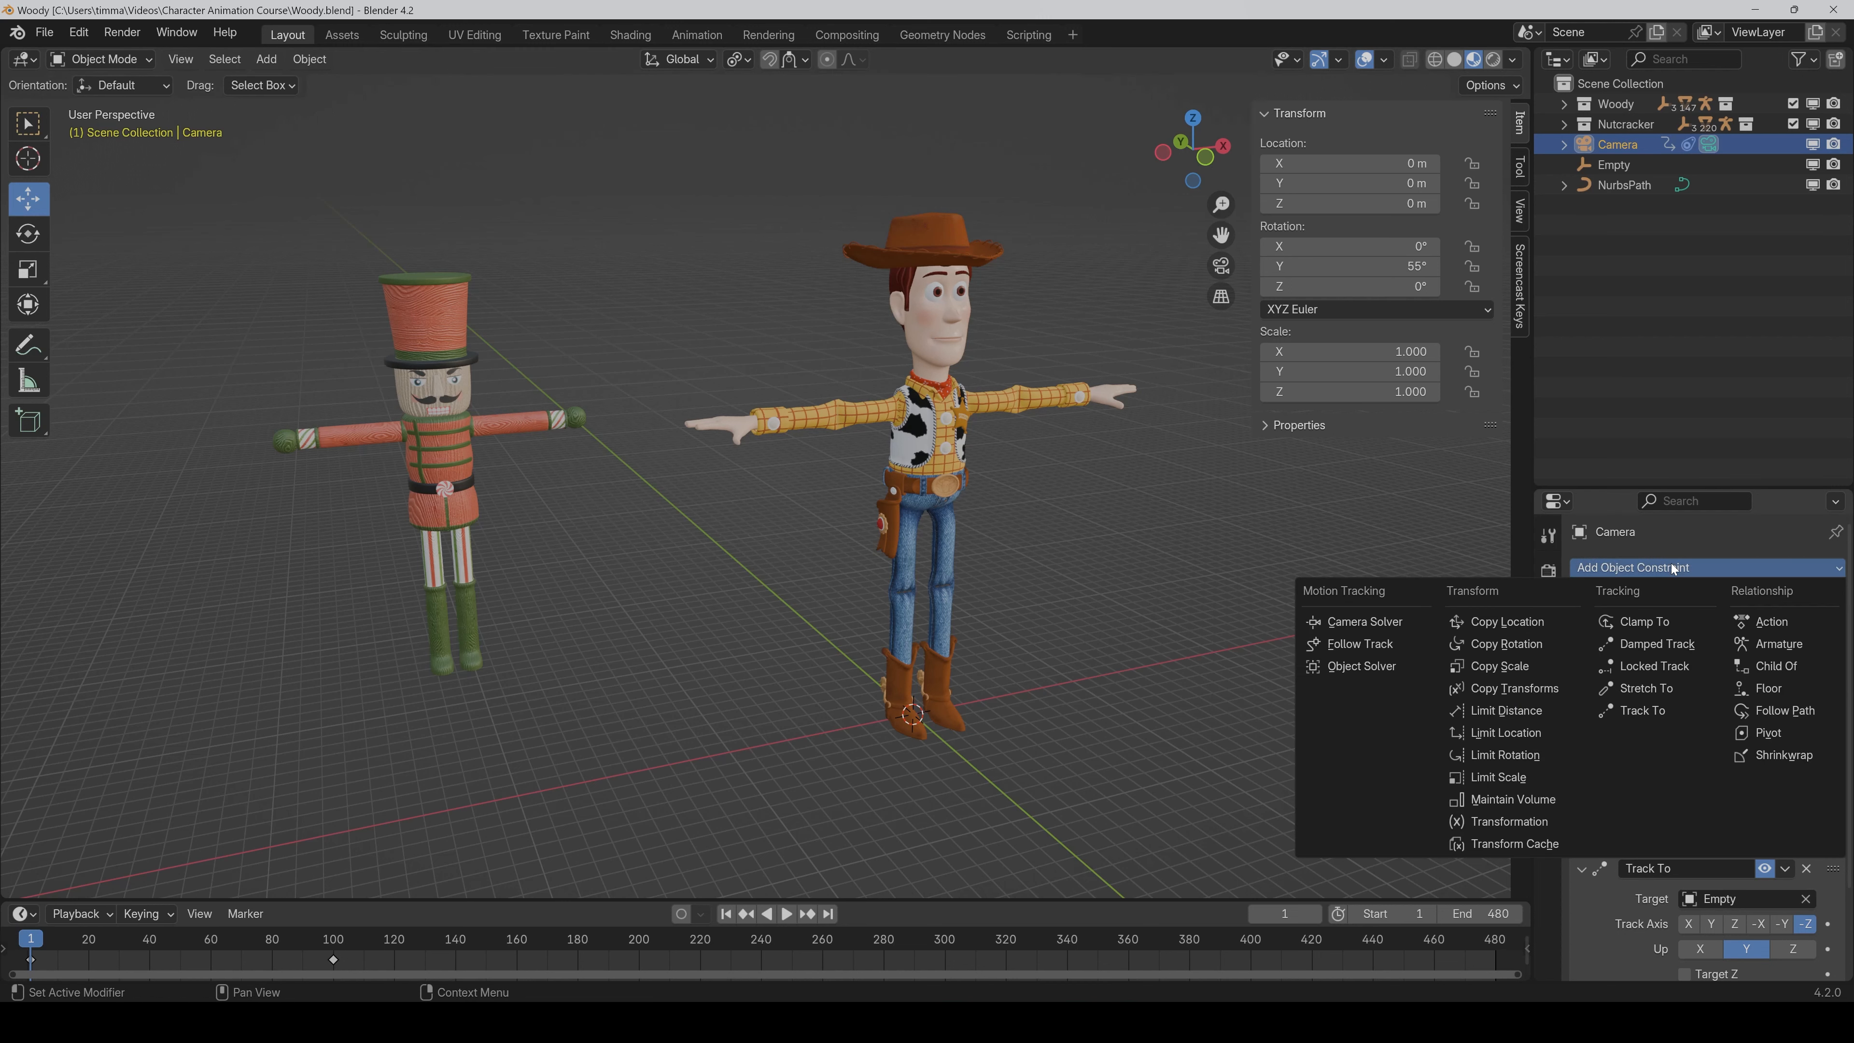
{"action": "left_click", "coordinate": [1642, 710]}
{"action": "scroll", "coordinate": [1637, 741], "scroll_direction": "down", "scroll_amount": 10}
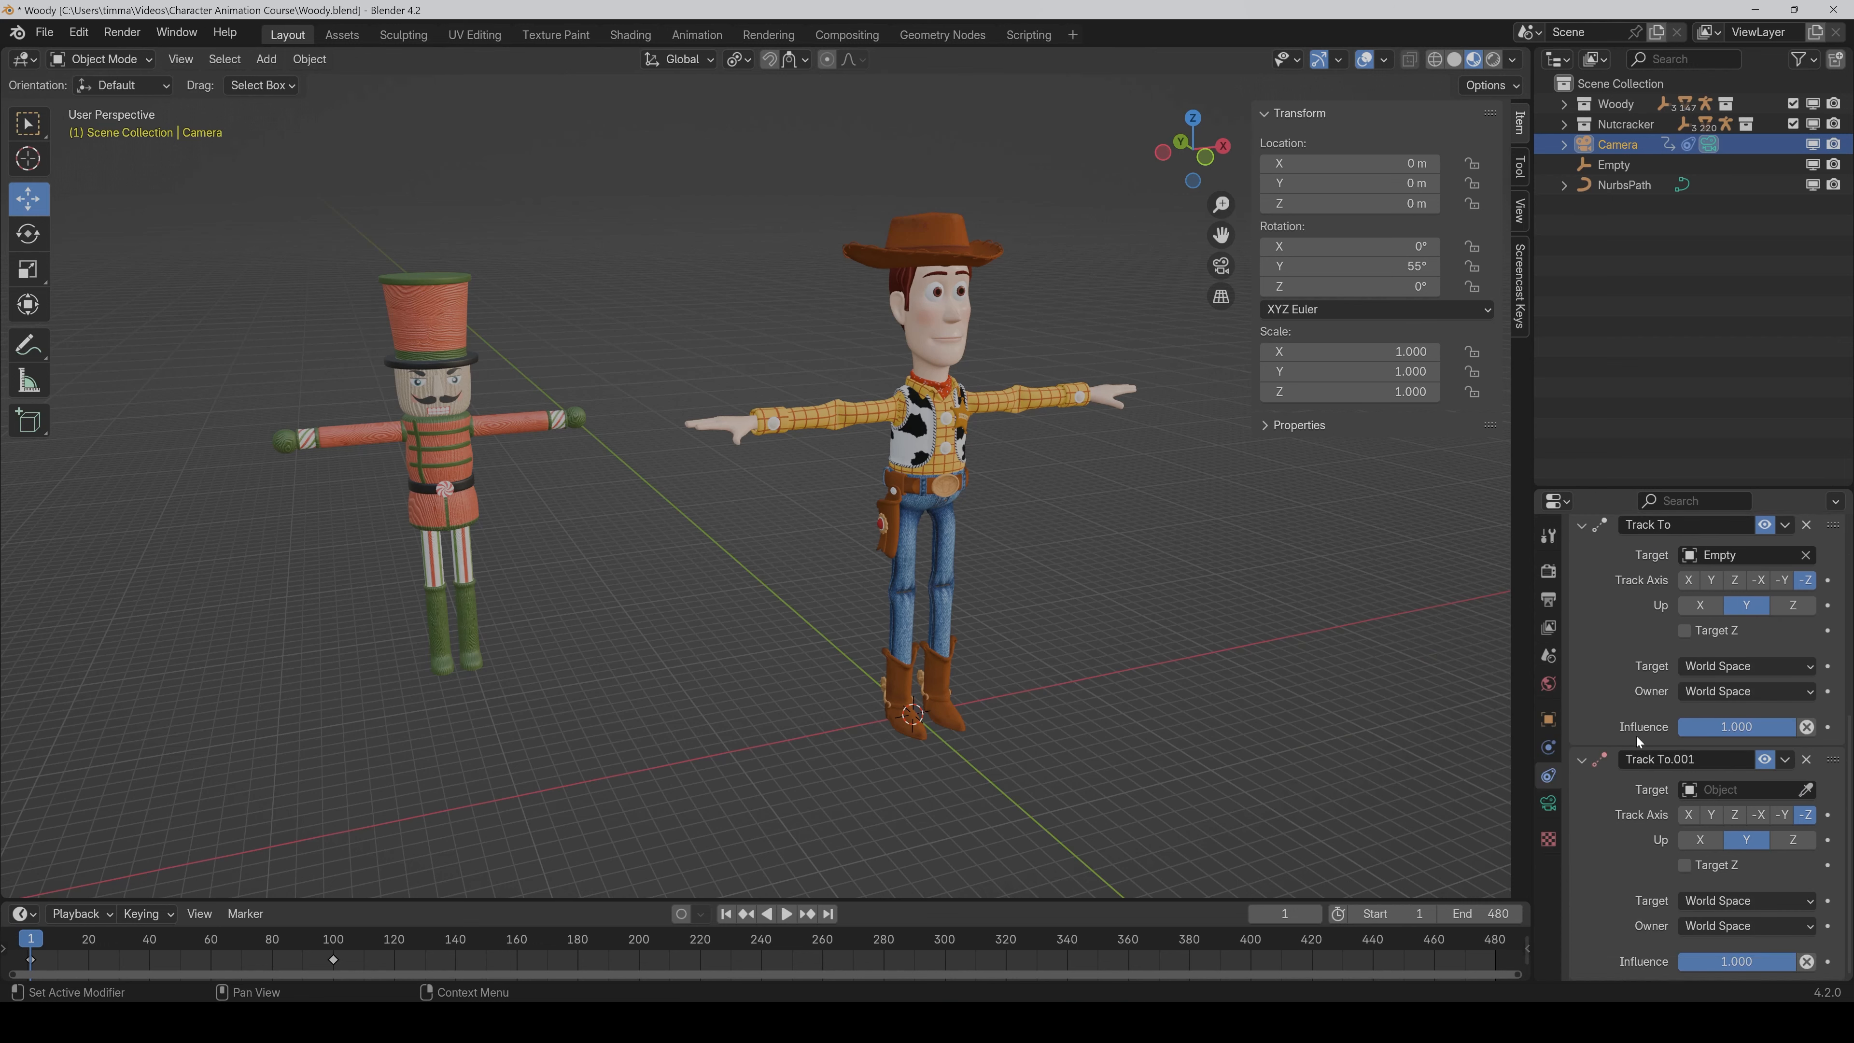
{"action": "left_click", "coordinate": [1806, 789]}
{"action": "left_click", "coordinate": [478, 427]}
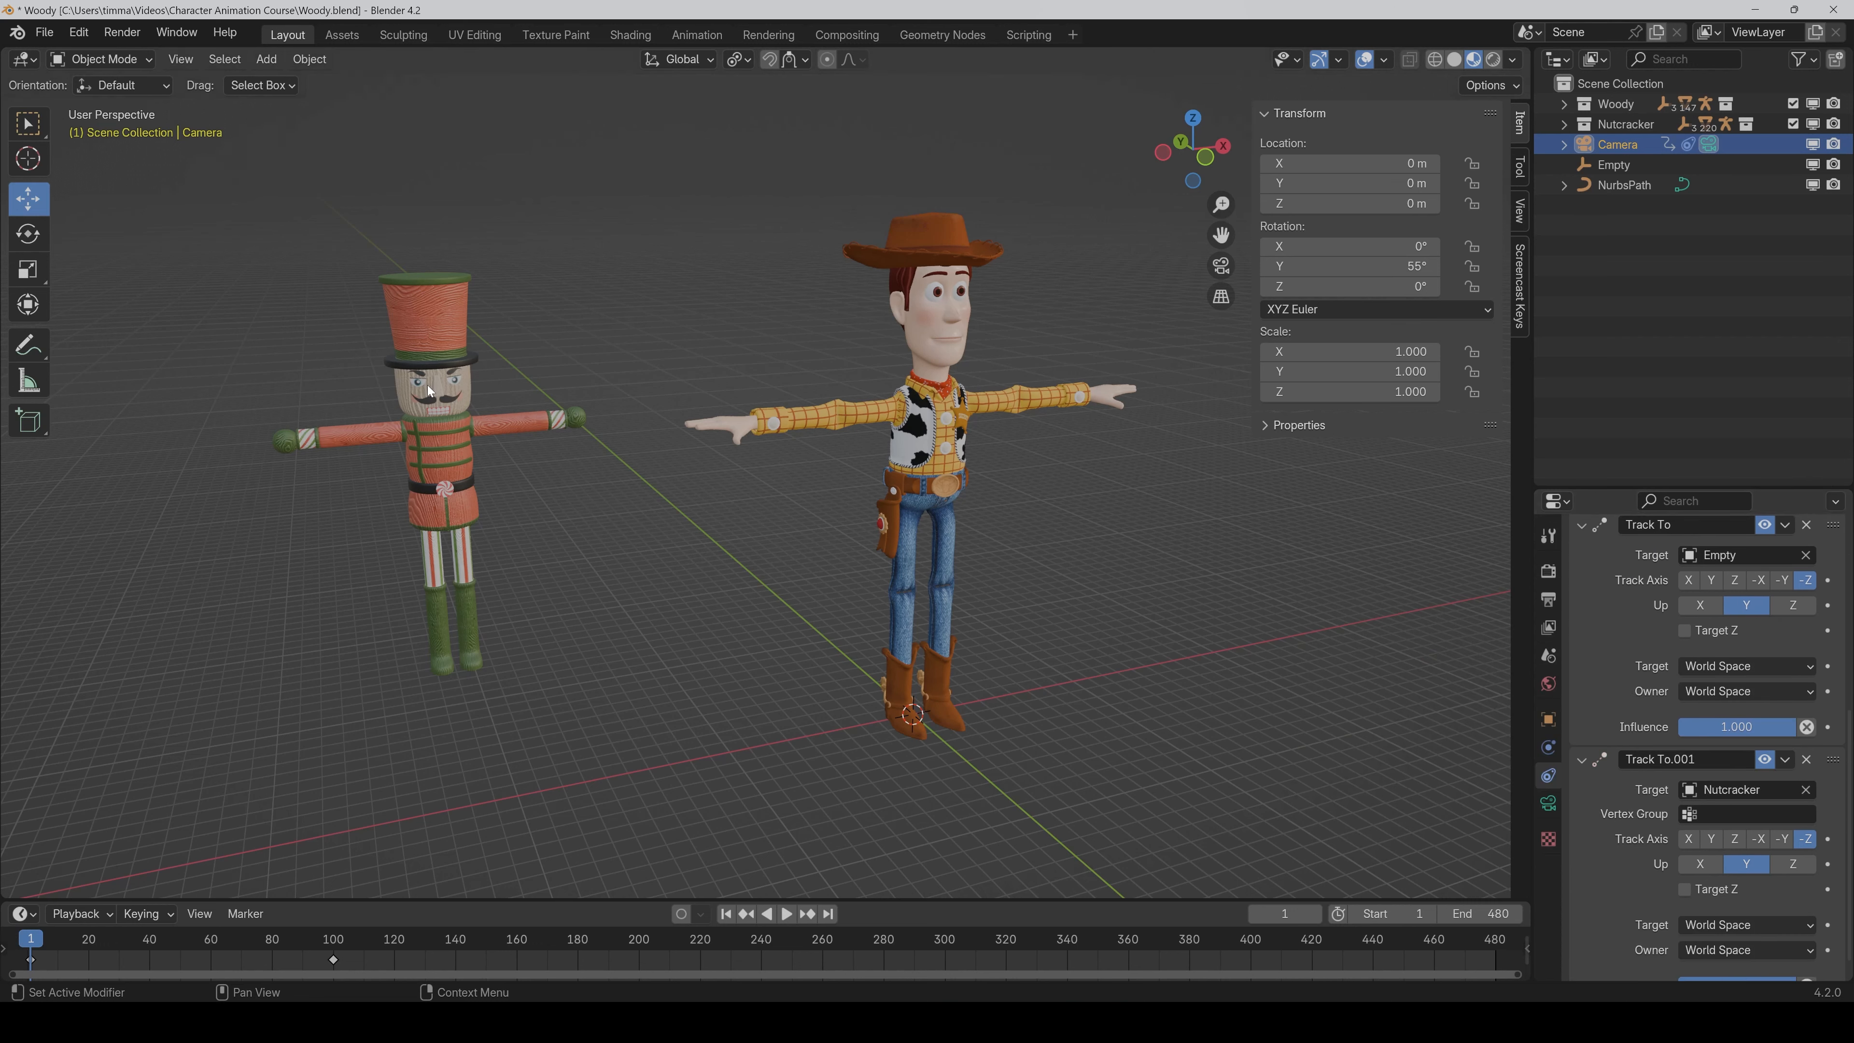
{"action": "left_click", "coordinate": [1218, 266]}
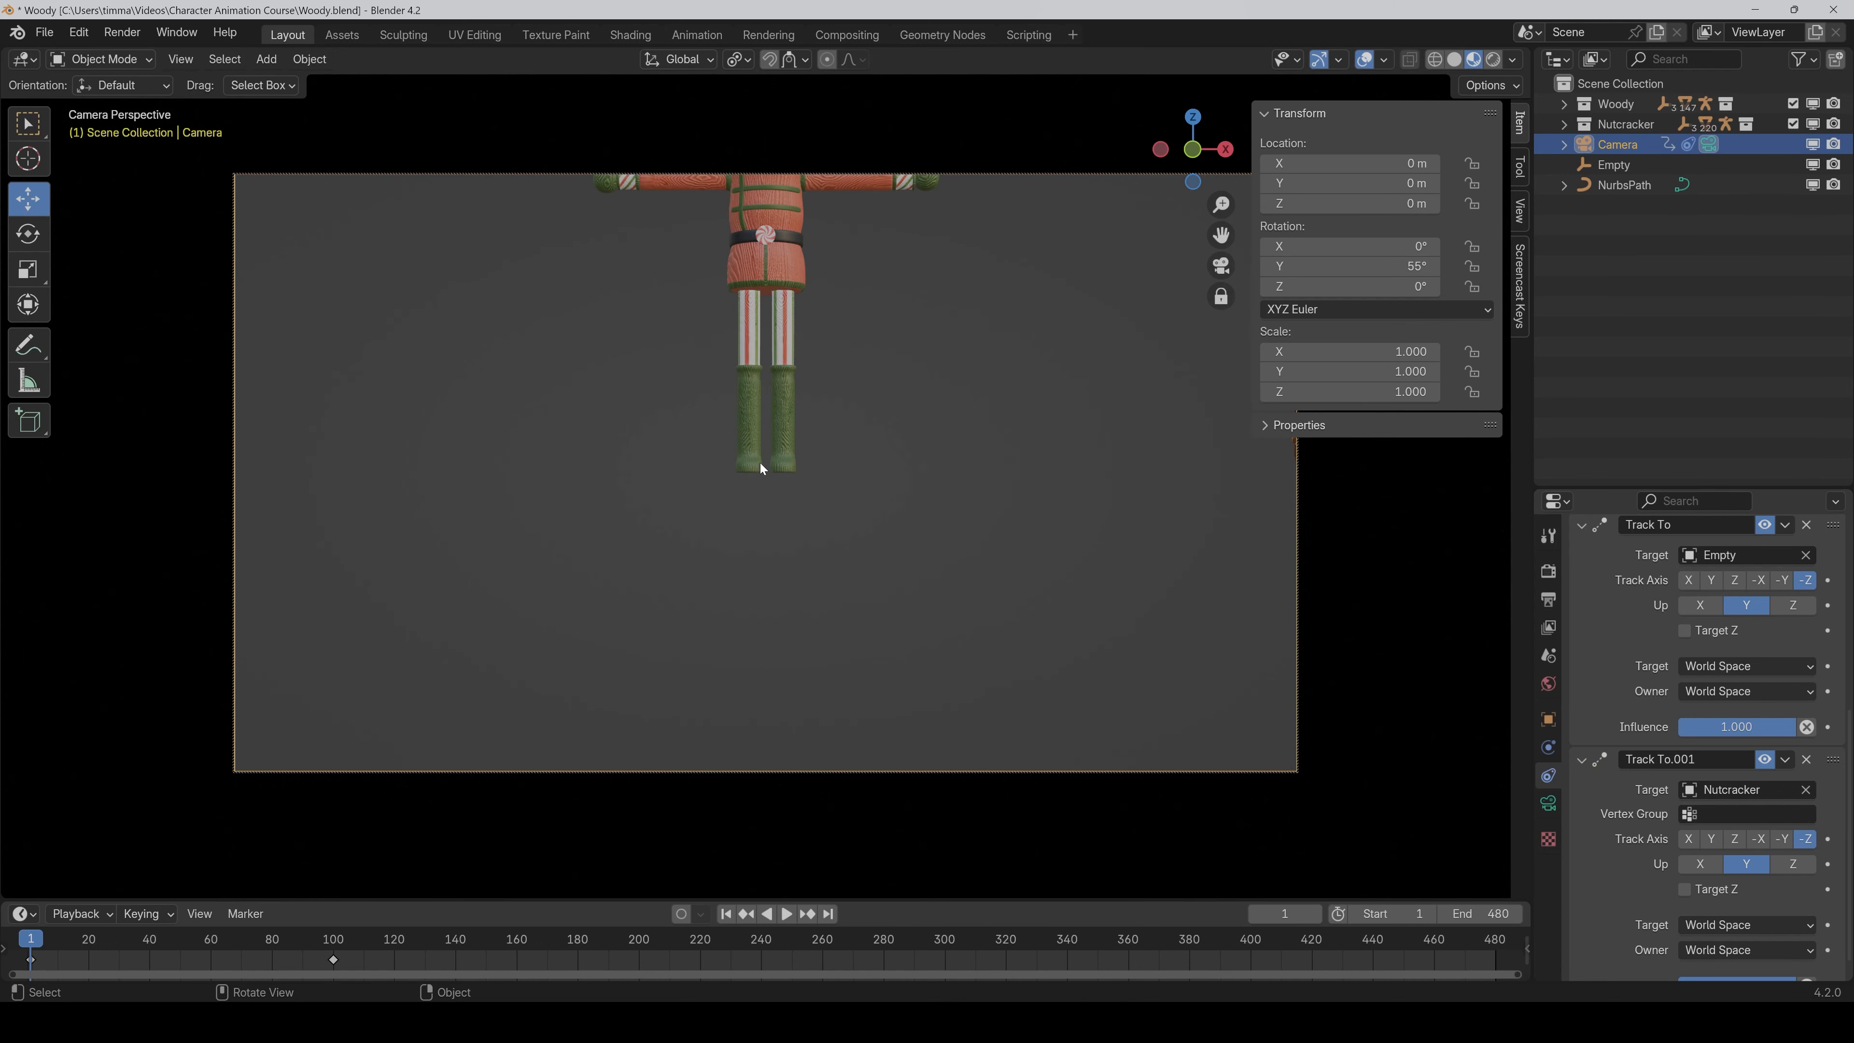
Set the influence of the Nutcracker Track To constraint to 0 and keyframe it at frame 40.
{"action": "scroll", "coordinate": [1630, 803], "scroll_direction": "down", "scroll_amount": 1}
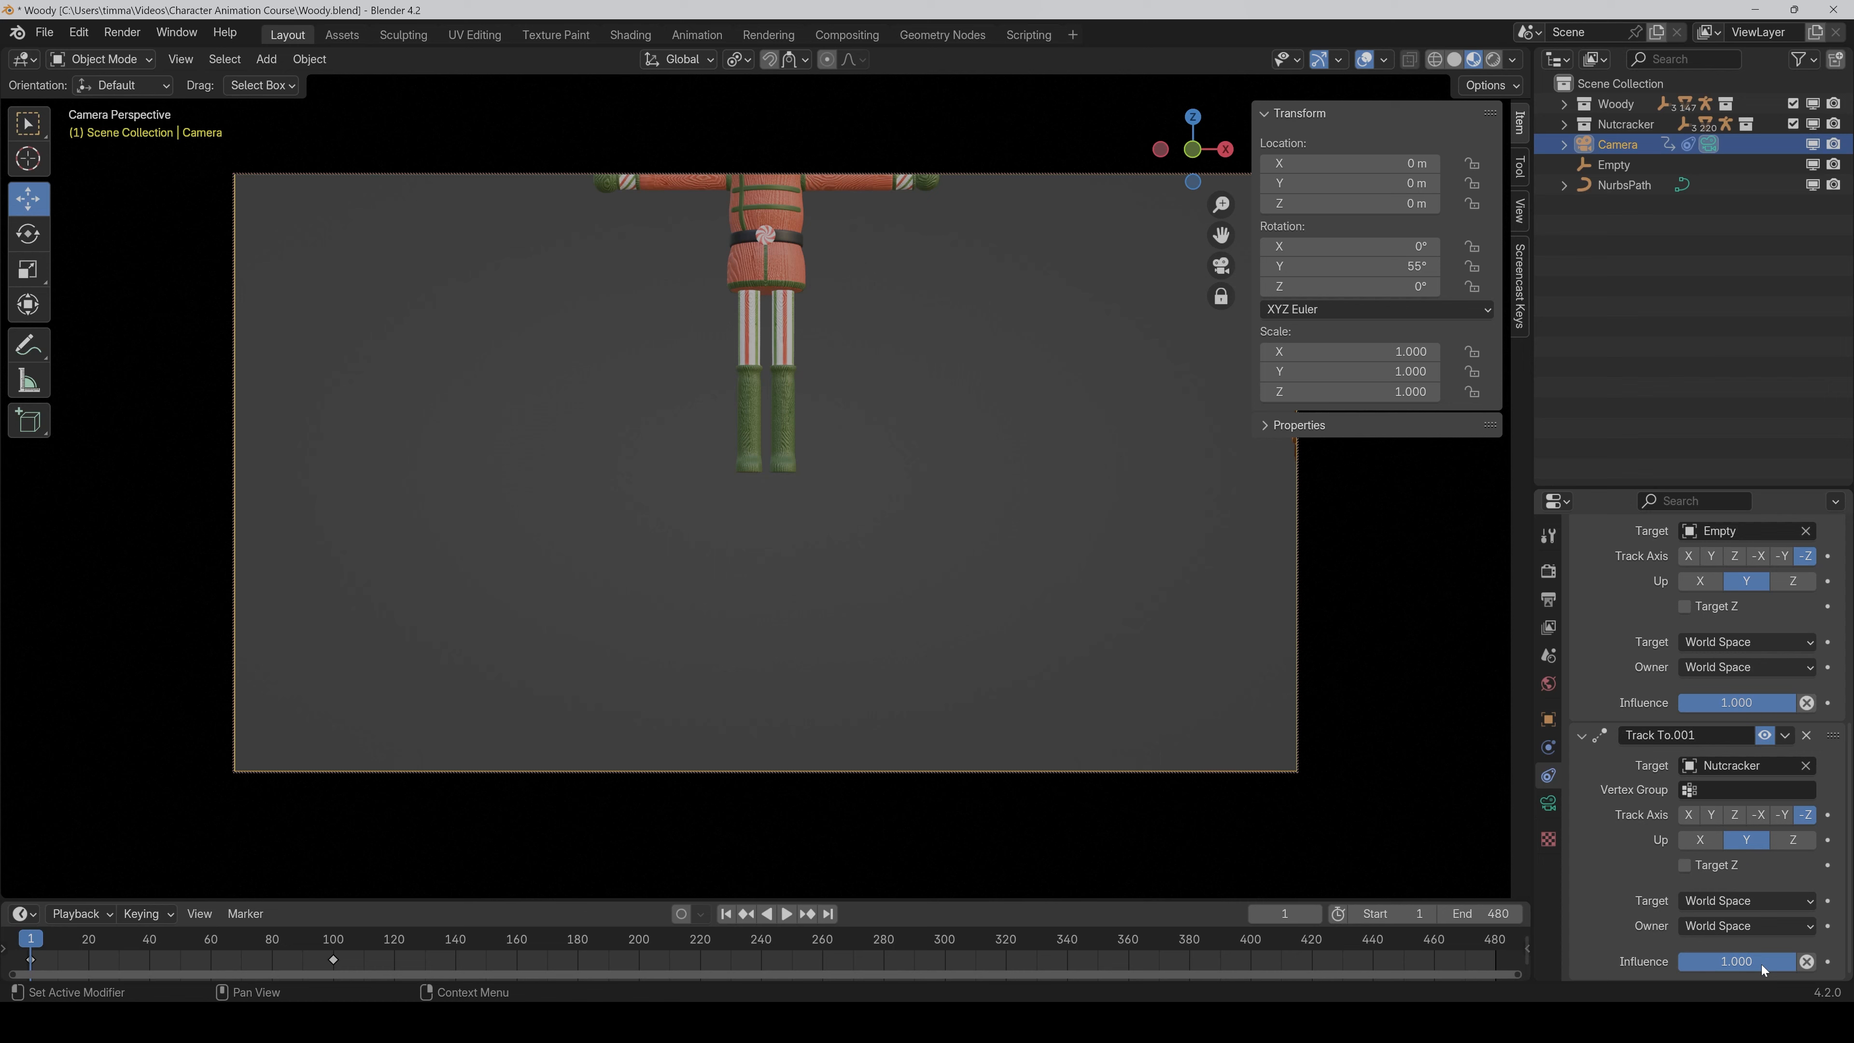
{"action": "left_click_drag", "start_coordinate": [1767, 961], "coordinate": [1679, 962]}
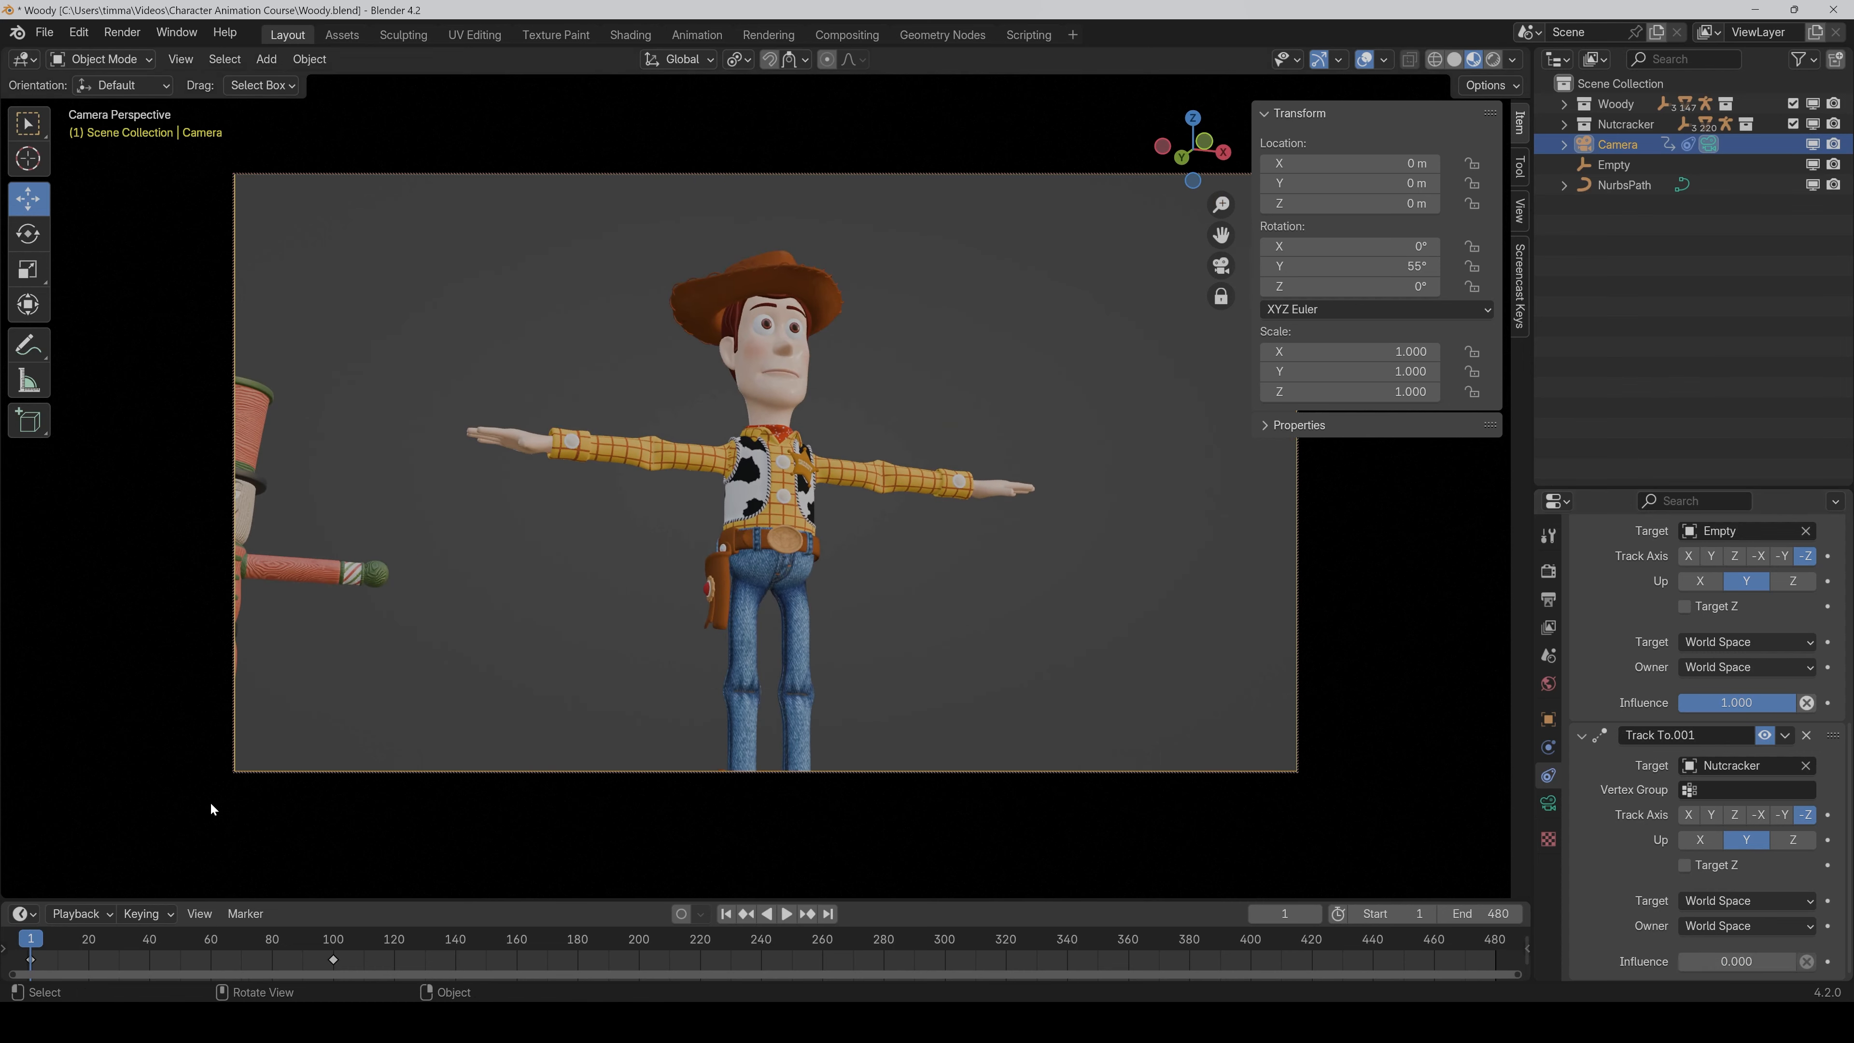
{"action": "left_click", "coordinate": [150, 947]}
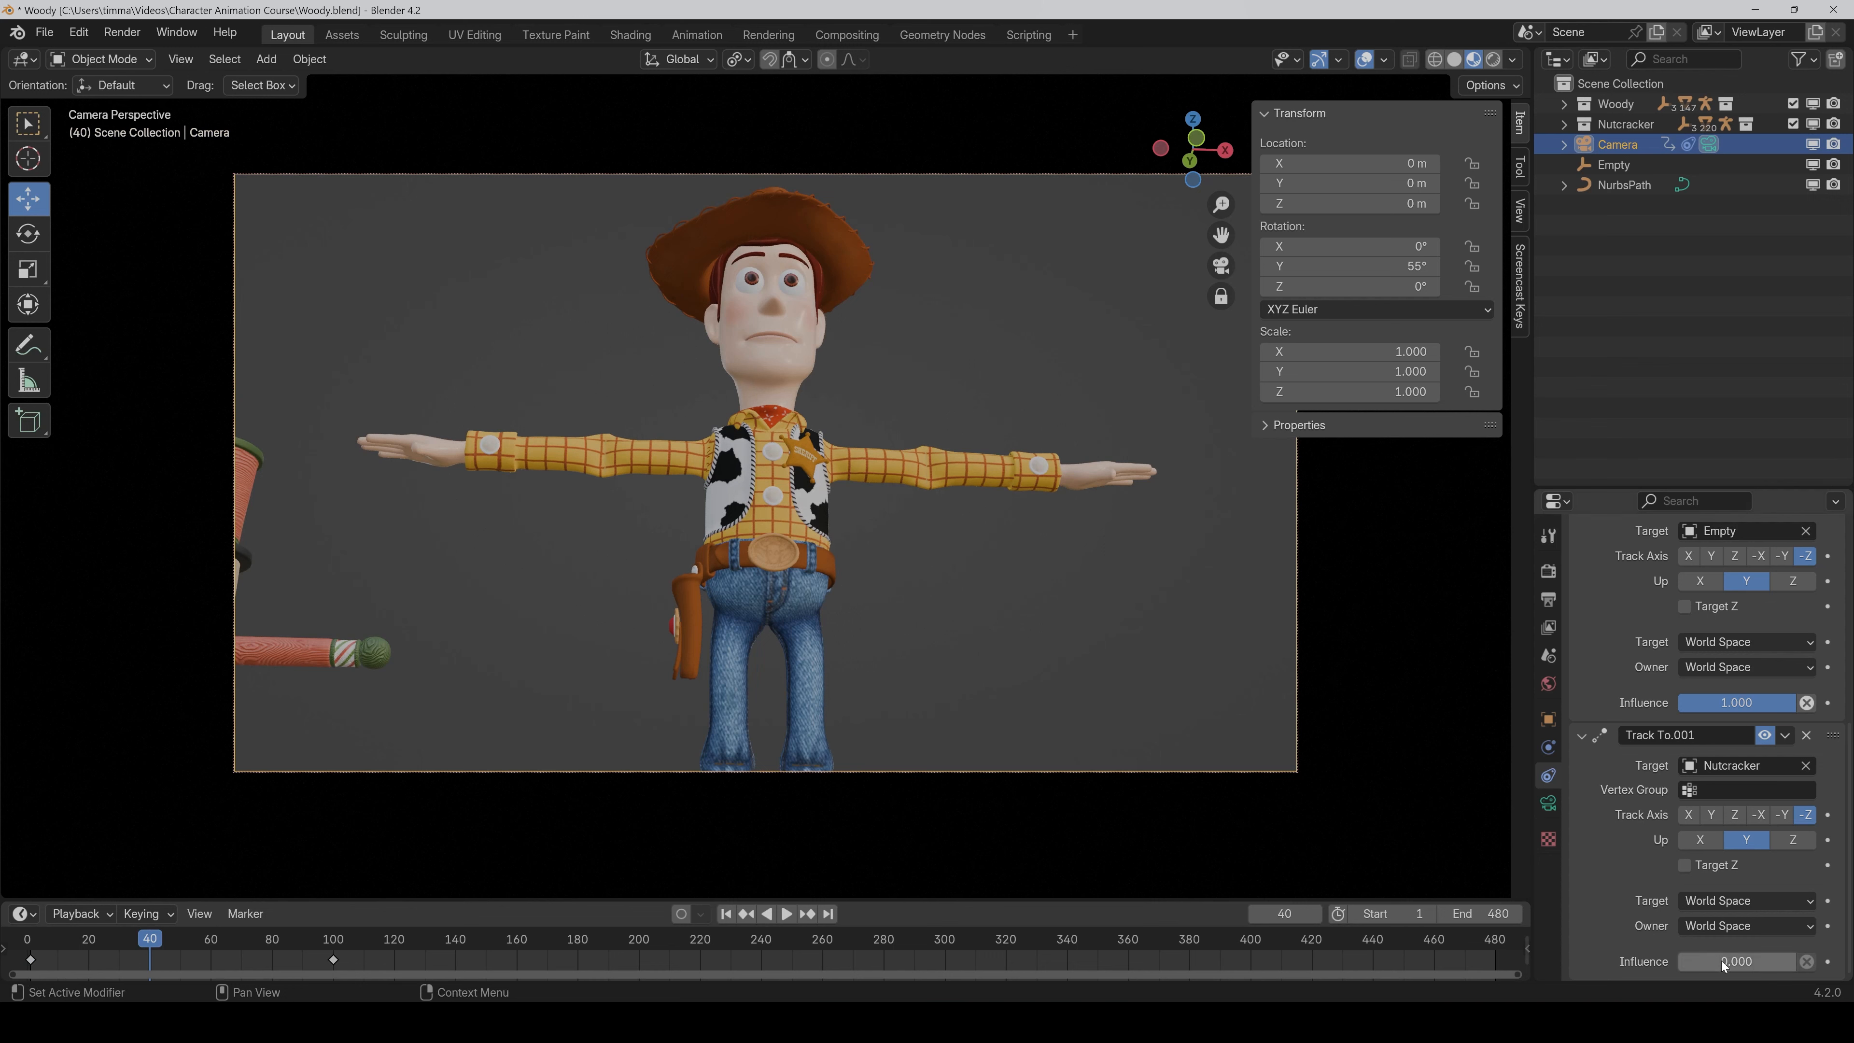
{"action": "key", "text": "i"}
Set the influence of the Nutcracker Track To constraint to 1 at frame 50 and keyframe it.
{"action": "left_click", "coordinate": [181, 947]}
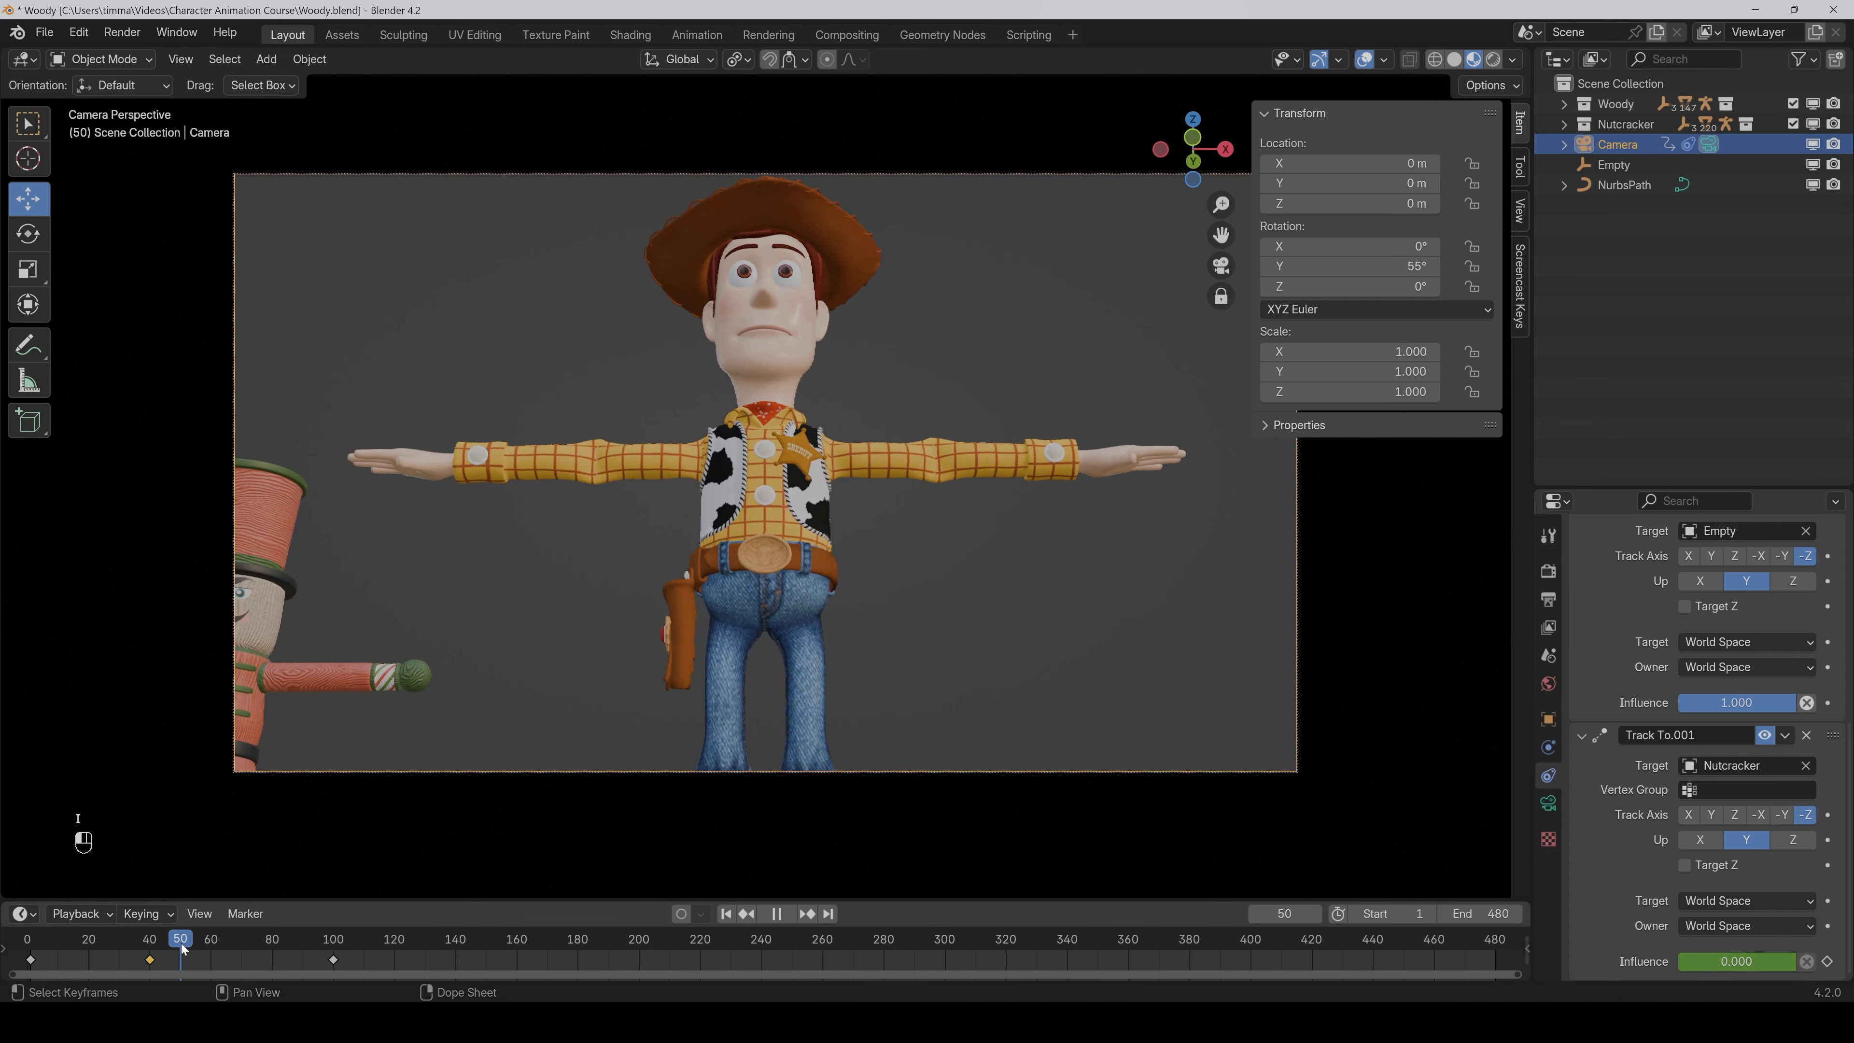
{"action": "left_click", "coordinate": [1744, 966]}
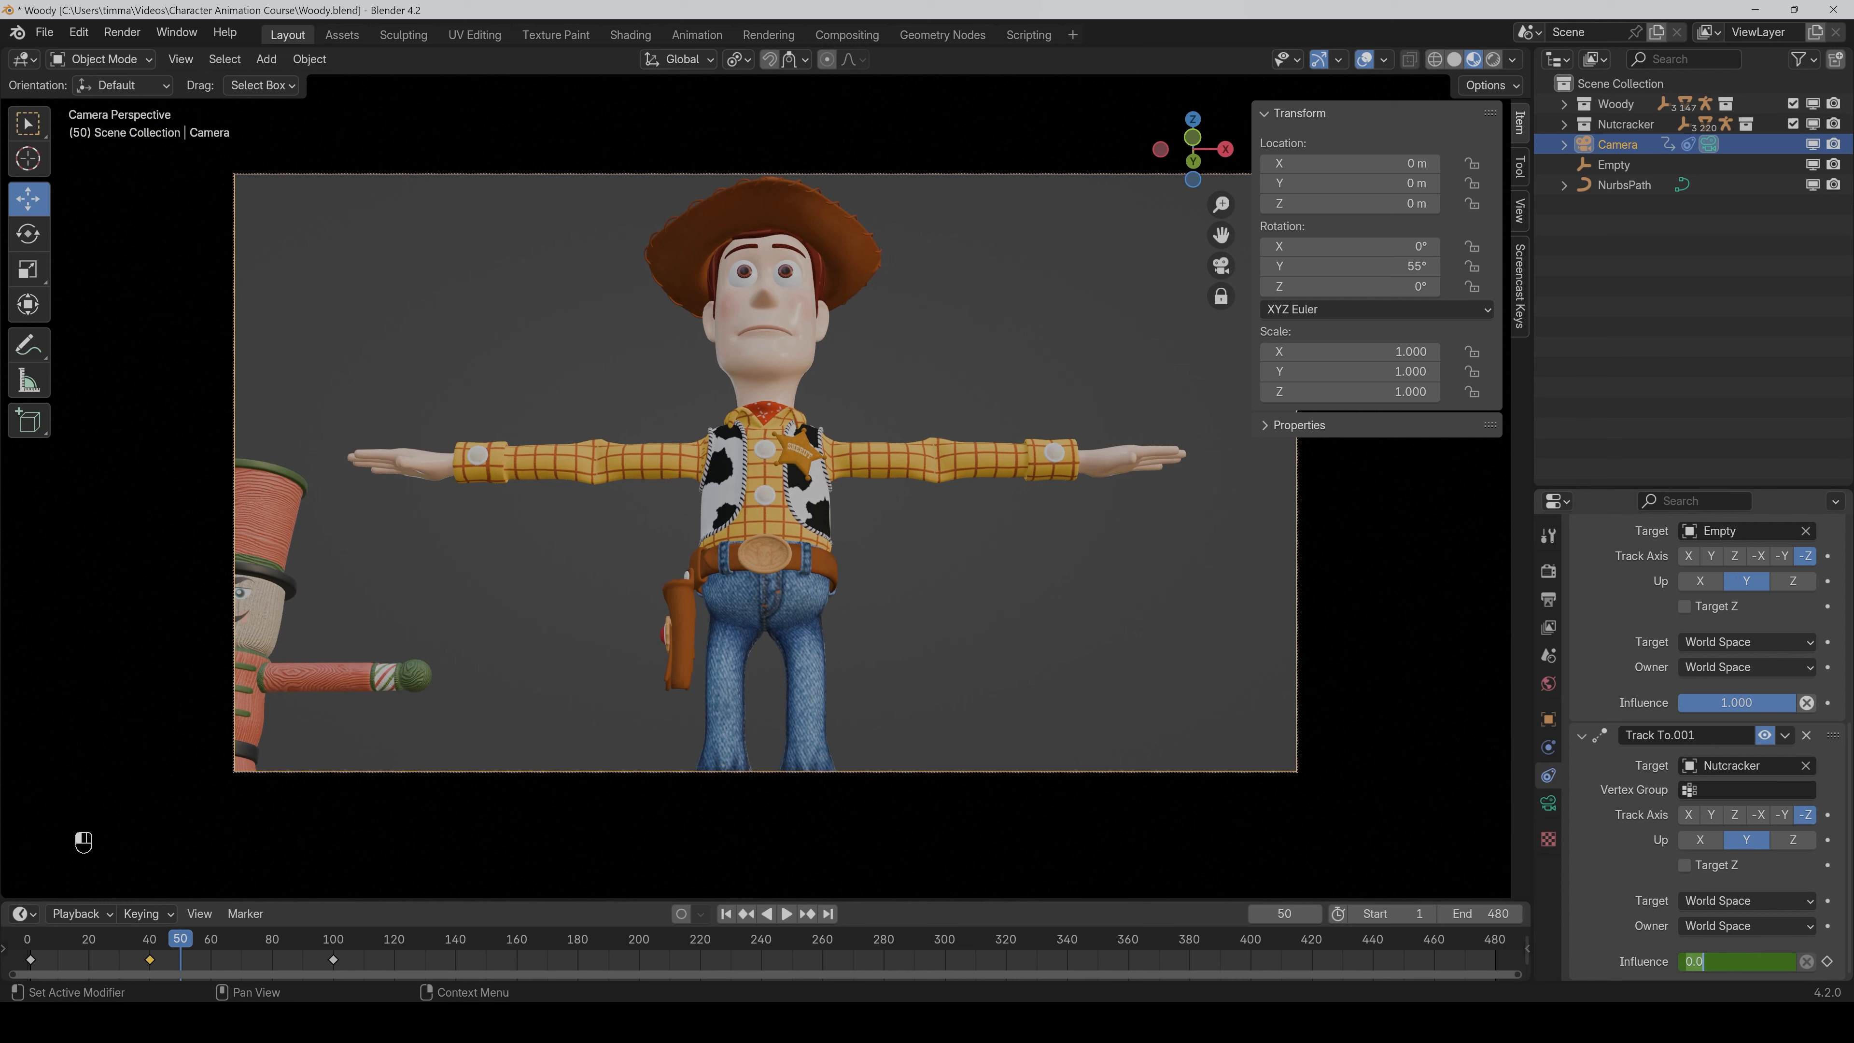
{"action": "type", "text": "1"}
{"action": "key", "text": "Return"}
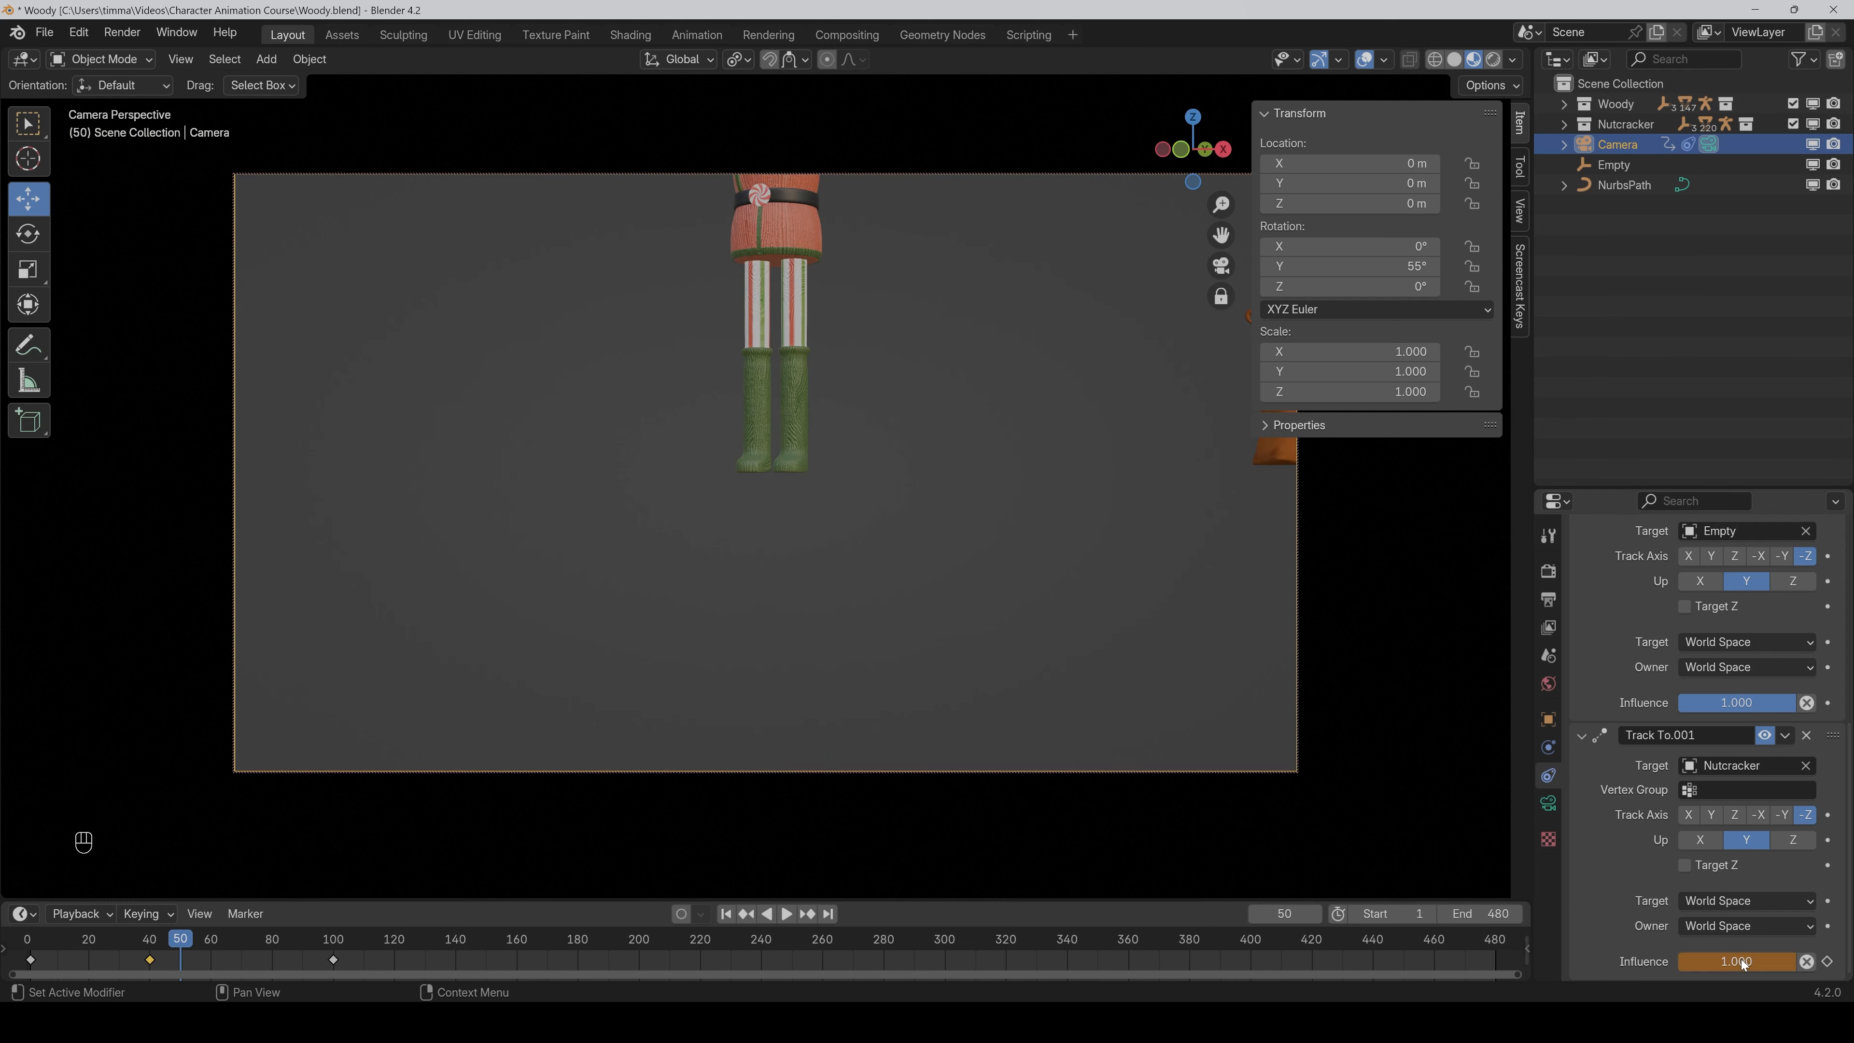
{"action": "key", "text": "i"}
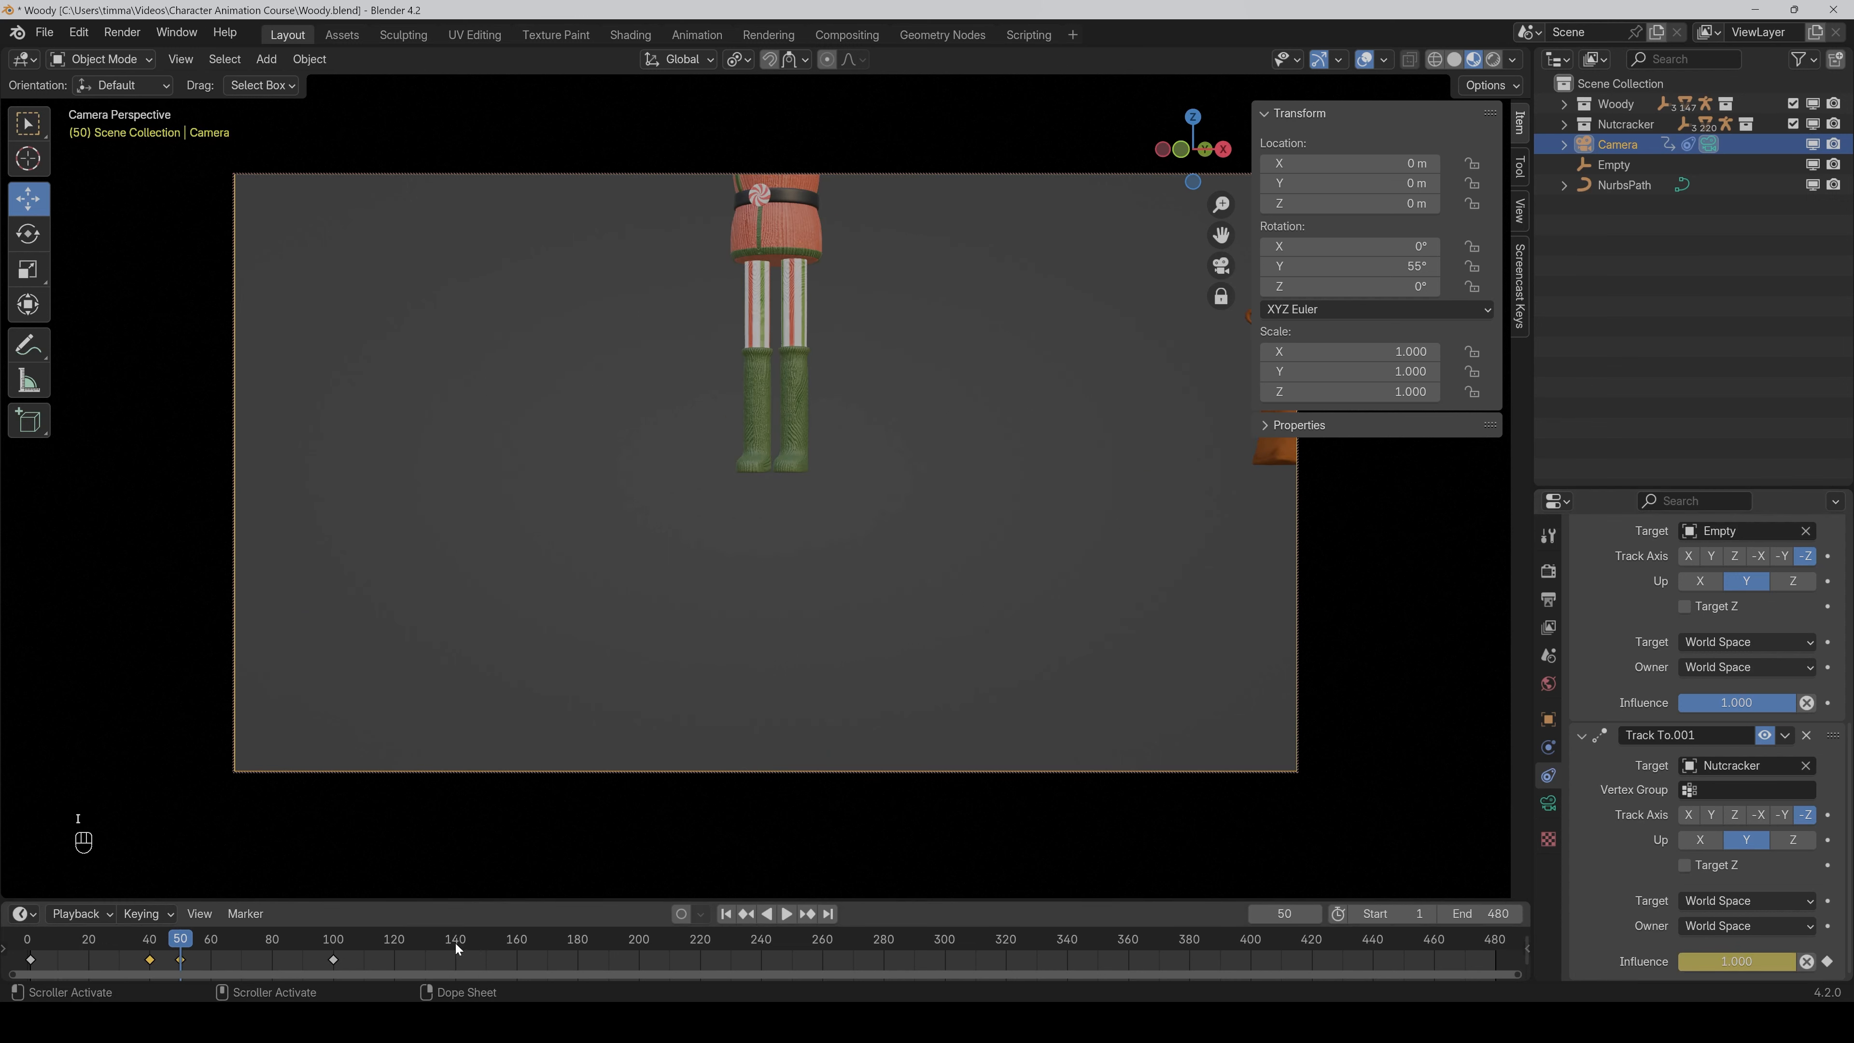
Play the animation from near its start to check the camera's switch between targets, and save the file.
{"action": "left_click", "coordinate": [44, 946]}
{"action": "key", "text": "space"}
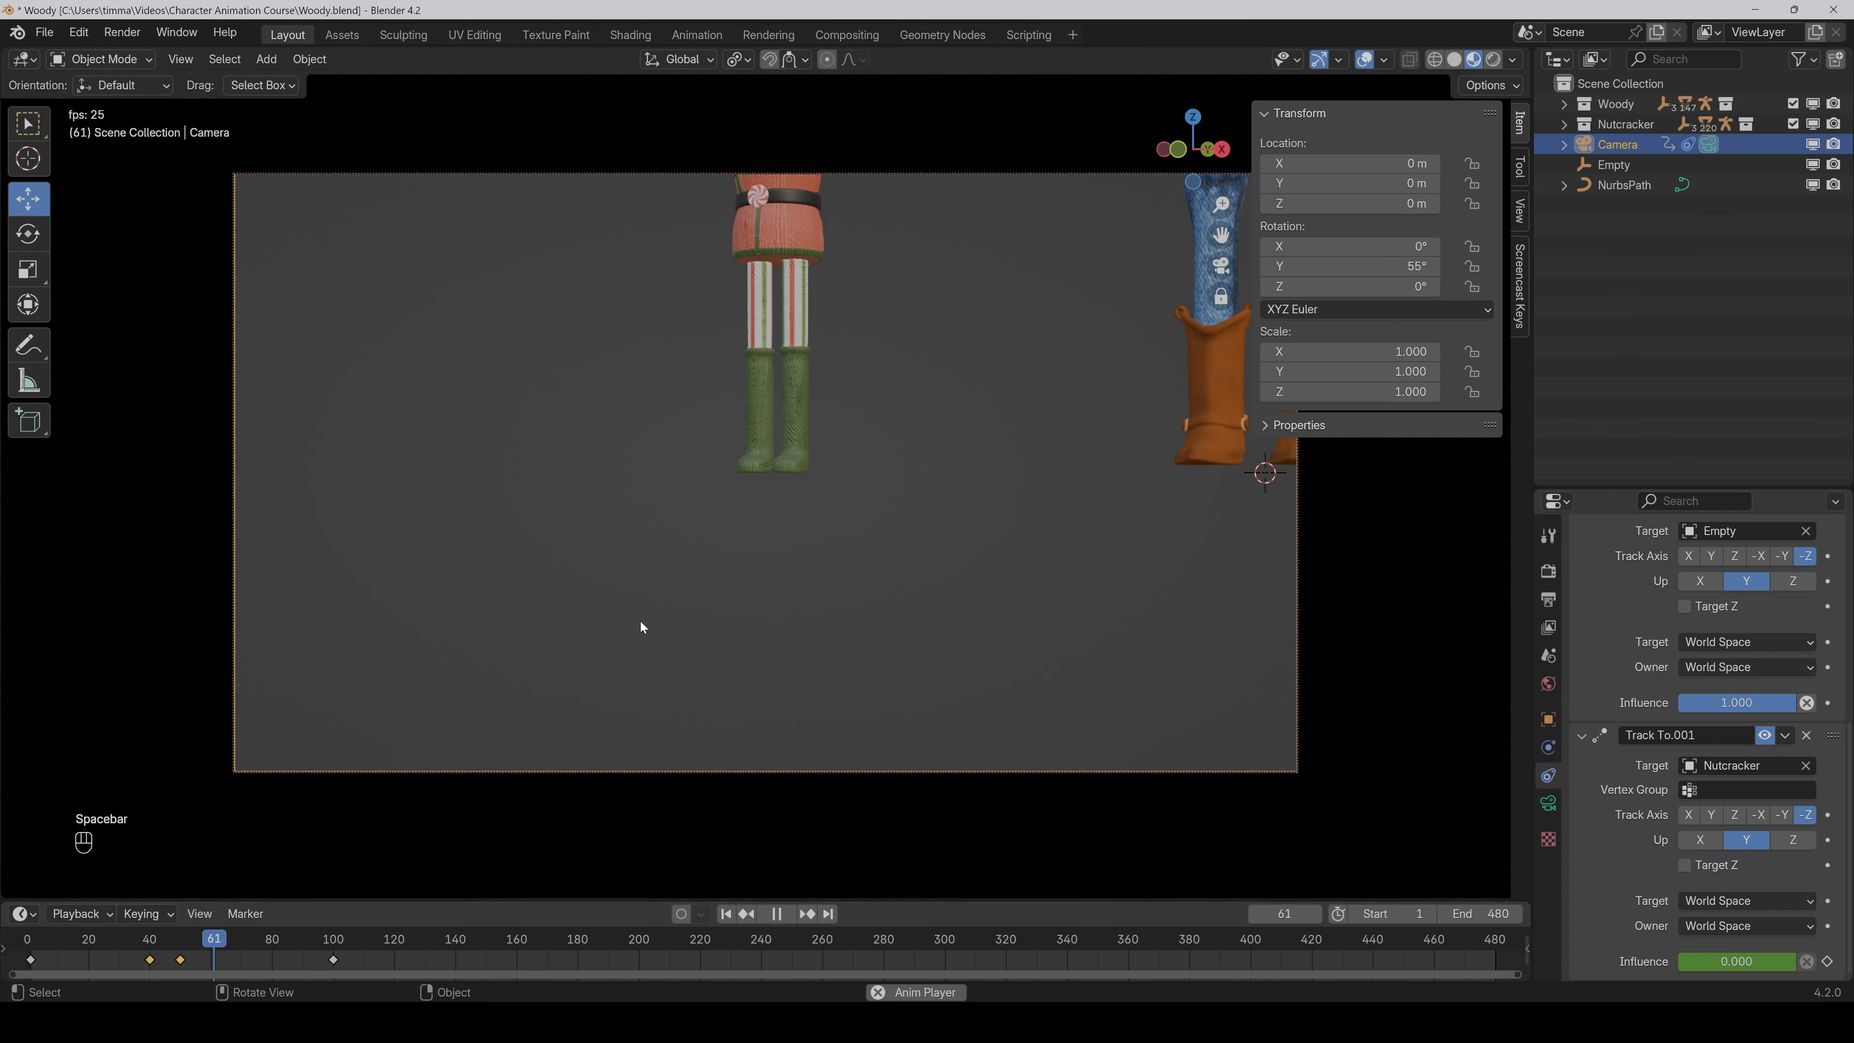
{"action": "key", "text": "space"}
{"action": "key", "text": "ctrl+s"}
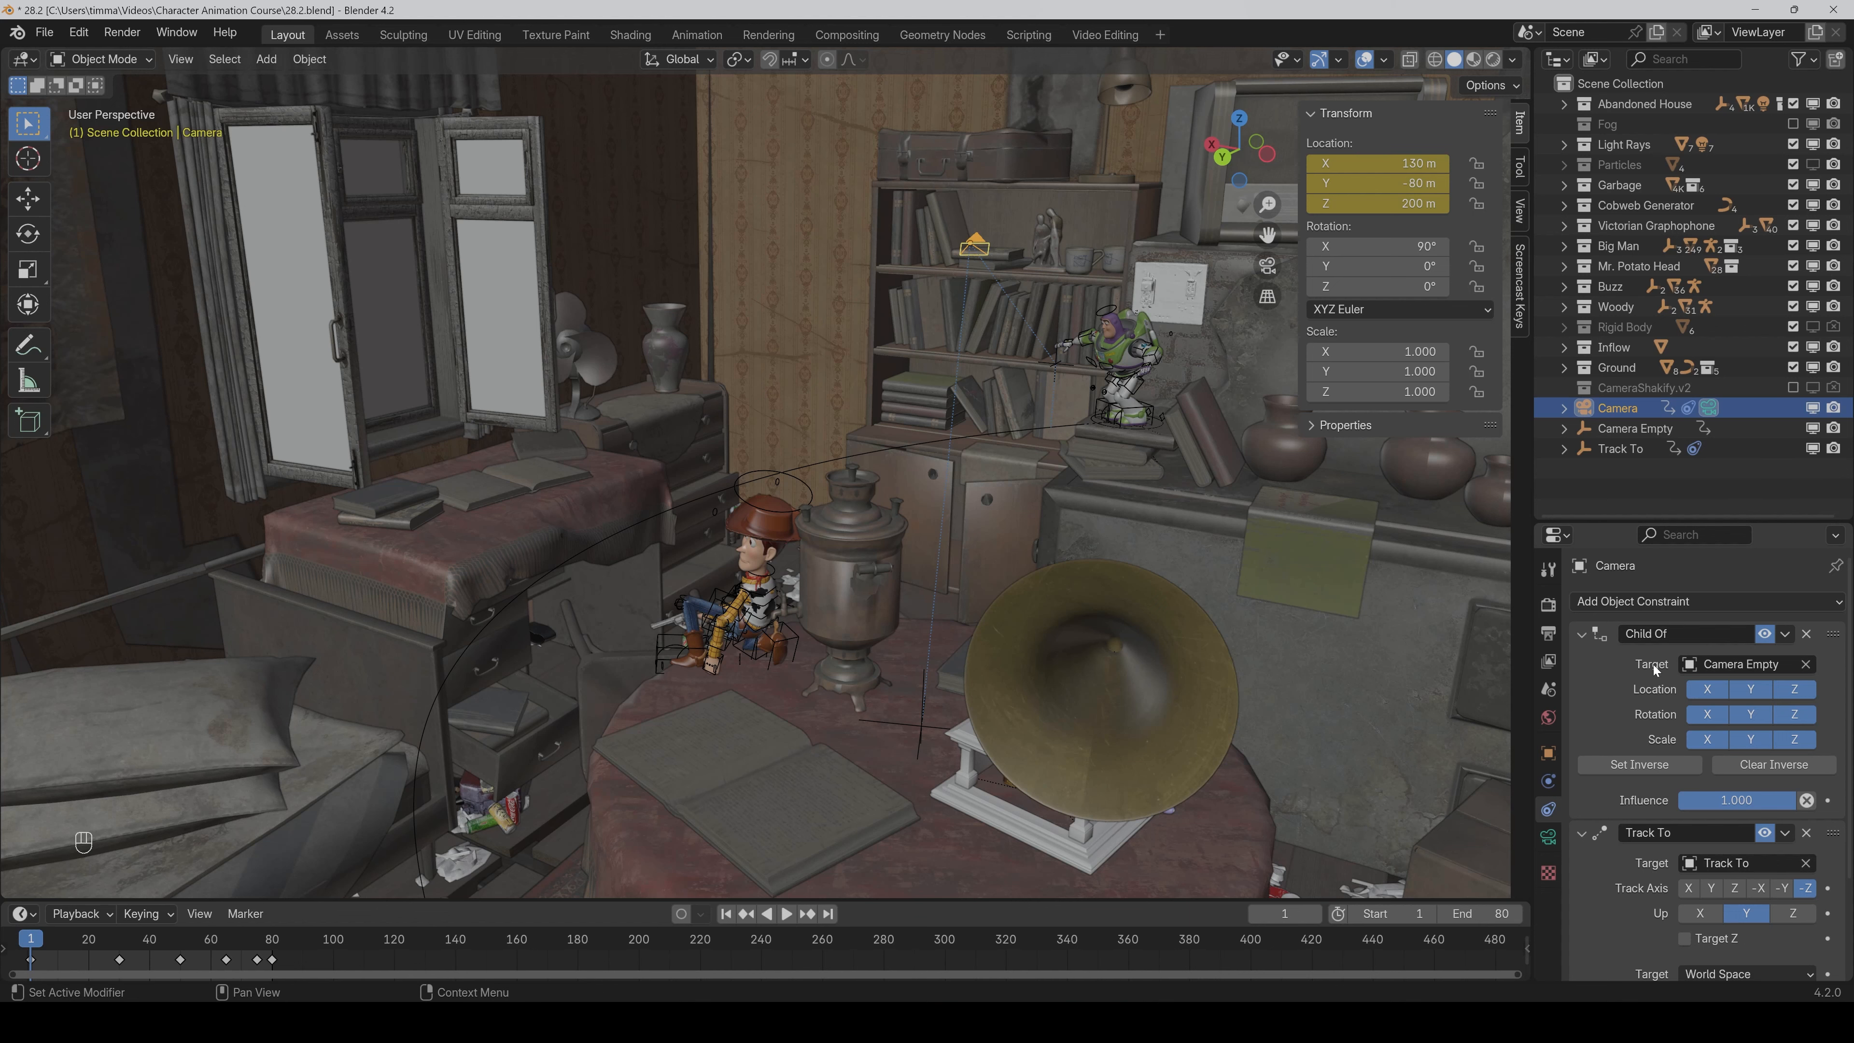
Play the abandoned house animation from frame 1 repeatedly to examine how the camera moves through the room.
{"action": "key", "text": "space"}
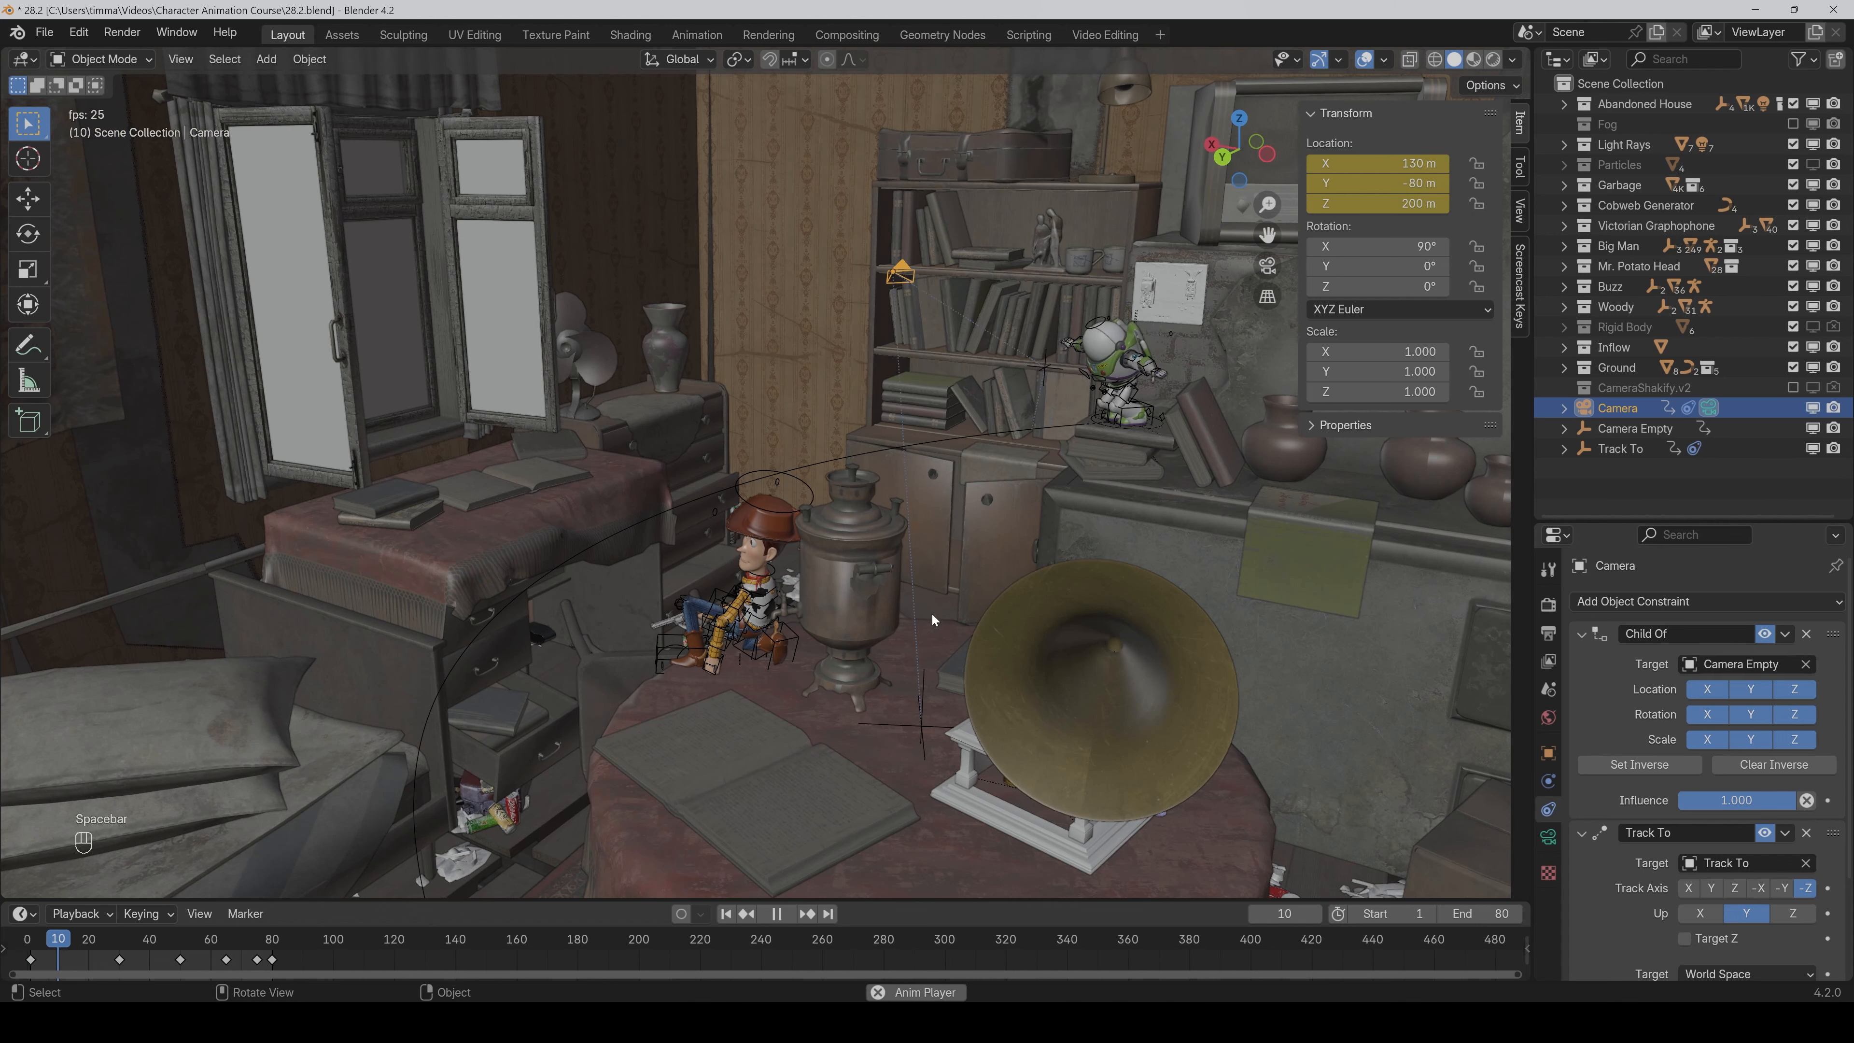
{"action": "key", "text": "space"}
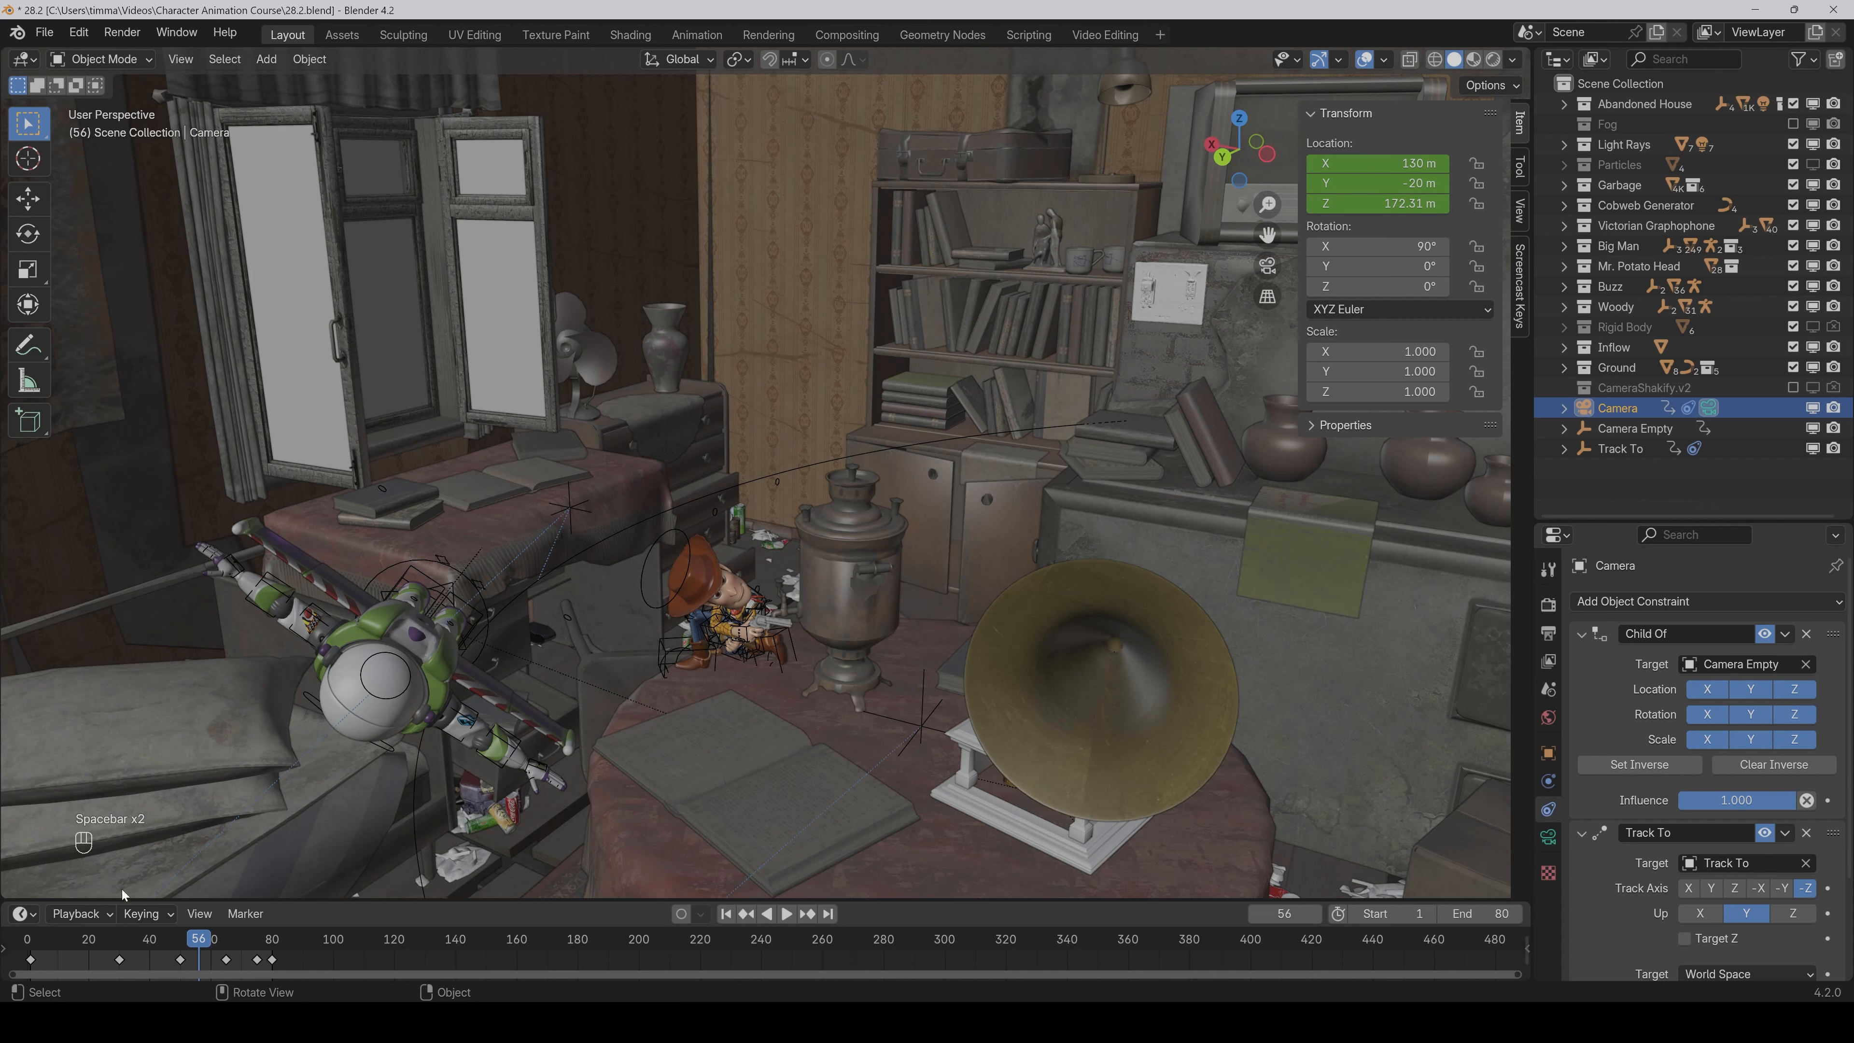
{"action": "left_click", "coordinate": [30, 943]}
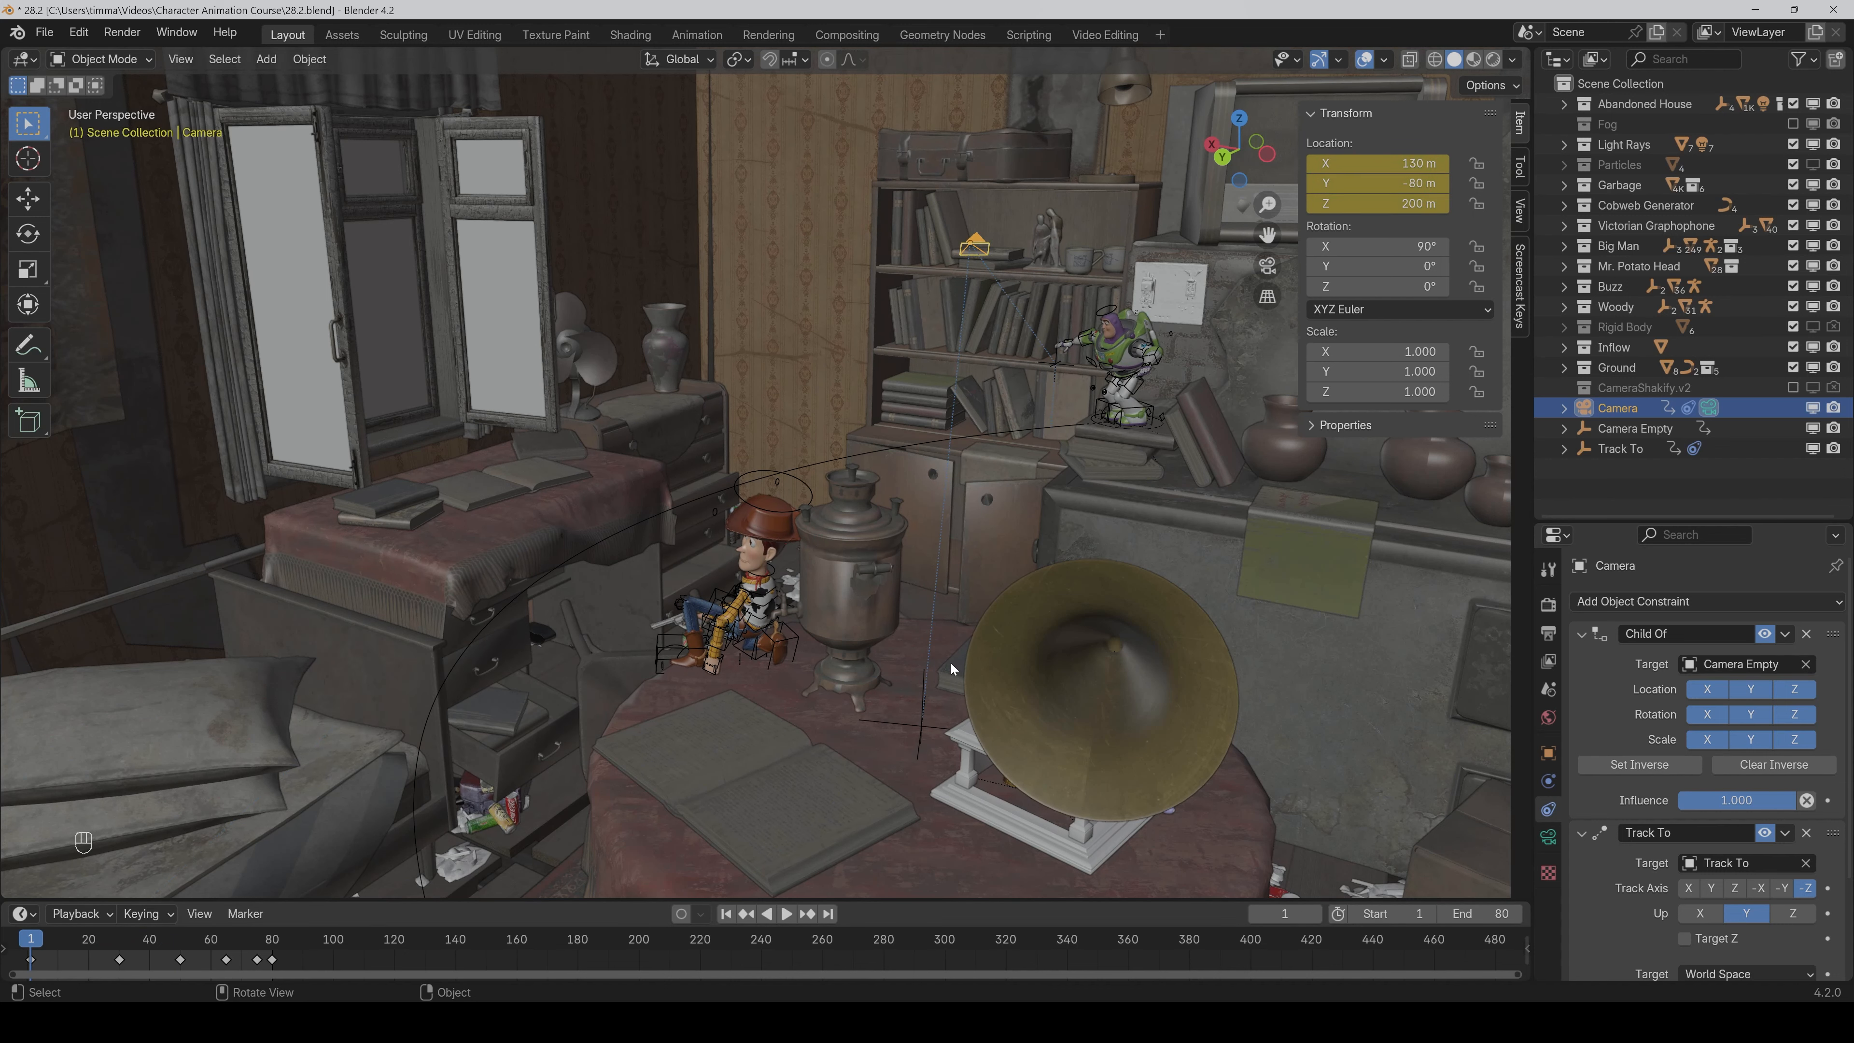
{"action": "key", "text": "space"}
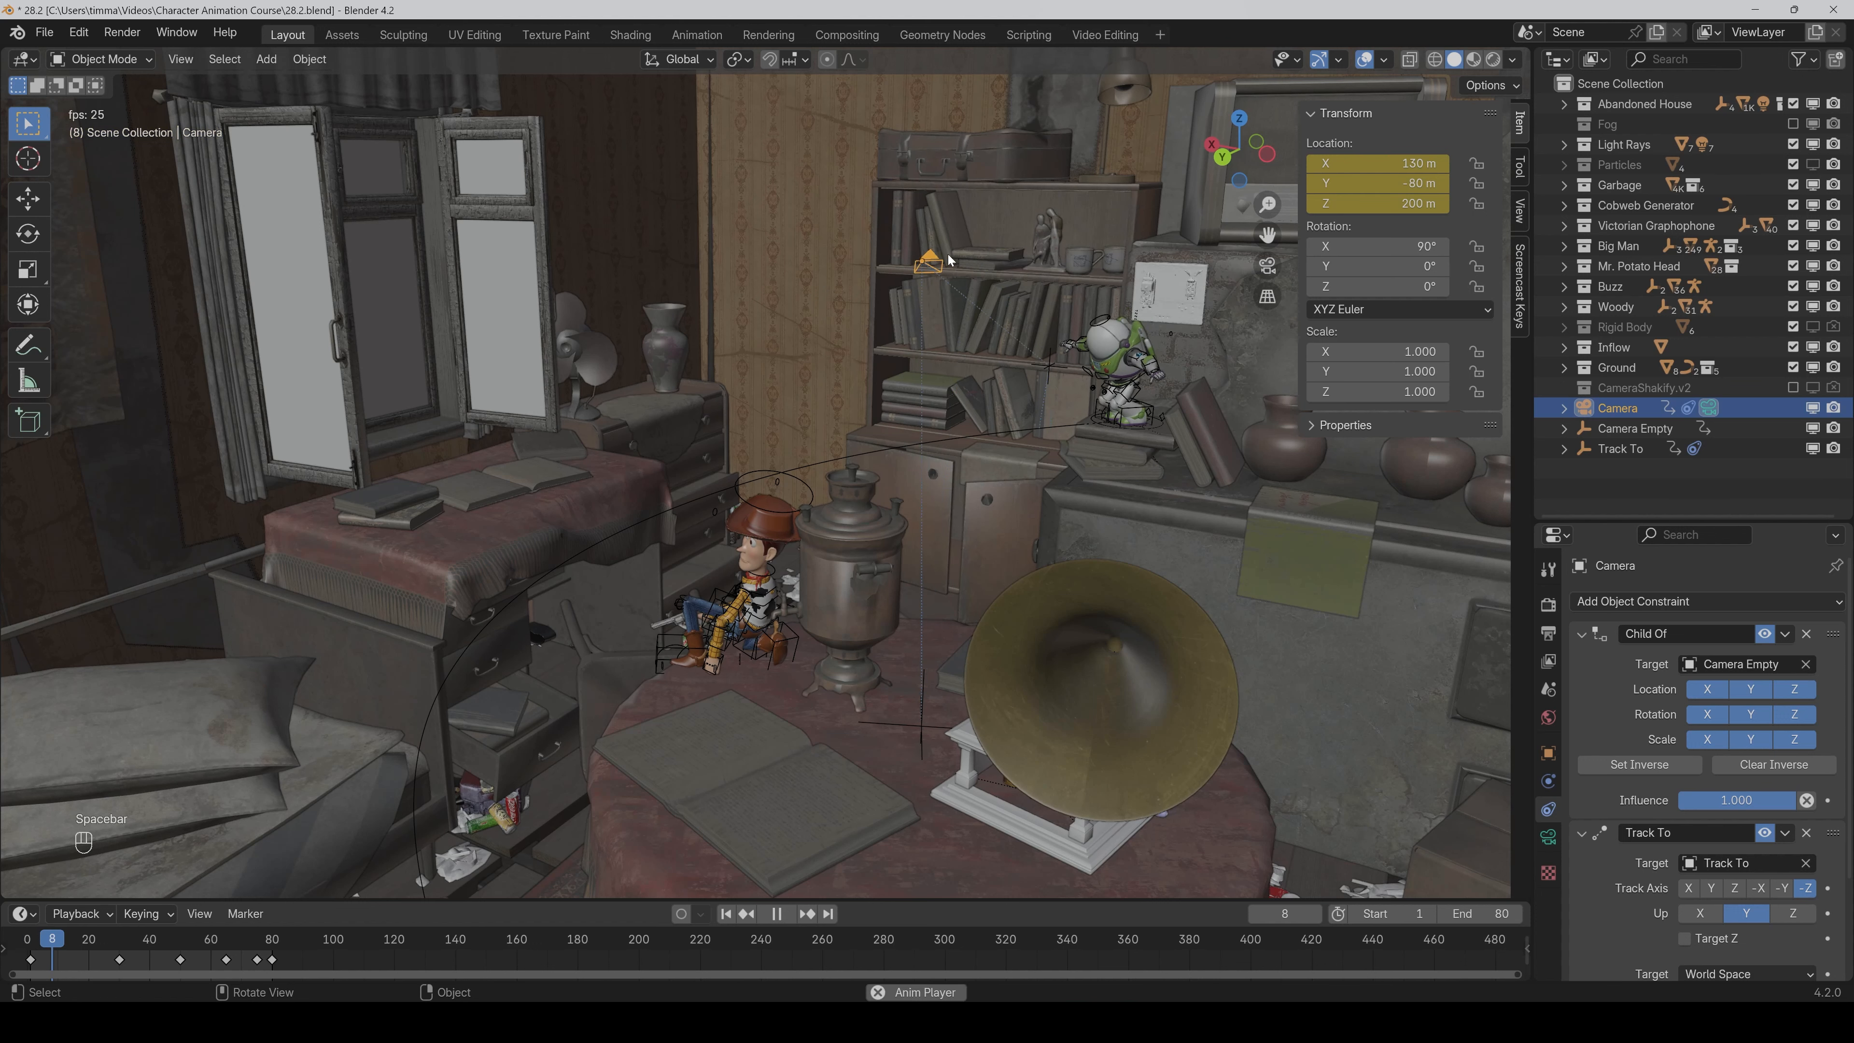
{"action": "key", "text": "space"}
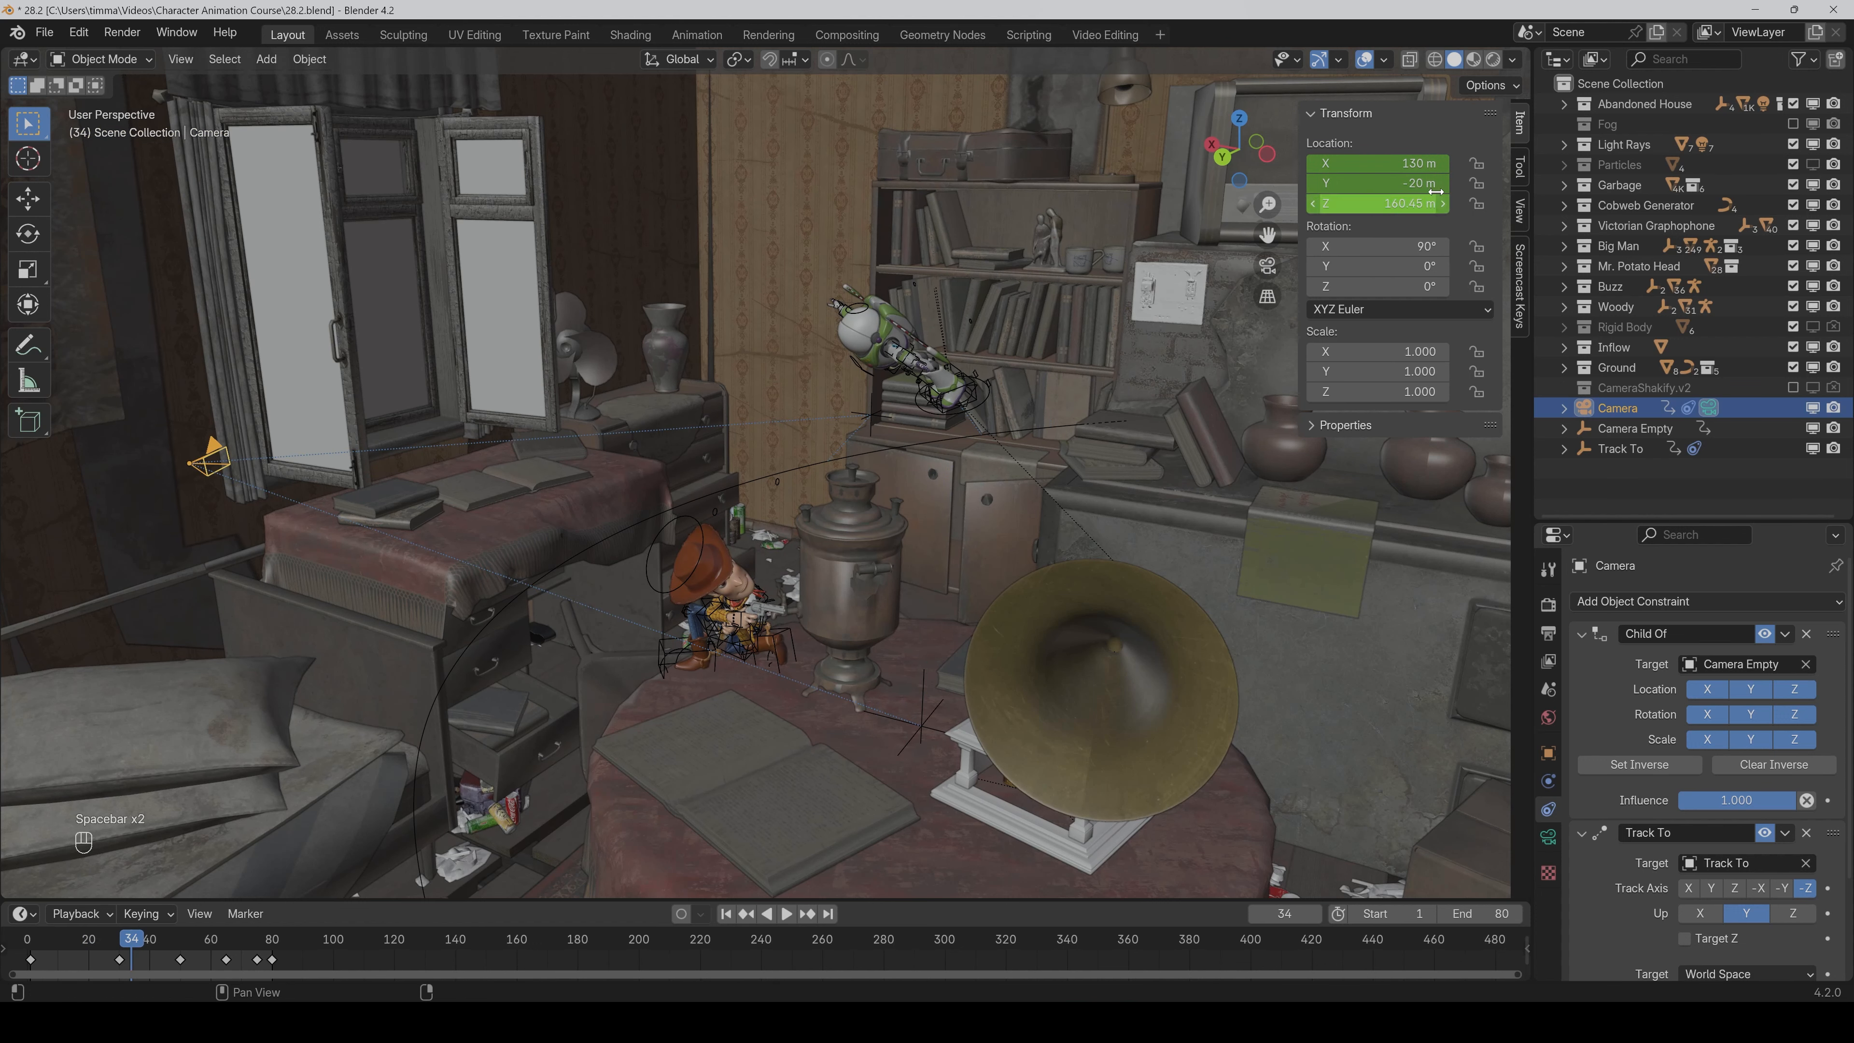
{"action": "left_click", "coordinate": [32, 949]}
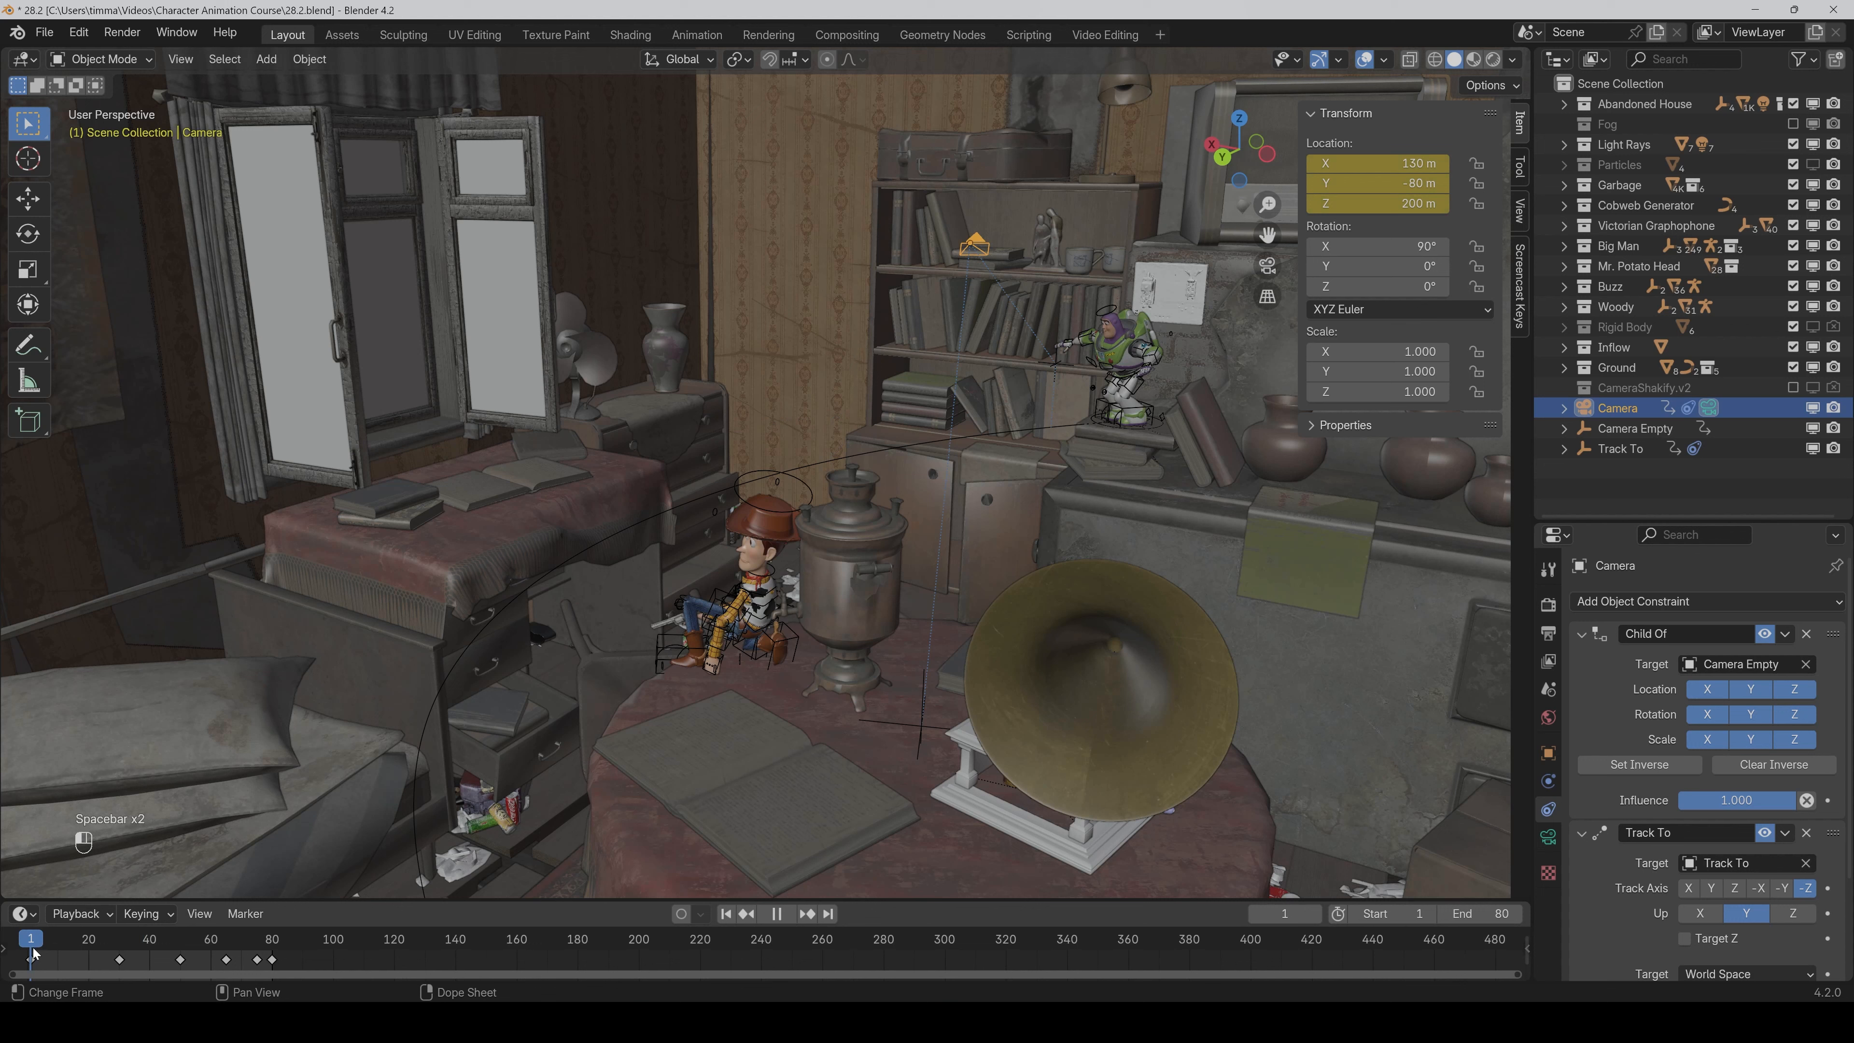
{"action": "key", "text": "space"}
{"action": "key", "text": "Escape"}
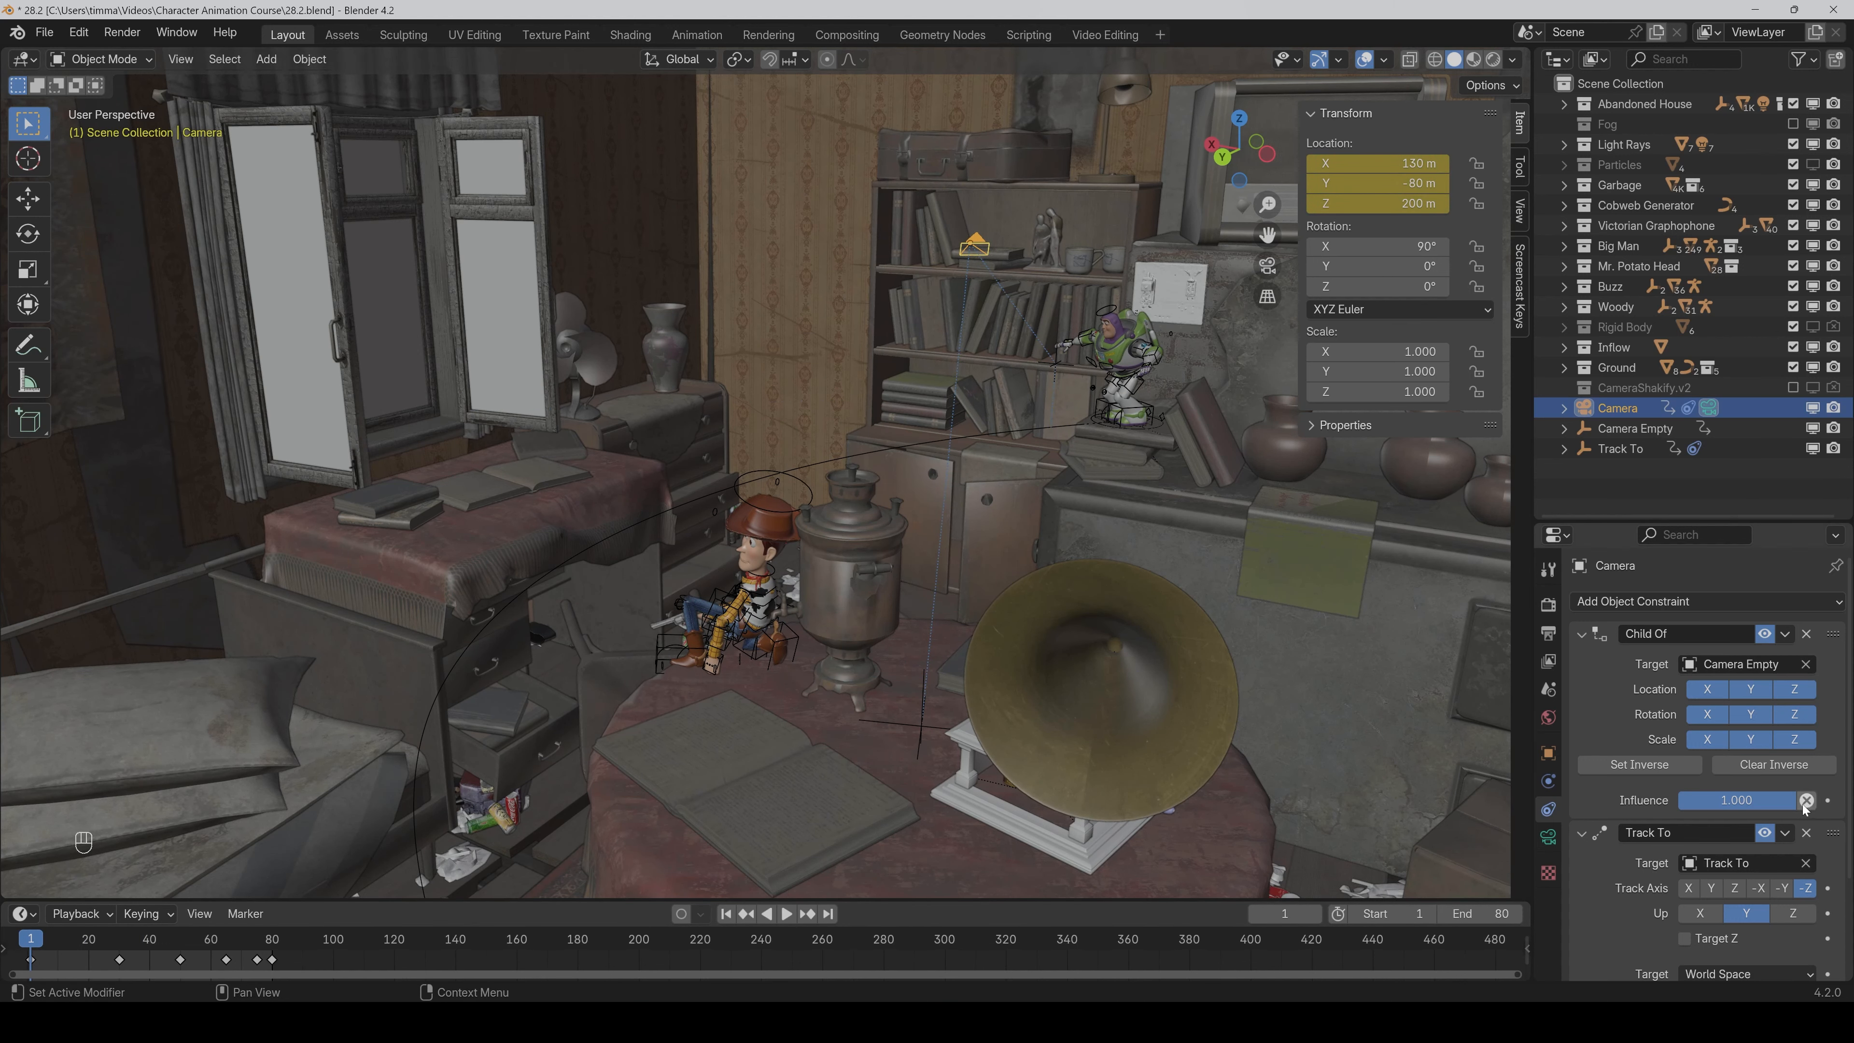
Review the camera's Track To constraint, and select and play back the Track To empty to examine its motion along the path.
{"action": "scroll", "coordinate": [1657, 804], "scroll_direction": "down", "scroll_amount": 3}
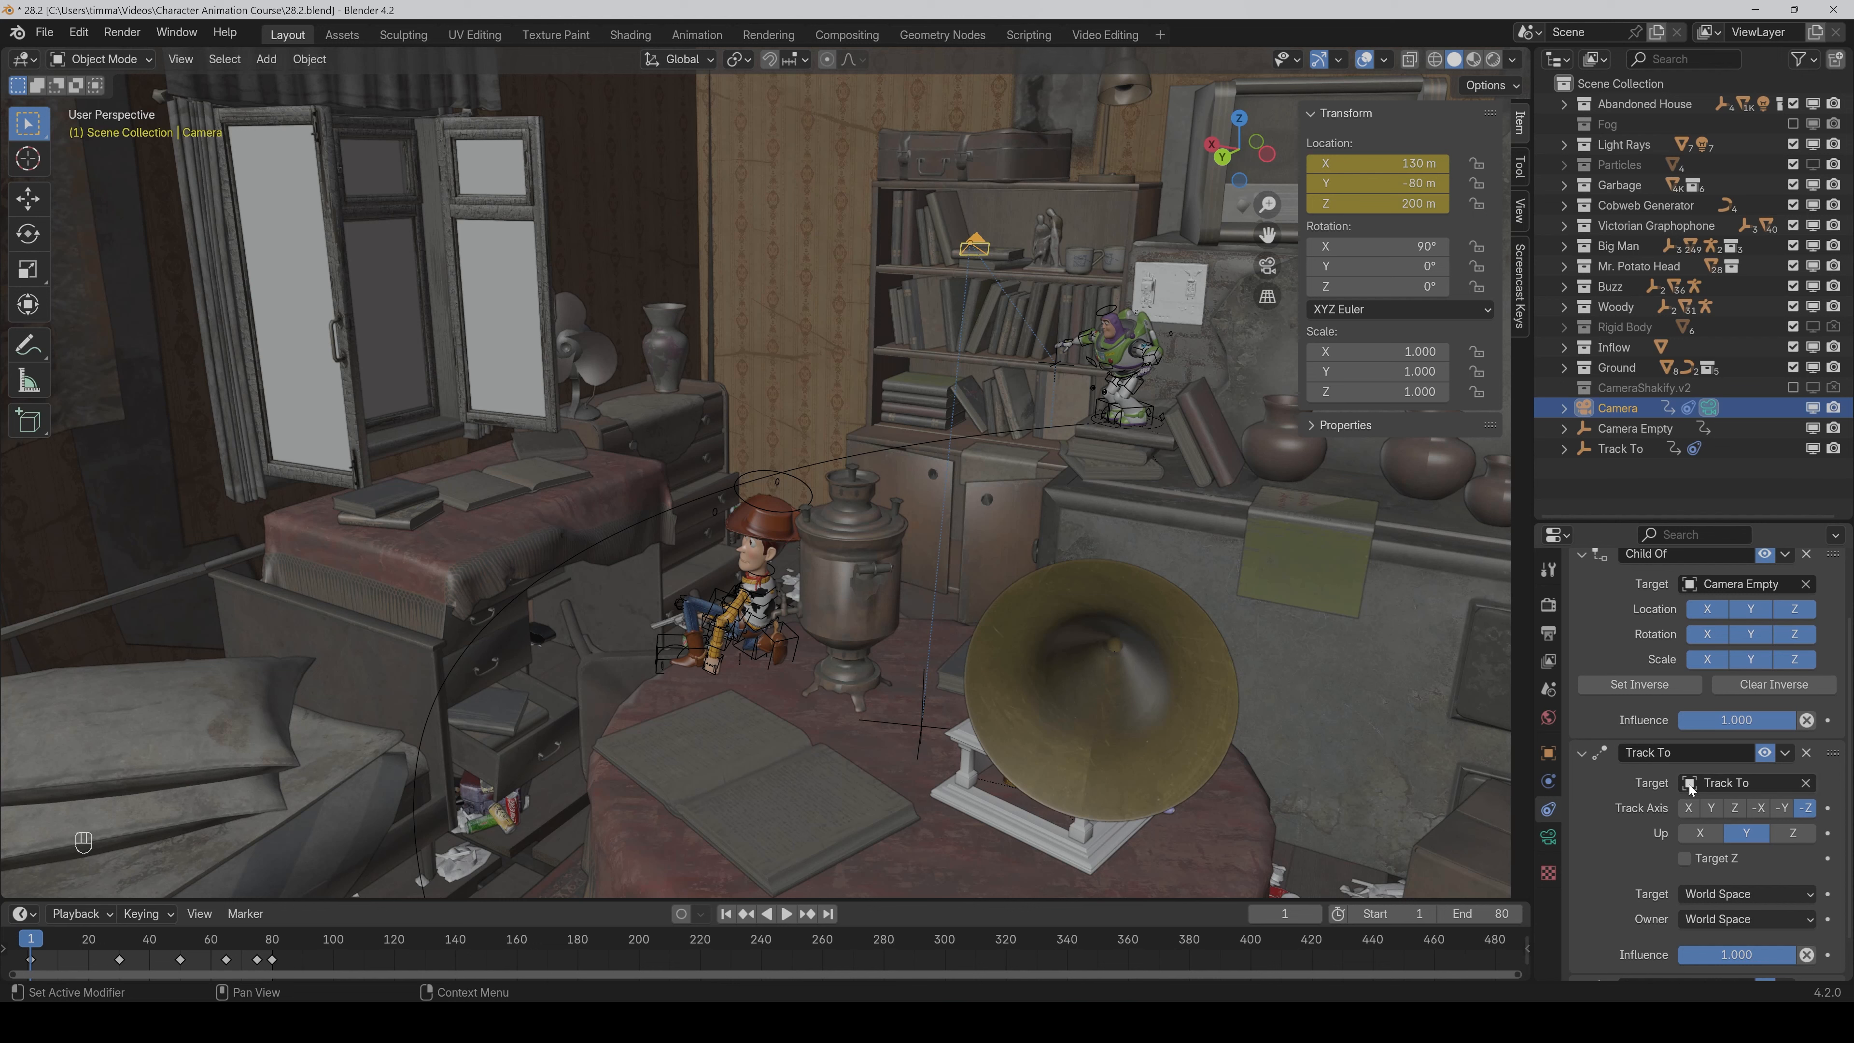
{"action": "left_click", "coordinate": [1055, 363]}
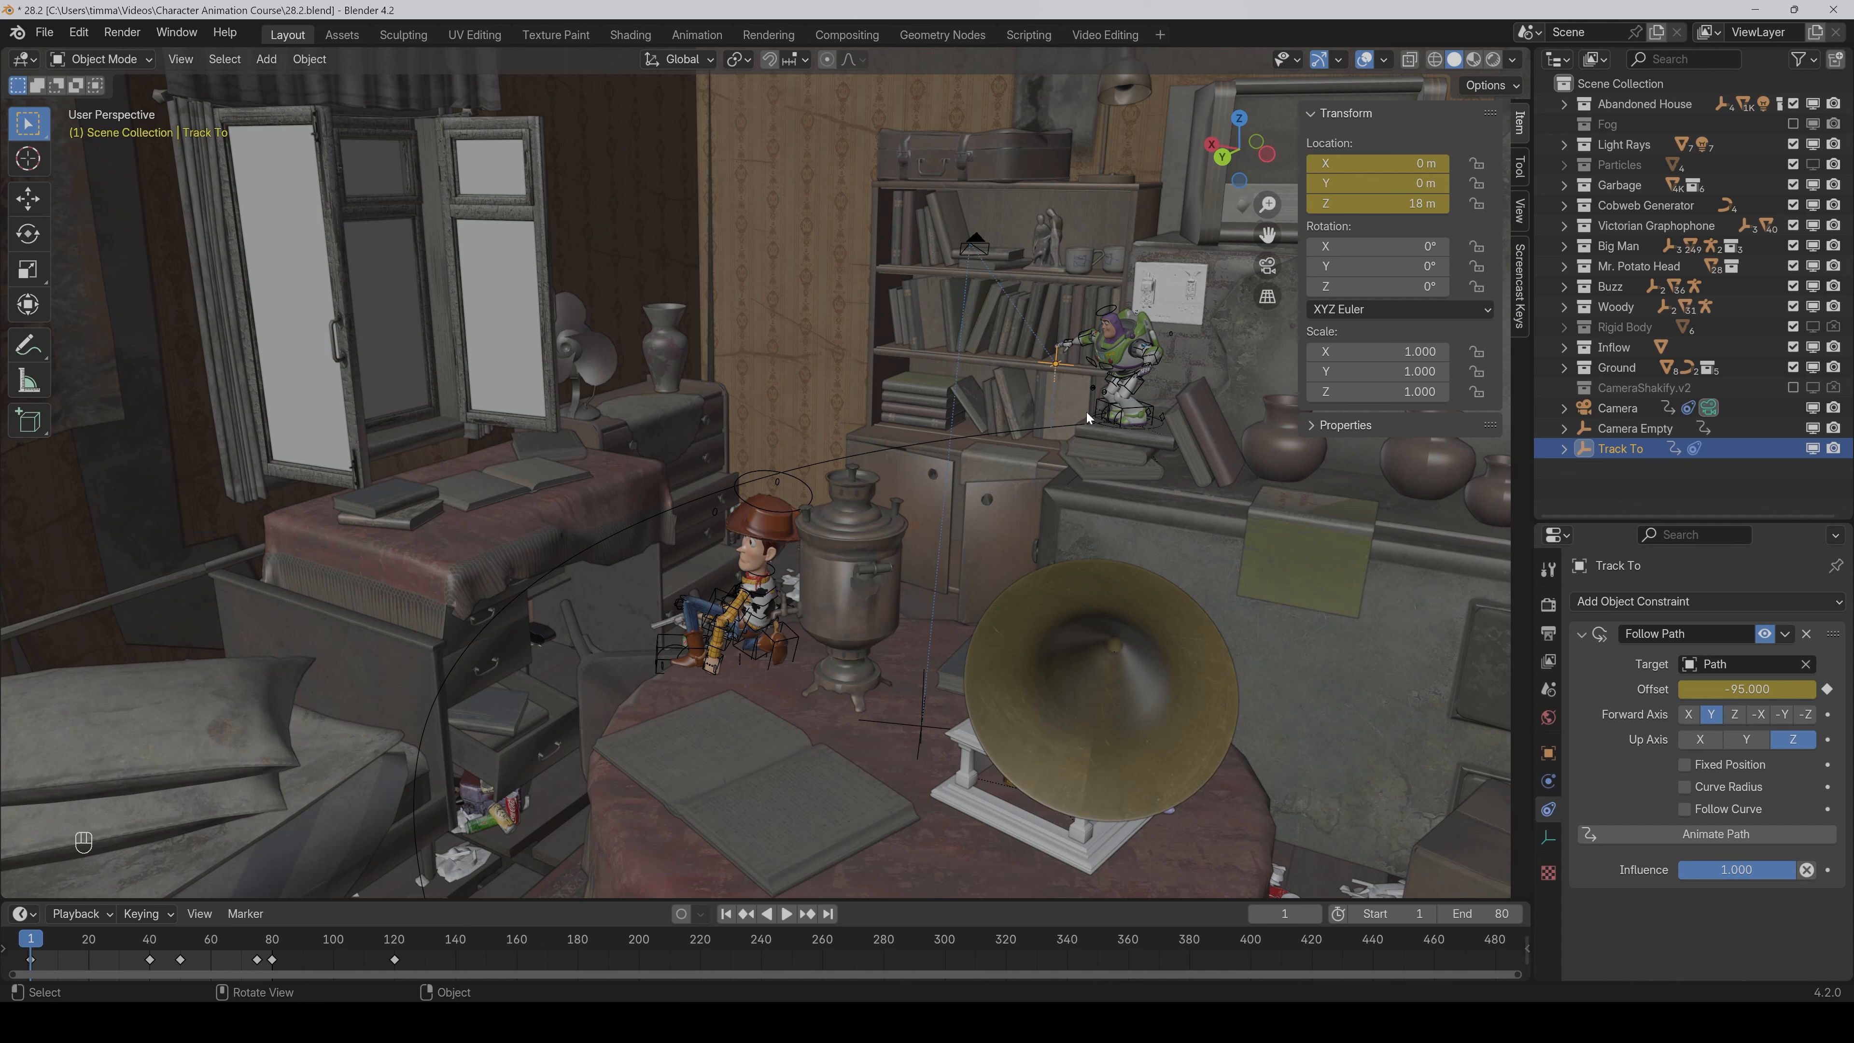
{"action": "key", "text": "space"}
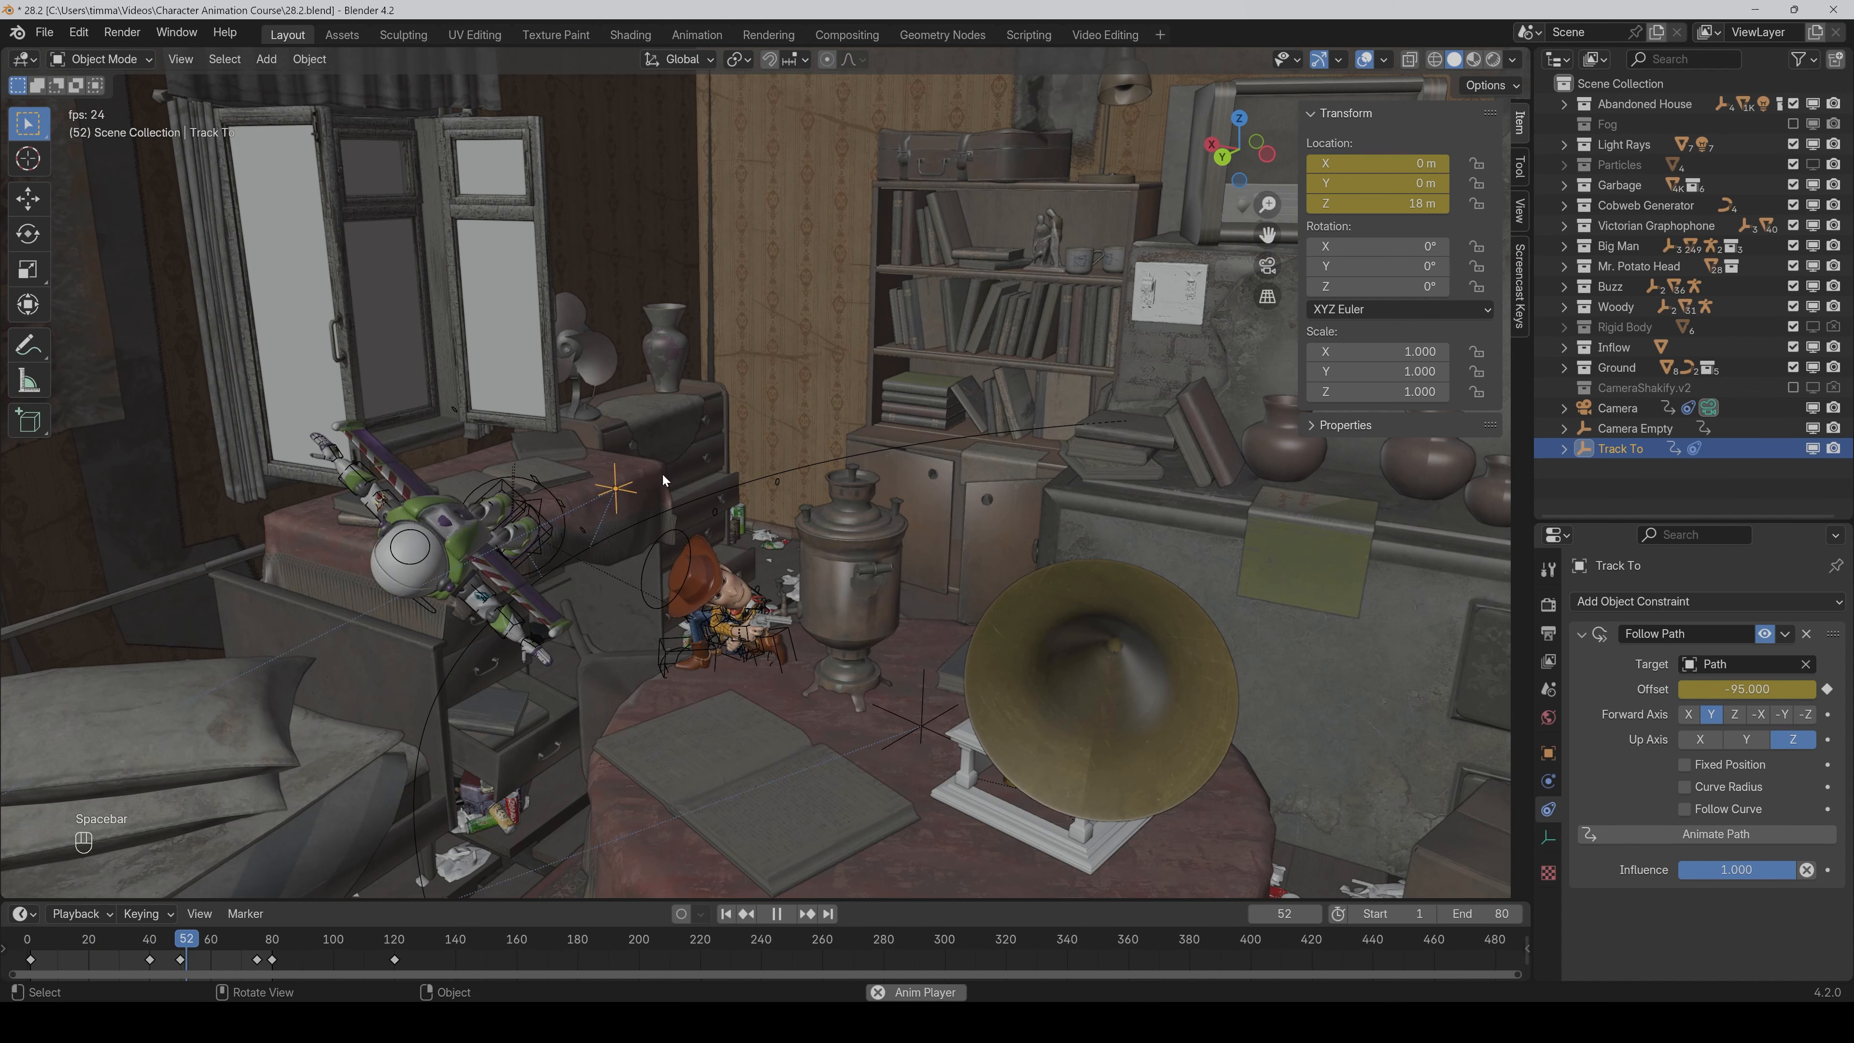
{"action": "key", "text": "space"}
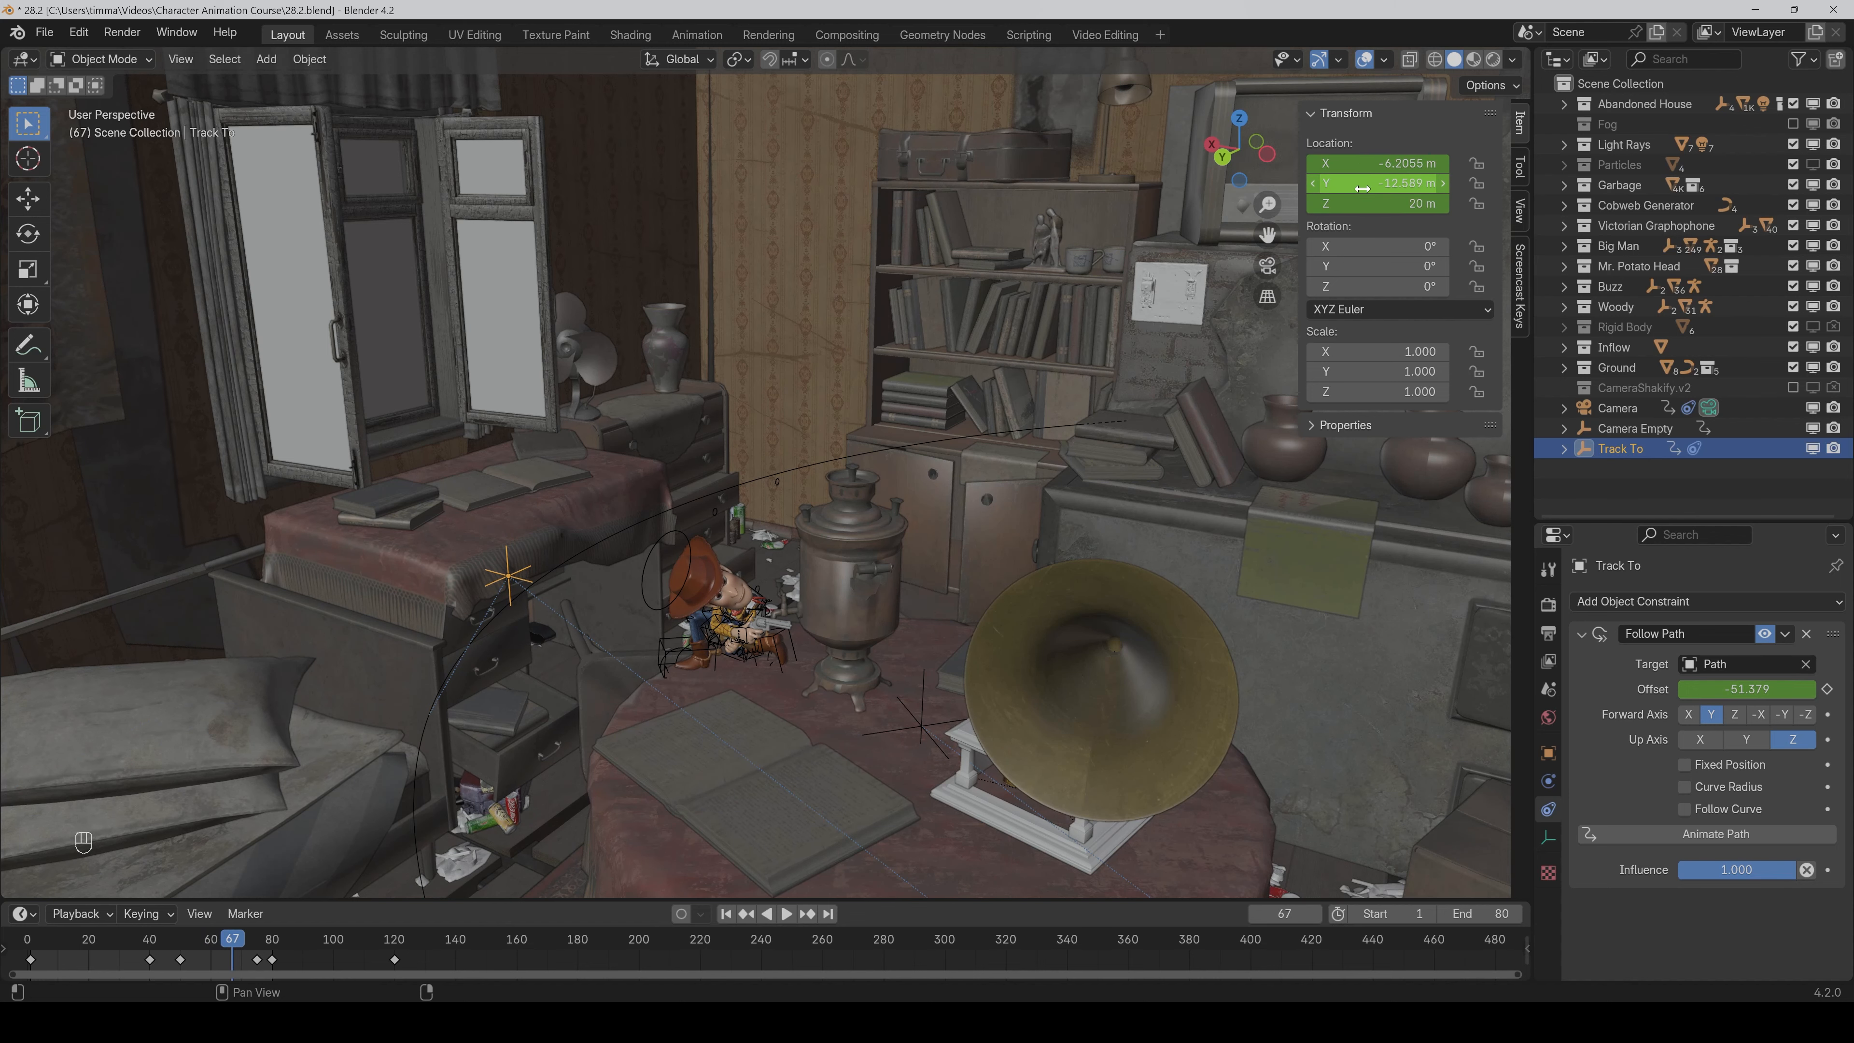
Look through the camera and return to frame 1 to review the shot.
{"action": "left_click", "coordinate": [1268, 267]}
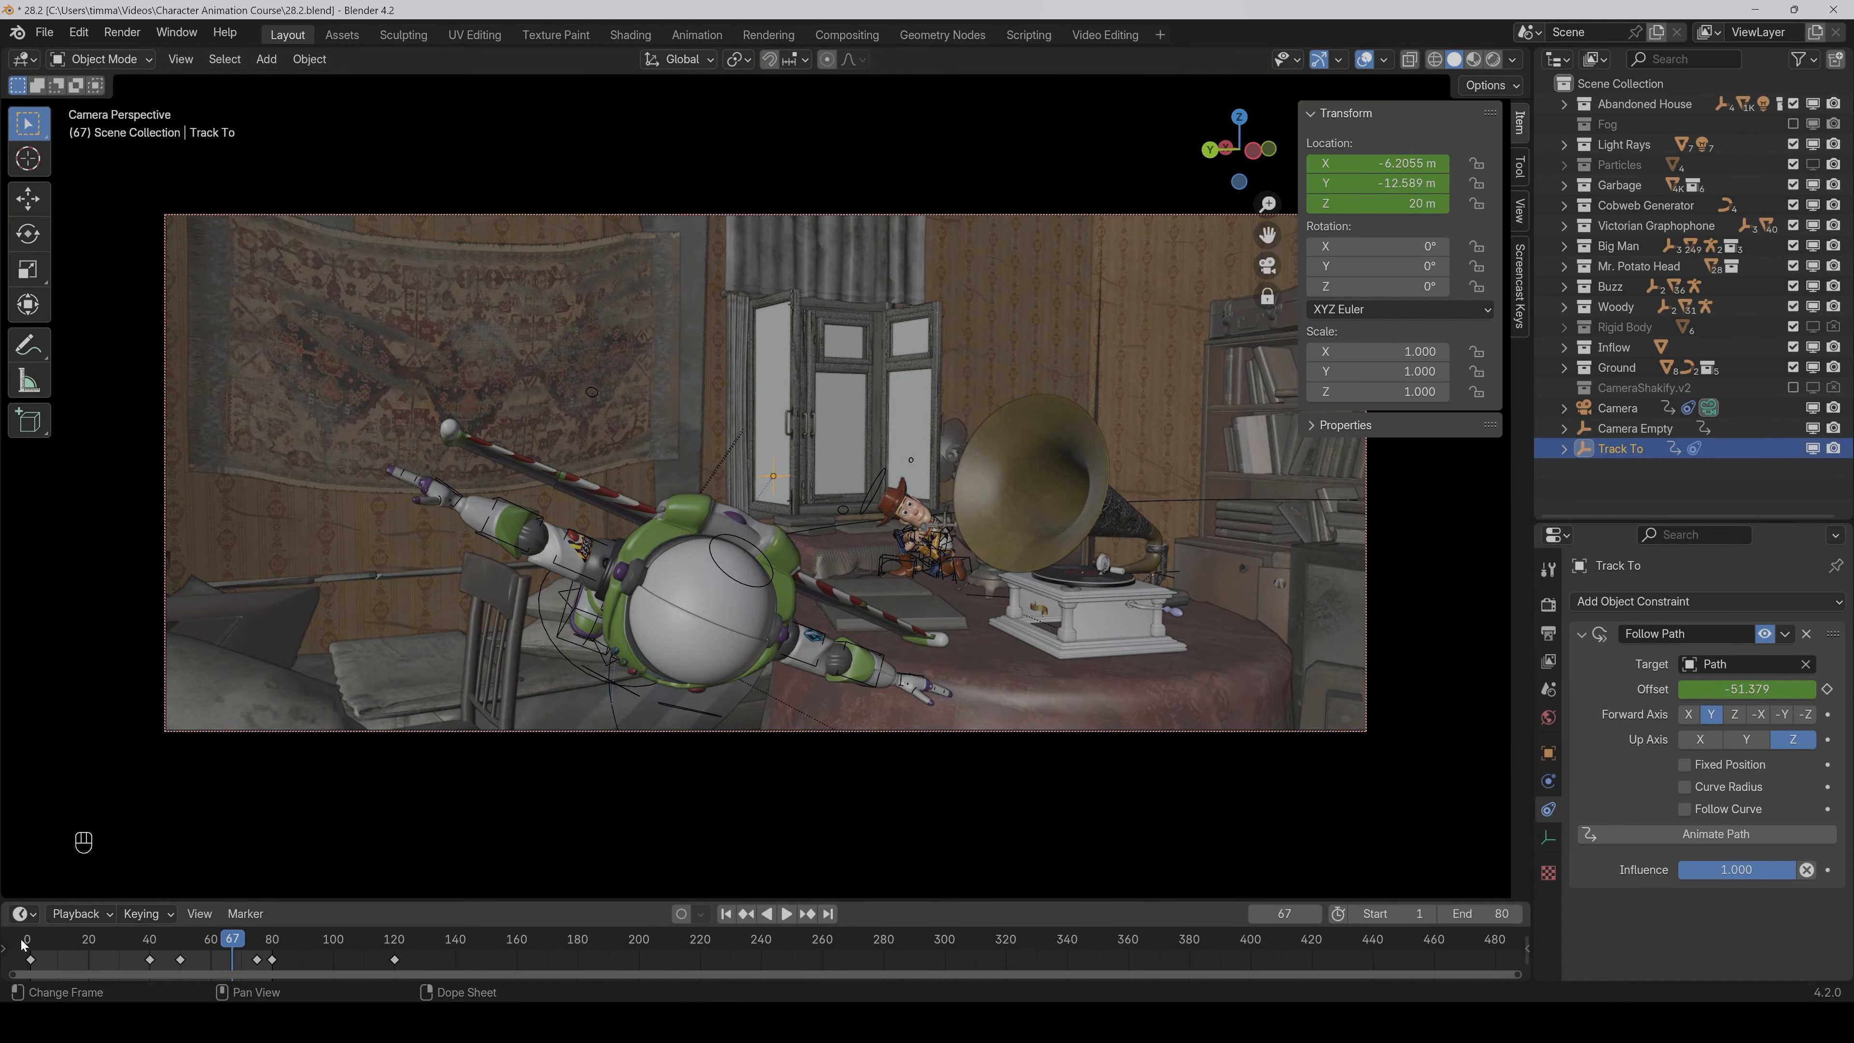
{"action": "left_click", "coordinate": [30, 943]}
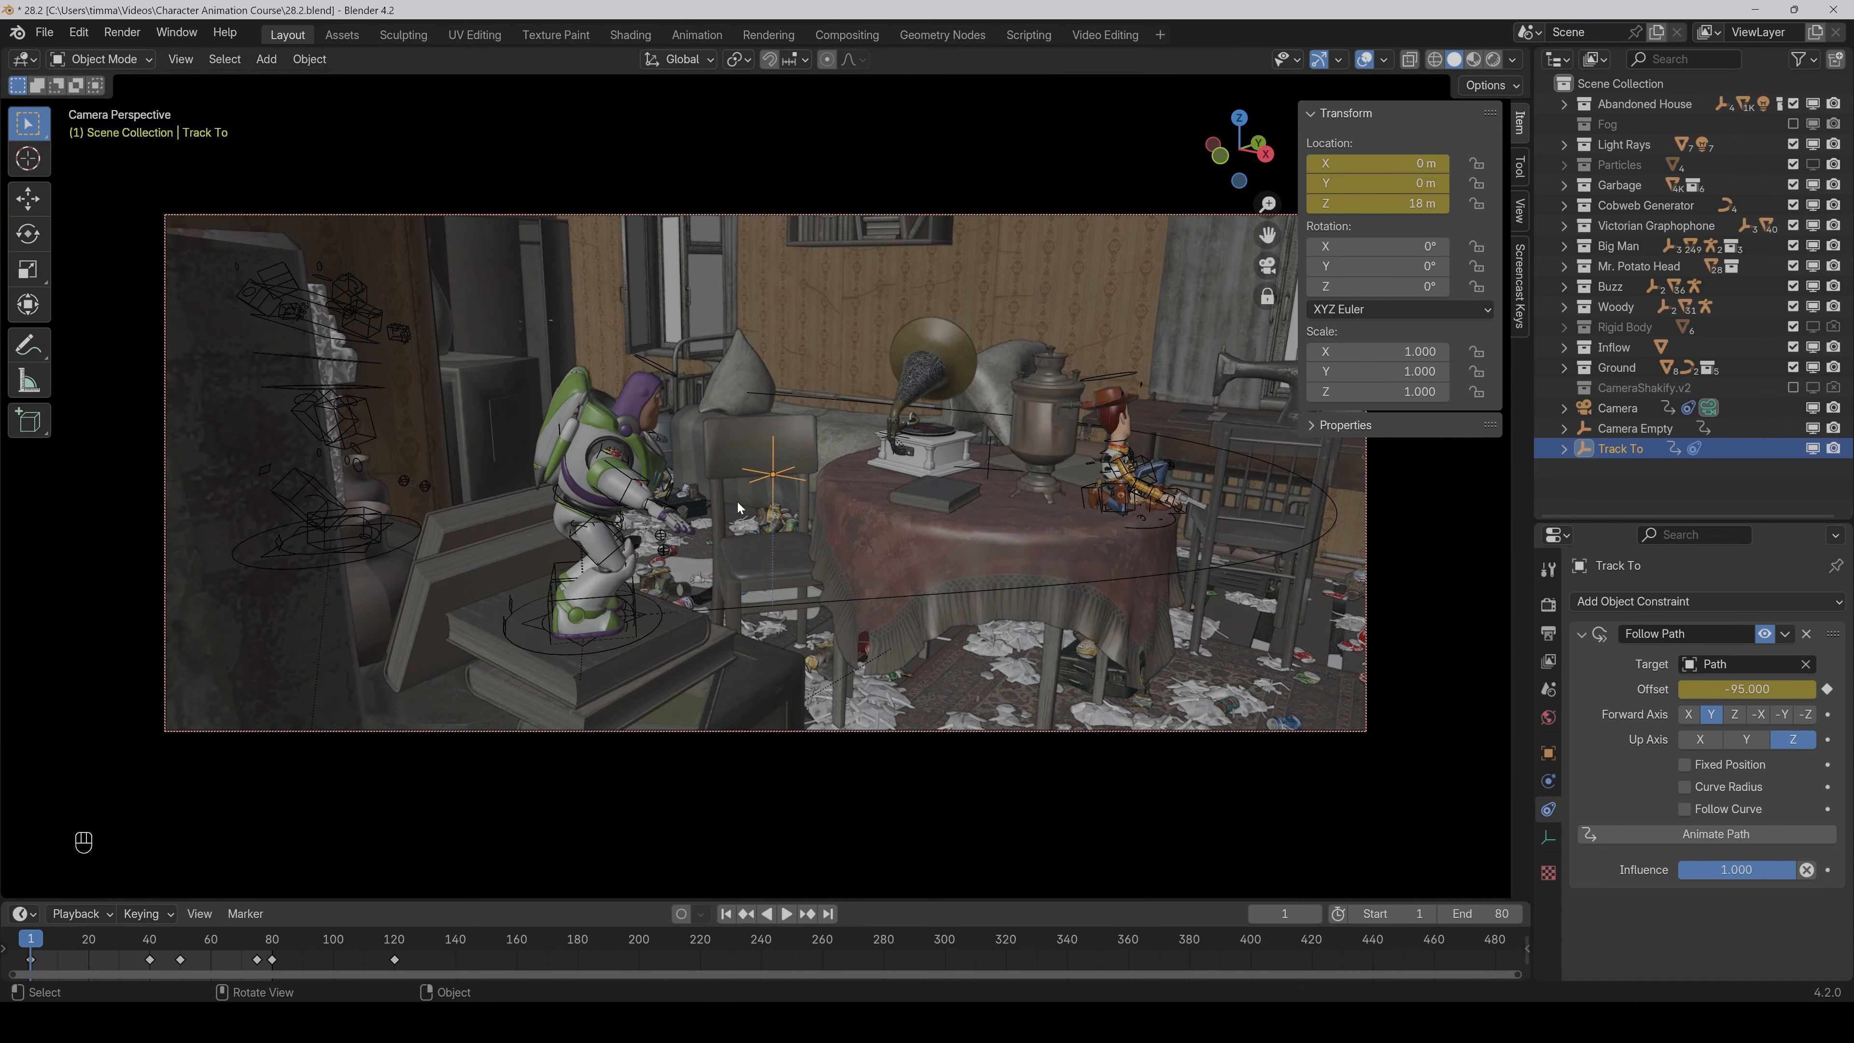